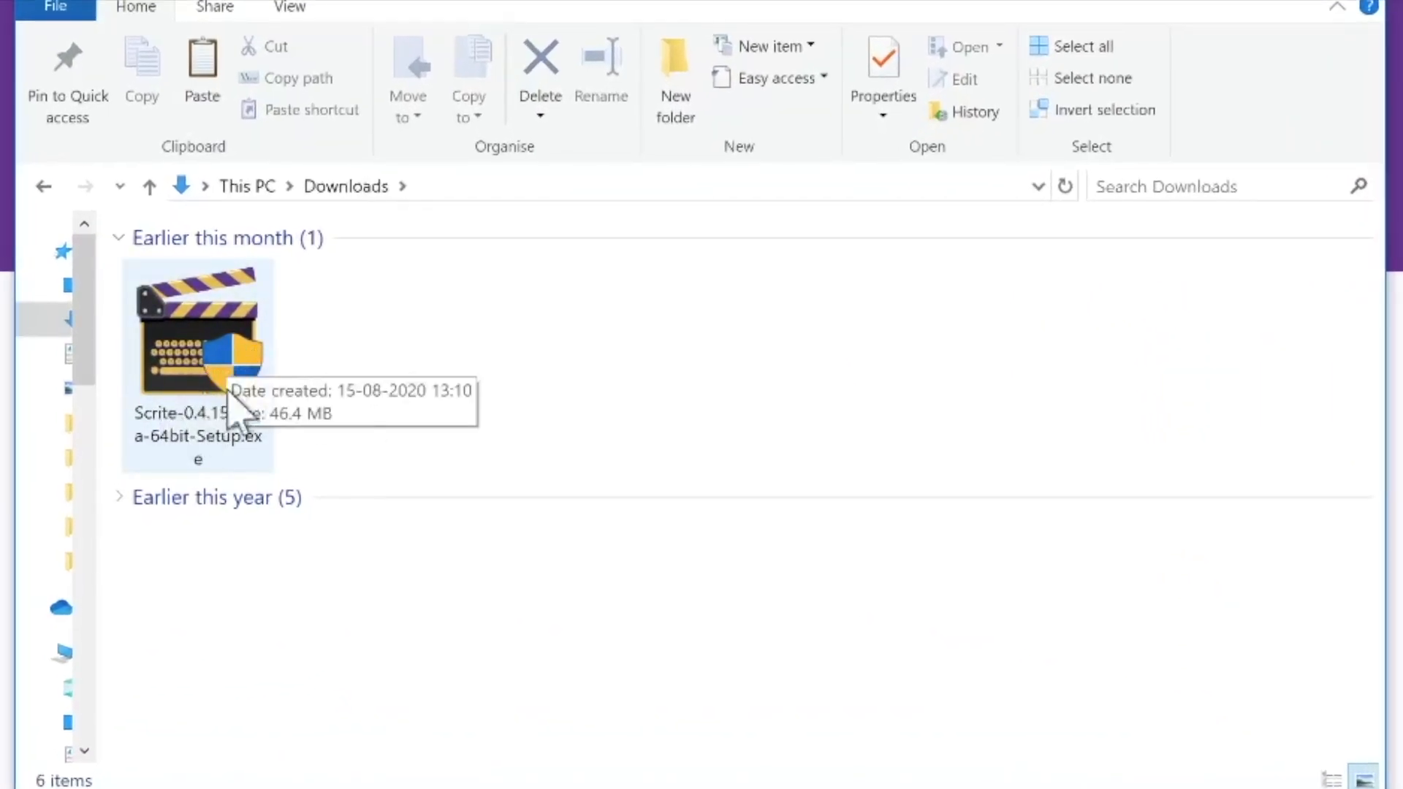
# Step: Run Scrite-0.4.15-Beta-64bit-Setup.exe from Downloads and allow it to make changes to the device
pyautogui.doubleClick(237, 356)
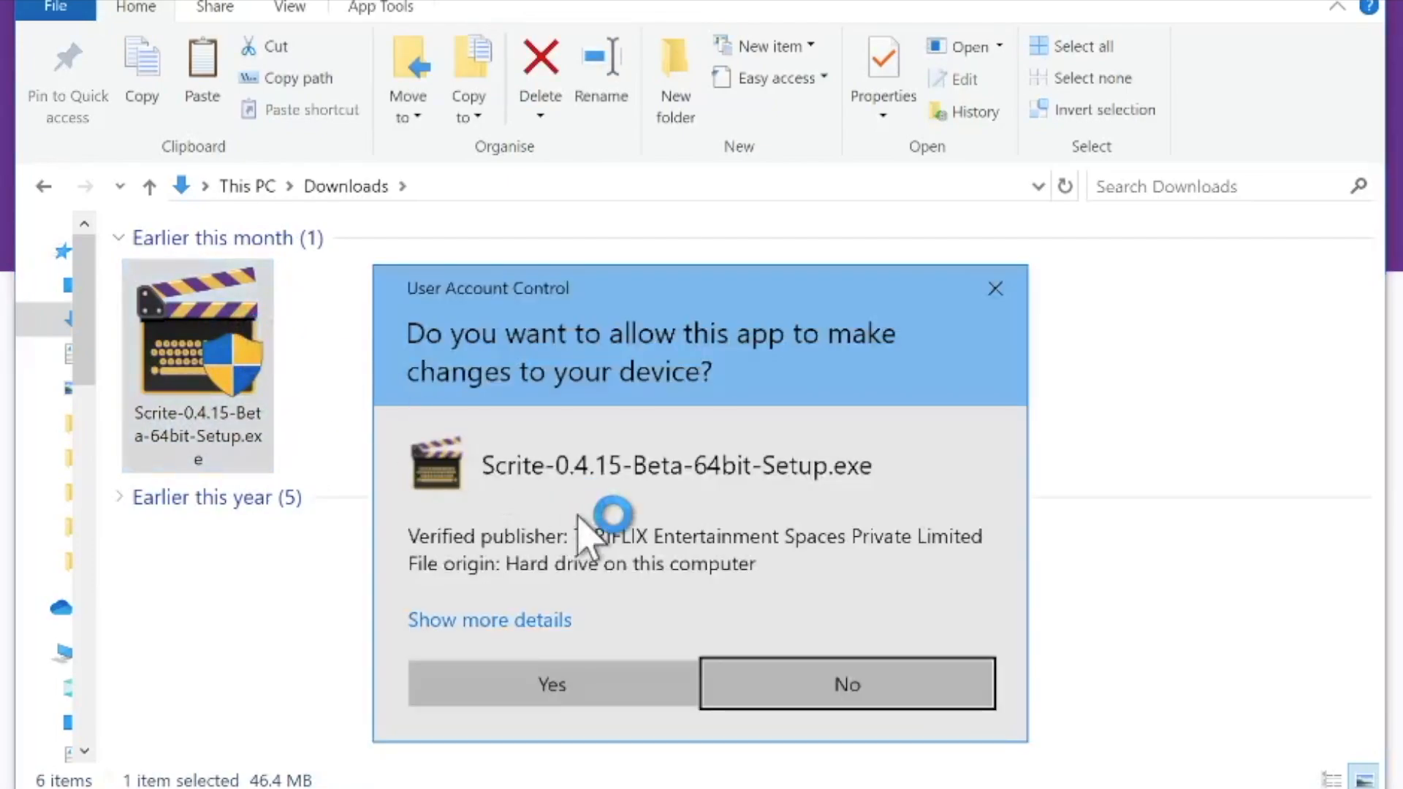
pyautogui.click(549, 667)
pyautogui.click(556, 618)
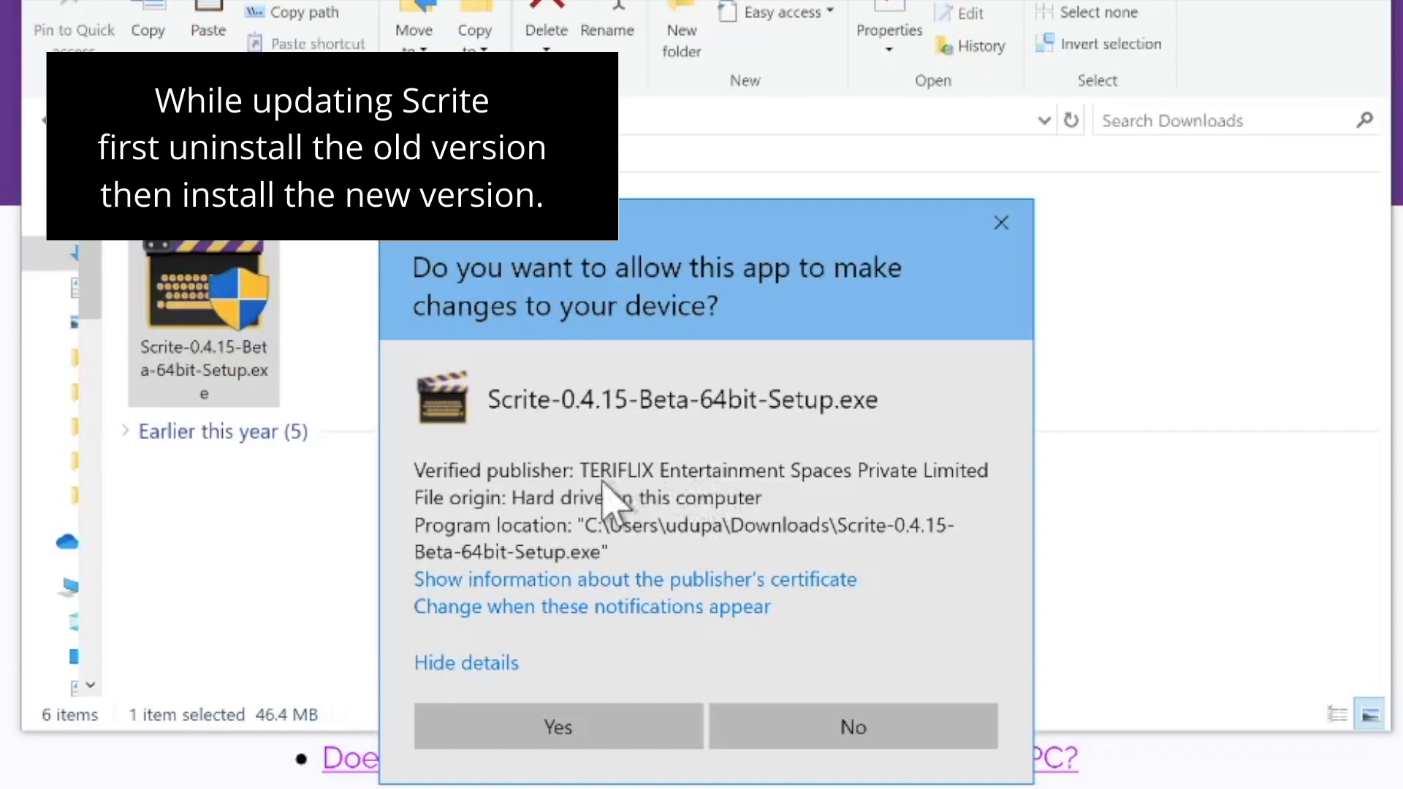
pyautogui.click(584, 727)
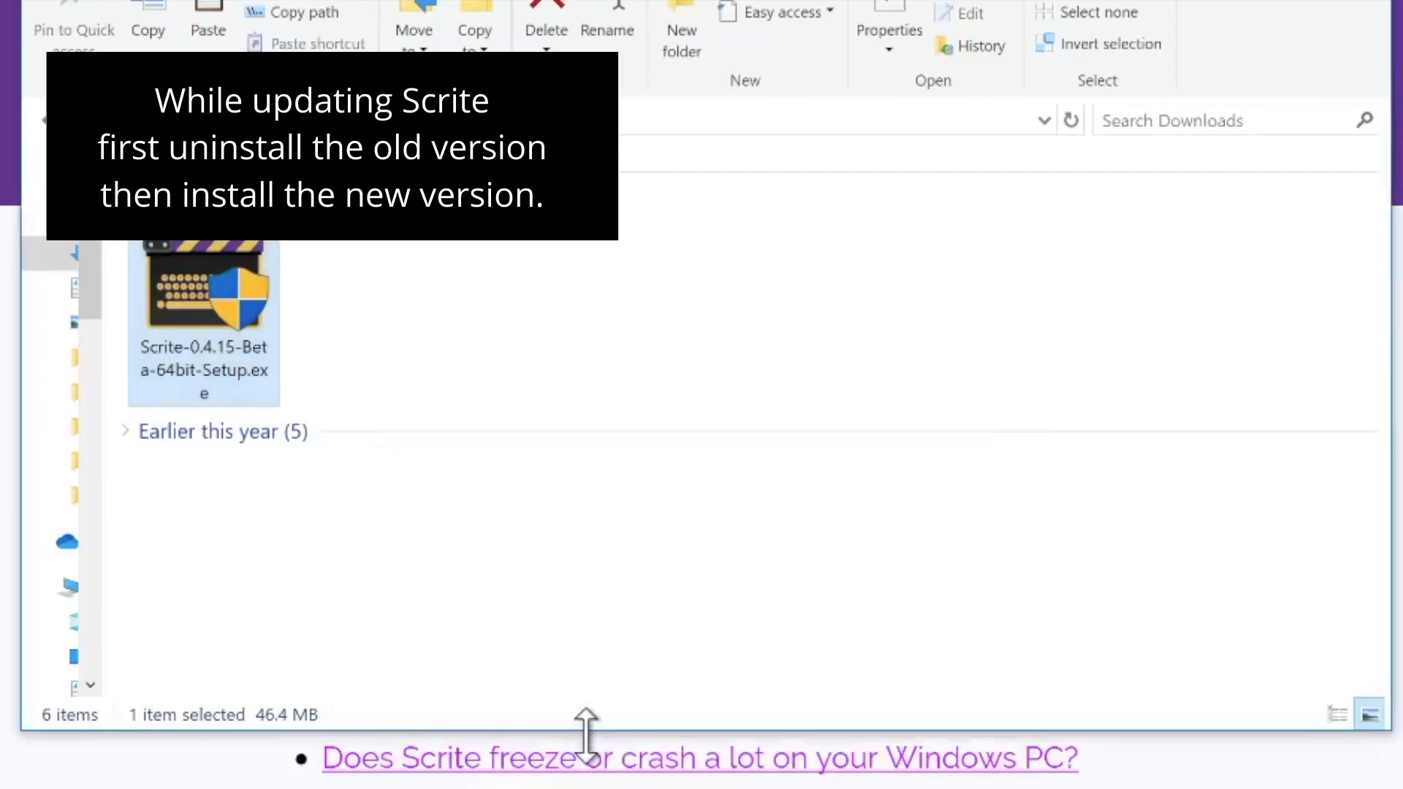
# Step: Complete the Scrite setup wizard with Run Scrite 0.4.15-Beta enabled, and dismiss the splash screen of the launched app
pyautogui.click(880, 635)
pyautogui.click(864, 670)
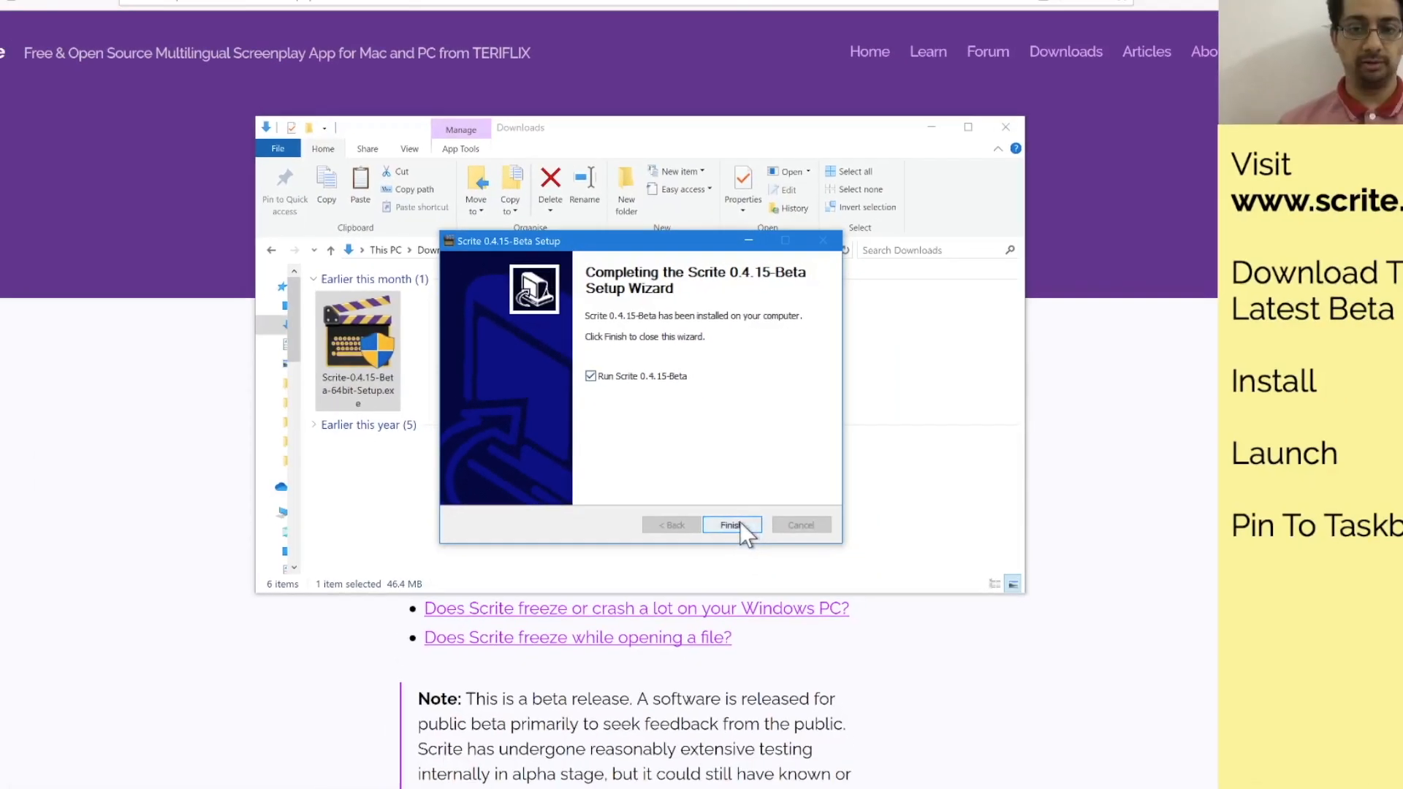
pyautogui.click(879, 670)
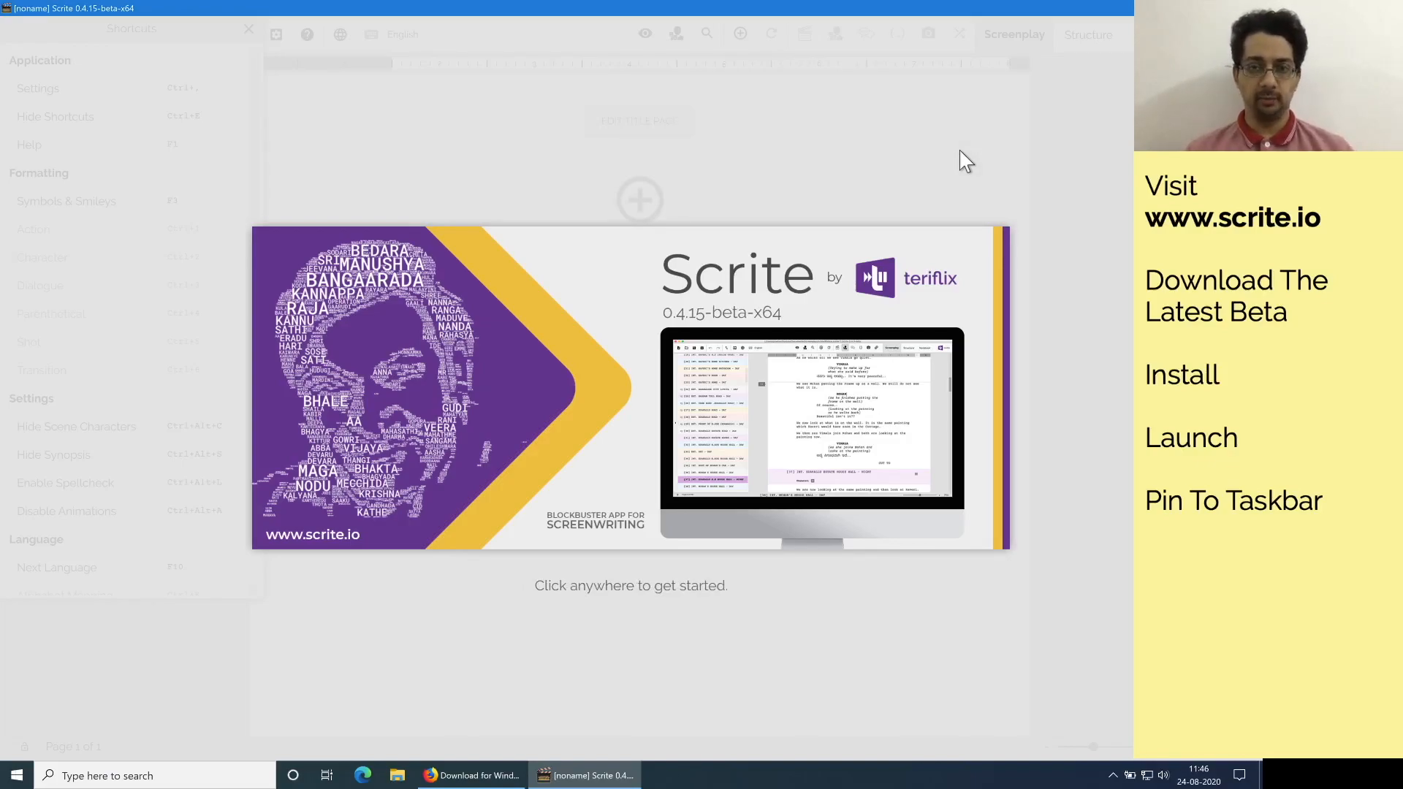
pyautogui.click(959, 151)
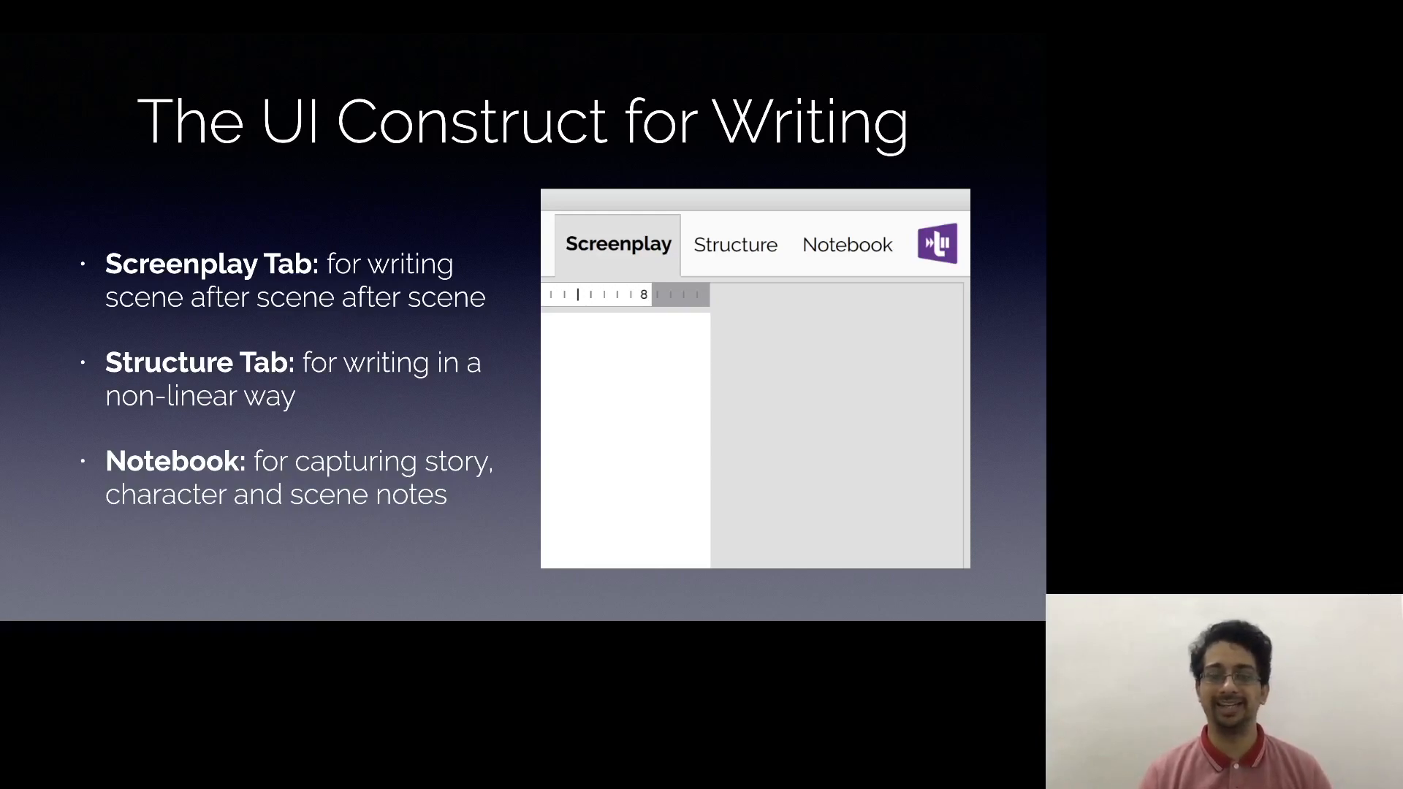
pyautogui.press('Right')
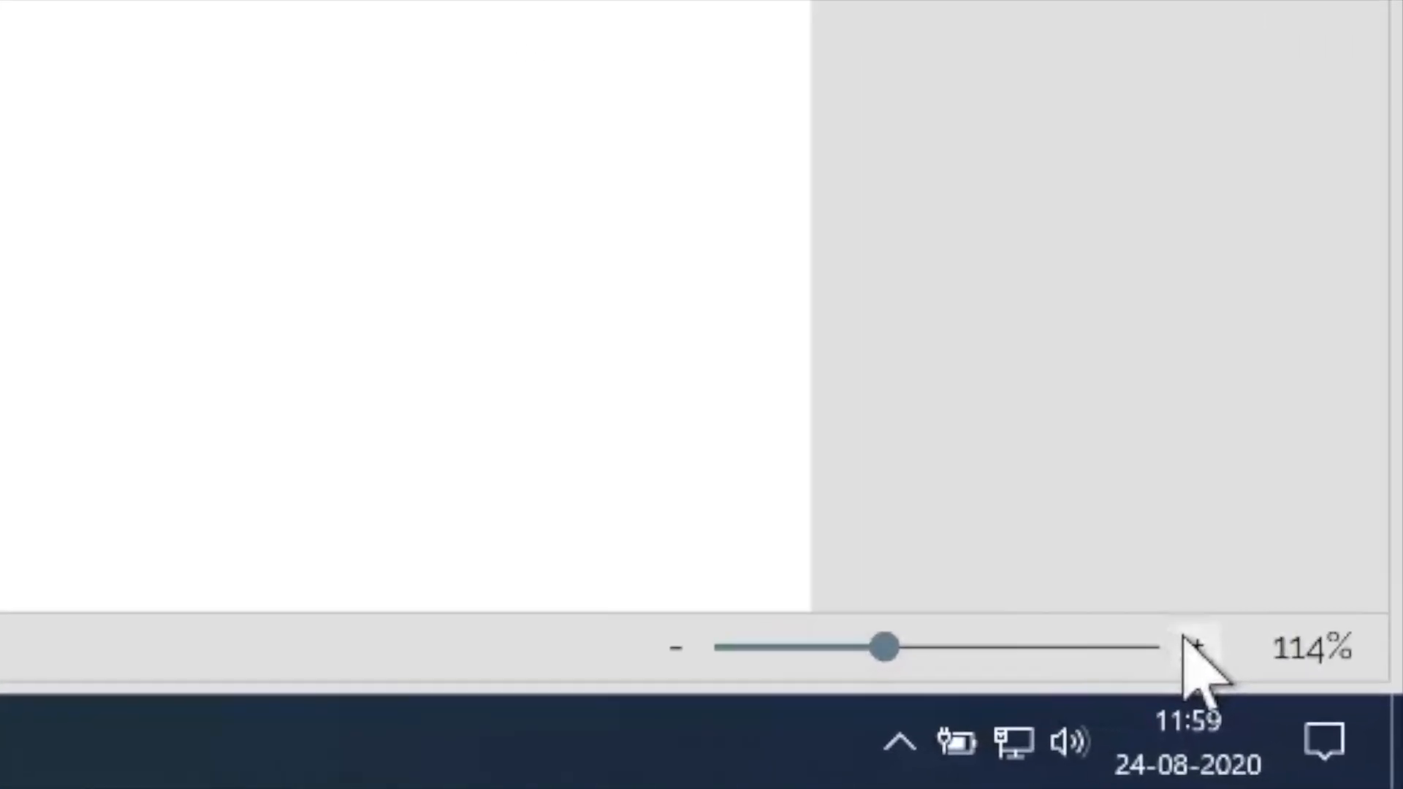
pyautogui.click(1201, 650)
pyautogui.click(1200, 649)
pyautogui.click(691, 650)
pyautogui.click(691, 650)
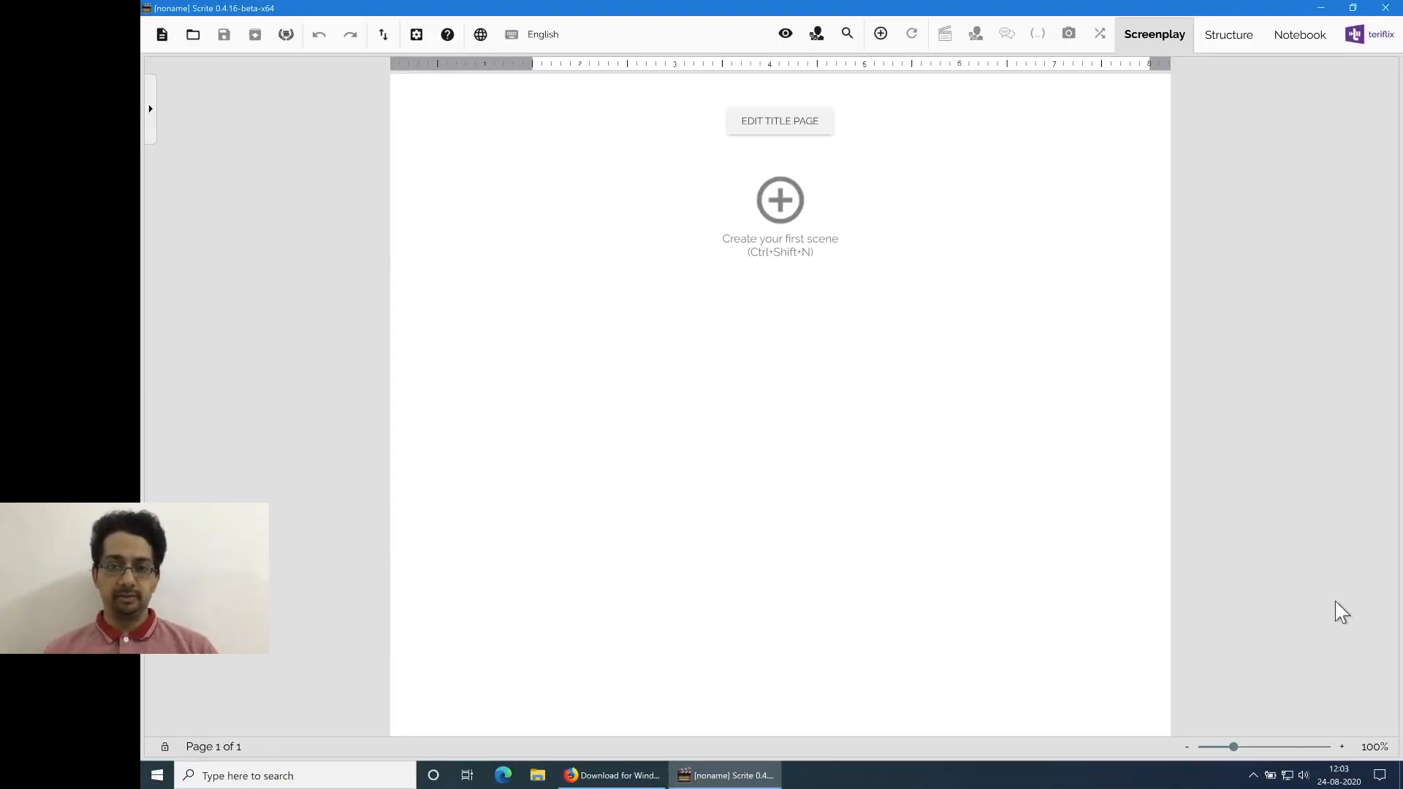
# Step: Create the first scene headed INT. LIVING ROOM - EVENING and write its opening action about a man and woman entering through a closed door
pyautogui.click(783, 218)
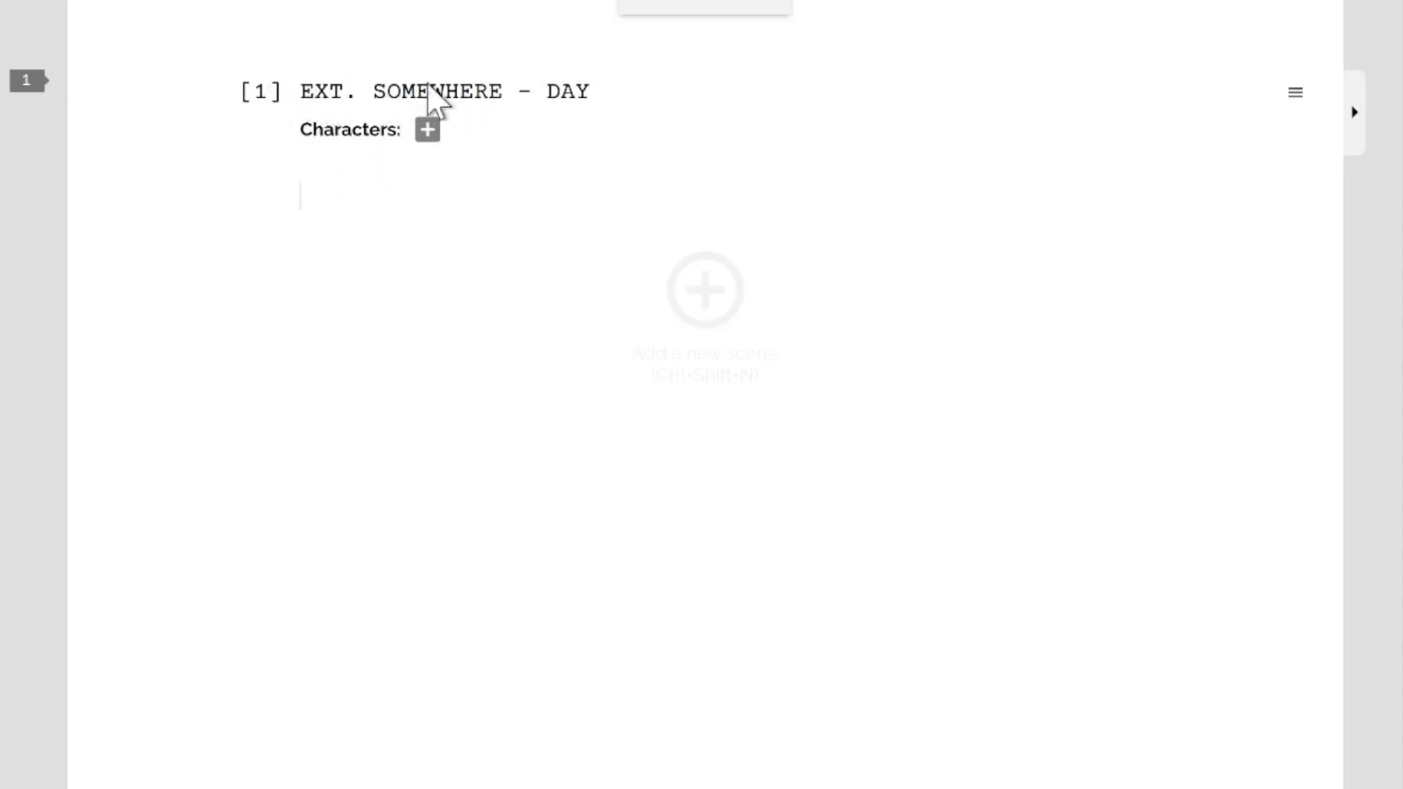
pyautogui.click(337, 91)
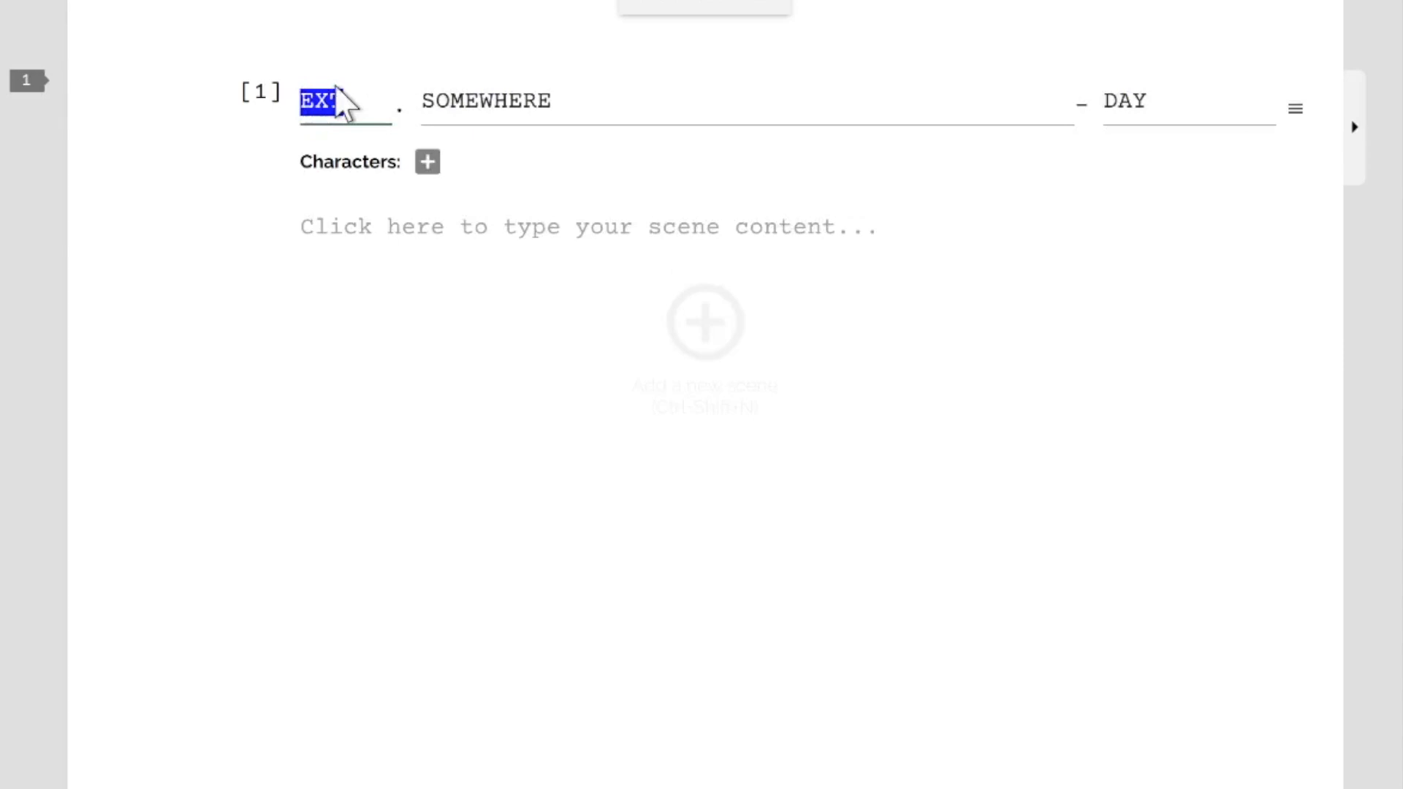
pyautogui.write('INT')
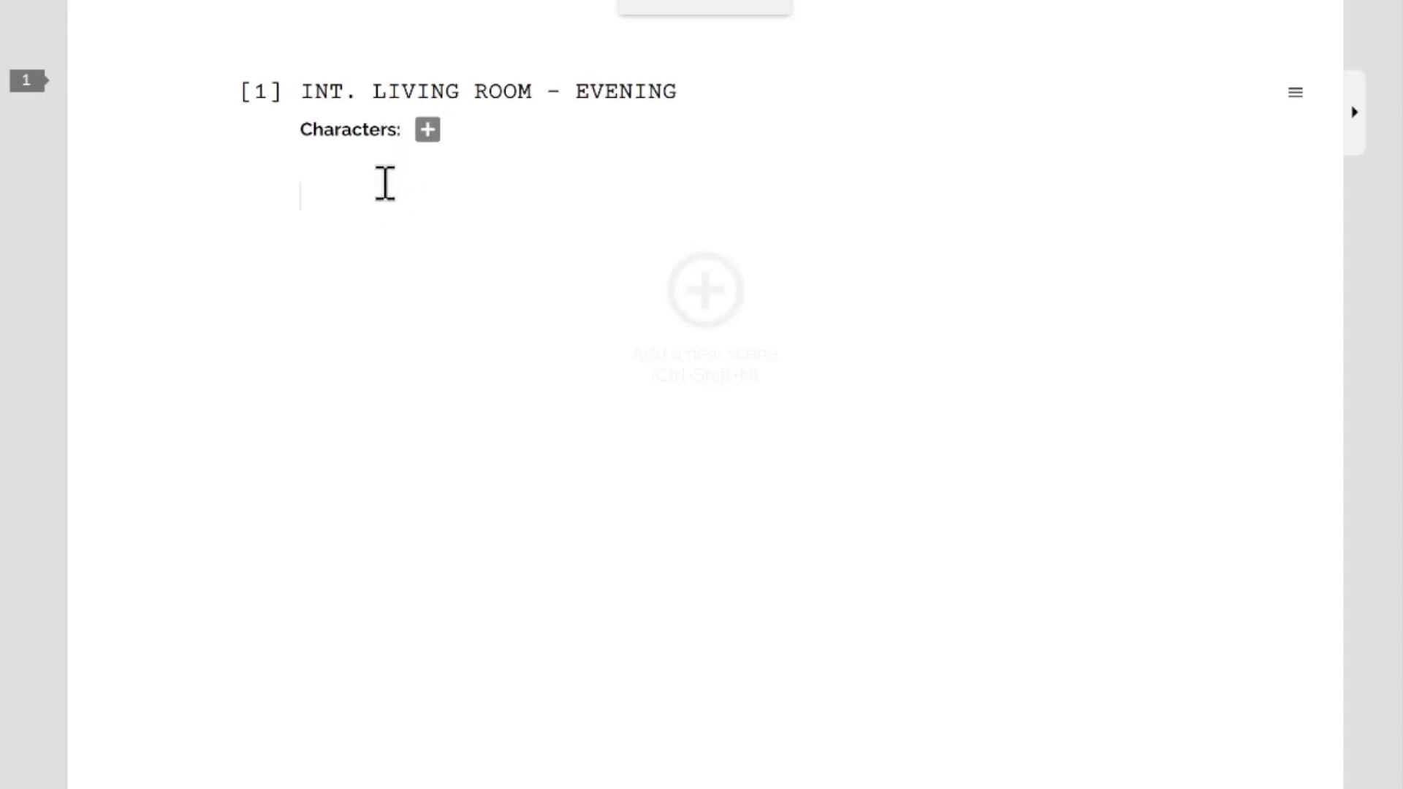
pyautogui.write("We are looking at a closed door. We hear the sound of keys turning. The door opens, a man and woman enter.  The woman doesn't speak much, she steps inside rapidly as soon as she removes her footwear.  The man appears confused. He sits down on the stool near the foyer and unties his shoe slowly.")
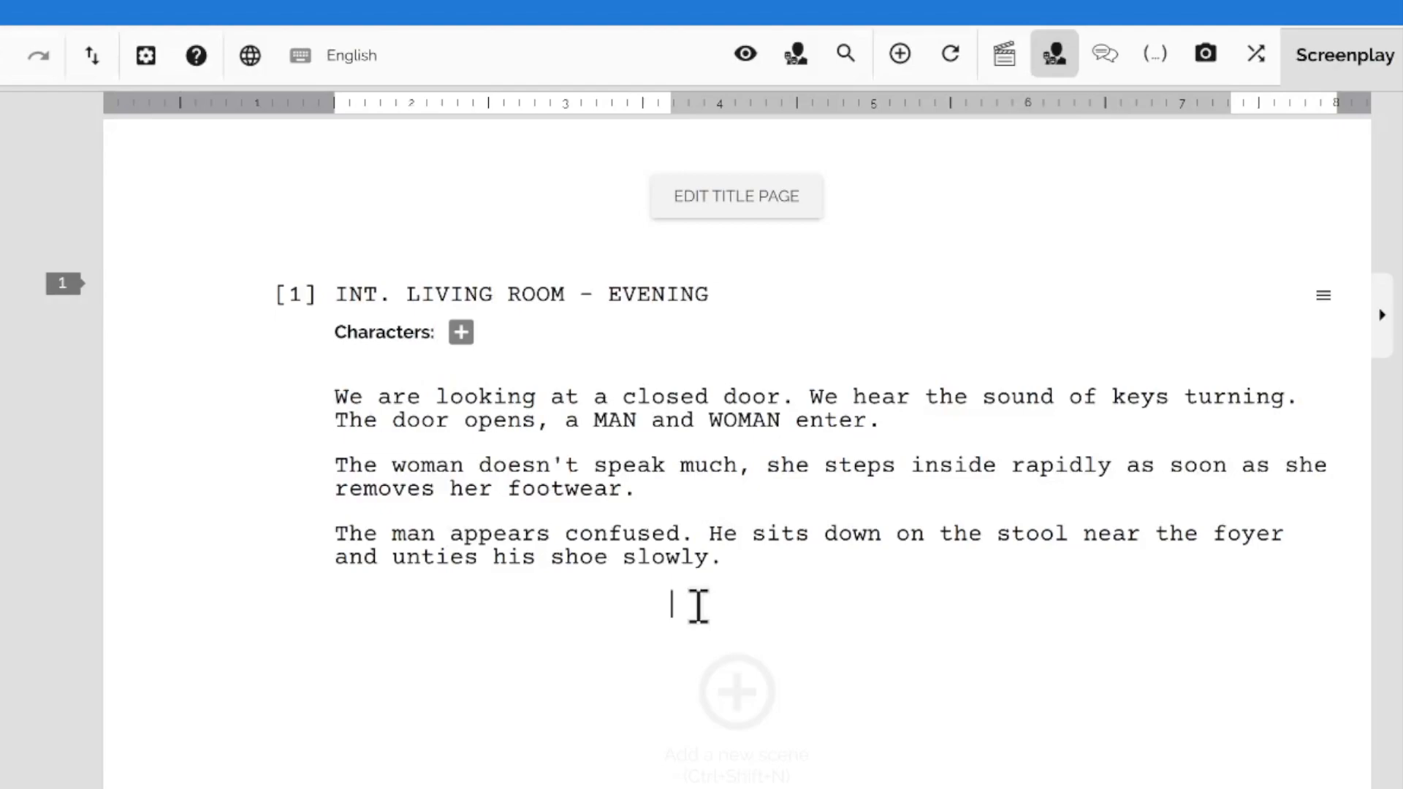
# Step: Add the character MAN below the action with the dialogue "Are you ok? You look a bit tensed."
pyautogui.write('MN')
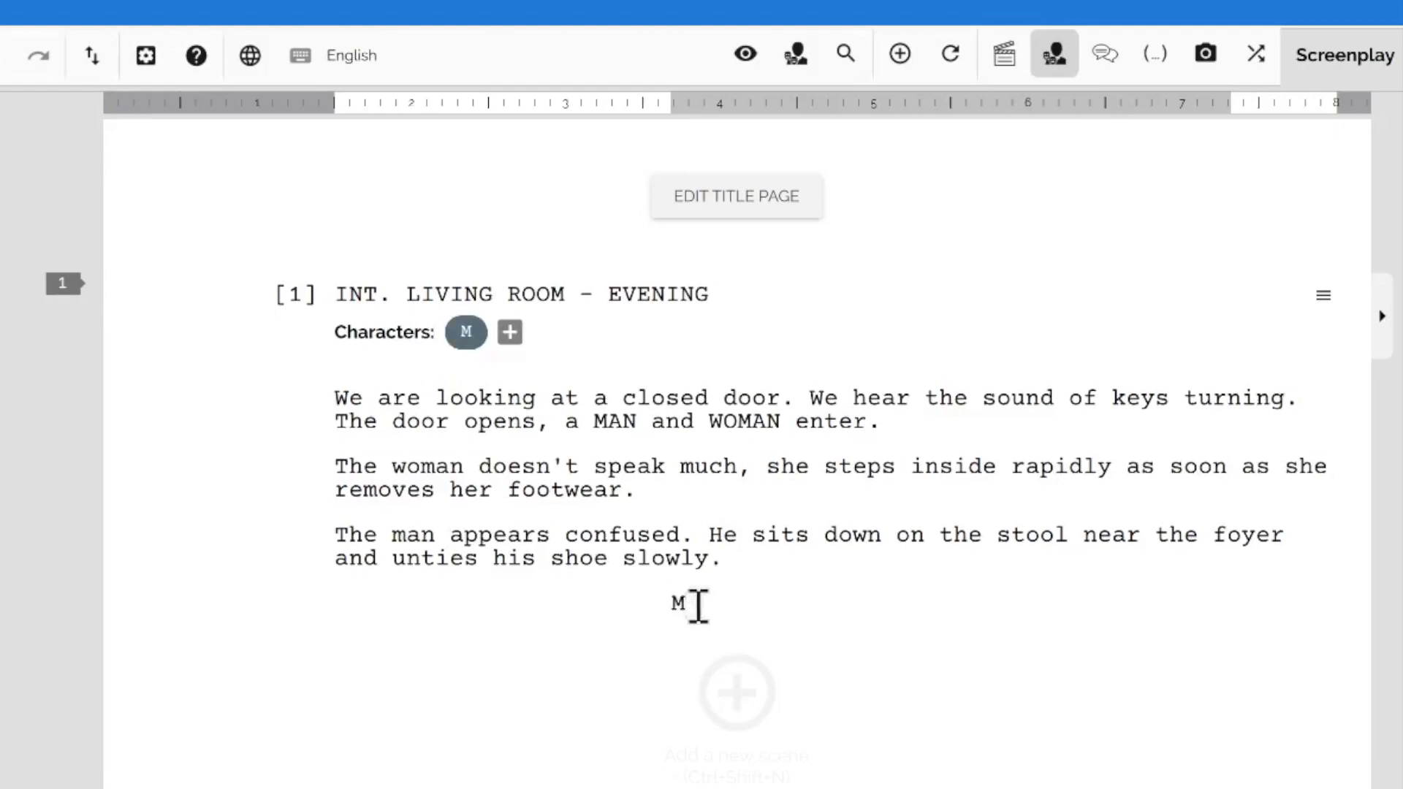
pyautogui.write('AN')
pyautogui.press('Return')
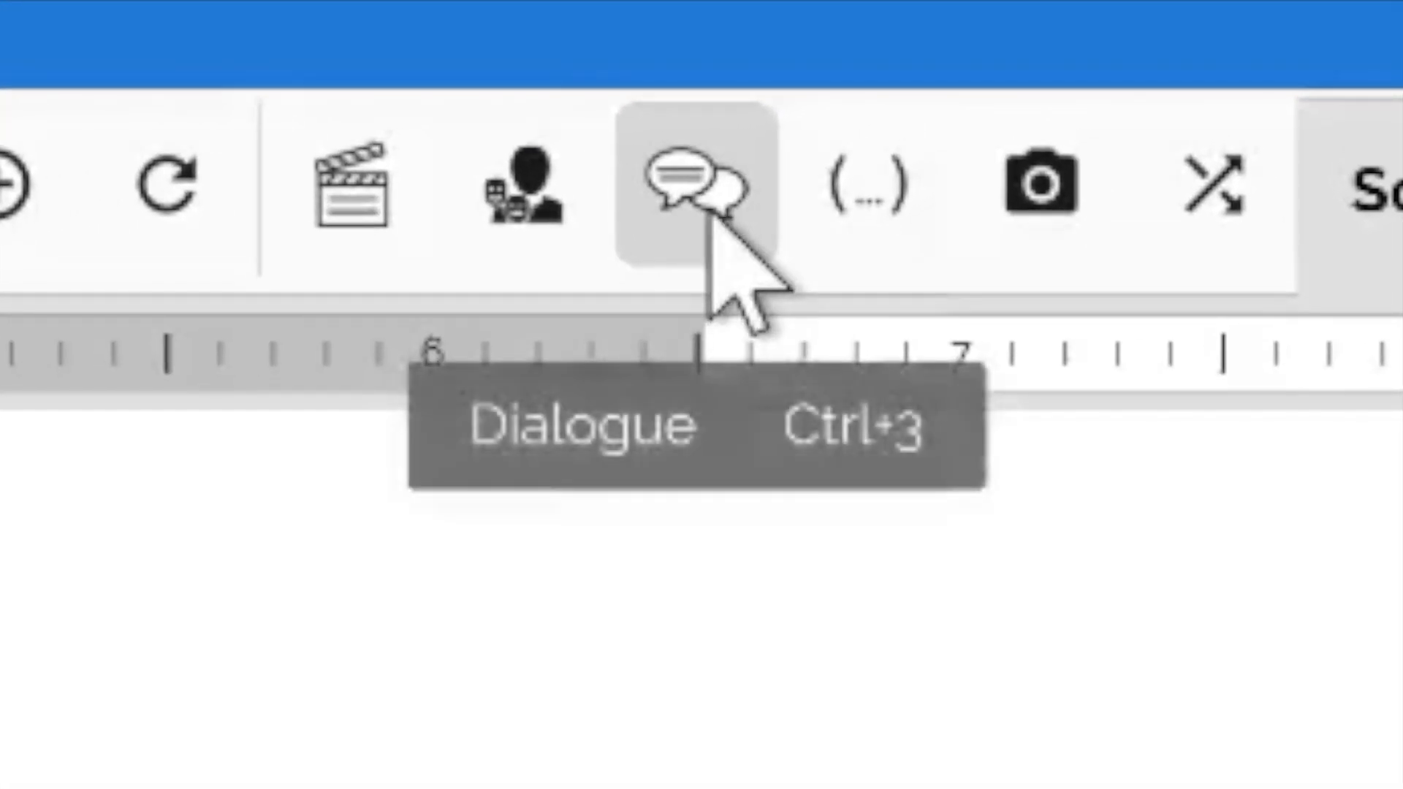
pyautogui.write('Are you ok? You look a bit tensed.')
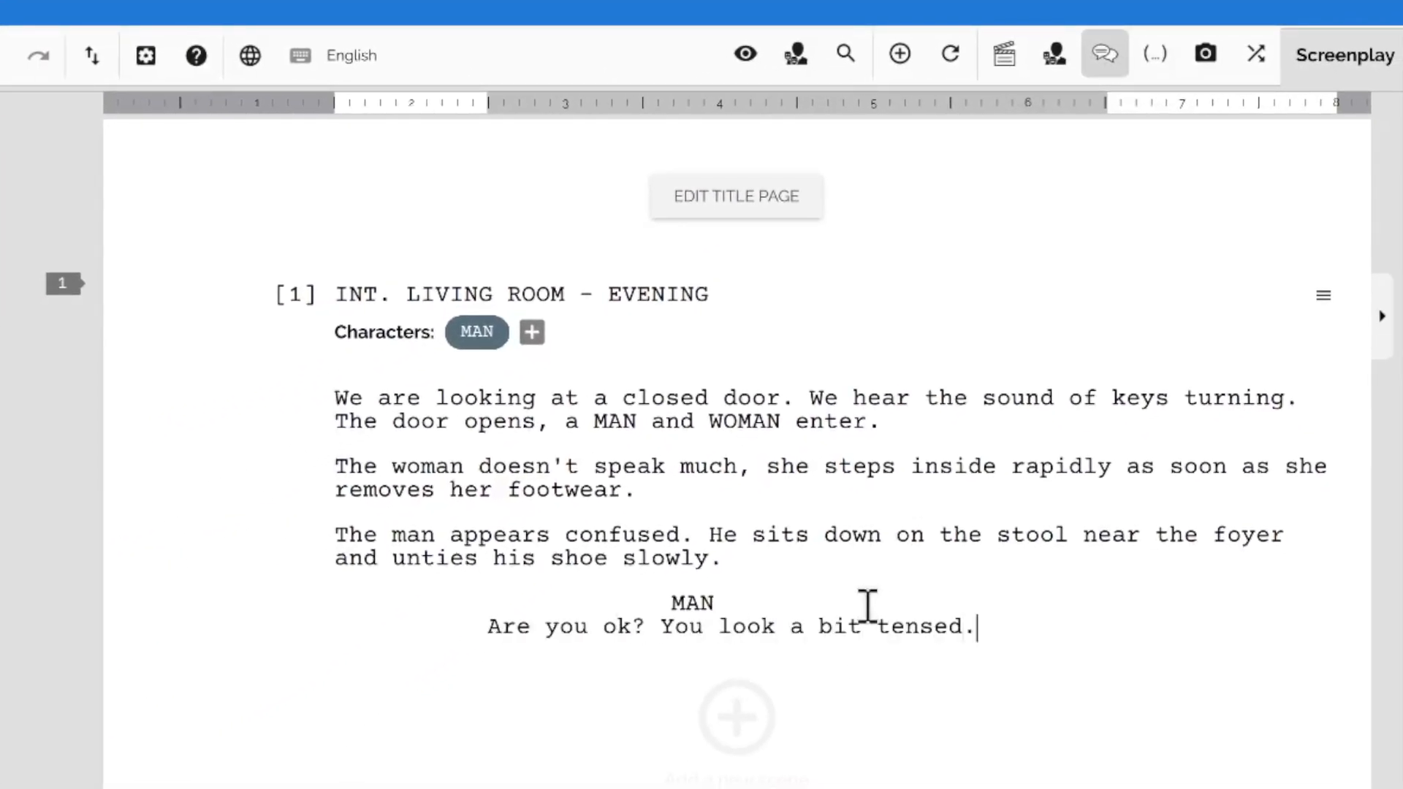
pyautogui.press('Return')
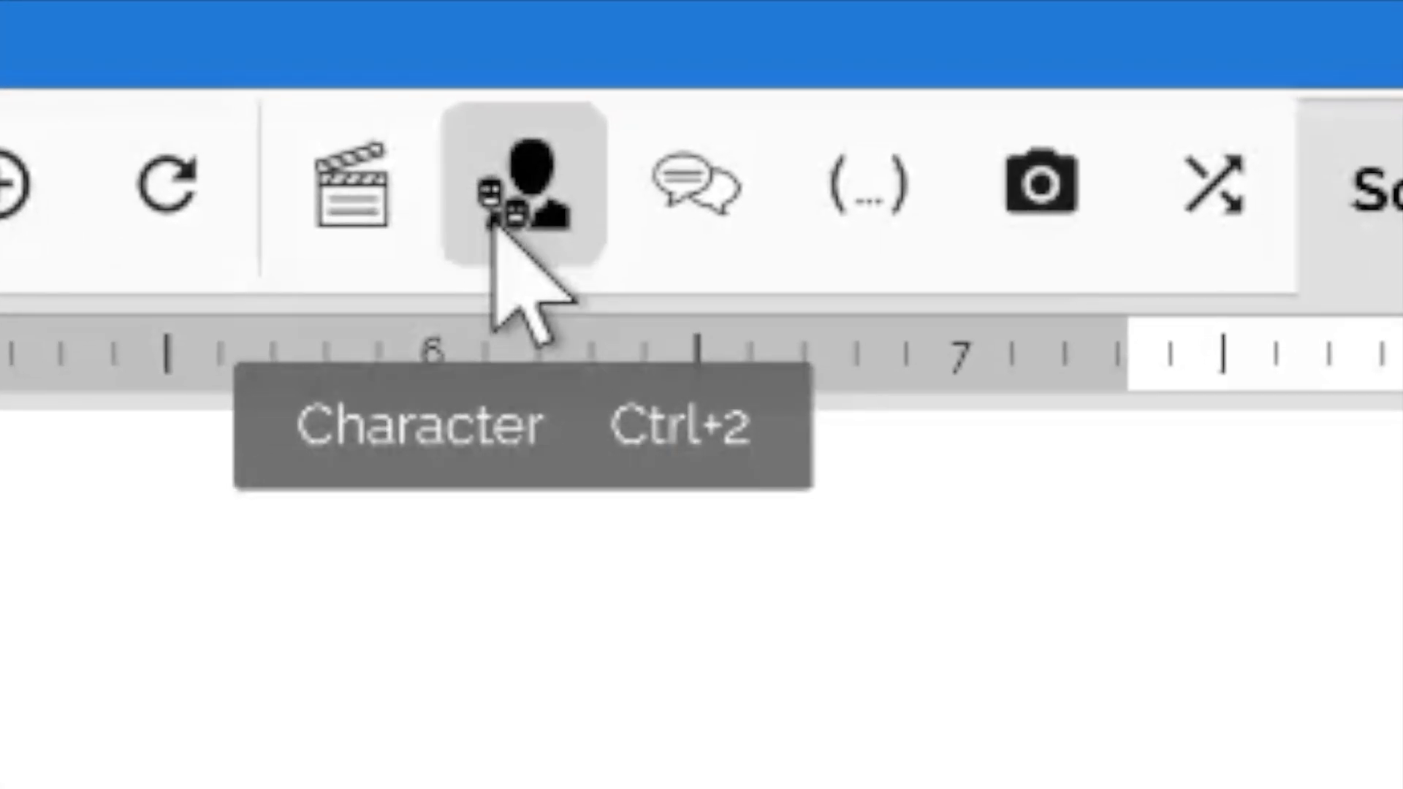
# Step: Add the character WOMAN with the dialogue "No. I am fine."
pyautogui.write('WOMAN')
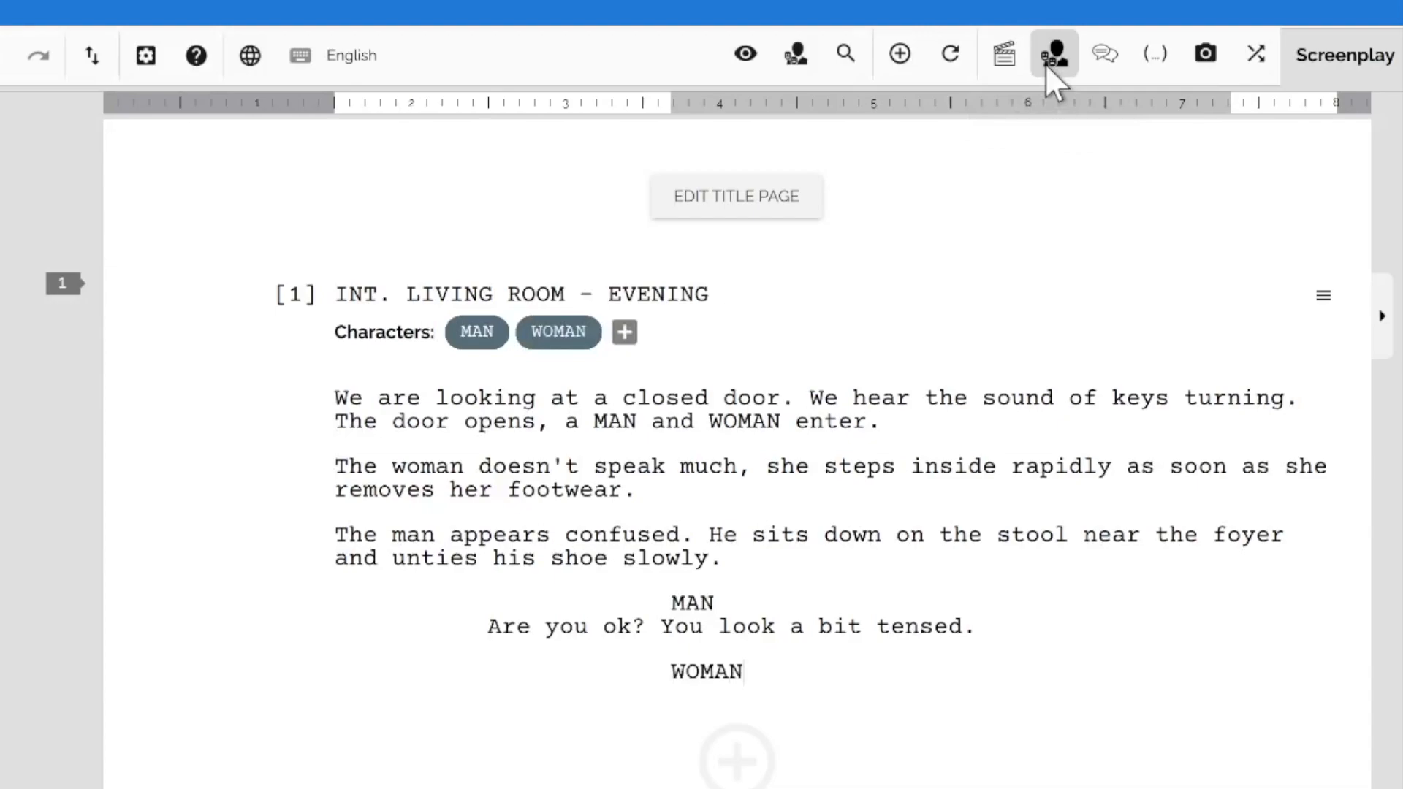
pyautogui.press('Return')
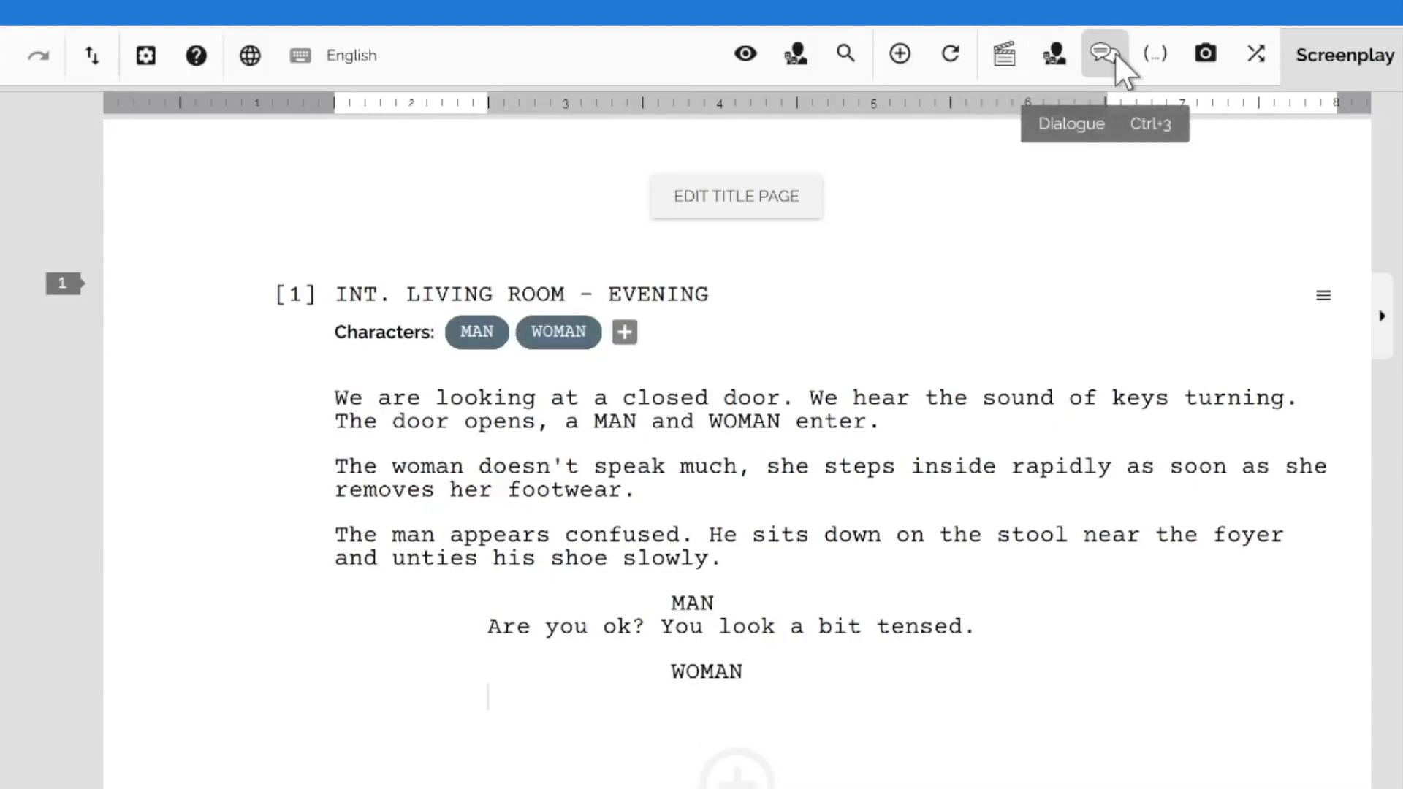
pyautogui.write('No. I am fine.')
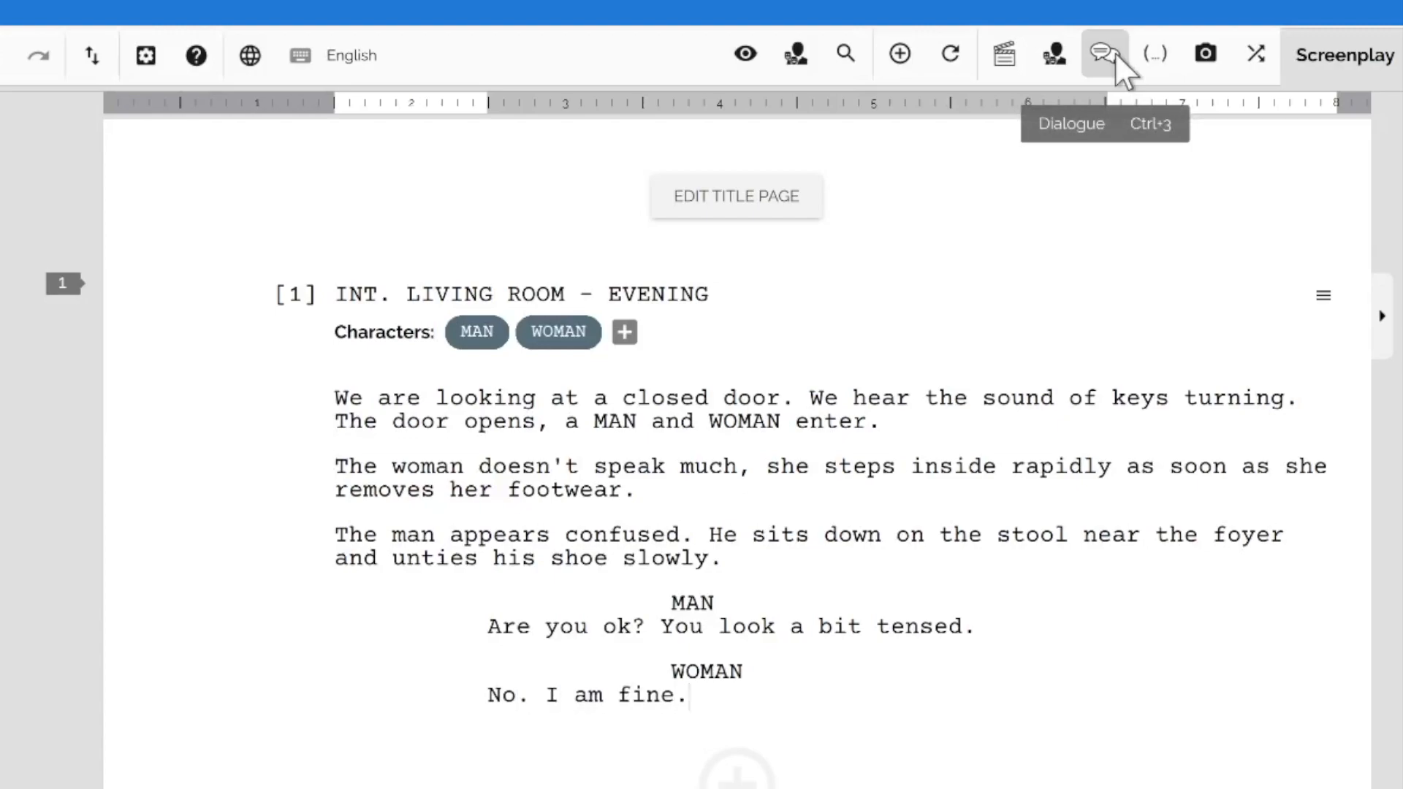
pyautogui.press('Return')
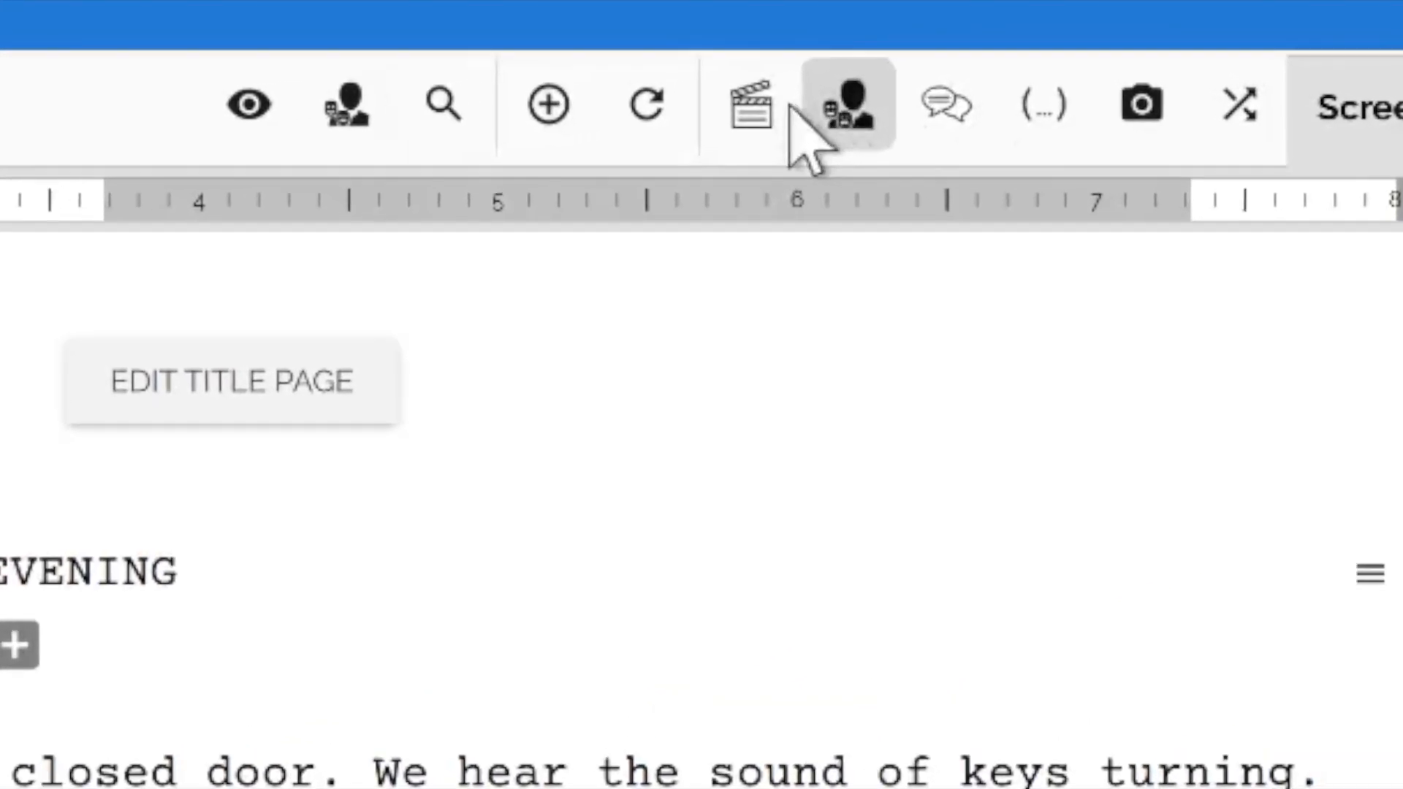
# Step: Write an action paragraph about the woman disappearing from the frame while the confused man unties his shoe, and end the scene with the transition CUT TO
pyautogui.click(760, 108)
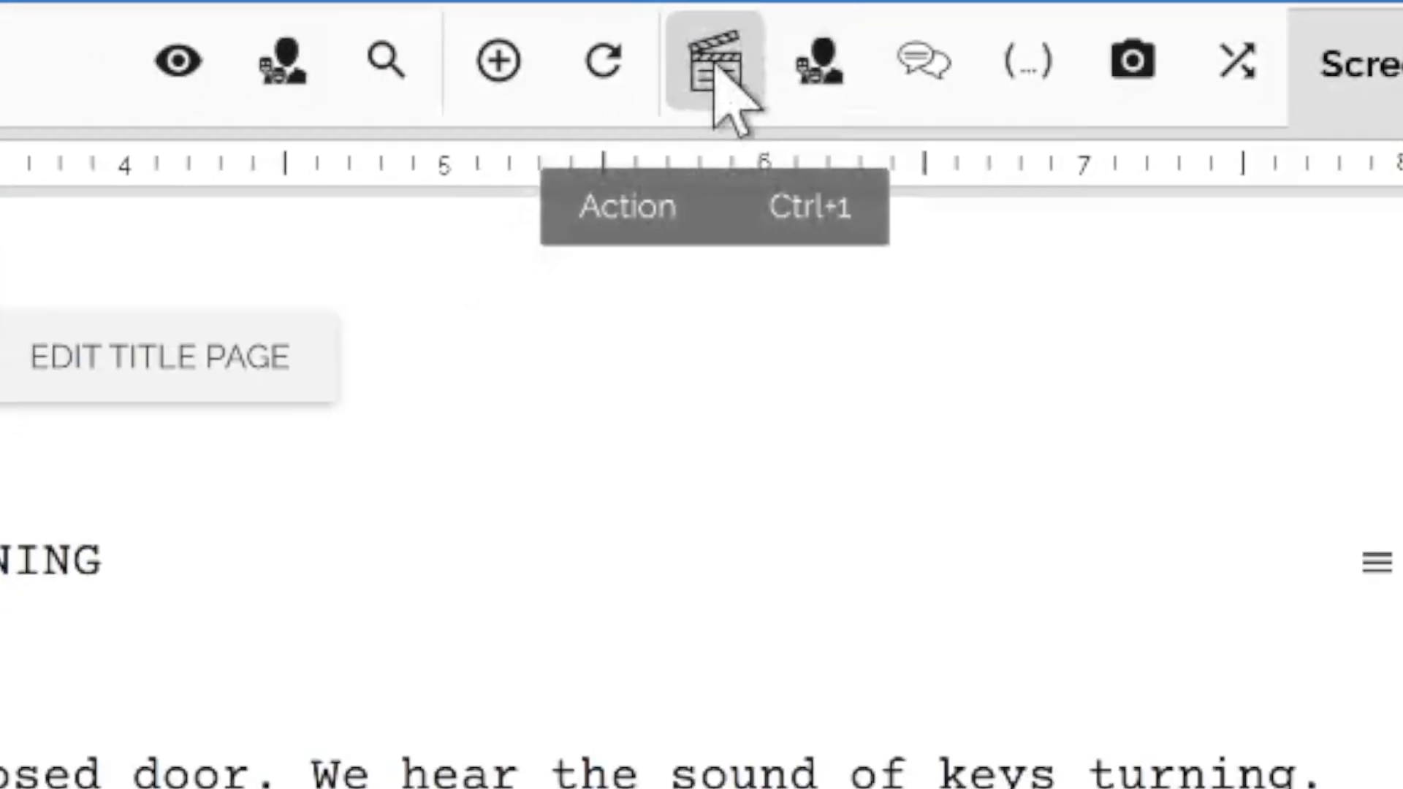
pyautogui.press('Return')
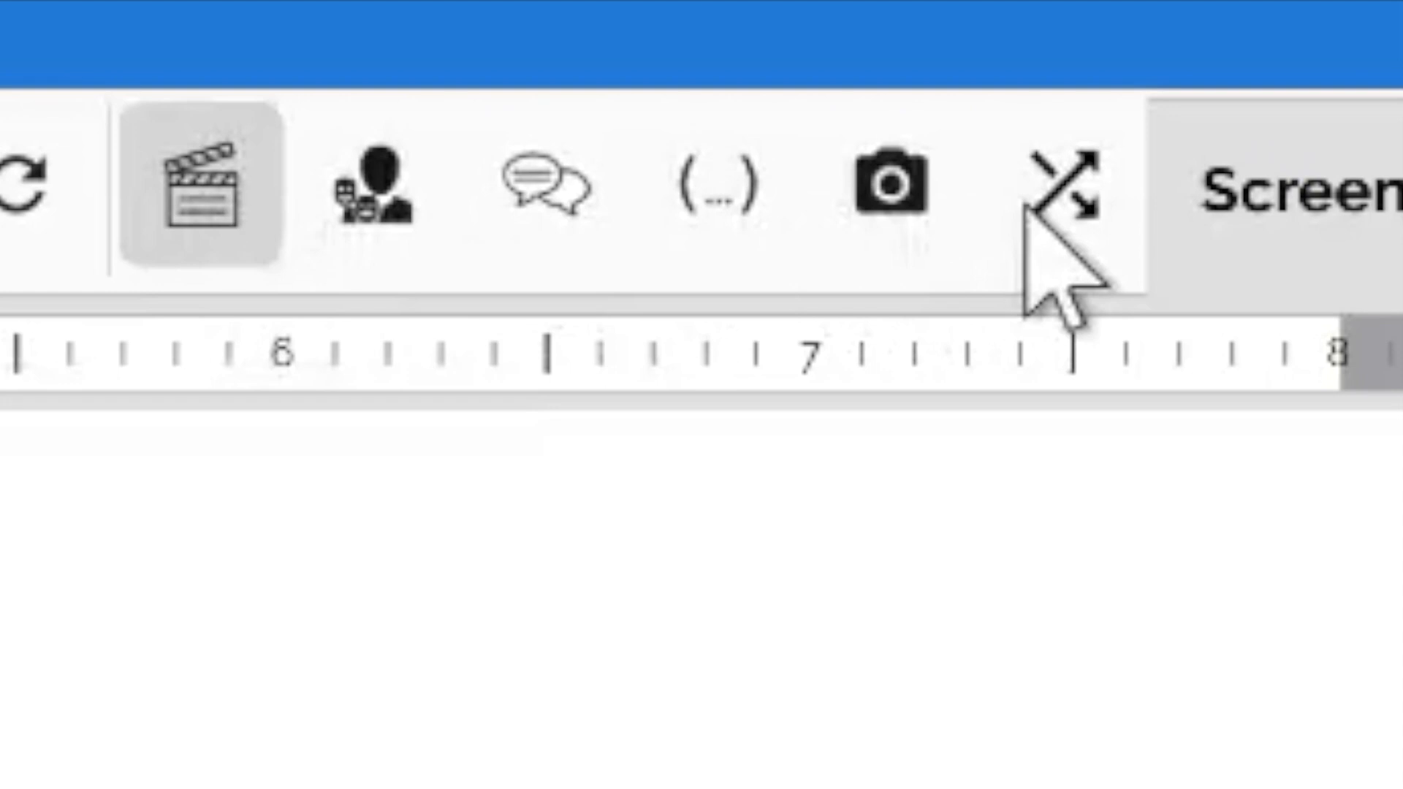
pyautogui.click(1027, 210)
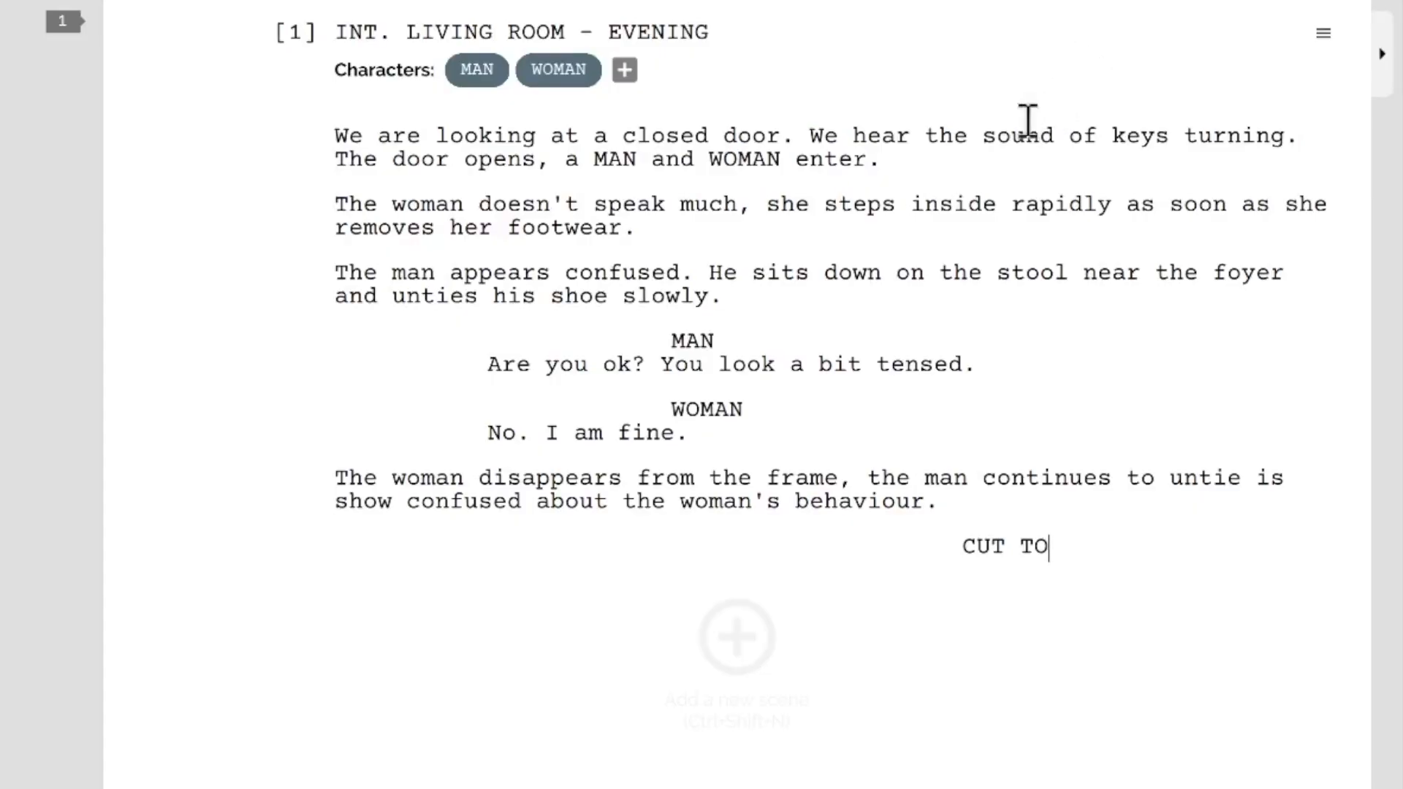
# Step: Add a second scene and set its heading to INT. BEDROOM - NIGHT
pyautogui.click(757, 570)
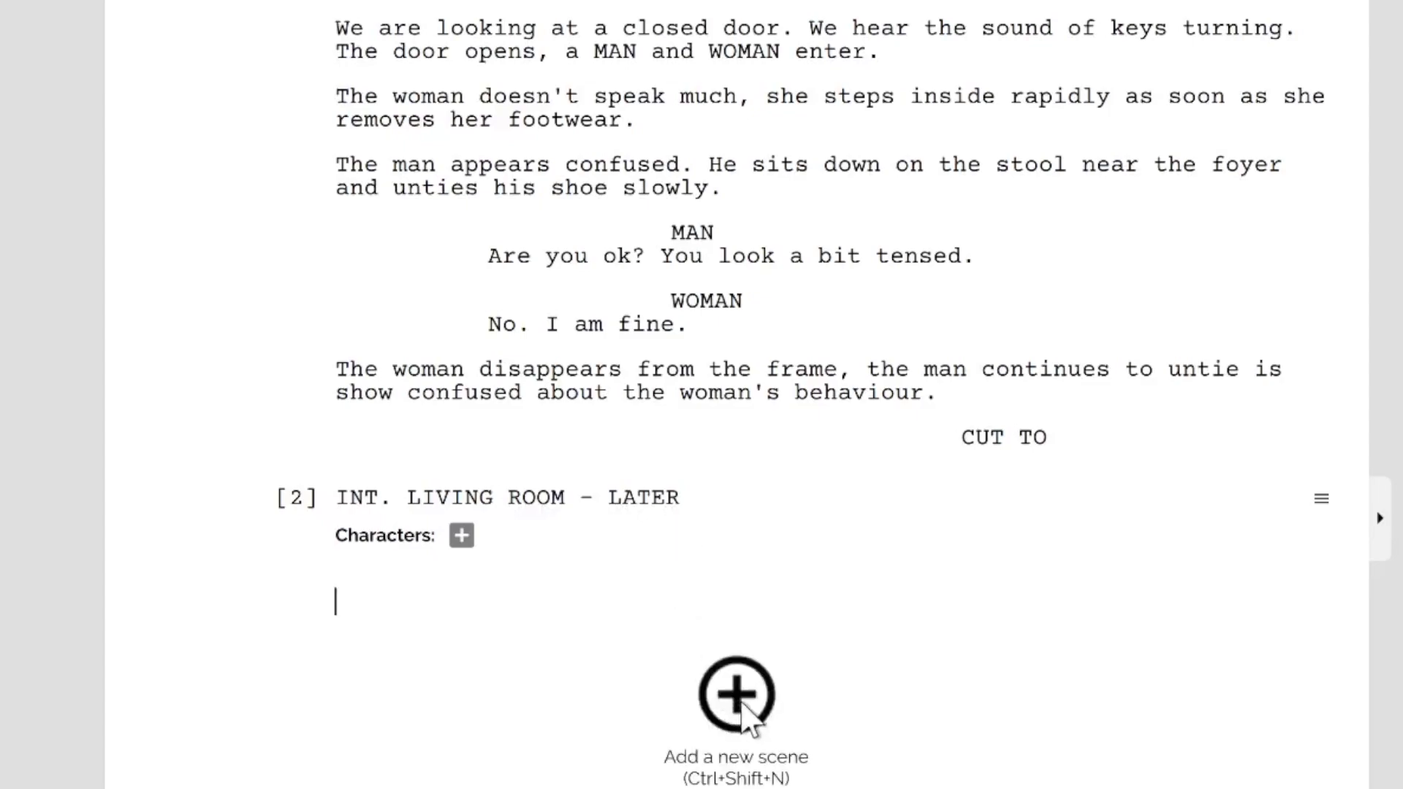
pyautogui.scroll(2, 742, 548)
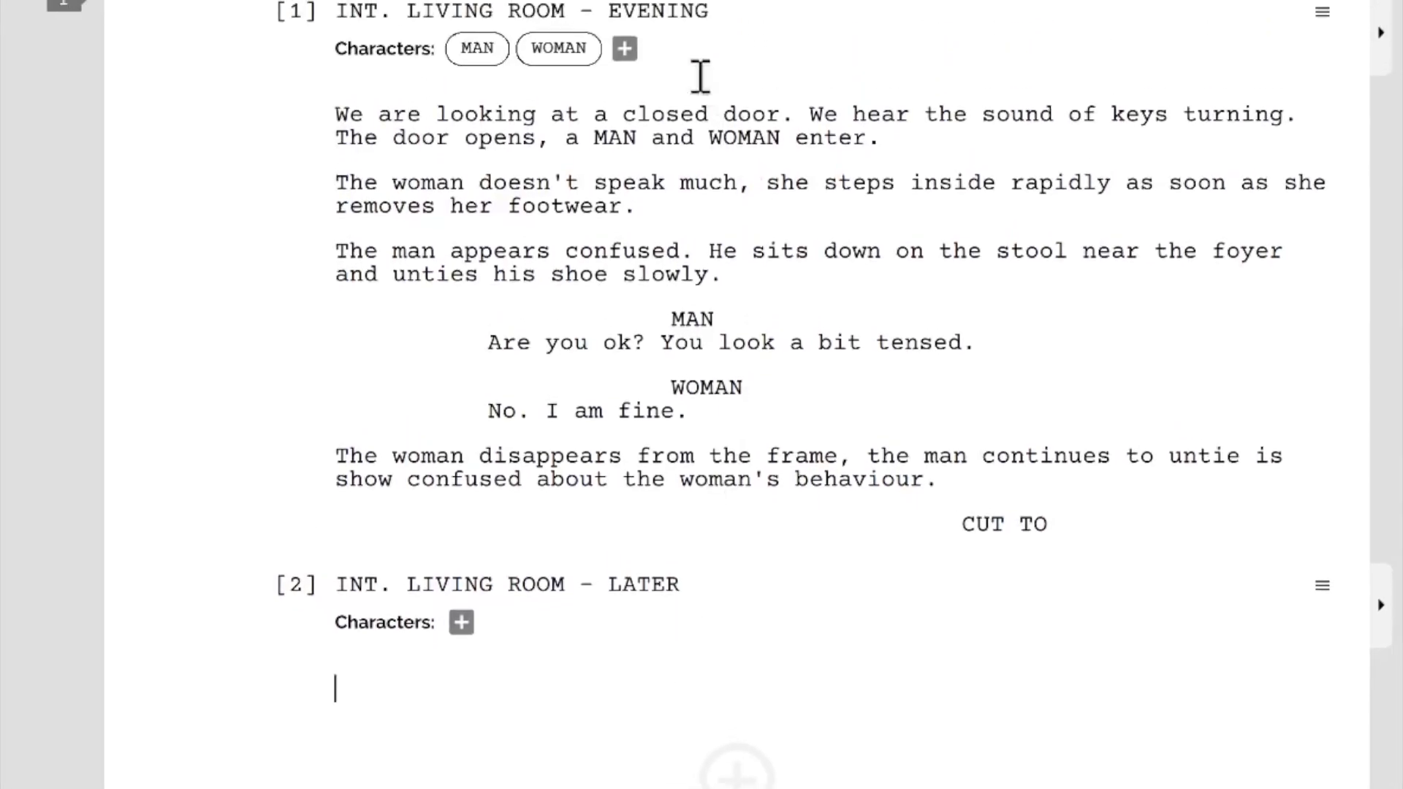
pyautogui.scroll(1, 680, 84)
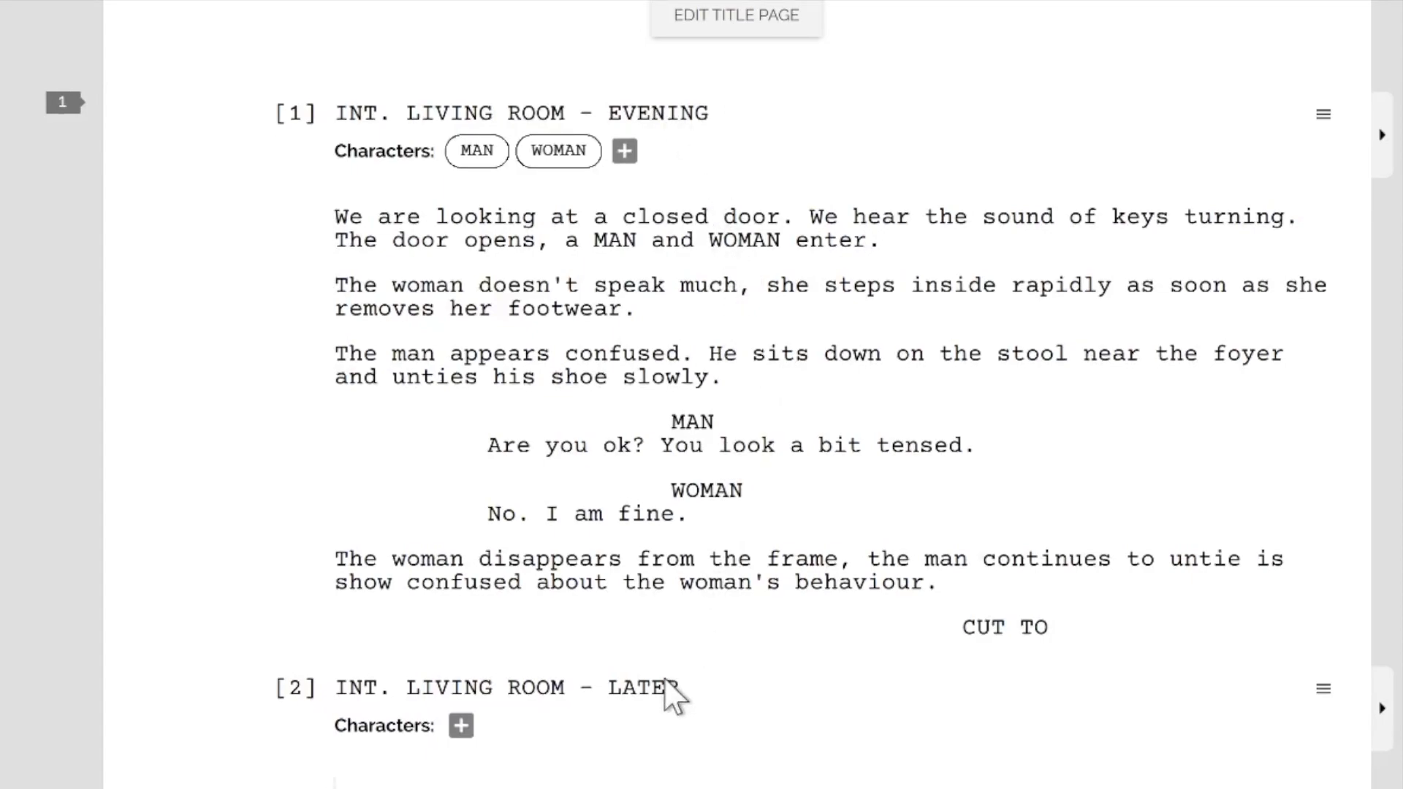
pyautogui.click(512, 694)
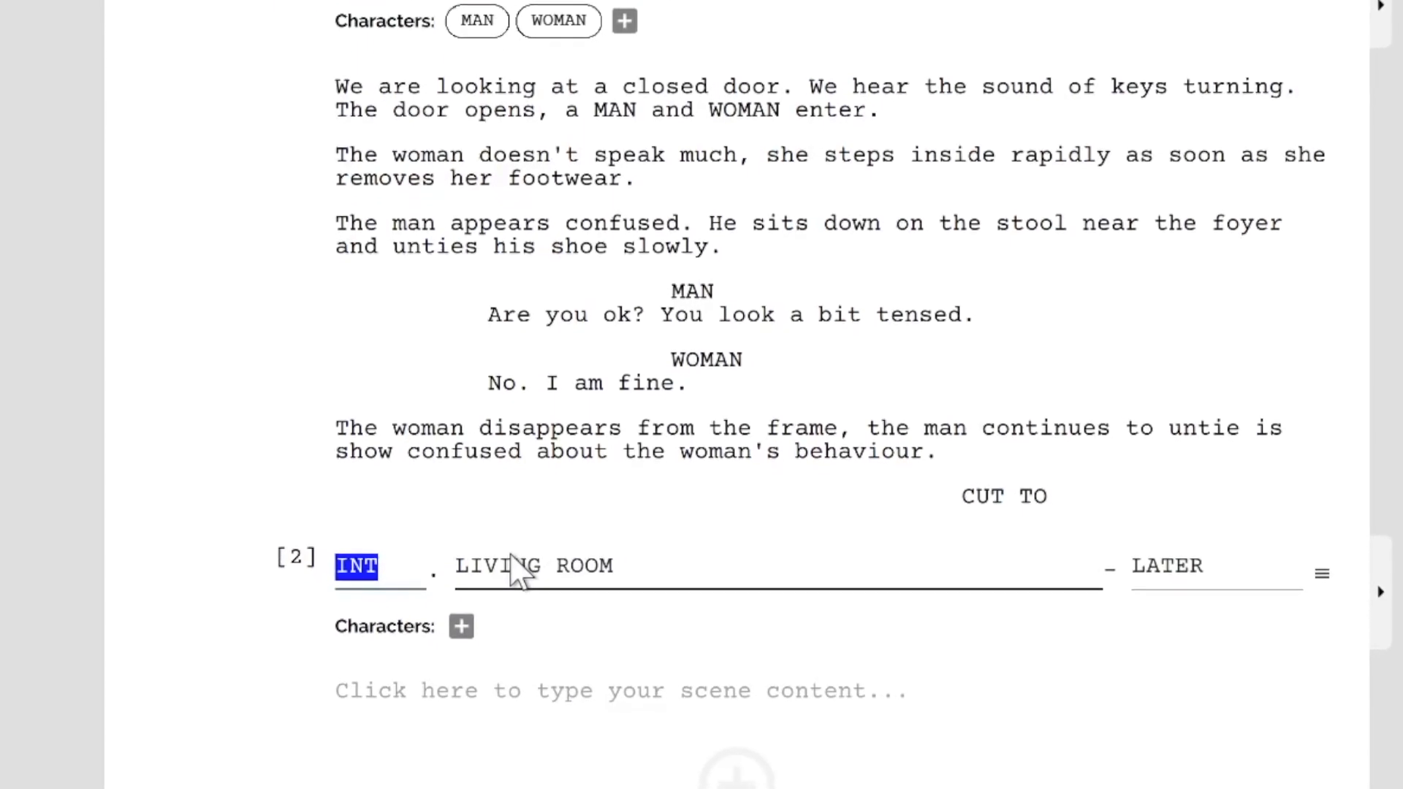
pyautogui.press('Tab')
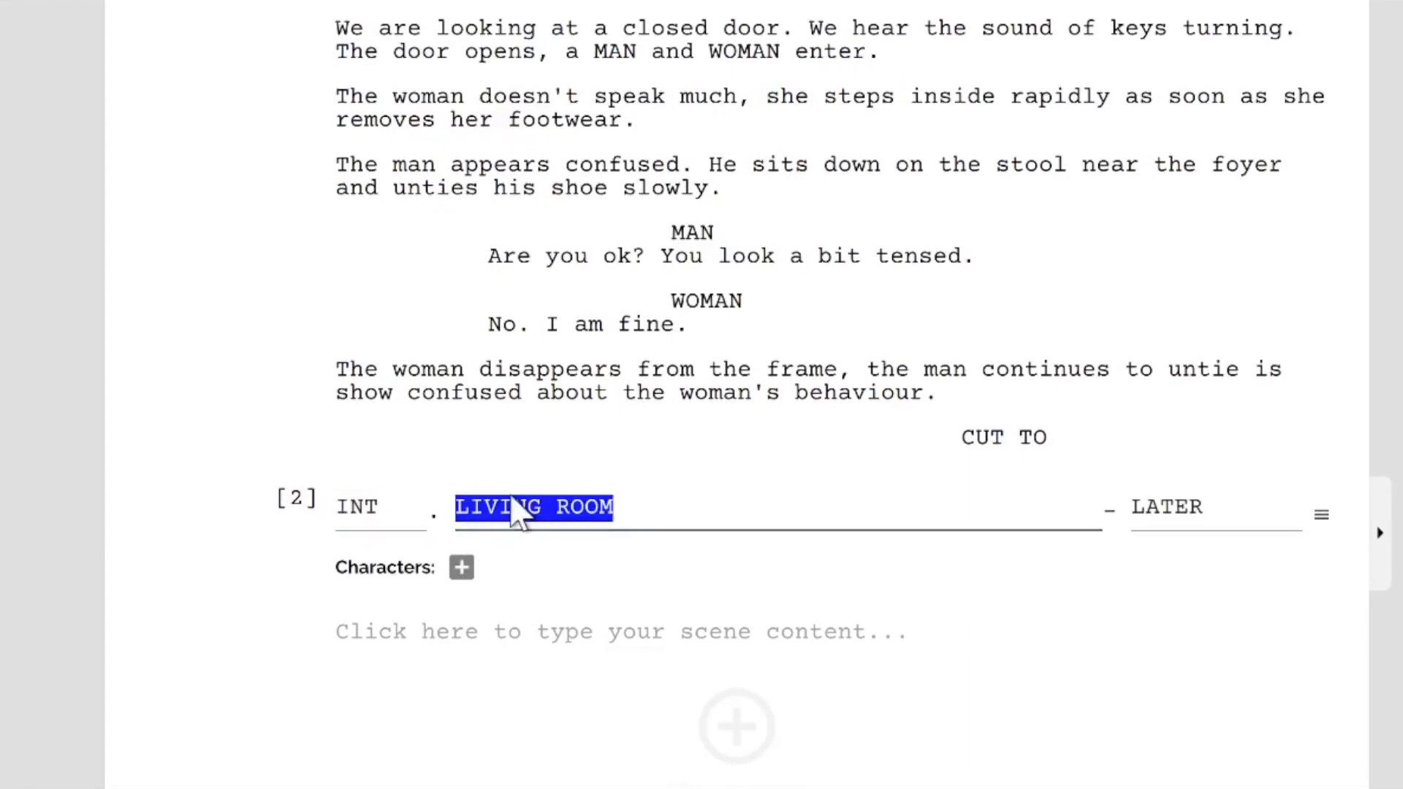
pyautogui.write('BEDROOM')
pyautogui.press('Tab')
pyautogui.write('NIGHT')
pyautogui.press('Return')
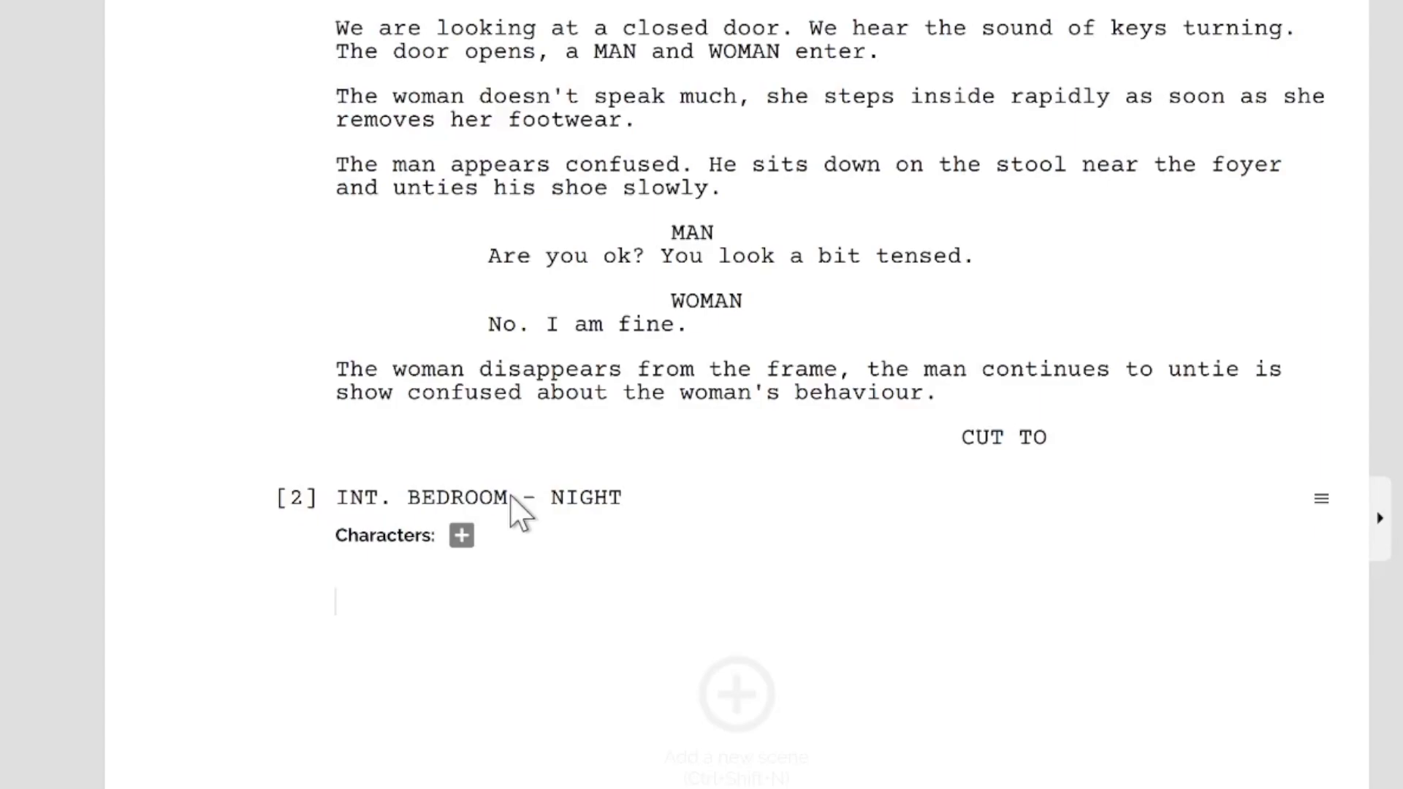
# Step: Write the bedroom scene's action: the man leaves the bathroom, the woman fidgets with a pillow, and he "looks at her and --"
pyautogui.write('We see the man step out of the attached bathroom. The woman is leaning back against the backrest of the bed. She is holding a pillow on her thigh and appears to be fidgeting with it.  The man, sensing something is wrong, looks at her and --')
pyautogui.scroll(-2, 636, 583)
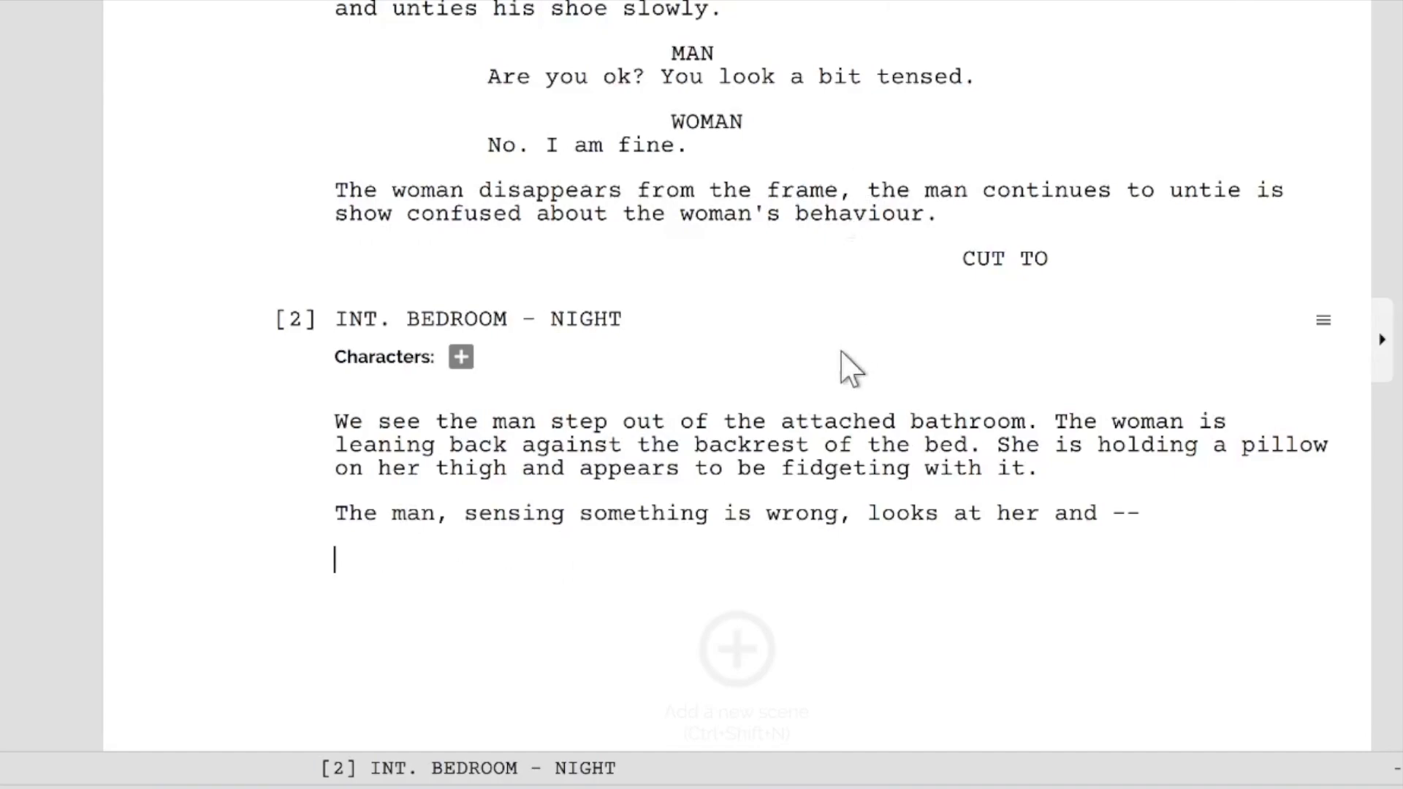
# Step: Add the character MAN with the parenthetical "softy" and the dialogue "Something must be wrong. Tell me what is it."
pyautogui.press('Tab')
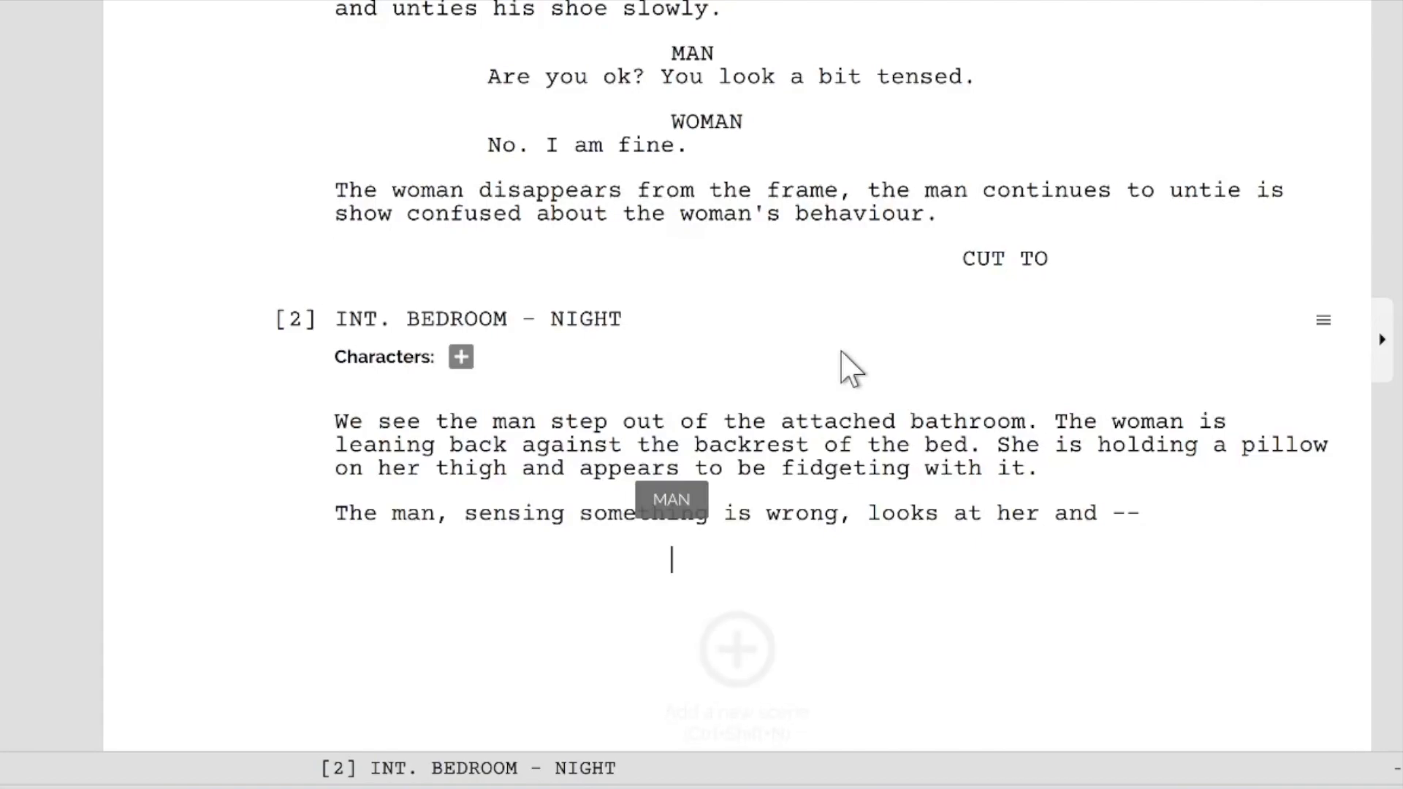
pyautogui.press('Return')
pyautogui.press('Return')
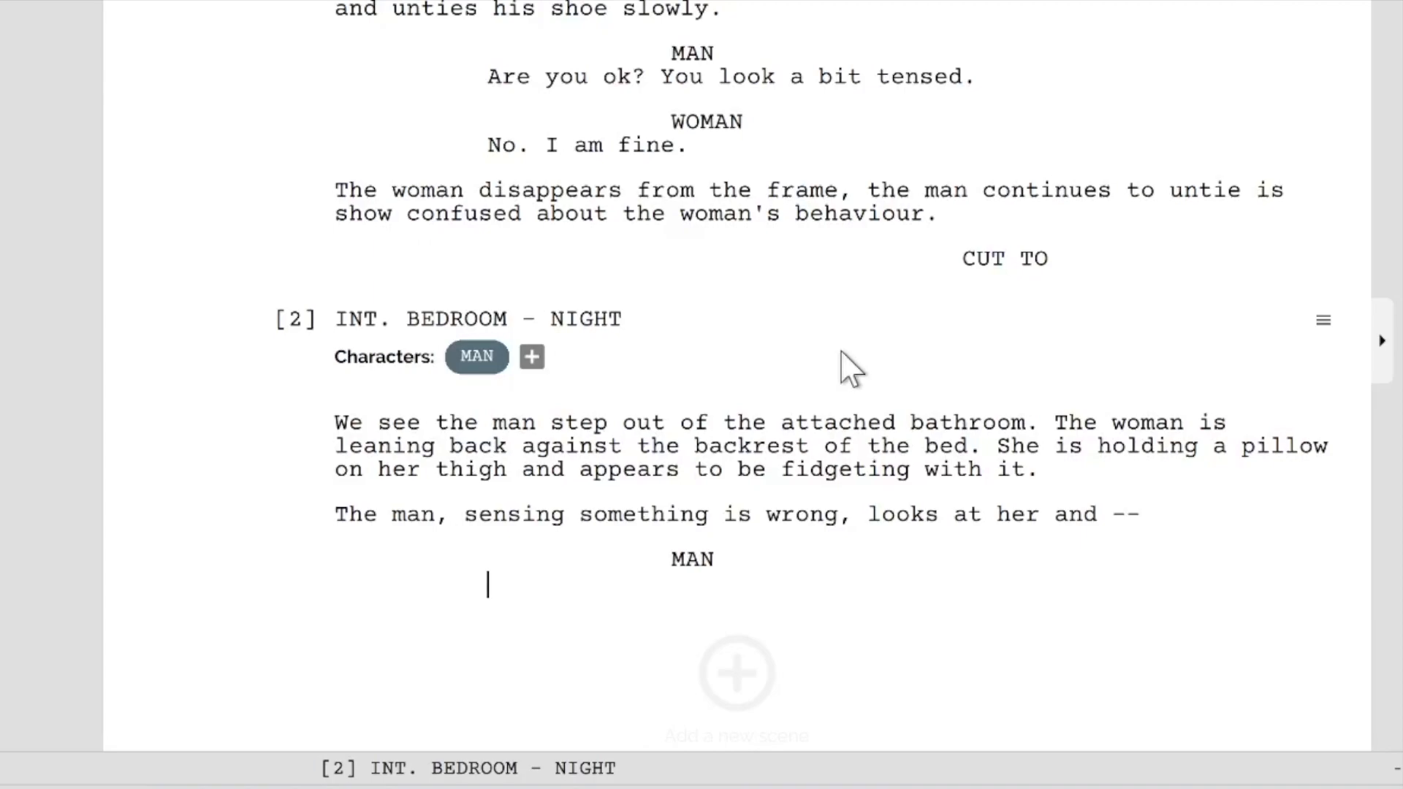
pyautogui.press('Tab')
pyautogui.write('soft')
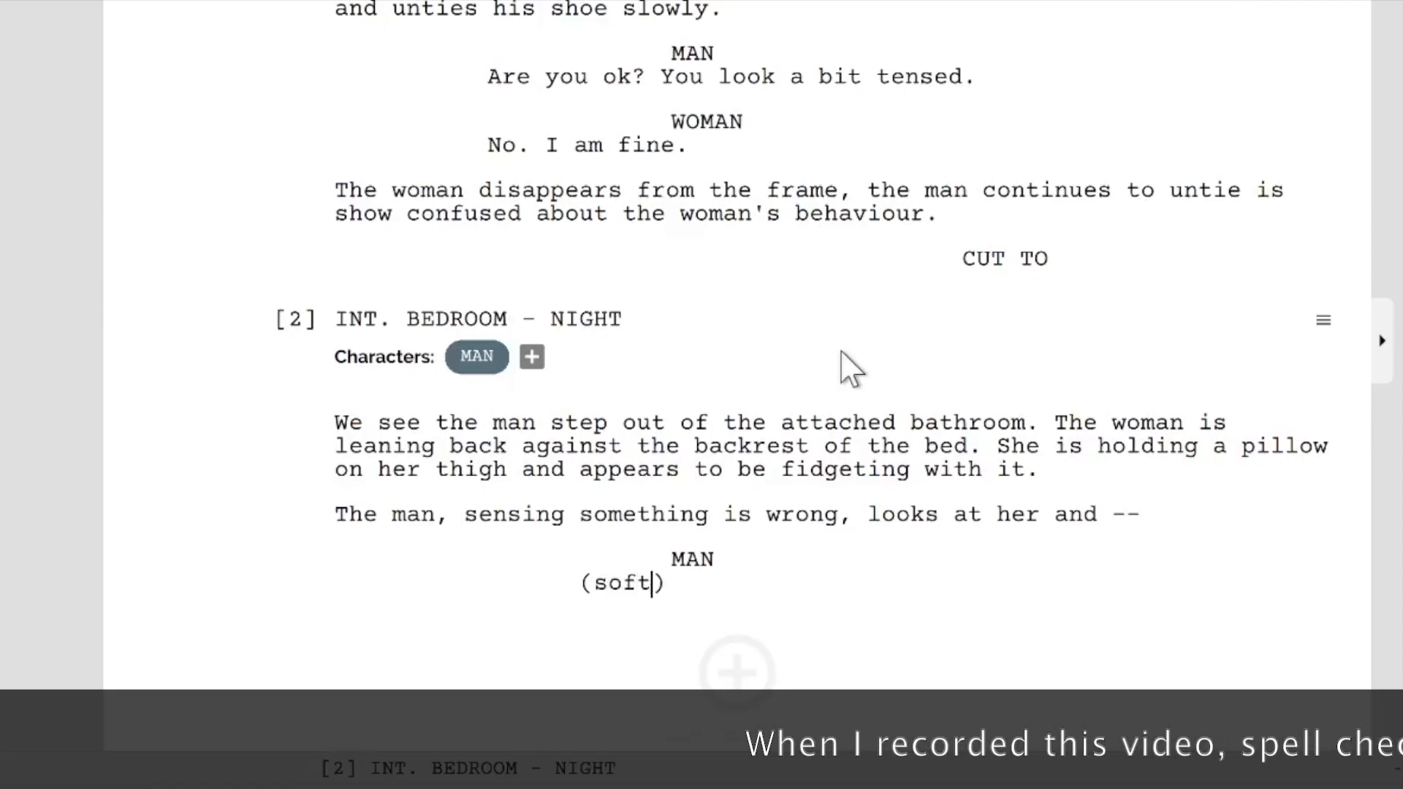
pyautogui.write('y')
pyautogui.press('Return')
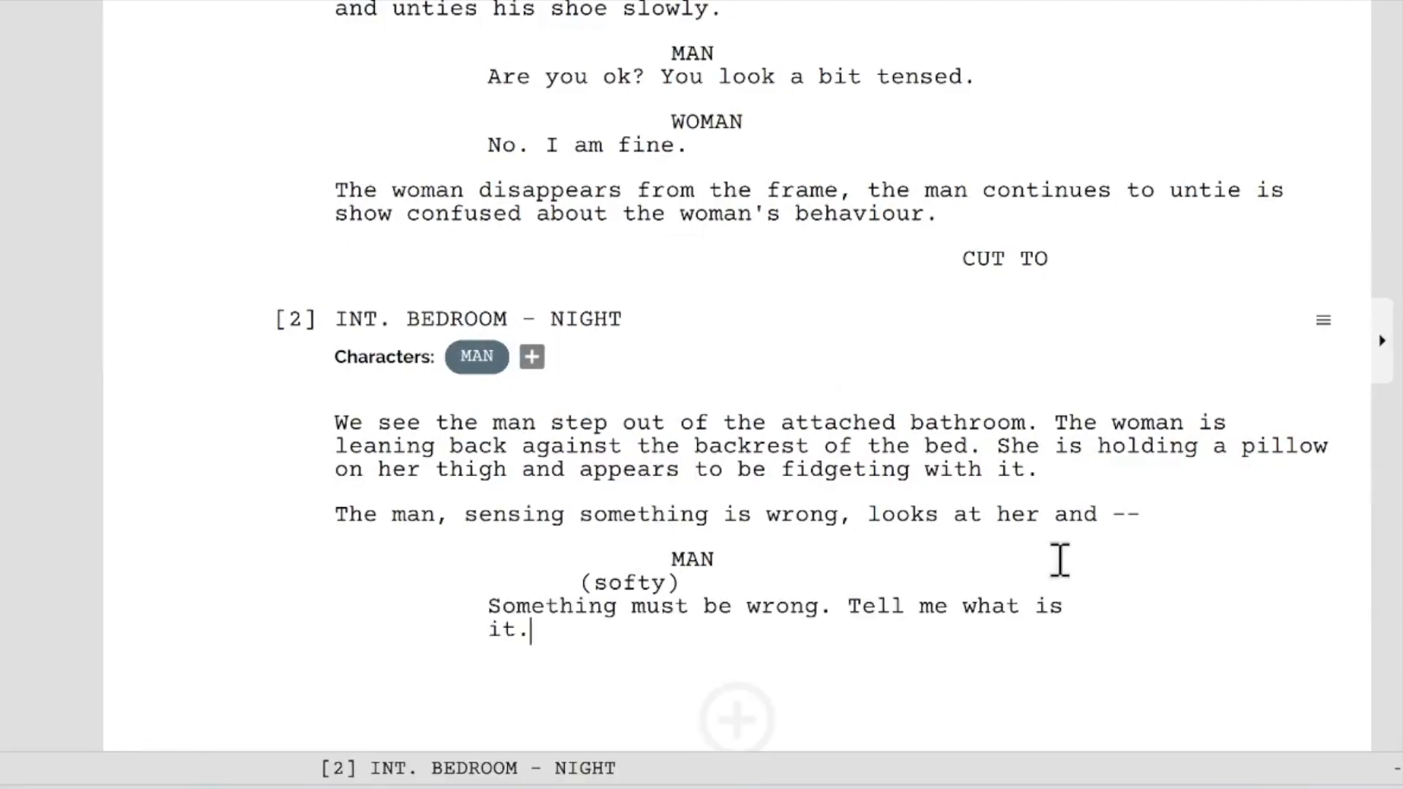
pyautogui.press('Return')
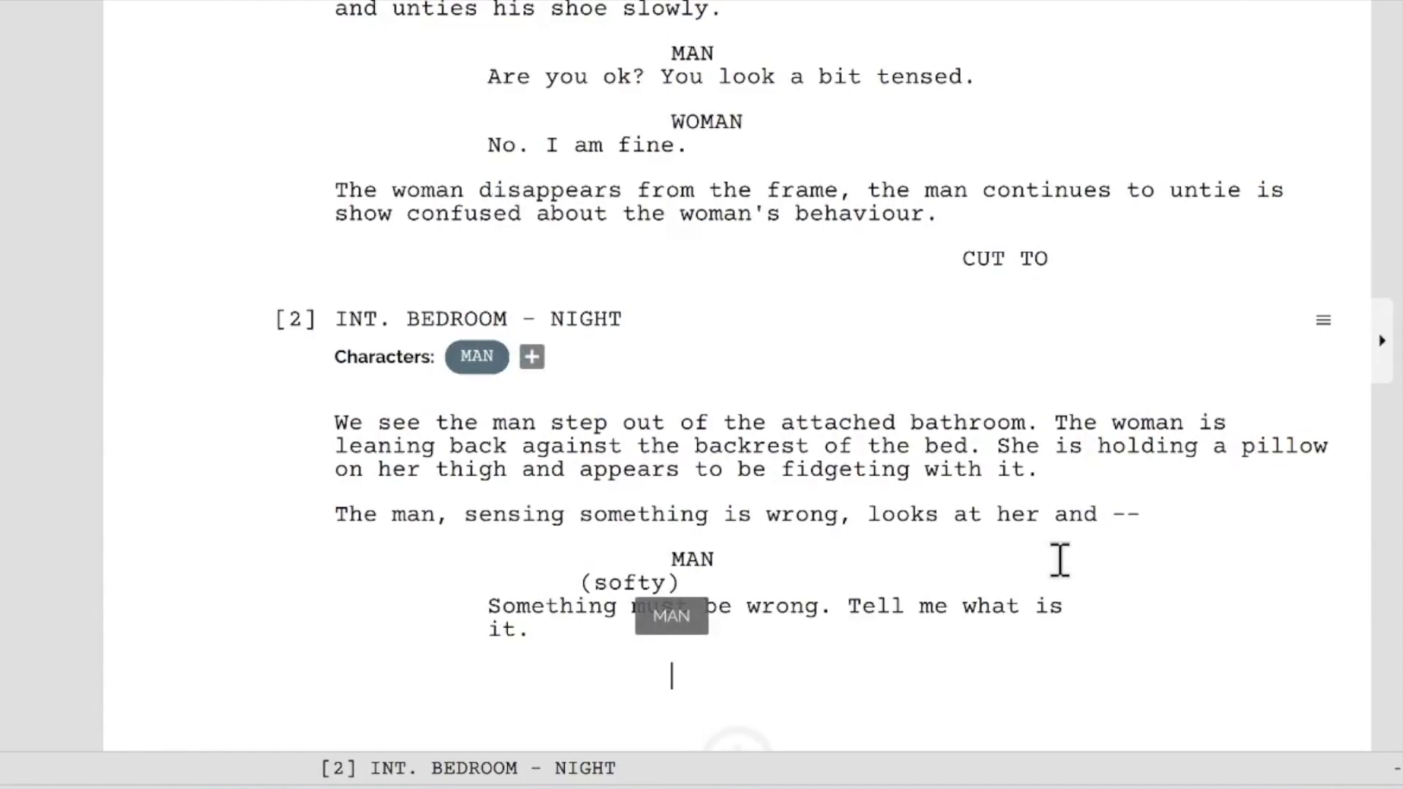
# Step: Add the character WOMAN with the dialogue "It's just work stuff." and make the following empty paragraph an action paragraph
pyautogui.write('WOMAN')
pyautogui.press('Return')
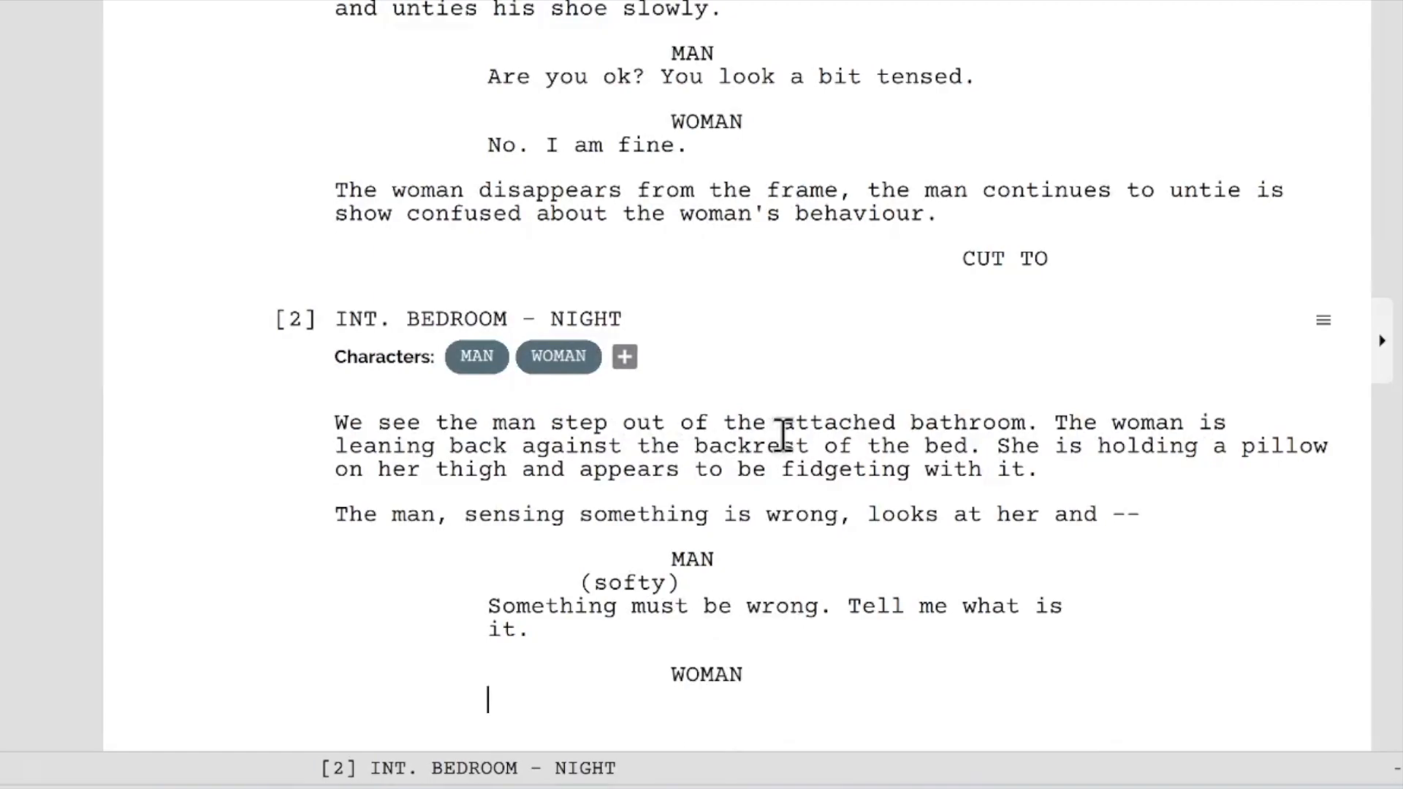
pyautogui.write("It's just work stuff.")
pyautogui.press('Return')
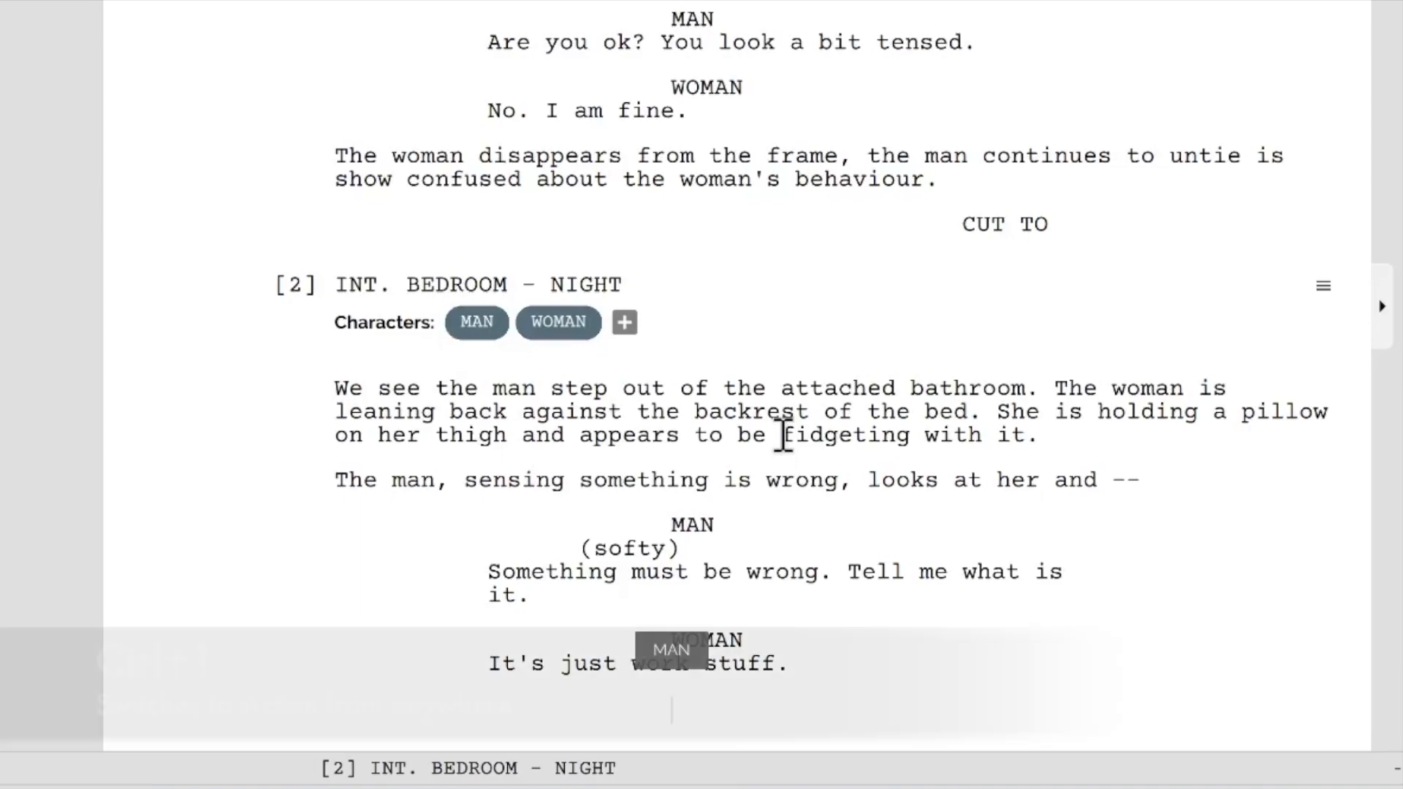
pyautogui.hotkey('ctrl', '1')
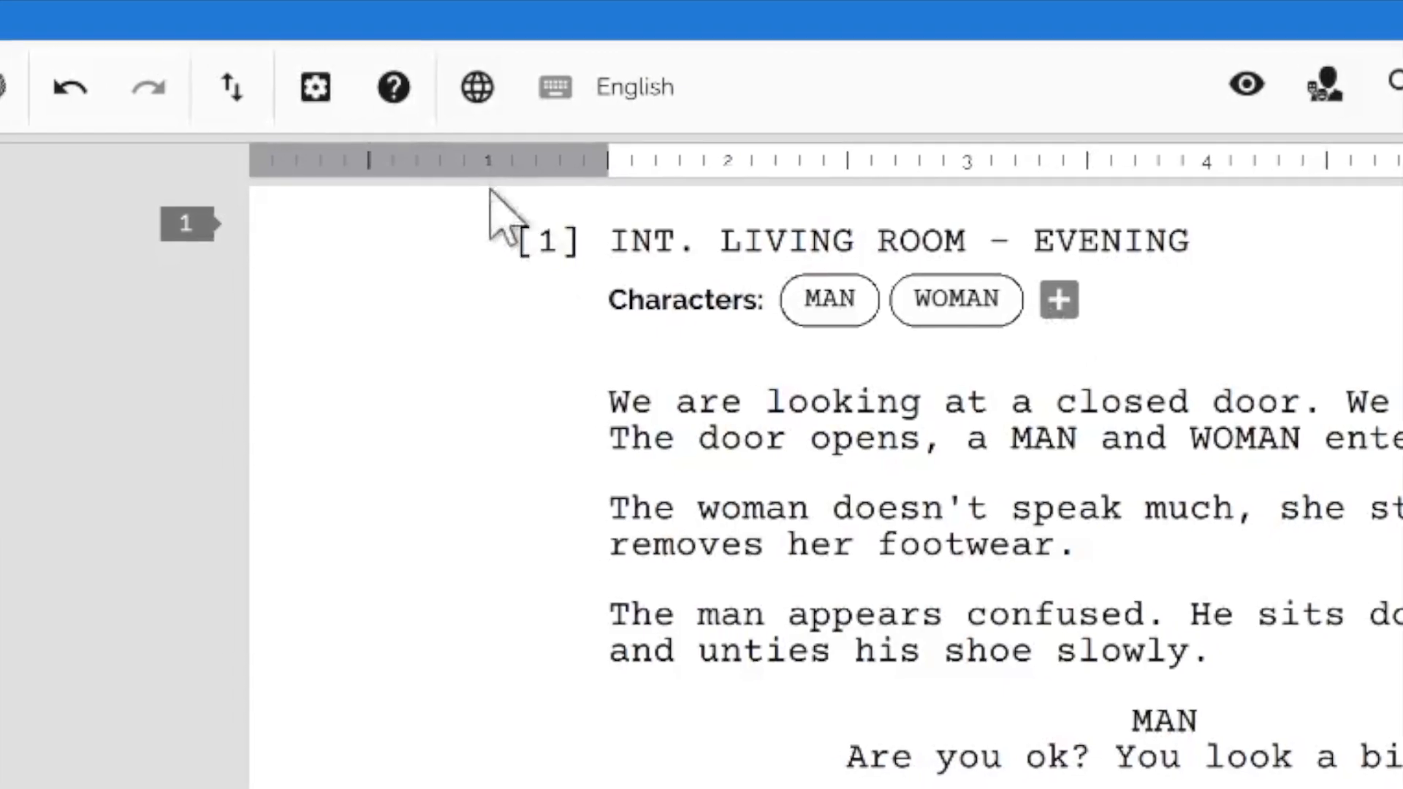
# Step: Display the list of keyboard shortcuts
pyautogui.click(321, 94)
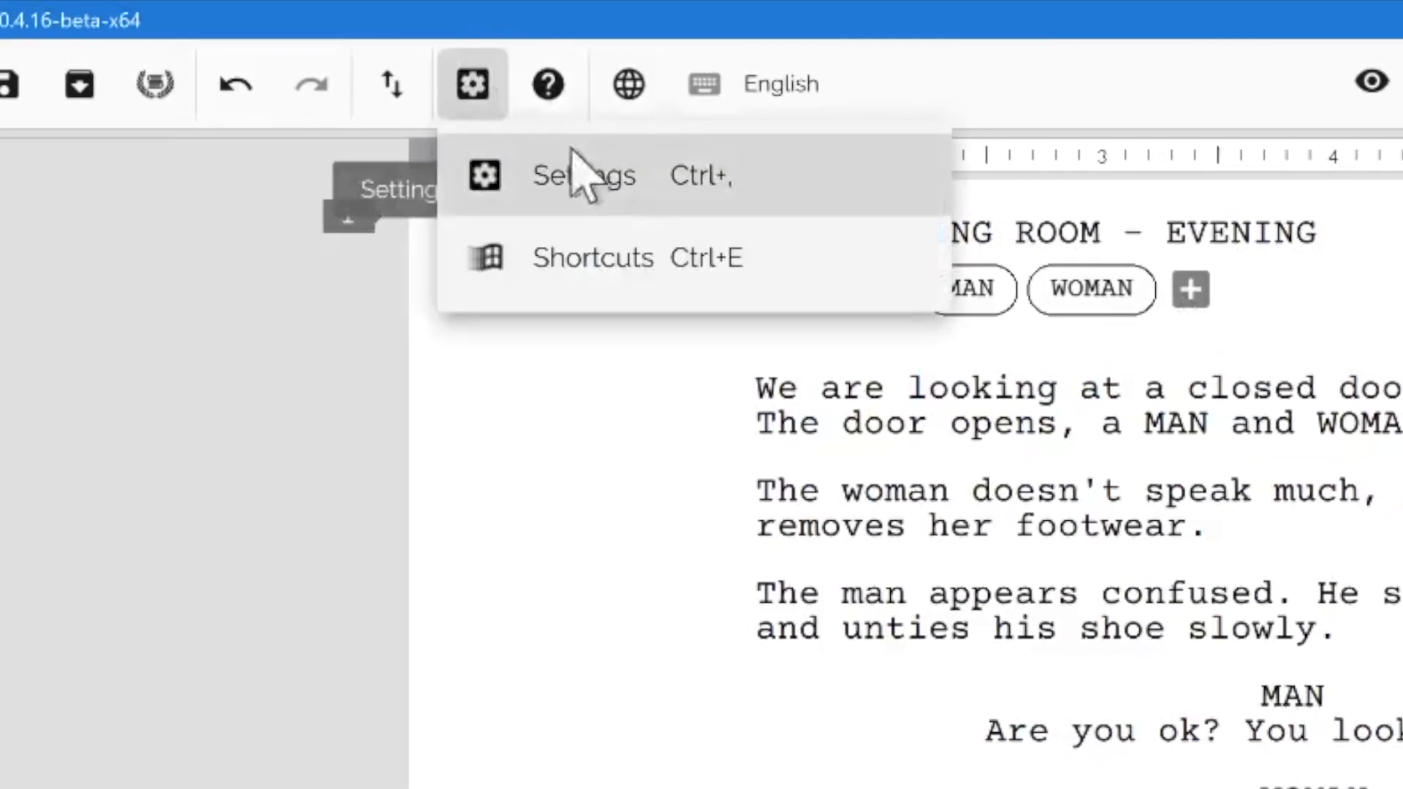
pyautogui.click(701, 257)
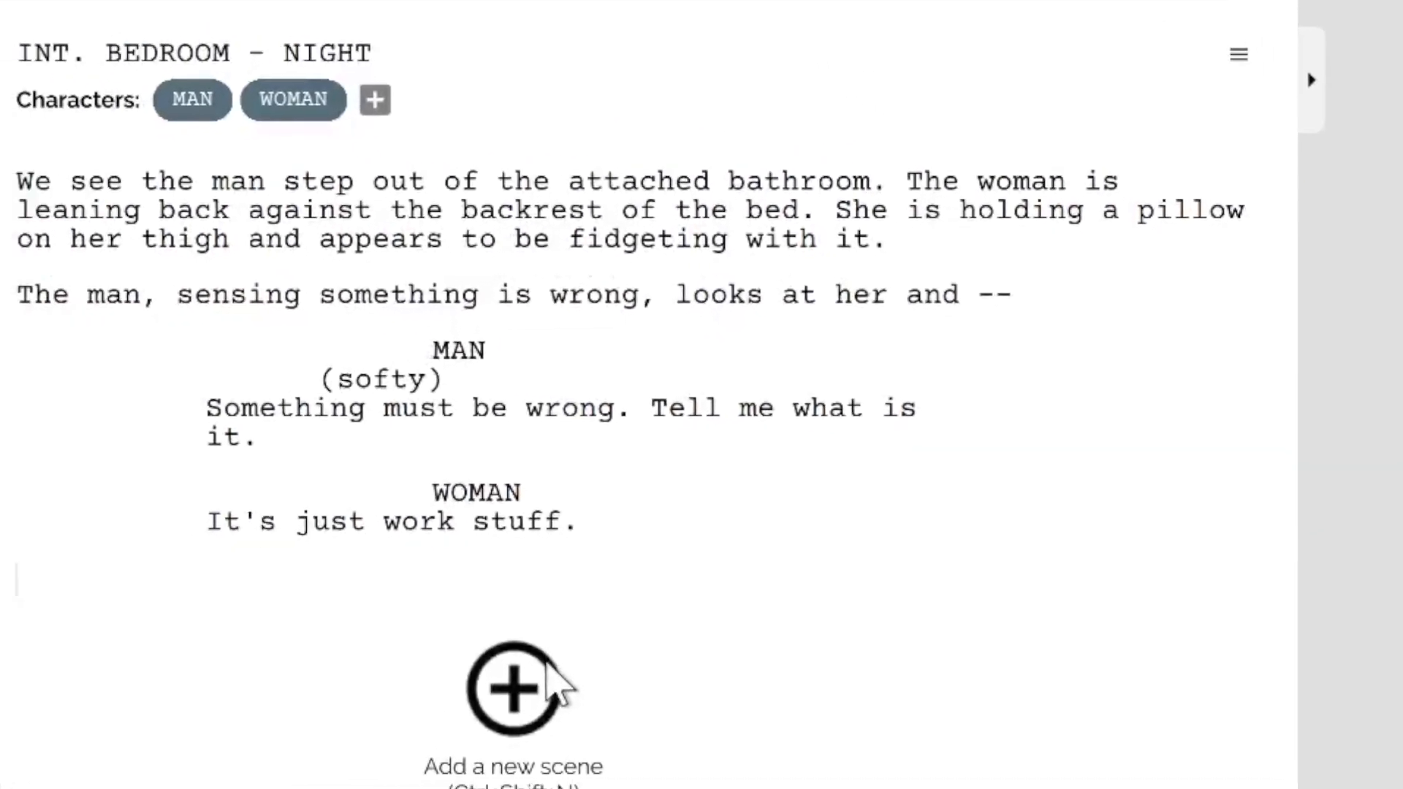
# Step: Add a third scene and set its heading to INT. OFFICE - DAY
pyautogui.click(550, 666)
pyautogui.click(368, 429)
pyautogui.doubleClick(450, 430)
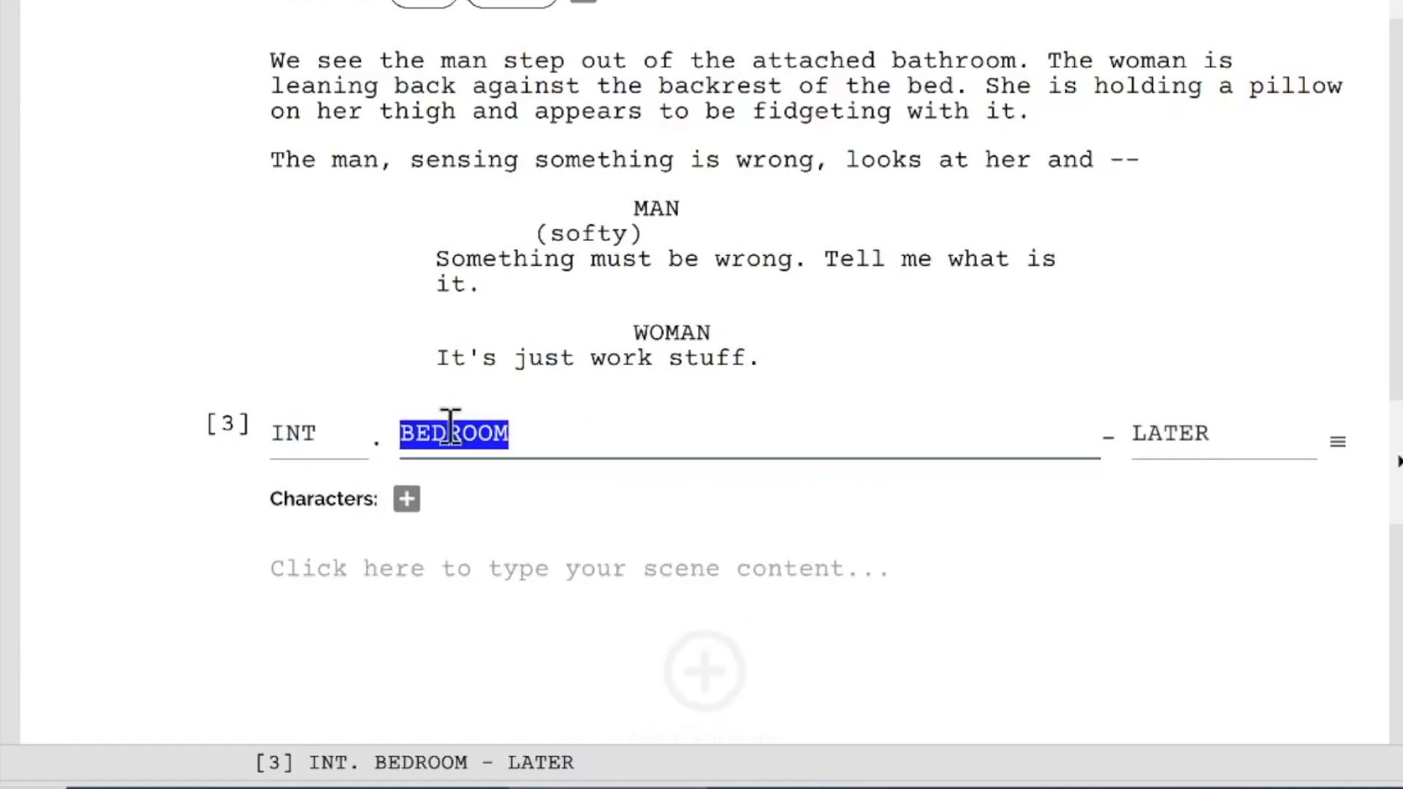
pyautogui.write('OFFICE')
pyautogui.press('Tab')
pyautogui.write('DAY')
pyautogui.press('Return')
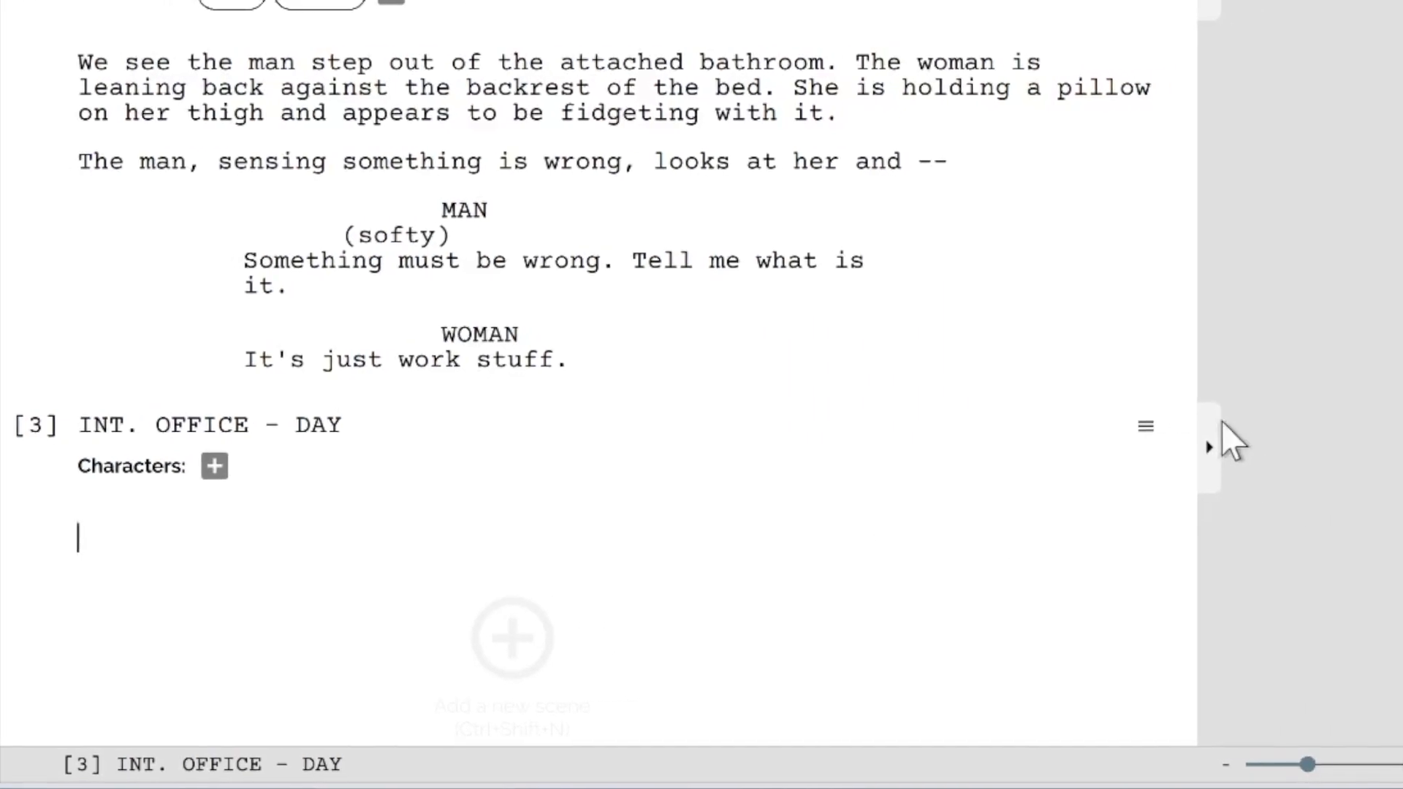
# Step: Give the office scene the synopsis "flashback about something that happens at work" and collapse the synopsis
pyautogui.click(1014, 444)
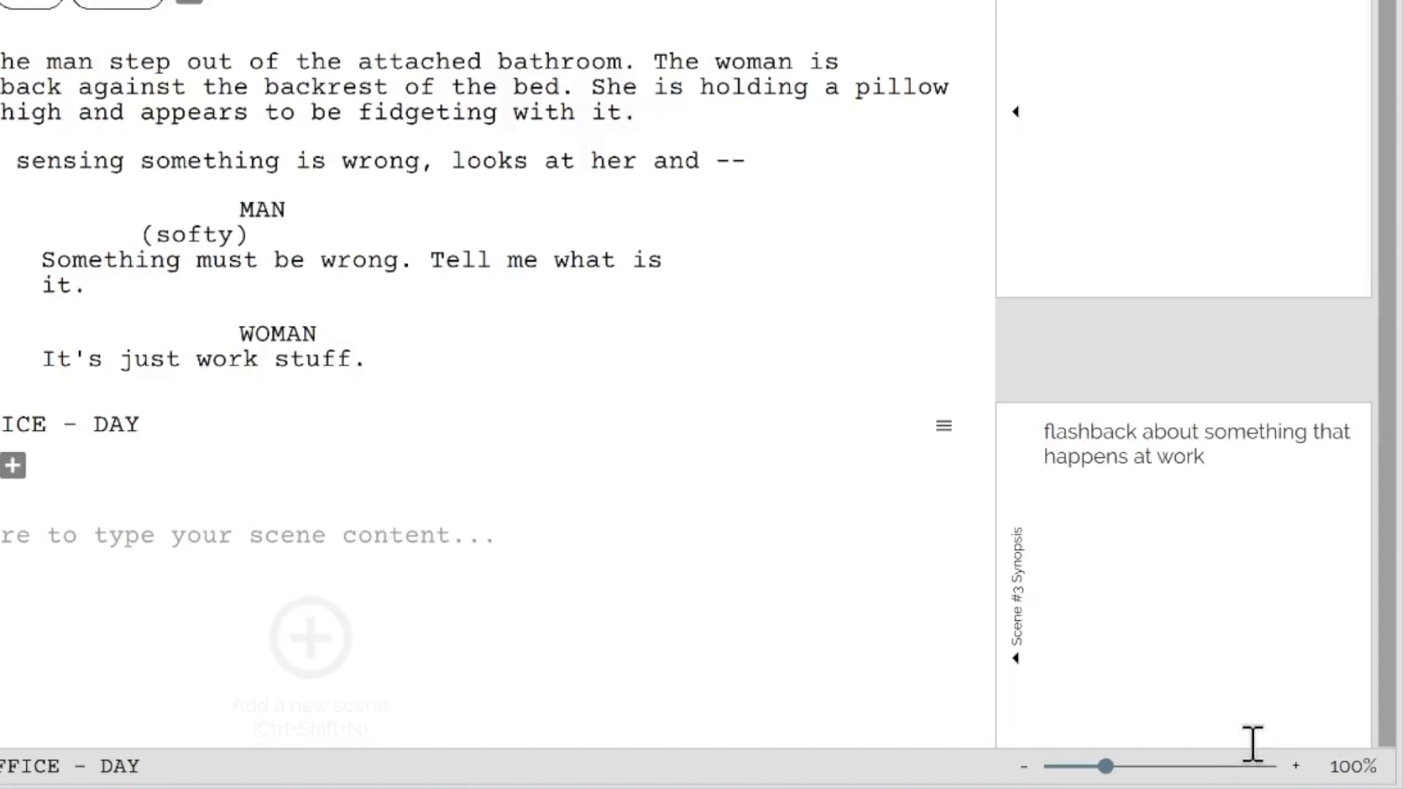
pyautogui.click(1017, 653)
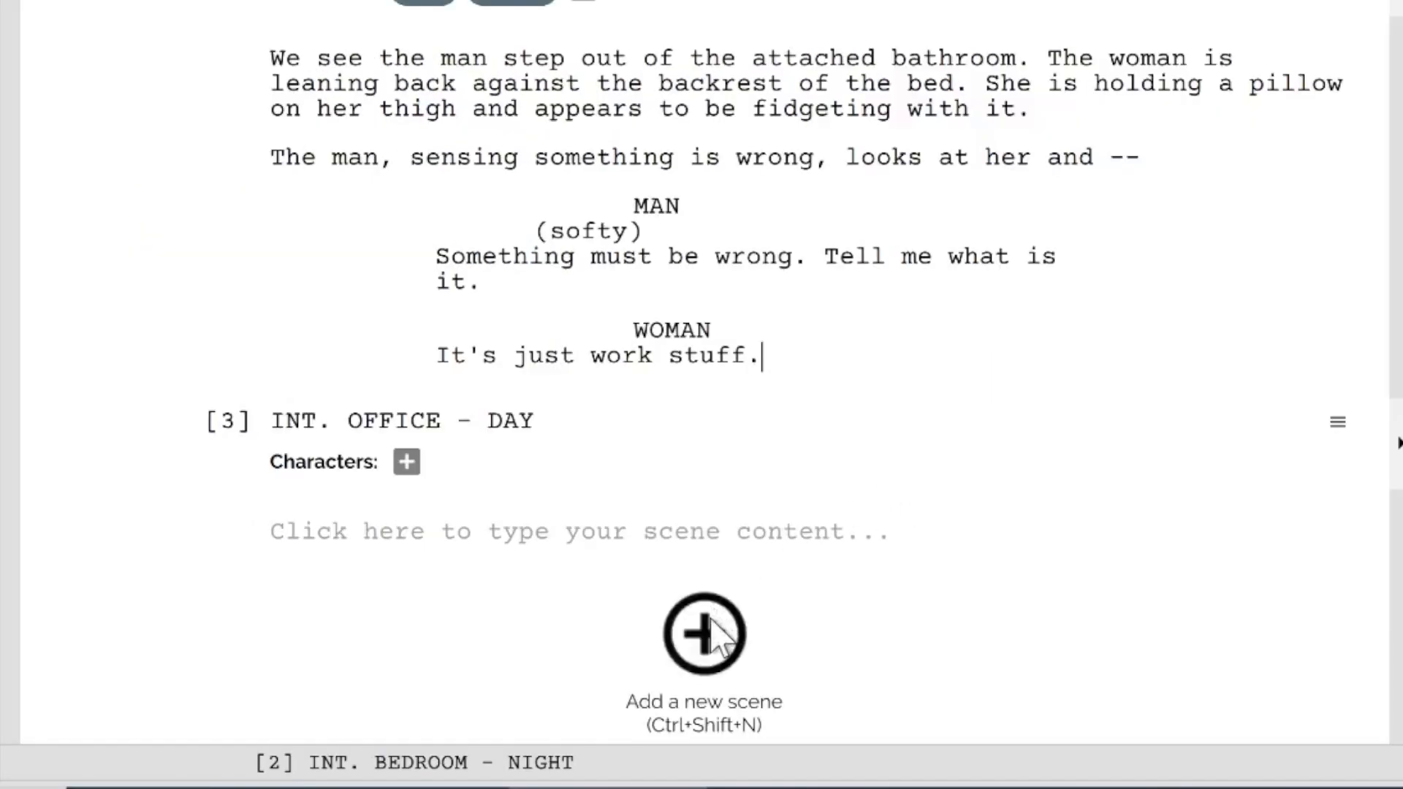
# Step: Add a fourth scene and set its heading to INT. BEDROOM - NIGHT
pyautogui.click(310, 637)
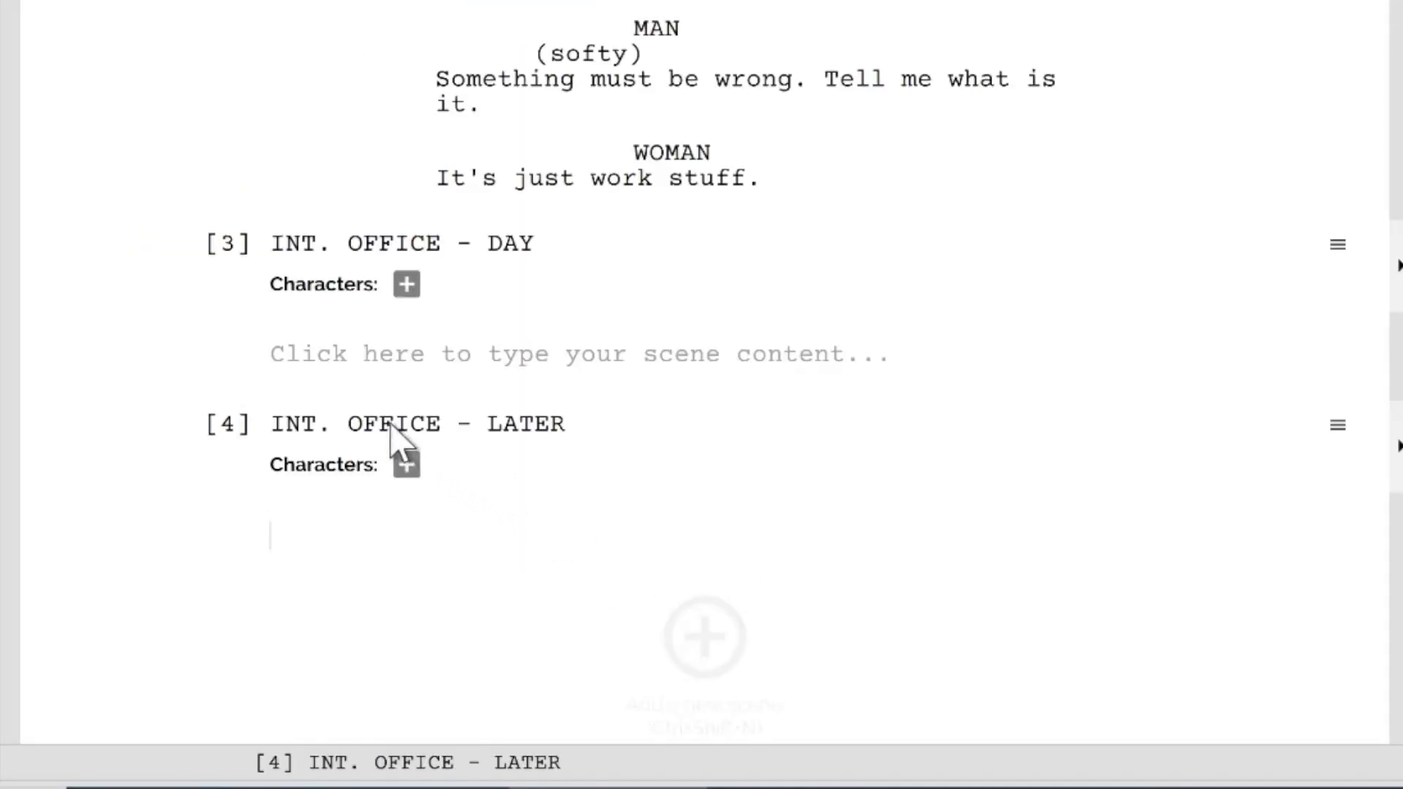
pyautogui.click(407, 429)
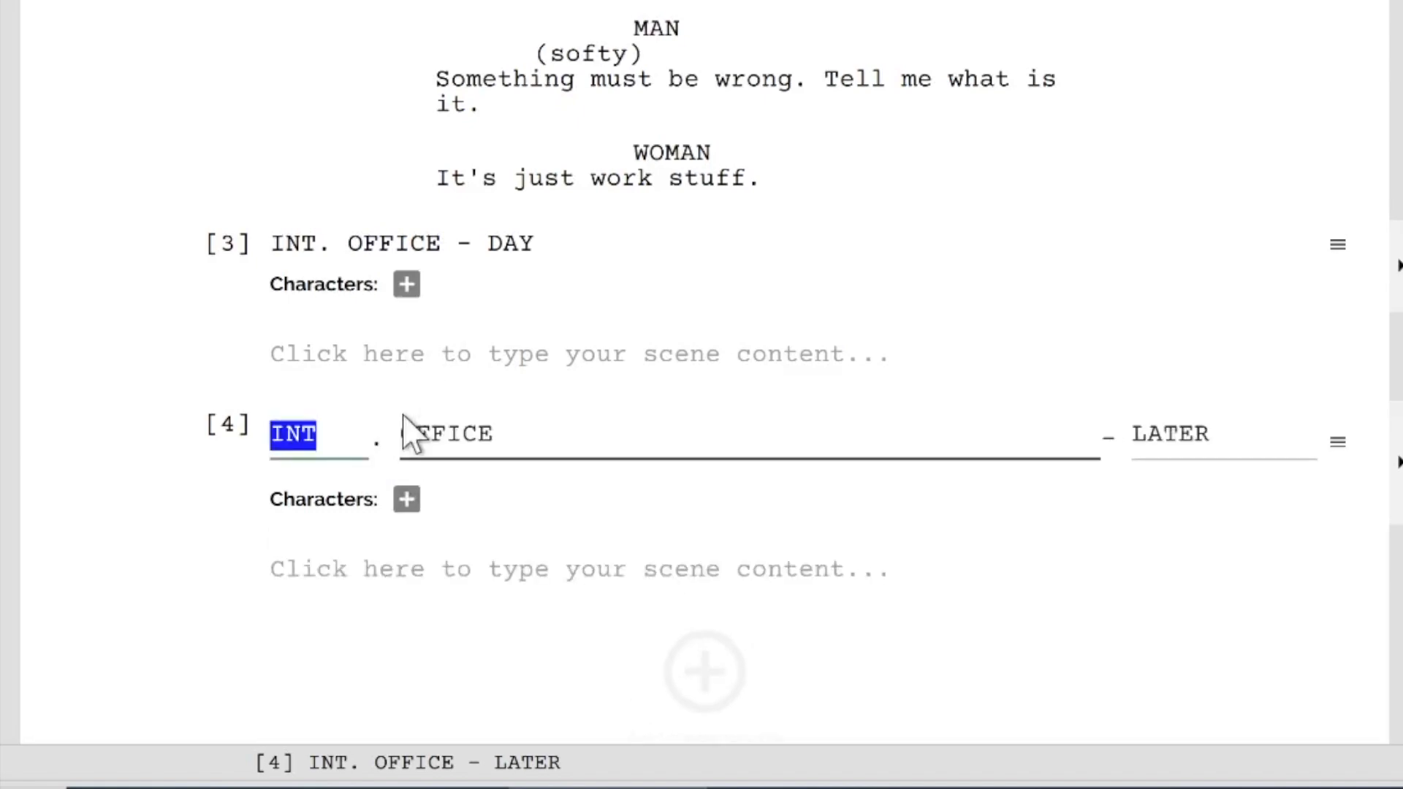
pyautogui.press('Tab')
pyautogui.write('BEDROOM')
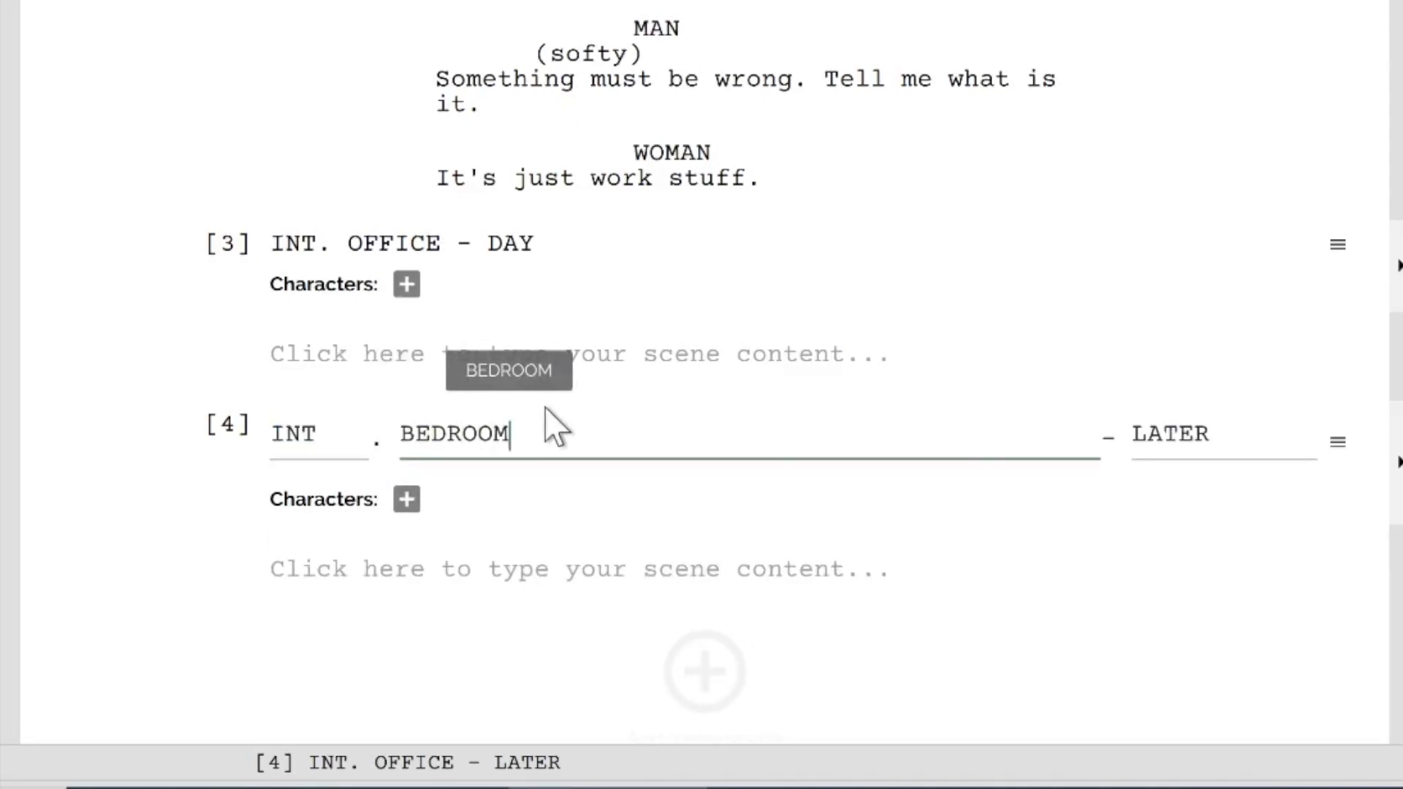
pyautogui.press('Tab')
pyautogui.write('NIGHT')
pyautogui.press('Return')
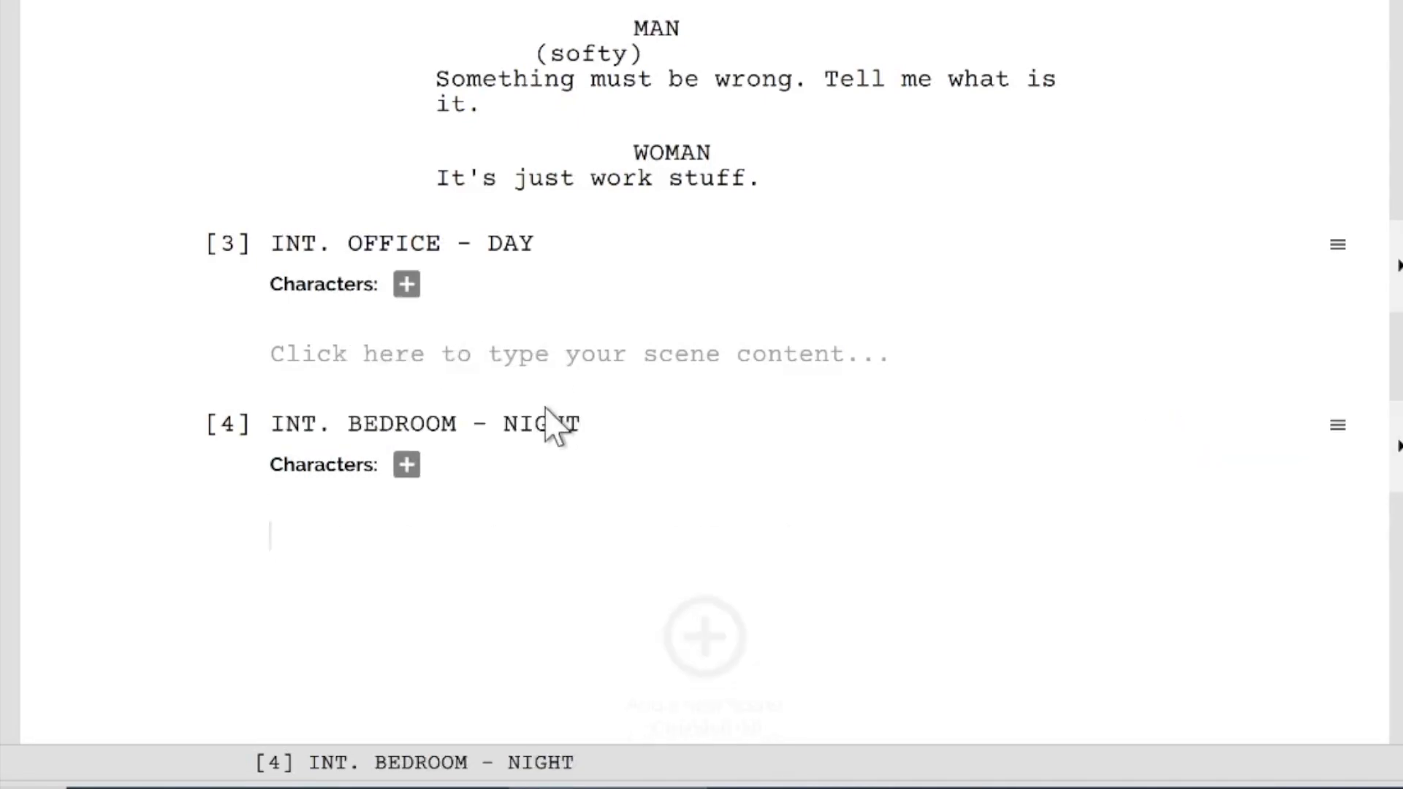
# Step: In the fourth scene, add the character MAN with the dialogue "Oh! That was tough. I am sure you will figure out a way."
pyautogui.write('MAN')
pyautogui.press('Return')
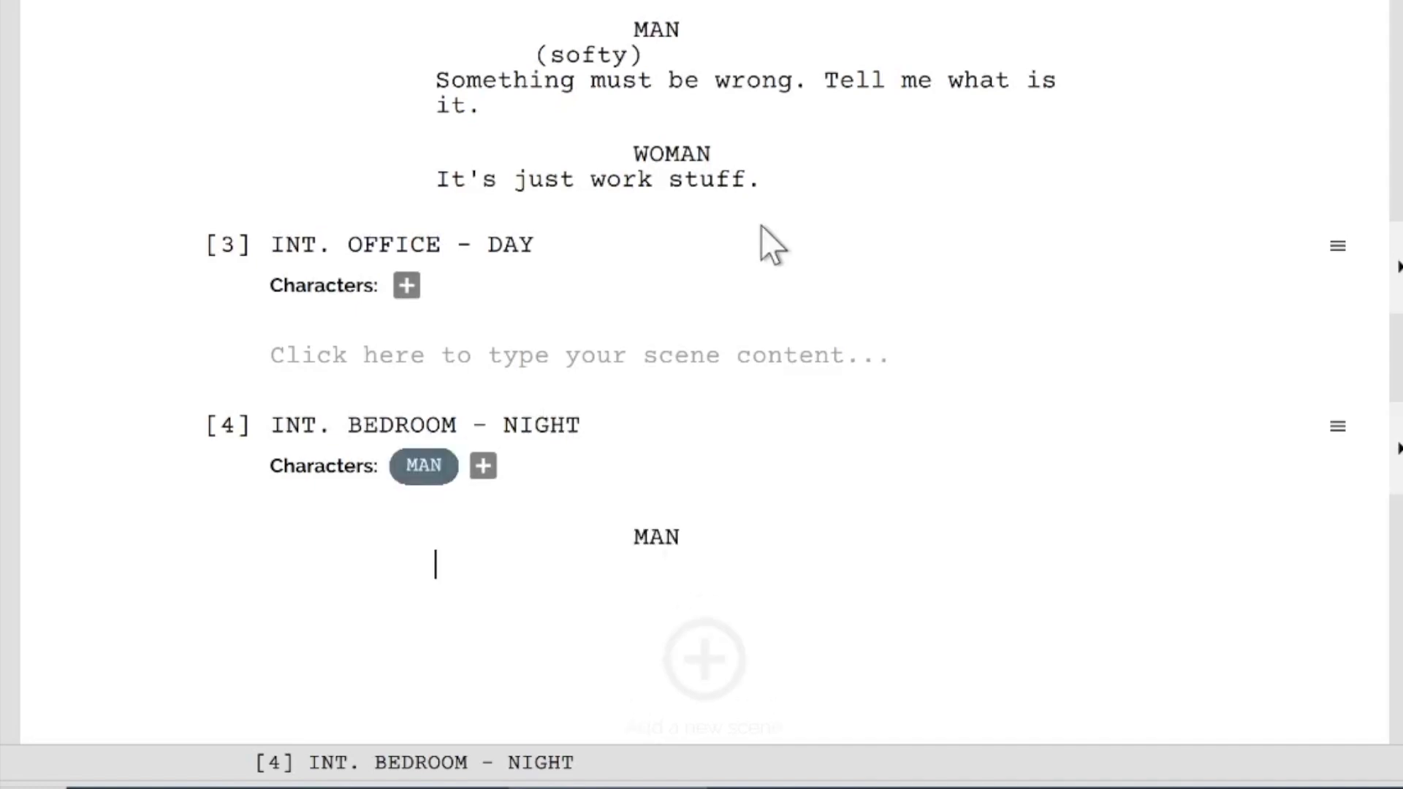
pyautogui.write('Oh! That was tough. I am sure you will figure out a way.')
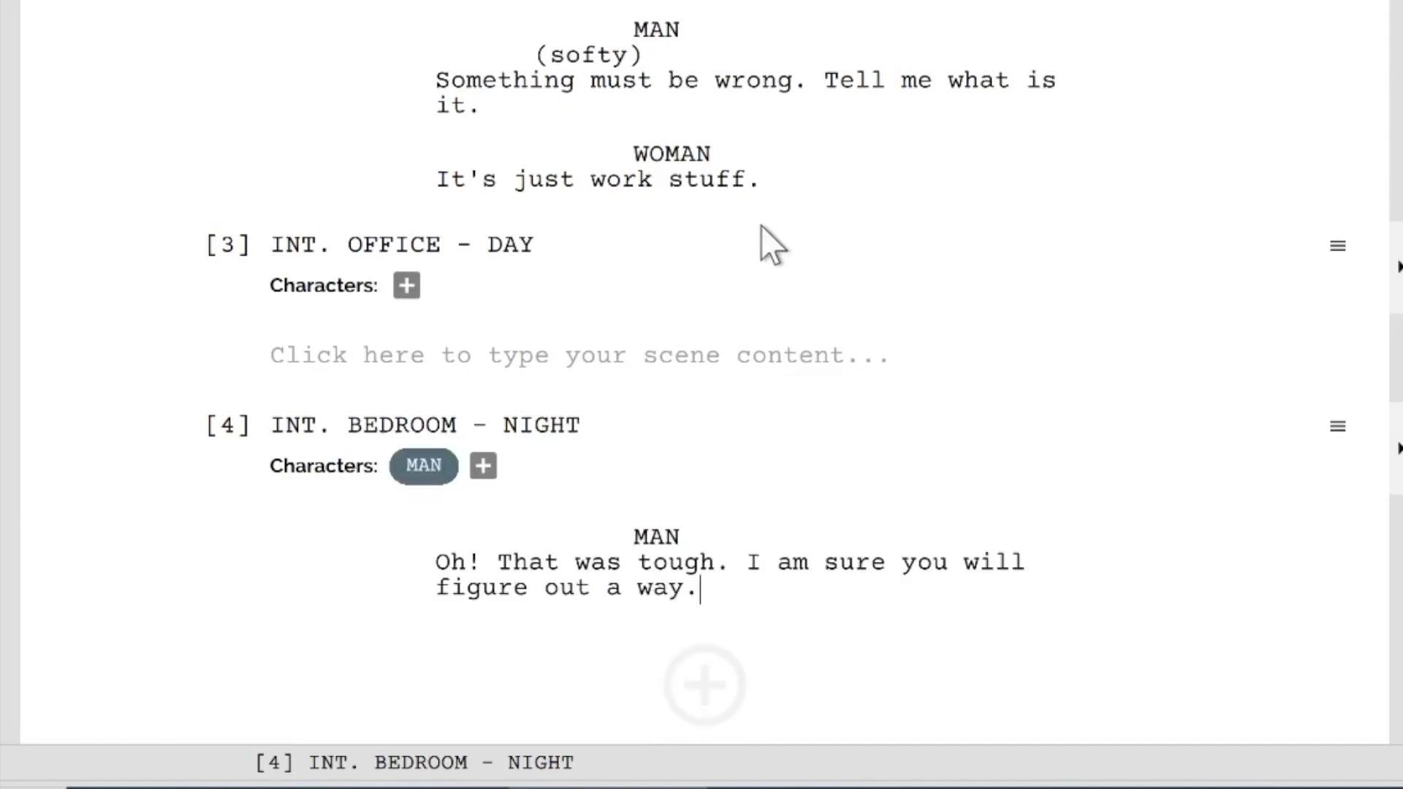
# Step: Add the character WOMAN with the dialogue "I wish I had your confidence." to the fourth scene
pyautogui.press('Return')
pyautogui.write('WOMAN')
pyautogui.press('Return')
pyautogui.write('I wish I had your conf')
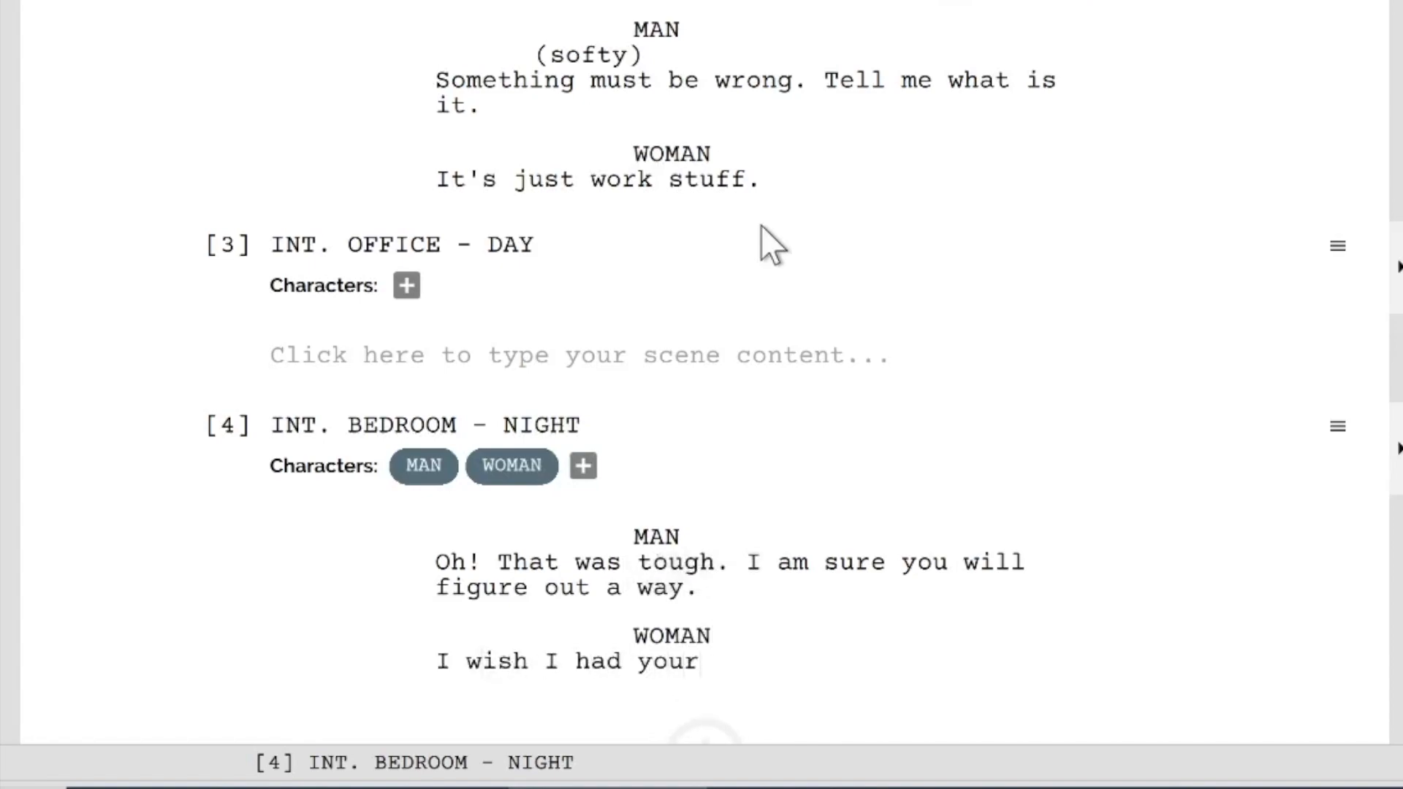
pyautogui.write('idence.')
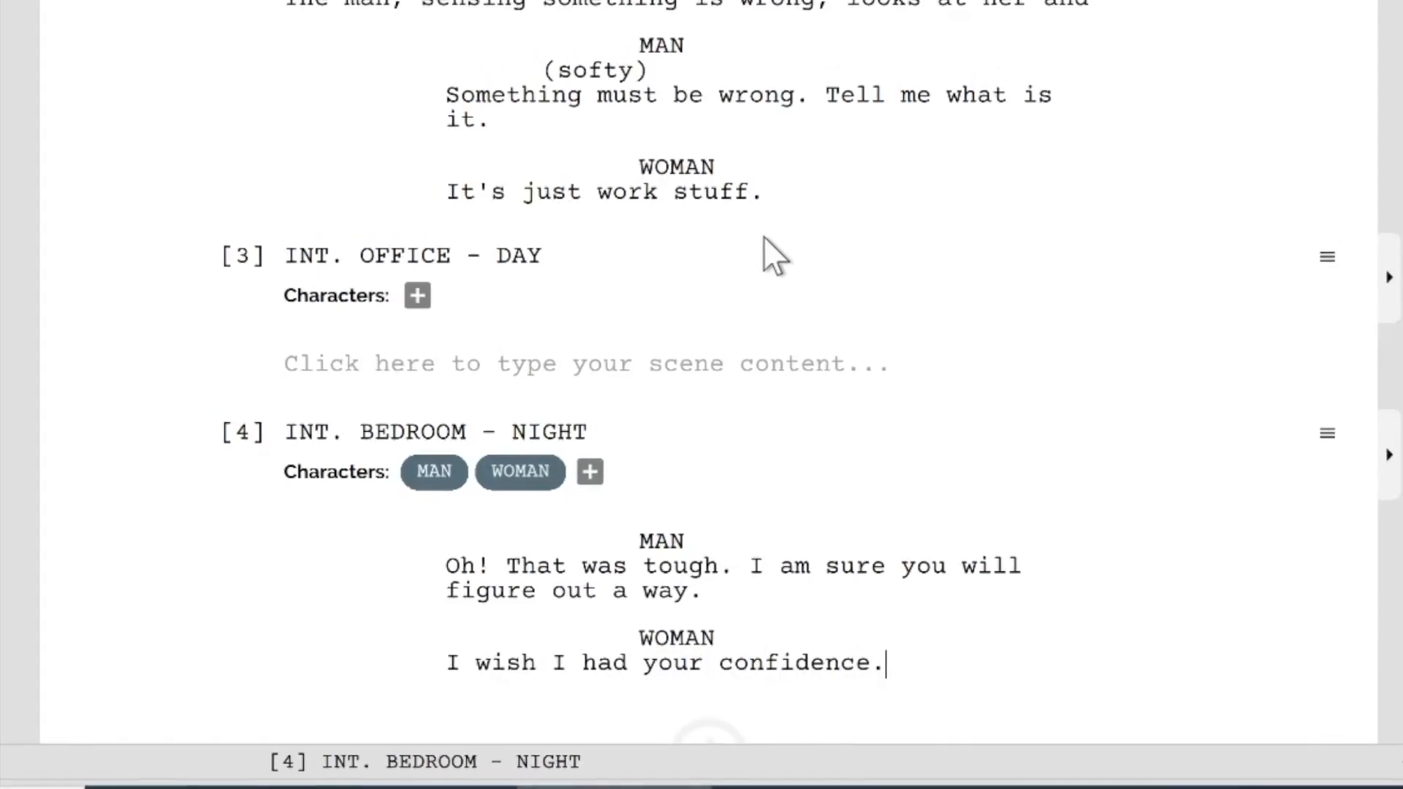
# Step: Switch to the structure view and examine the content behind each scene card on the canvas
pyautogui.scroll(5, 782, 292)
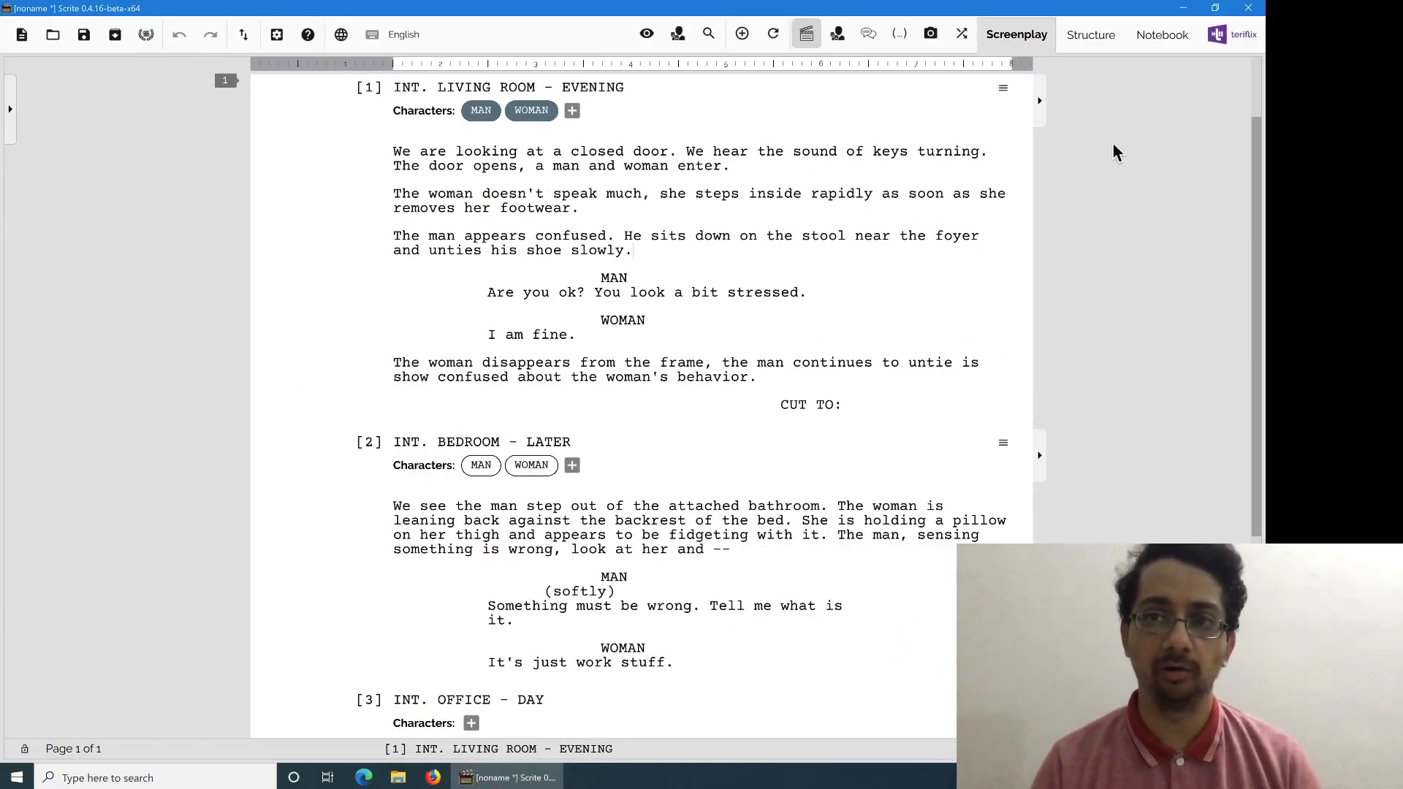
pyautogui.click(1091, 37)
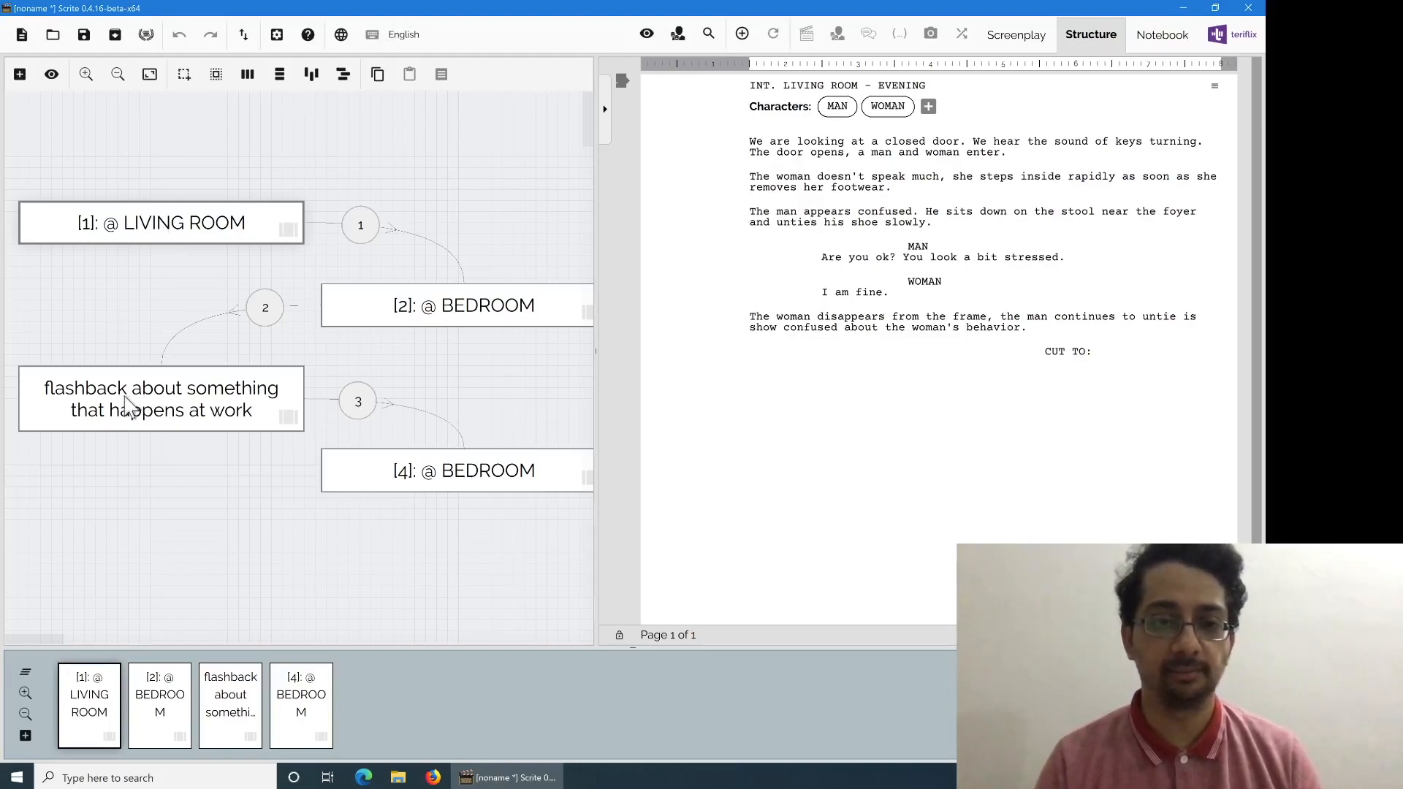
pyautogui.click(231, 417)
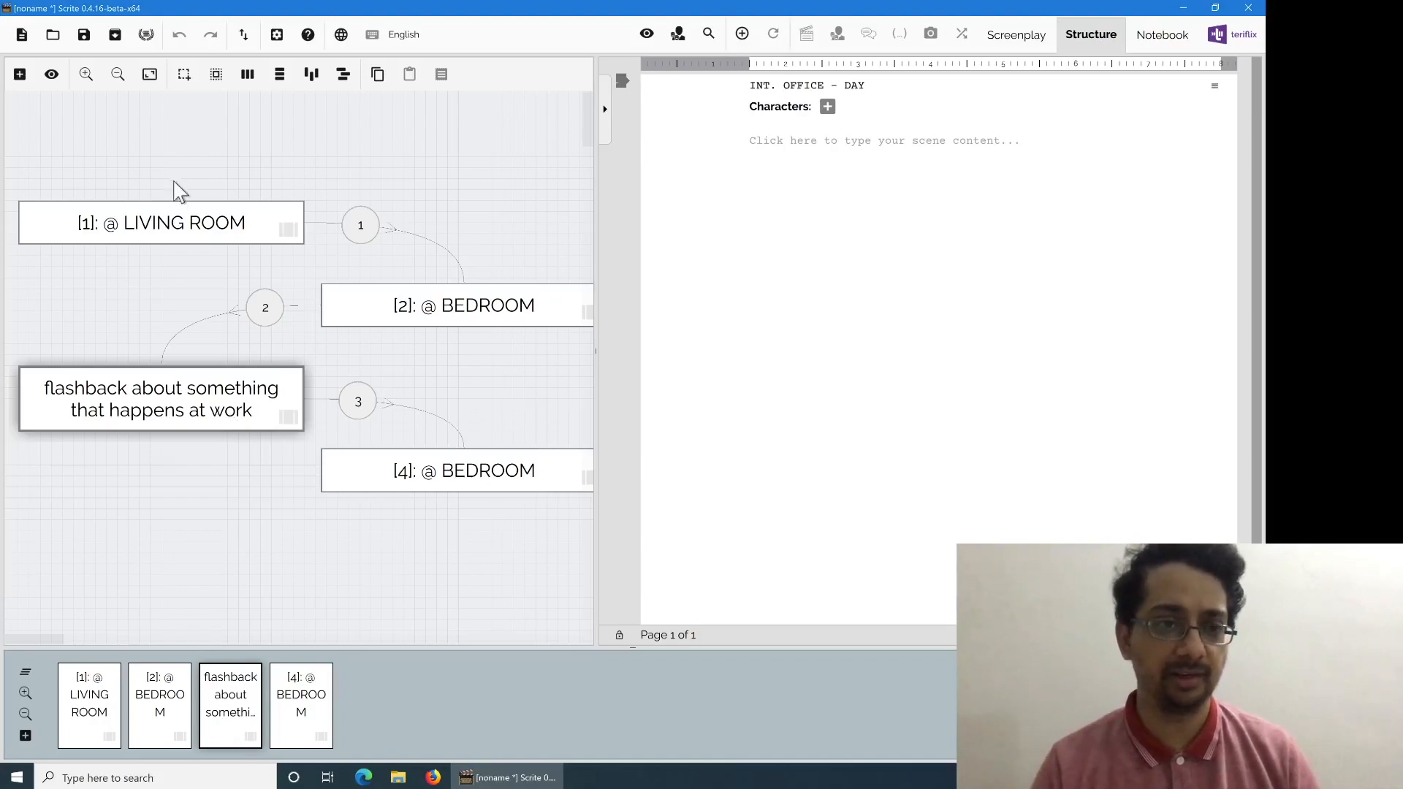
pyautogui.click(170, 223)
pyautogui.click(396, 301)
pyautogui.click(183, 417)
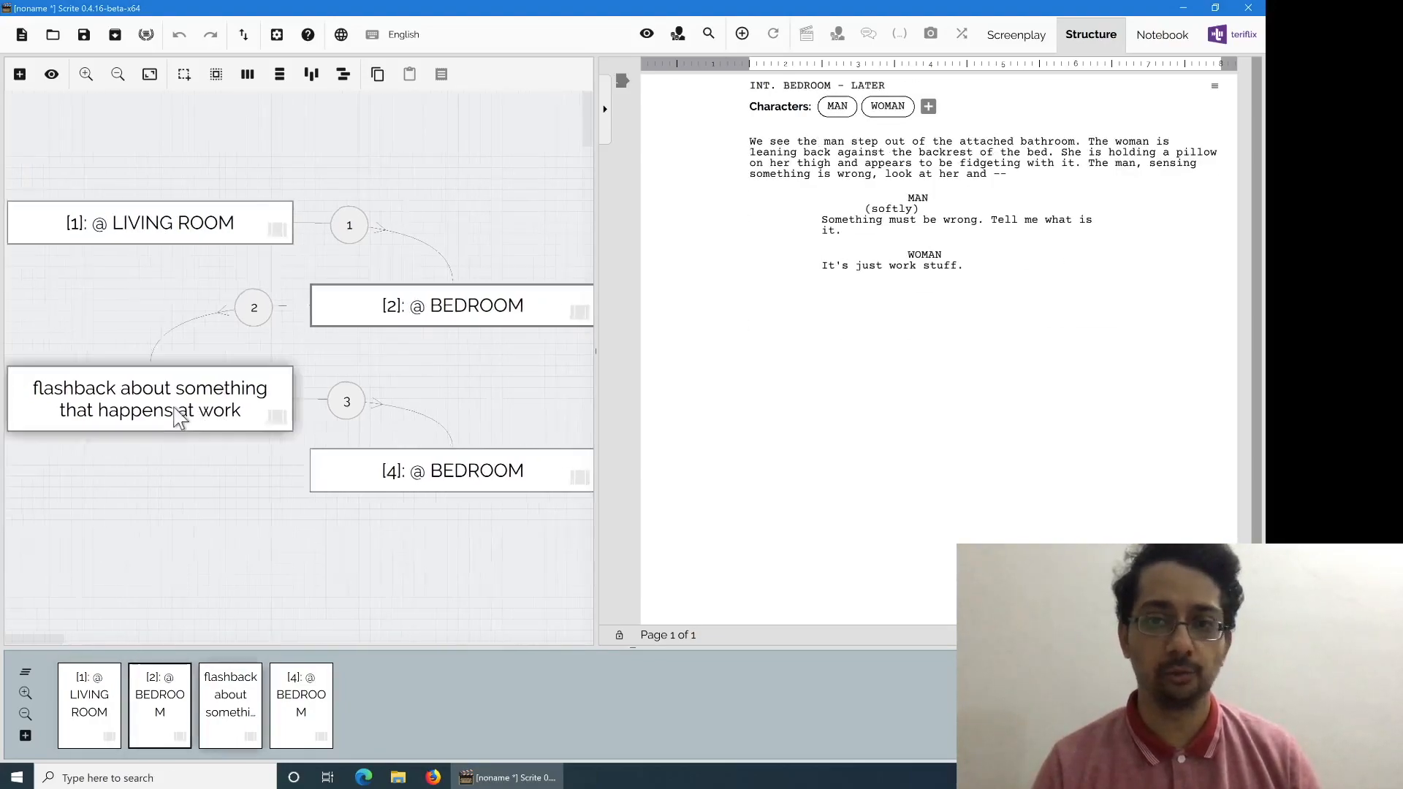
pyautogui.click(453, 483)
pyautogui.click(183, 240)
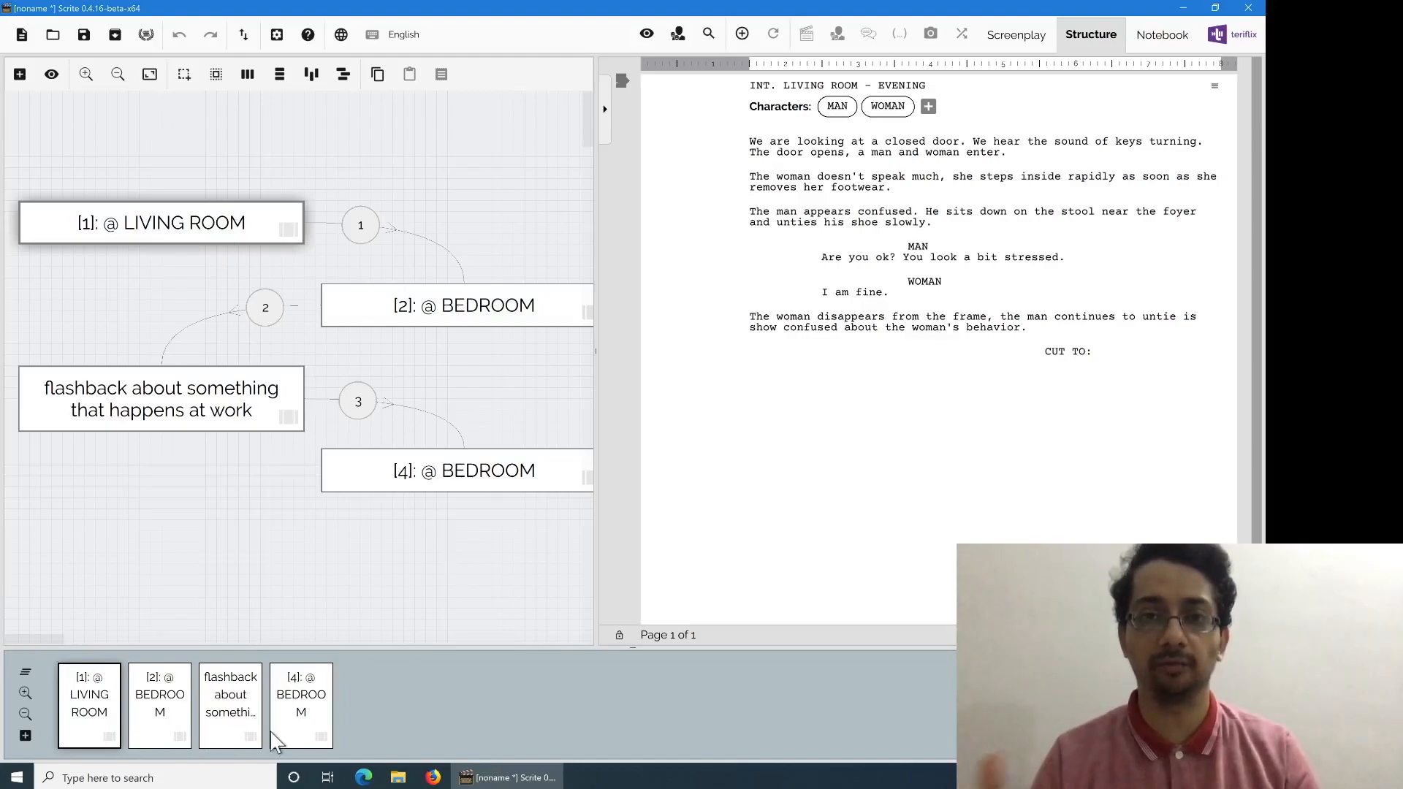
# Step: Select the living room scene in the timeline and review all the scenes in sequence in the editor
pyautogui.click(97, 699)
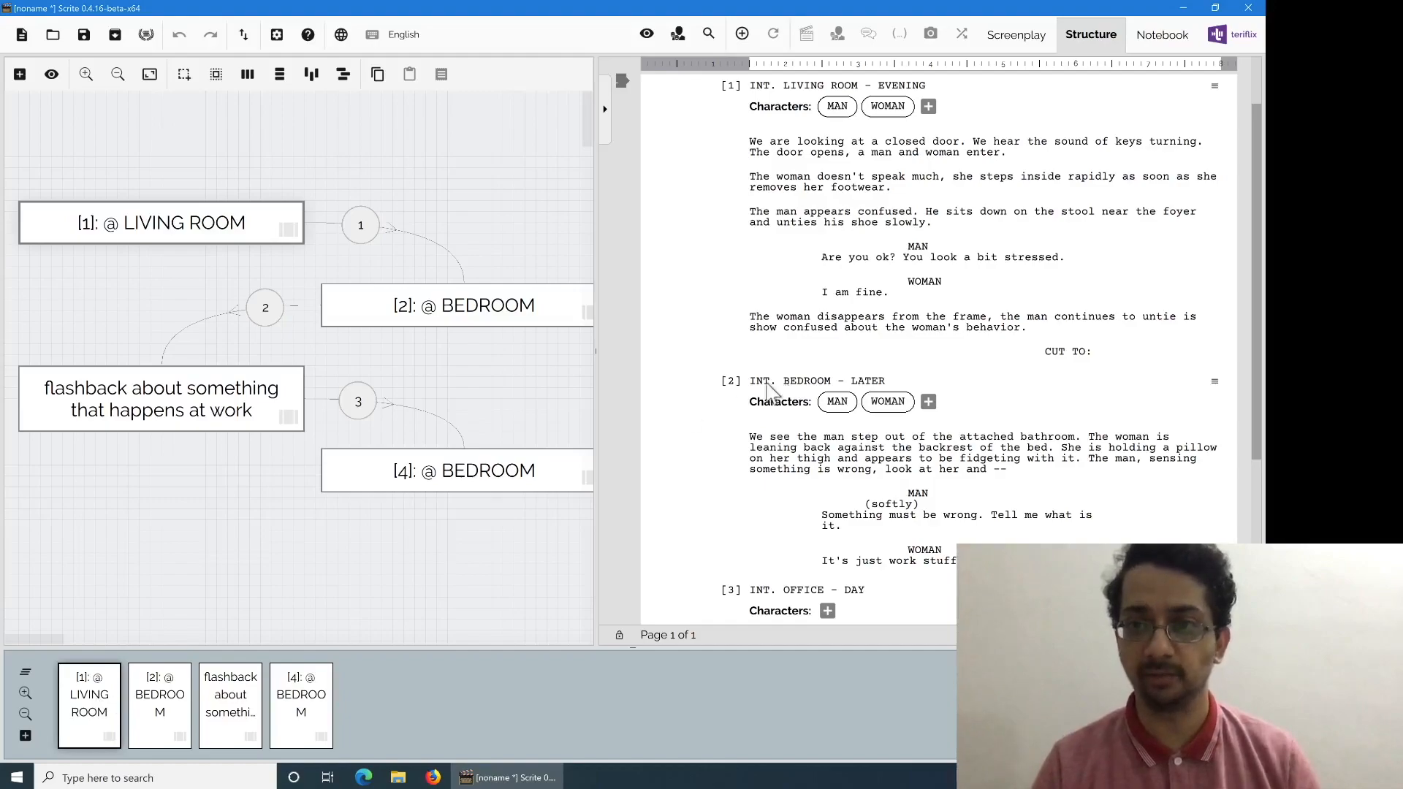
pyautogui.scroll(-4, 1248, 308)
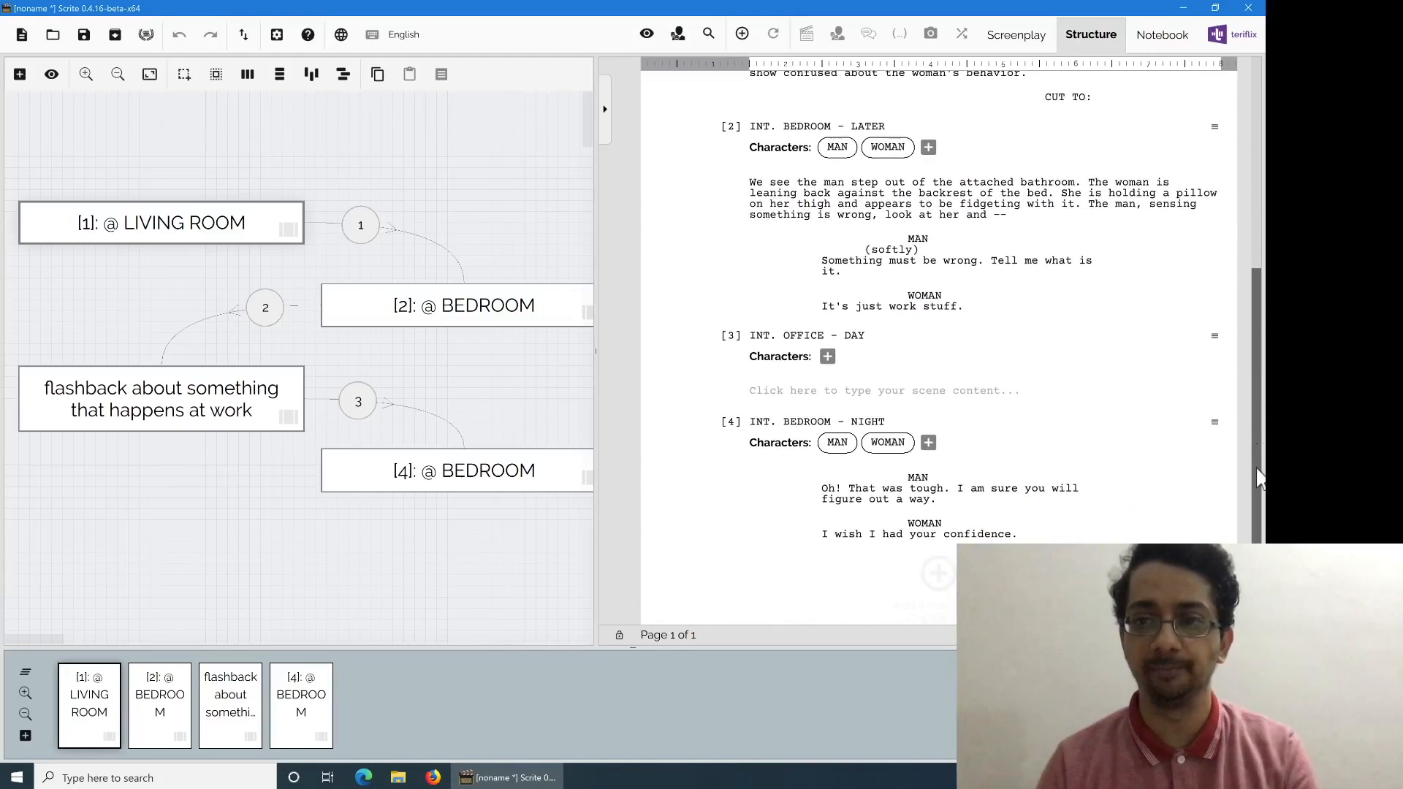
pyautogui.scroll(5, 1059, 291)
pyautogui.click(1054, 290)
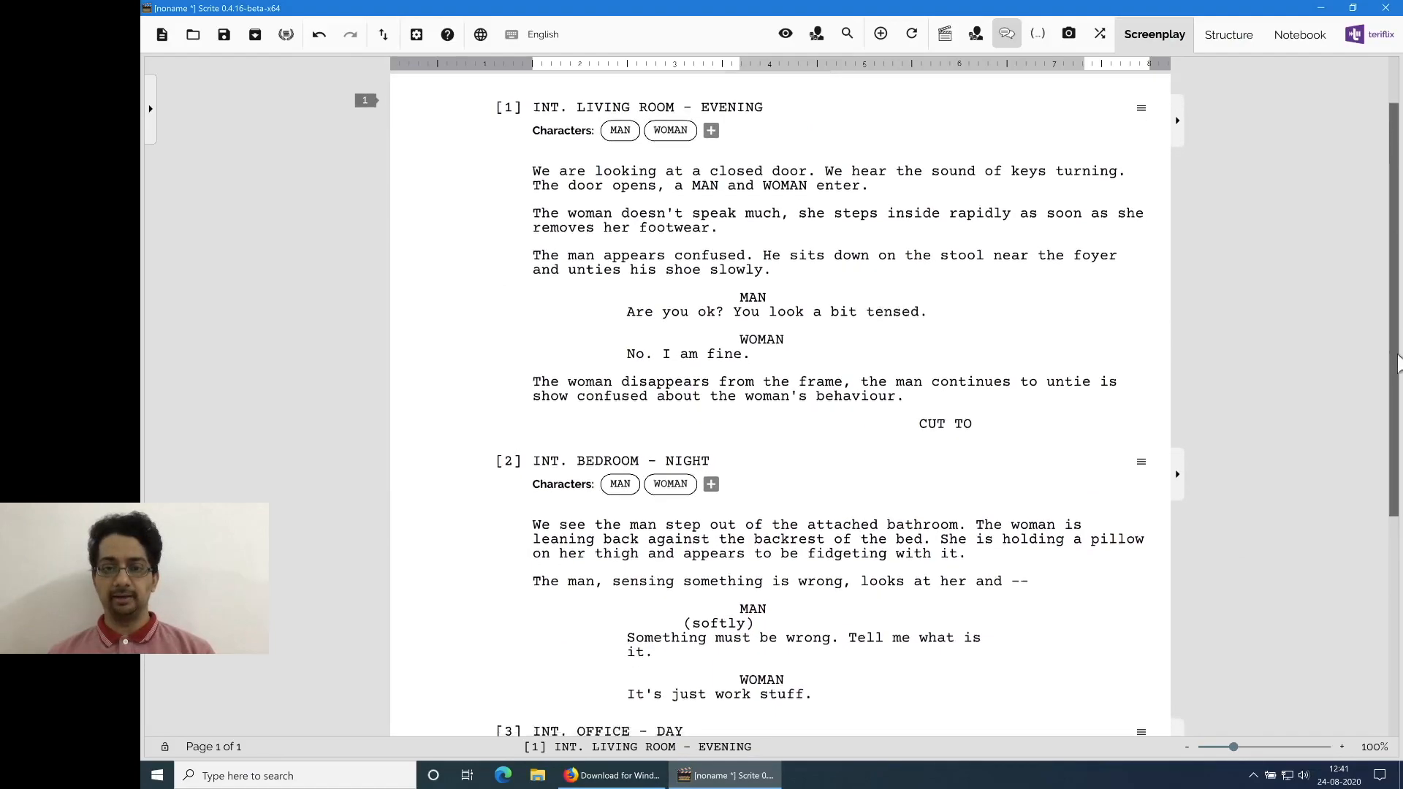
# Step: In the screenplay view, color the first scene, INT. LIVING ROOM - EVENING, teal green
pyautogui.moveTo(1397, 363); pyautogui.dragTo(1361, 583)
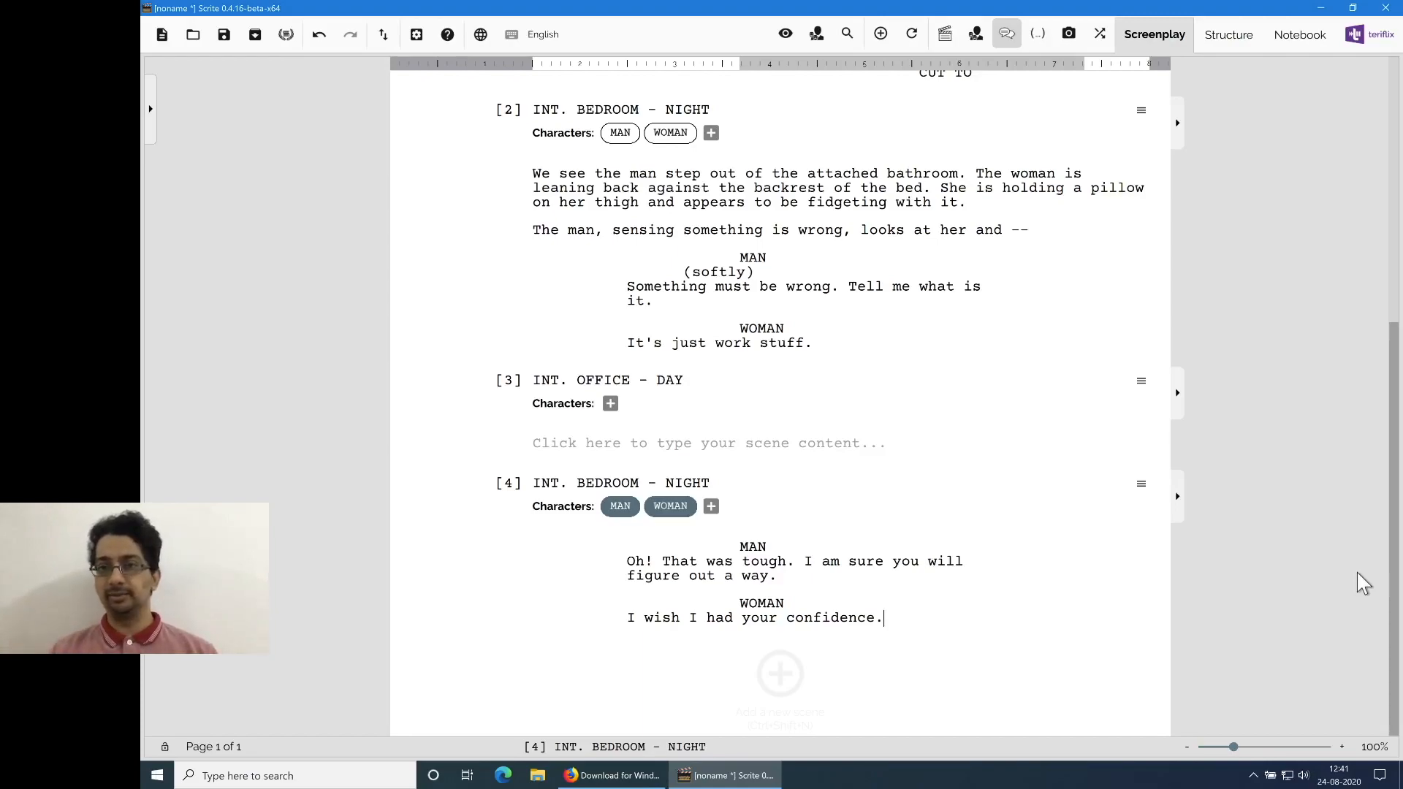
pyautogui.moveTo(1387, 577); pyautogui.dragTo(1400, 370)
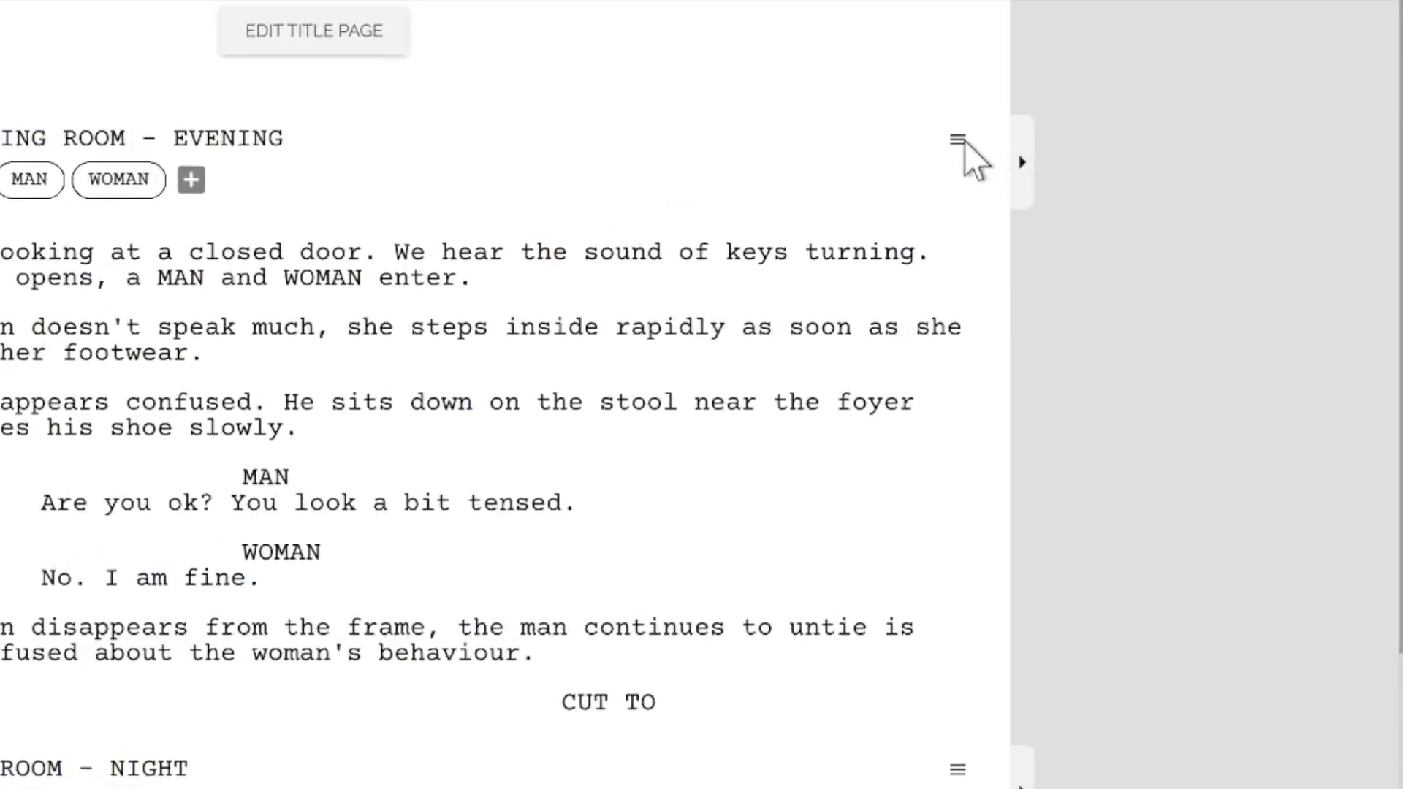
pyautogui.click(957, 139)
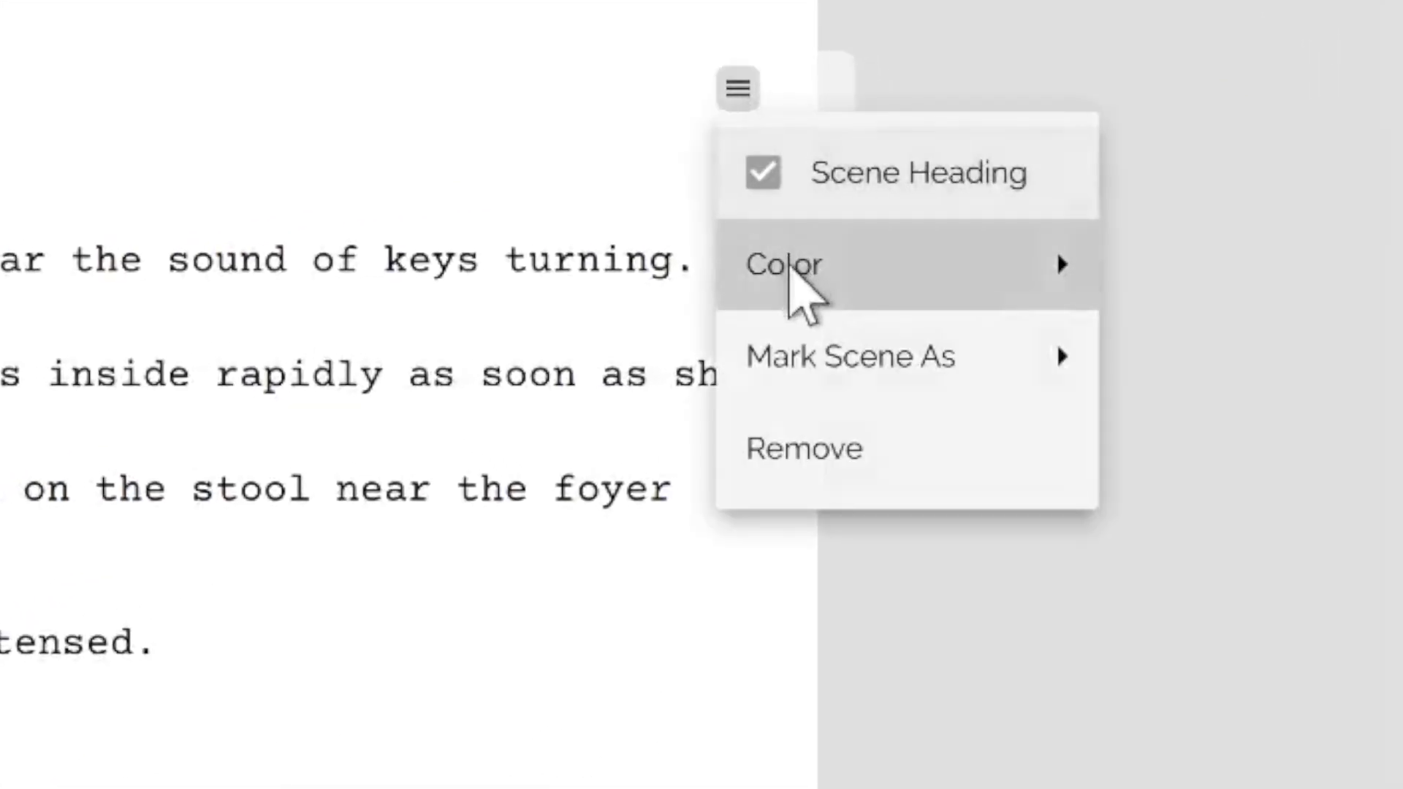
pyautogui.moveTo(989, 263)
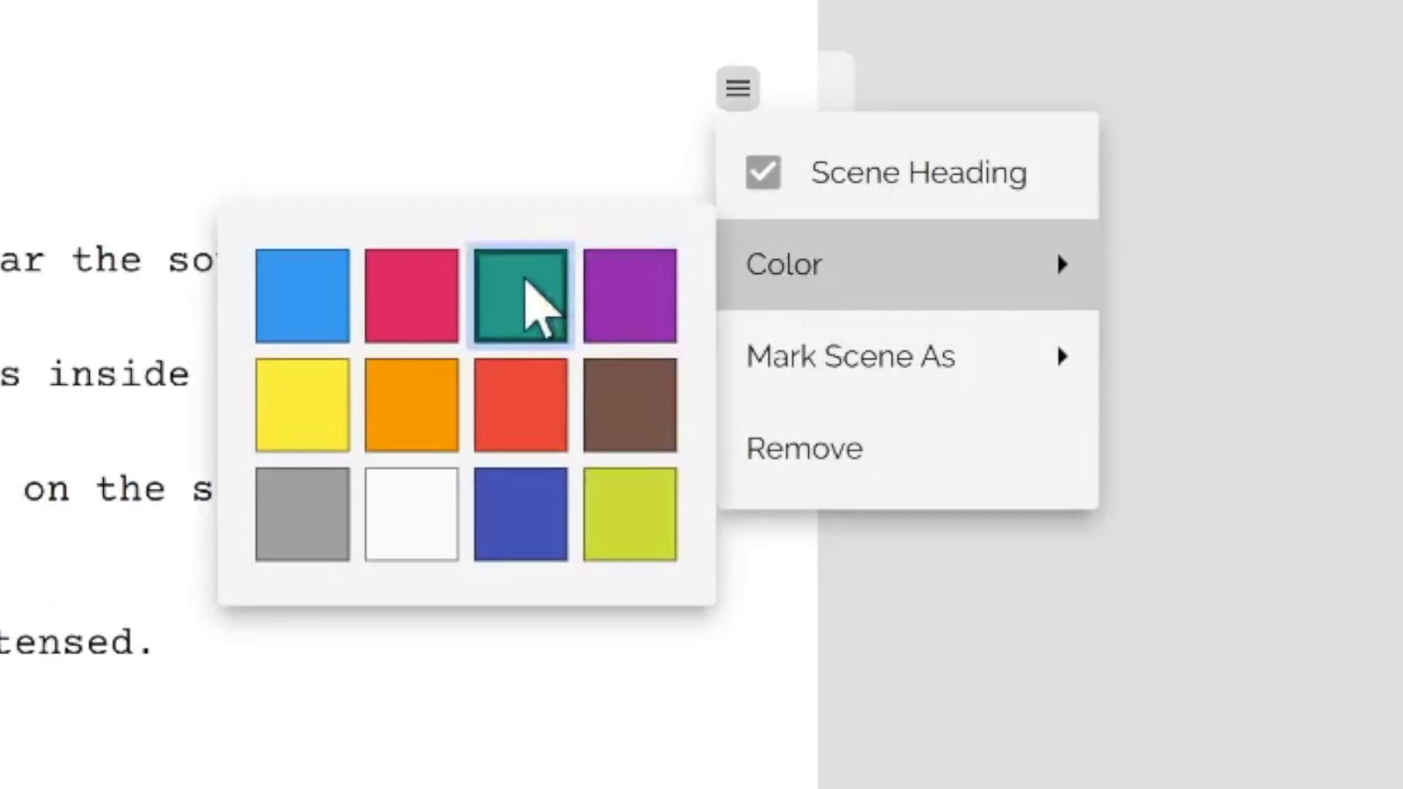
pyautogui.click(524, 284)
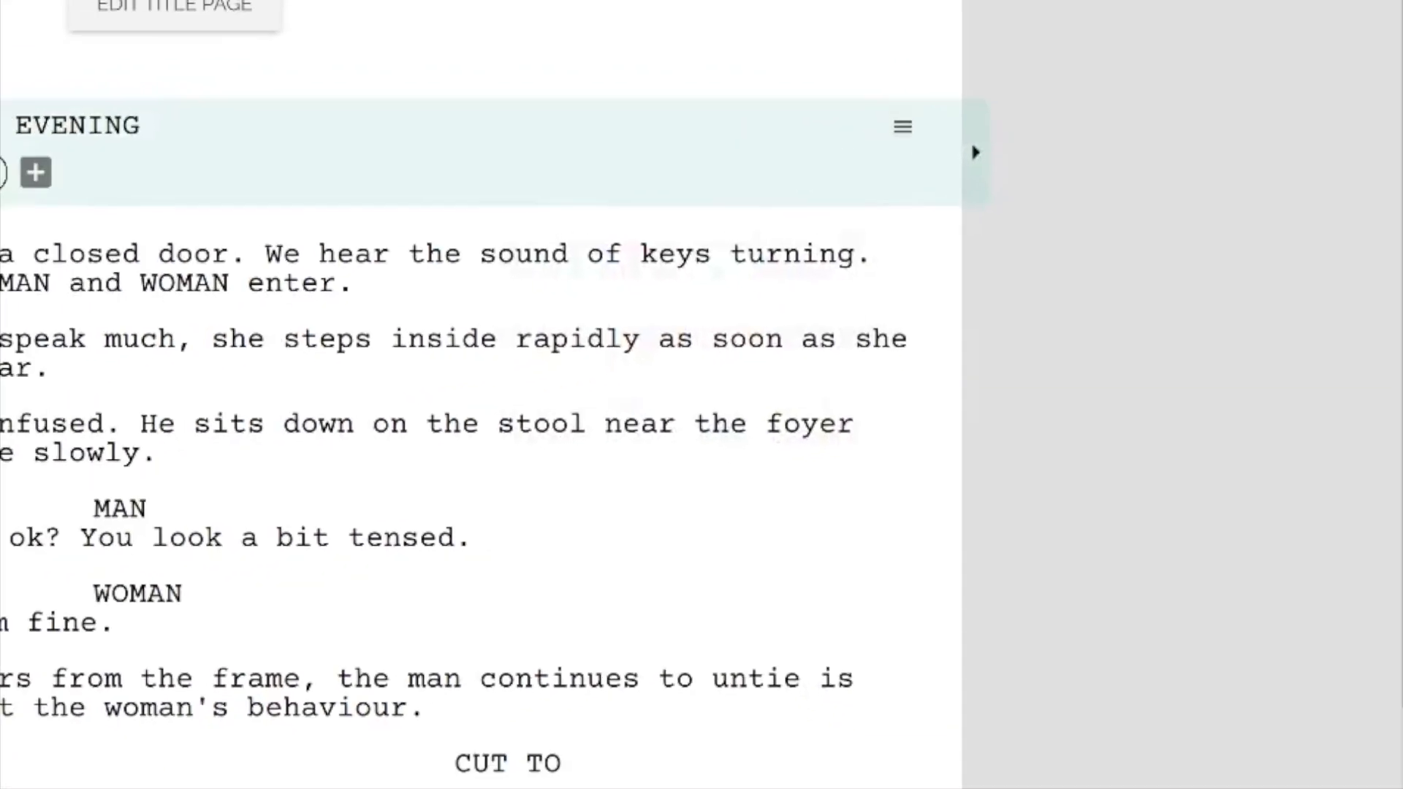
# Step: Color the second scene, INT. BEDROOM - NIGHT, the same teal green
pyautogui.click(1077, 526)
pyautogui.moveTo(1183, 607)
pyautogui.click(1061, 612)
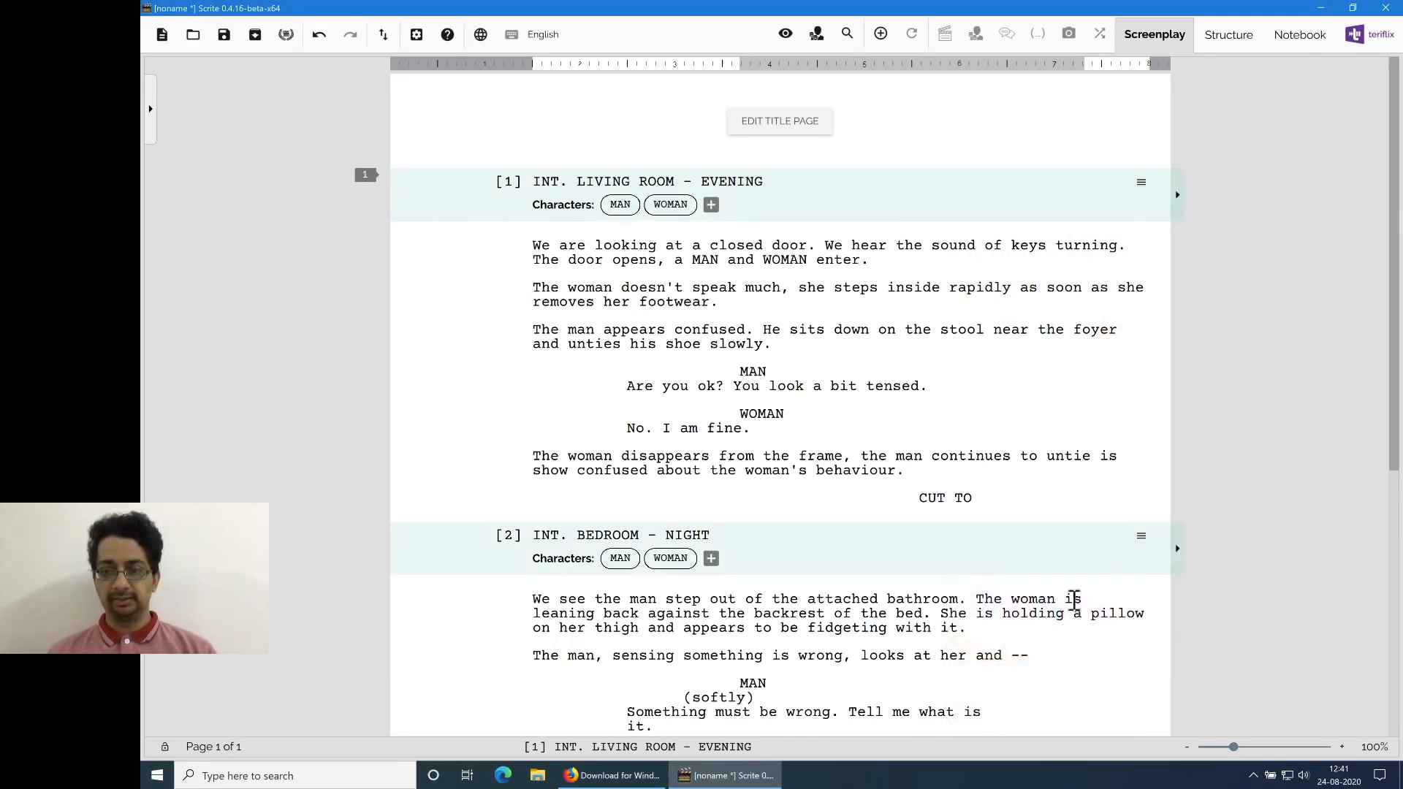
# Step: Color the fourth scene, INT. BEDROOM - NIGHT, teal green and place the cursor in the office scene's empty content
pyautogui.moveTo(1394, 366); pyautogui.dragTo(1393, 621)
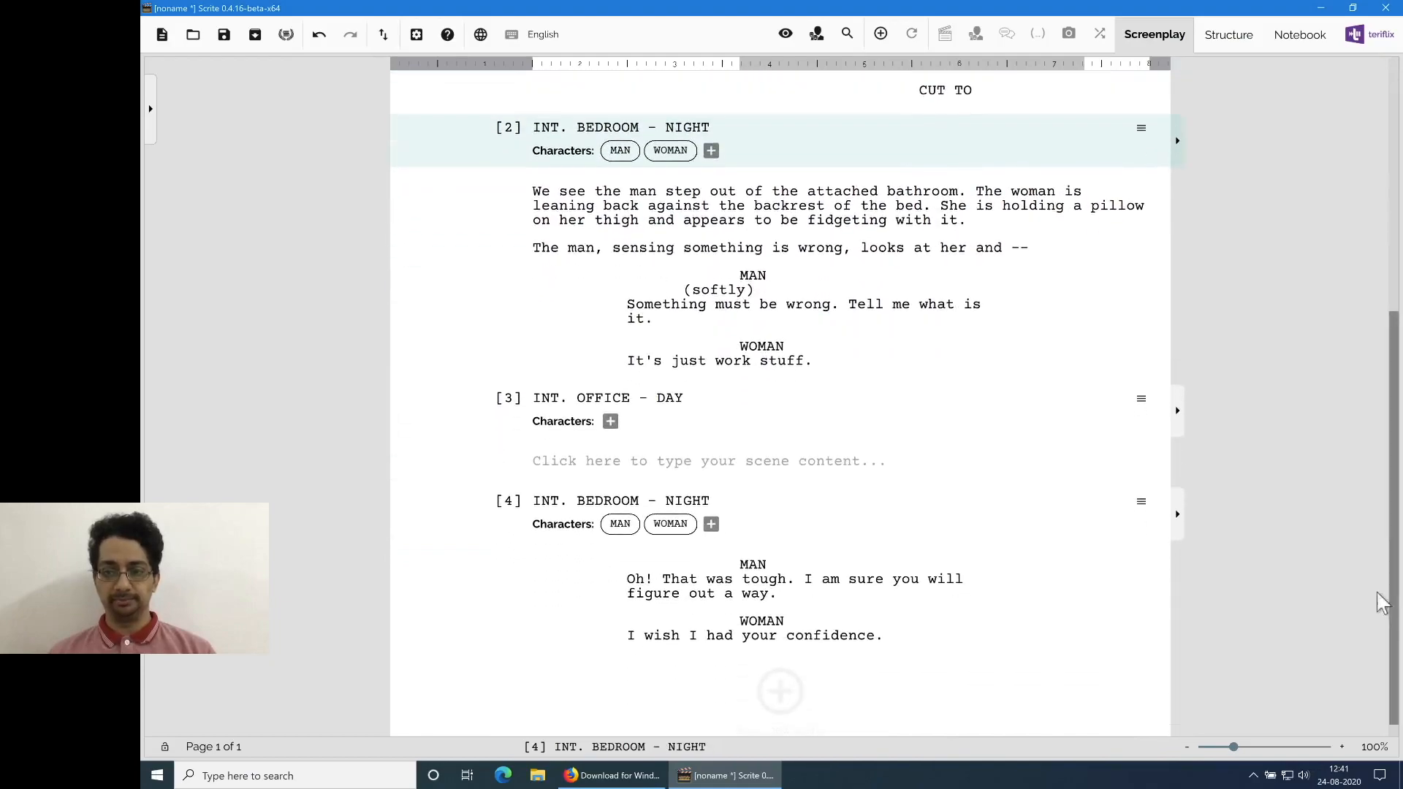
pyautogui.click(1141, 502)
pyautogui.moveTo(1169, 566)
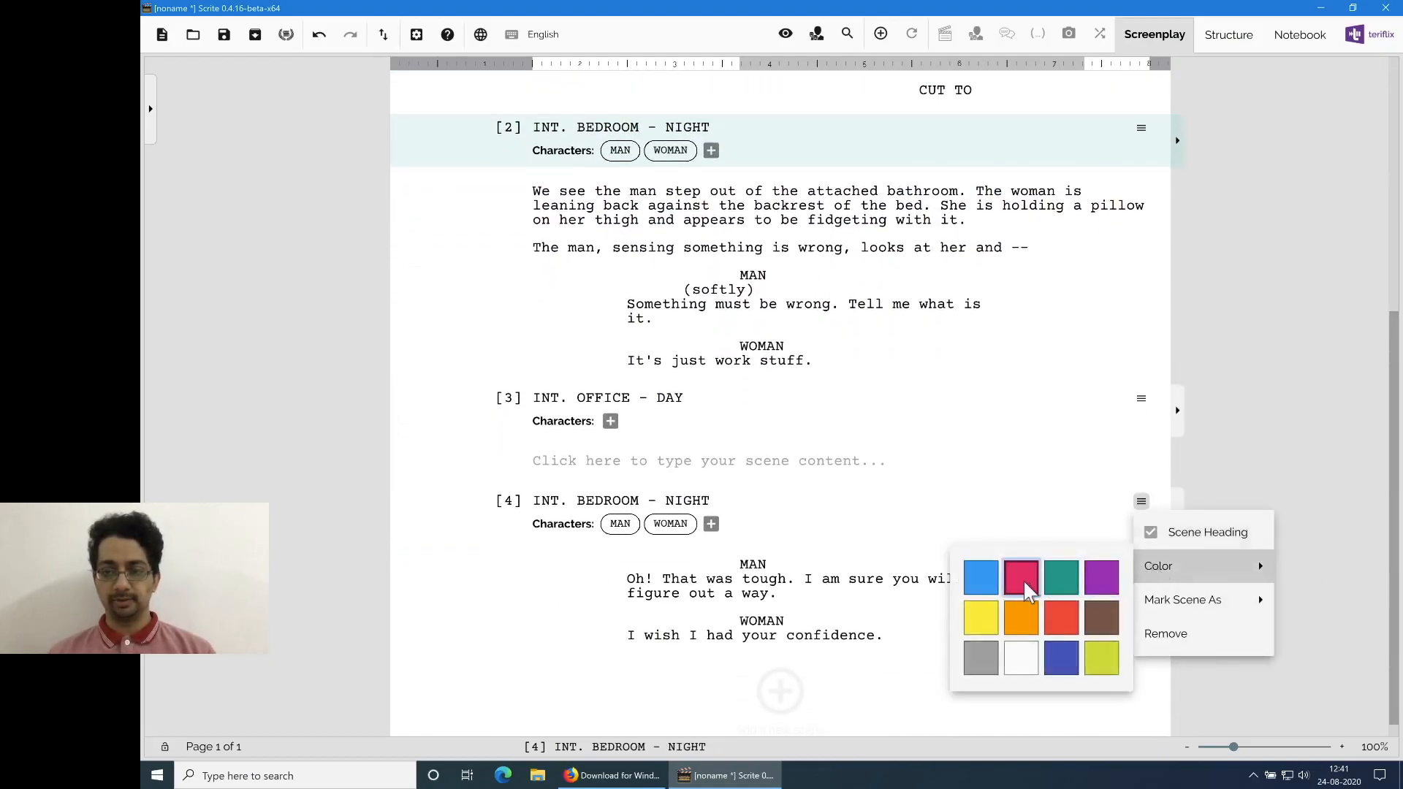
pyautogui.click(1057, 592)
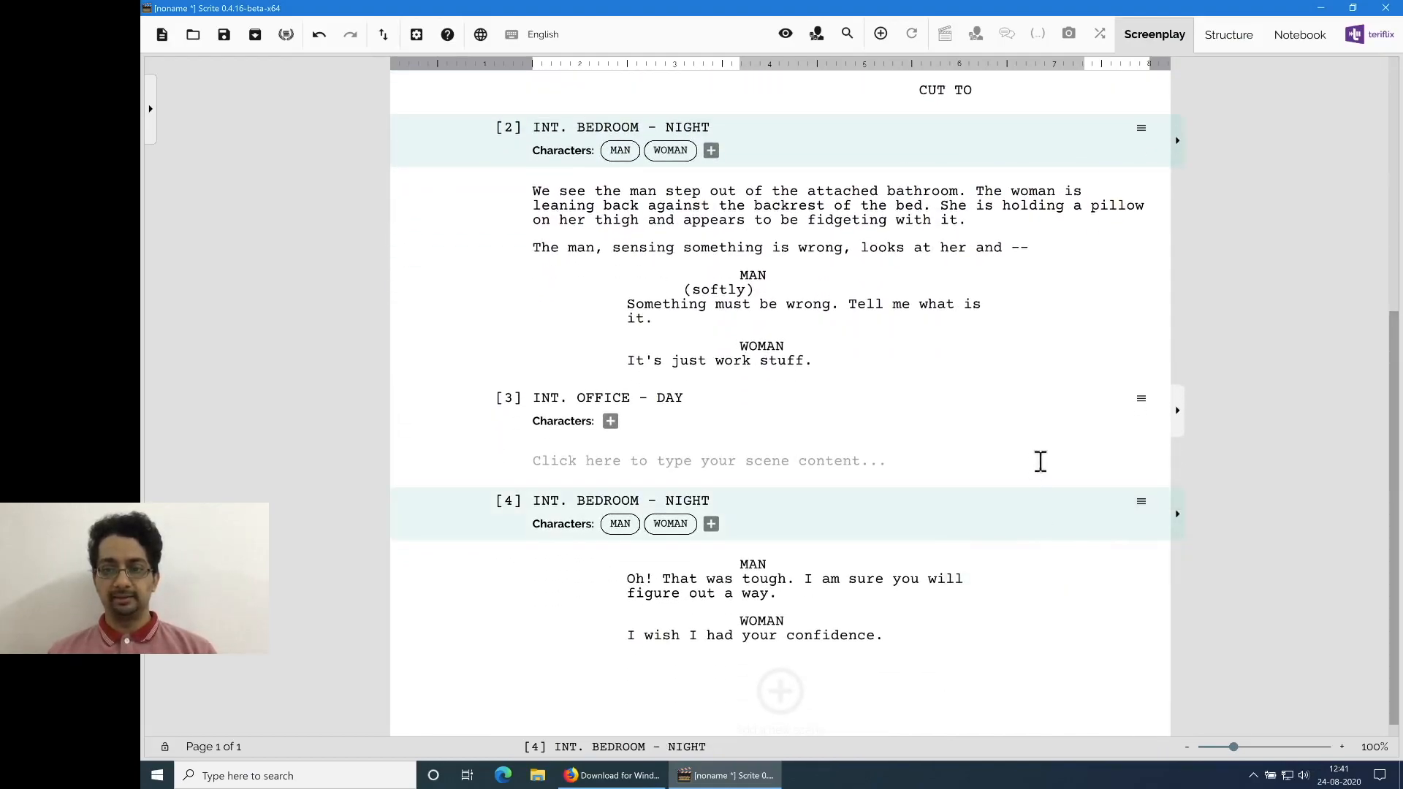
pyautogui.click(1053, 454)
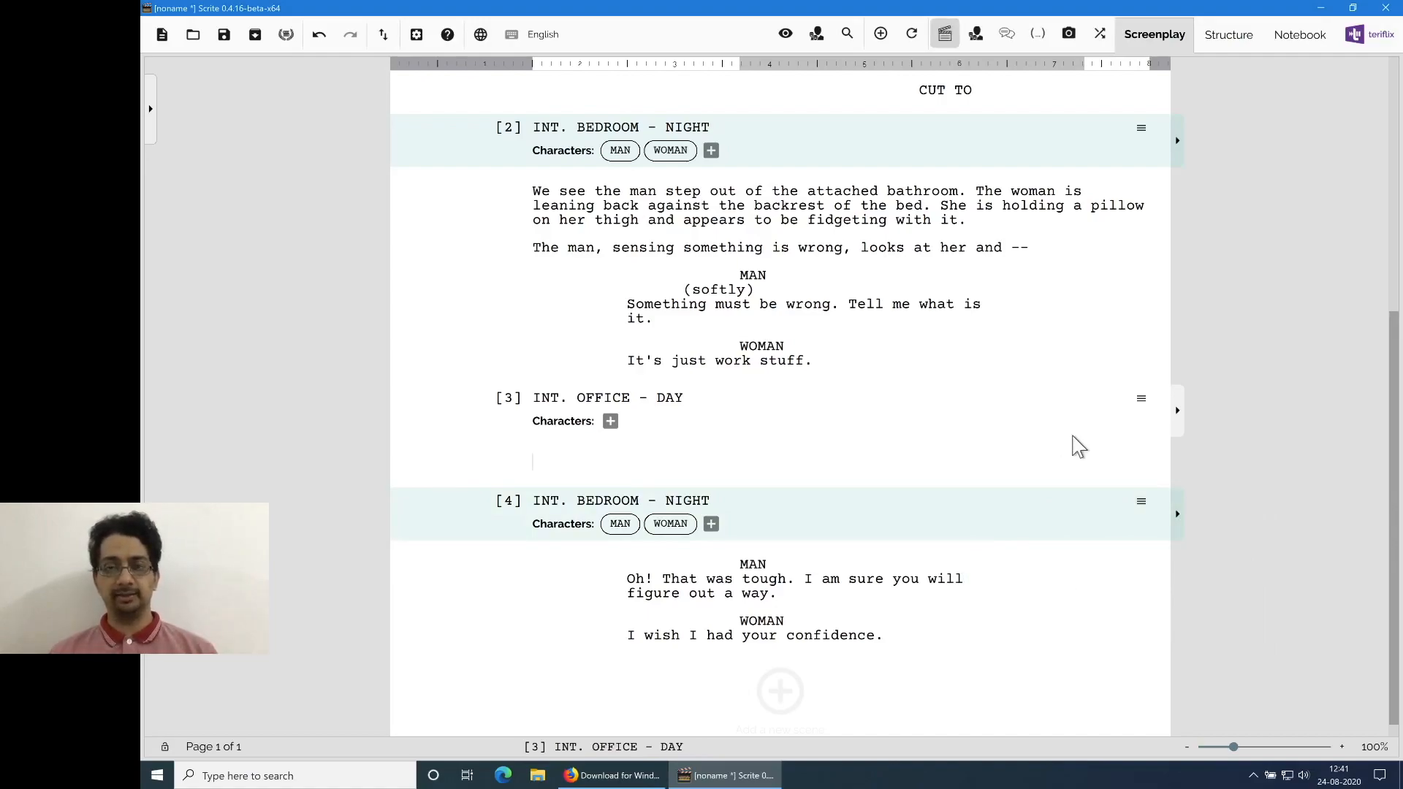
# Step: Color the third scene, INT. OFFICE - DAY, orange
pyautogui.click(1141, 398)
pyautogui.moveTo(1160, 463)
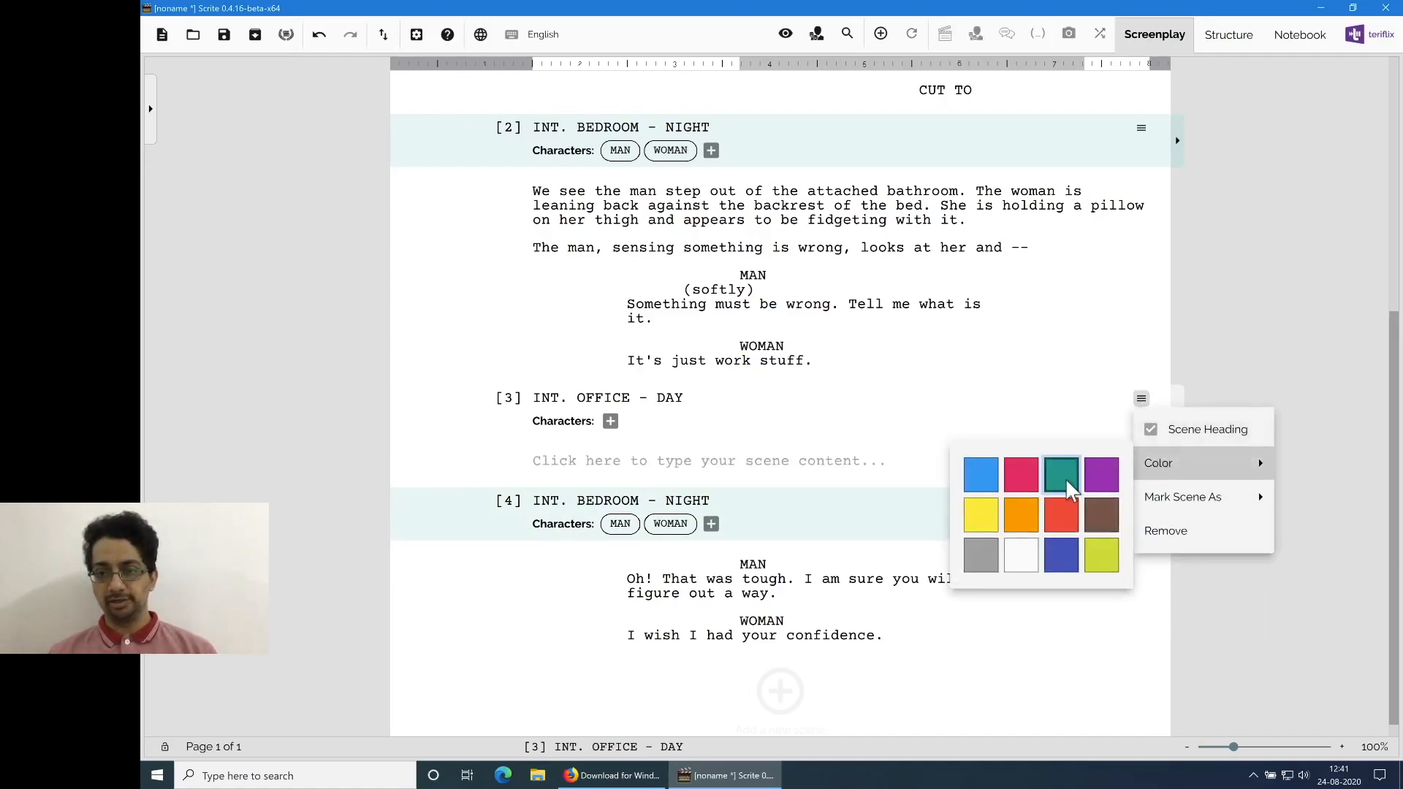
pyautogui.click(1022, 513)
pyautogui.moveTo(1390, 407); pyautogui.dragTo(1392, 324)
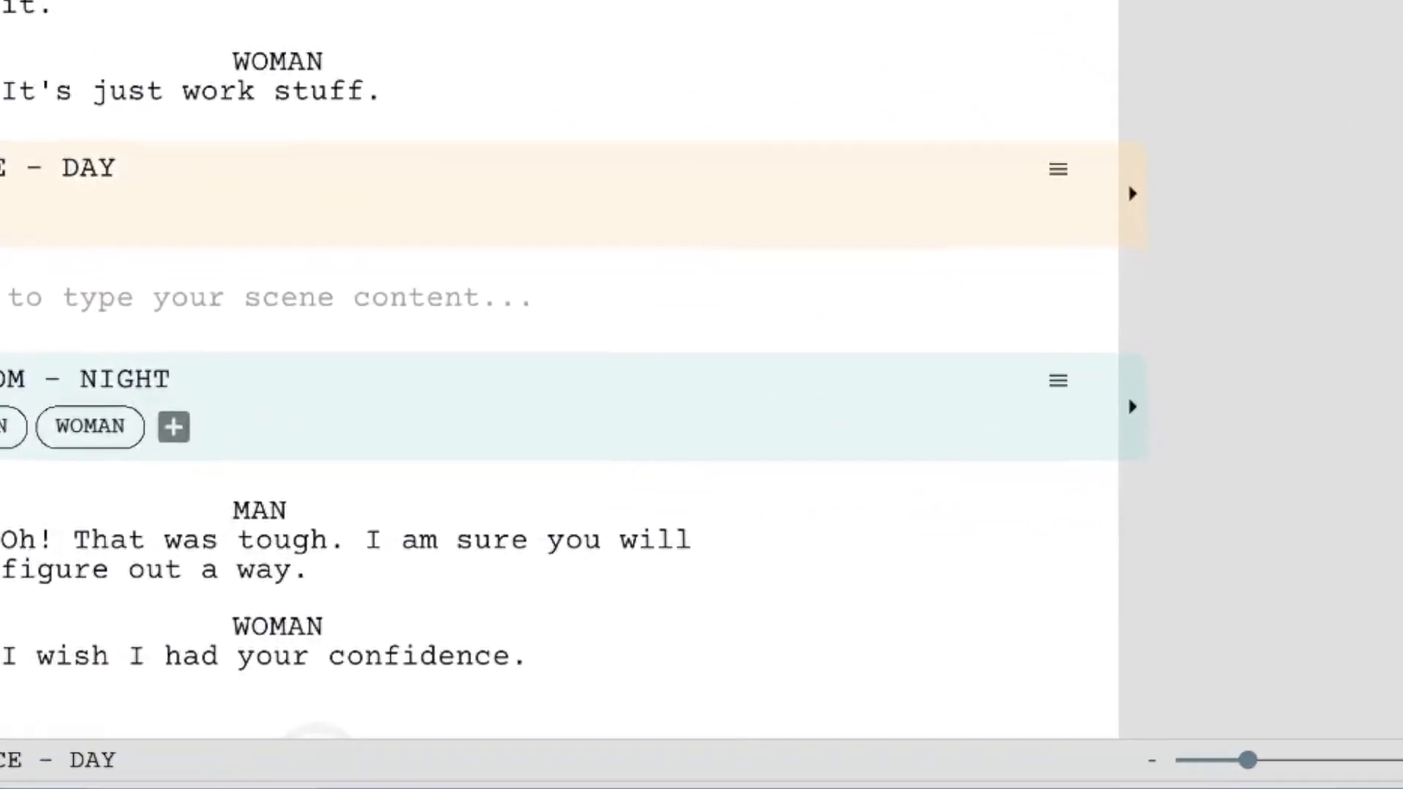
# Step: Mark the third scene, INT. OFFICE - DAY, as a song
pyautogui.click(1058, 168)
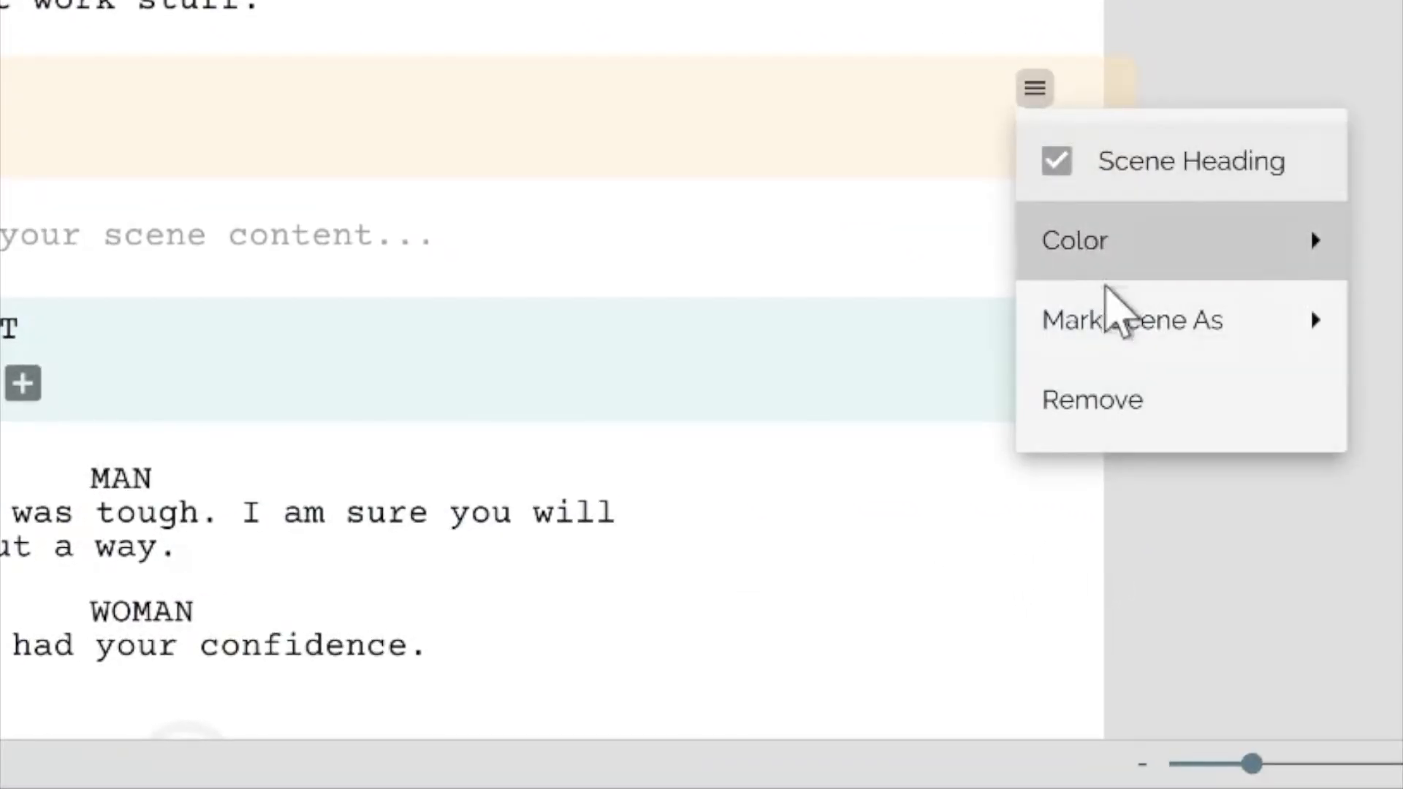
pyautogui.moveTo(1116, 312)
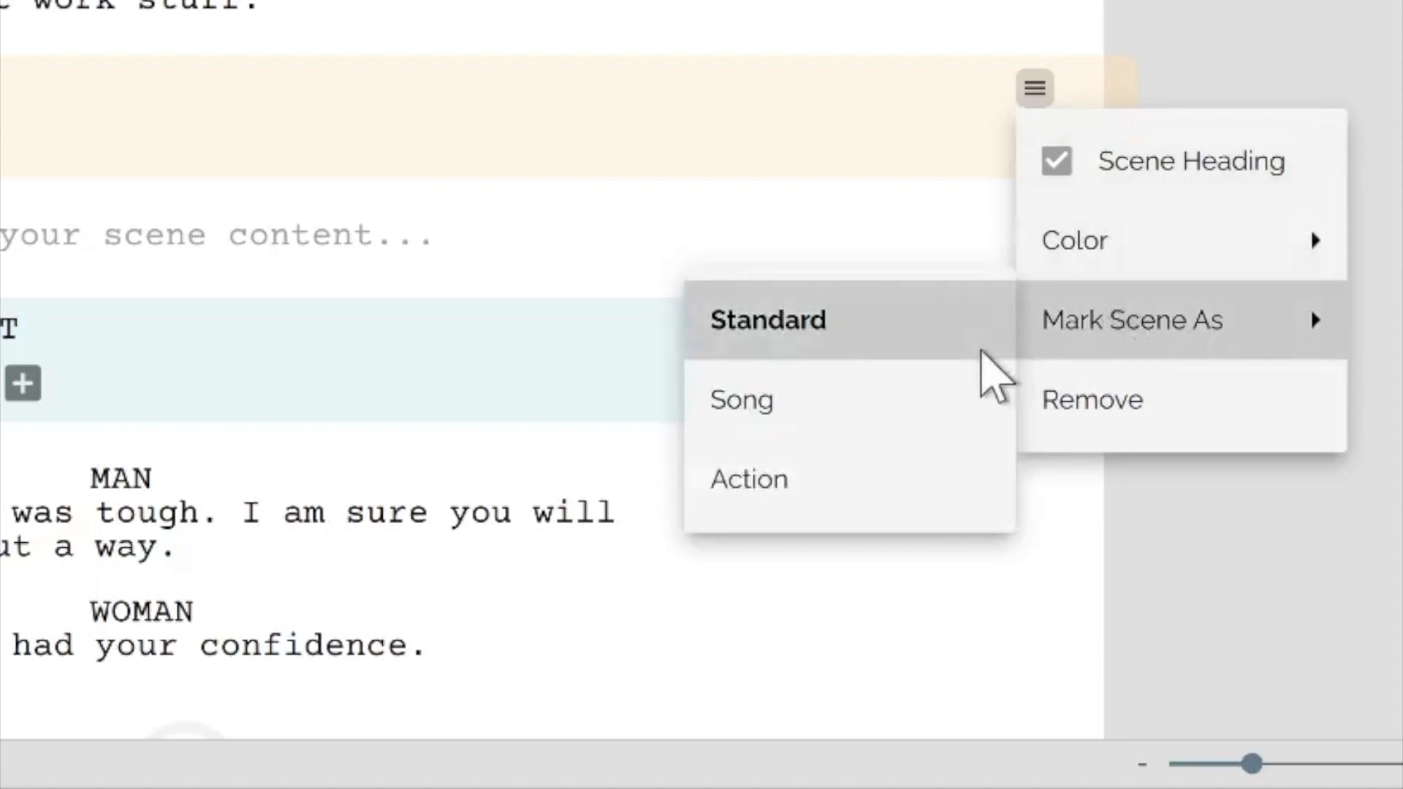
pyautogui.click(980, 350)
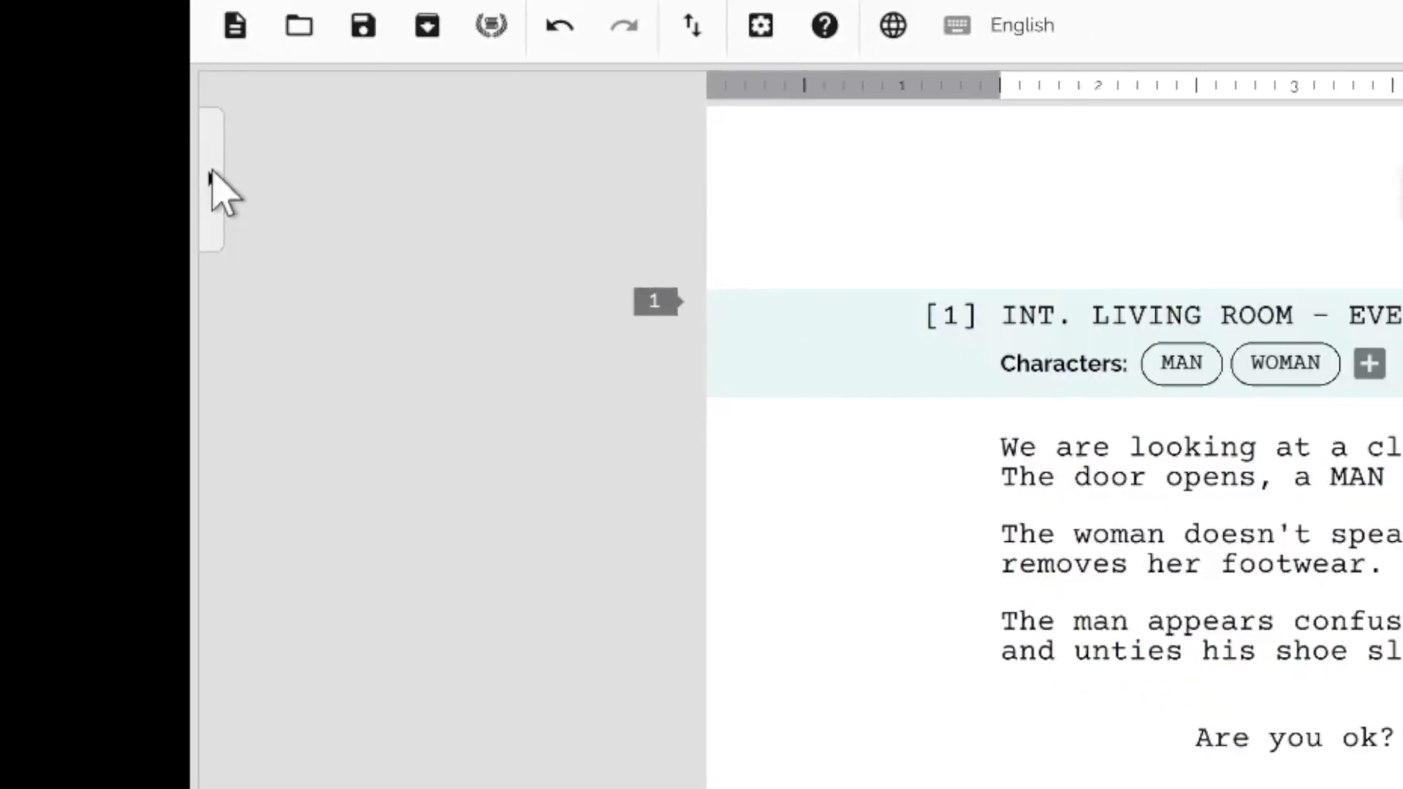
# Step: Open the list of scenes beside the screenplay and use it to jump between the bedroom and living room scenes
pyautogui.click(211, 179)
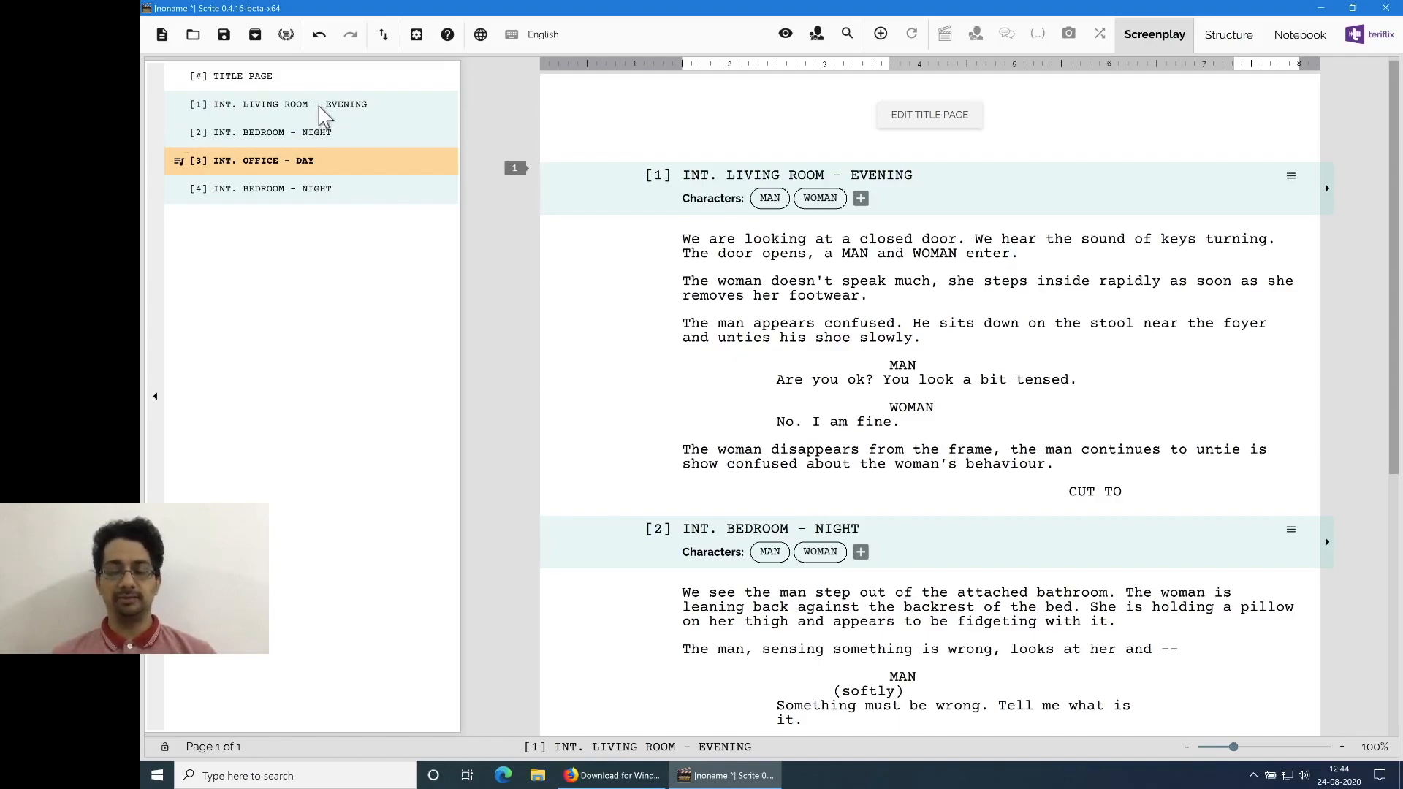
pyautogui.click(310, 134)
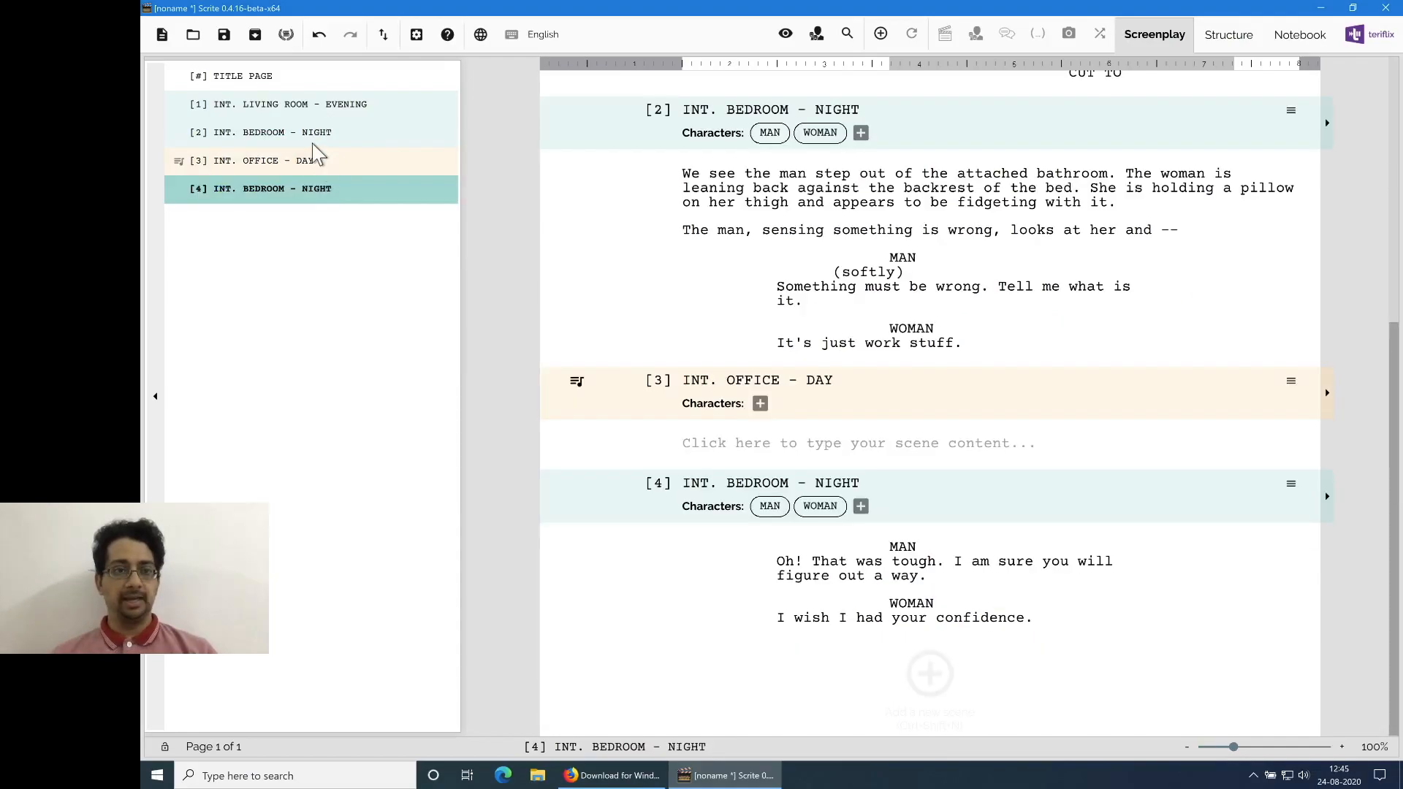
pyautogui.click(304, 111)
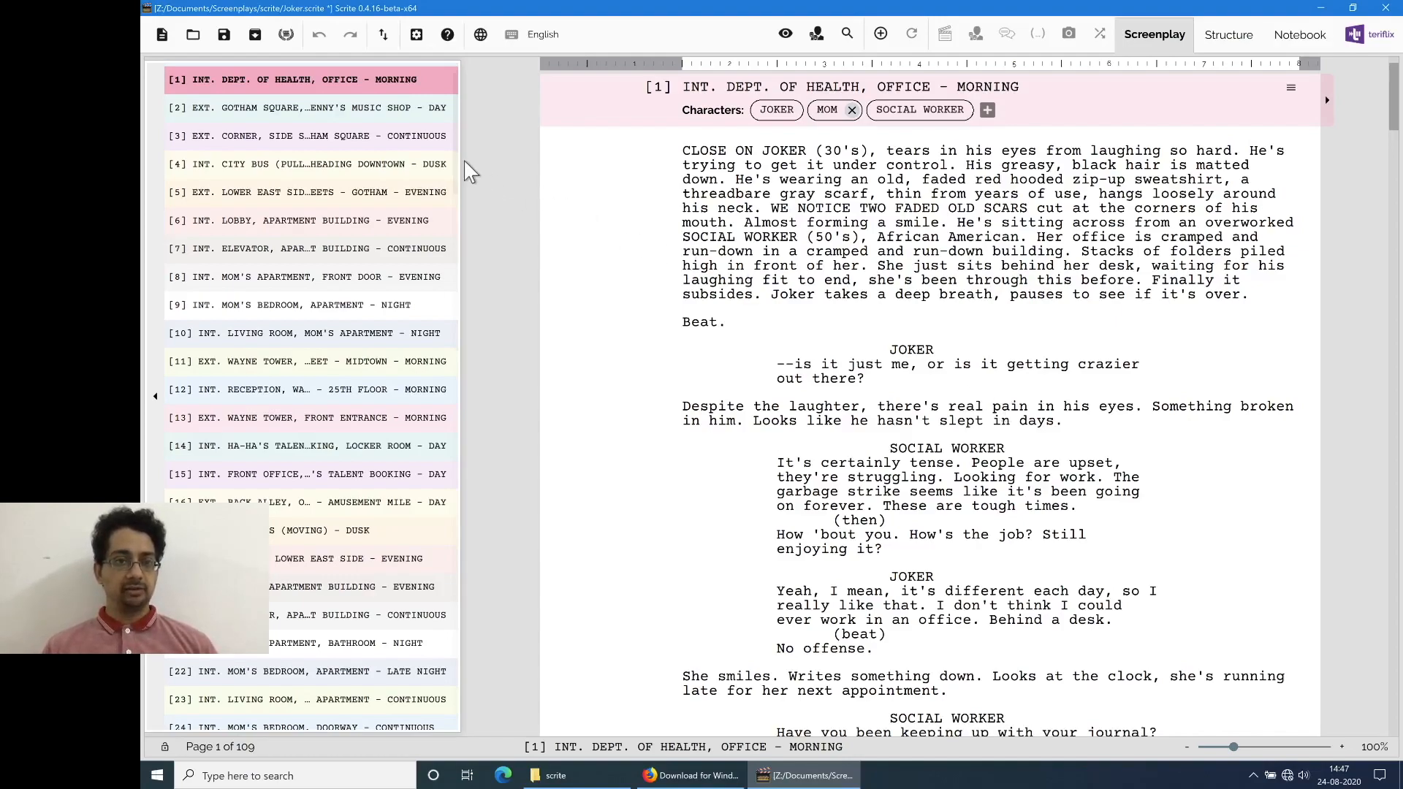
# Step: In the Joker screenplay, jump to scene 90, INT. FRONT DOOR, MOM'S APARTMENT - AFTERNOON, through the scene list and browse the surrounding pages
pyautogui.moveTo(461, 168); pyautogui.dragTo(454, 590)
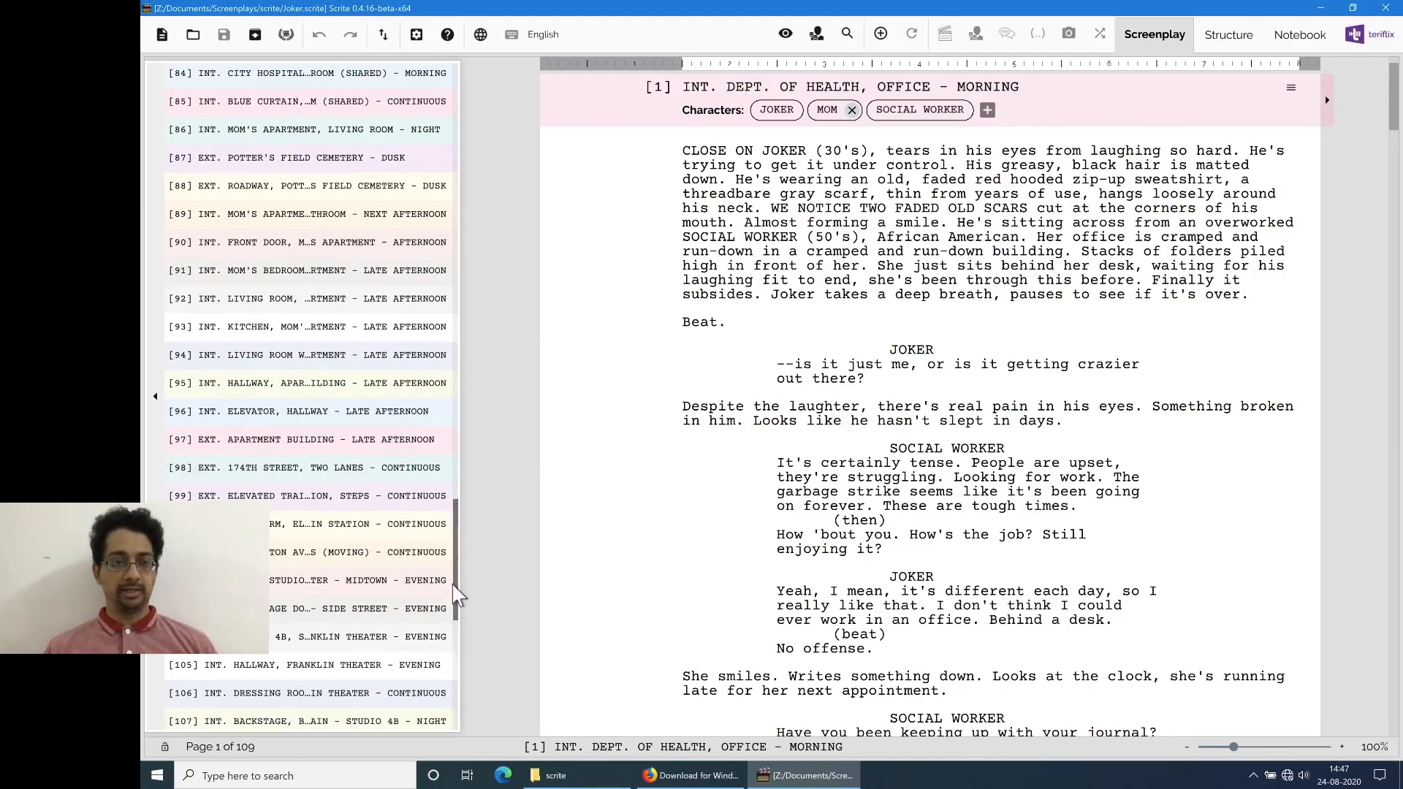
pyautogui.click(376, 253)
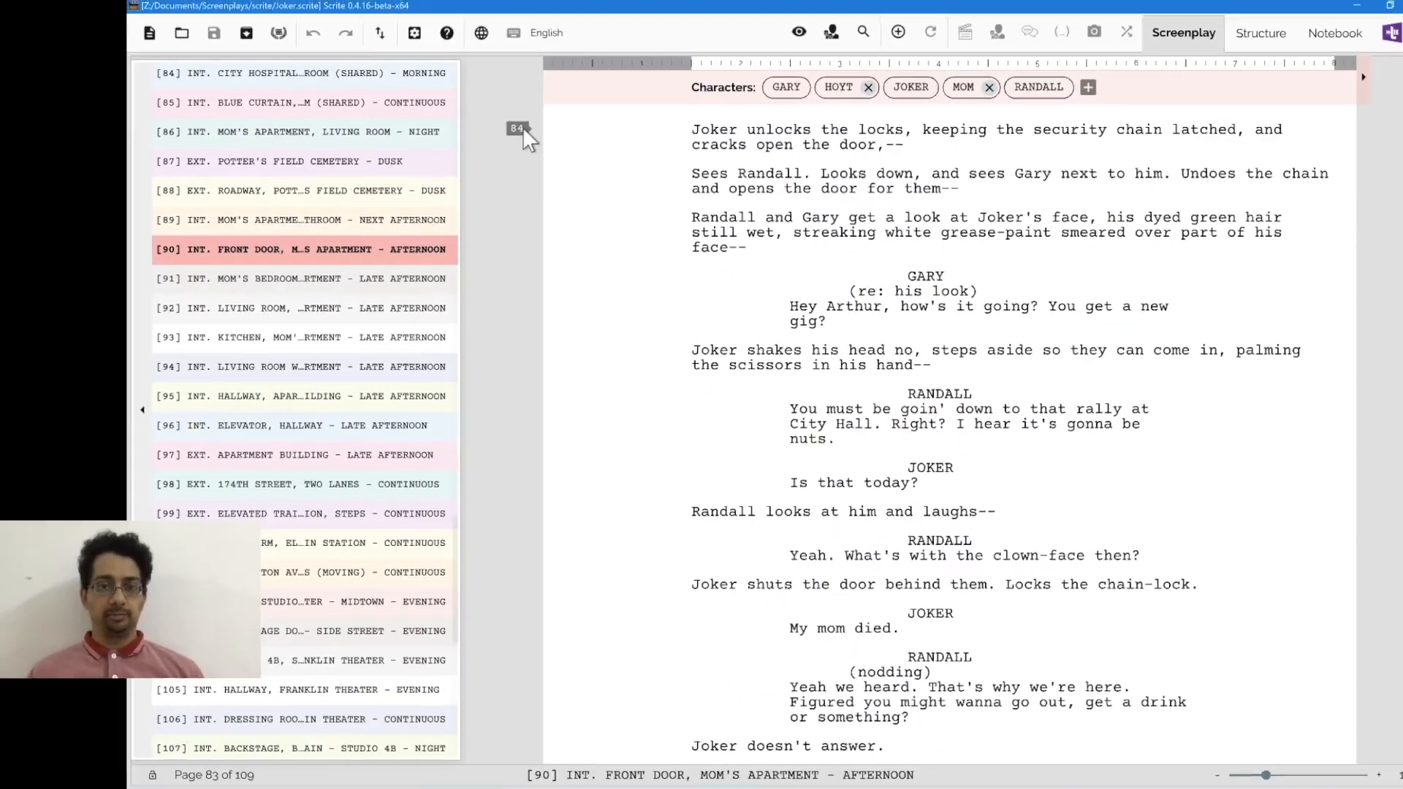
pyautogui.moveTo(1391, 526); pyautogui.dragTo(1391, 510)
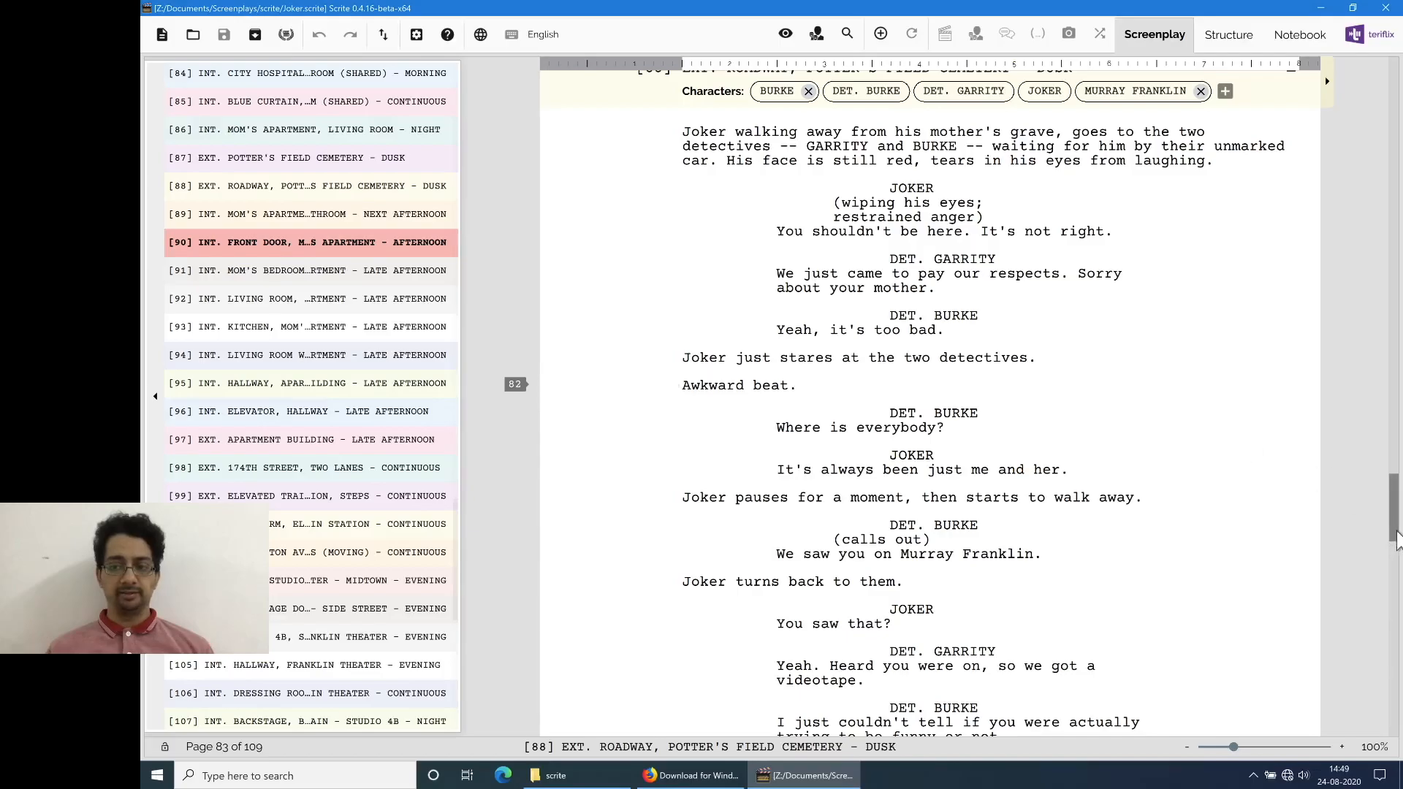
pyautogui.moveTo(1393, 527); pyautogui.dragTo(1393, 499)
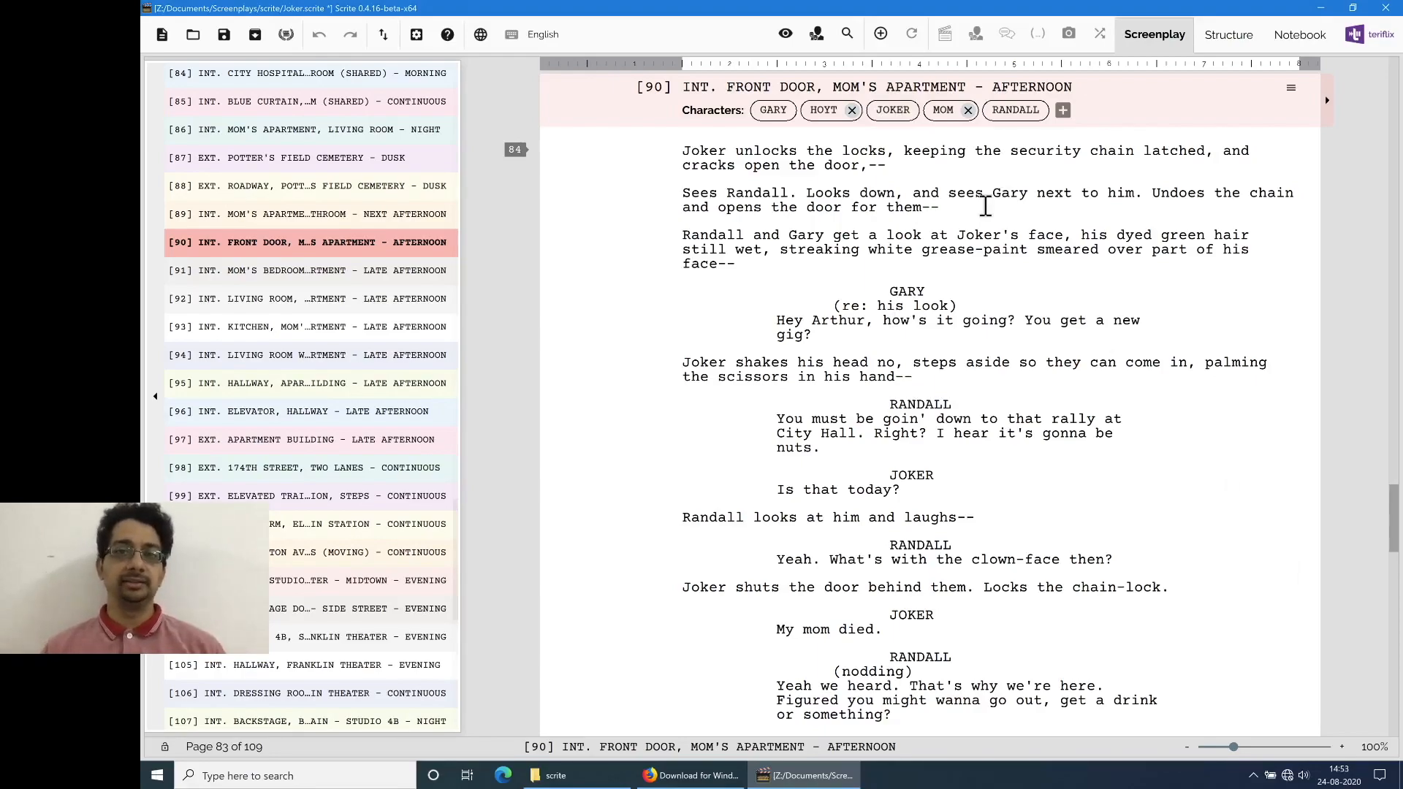
# Step: Split scene 90 at the action line "Randall looks at him and laughs--" so that everything from there moves into a new scene
pyautogui.click(680, 360)
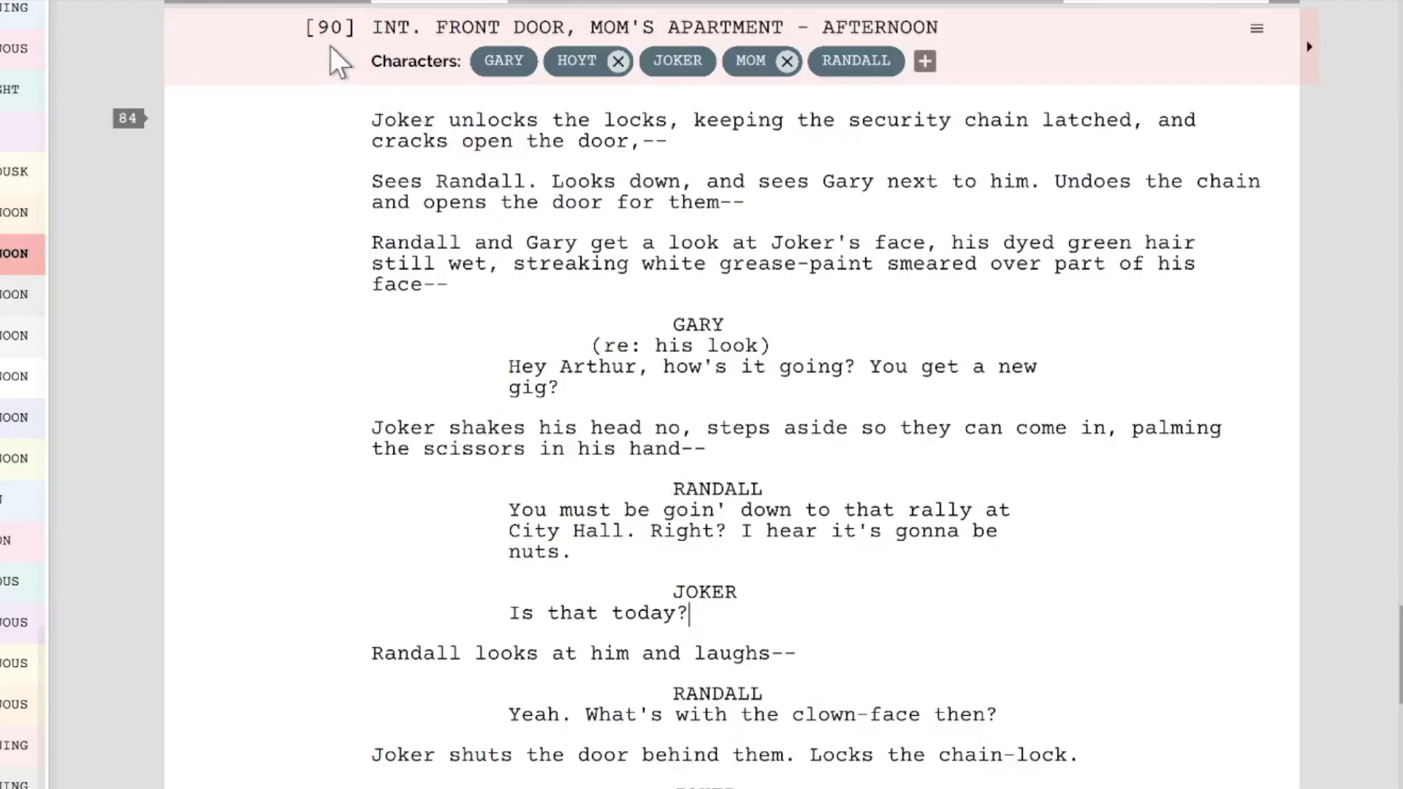
pyautogui.click(371, 652)
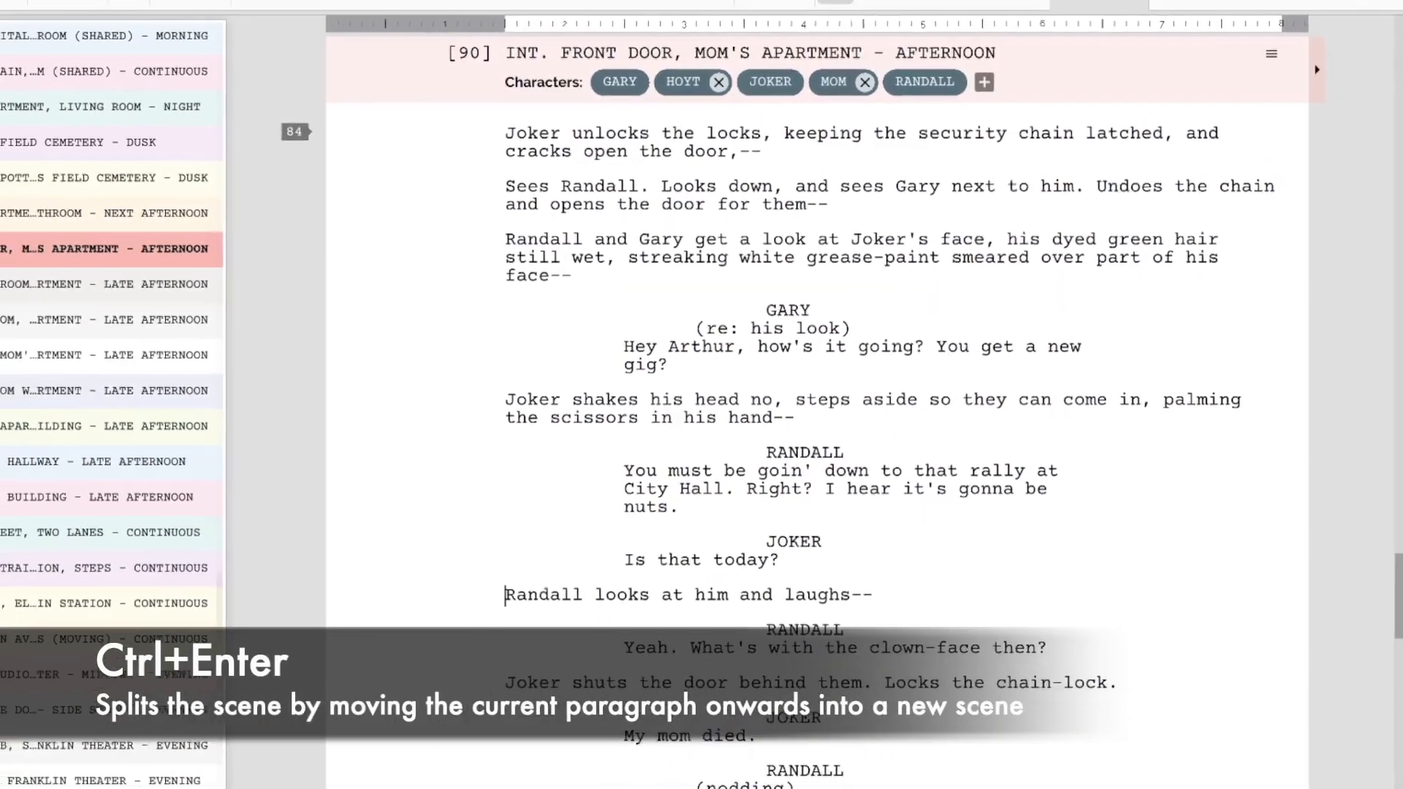
pyautogui.hotkey('ctrl', 'Return')
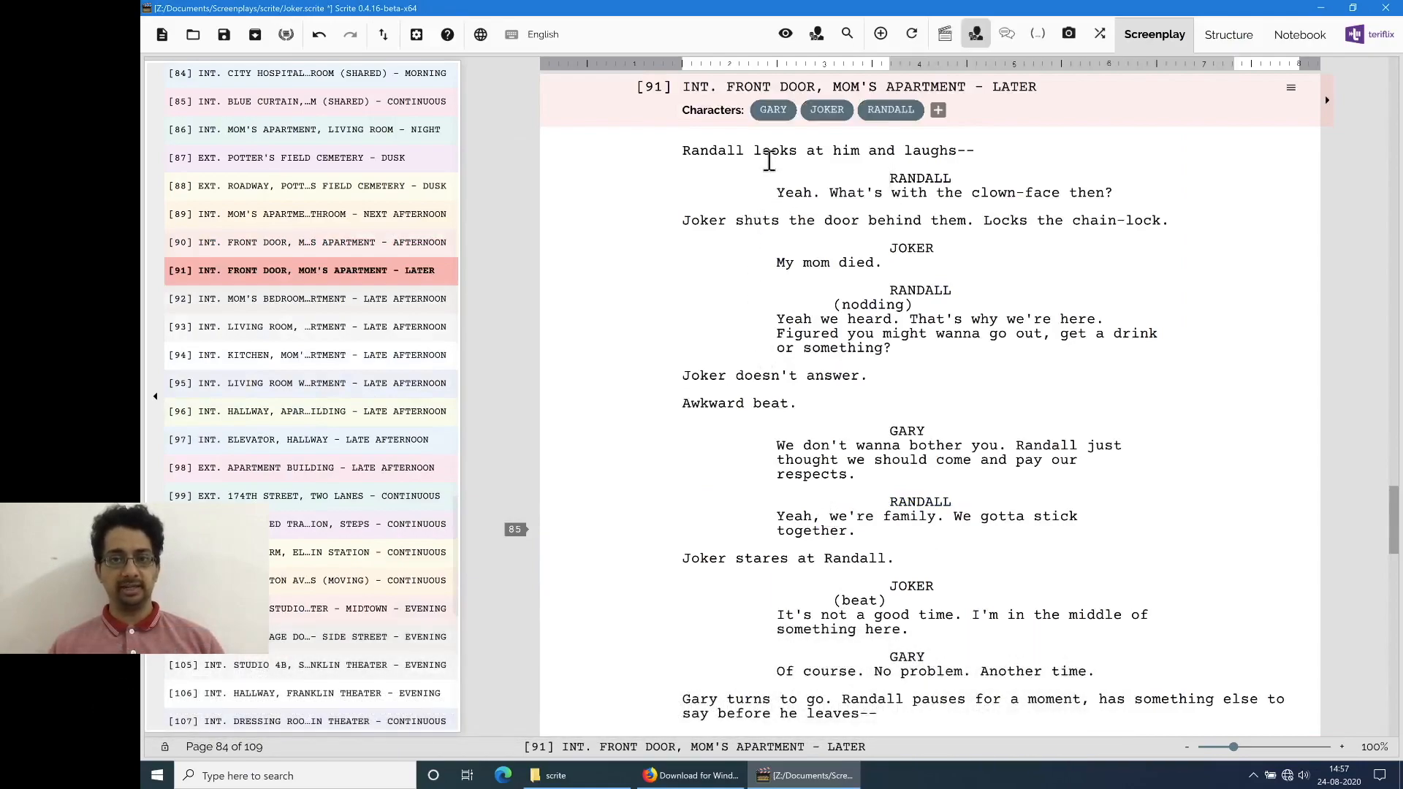
# Step: Review both halves of the split front door scene and merge scene 91 back into scene 90
pyautogui.press('Up')
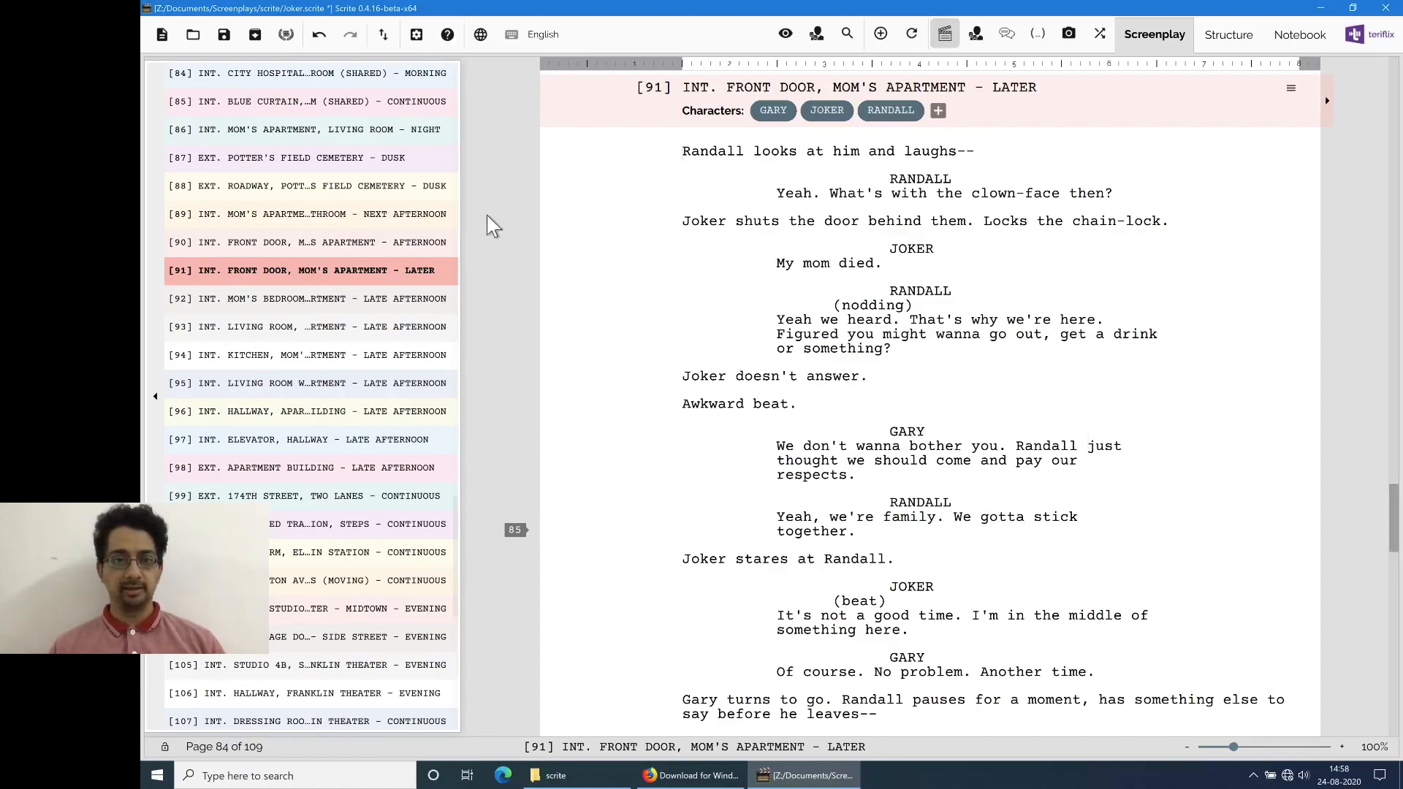
pyautogui.click(409, 241)
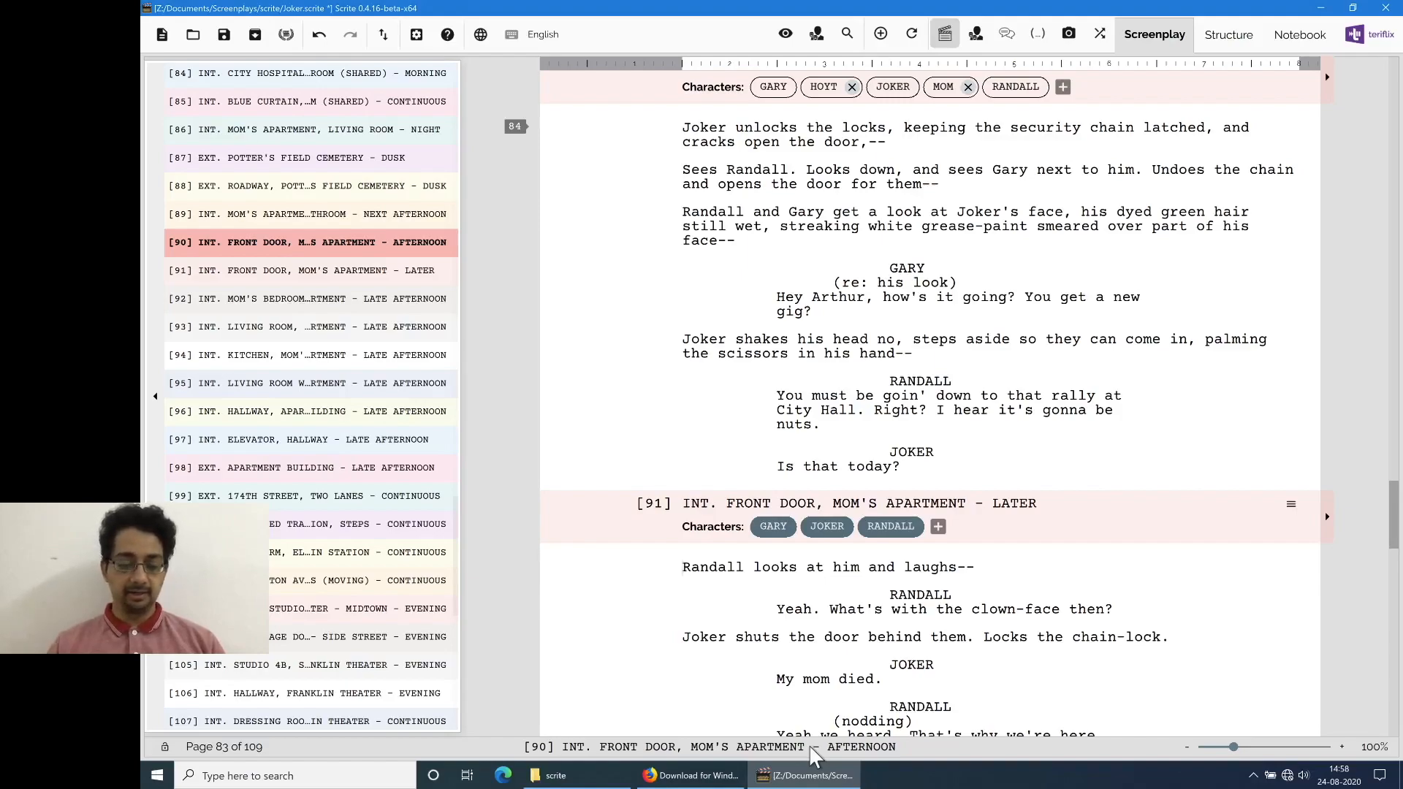
pyautogui.hotkey('ctrl', 'BackSpace')
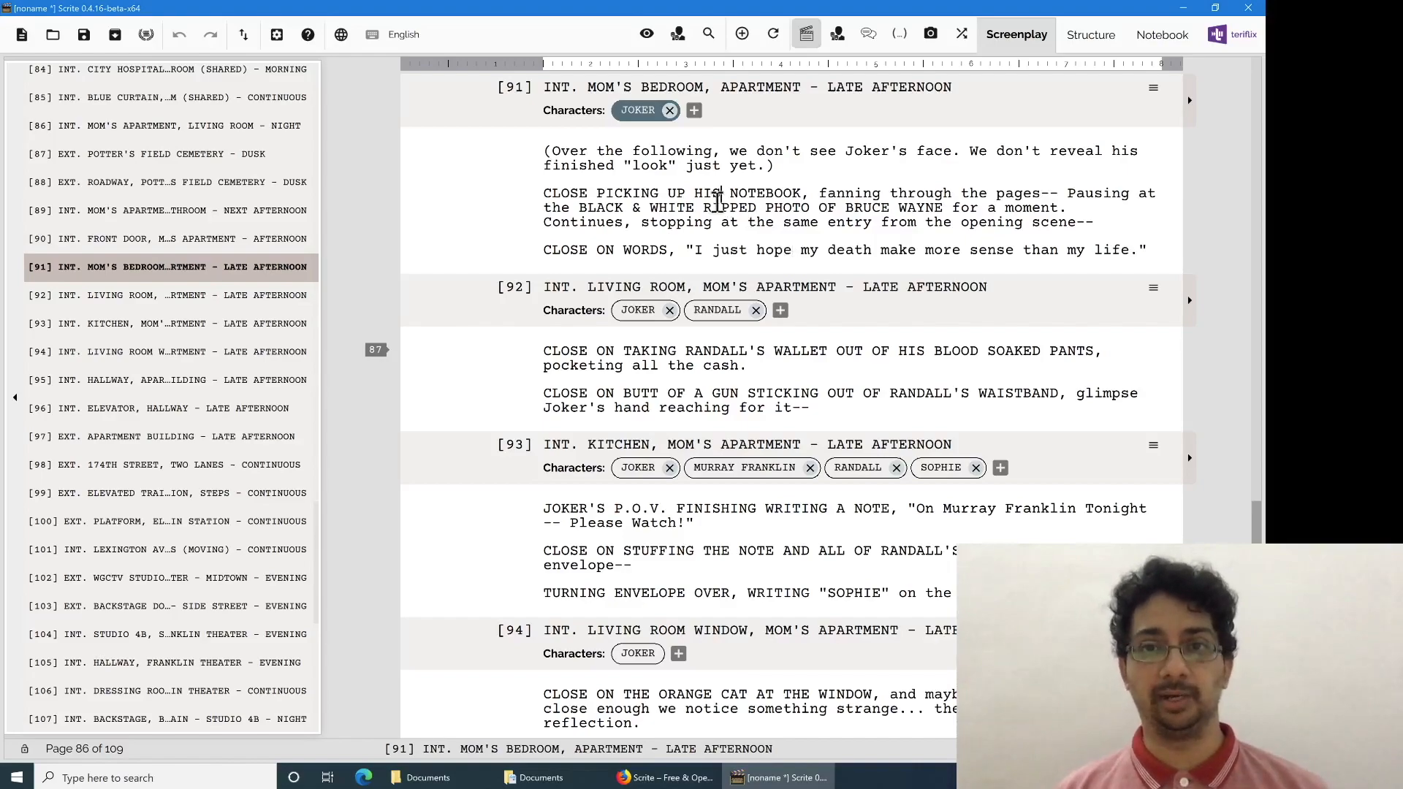
# Step: Add a new empty scene after scene 91, INT. MOM'S BEDROOM, APARTMENT - LATE AFTERNOON, and review the two scenes together
pyautogui.click(742, 36)
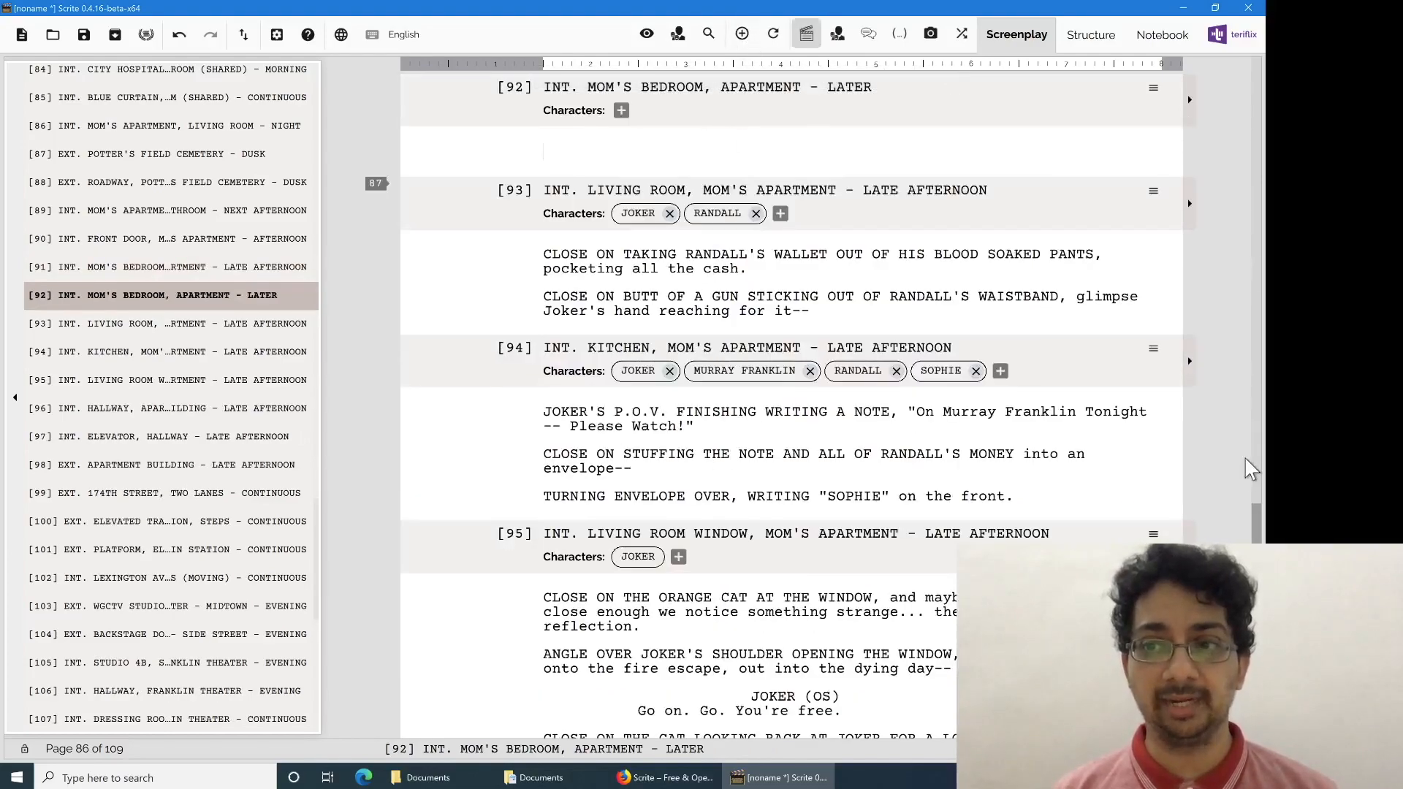
pyautogui.click(254, 269)
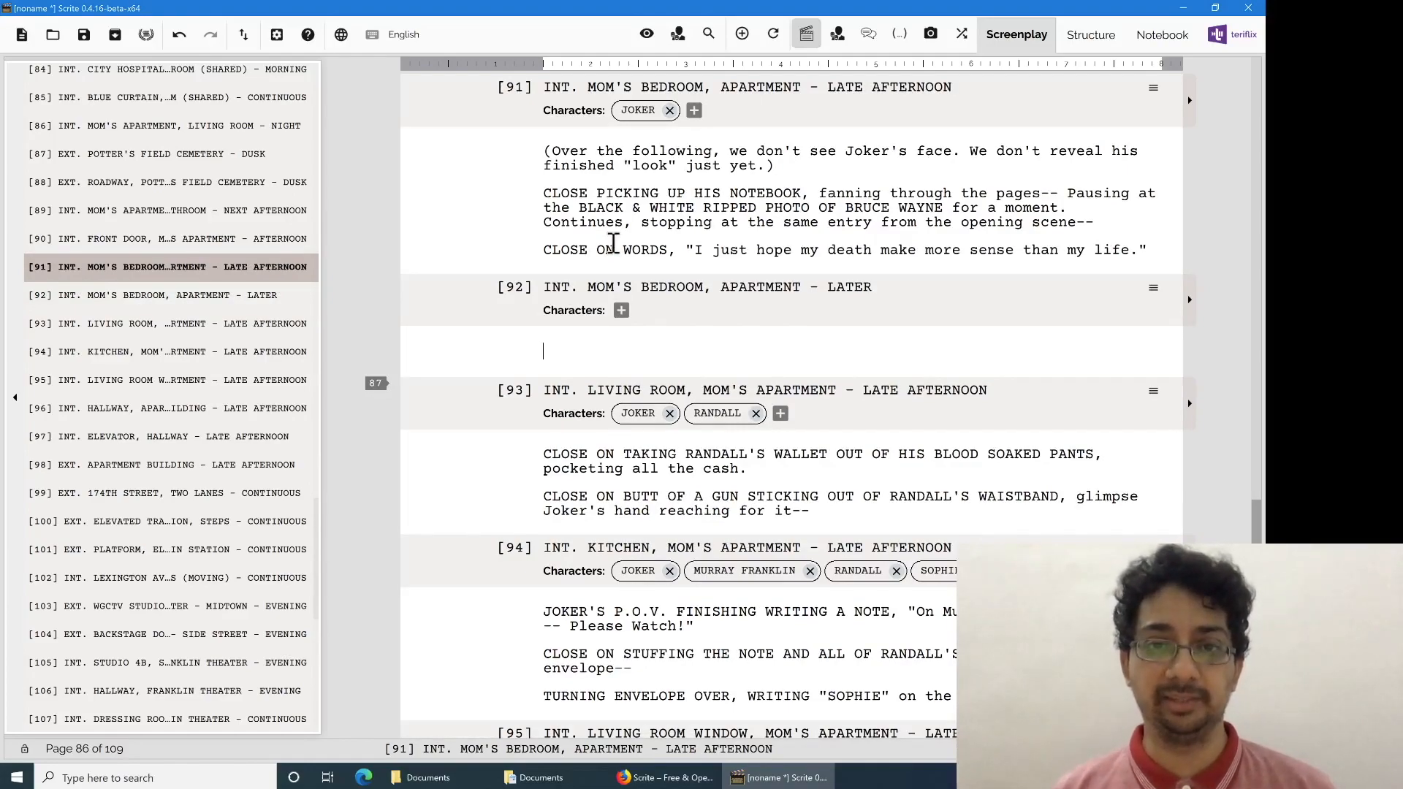
pyautogui.click(634, 365)
pyautogui.click(561, 299)
pyautogui.click(667, 295)
pyautogui.click(624, 368)
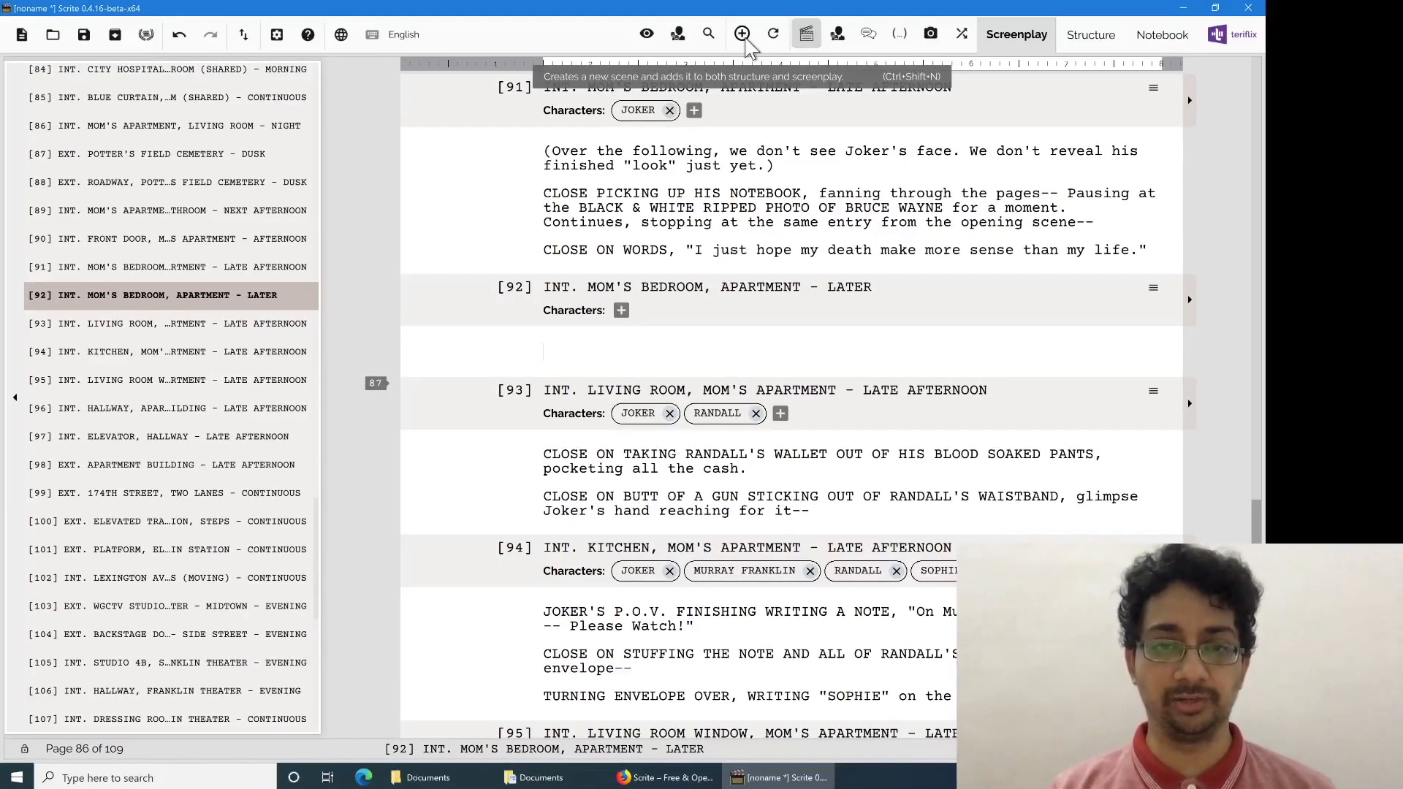
# Step: Add another empty scene after scene 92, INT. MOM'S BEDROOM, APARTMENT - LATER, and go back to scenes 92 and 91
pyautogui.click(744, 37)
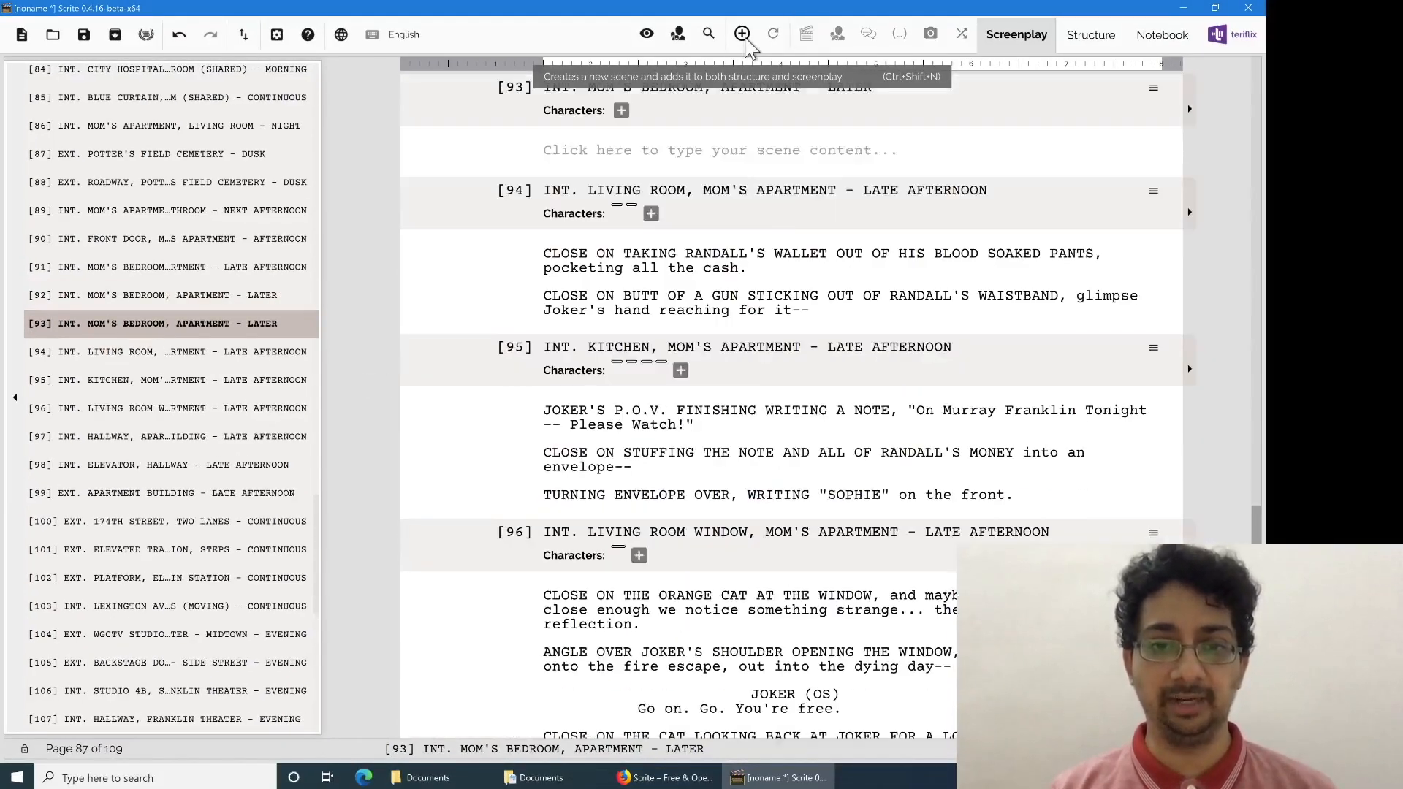
pyautogui.click(221, 297)
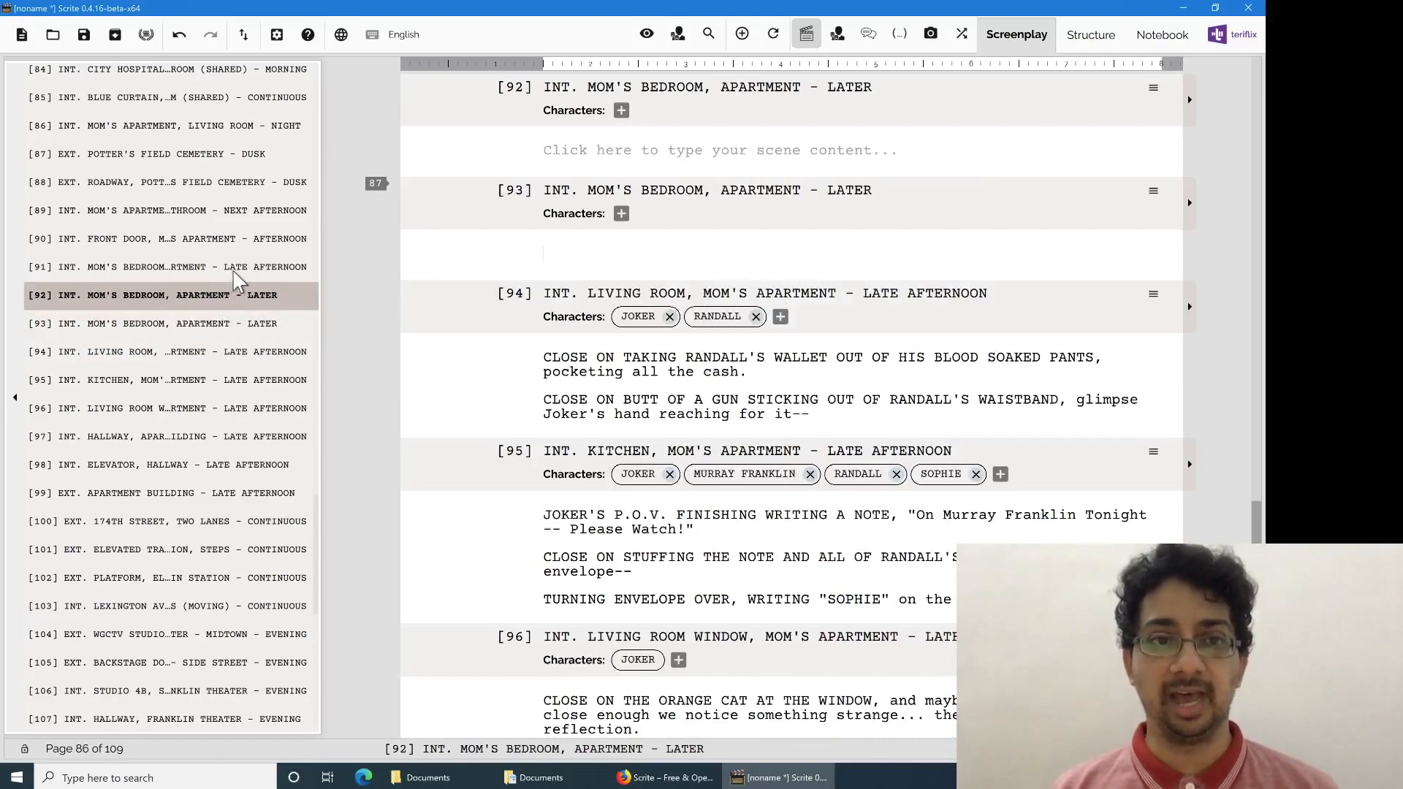
pyautogui.click(234, 271)
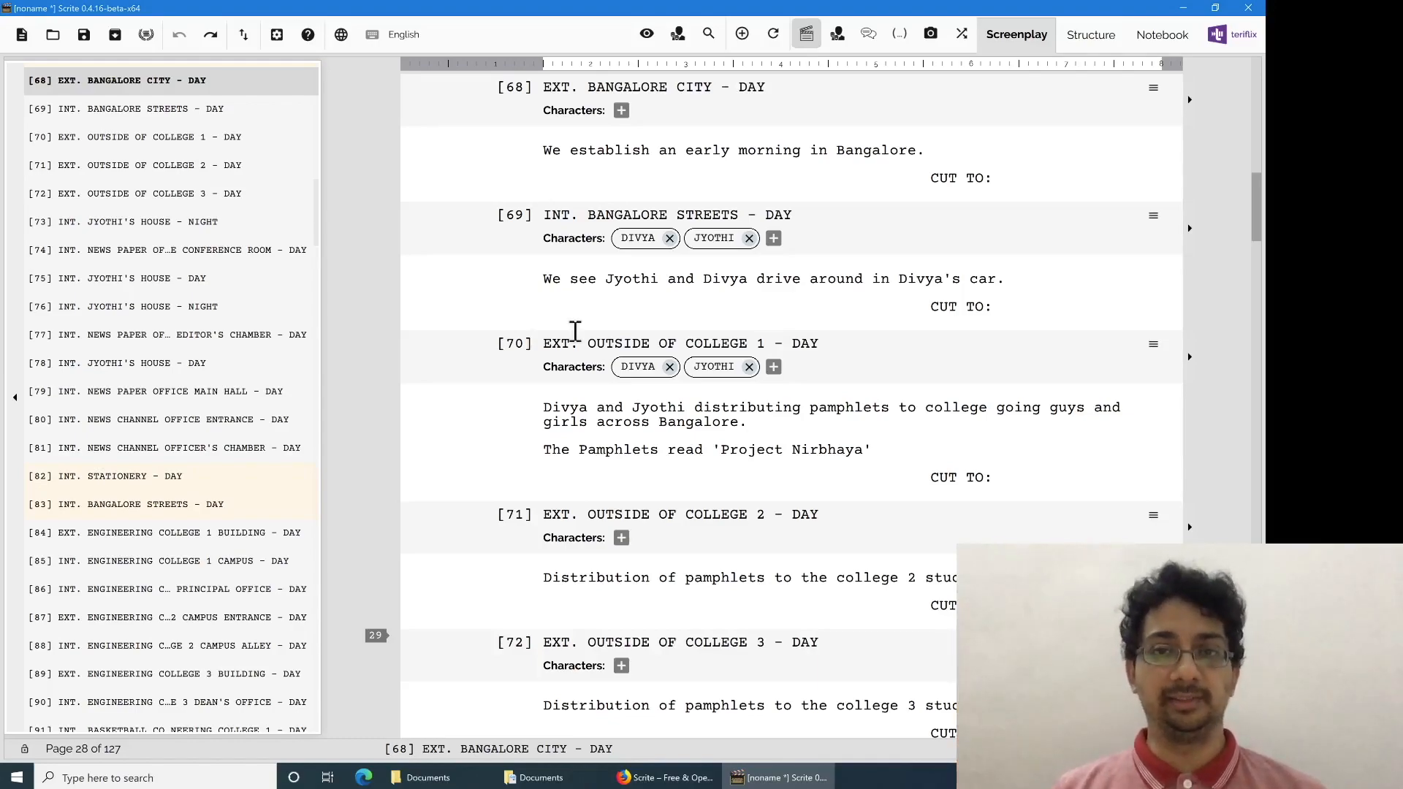
# Step: Switch the Bangalore screenplay to its structure view and move the "Move to previous" scene card earlier in the timeline
pyautogui.click(1091, 37)
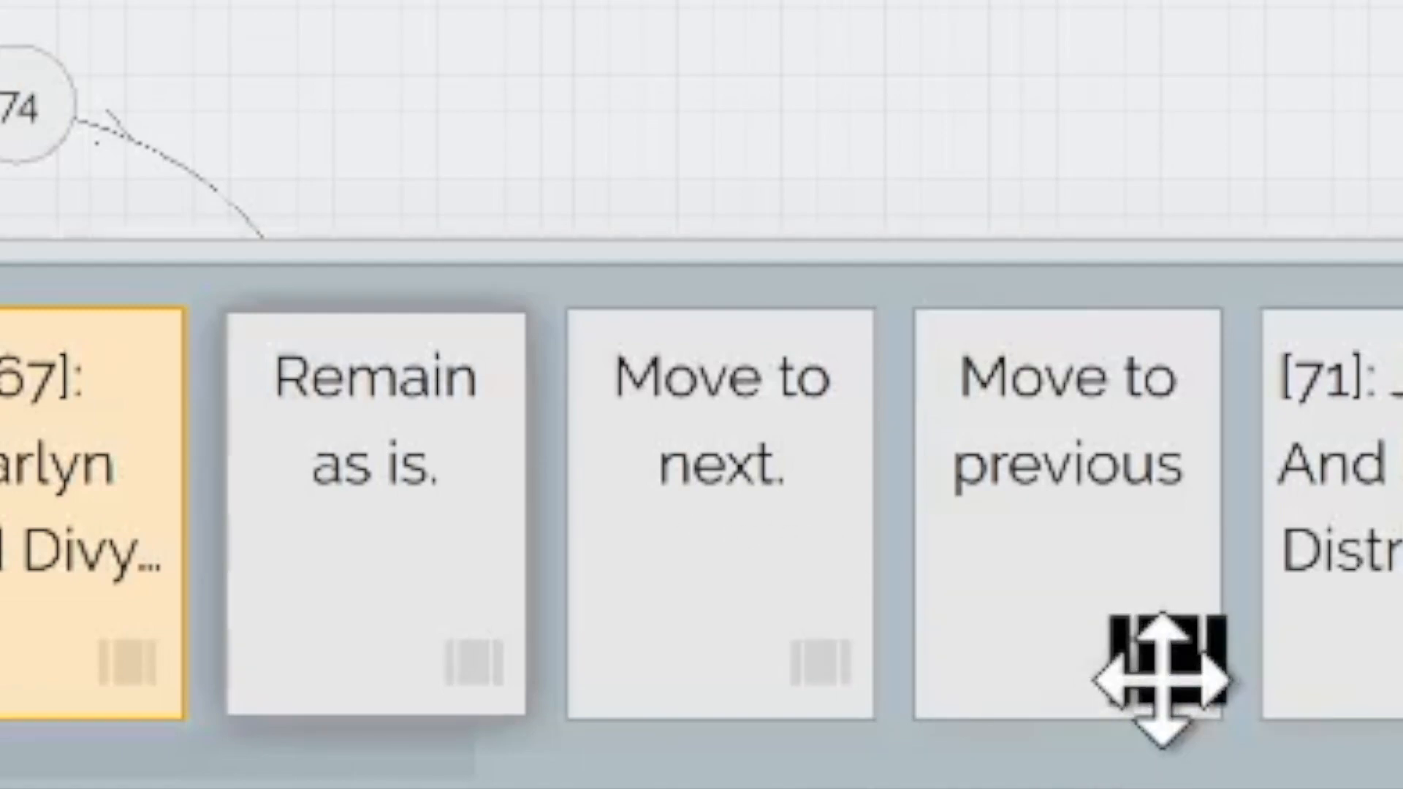
pyautogui.moveTo(1162, 679); pyautogui.dragTo(658, 679)
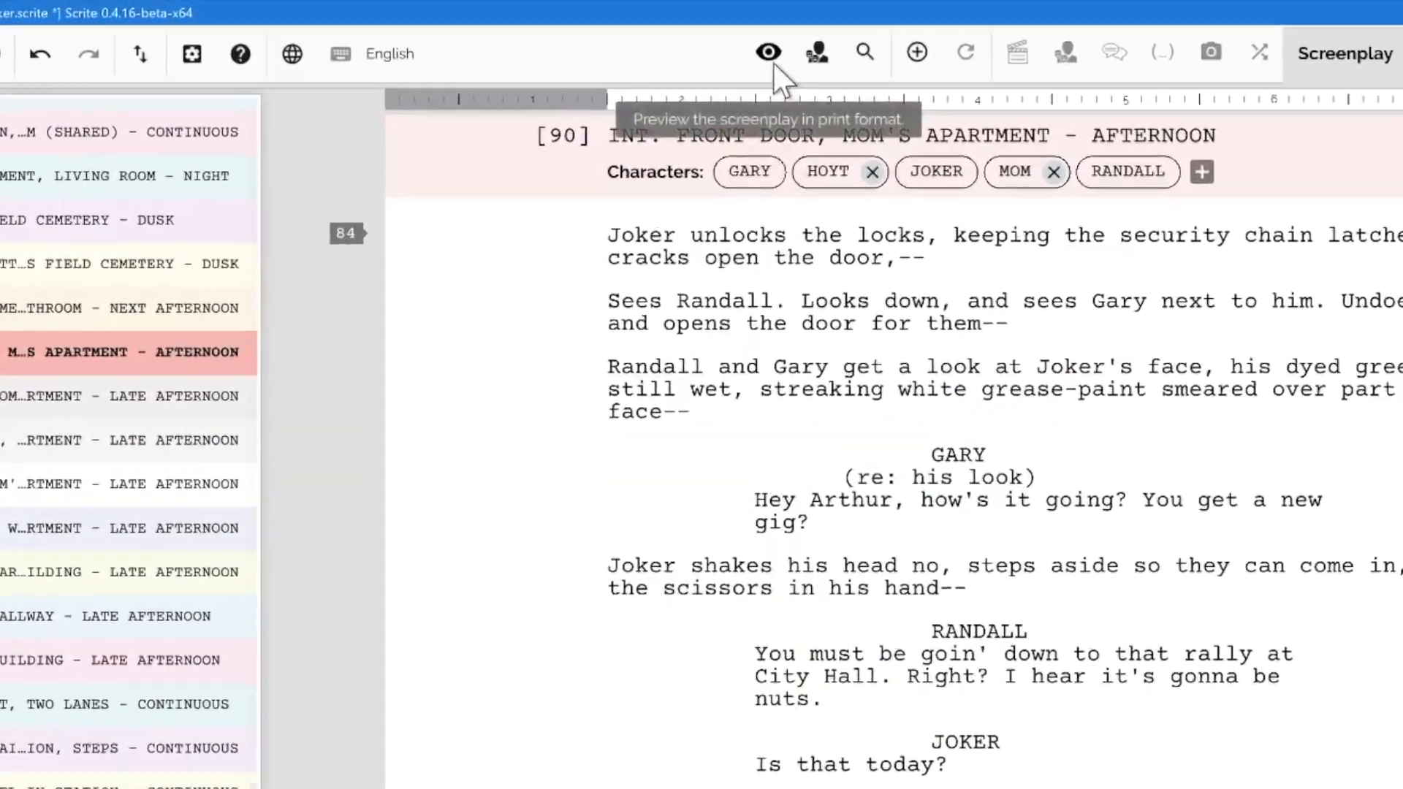
# Step: Preview the Joker screenplay in print format and look through its pages
pyautogui.click(769, 58)
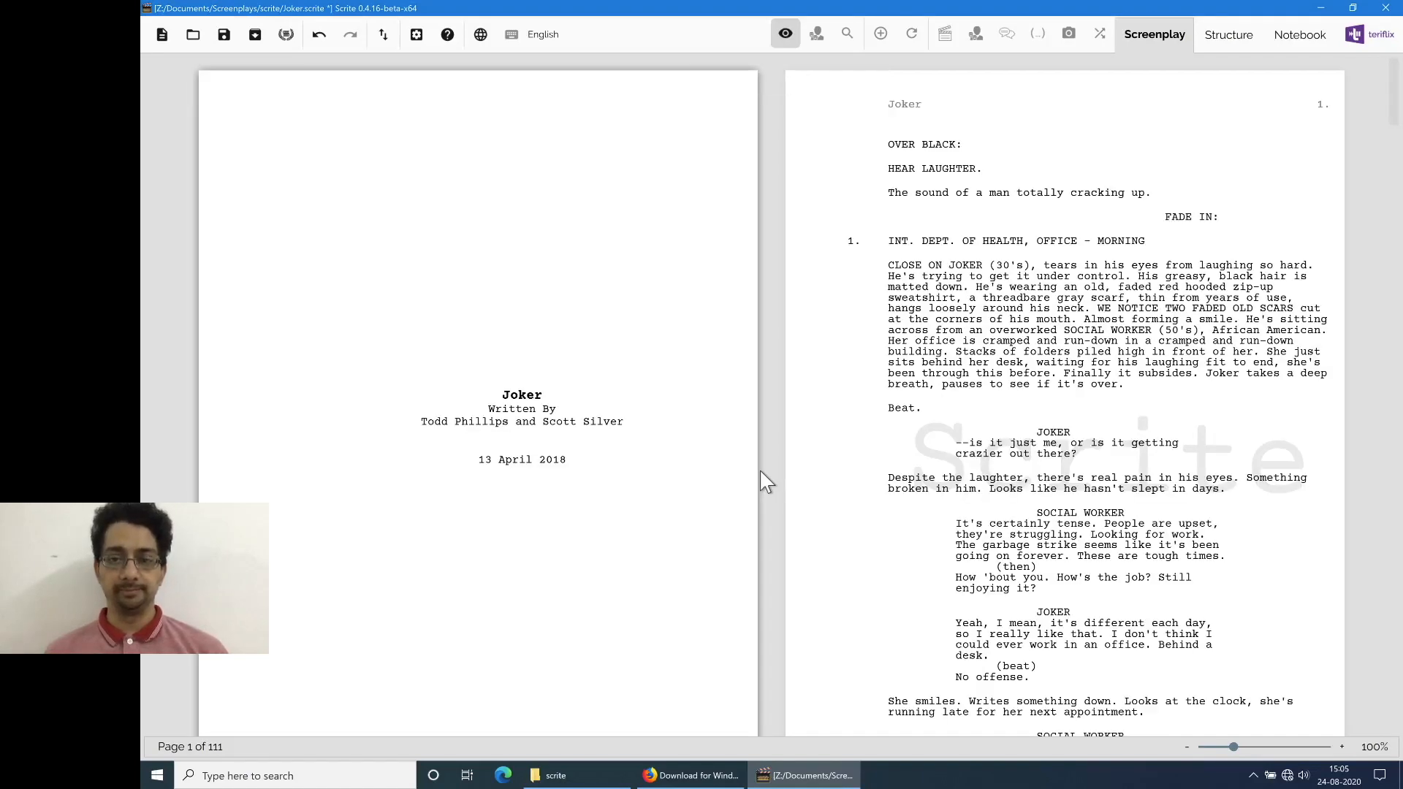
pyautogui.moveTo(1392, 76); pyautogui.dragTo(1391, 147)
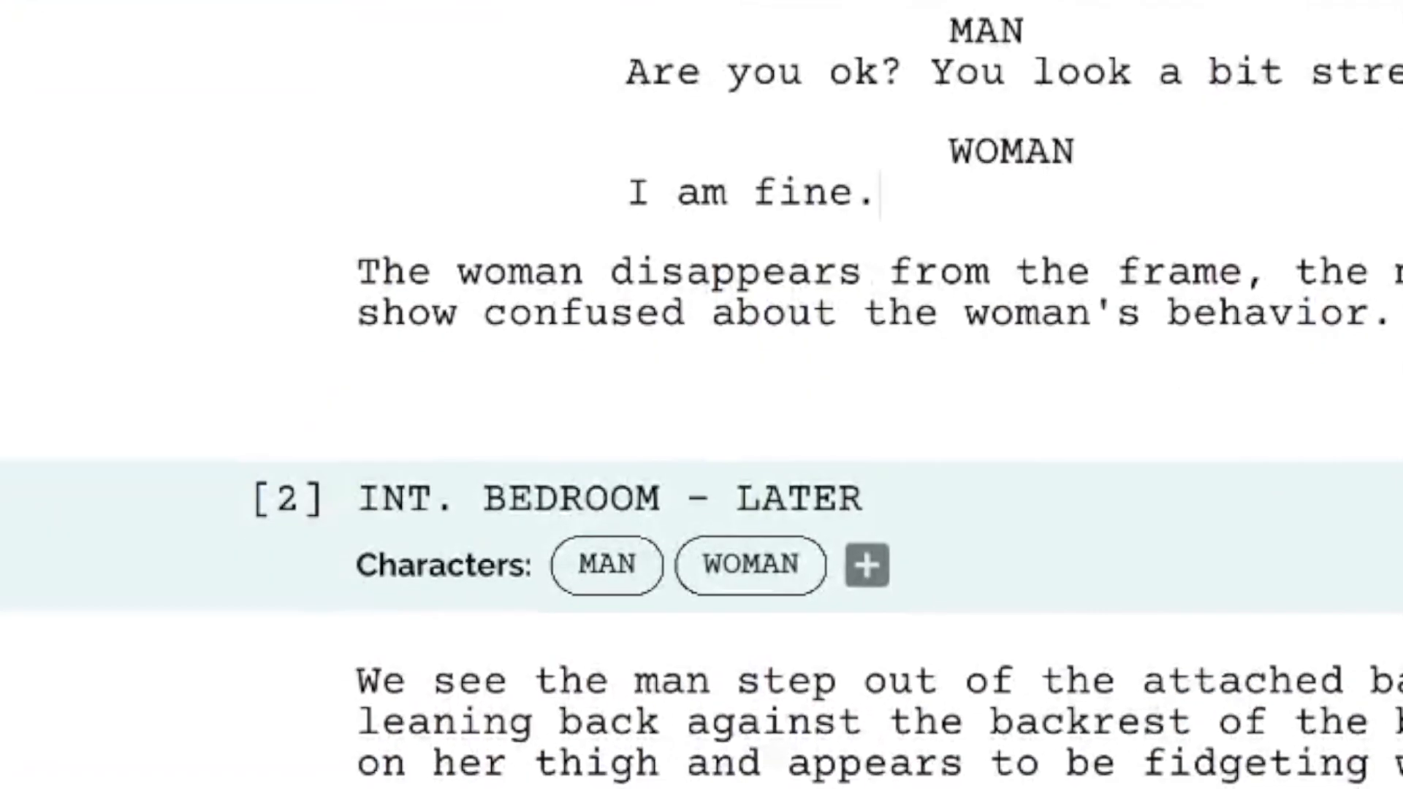
# Step: Add the characters WOMAN and BOSS to the third scene, INT. OFFICE - DAY, of the short screenplay
pyautogui.scroll(-5, 702, 394)
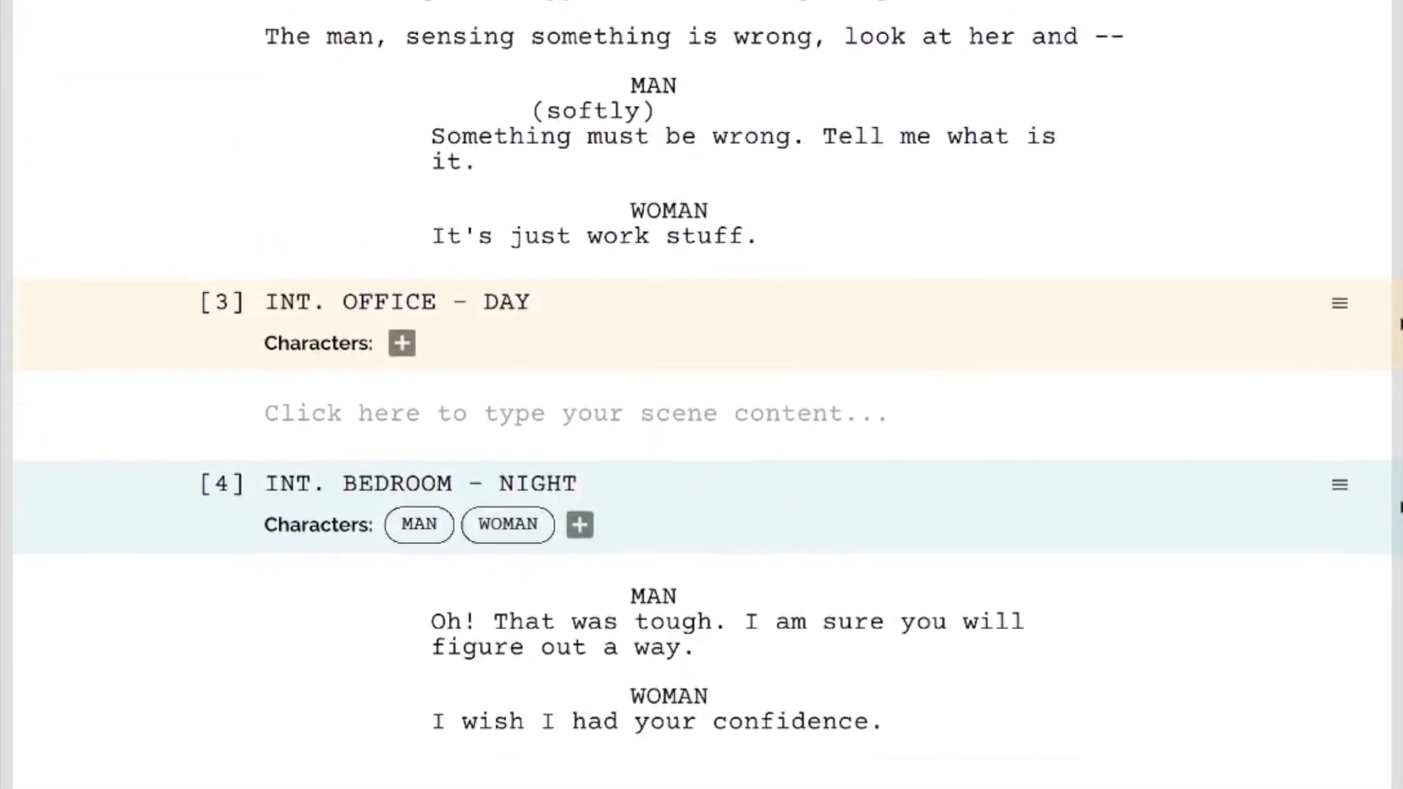
pyautogui.click(995, 416)
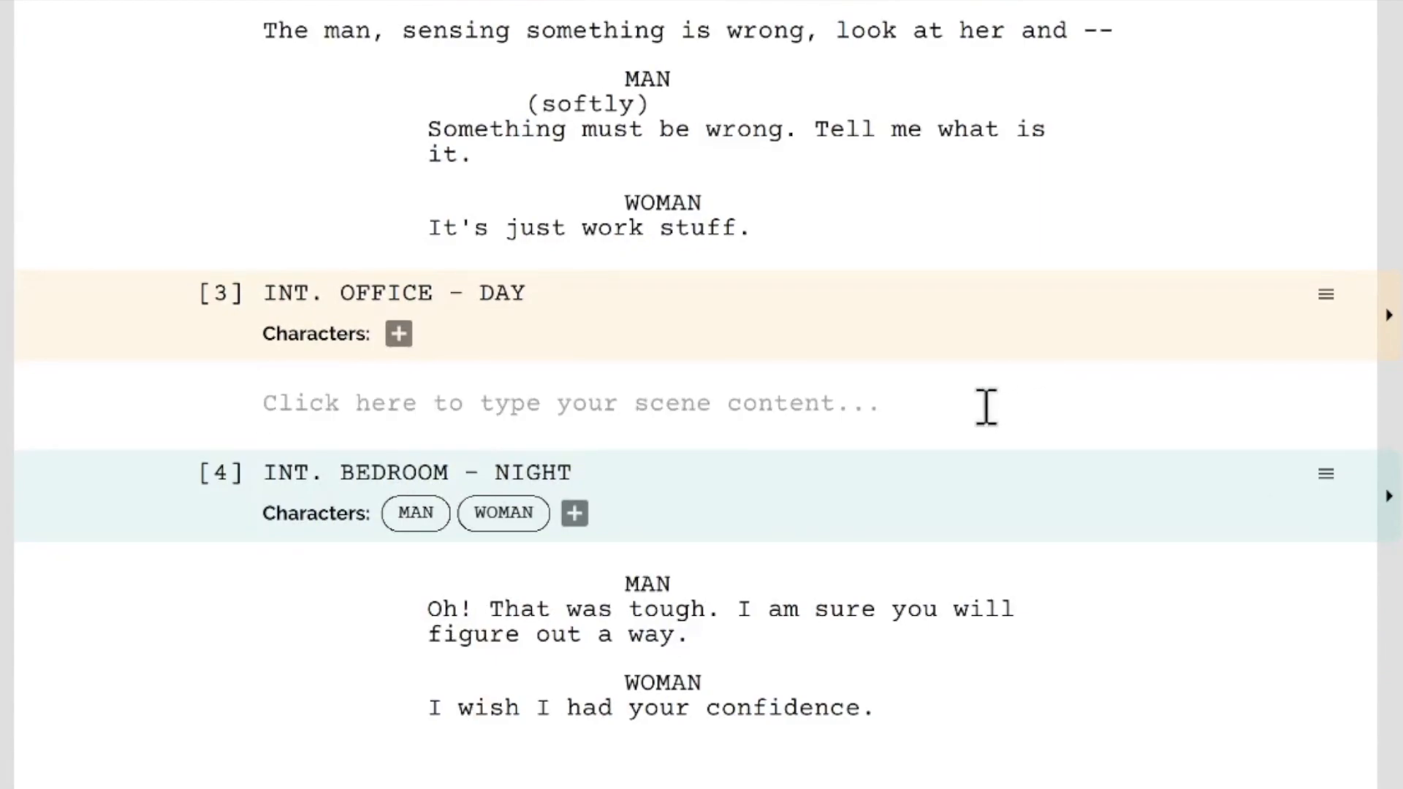
pyautogui.click(985, 407)
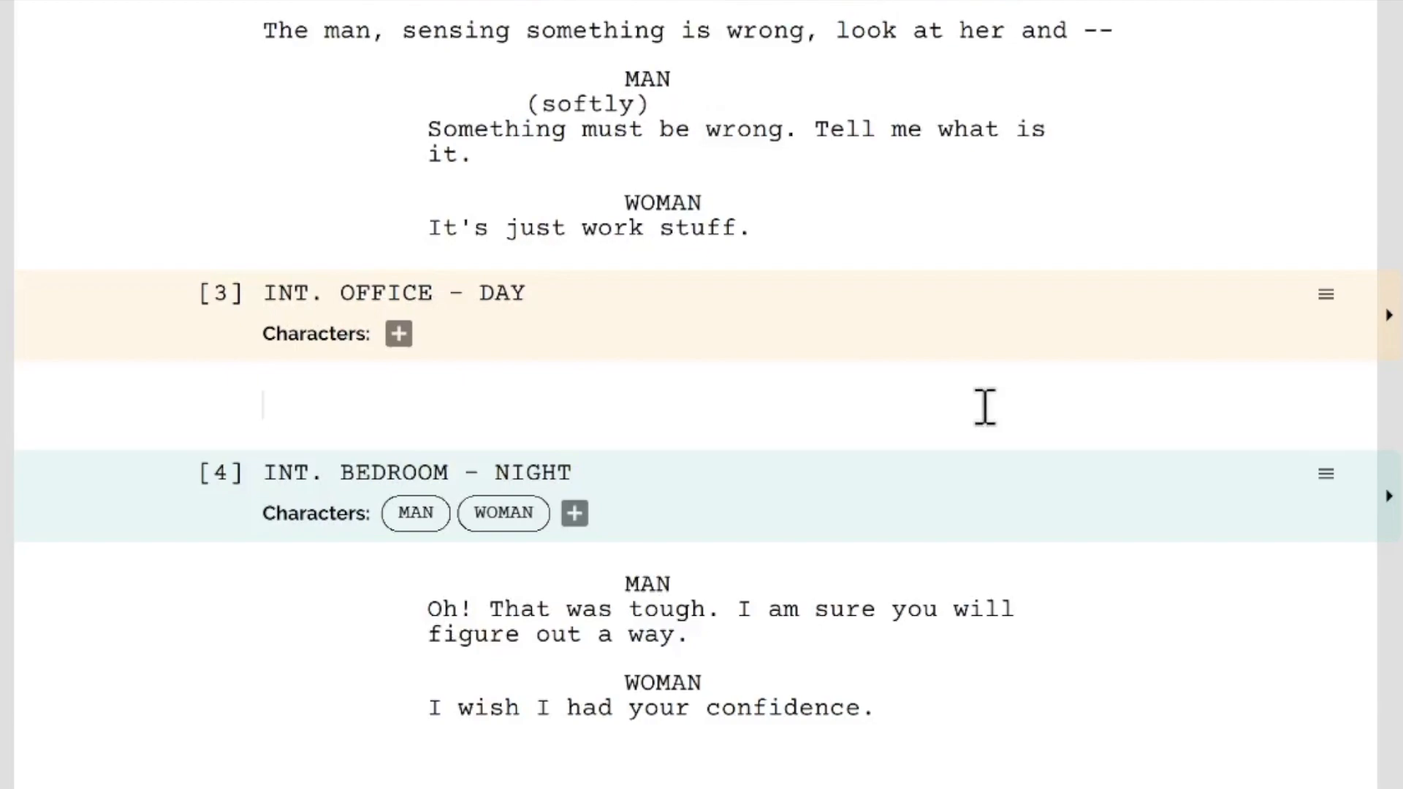
pyautogui.click(404, 339)
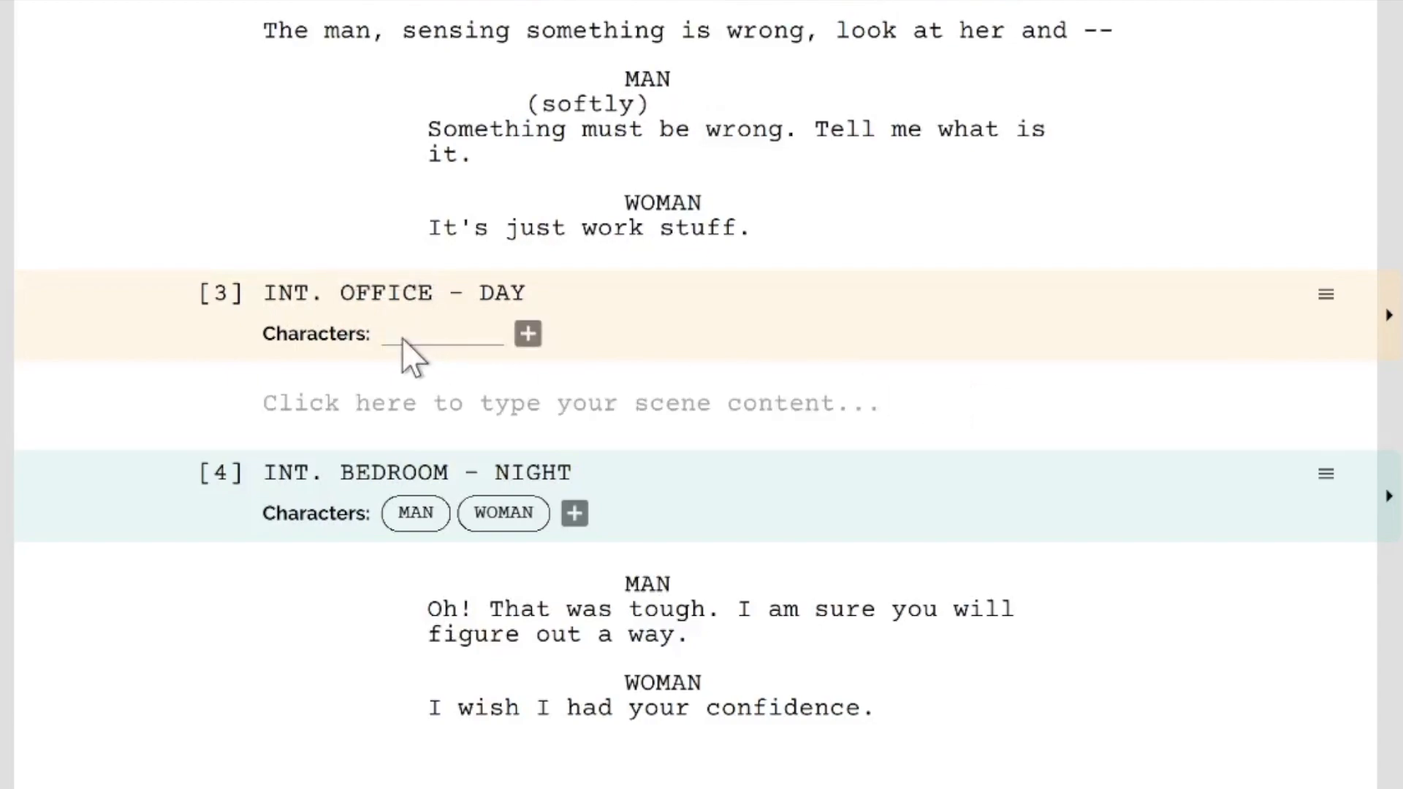
pyautogui.write('WOMAN')
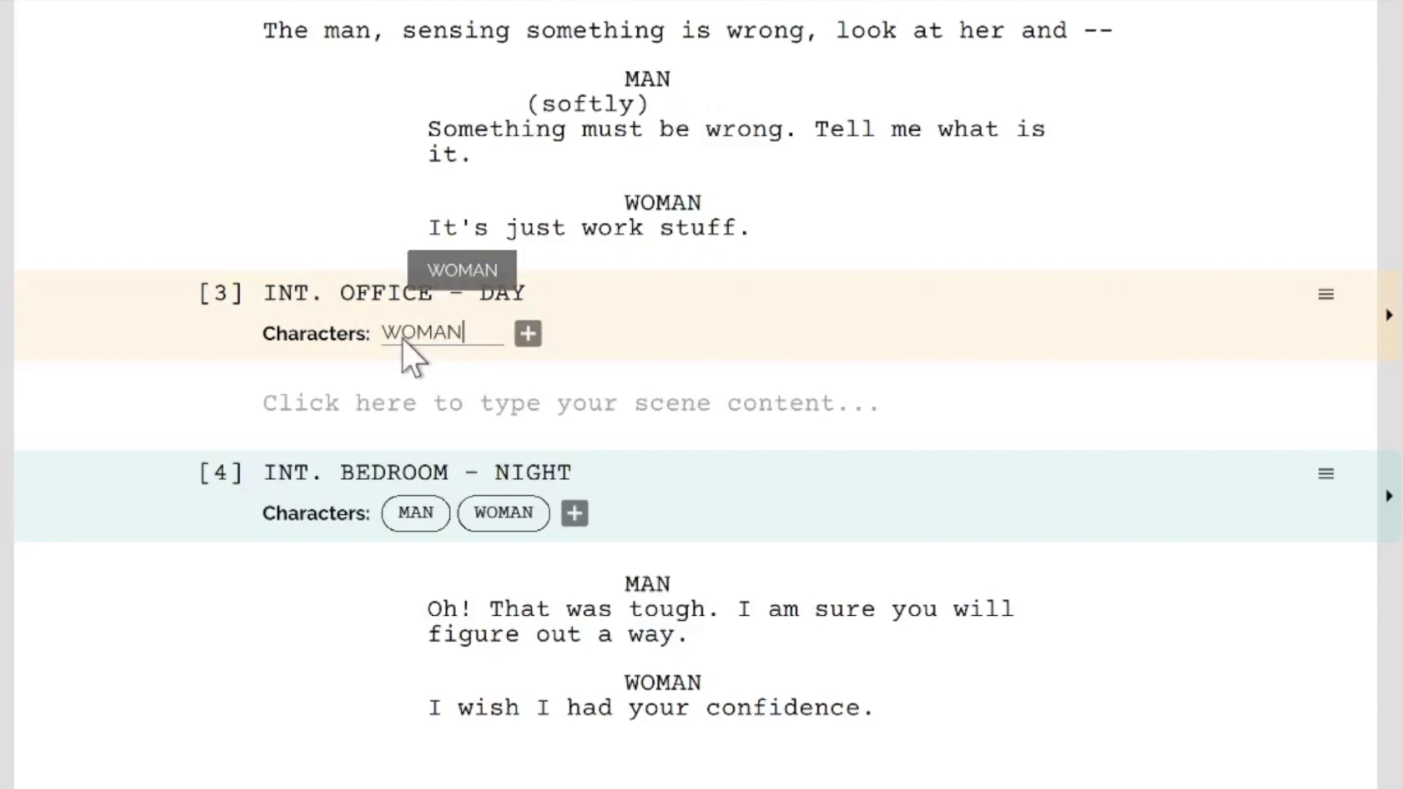
pyautogui.press('Return')
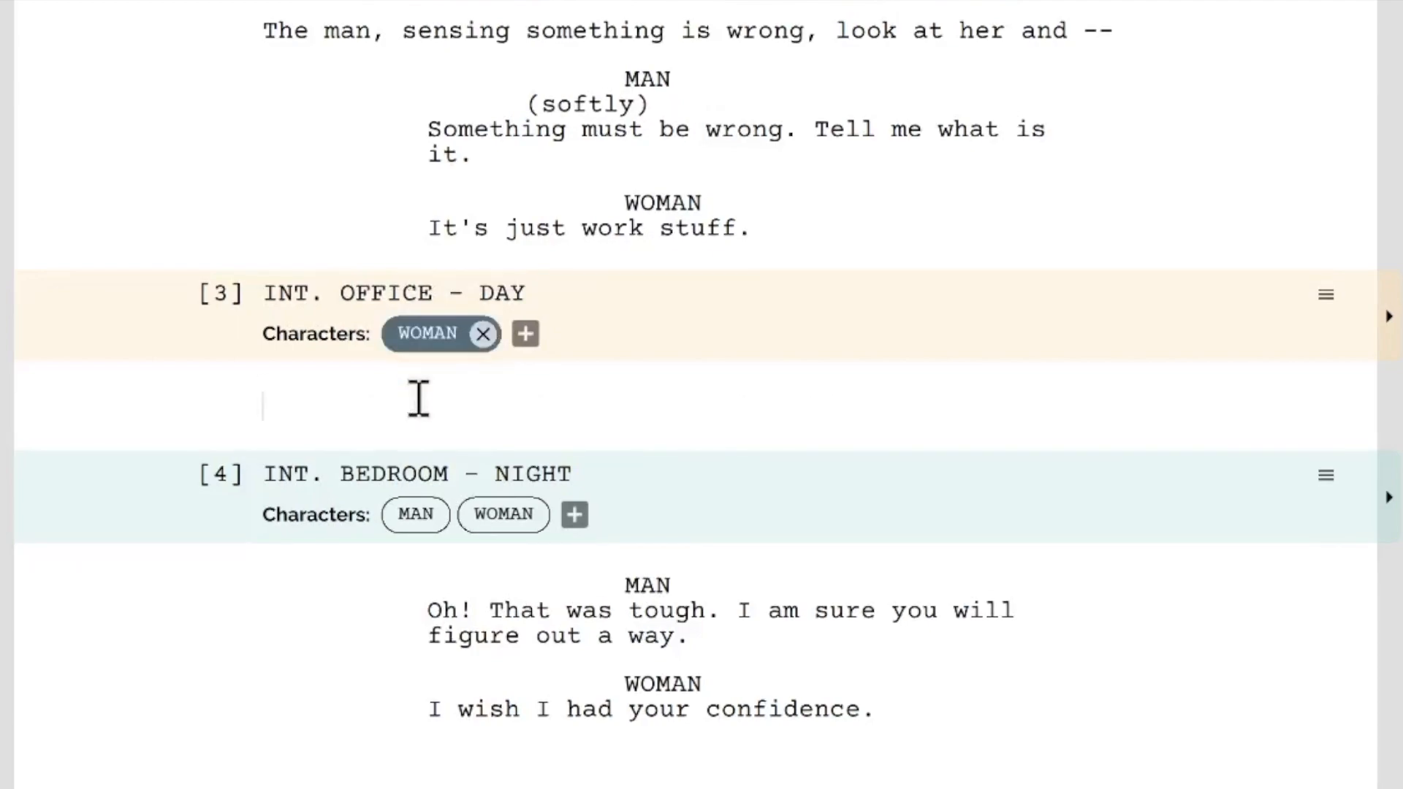
pyautogui.write('O')
pyautogui.press('BackSpace')
pyautogui.write('BOSS')
pyautogui.click(534, 393)
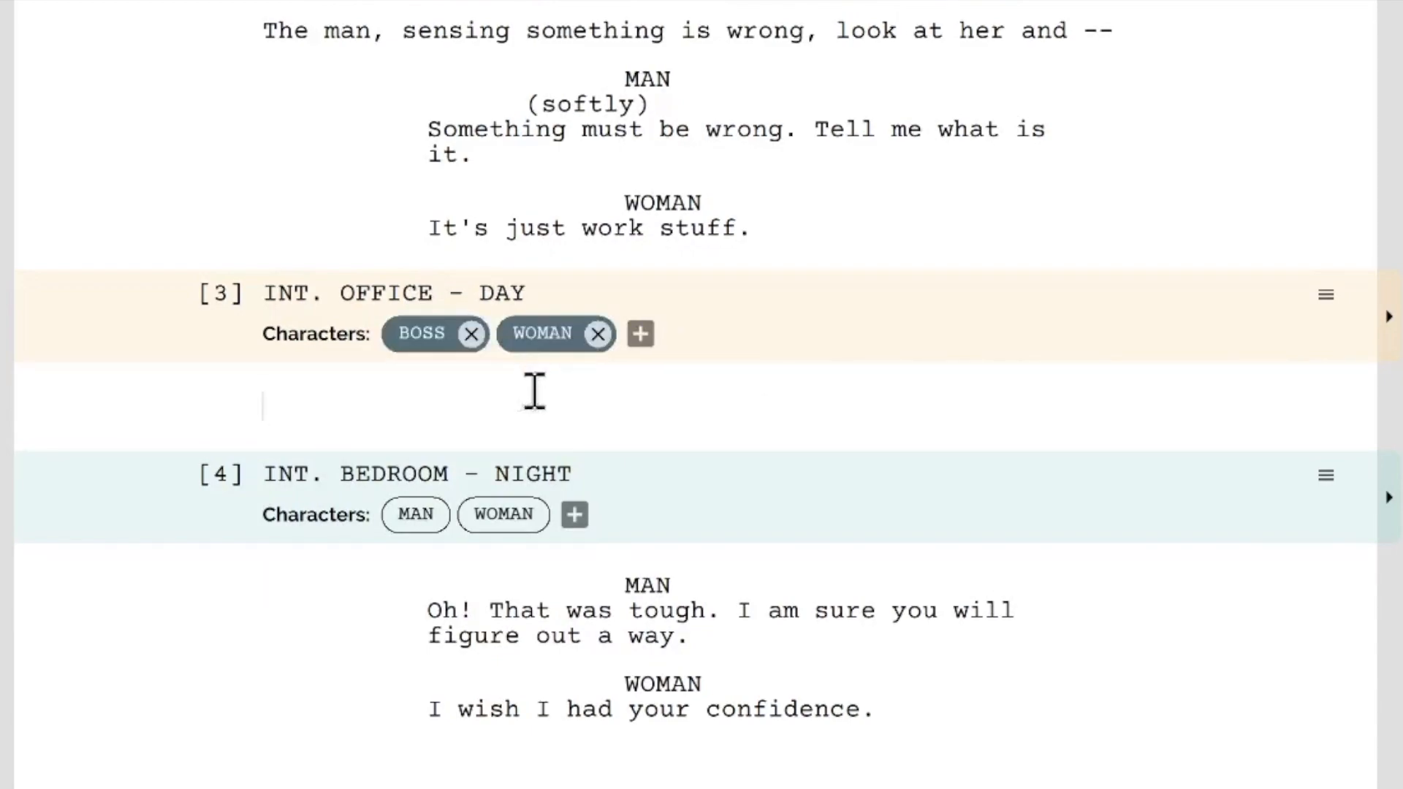
# Step: Add the character COLLEAGUE to the third scene, INT. OFFICE - DAY
pyautogui.click(640, 340)
pyautogui.write('COLLEAGUE')
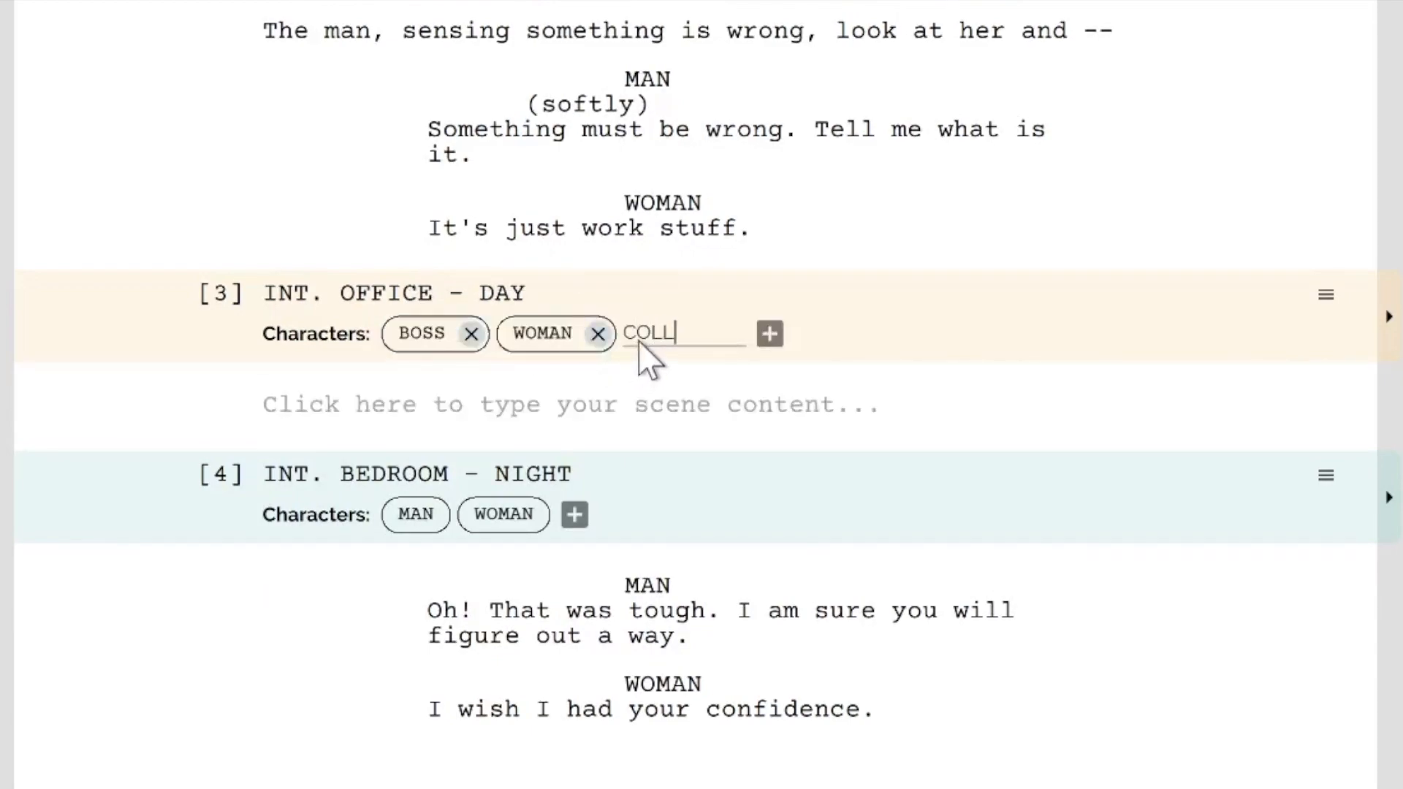
pyautogui.click(619, 387)
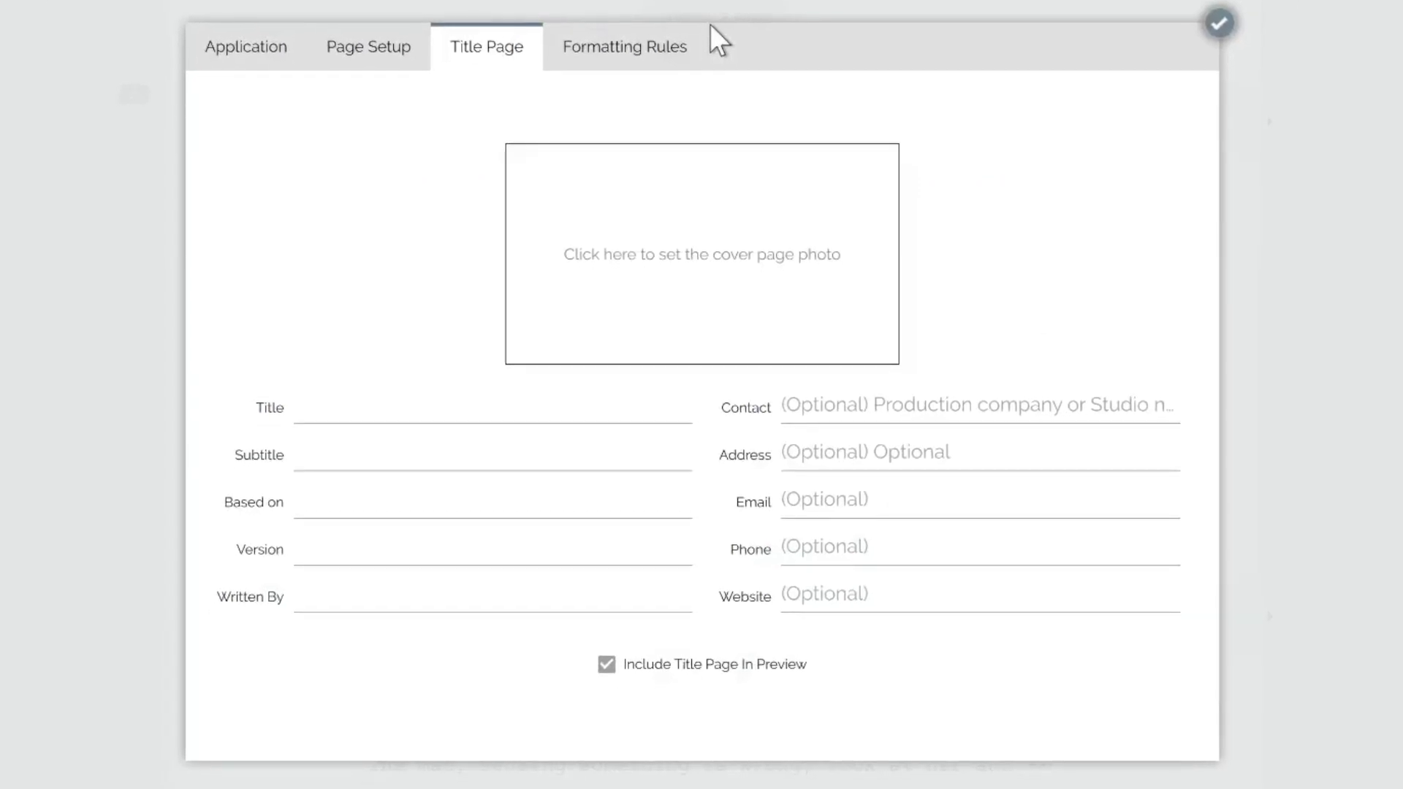
# Step: Fill in the title page with title BAD DAY AT WORK, version INITIAL DRAFT, the author's full name and contact SOME PRODUCTION COMPANY
pyautogui.click(436, 406)
pyautogui.write('BAD DAY AT WORK')
pyautogui.click(418, 548)
pyautogui.write('INITIAL DRAFT')
pyautogui.click(400, 591)
pyautogui.write('PRASHANTH N ')
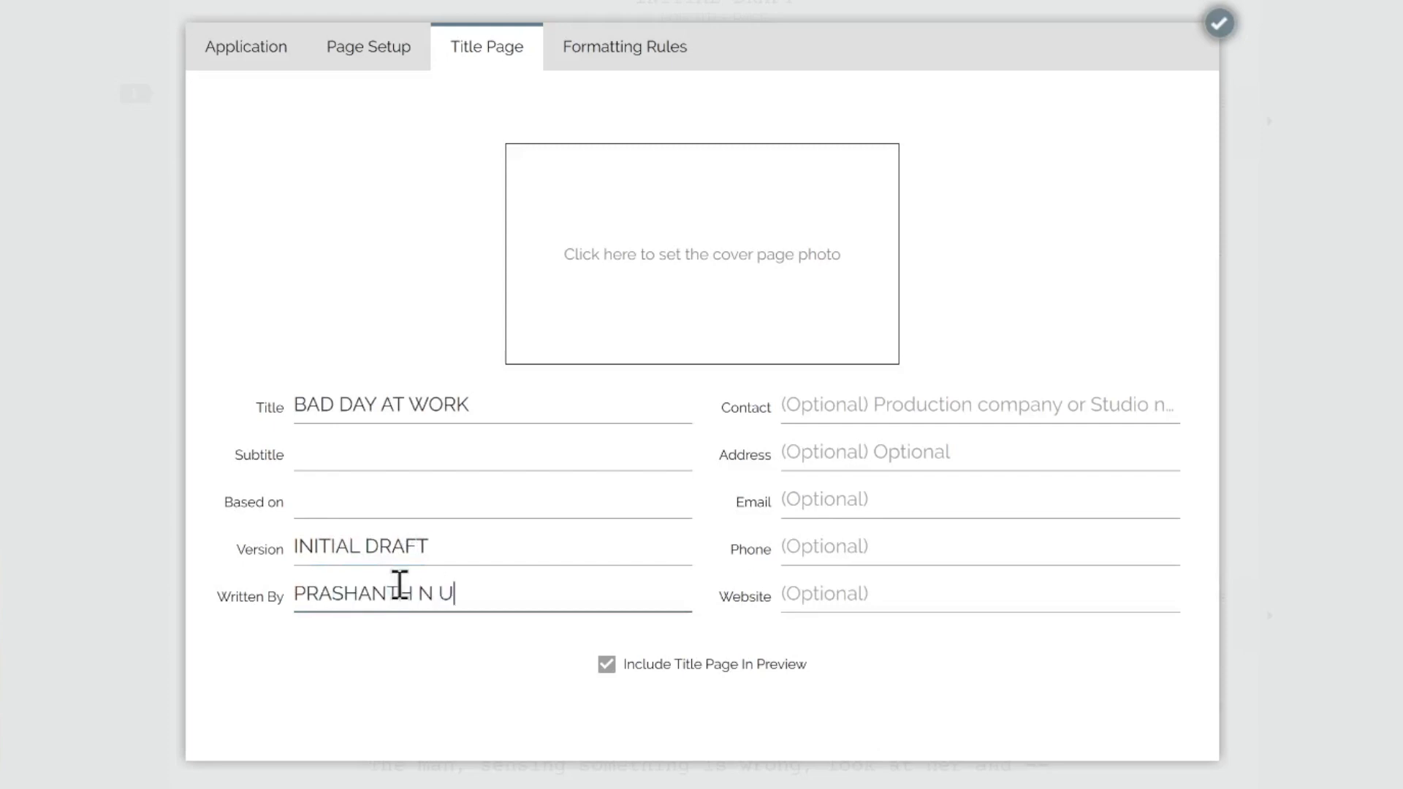
pyautogui.write('UDUPA')
pyautogui.click(877, 406)
pyautogui.write('SOME PRODUCTION COMPANY')
pyautogui.click(1219, 22)
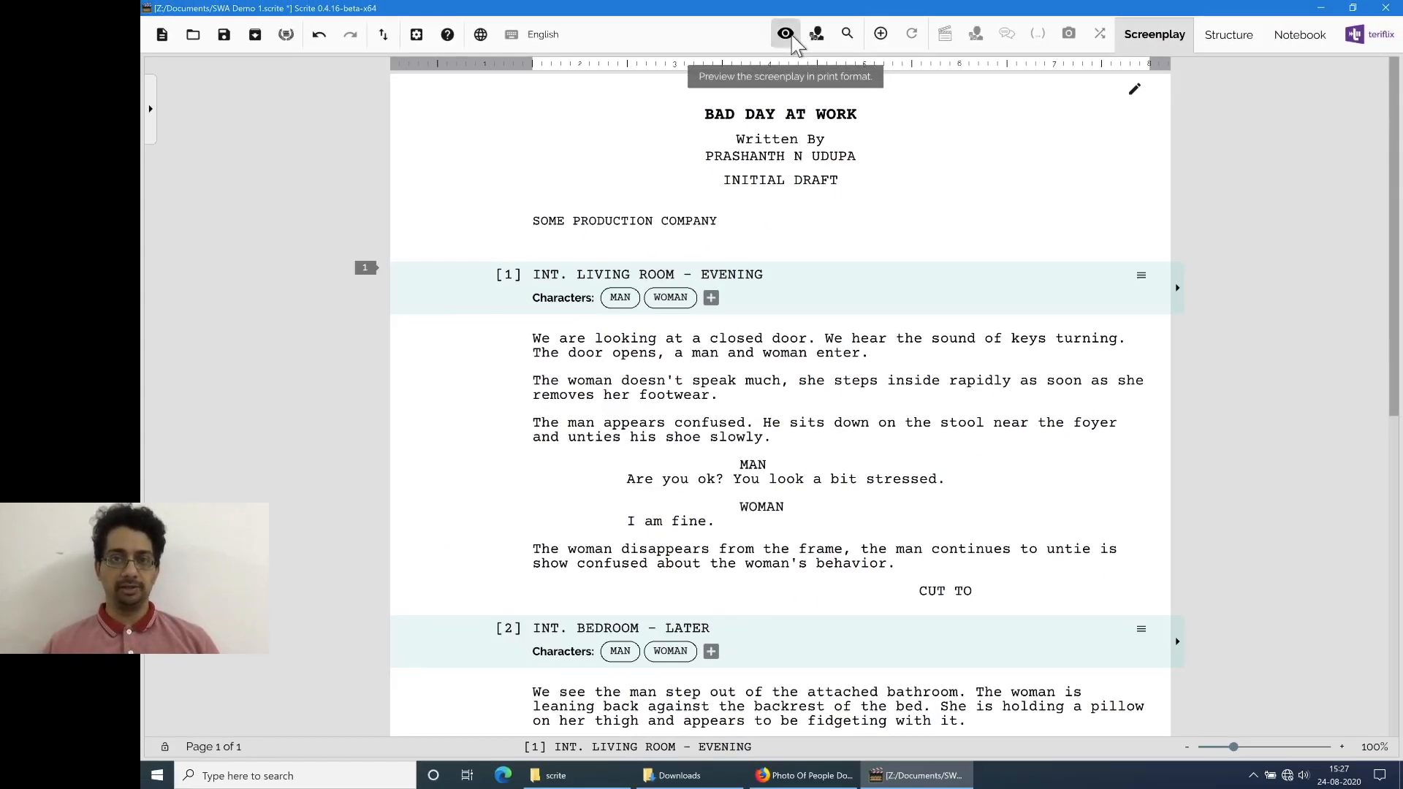
# Step: Preview the screenplay with its title page in print format, zoomed out below 100%
pyautogui.click(792, 38)
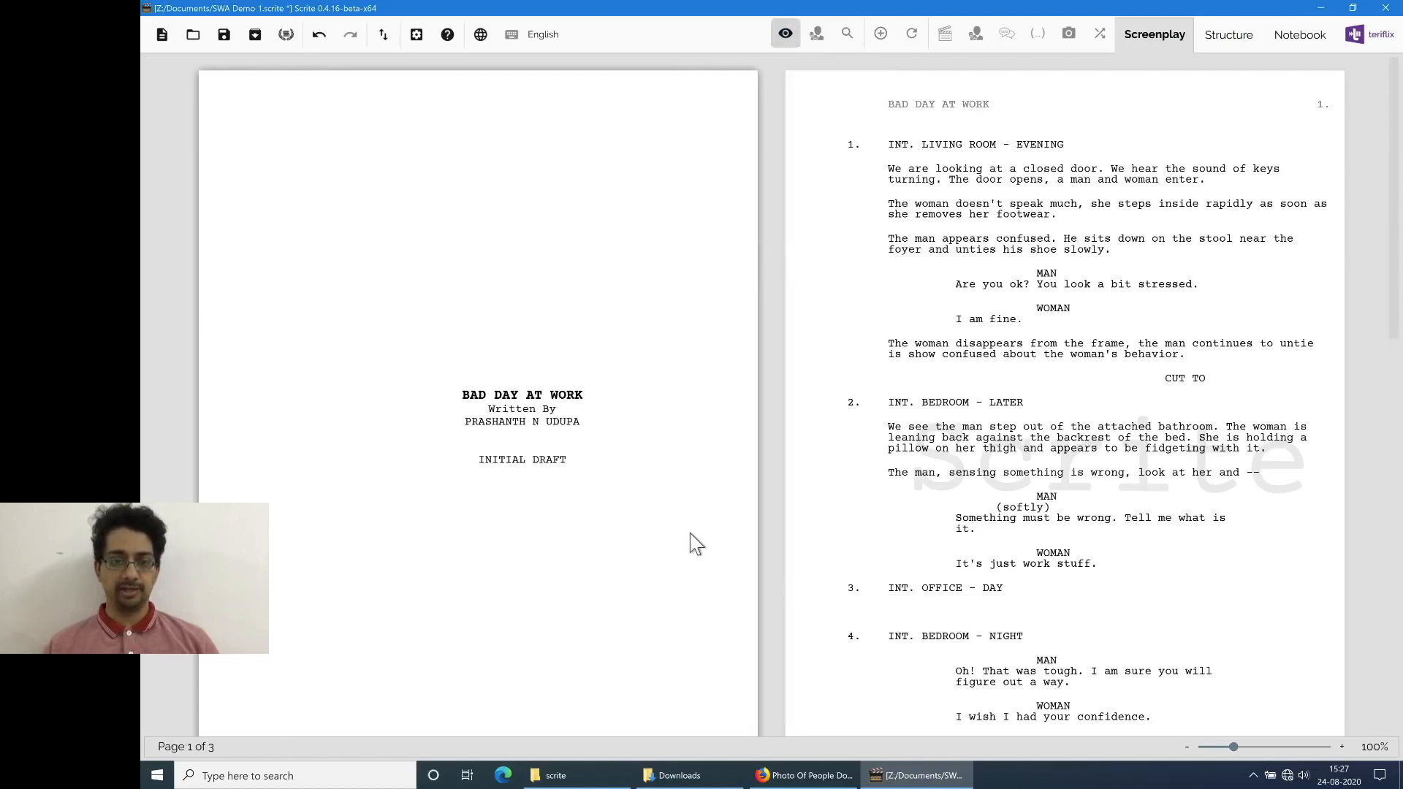
pyautogui.click(1184, 747)
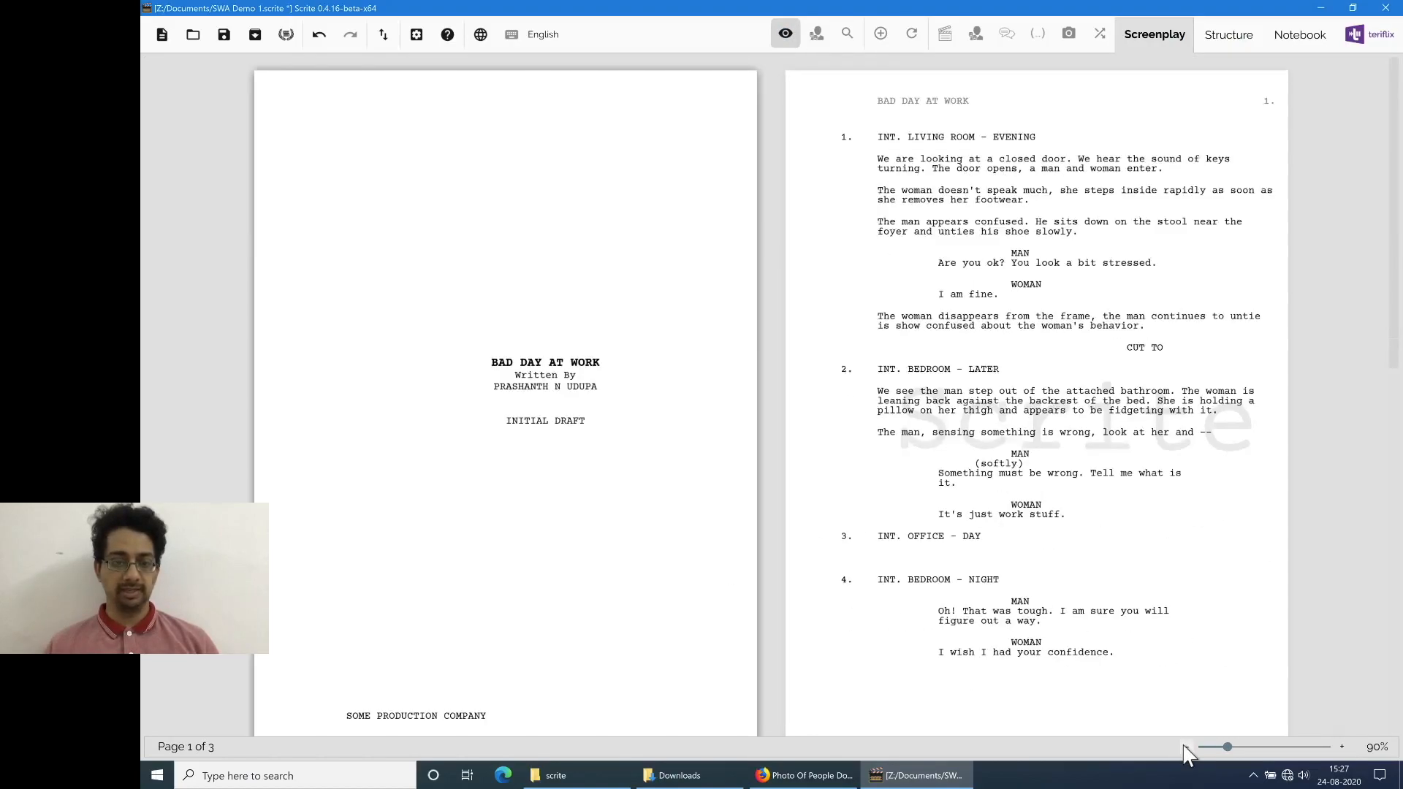
pyautogui.click(1183, 747)
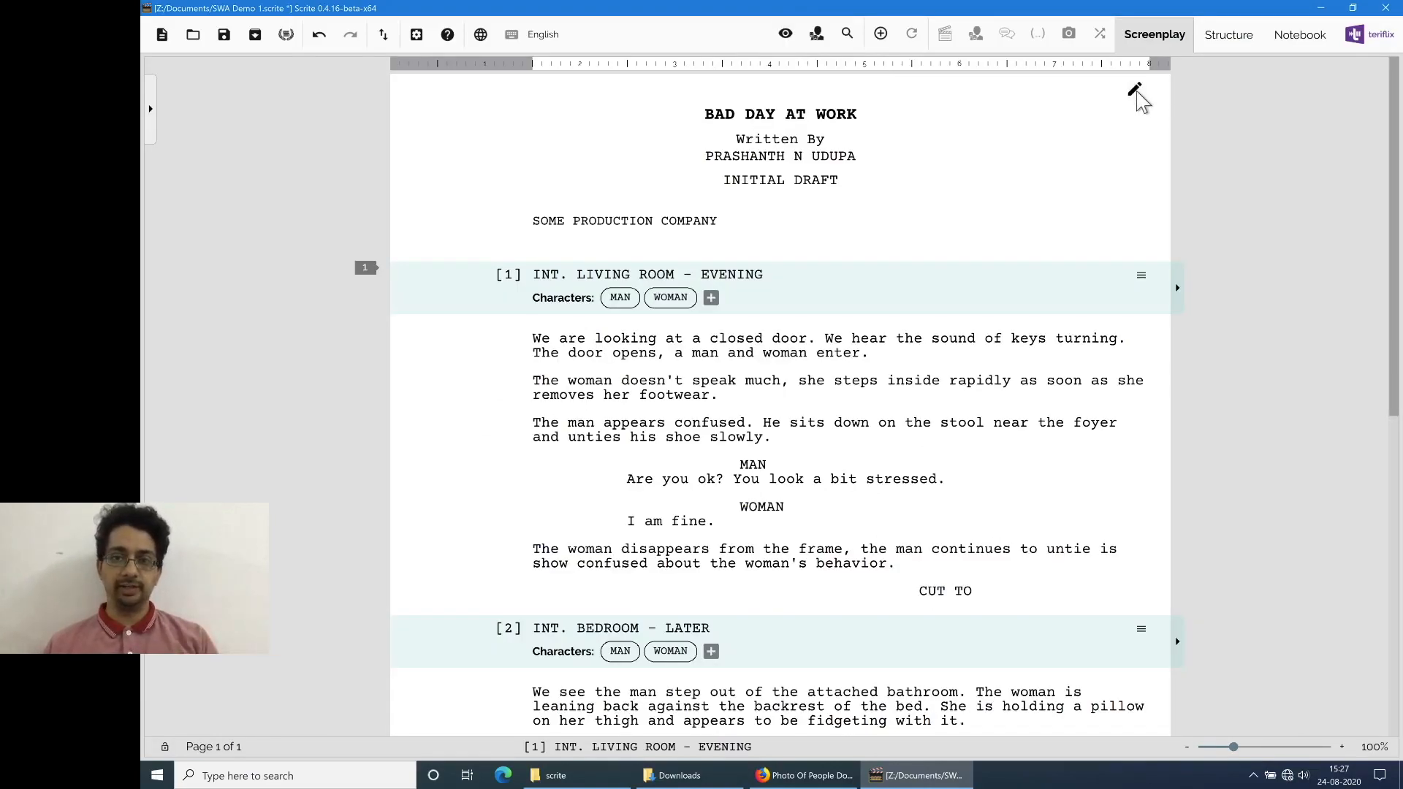
# Step: Set the photo of people working around a table as the title page's cover photo and preview the screenplay in print format
pyautogui.click(852, 190)
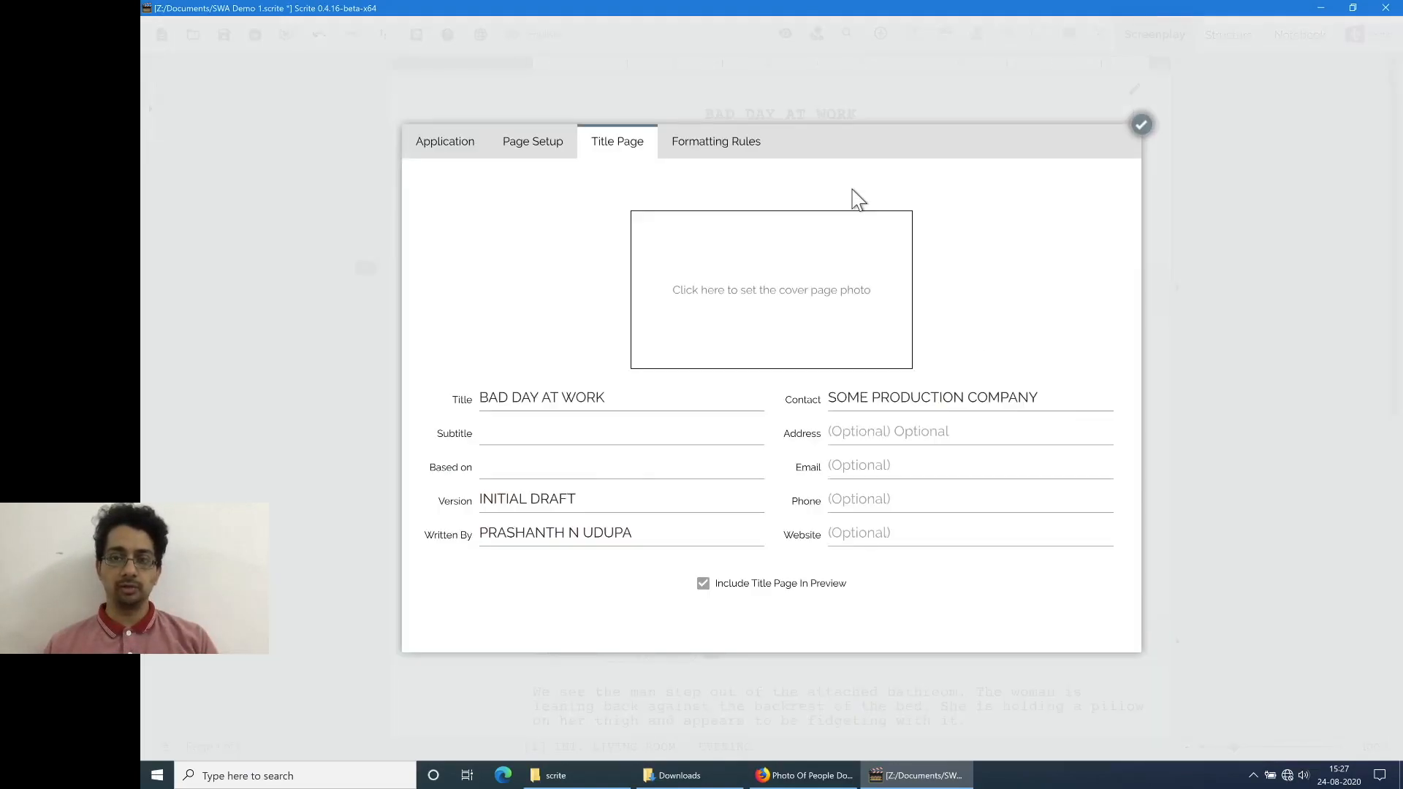
pyautogui.click(773, 321)
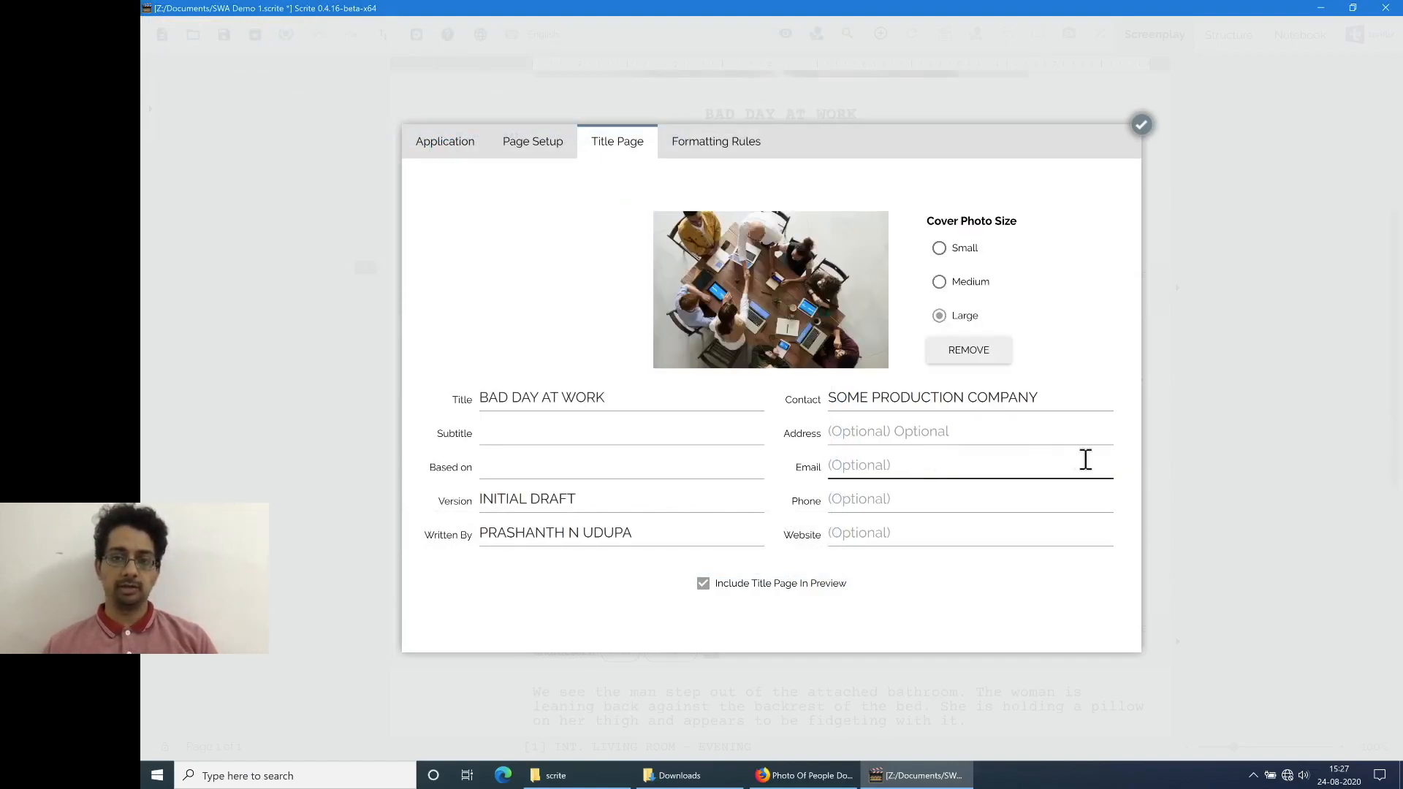
pyautogui.click(1141, 125)
pyautogui.moveTo(1394, 285); pyautogui.dragTo(1392, 143)
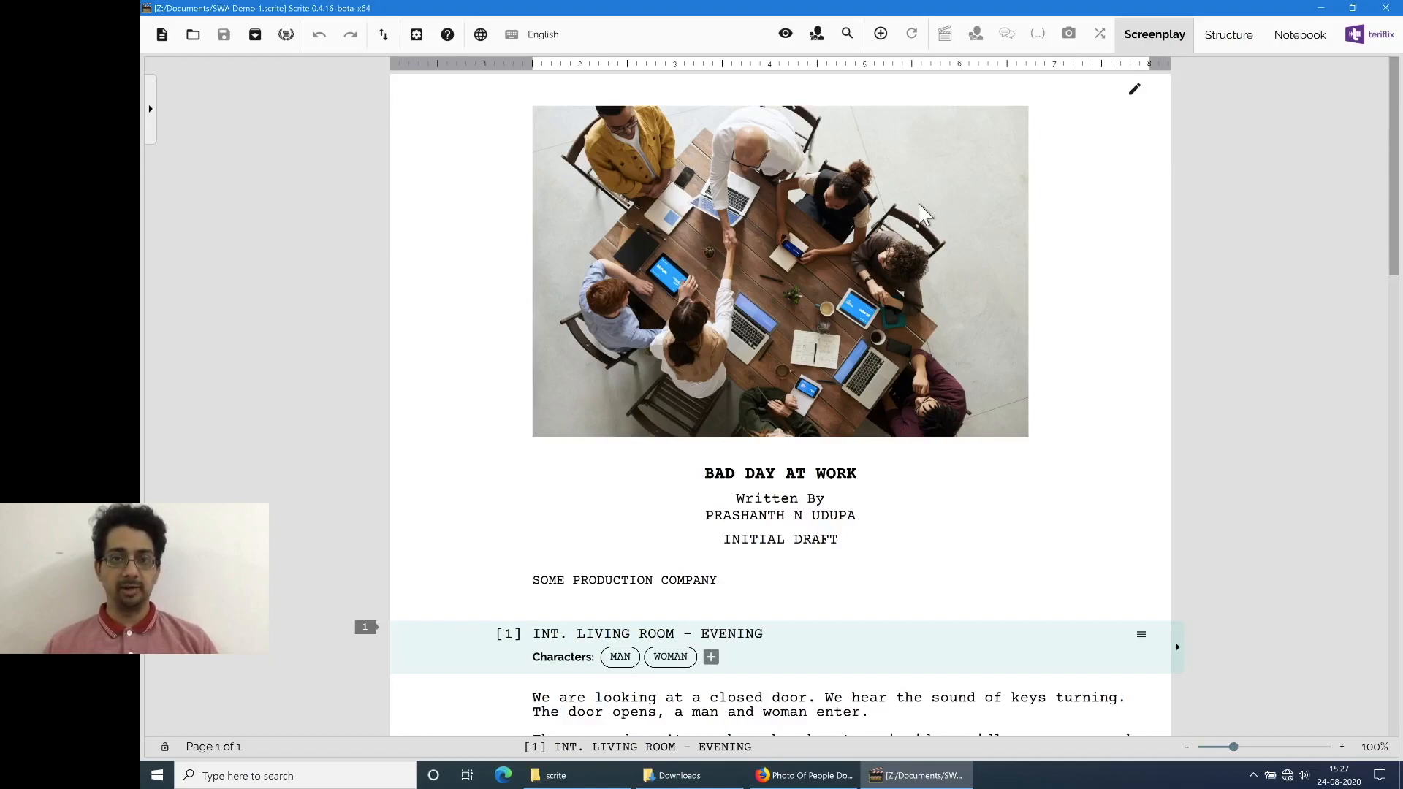
pyautogui.click(786, 33)
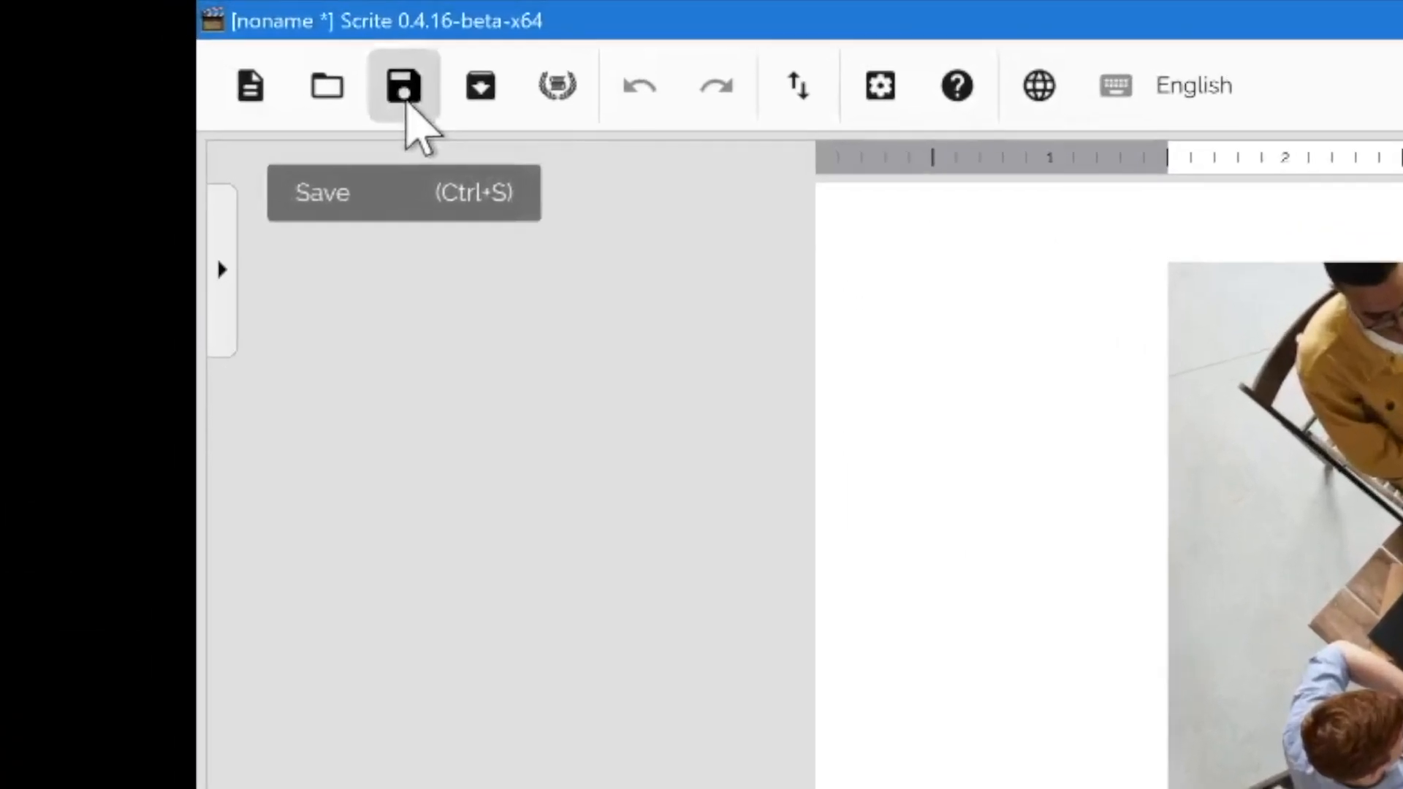
# Step: Save the screenplay in the Documents folder as "A Bad Day At Work"
pyautogui.click(224, 37)
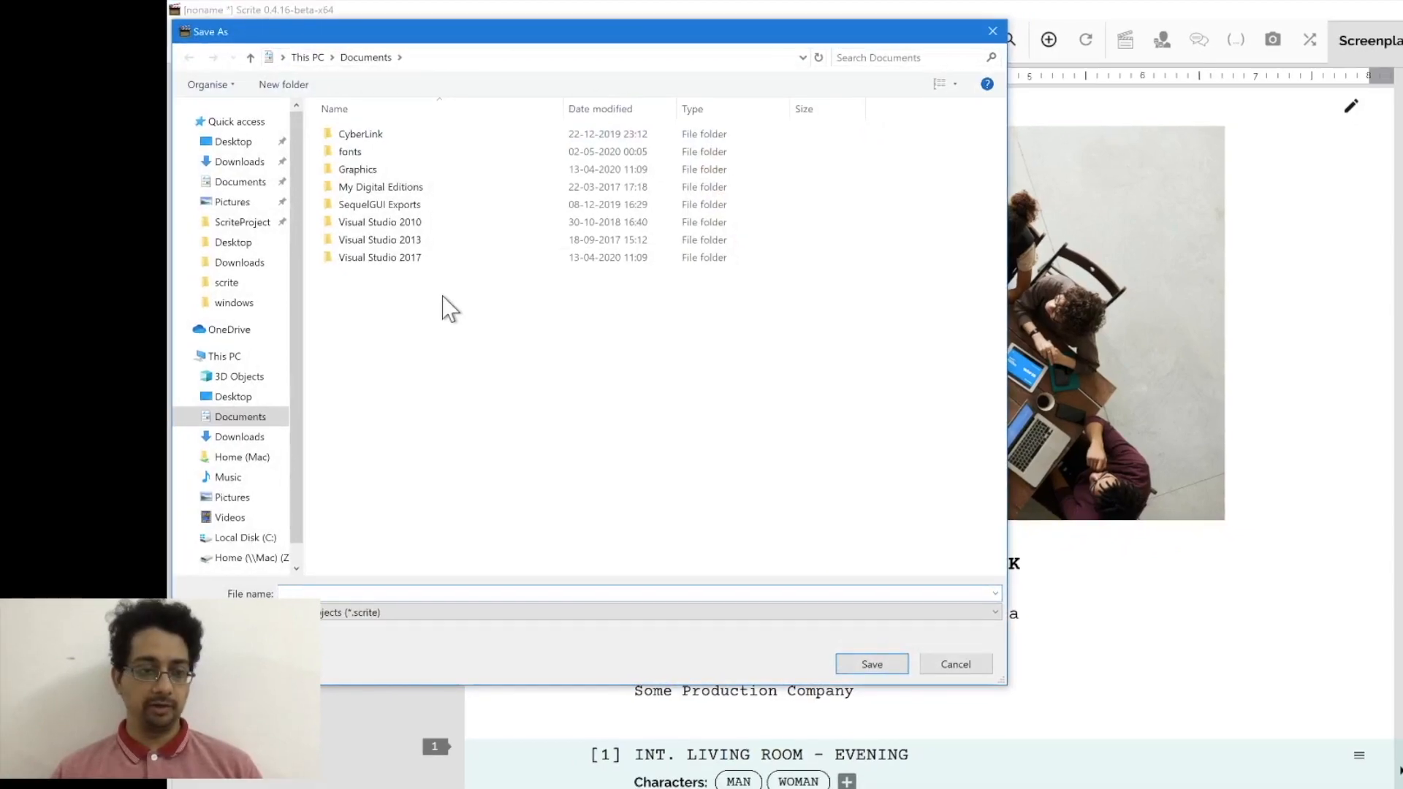
pyautogui.write('A Bad Day At Work')
pyautogui.click(840, 664)
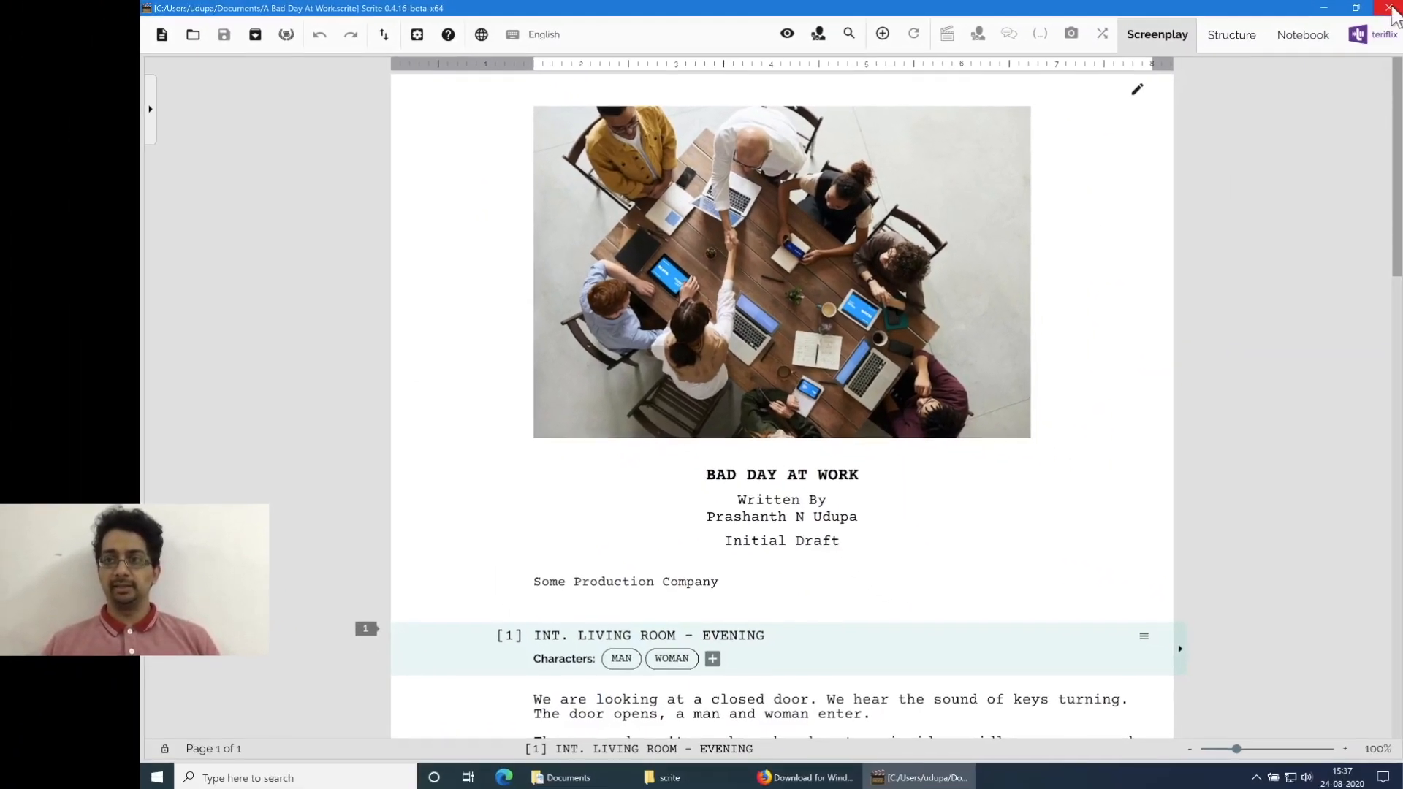
# Step: Close Scrite, reopen A Bad Day At Work.scrite from the Documents folder and look through its scenes
pyautogui.click(1390, 9)
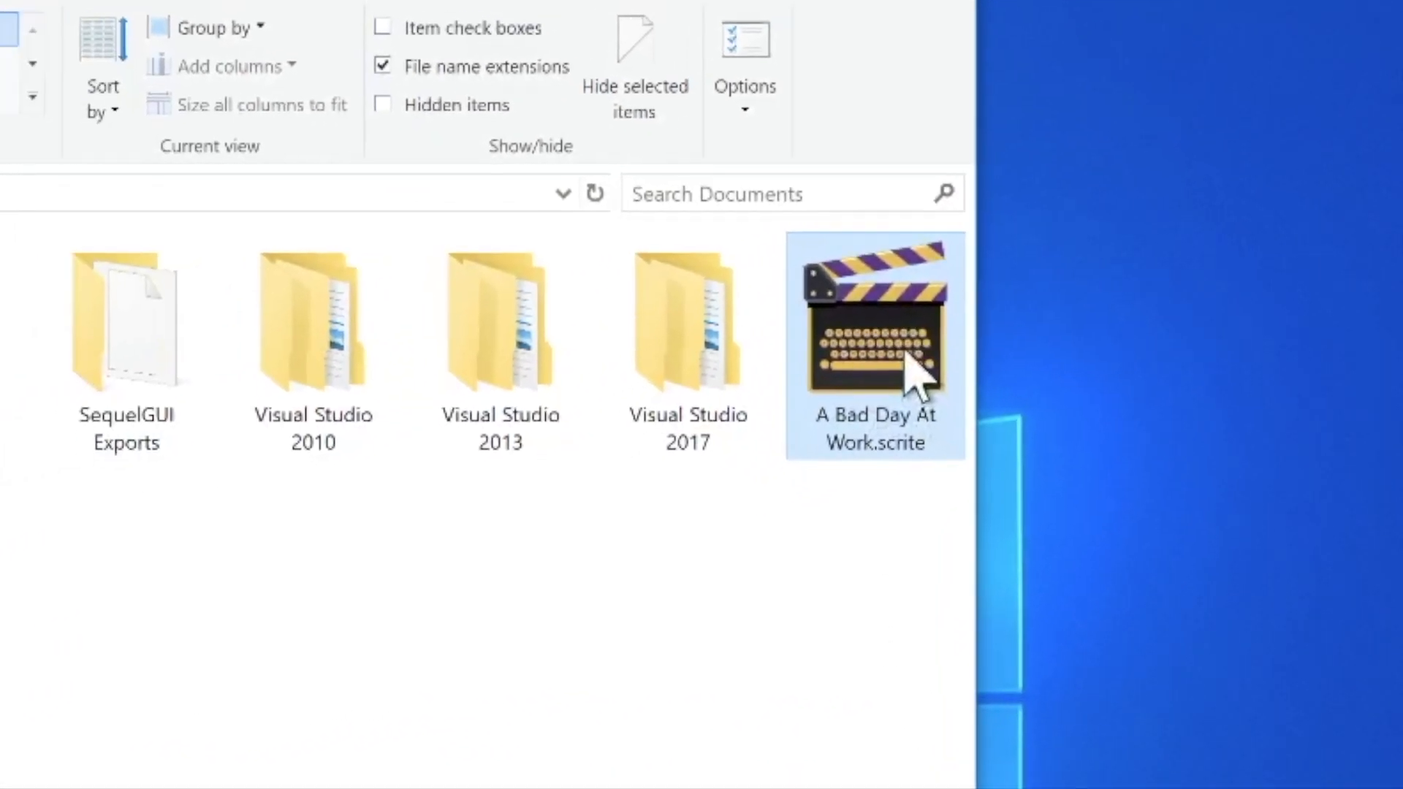
pyautogui.doubleClick(1022, 294)
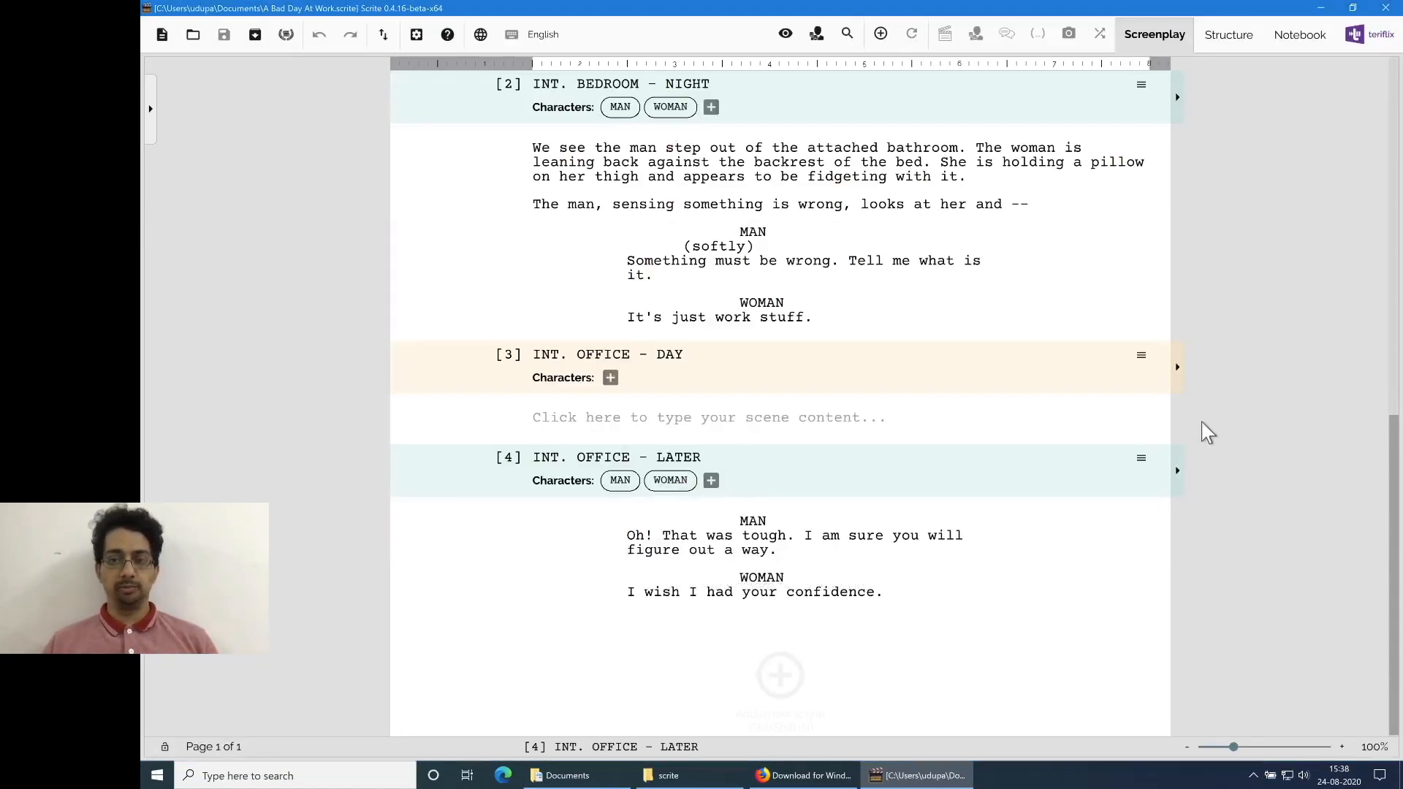
pyautogui.moveTo(1392, 467); pyautogui.dragTo(1400, 121)
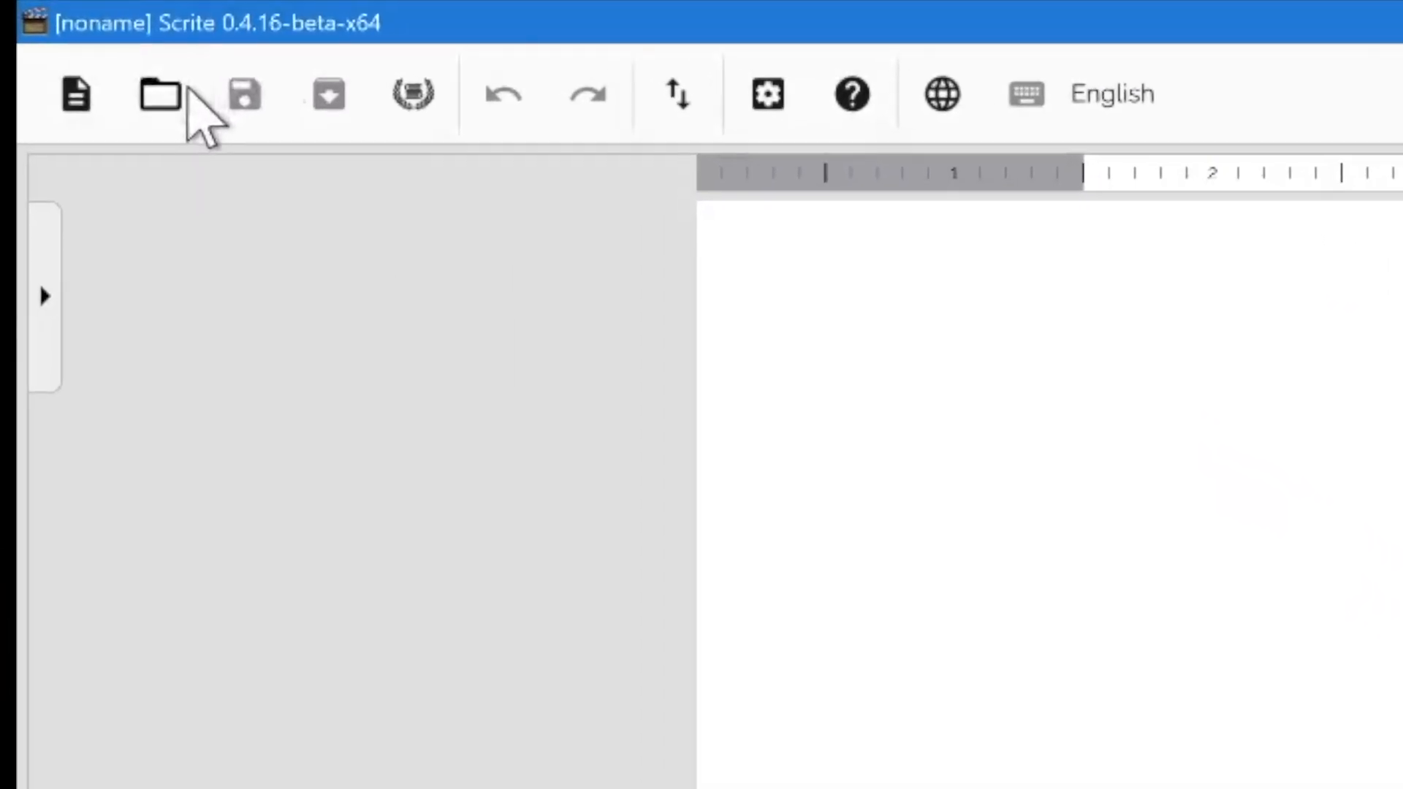
# Step: Open A Bad Day At Work from the recent files and start saving it as a separate file
pyautogui.click(183, 91)
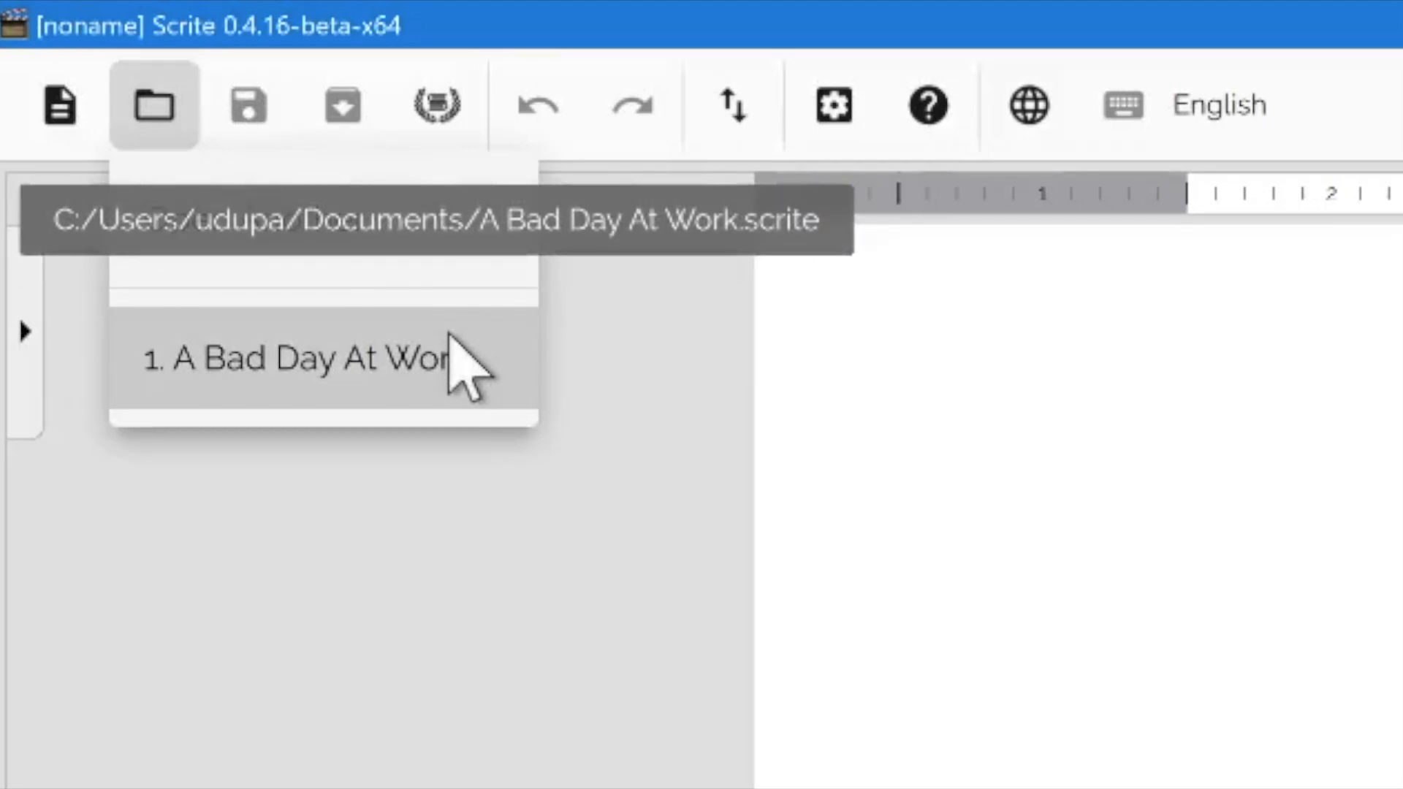
pyautogui.click(451, 344)
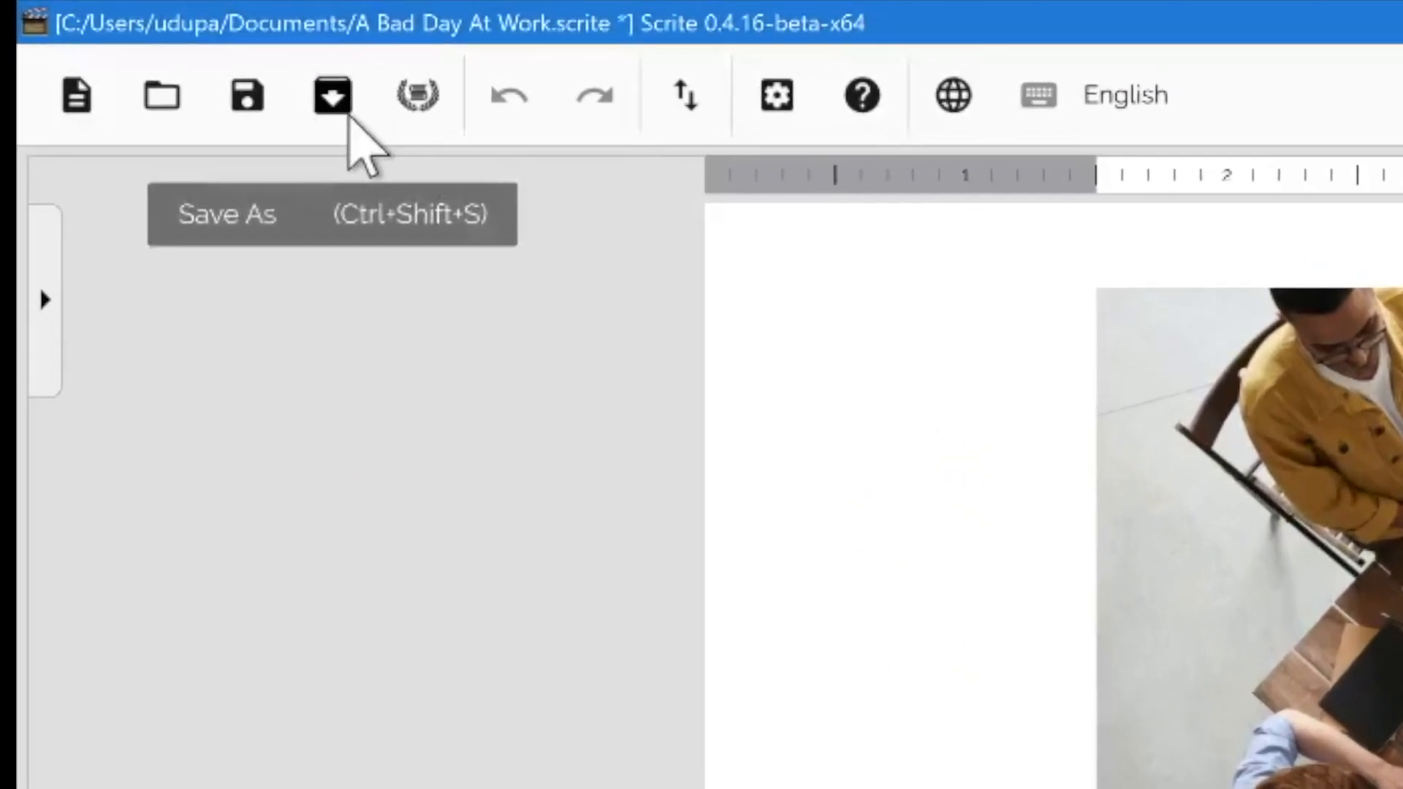
pyautogui.click(265, 45)
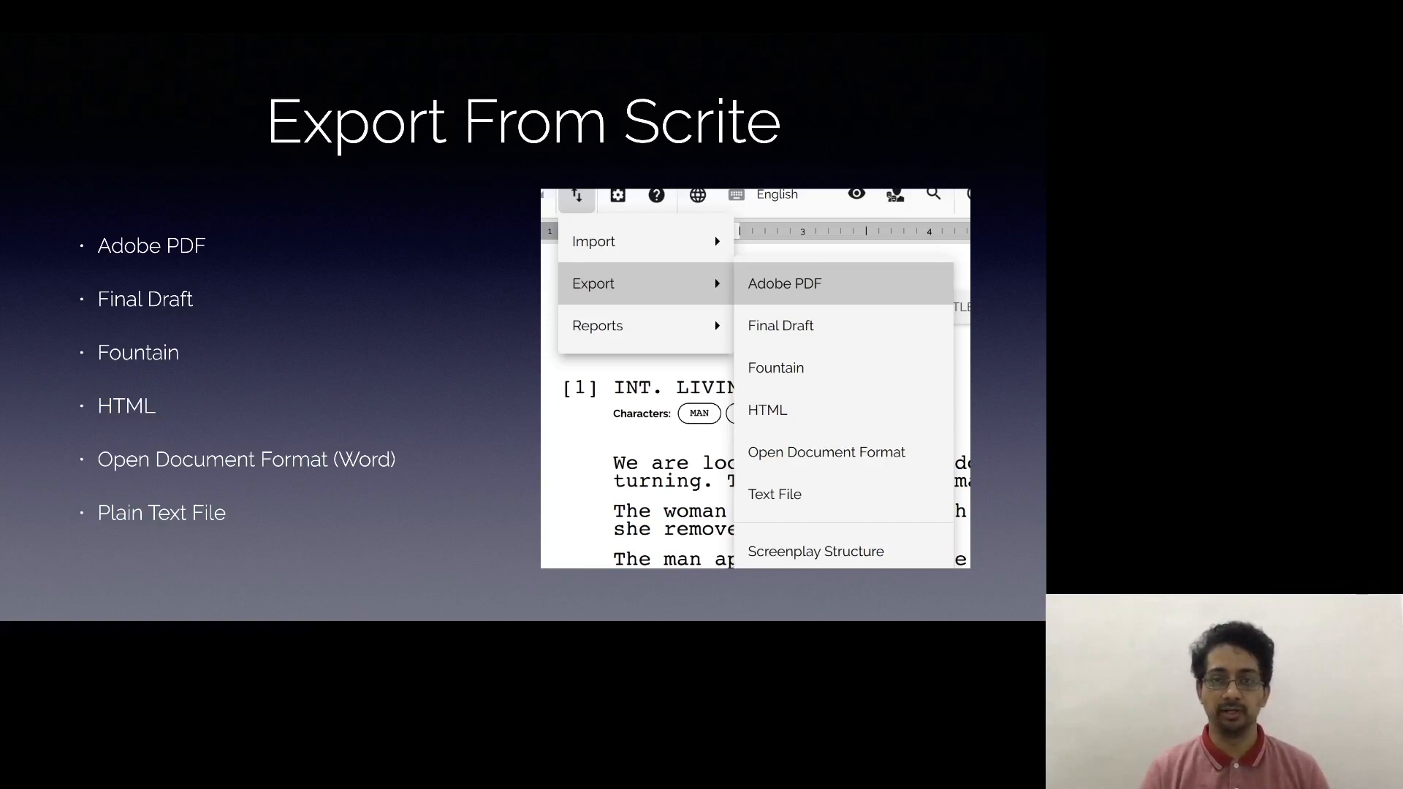
pyautogui.press('Right')
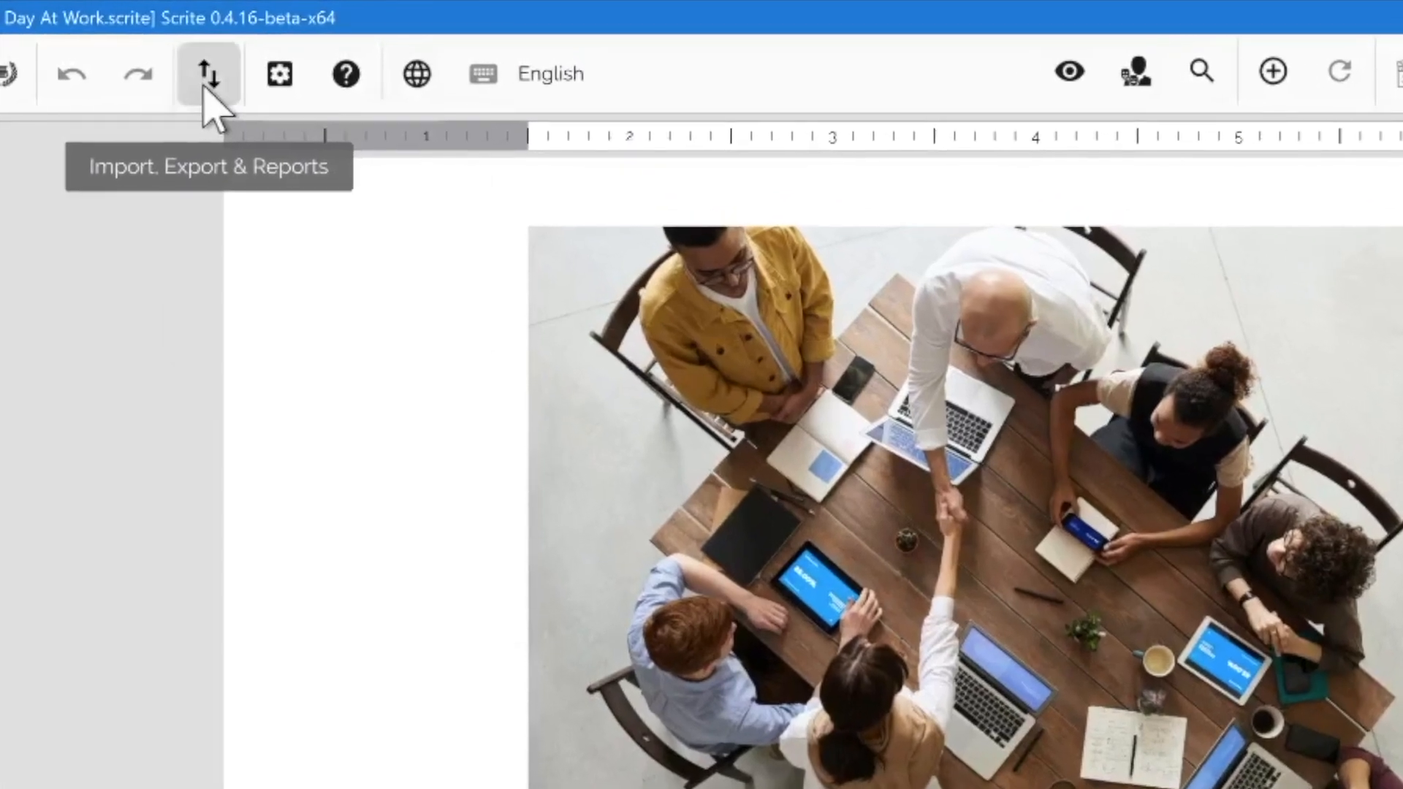
# Step: Export the screenplay to Adobe PDF with the default file name and options
pyautogui.click(279, 62)
pyautogui.moveTo(302, 179)
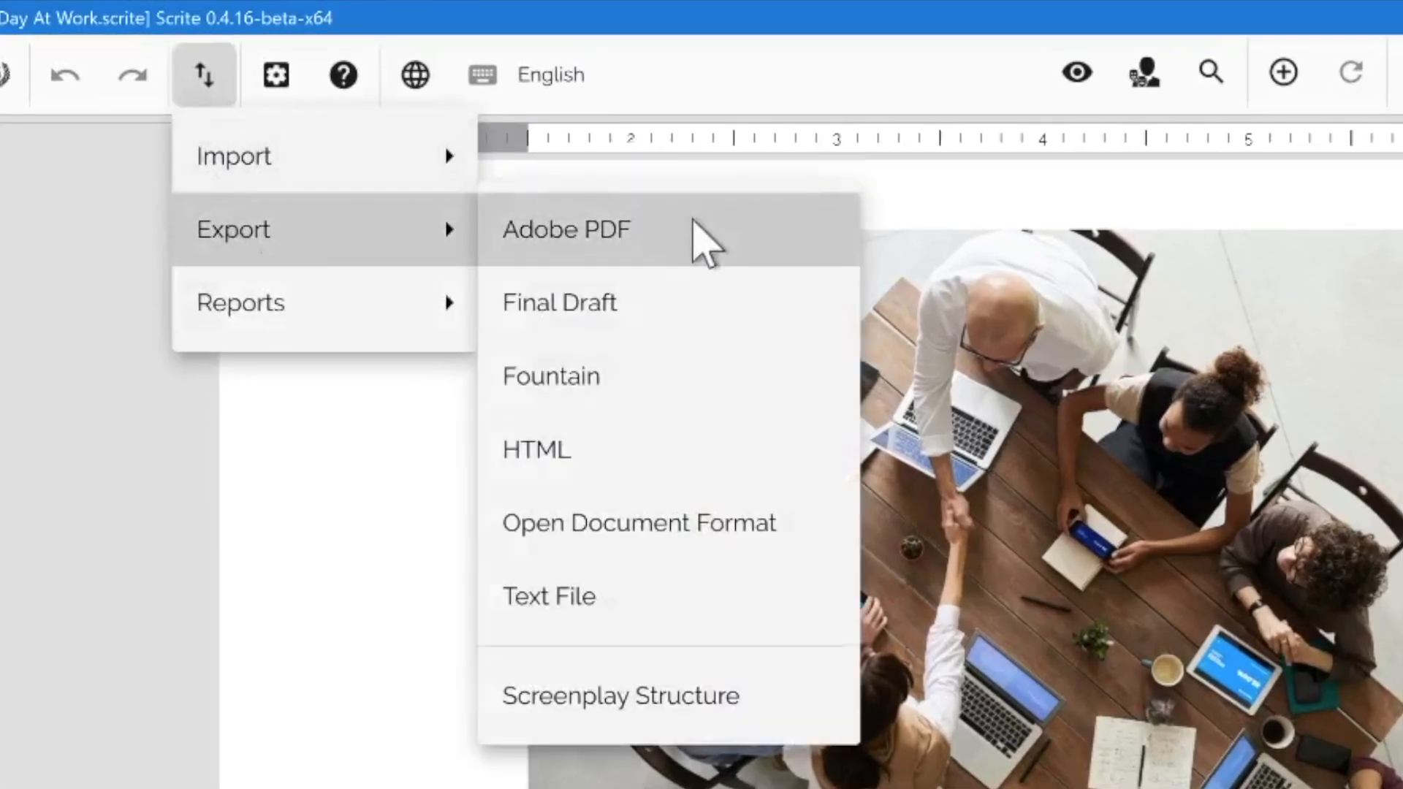
pyautogui.click(698, 234)
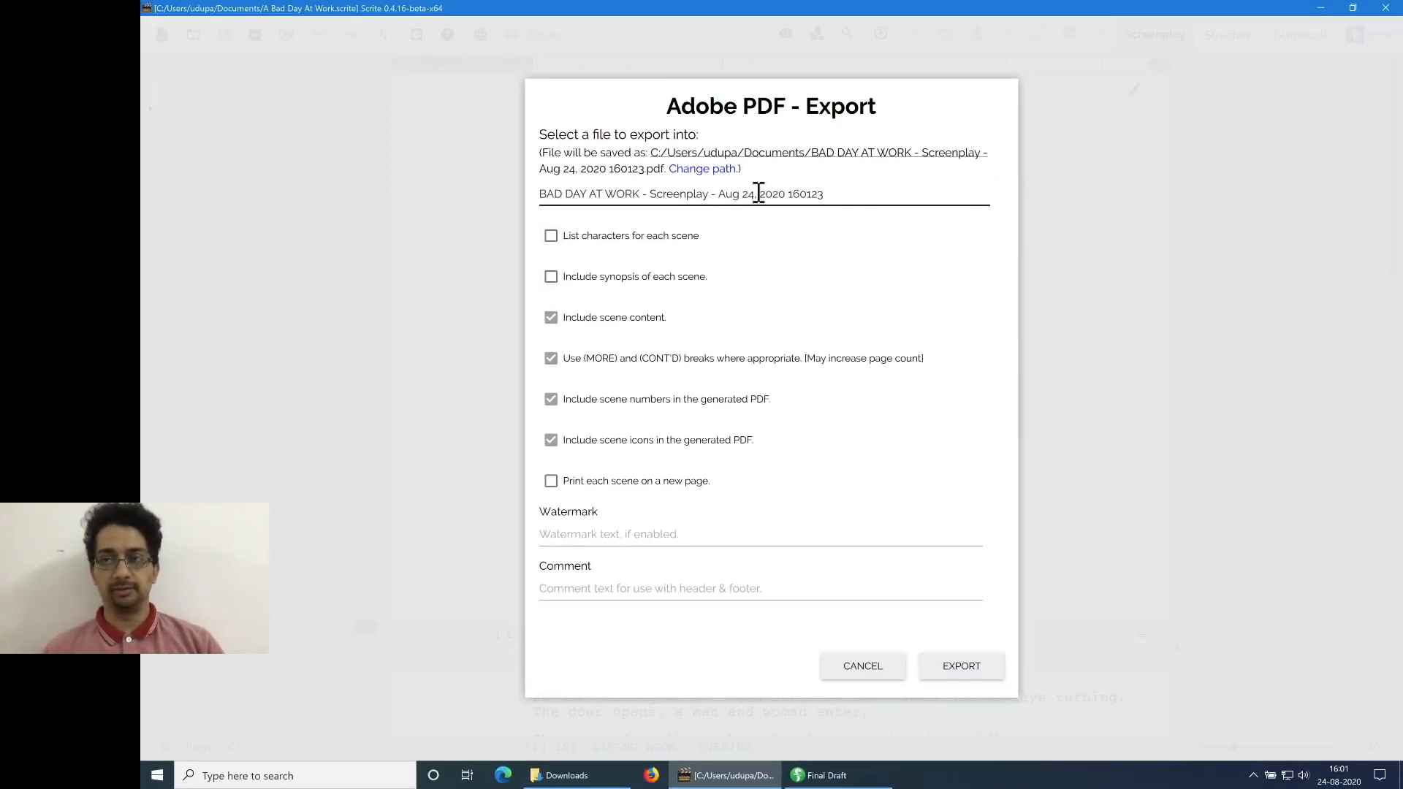
pyautogui.click(938, 663)
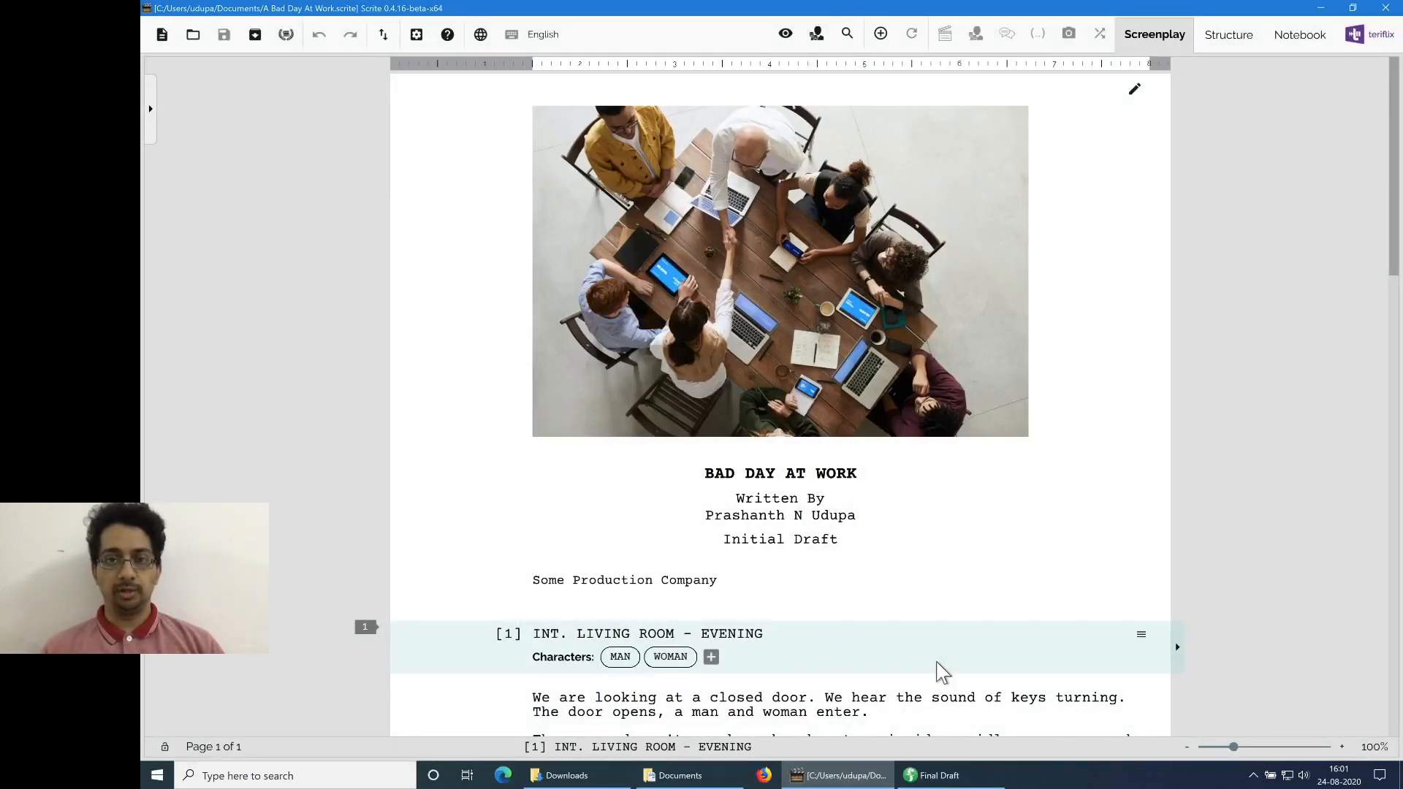
# Step: Open the exported BAD DAY AT WORK PDF from the Documents folder in Adobe Acrobat Reader DC and look through its pages
pyautogui.click(676, 778)
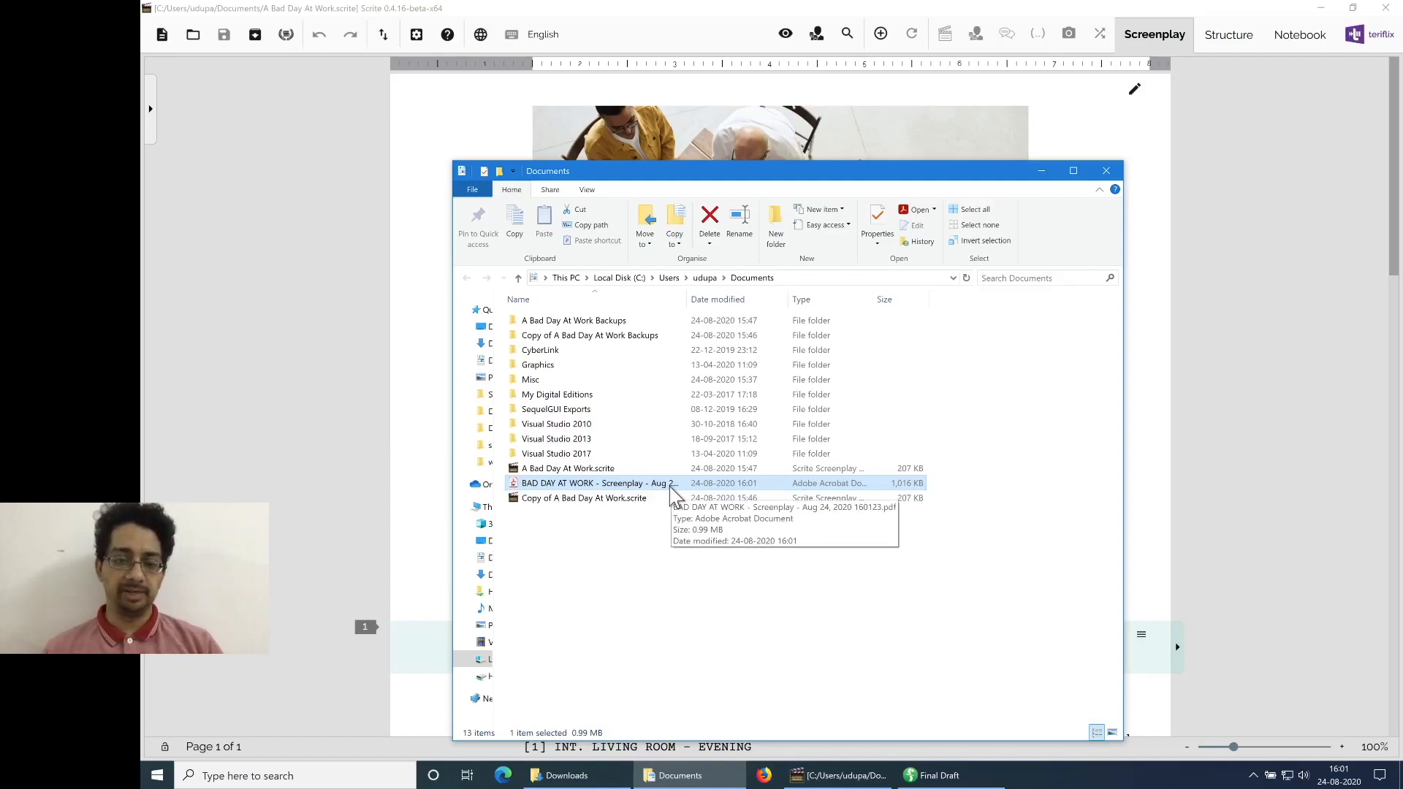
pyautogui.rightClick(626, 484)
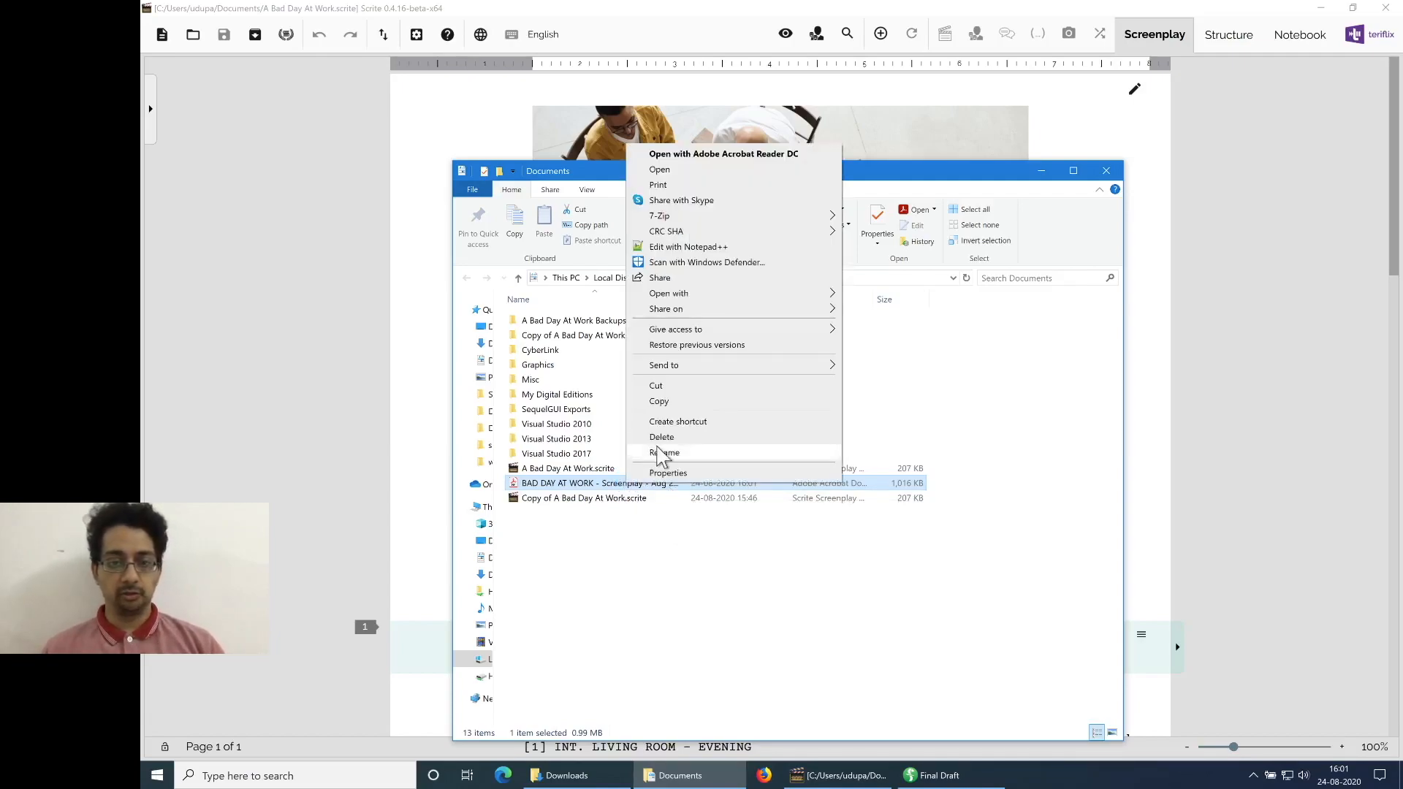
pyautogui.click(675, 154)
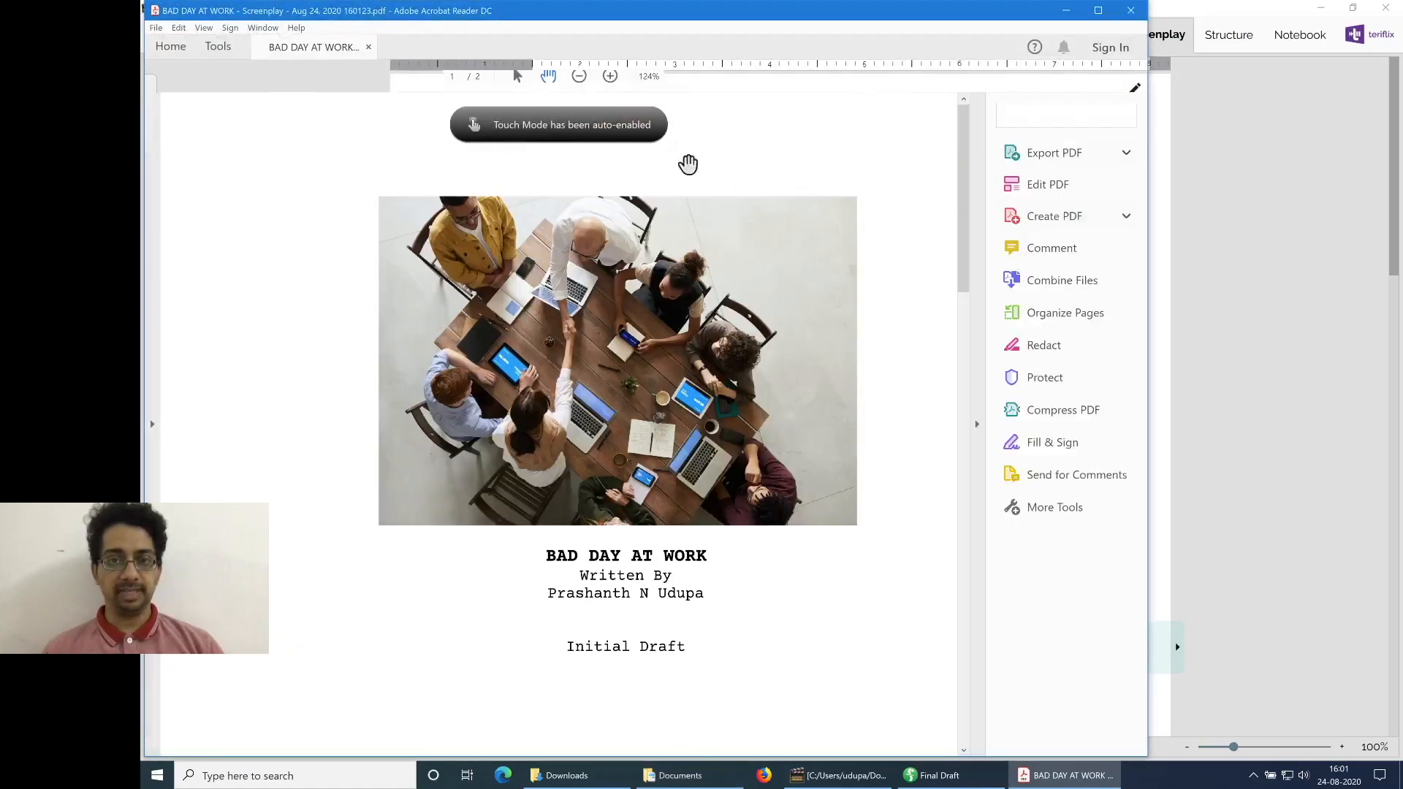
pyautogui.moveTo(963, 212); pyautogui.dragTo(963, 692)
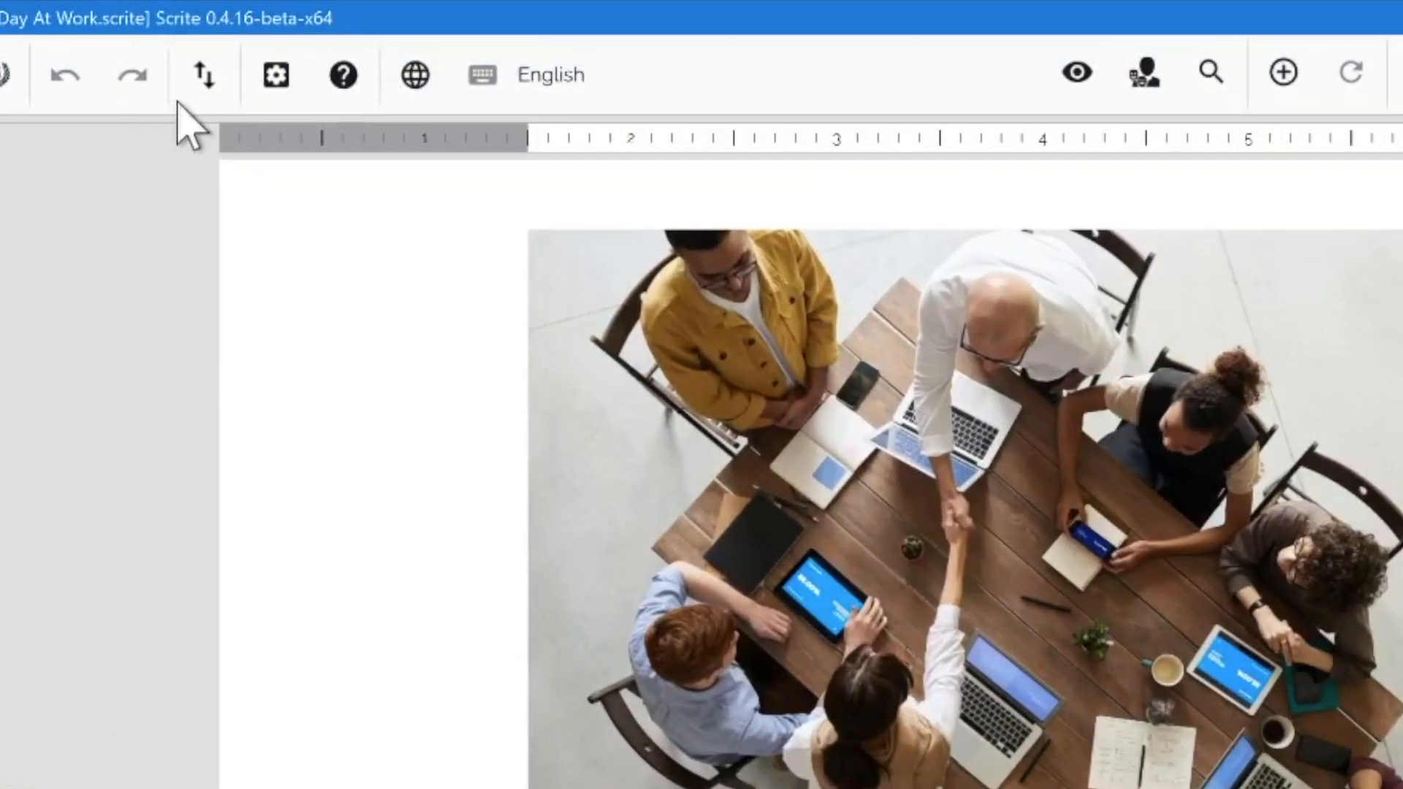
# Step: Export the screenplay to Final Draft format with the default file name, leaving different-language text fragments unmarked
pyautogui.click(296, 67)
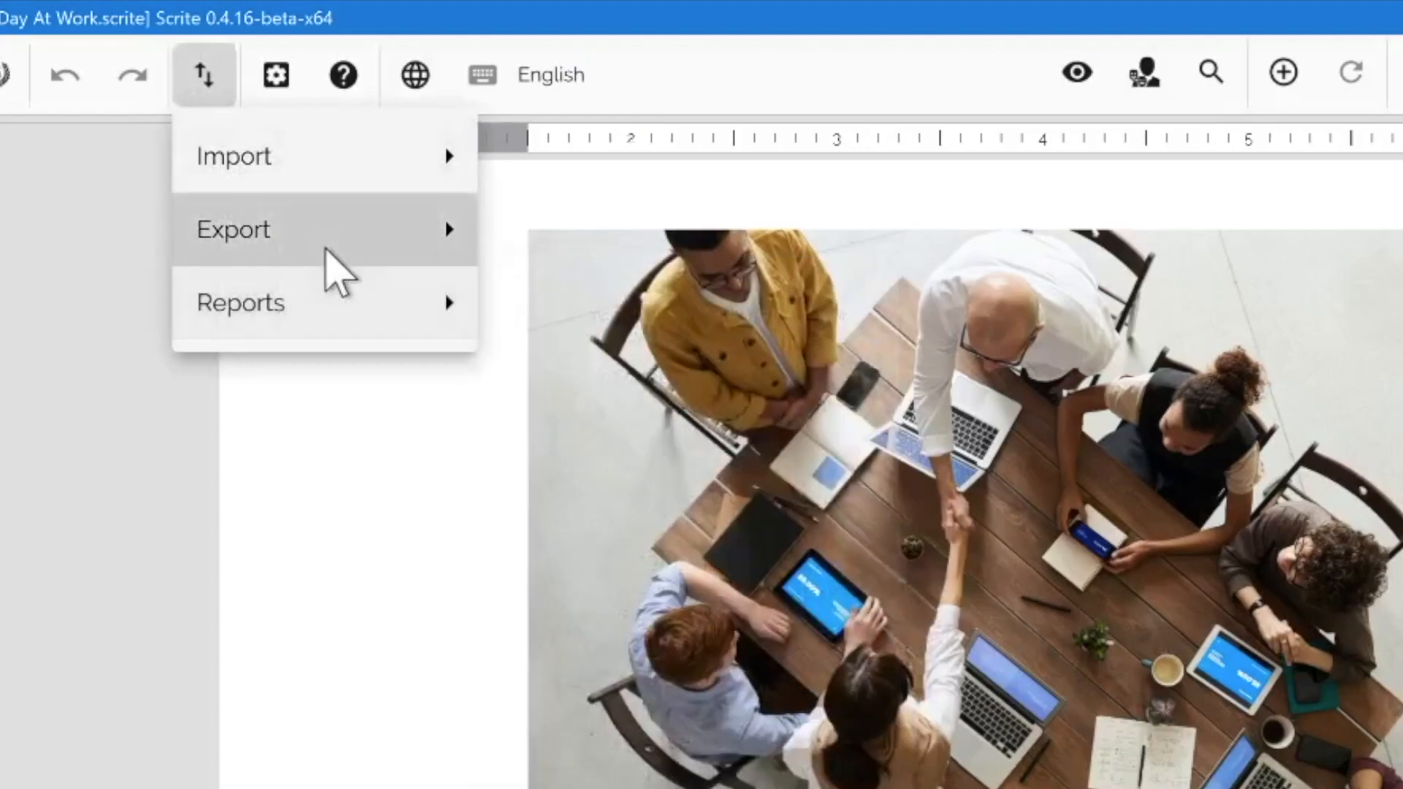
pyautogui.moveTo(344, 270)
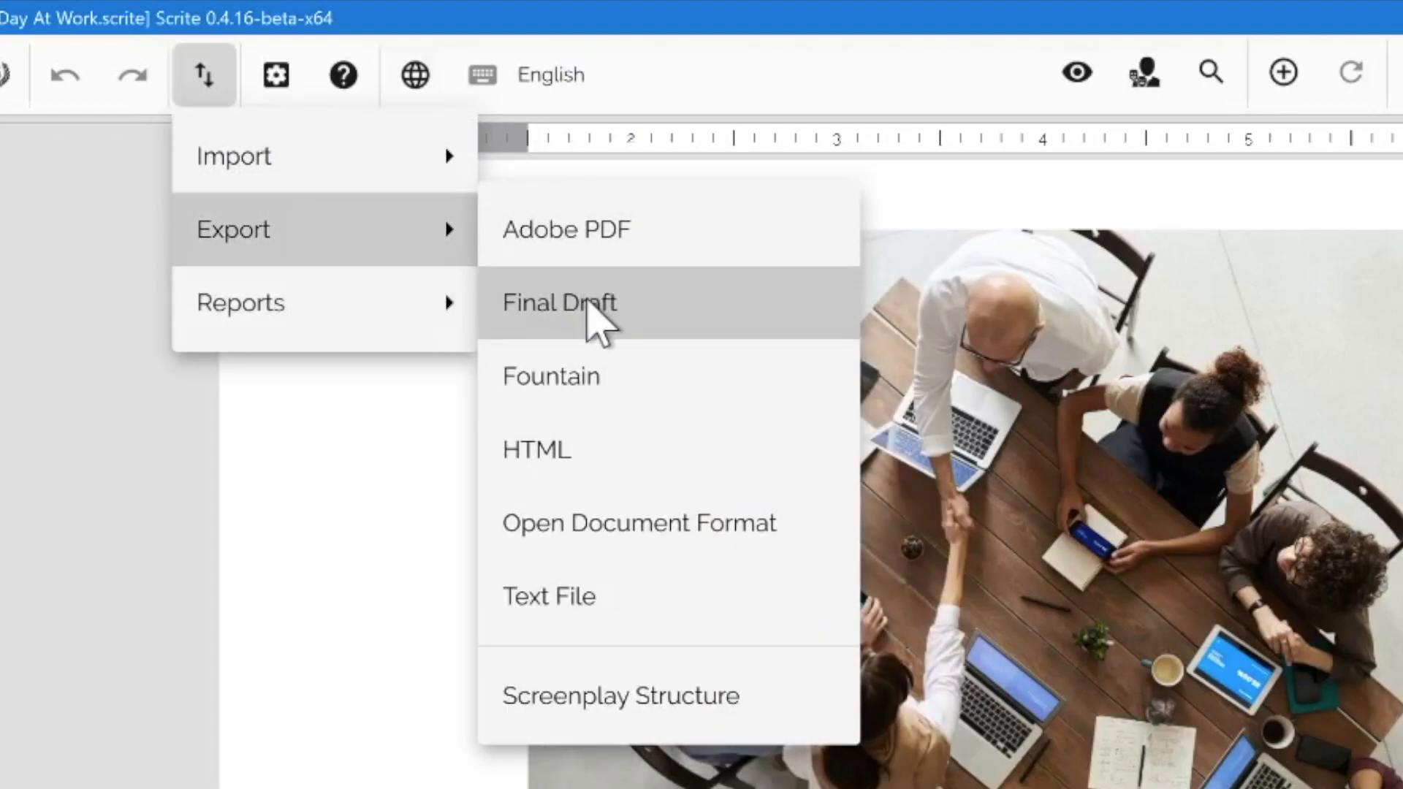
pyautogui.click(587, 304)
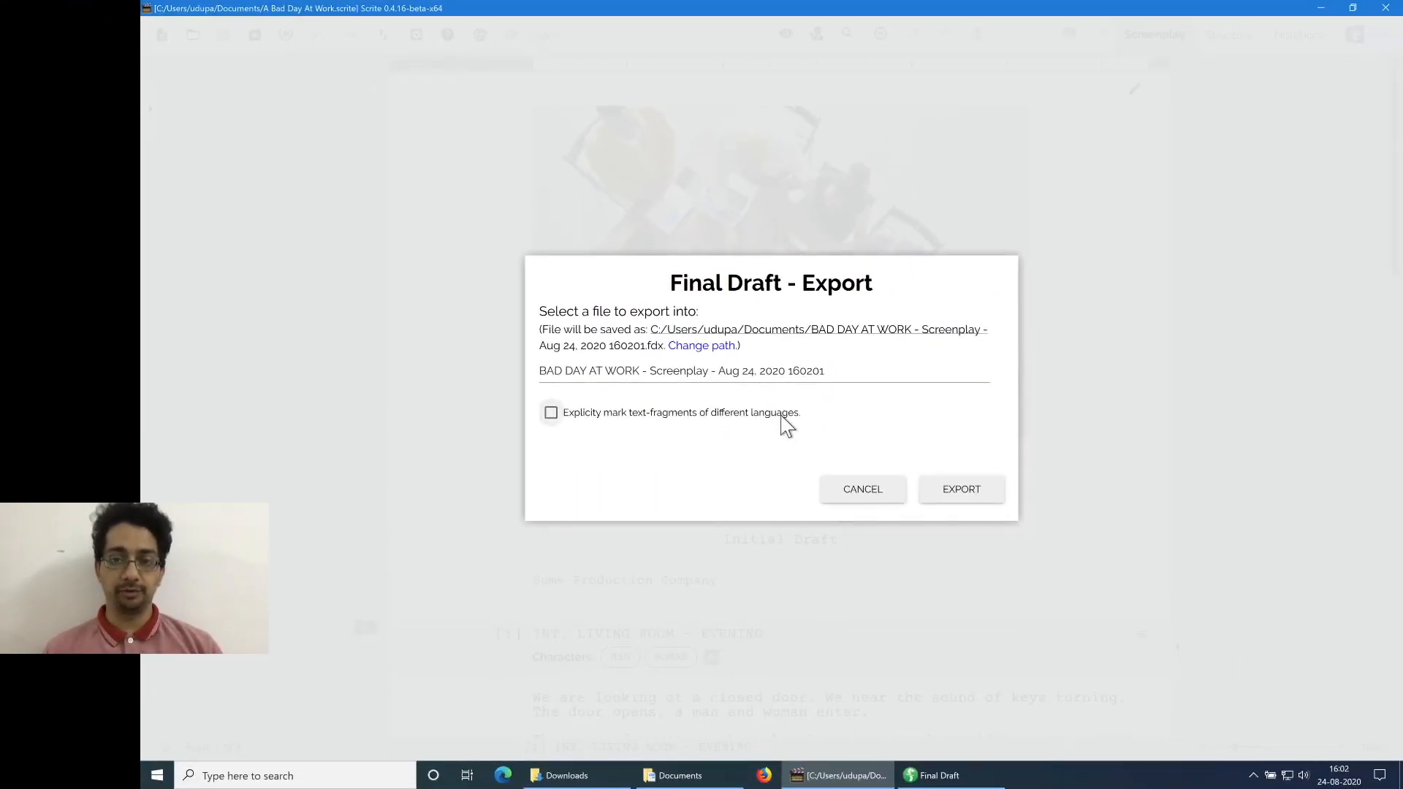
pyautogui.click(954, 490)
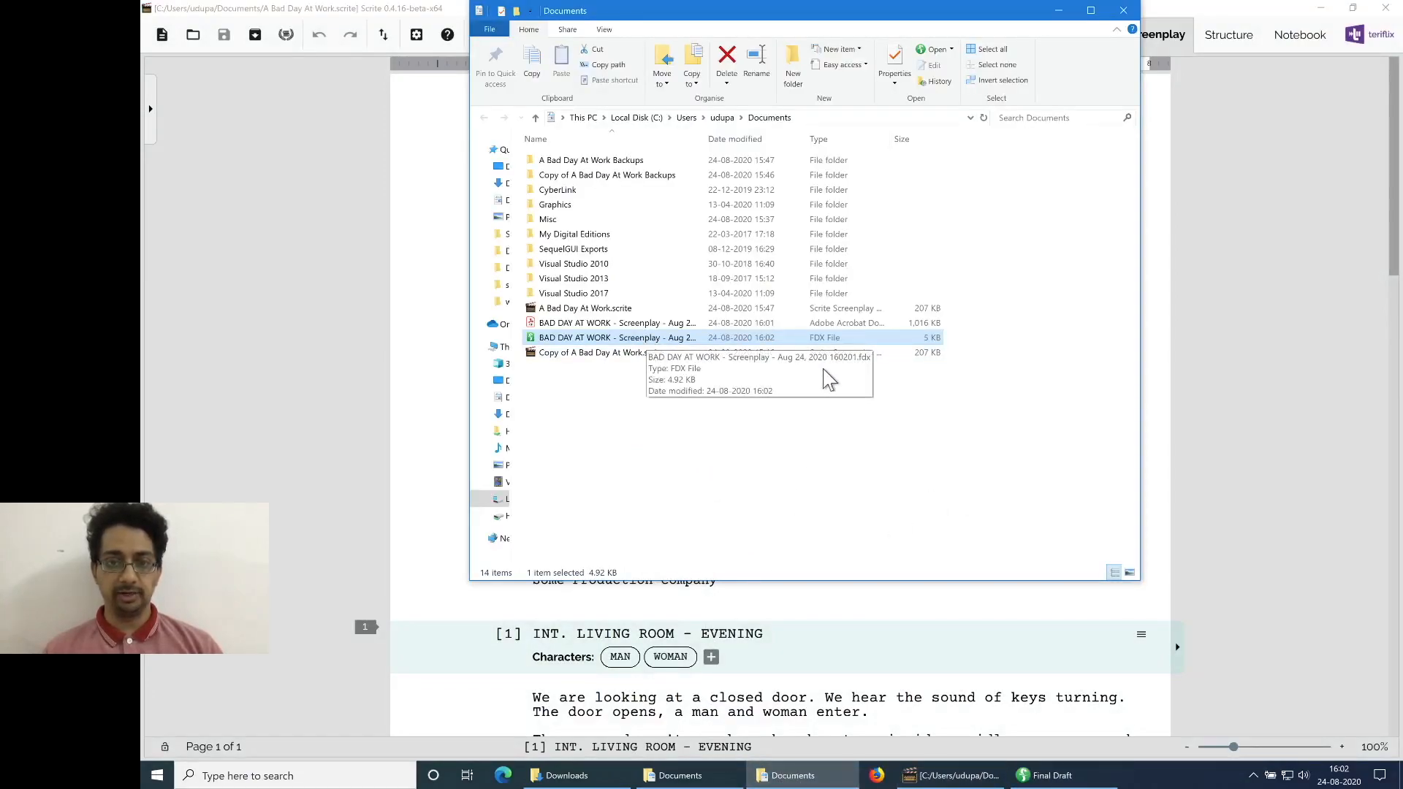
# Step: Open the exported BAD DAY AT WORK FDX file in Final Draft, maximize its document window and read through it
pyautogui.doubleClick(826, 342)
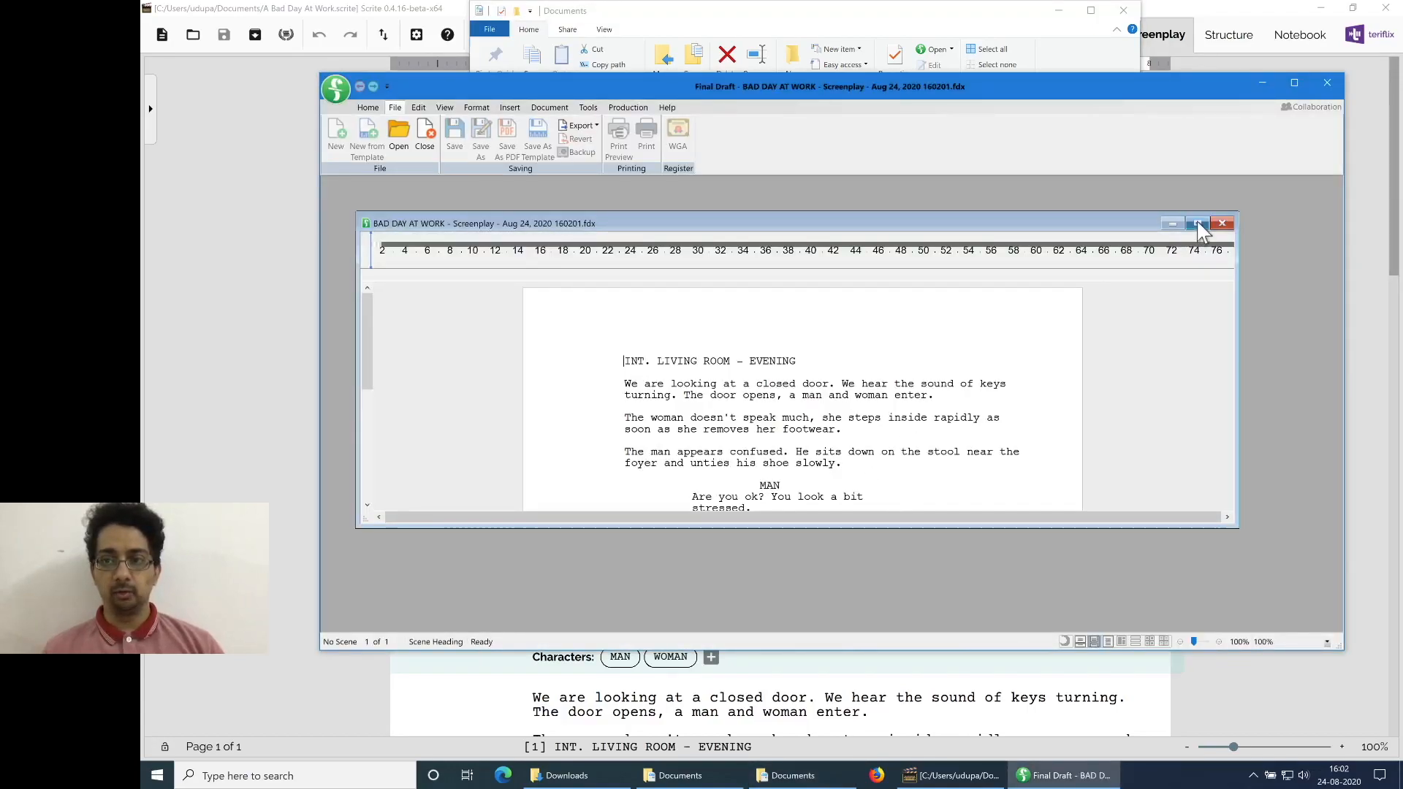
pyautogui.click(1197, 224)
pyautogui.scroll(-6, 1008, 424)
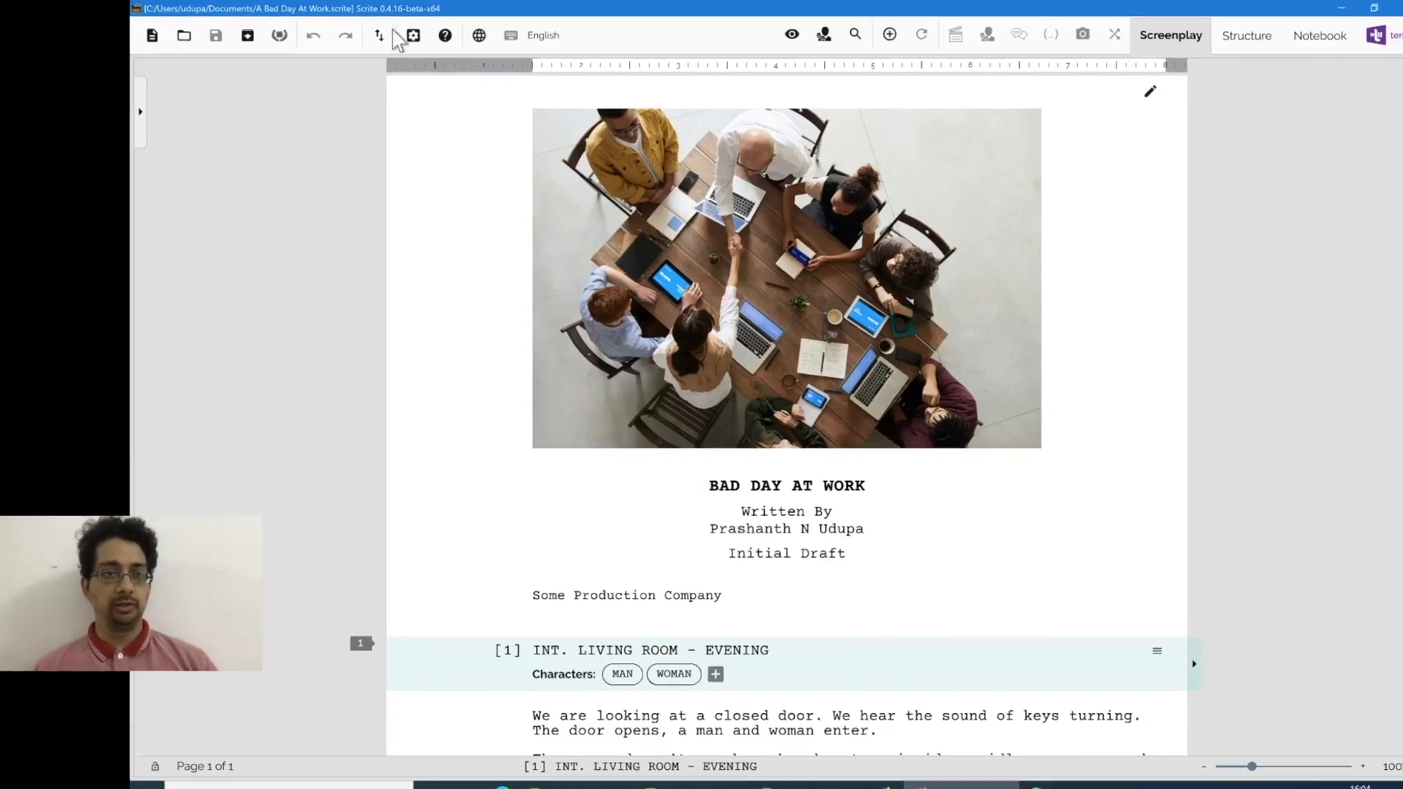
# Step: Export the screenplay to Open Document Format with the default file name, including only the scene content
pyautogui.click(379, 34)
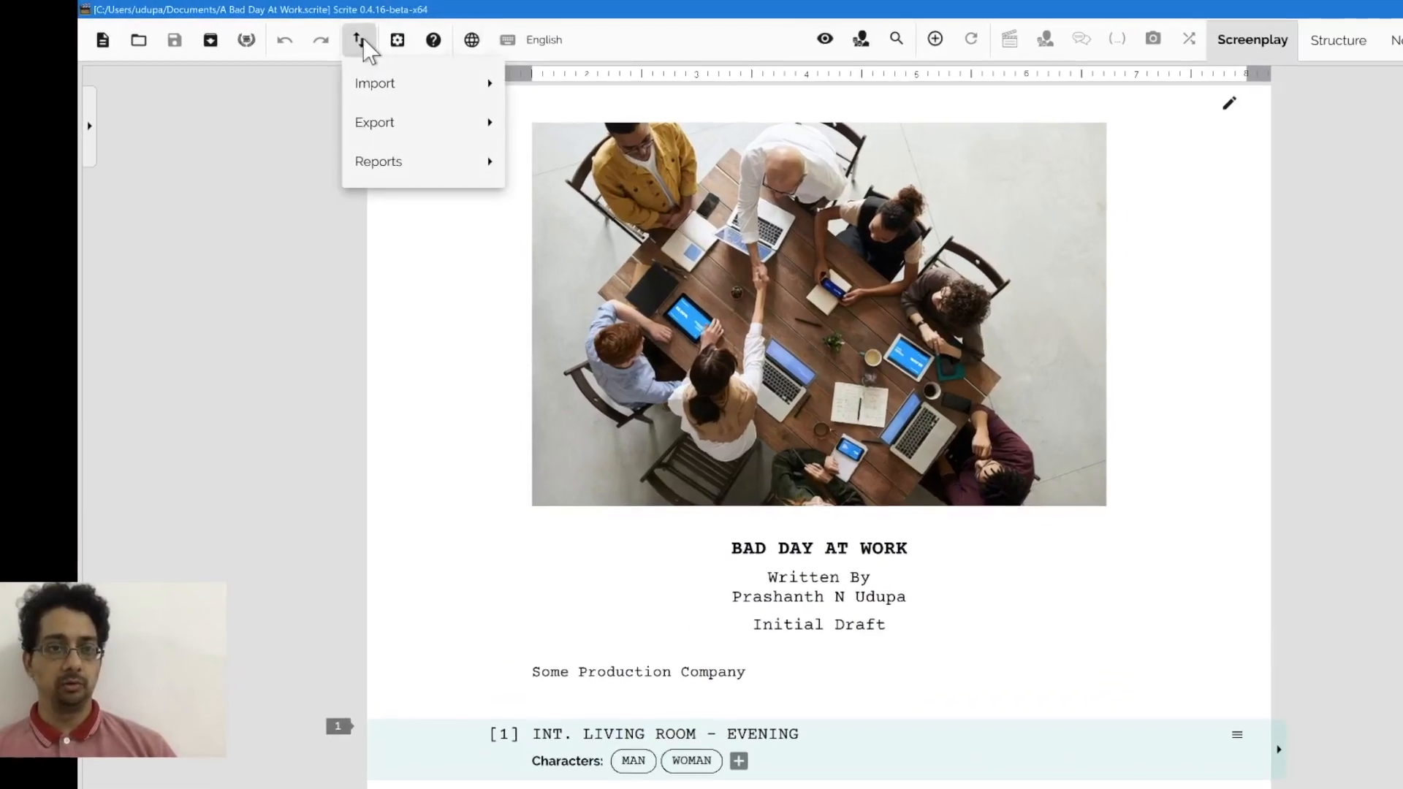
pyautogui.moveTo(402, 107)
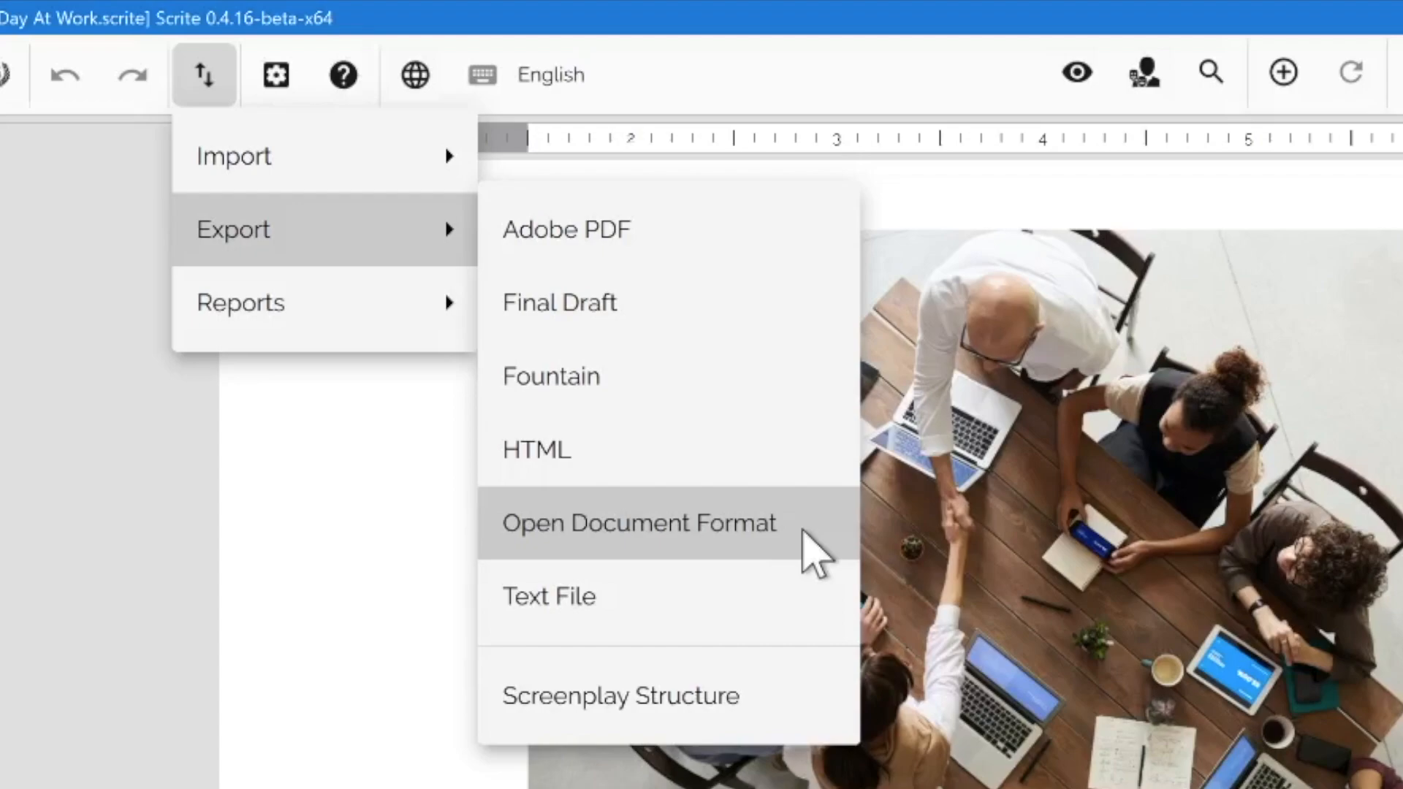
pyautogui.click(802, 531)
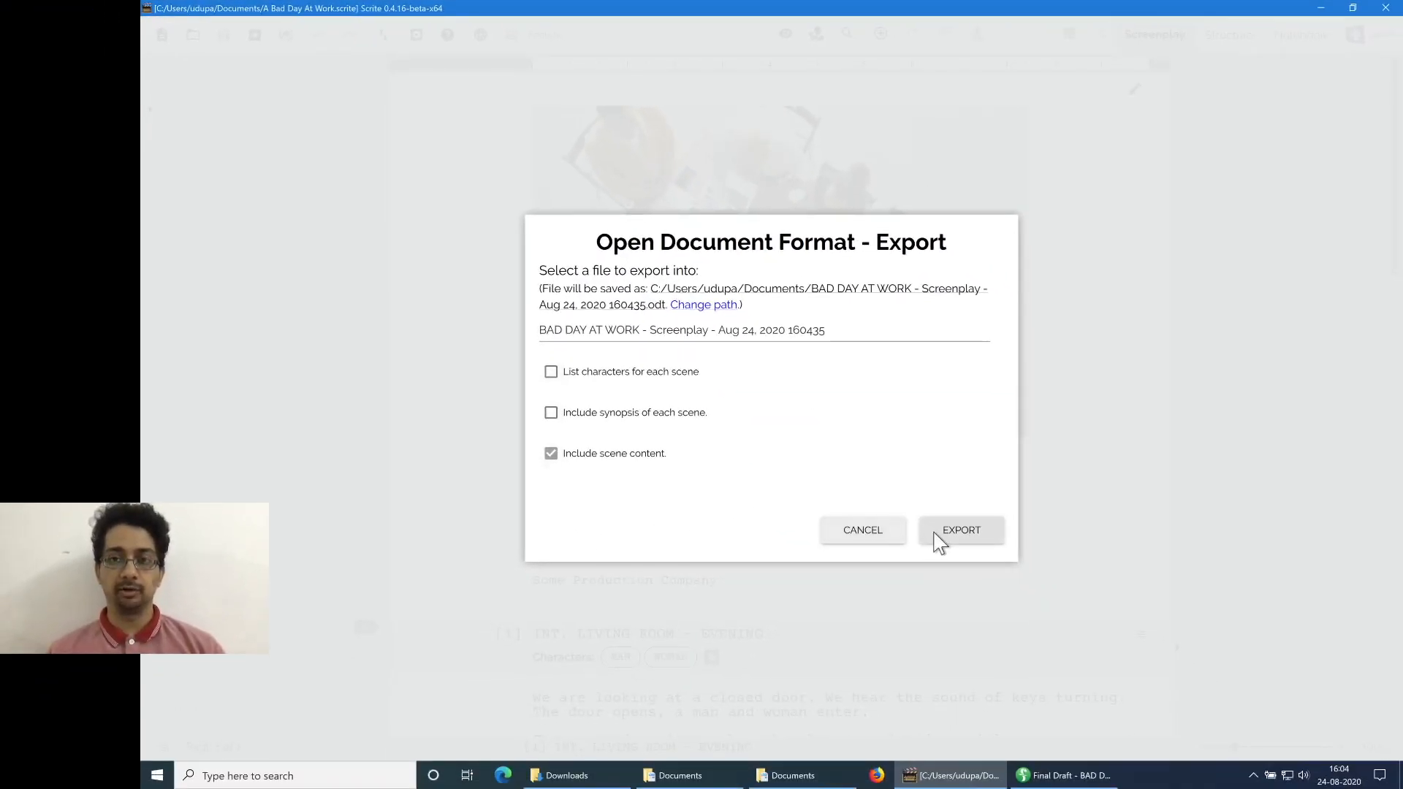
pyautogui.click(941, 540)
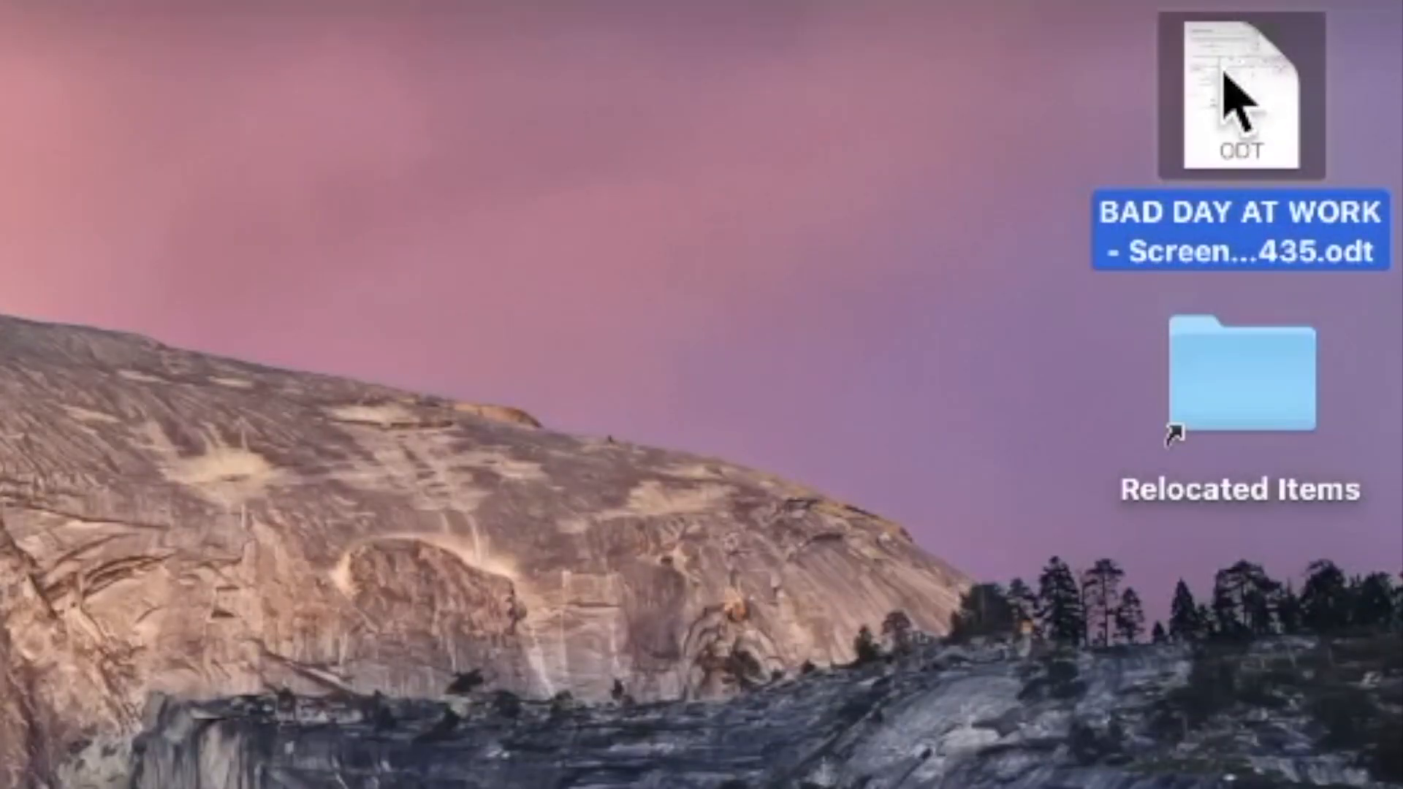
# Step: Open the exported BAD DAY AT WORK ODT file from the Mac desktop in Microsoft Word
pyautogui.rightClick(1242, 87)
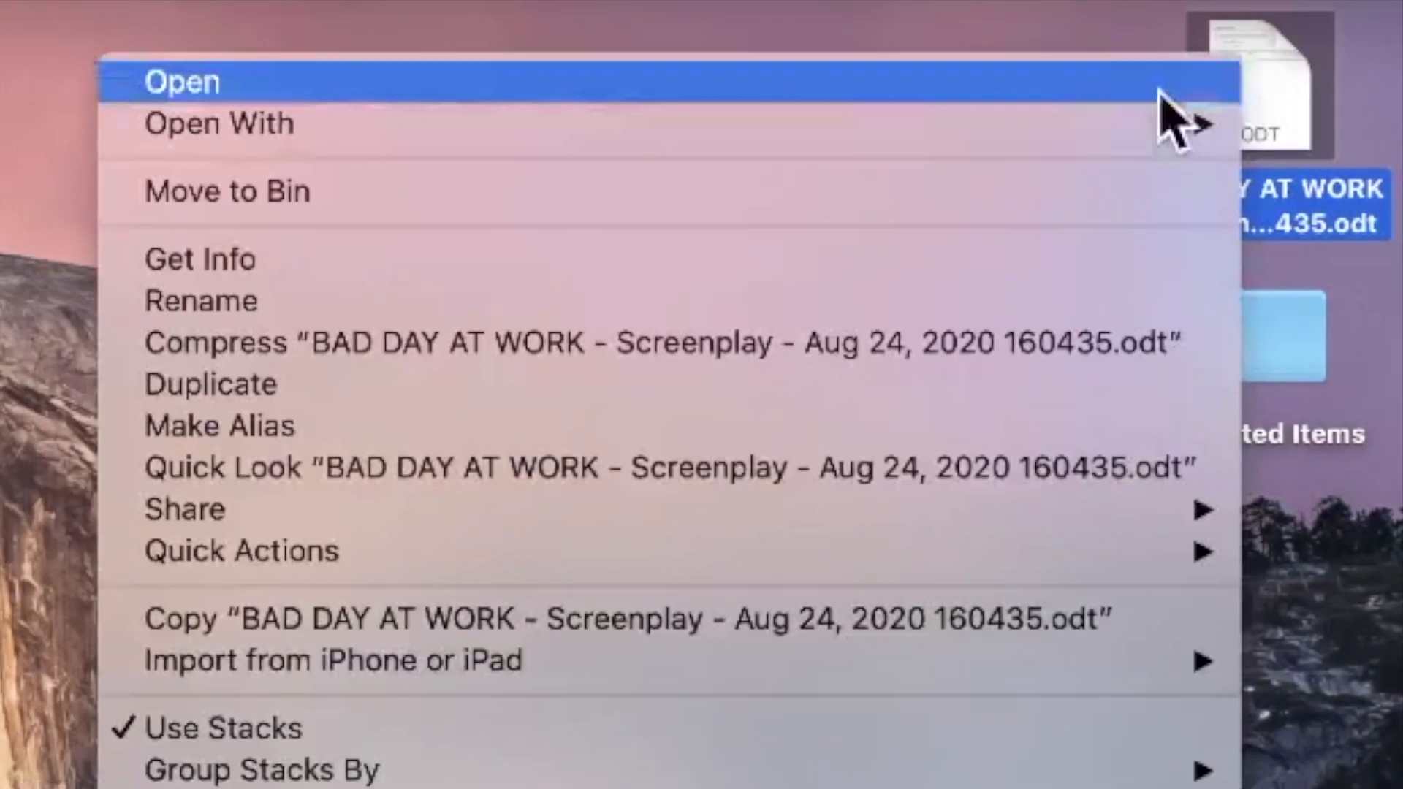
pyautogui.moveTo(1033, 141)
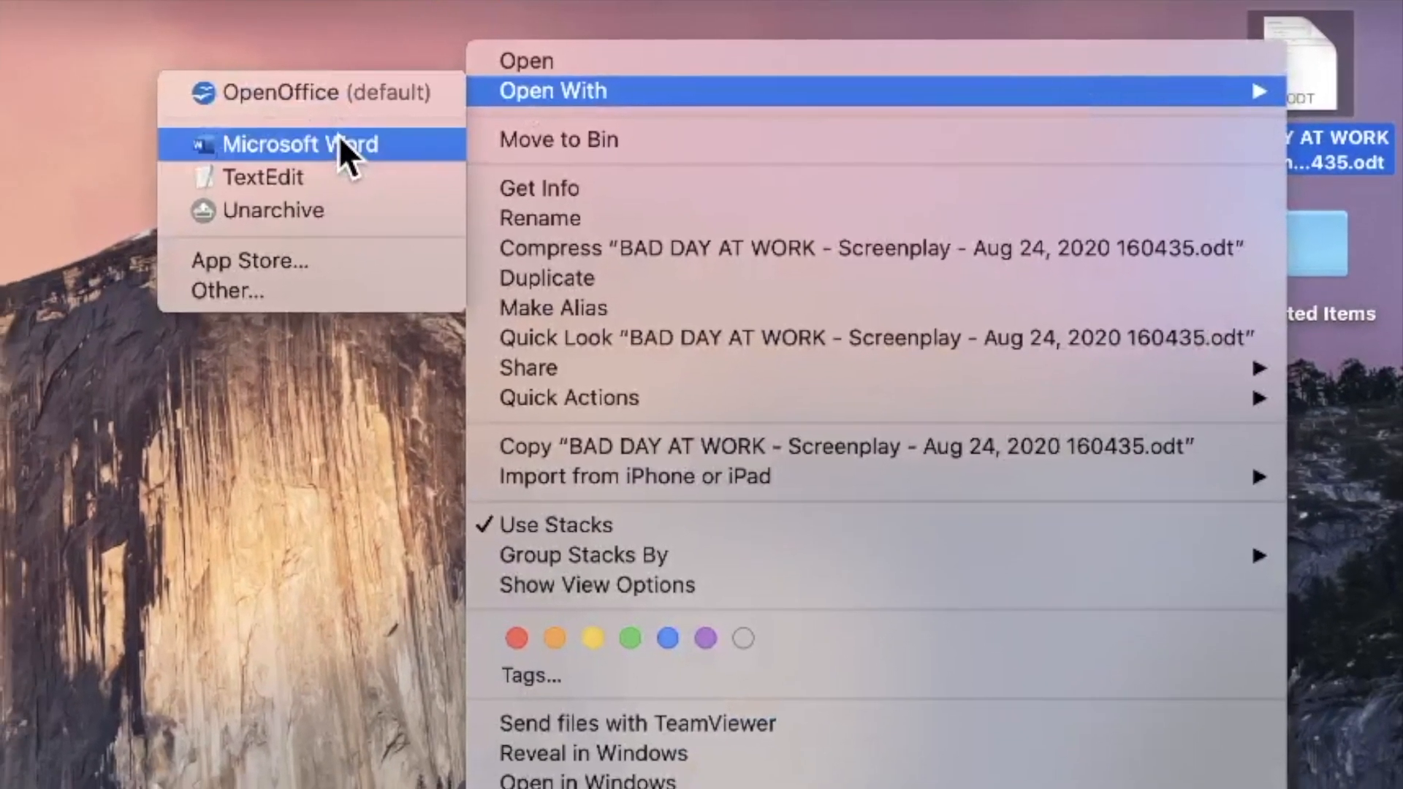
pyautogui.click(263, 154)
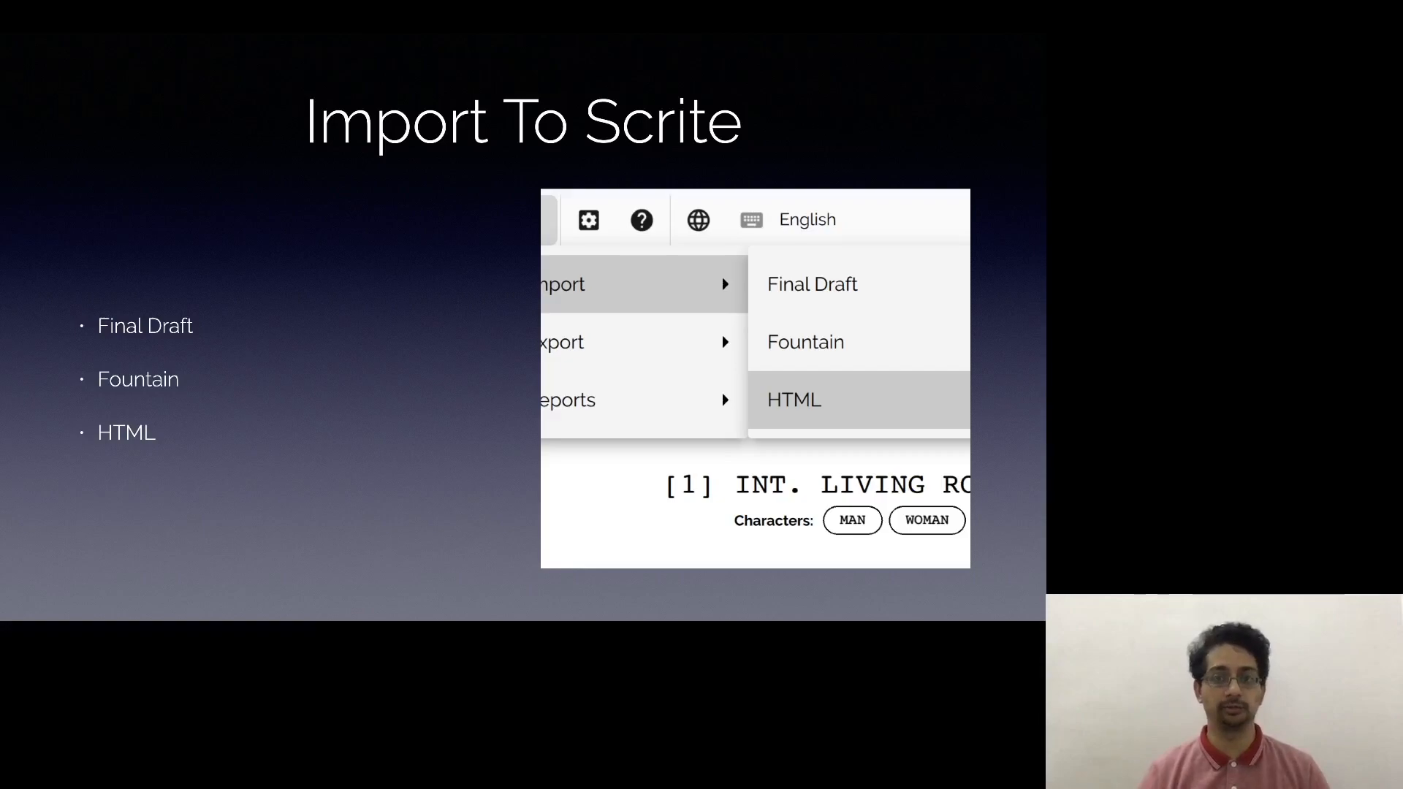
pyautogui.press('Right')
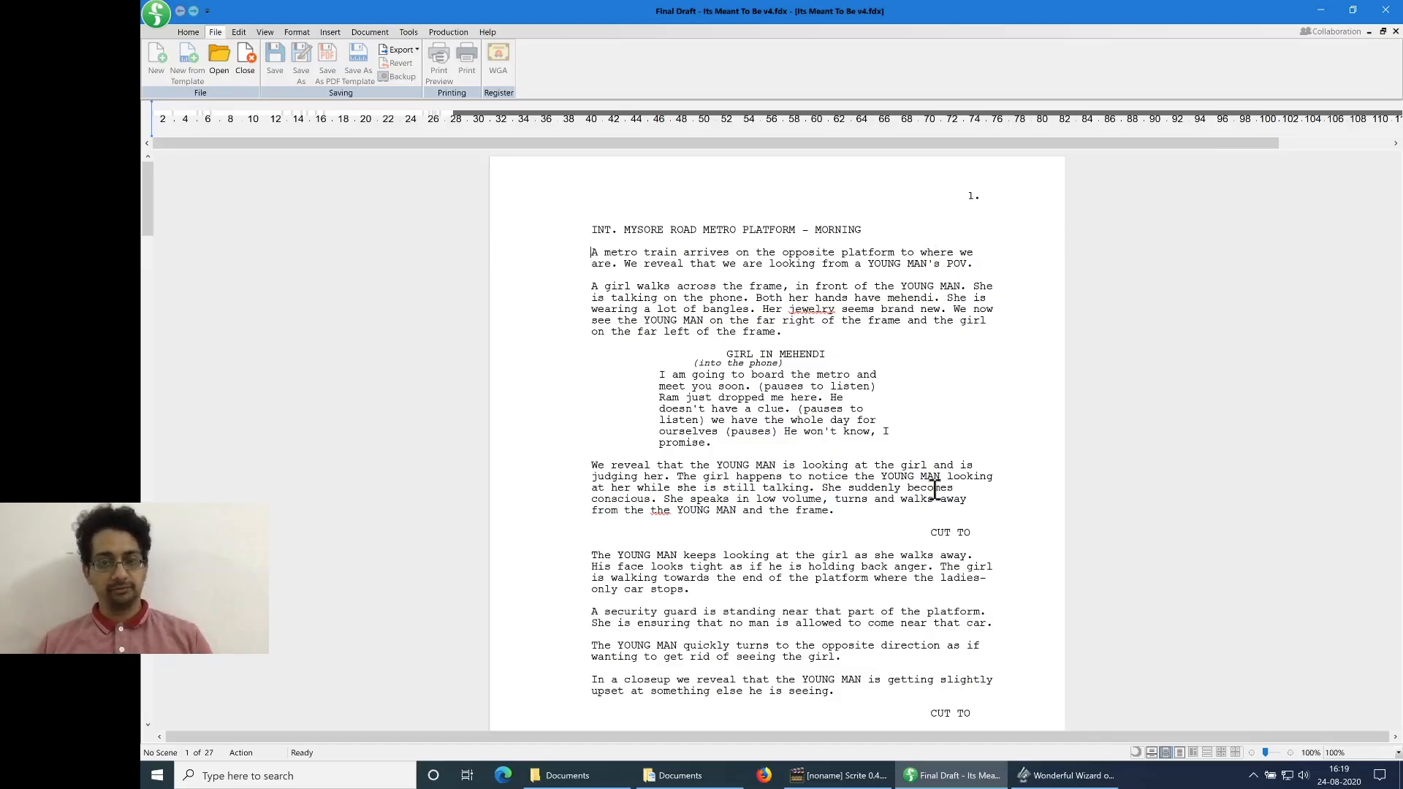
# Step: Skim the Its Meant To Be v4 script in Final Draft, switch to Scrite and import Its Meant To Be v4.fdx from the Documents folder
pyautogui.scroll(-20, 935, 490)
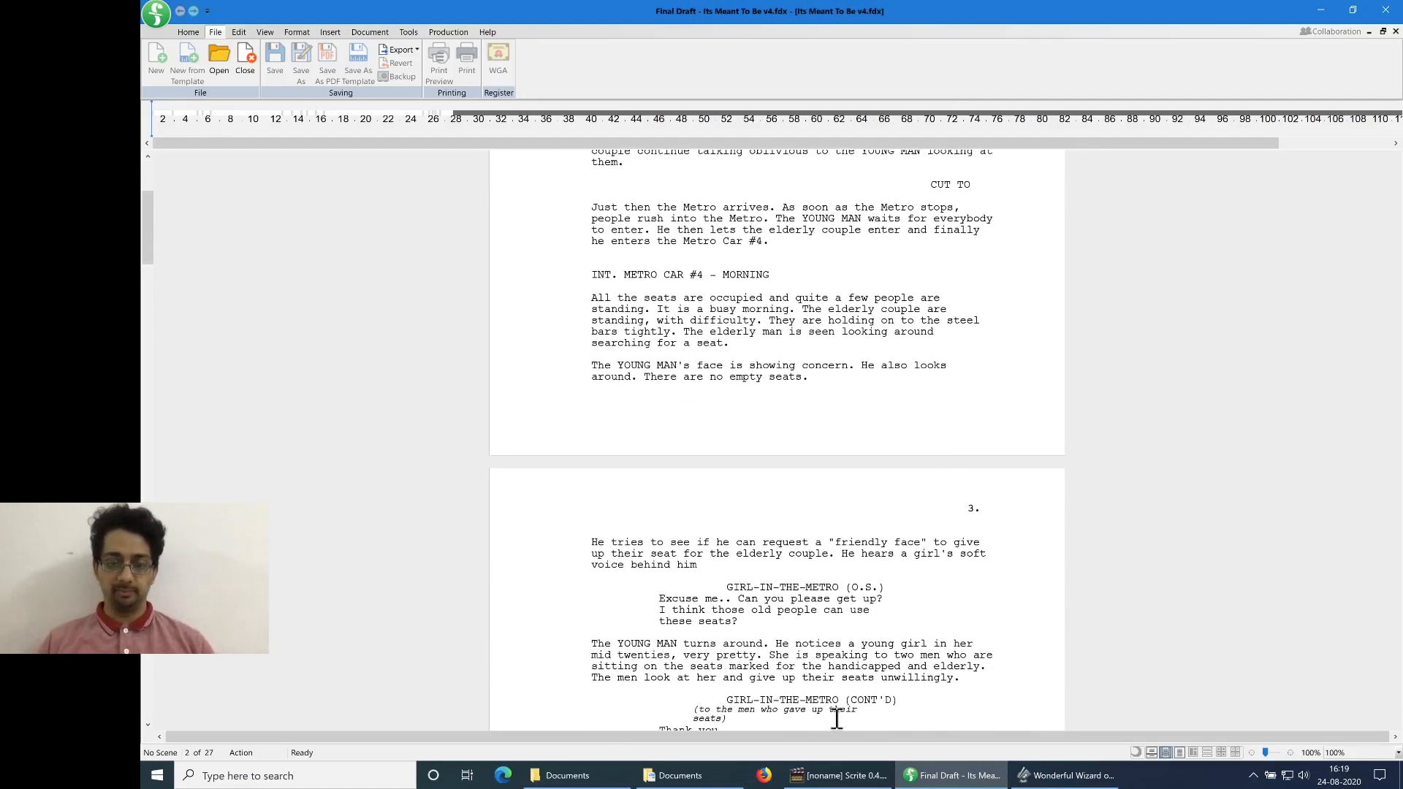
pyautogui.click(830, 776)
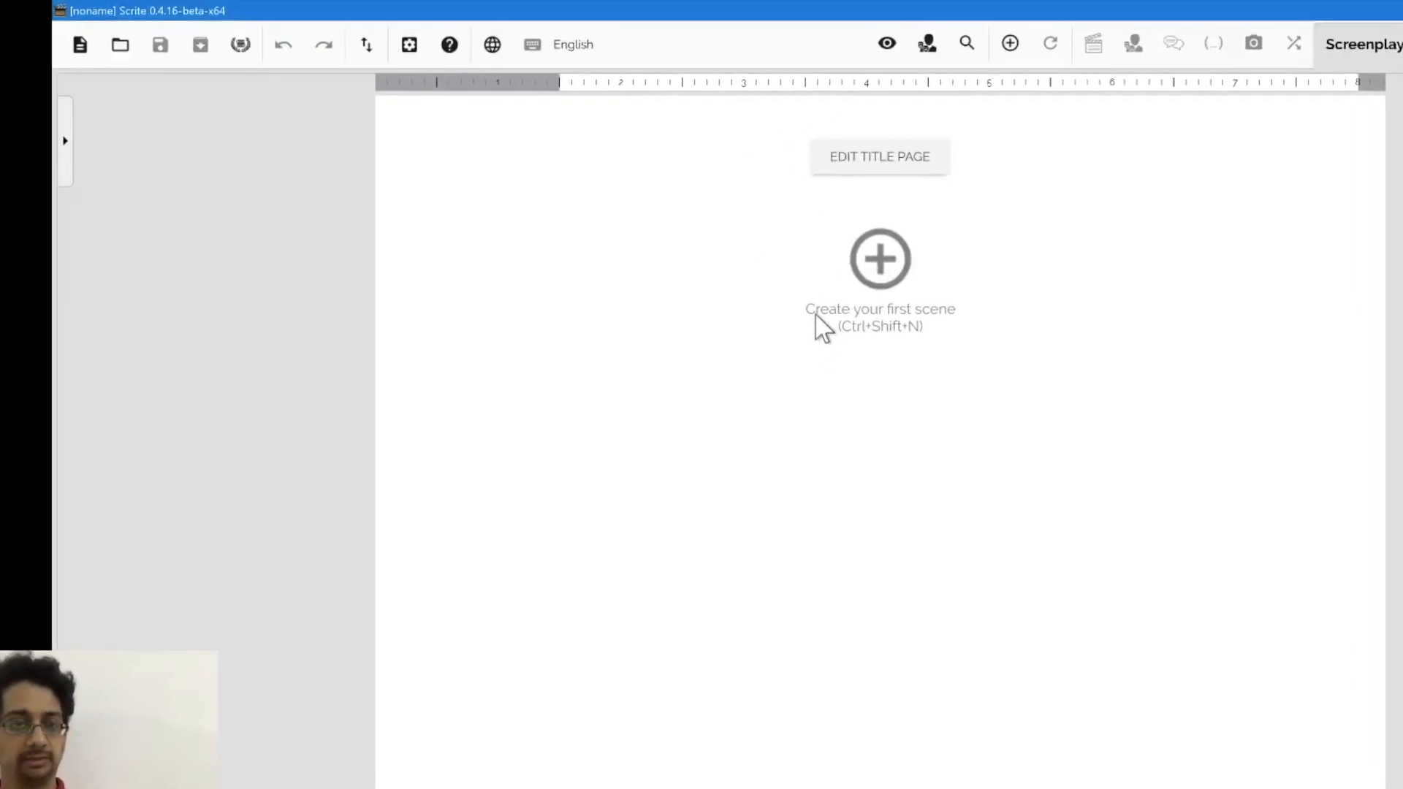
pyautogui.click(354, 56)
pyautogui.moveTo(544, 113)
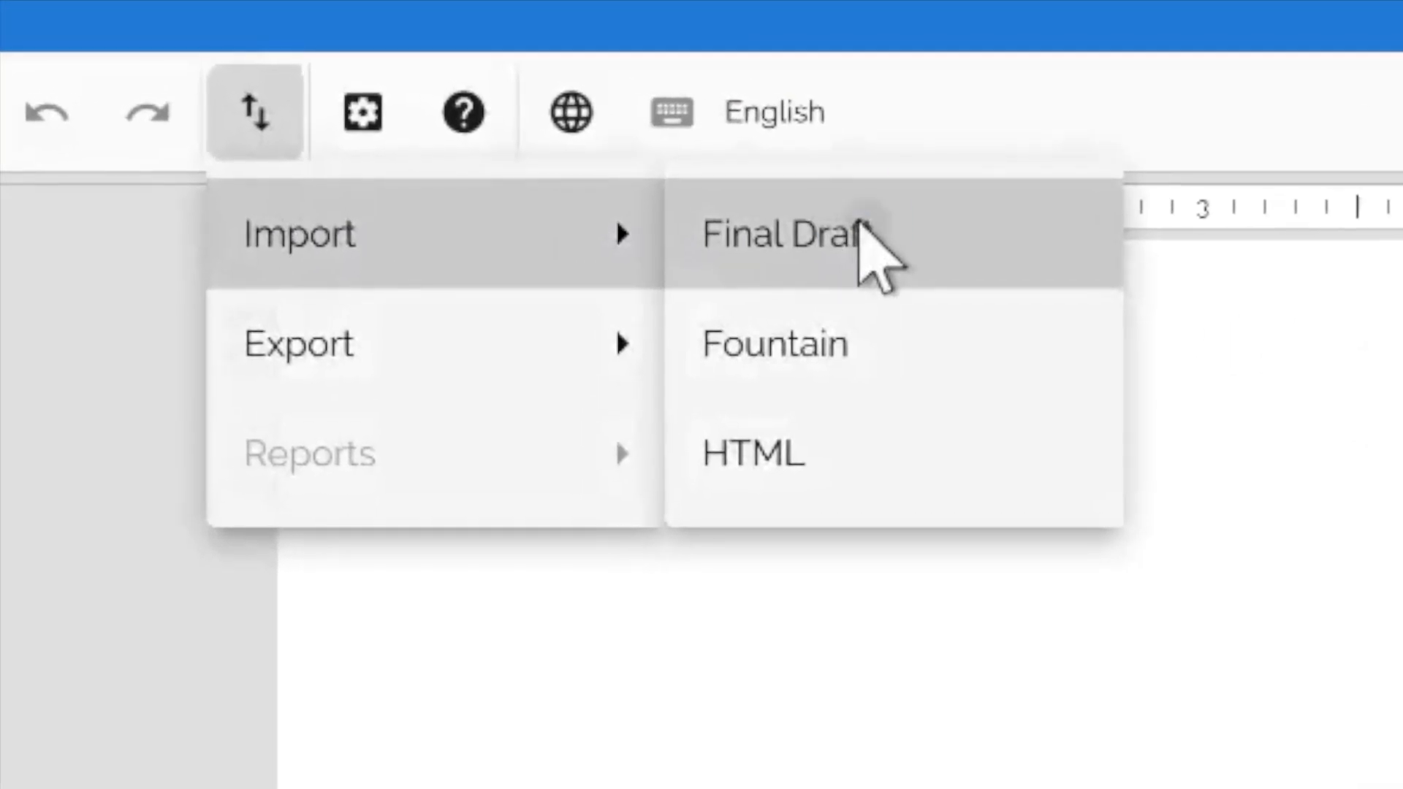
pyautogui.click(861, 232)
pyautogui.click(515, 678)
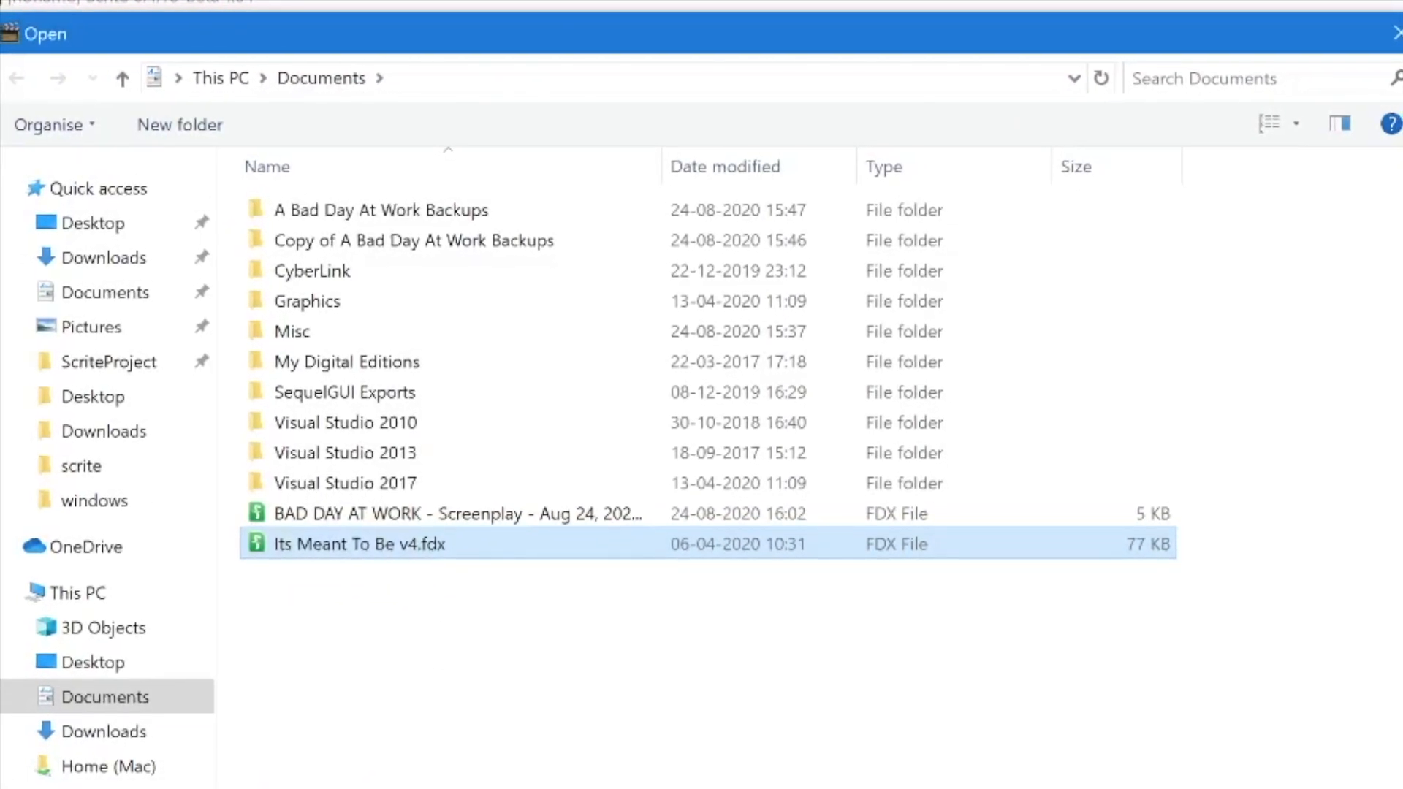
pyautogui.click(835, 680)
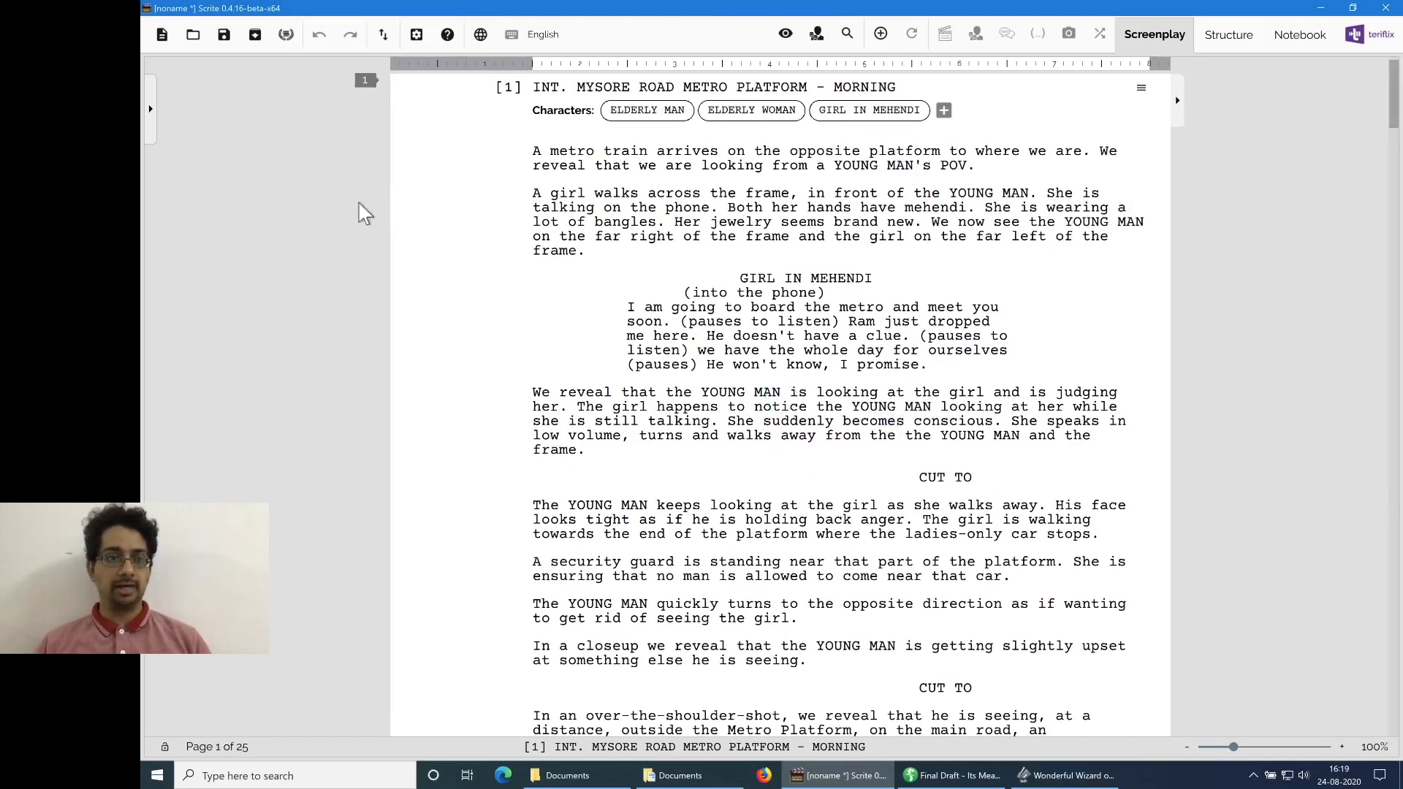
# Step: Show the scene list of the imported Its Meant To Be screenplay and look through its pages
pyautogui.click(151, 111)
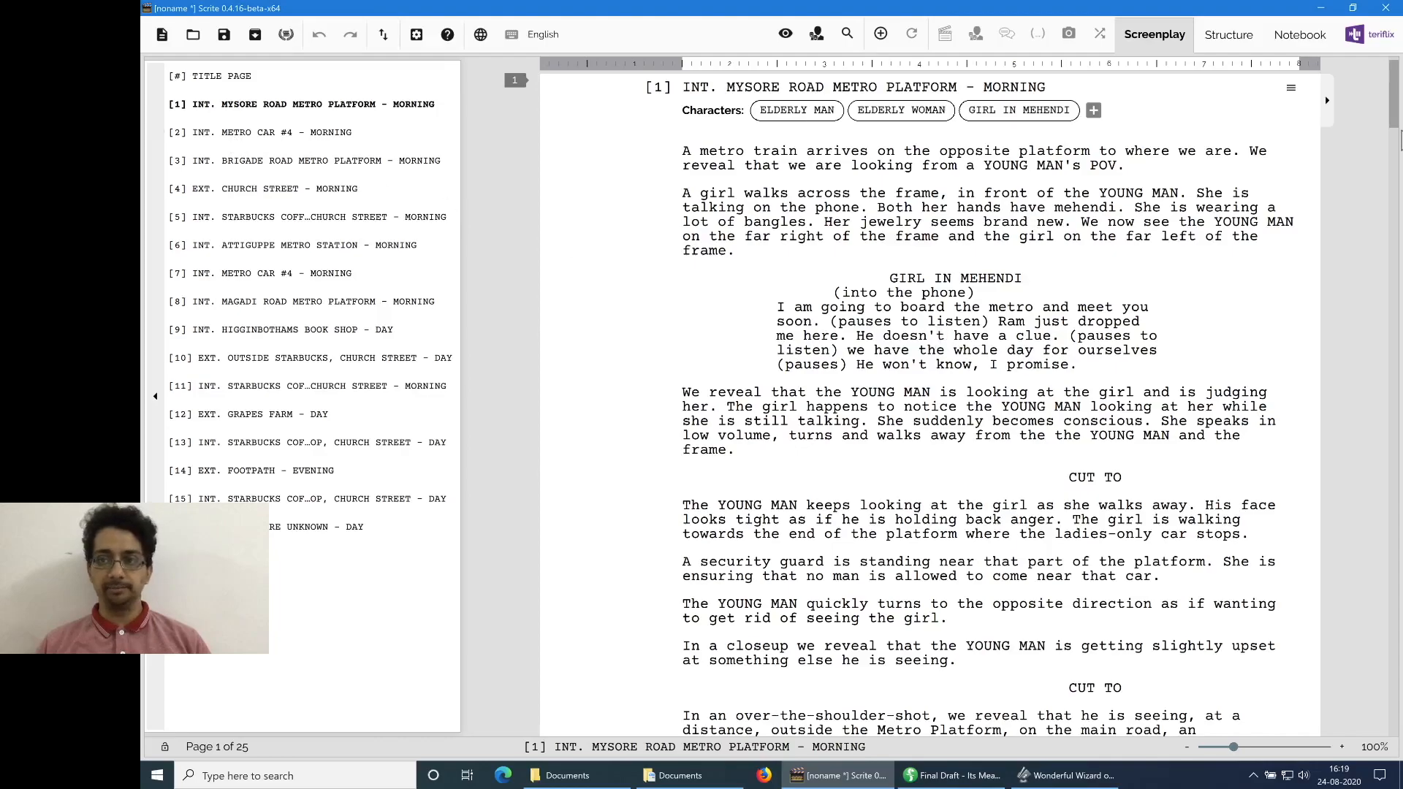
pyautogui.click(1392, 204)
pyautogui.moveTo(1390, 196); pyautogui.dragTo(1351, 720)
pyautogui.click(1086, 427)
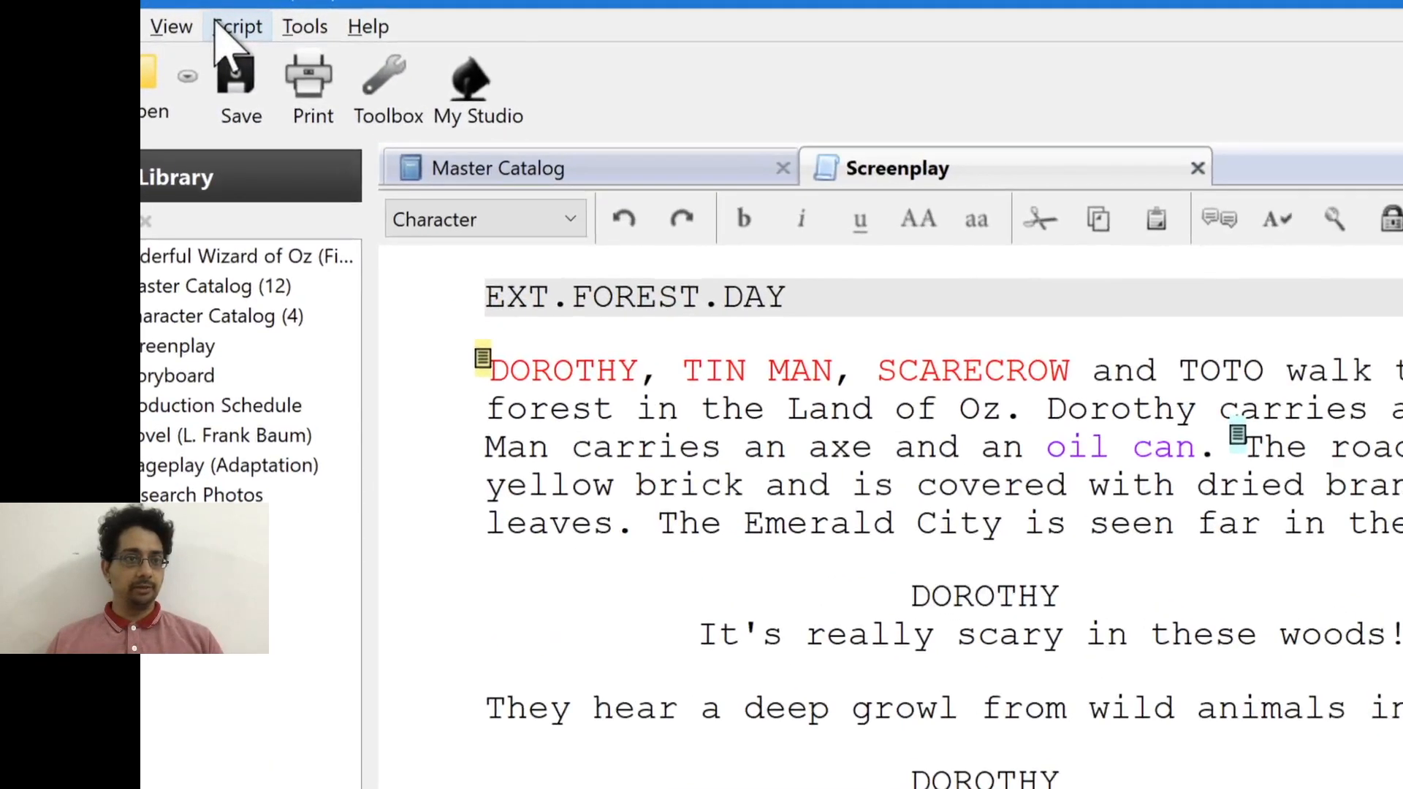
# Step: In Celtx, export the Wonderful Wizard of Oz (Film) screenplay to the Documents folder as an HTML file
pyautogui.click(216, 25)
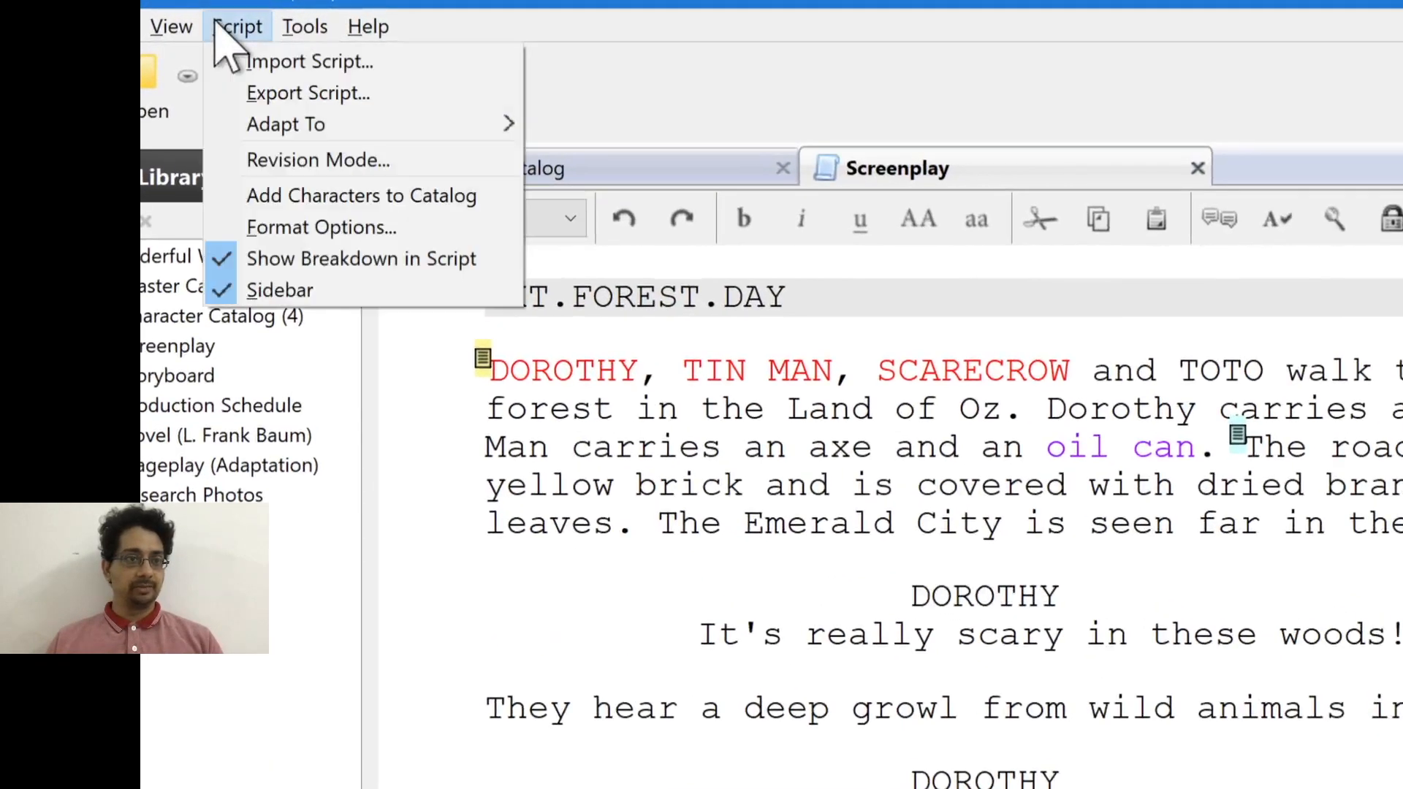
pyautogui.click(352, 93)
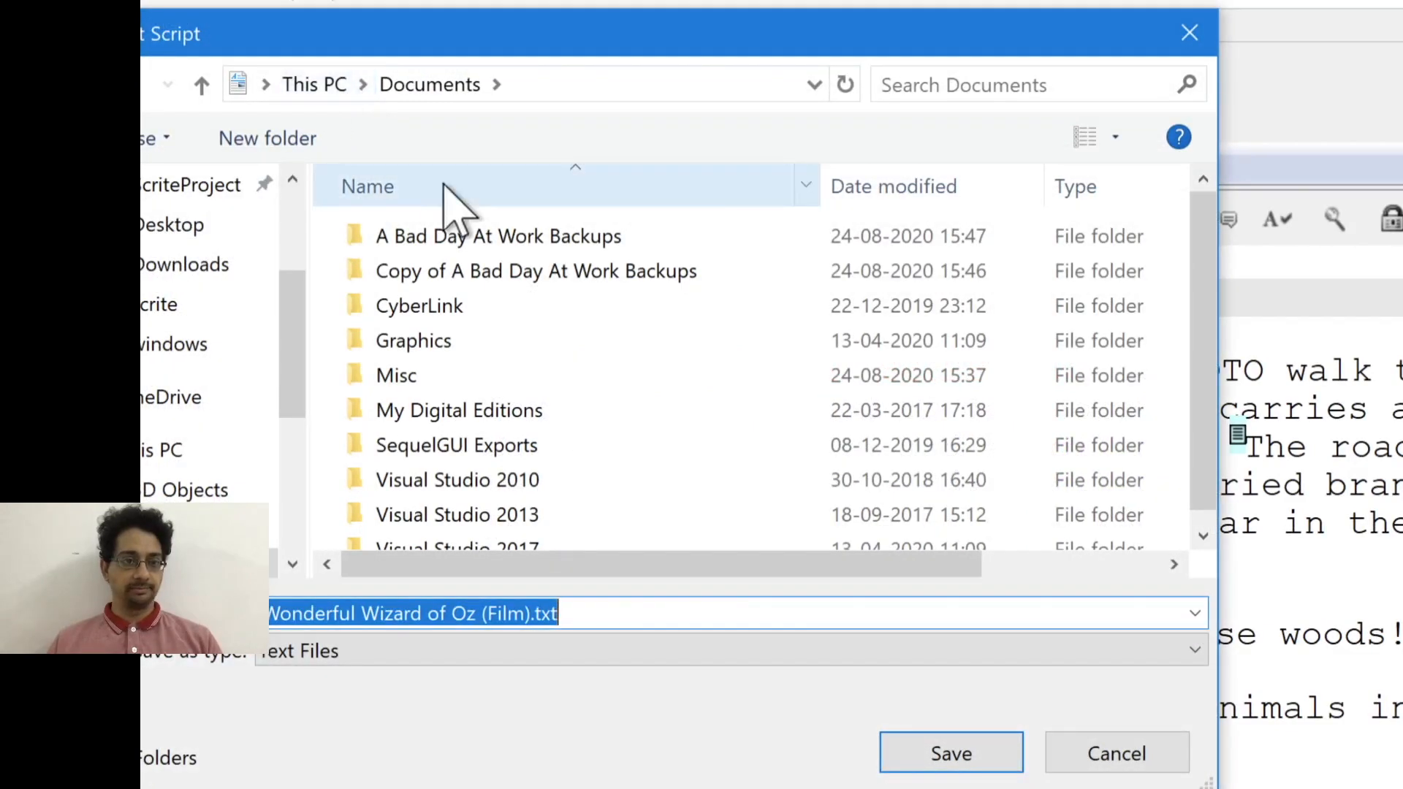
pyautogui.click(550, 650)
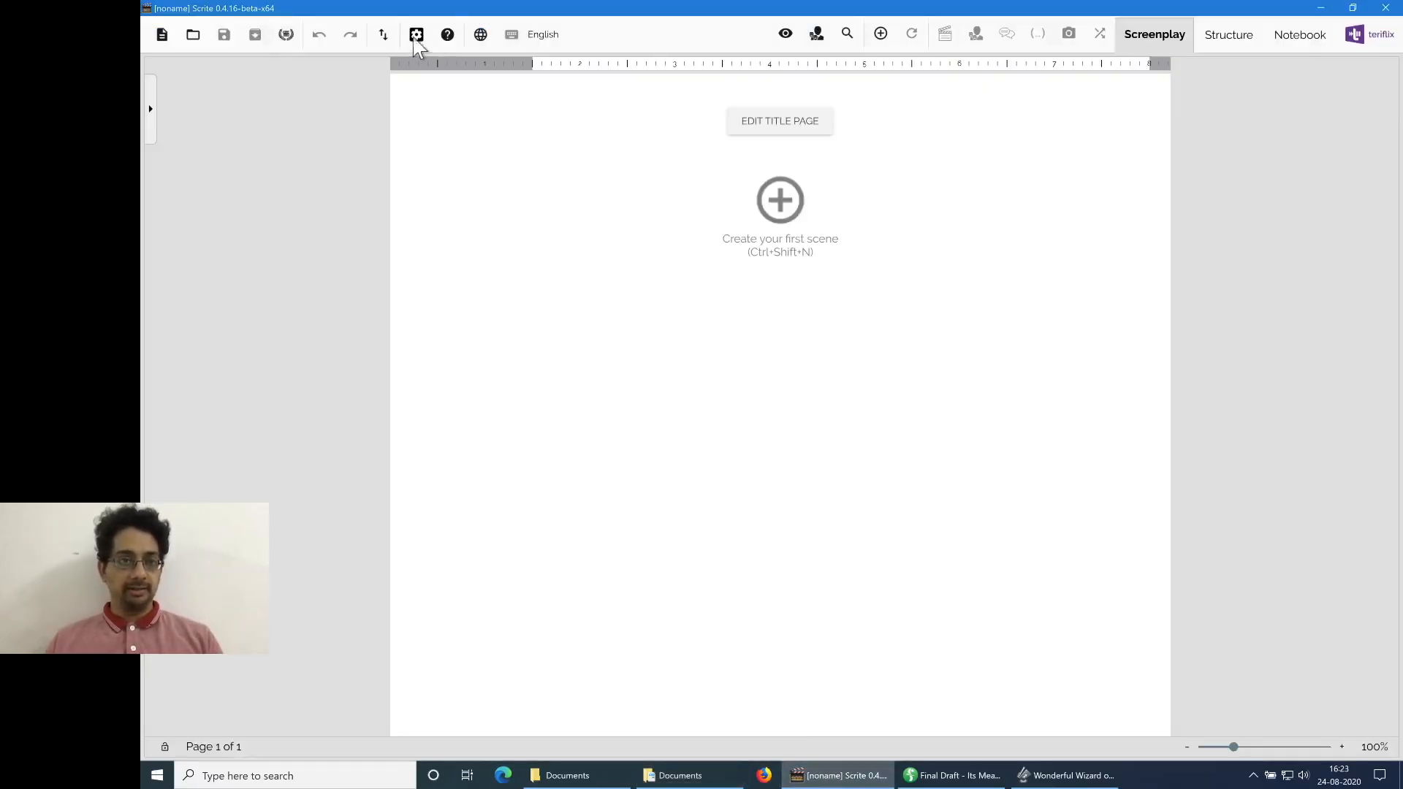
# Step: Import Wonderful Wizard of Oz (Film).html from the Documents folder into the blank Scrite document and look through the imported screenplay
pyautogui.click(383, 35)
pyautogui.moveTo(416, 82)
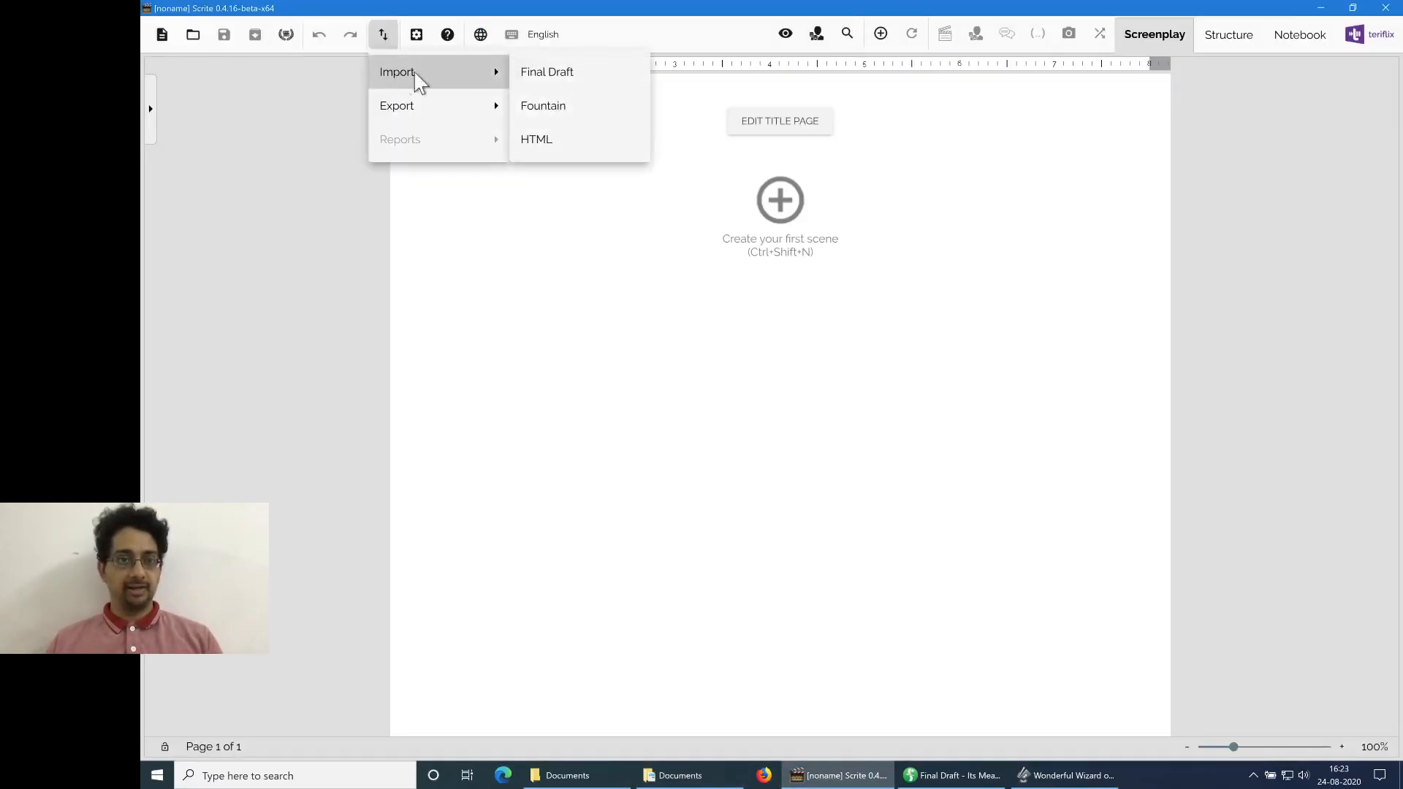
pyautogui.click(582, 136)
pyautogui.click(402, 263)
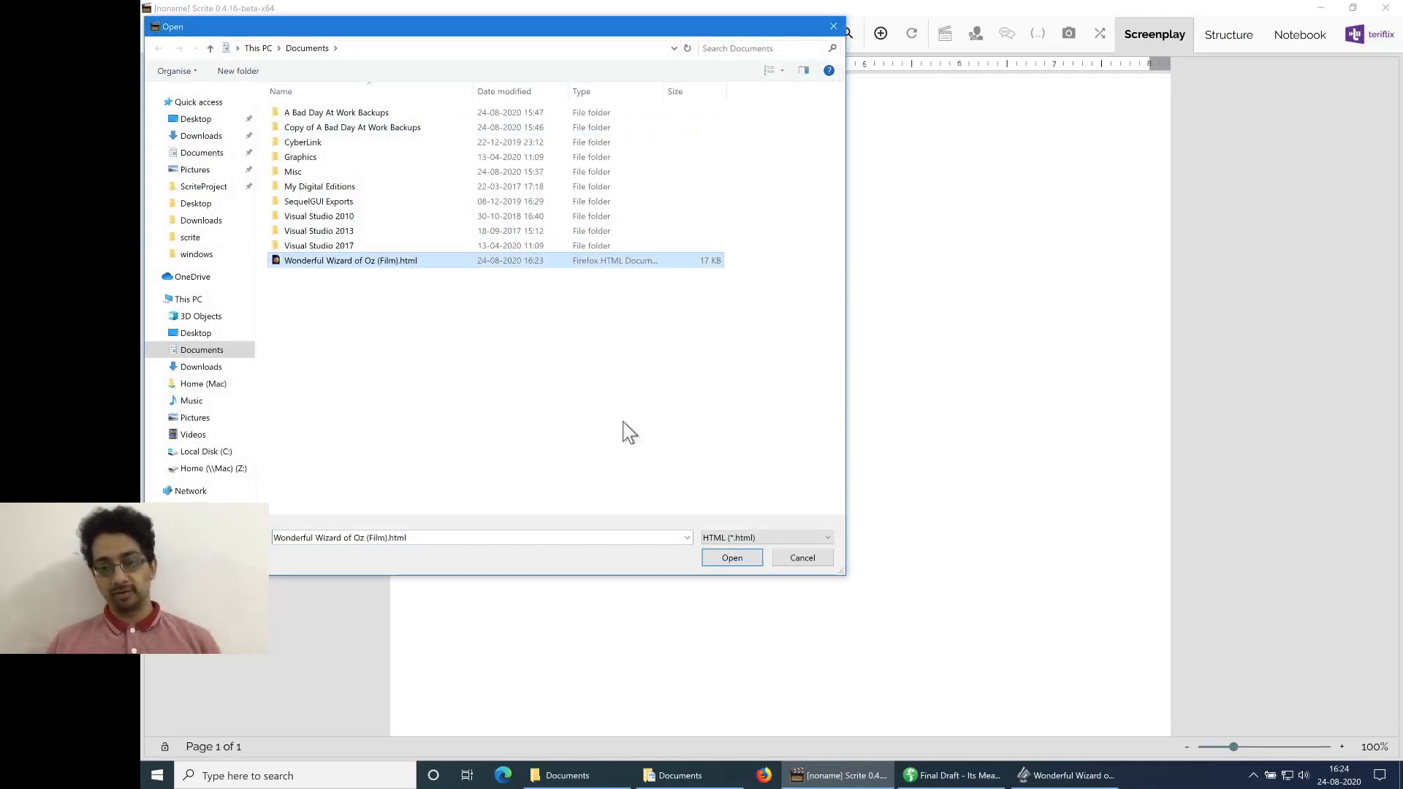
pyautogui.click(731, 558)
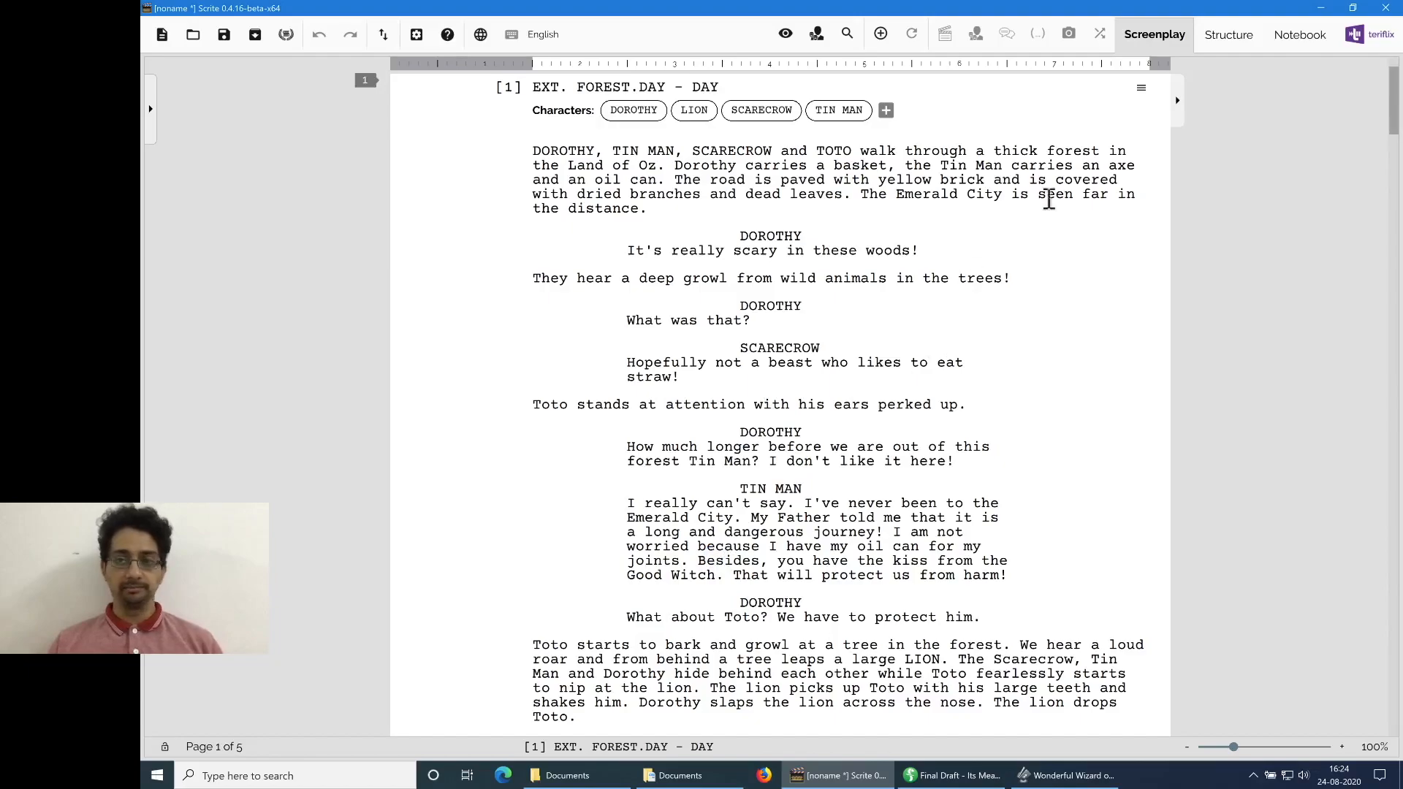
pyautogui.moveTo(1393, 128); pyautogui.dragTo(1389, 280)
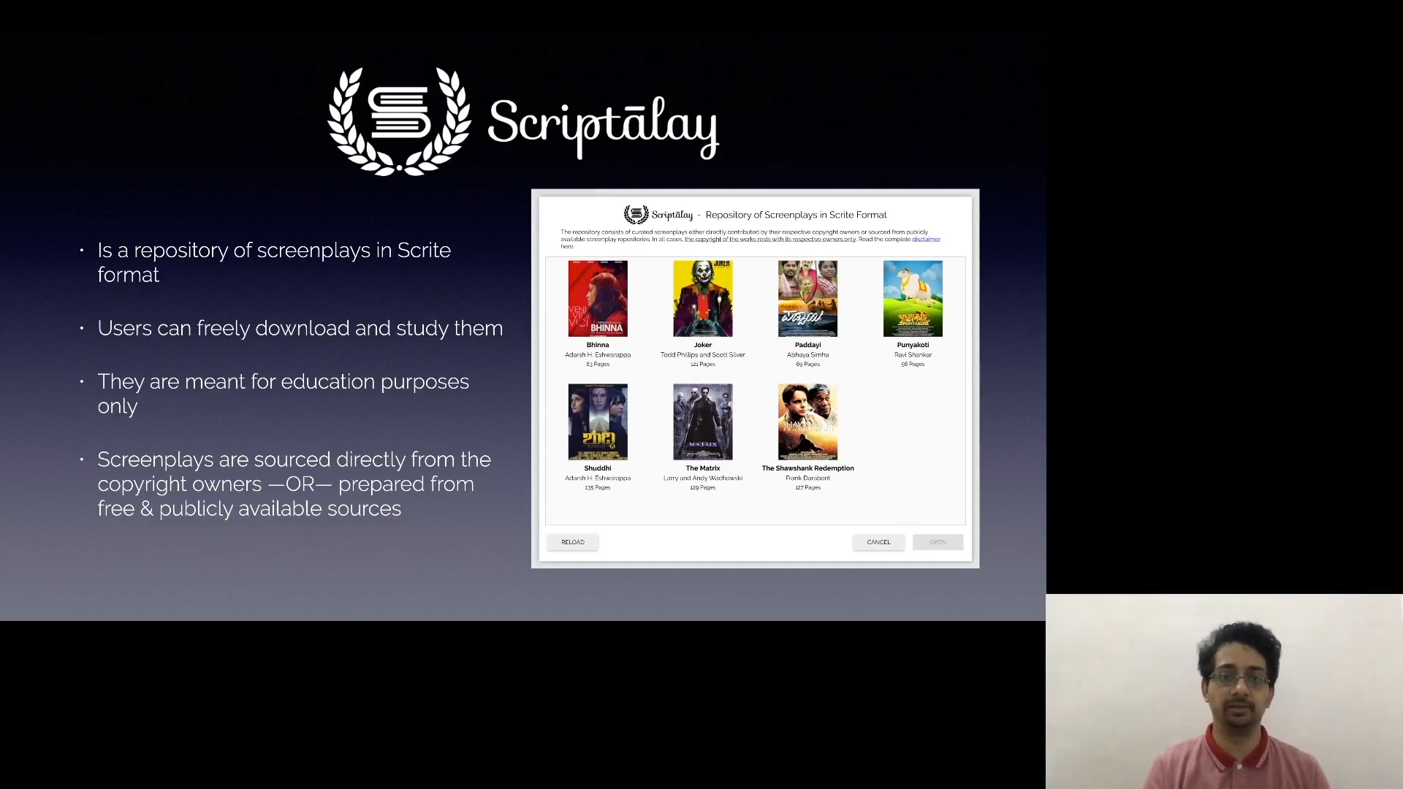
pyautogui.press('Right')
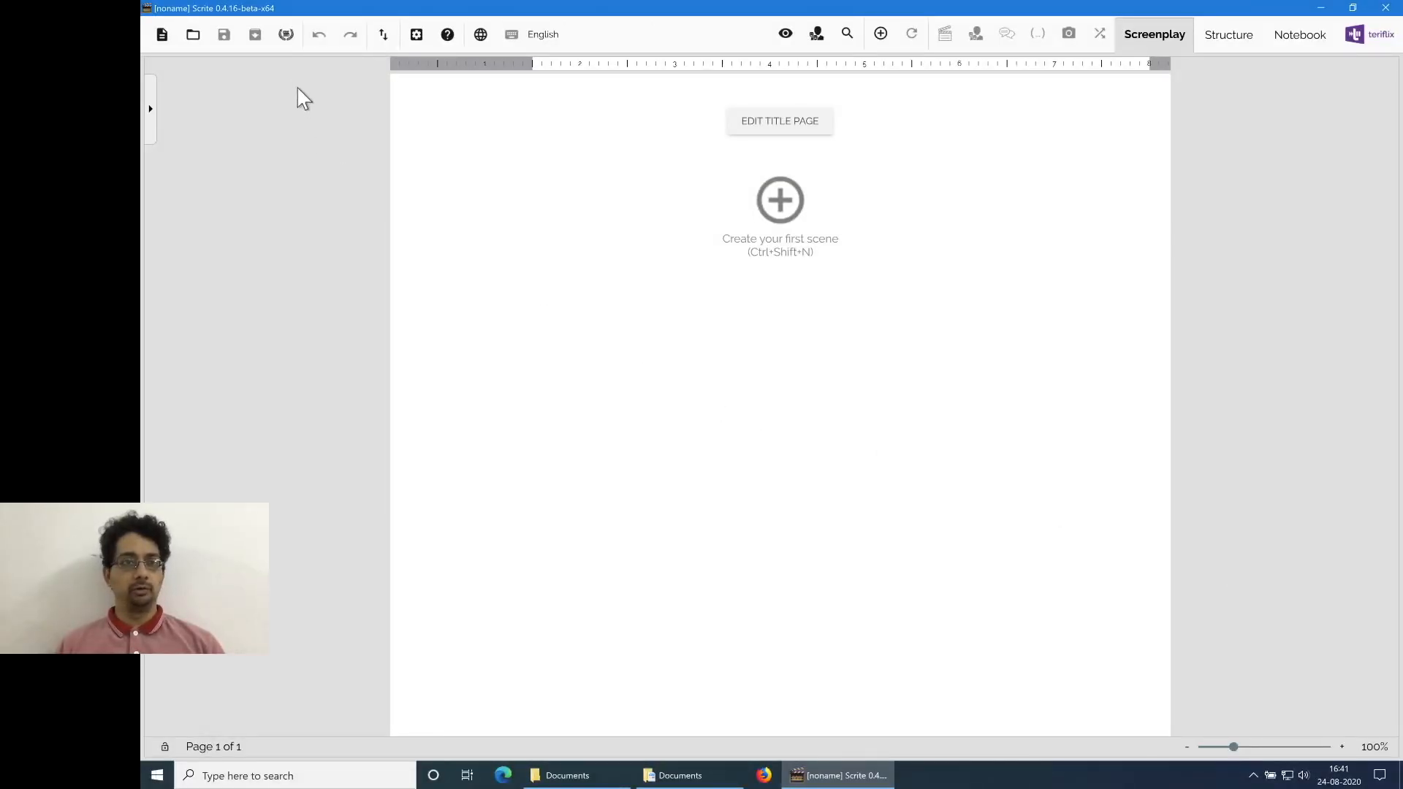
# Step: Open the Shuddhi screenplay from the Scriptalay repository
pyautogui.click(286, 37)
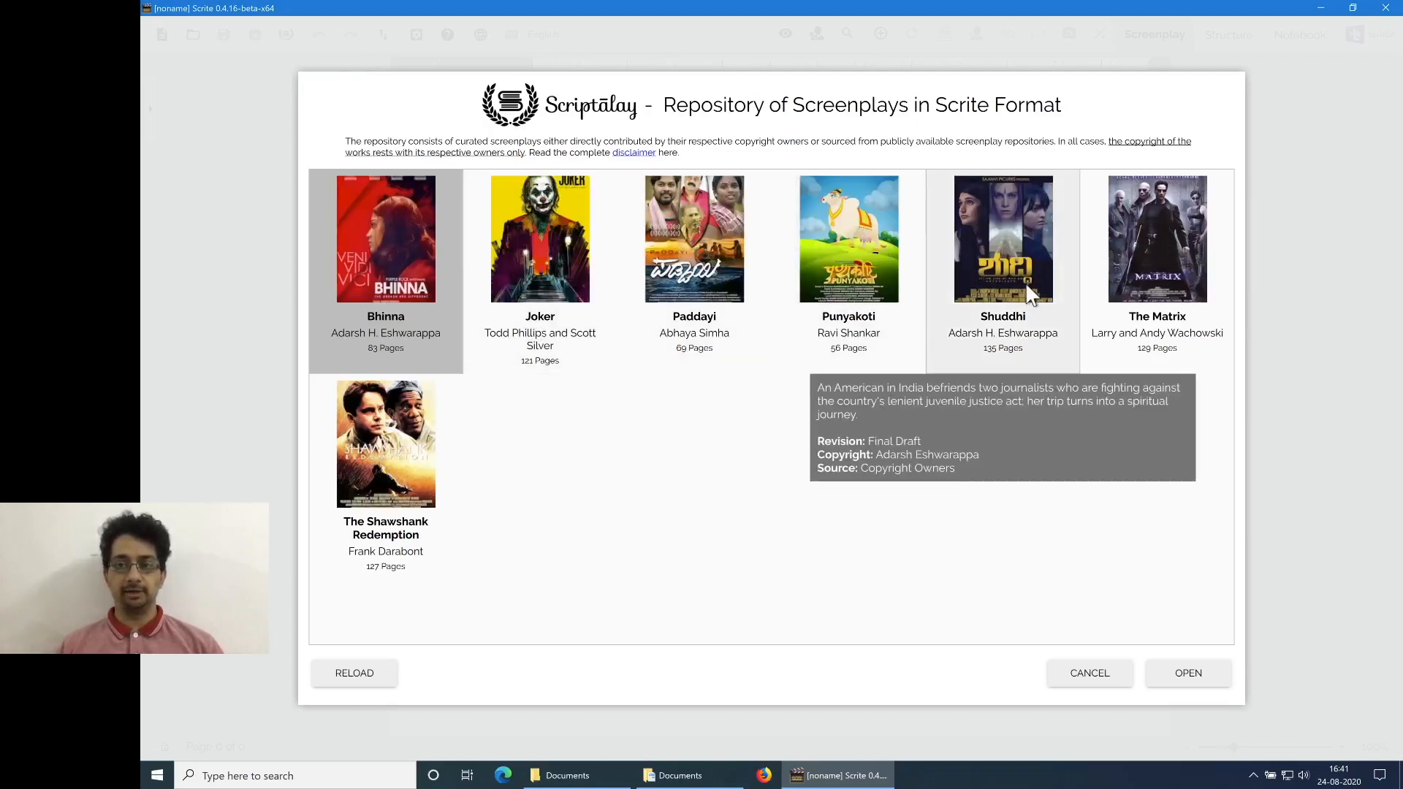
pyautogui.click(1030, 295)
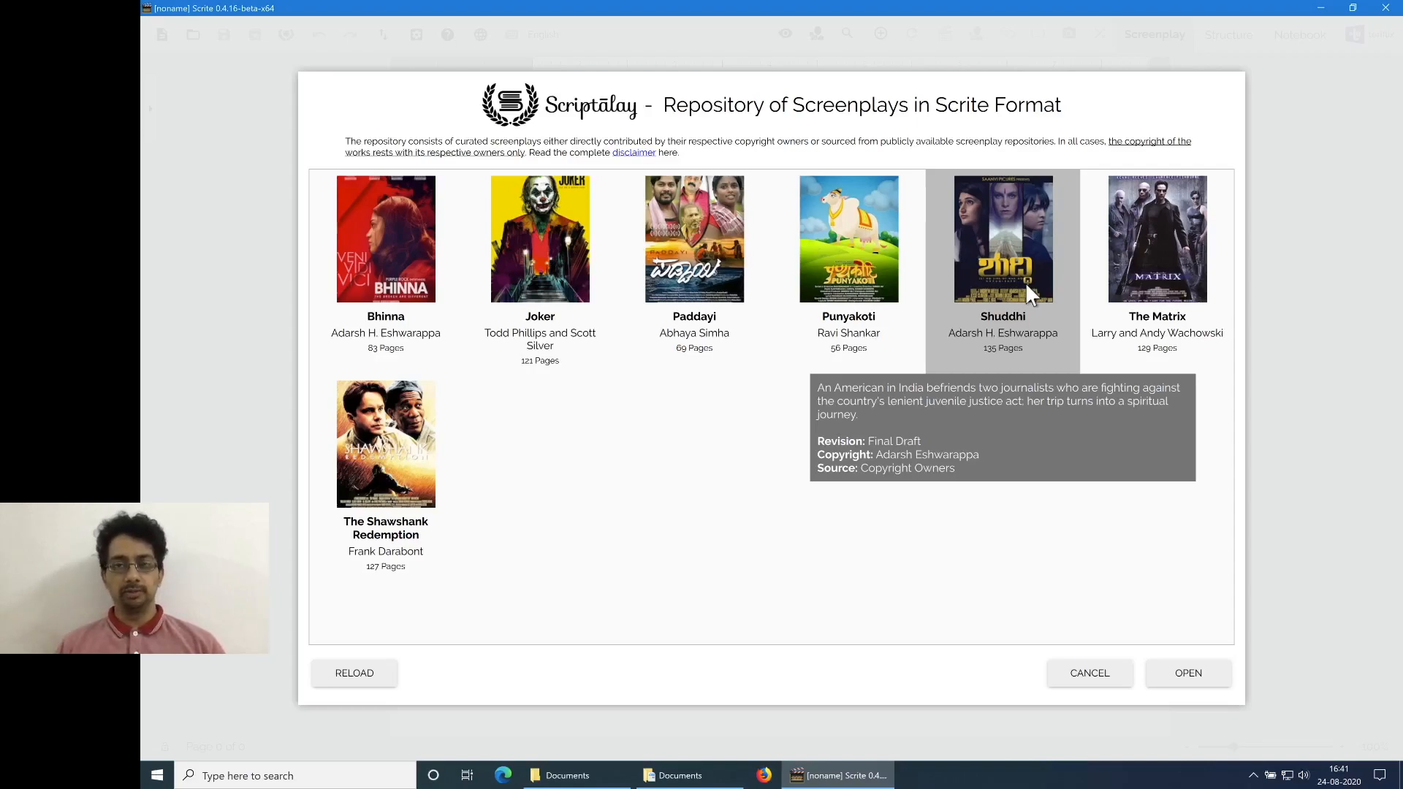
pyautogui.click(1188, 670)
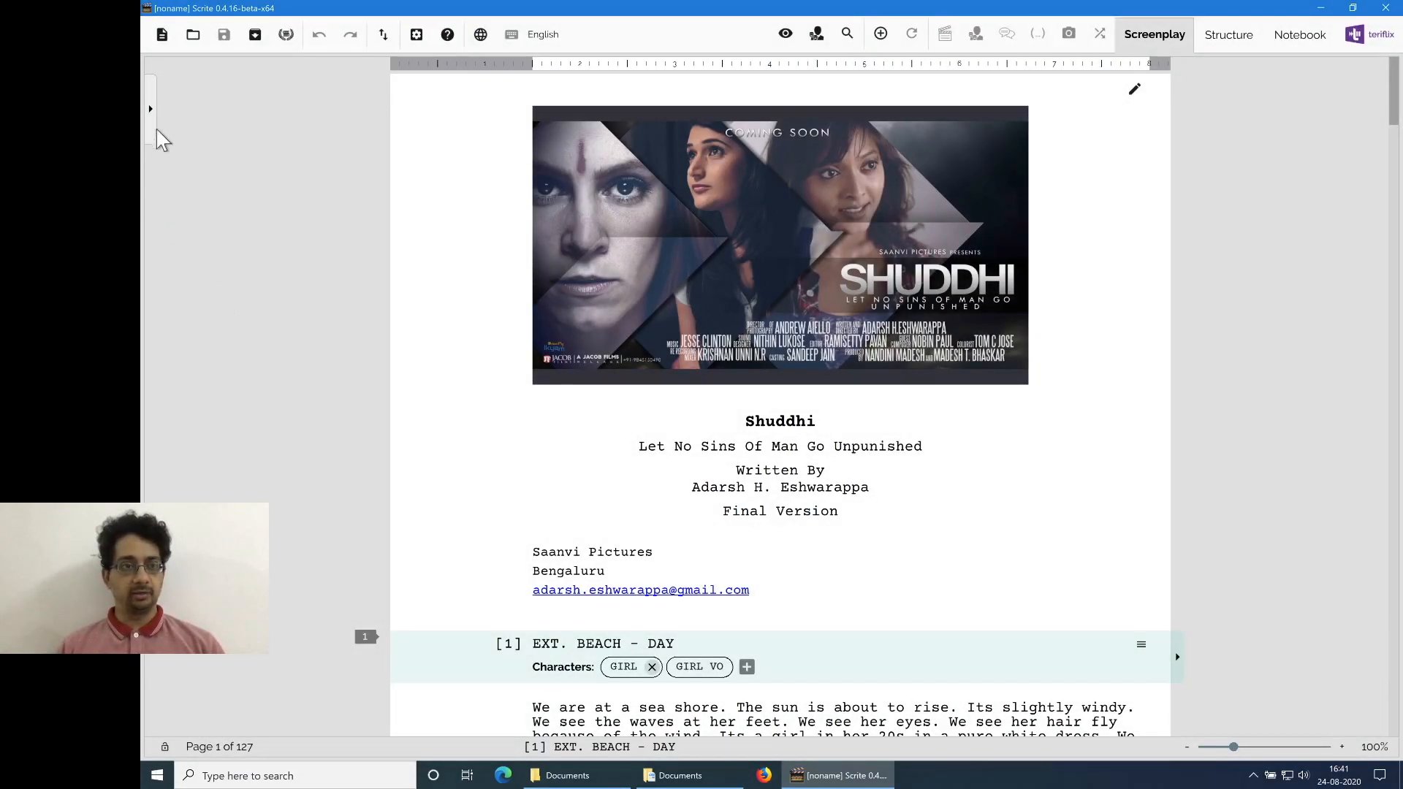
# Step: Show the Shuddhi scene list and visit several scenes, including scene 8 at the airport terminal and scene 10 on the airport road
pyautogui.click(152, 133)
pyautogui.click(239, 219)
pyautogui.click(272, 301)
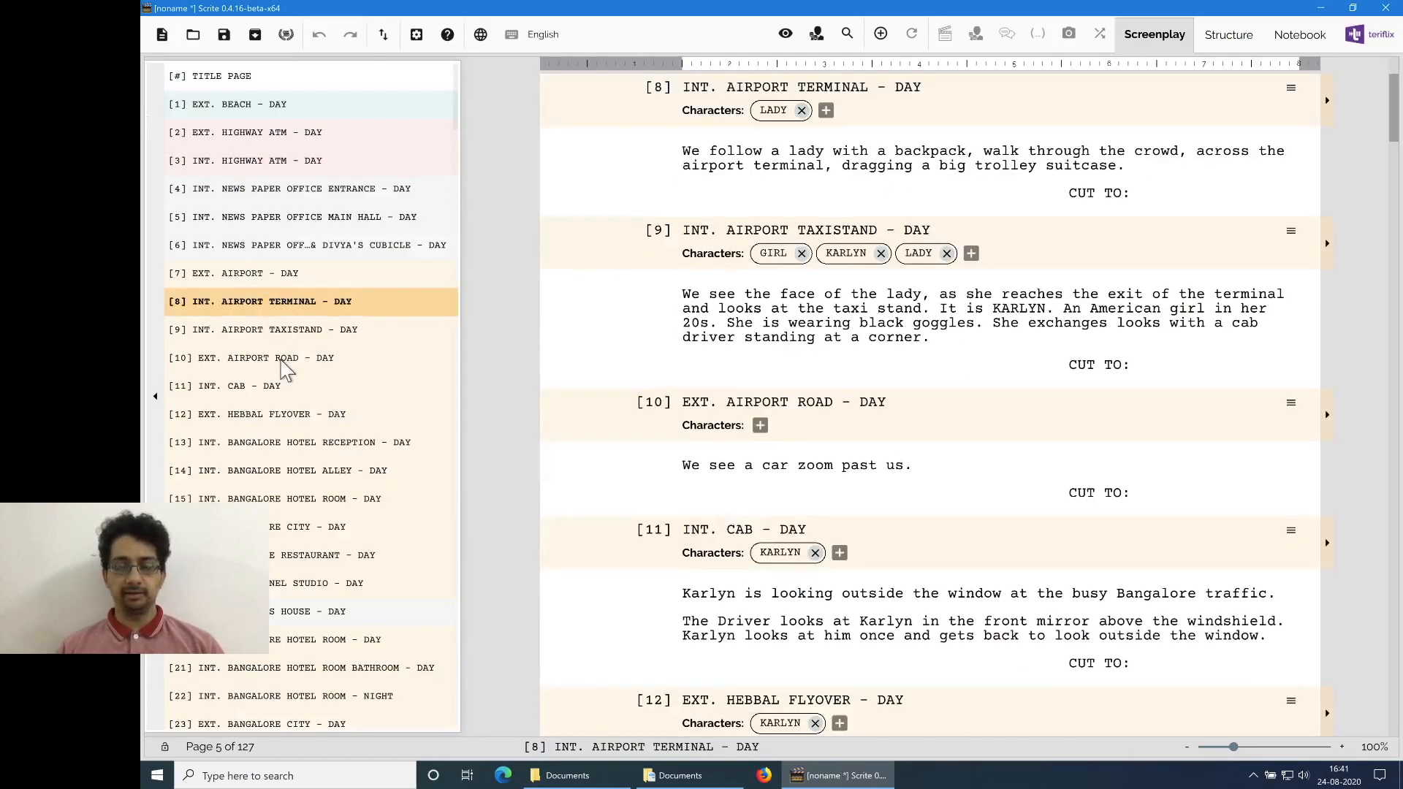
pyautogui.click(285, 360)
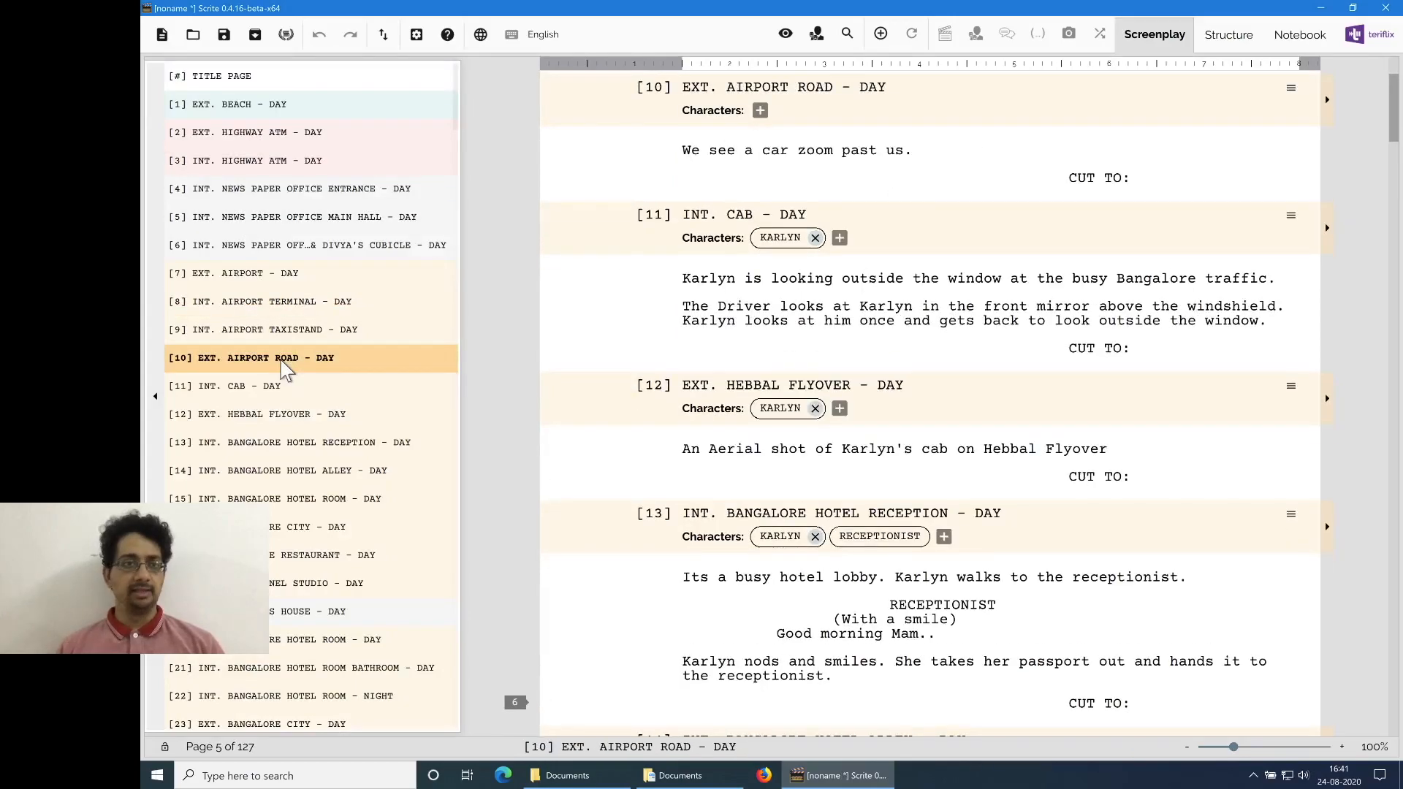
# Step: Open the Paddayi screenplay from the Scriptalay repository, discarding the current document without saving
pyautogui.click(286, 35)
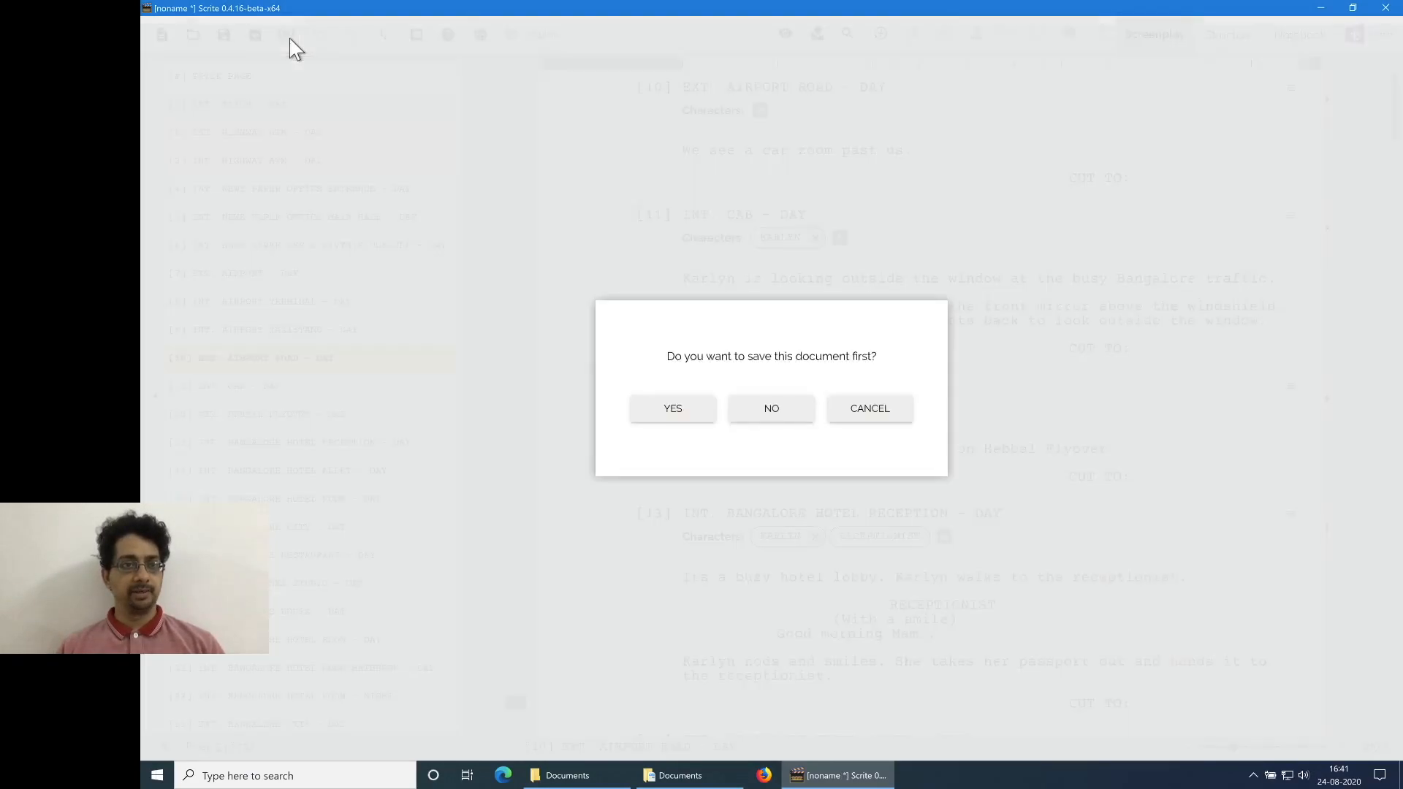
pyautogui.click(753, 409)
pyautogui.moveTo(704, 277)
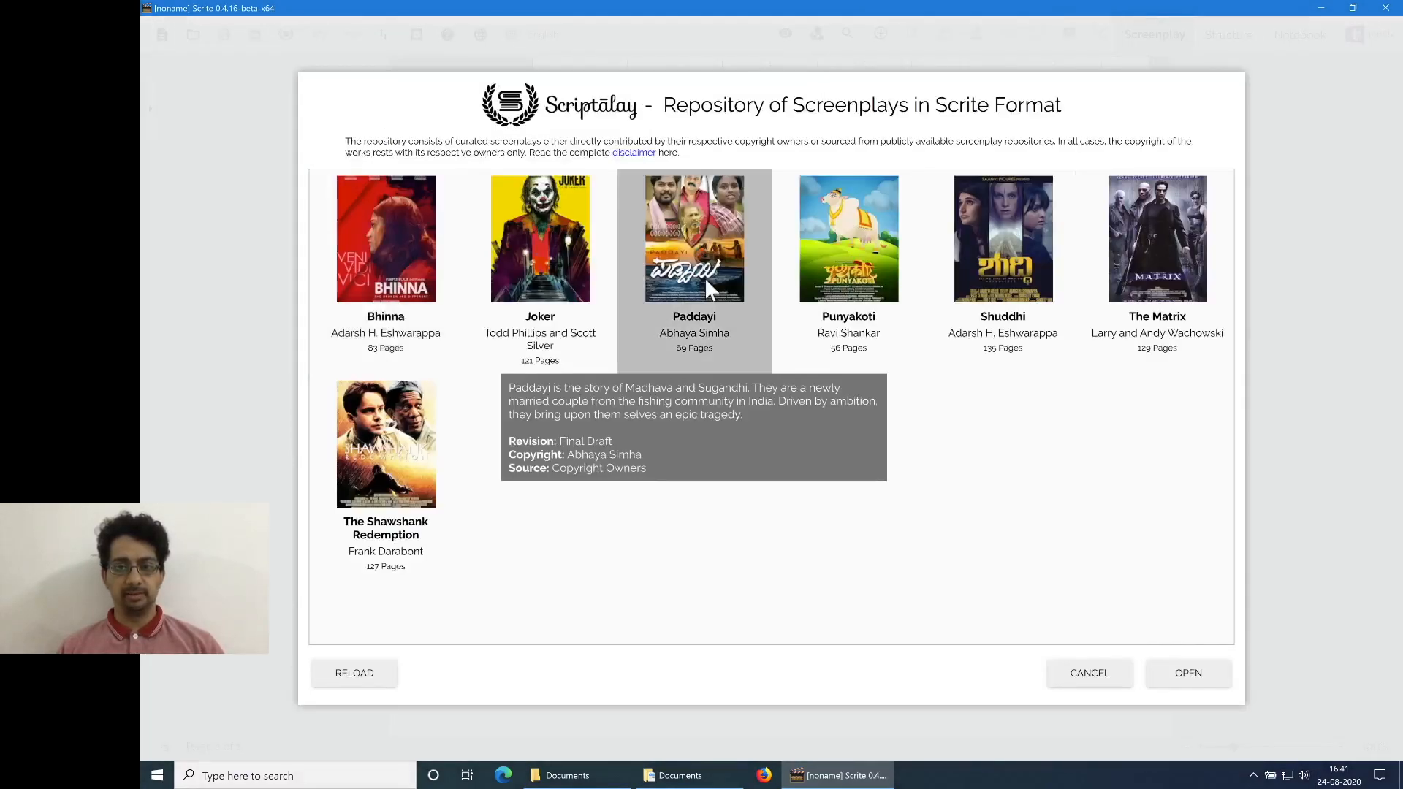
pyautogui.click(1202, 682)
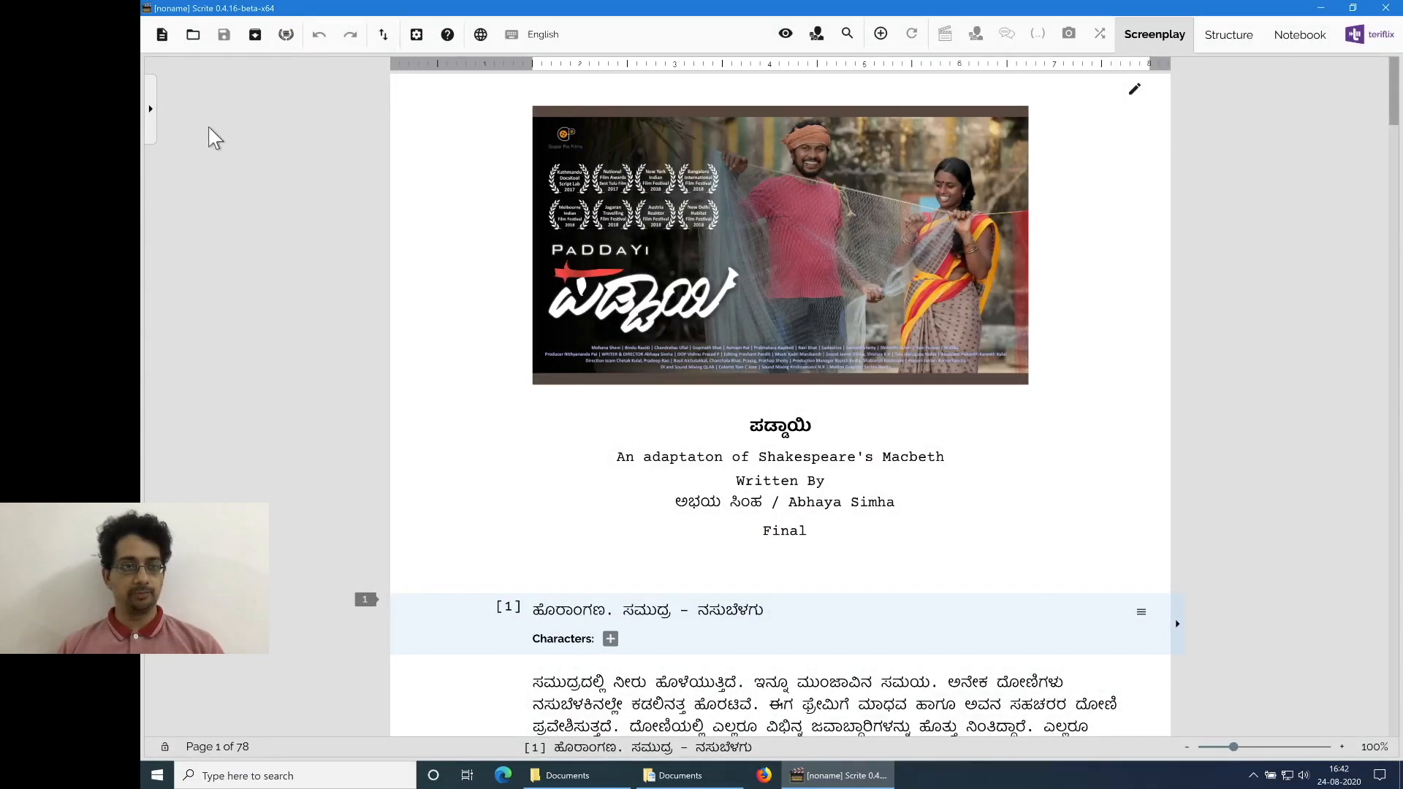
# Step: Show the Paddayi scene list and go through its opening scenes up to scene 6
pyautogui.click(152, 126)
pyautogui.click(260, 109)
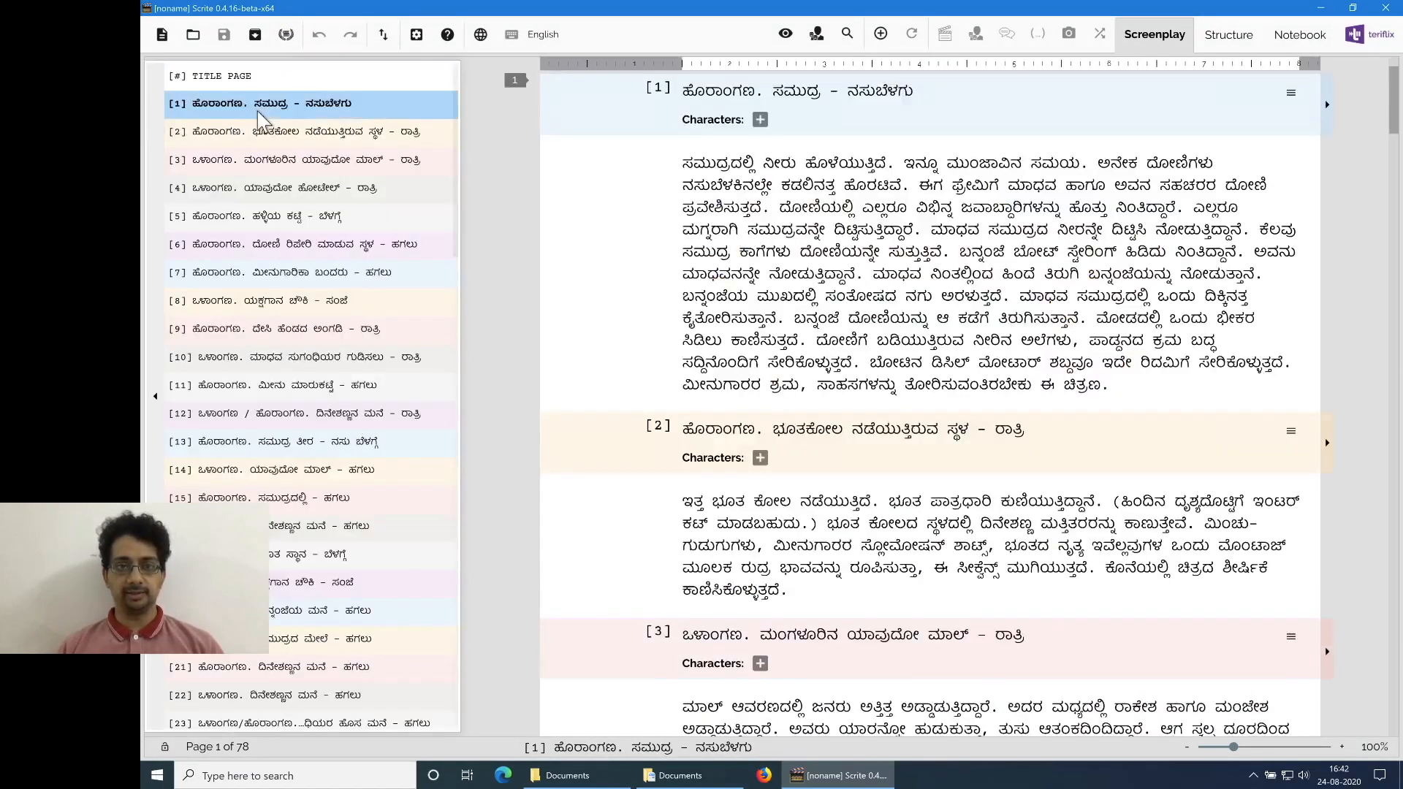
pyautogui.click(267, 135)
pyautogui.click(267, 170)
pyautogui.click(267, 214)
pyautogui.click(267, 244)
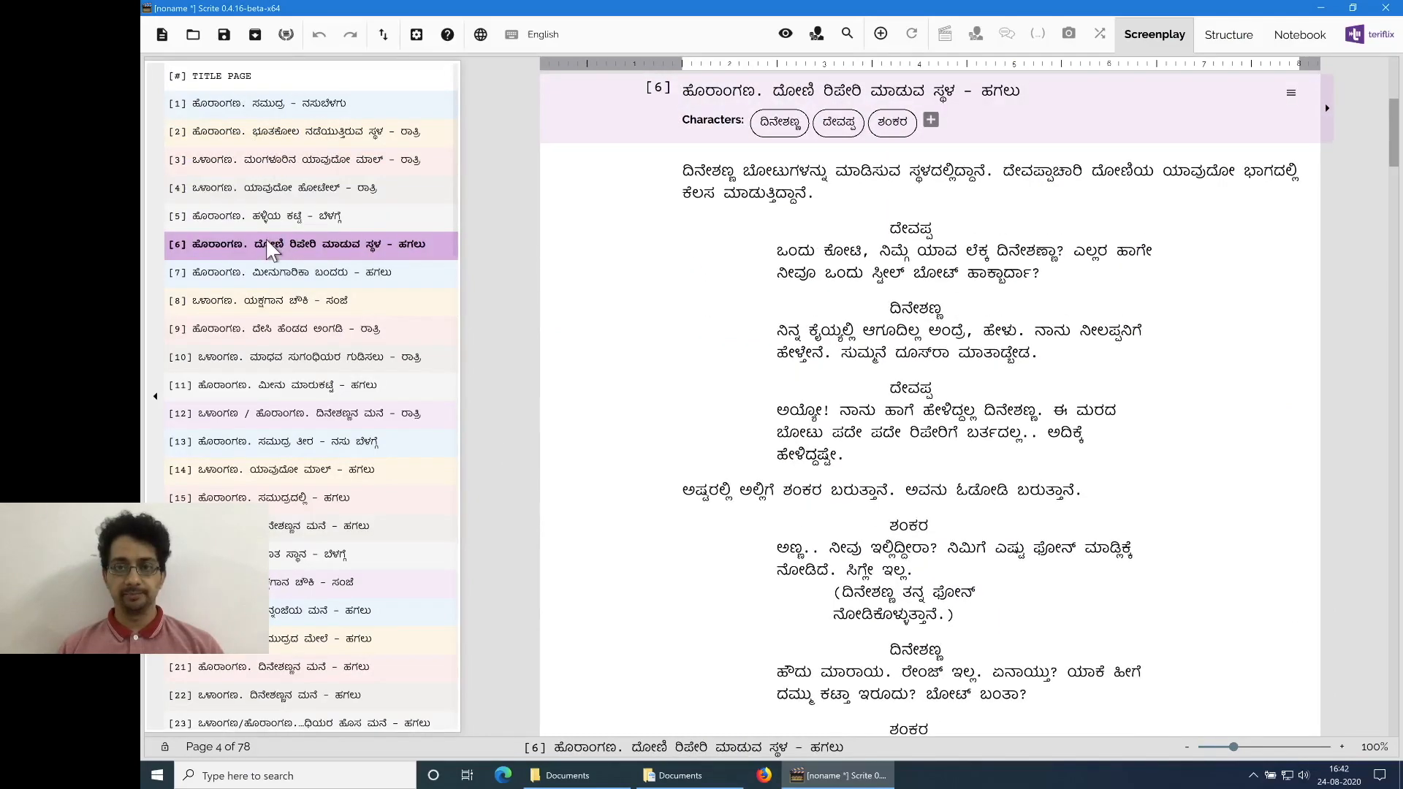
# Step: Save the downloaded screenplay in the Documents folder as a Scrite project named Paddayi
pyautogui.click(231, 38)
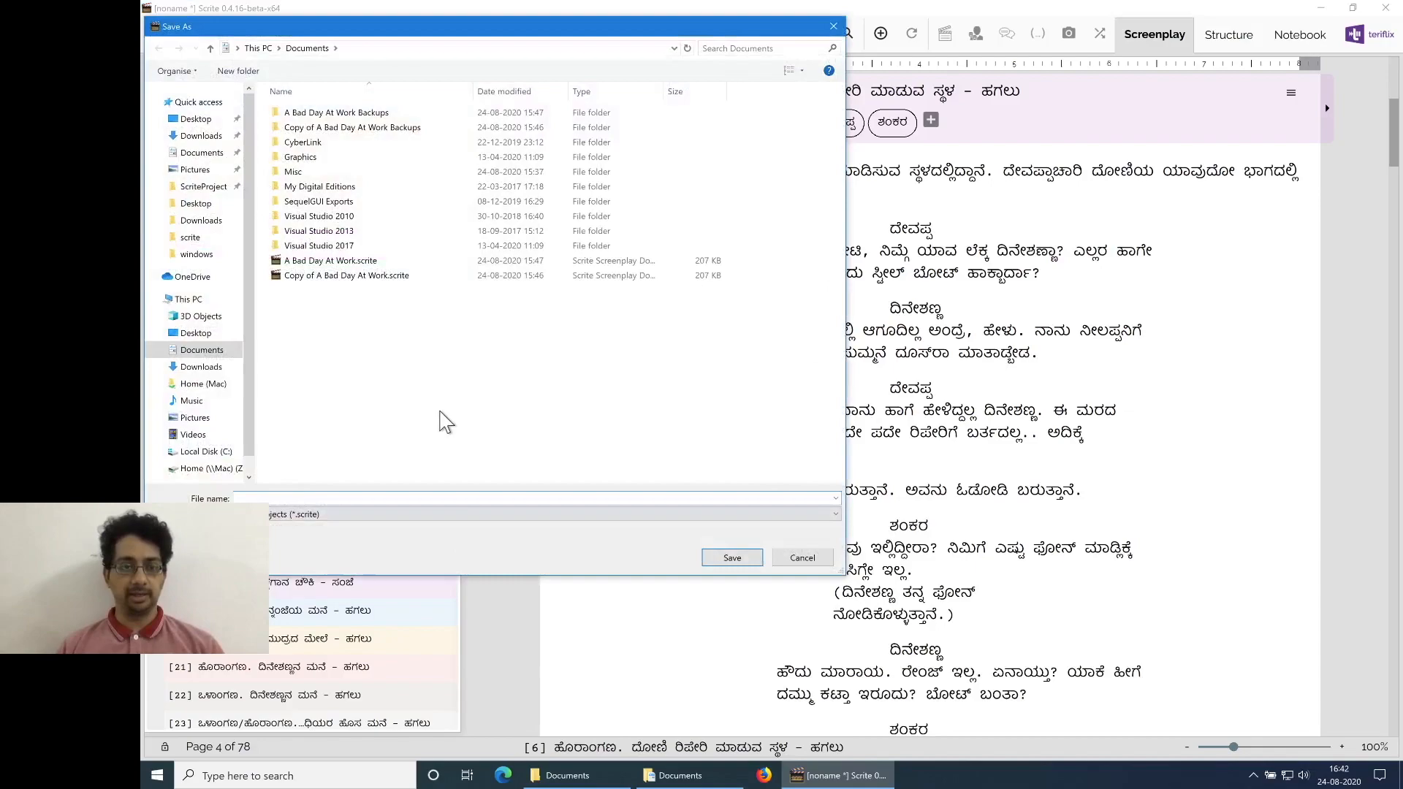
pyautogui.write('Paddayi')
pyautogui.press('Return')
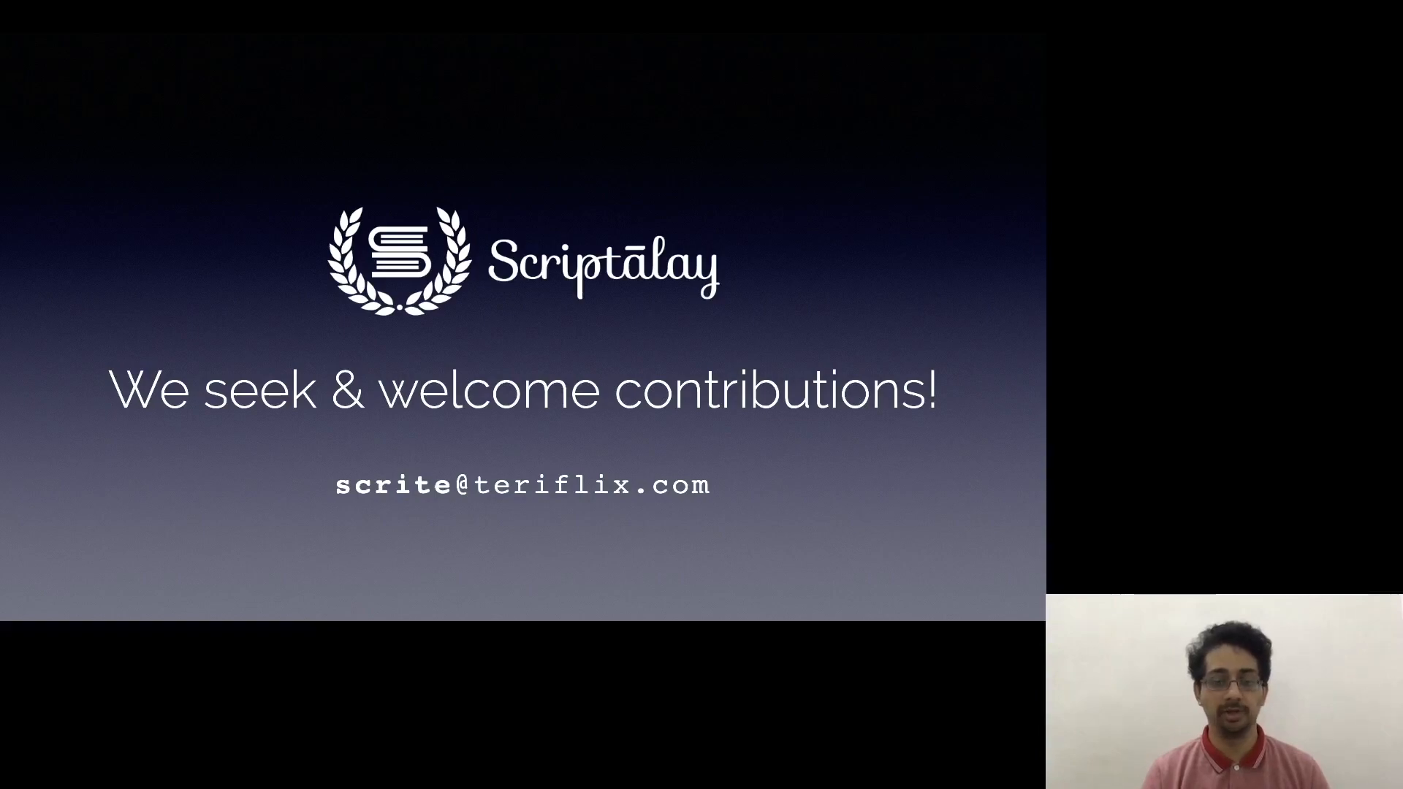
pyautogui.press('Right')
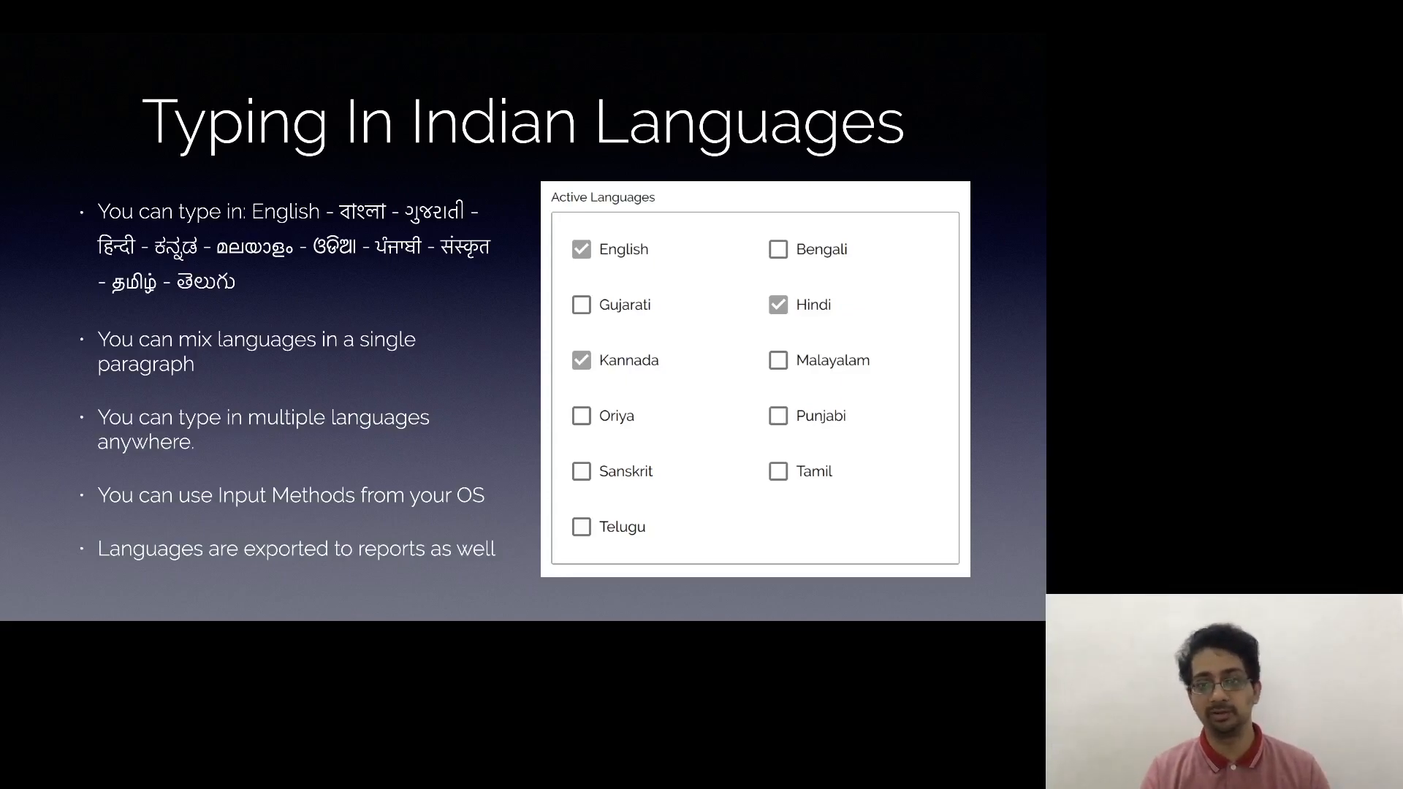
pyautogui.press('Right')
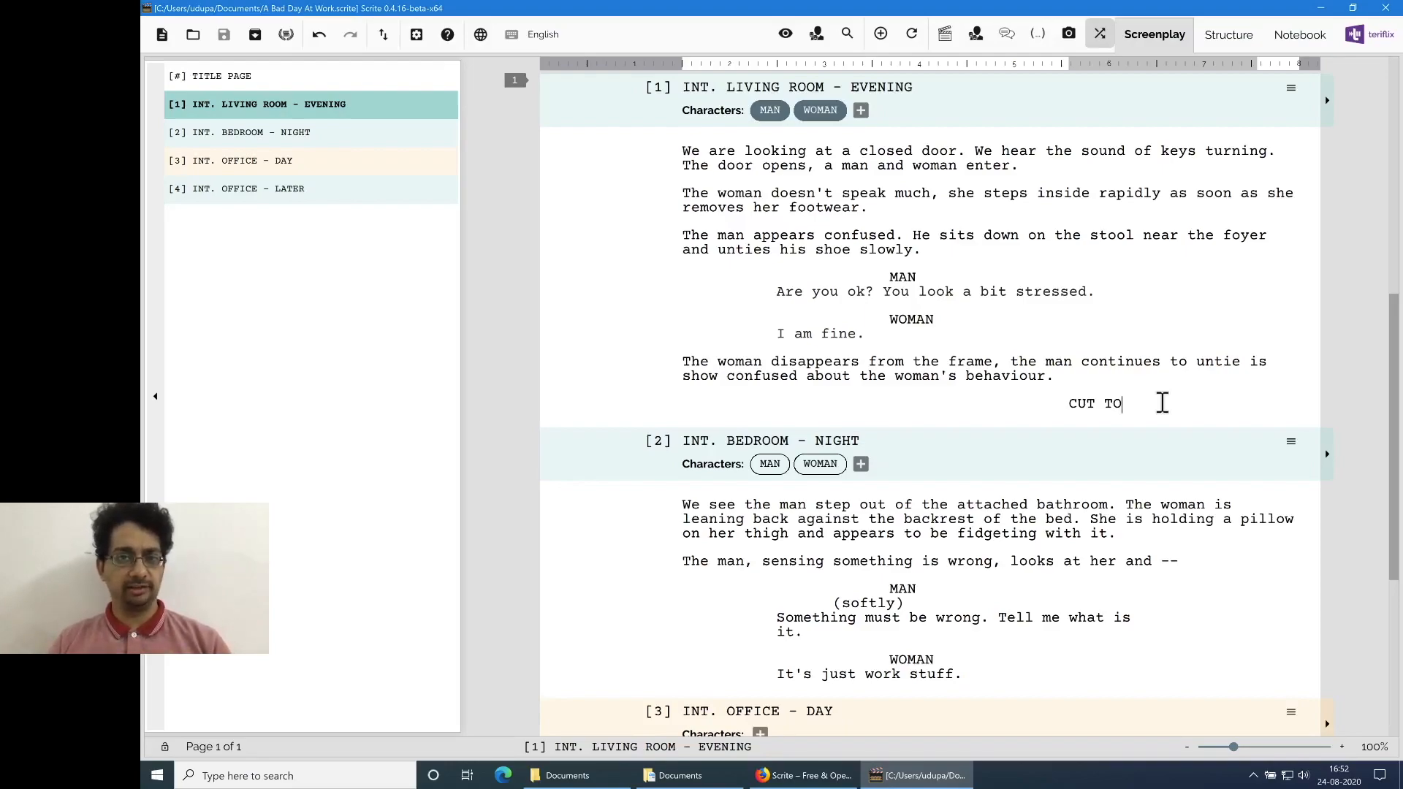
# Step: Replace the man's dialogue in scene 1 with "Stressed लग् रही हो.", entering the words after "Stressed" through Hindi transliteration
pyautogui.moveTo(776, 291); pyautogui.dragTo(1094, 294)
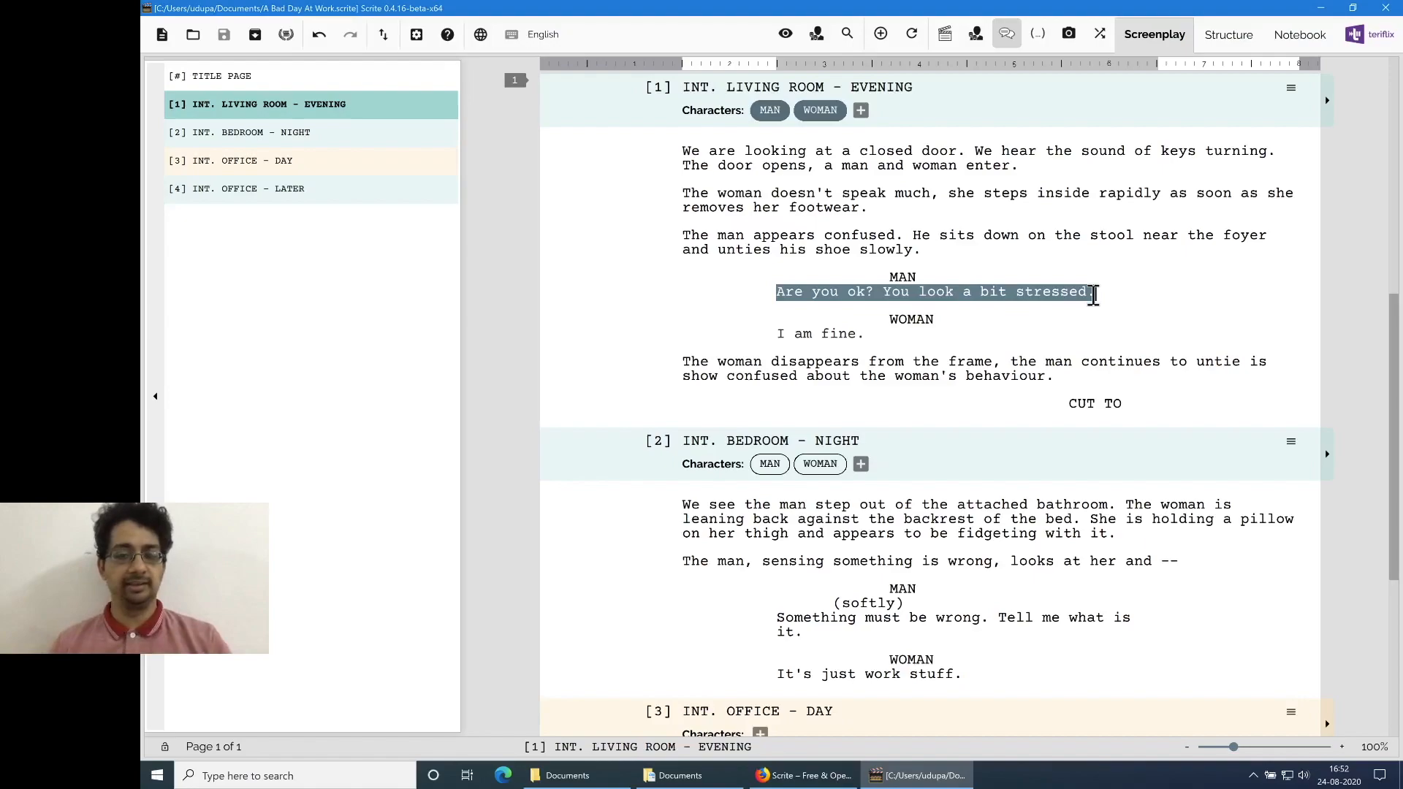
pyautogui.write('Stressed')
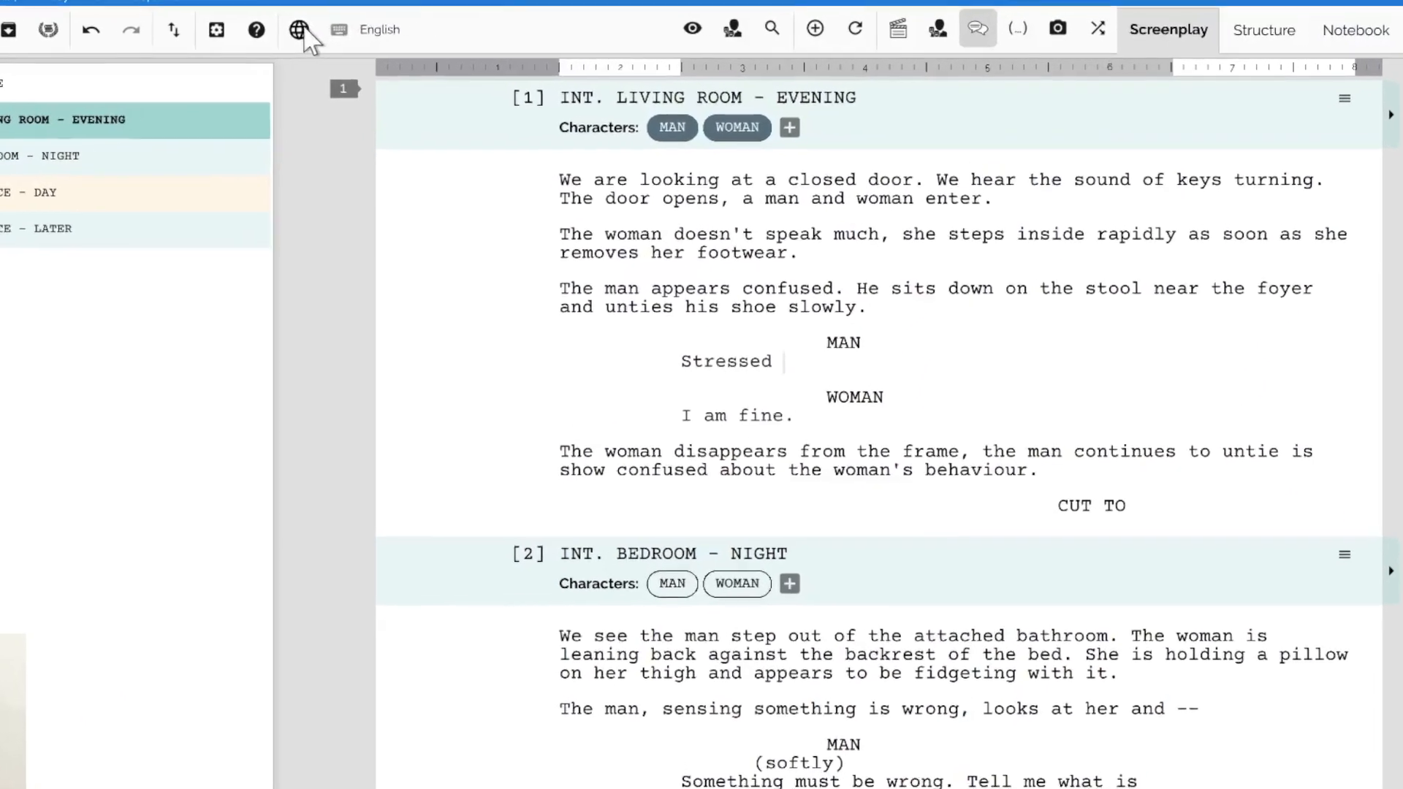
pyautogui.click(299, 29)
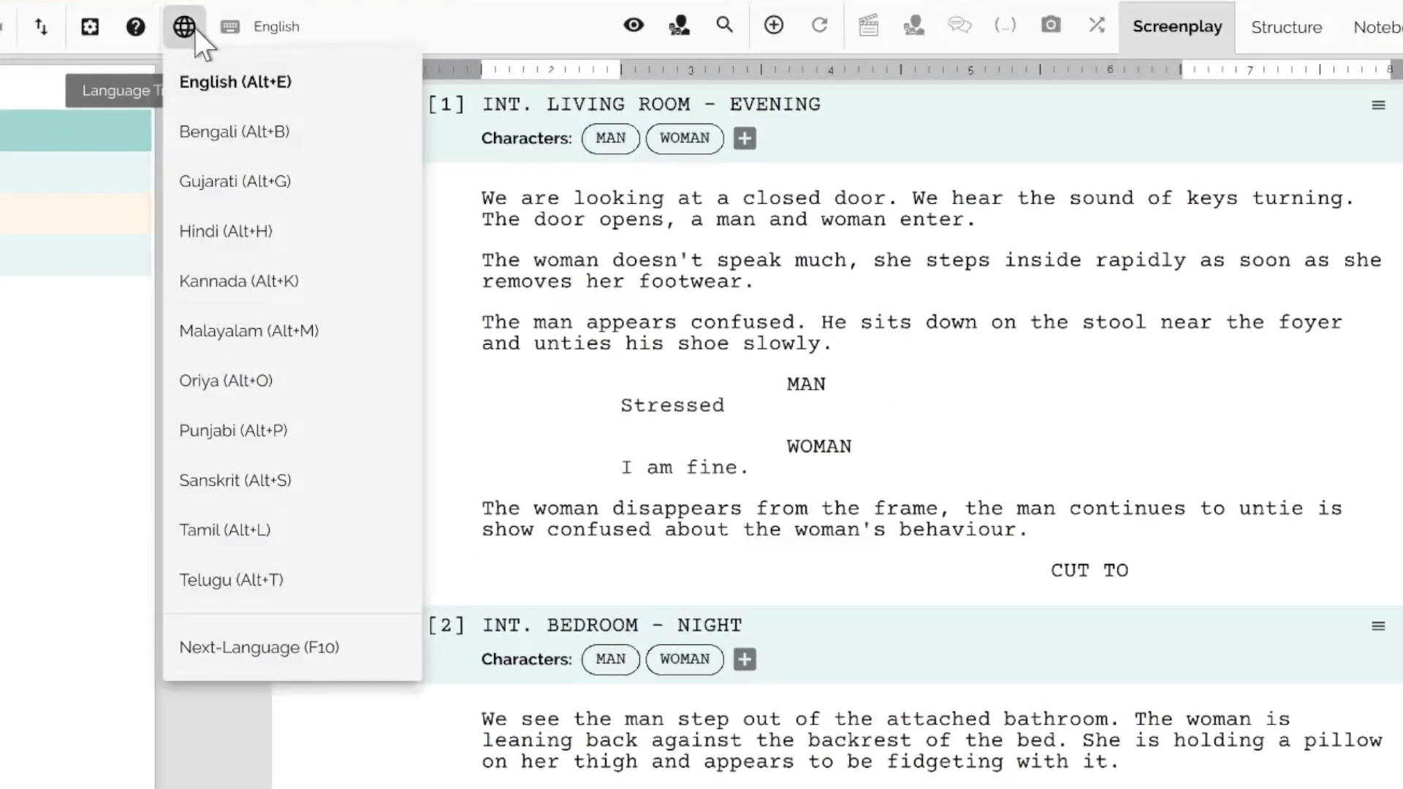
pyautogui.click(326, 228)
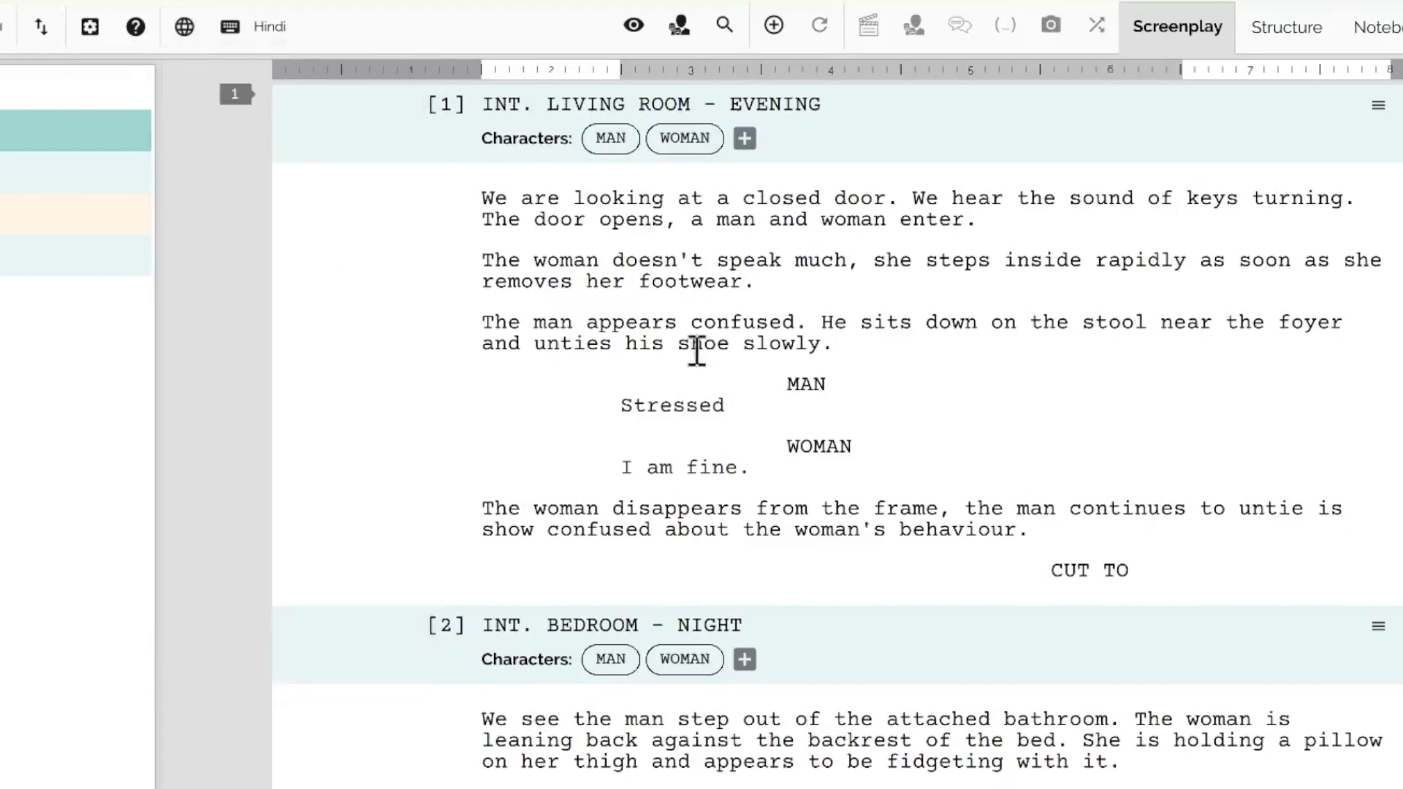
pyautogui.click(756, 406)
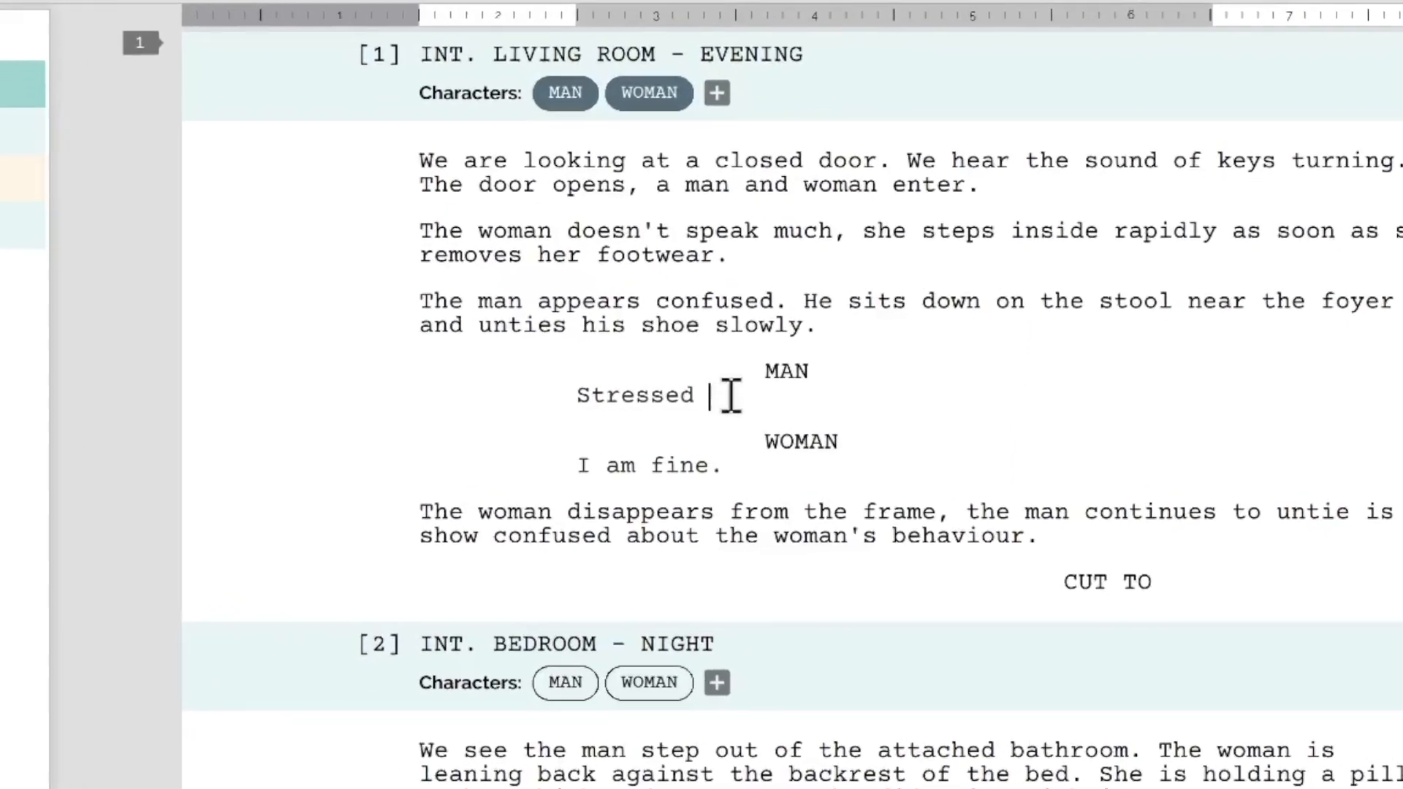
pyautogui.write('lag rahi ')
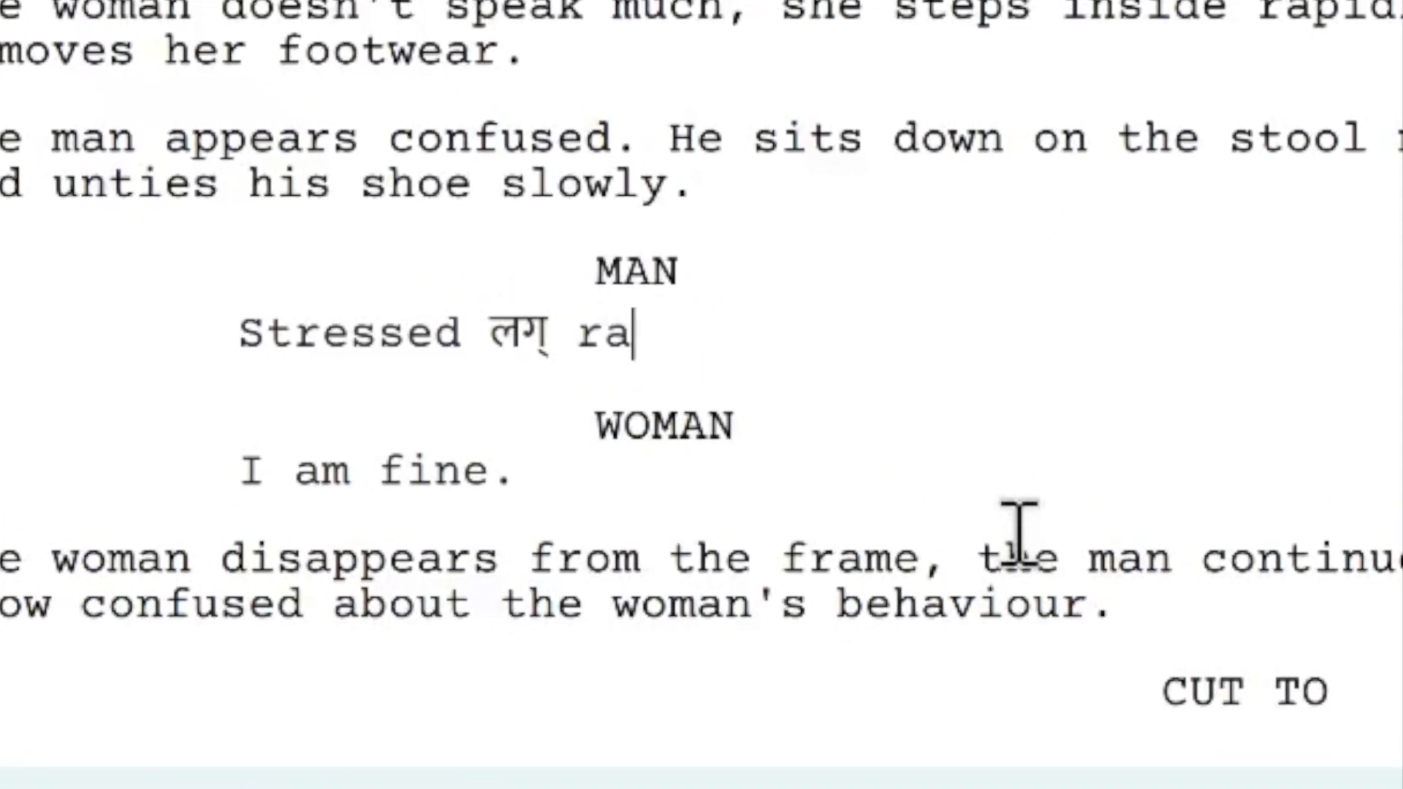
pyautogui.write('ho')
pyautogui.press('BackSpace')
pyautogui.write('O')
pyautogui.write('.')
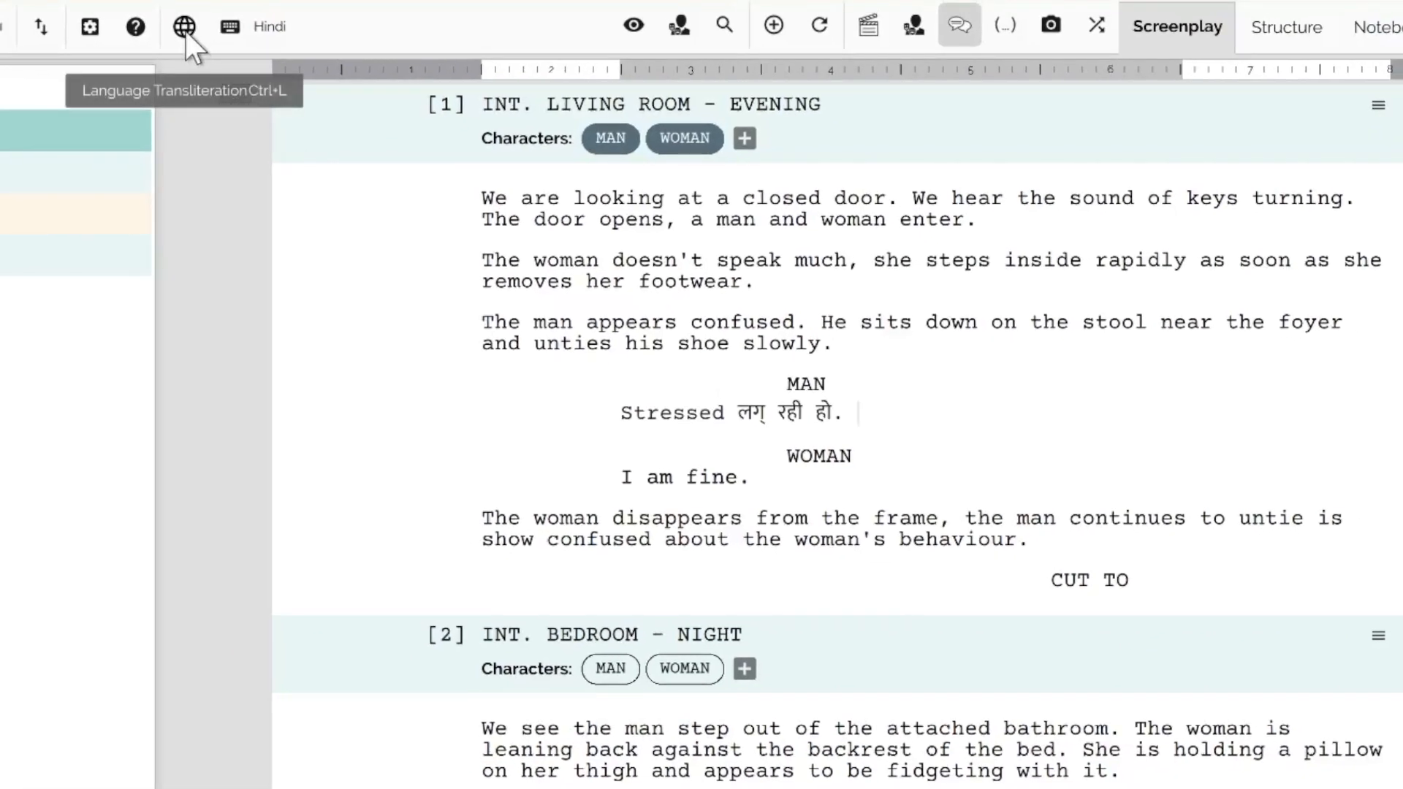
# Step: Switch the typing language to English and add "Are you ok?" to the end of the man's dialogue
pyautogui.click(186, 32)
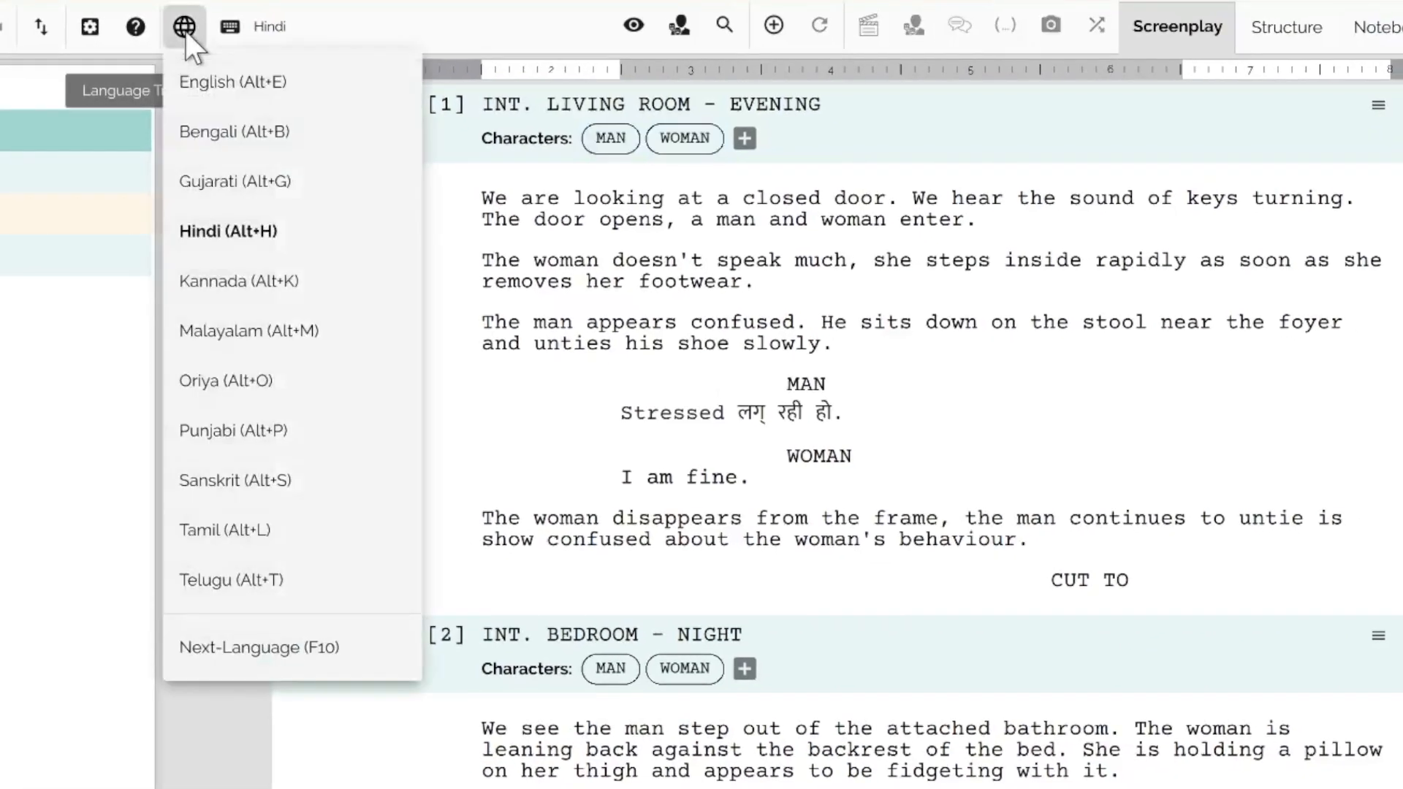
pyautogui.click(276, 96)
pyautogui.click(893, 415)
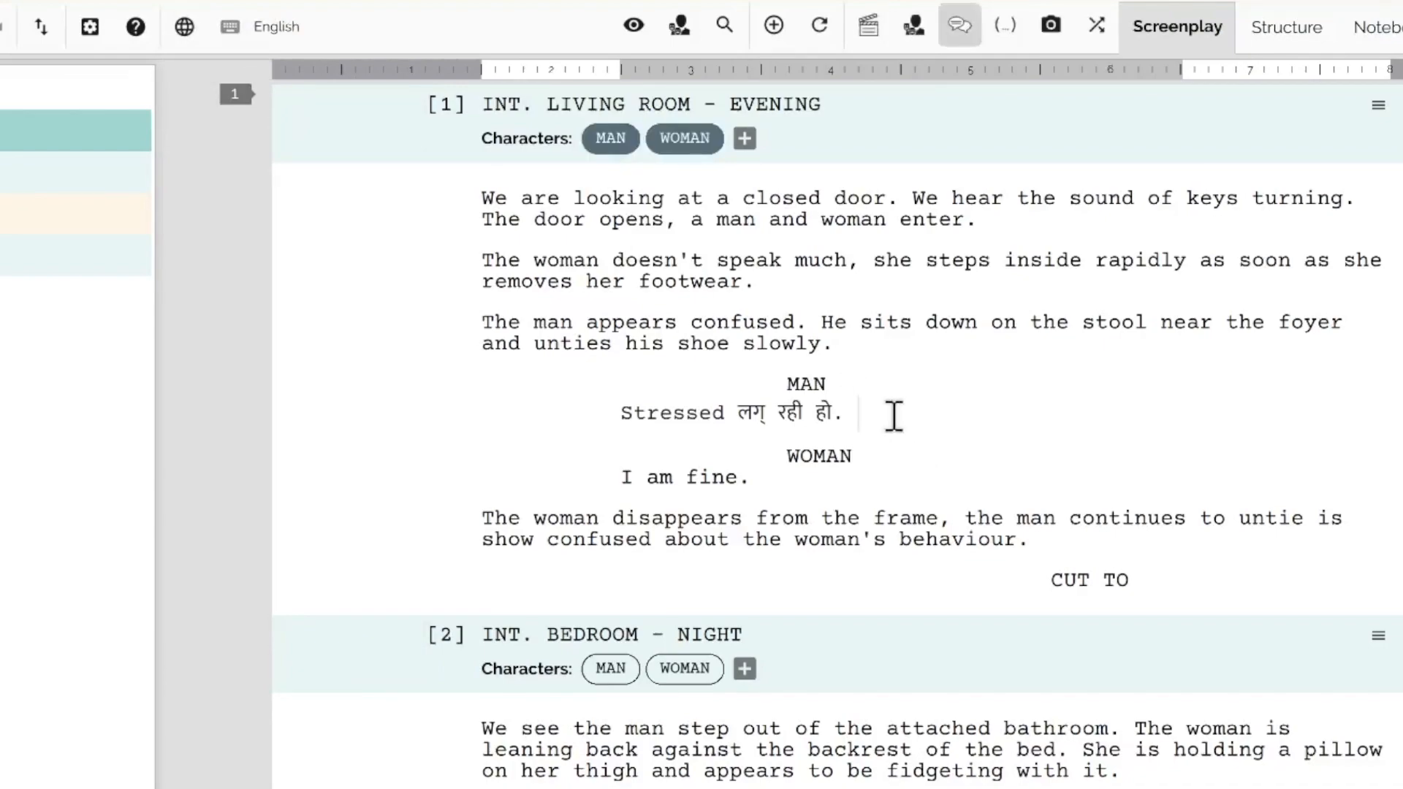
pyautogui.write('Are you ok?')
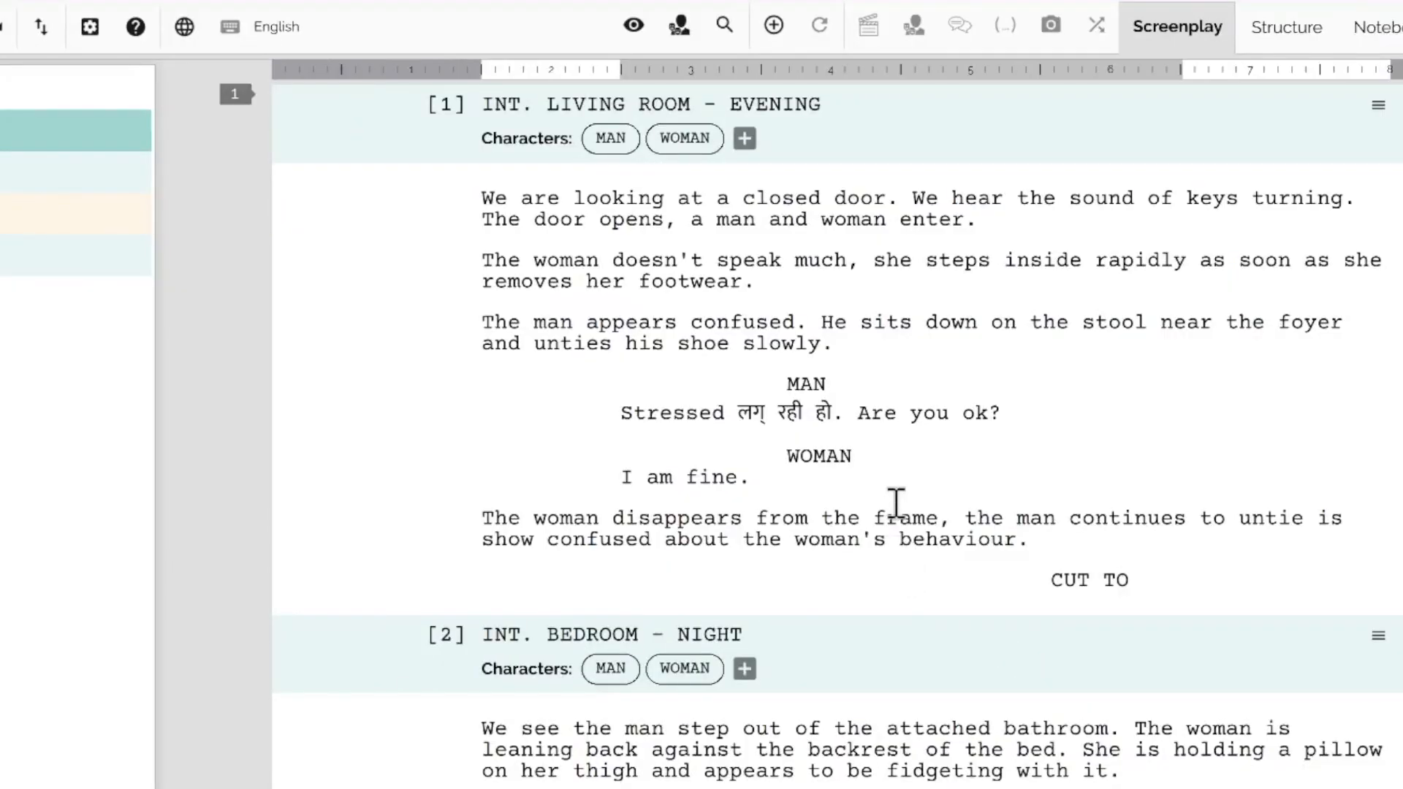
pyautogui.click(895, 503)
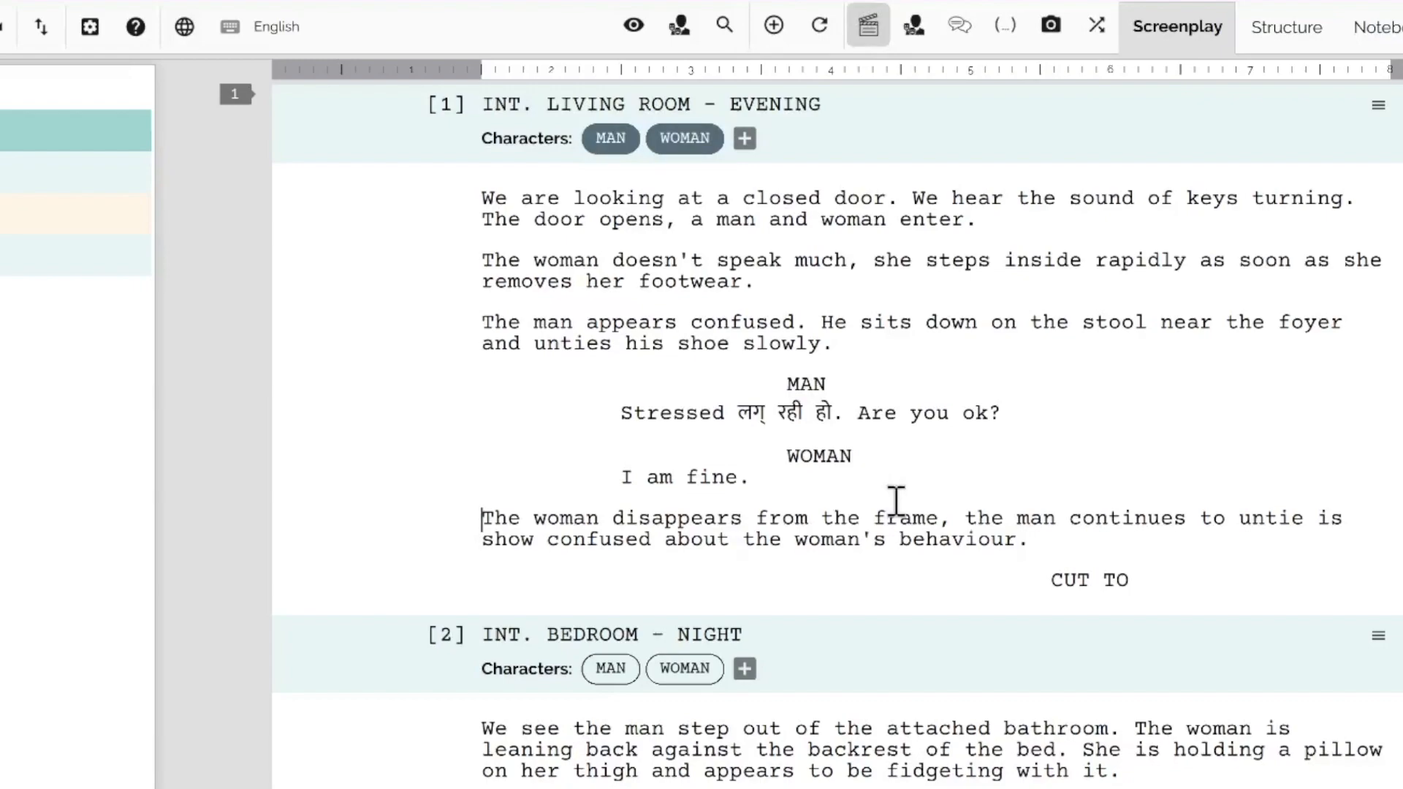
# Step: Replace the woman's dialogue in scene 1 with "ठिक् हू." using Hindi transliteration
pyautogui.click(194, 37)
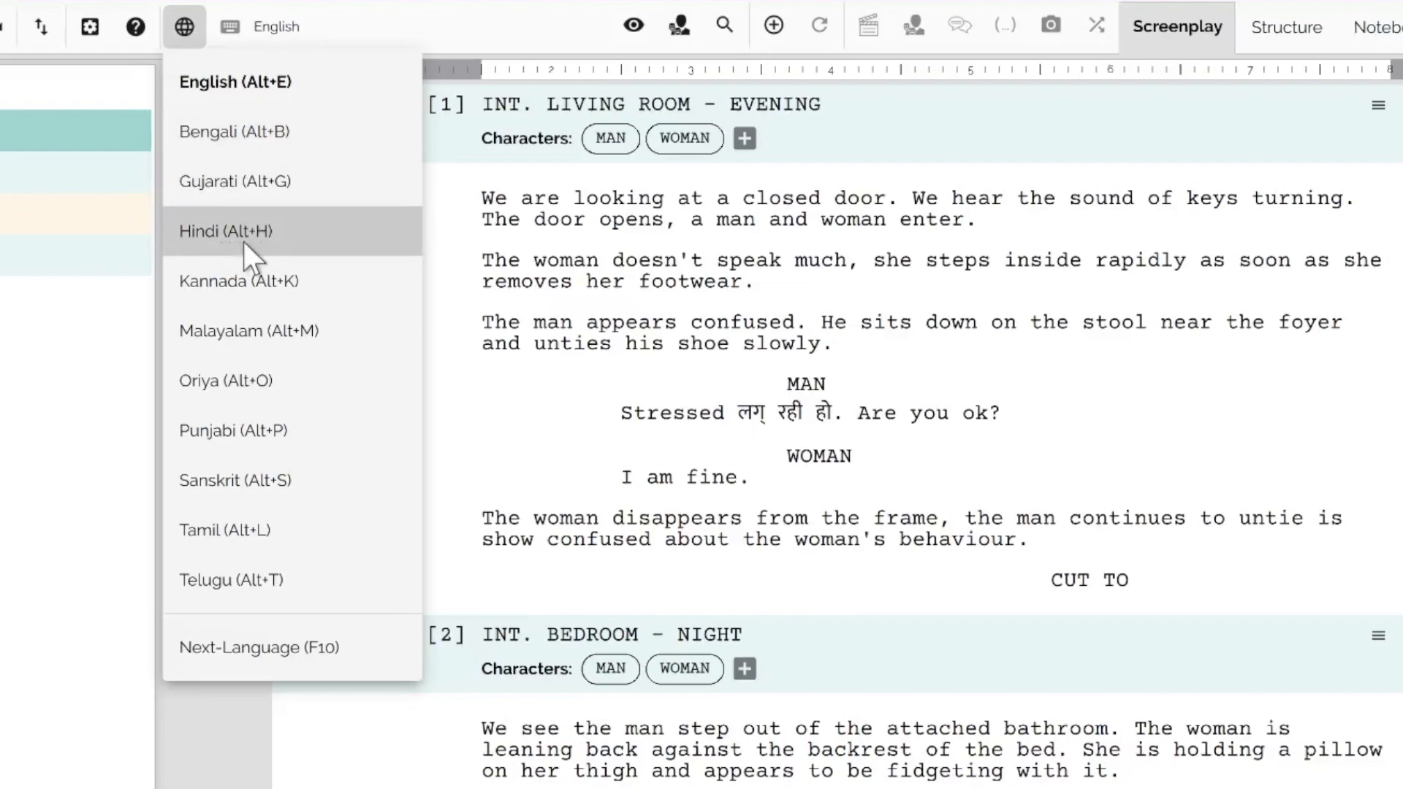
pyautogui.click(762, 480)
pyautogui.moveTo(762, 480); pyautogui.dragTo(620, 476)
pyautogui.press('BackSpace')
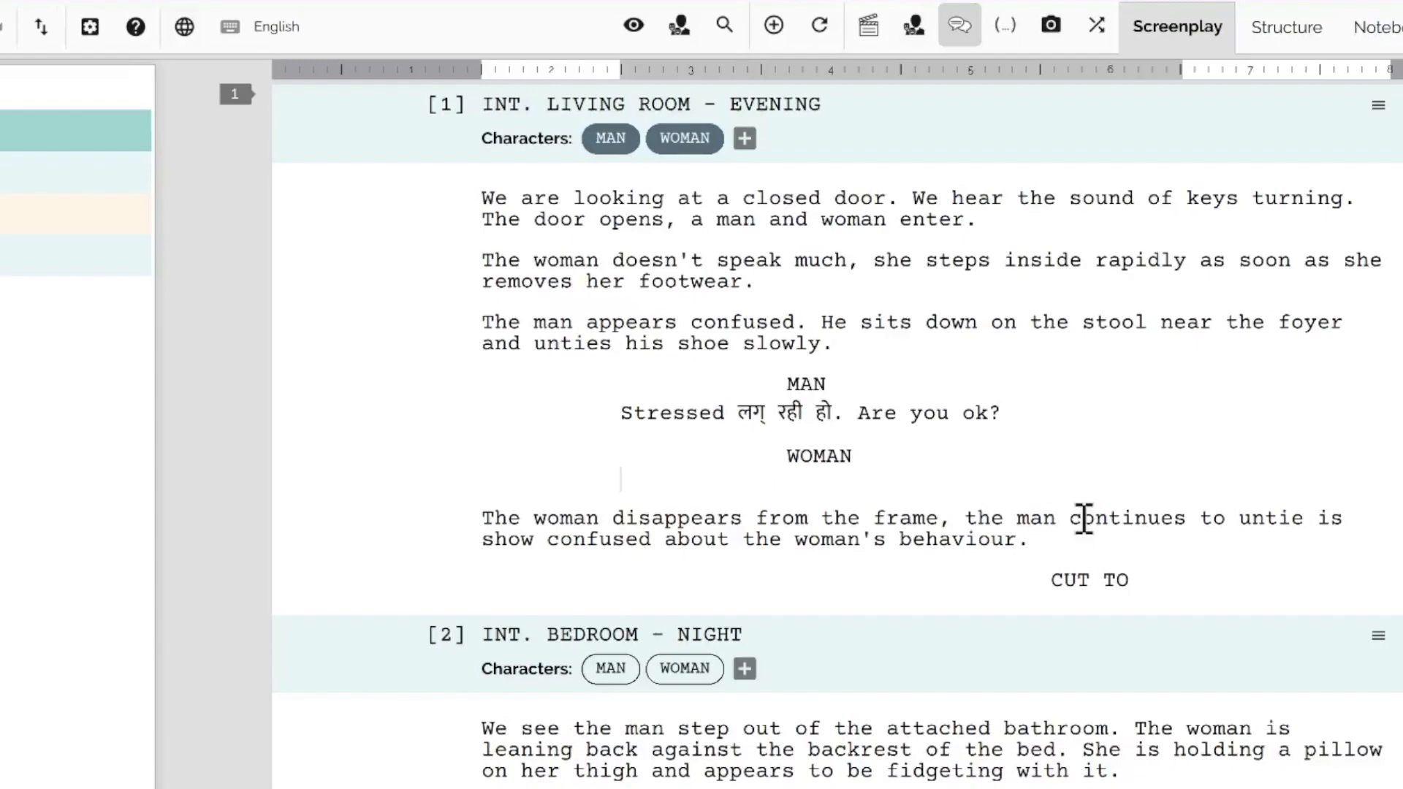
pyautogui.hotkey('alt', 'h')
pyautogui.write('Thik h')
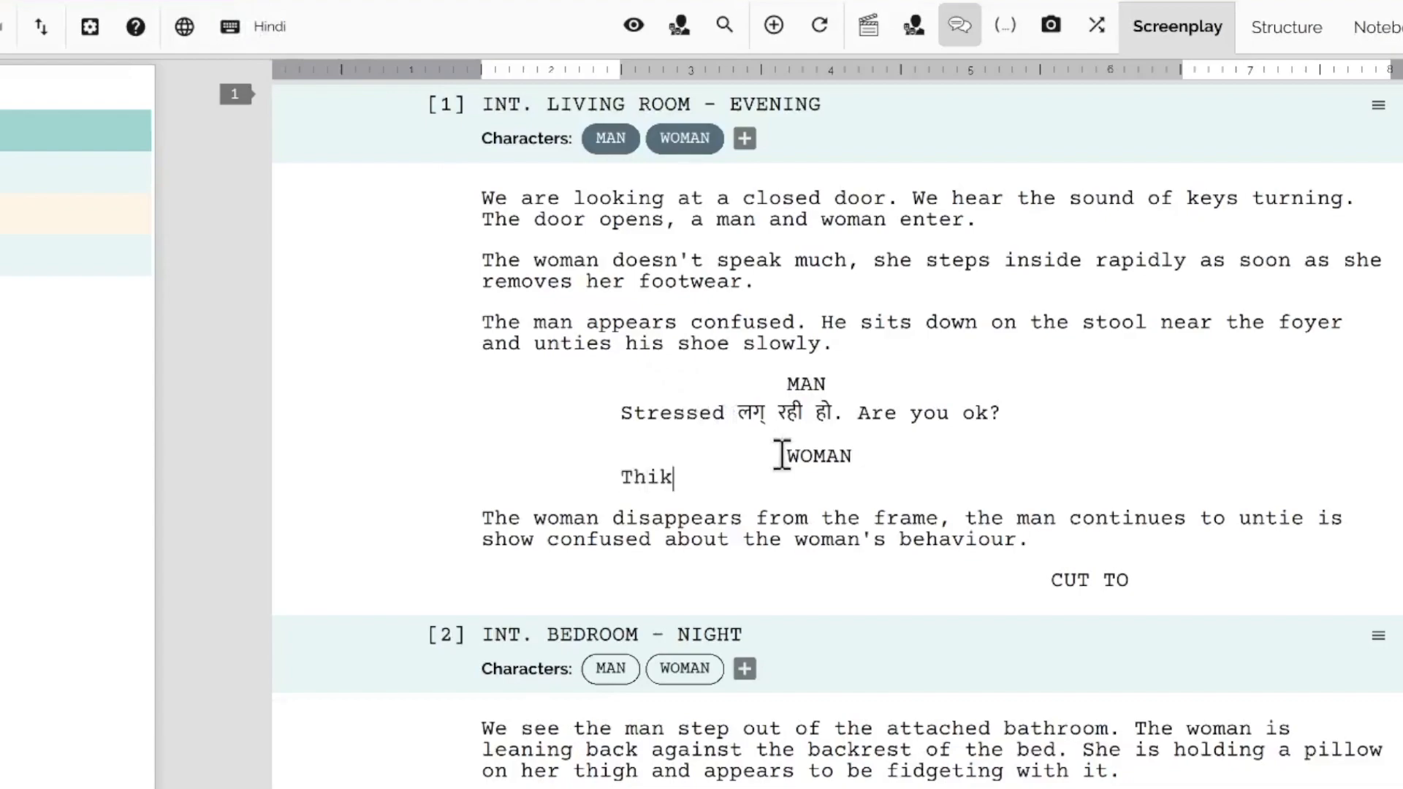
pyautogui.write('u.')
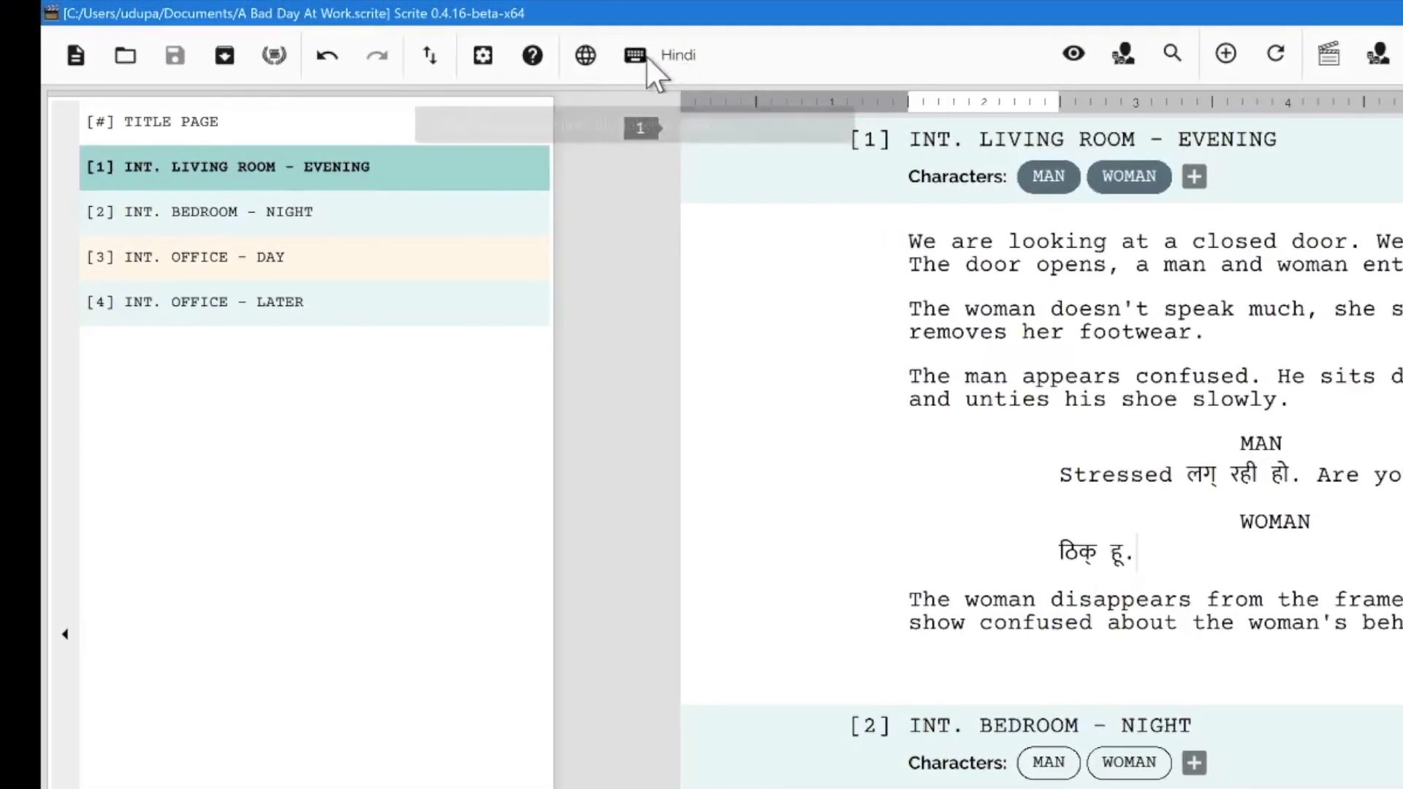
# Step: Save the screenplay and set the typing language back to English
pyautogui.click(646, 57)
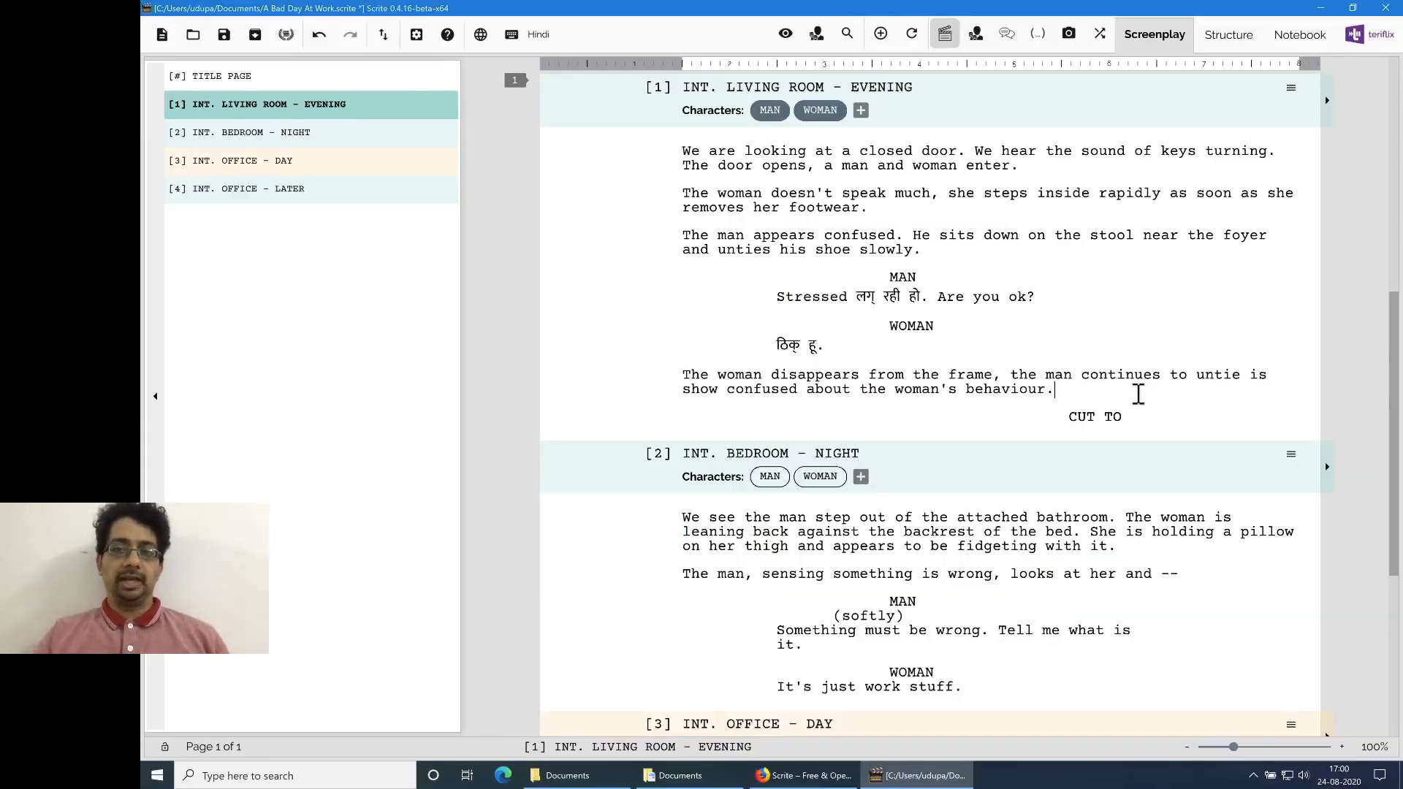
pyautogui.hotkey('ctrl', 's')
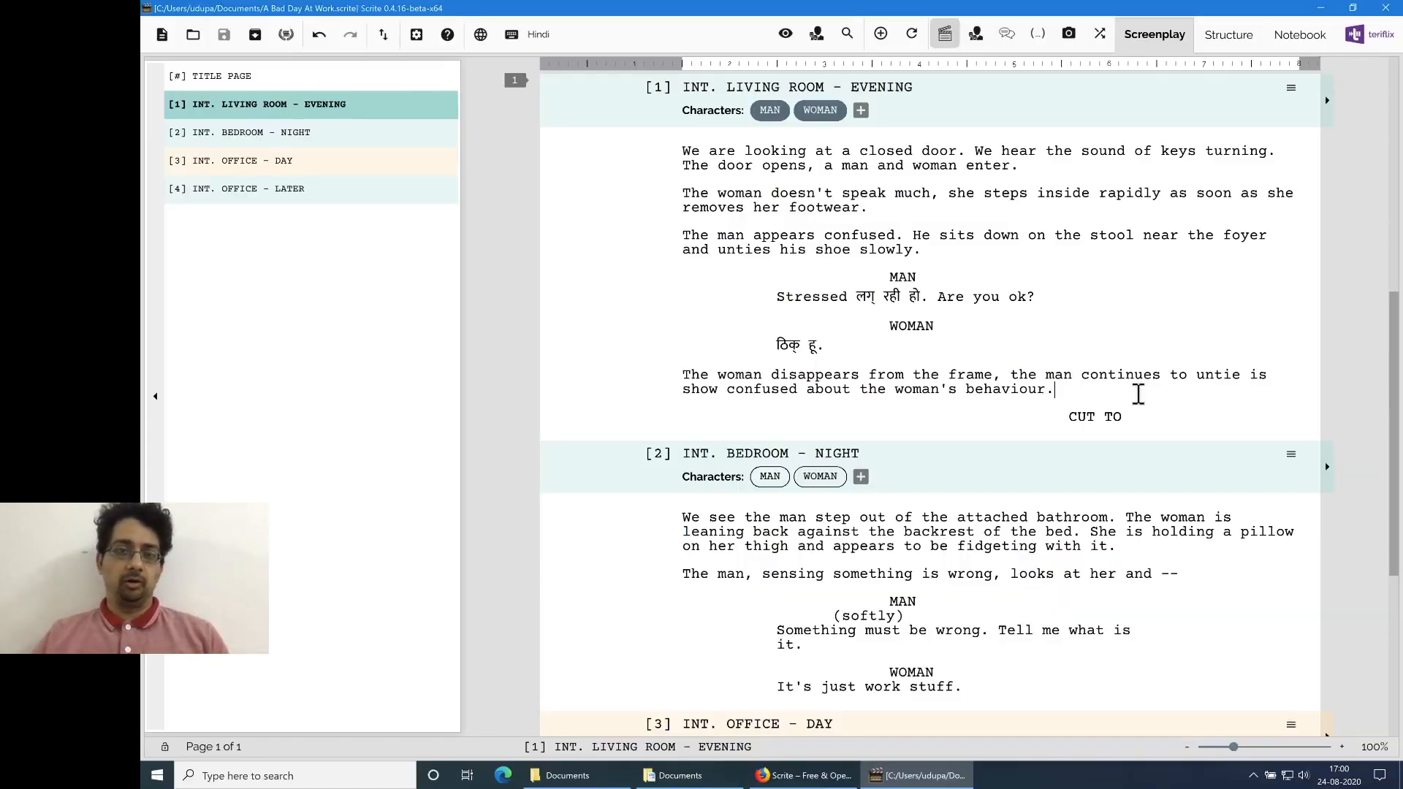
pyautogui.click(485, 40)
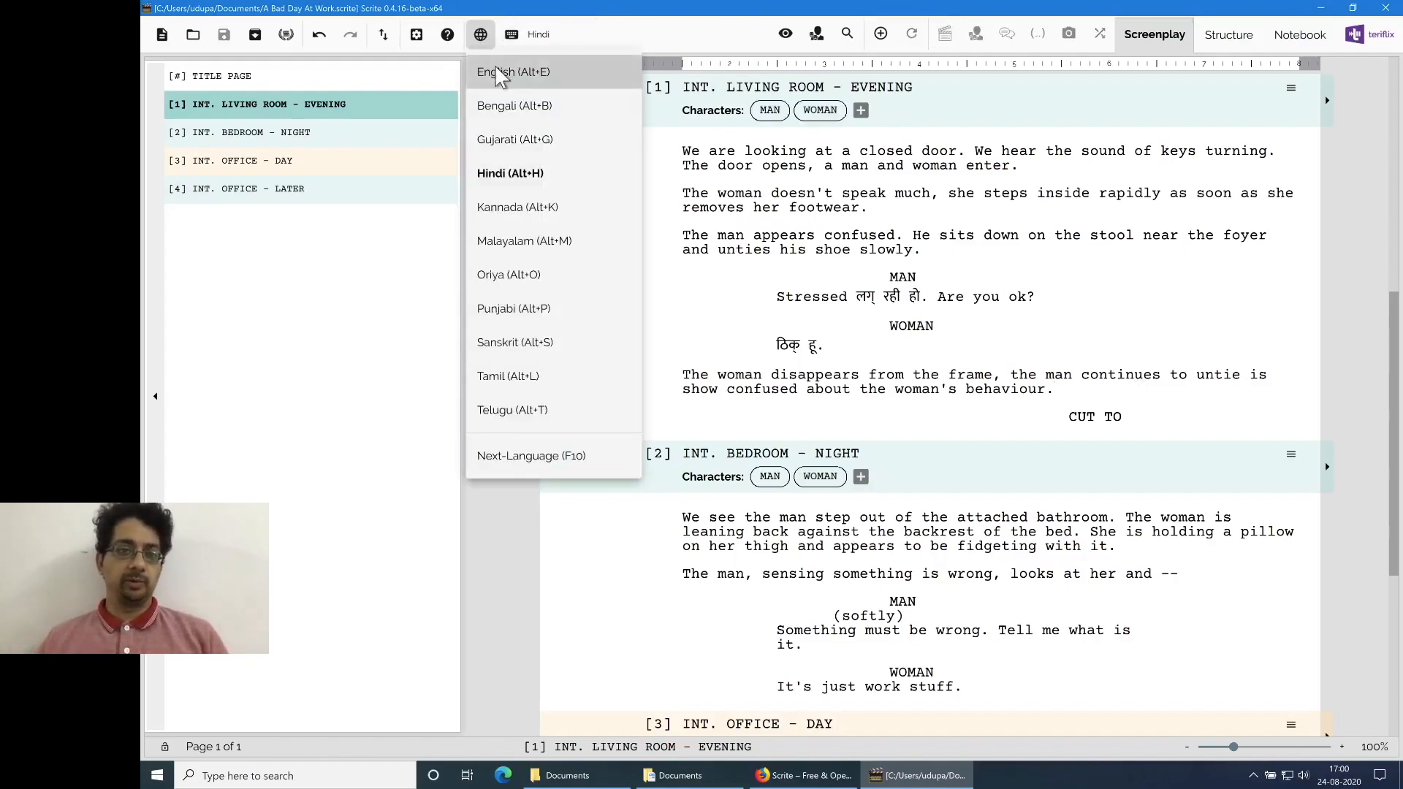
pyautogui.click(513, 72)
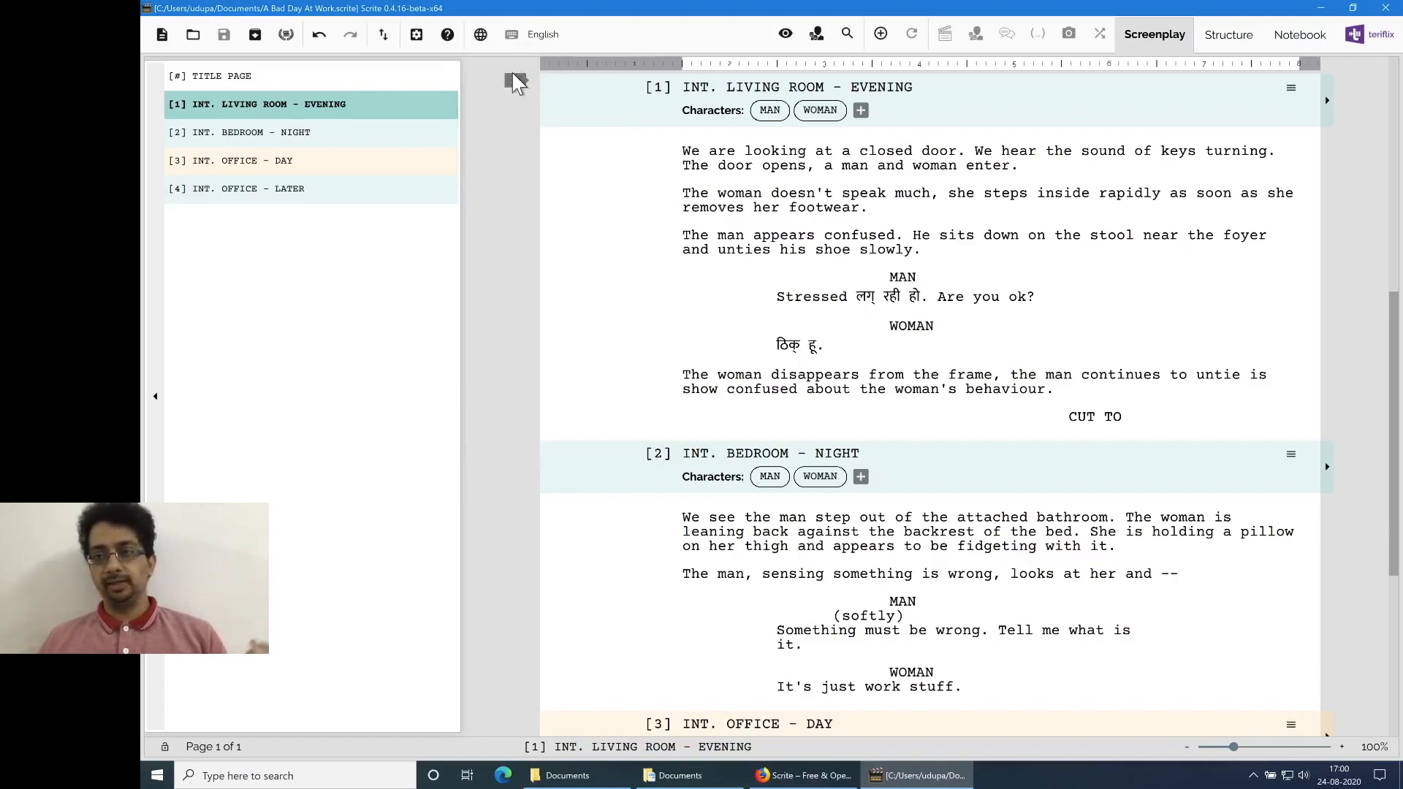
# Step: Limit the active languages in the application settings to English and Hindi by disabling Kannada and enabling Hindi
pyautogui.click(419, 36)
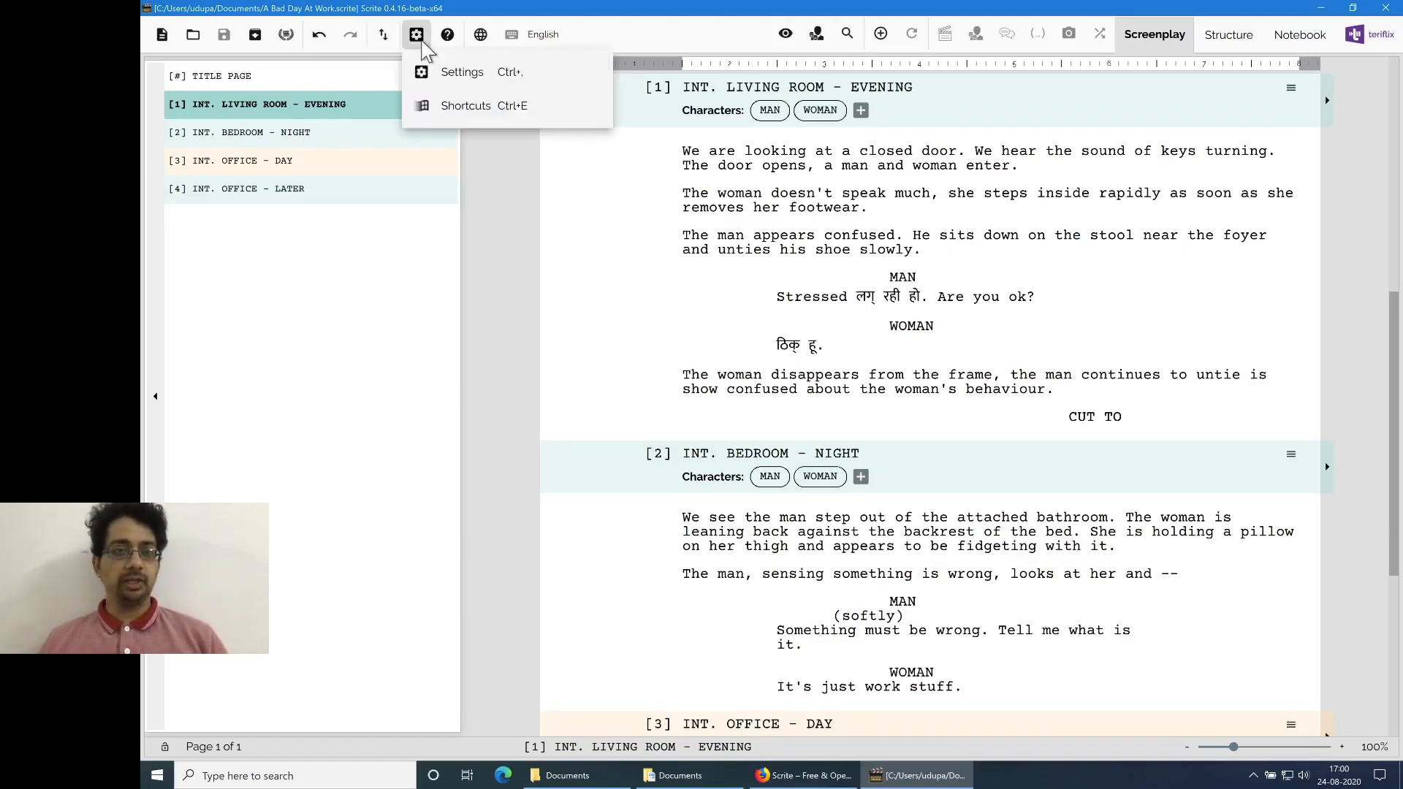
pyautogui.click(427, 67)
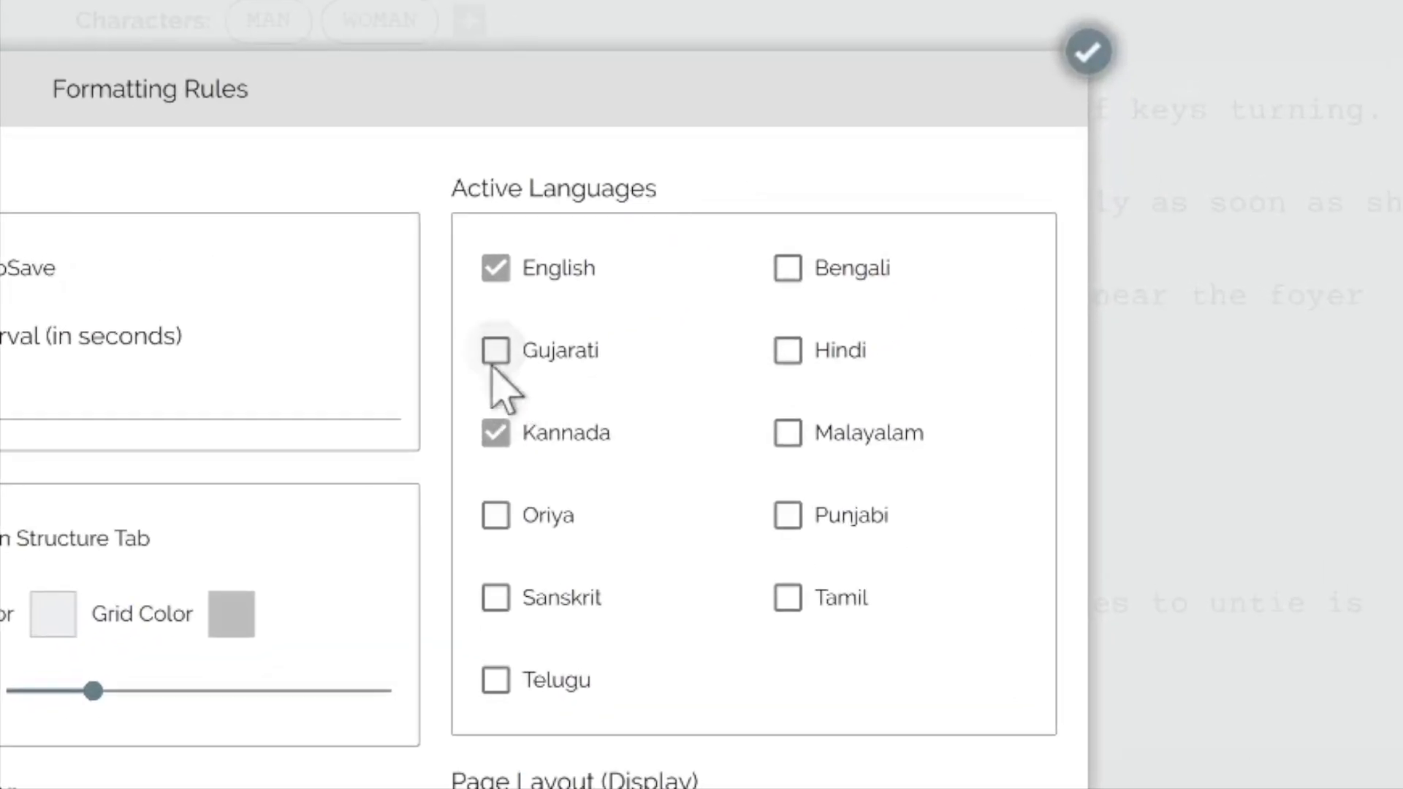
pyautogui.click(489, 437)
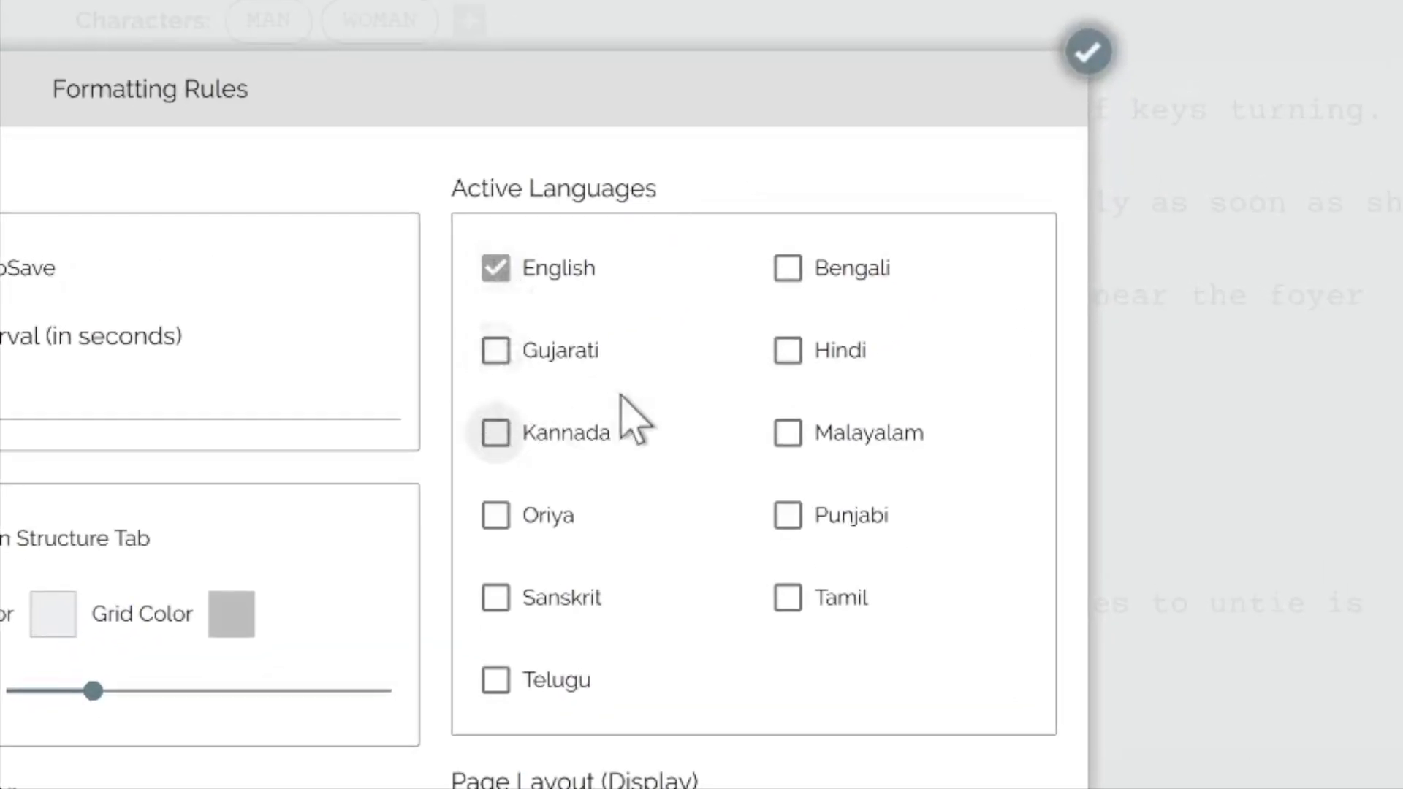
pyautogui.click(802, 356)
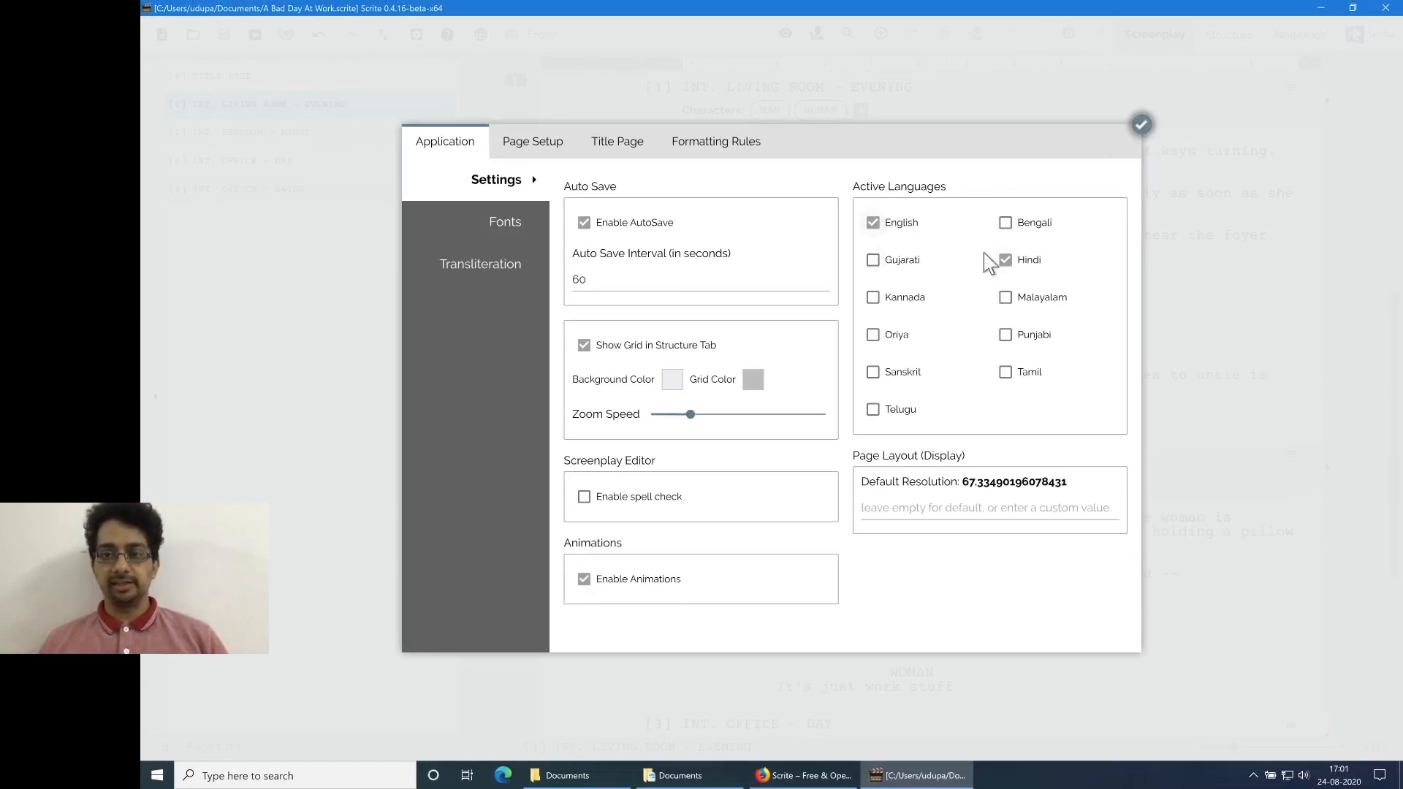
pyautogui.click(1141, 125)
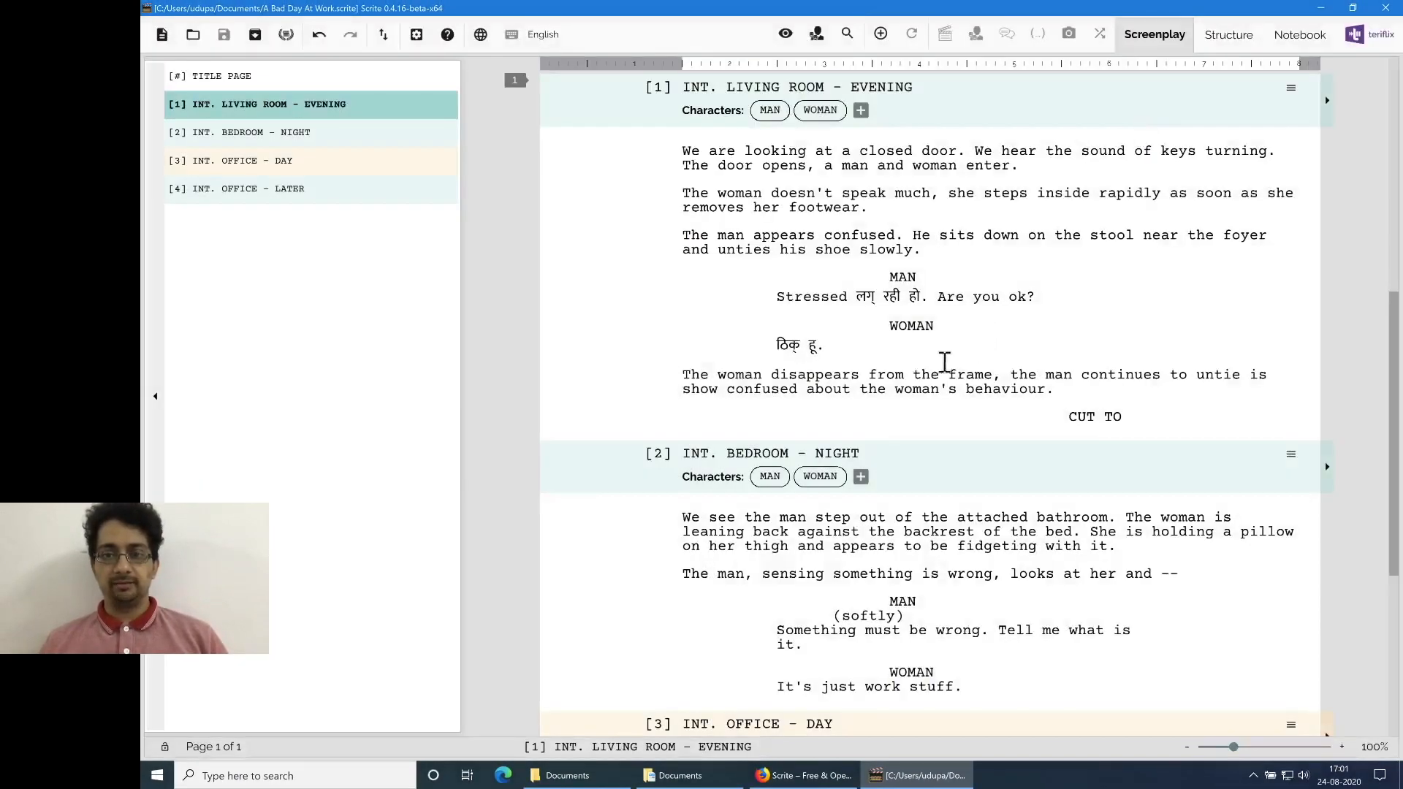
# Step: With the cursor at the end of the woman's dialogue, cycle repeatedly through the active typing languages, ending on Hindi
pyautogui.click(892, 352)
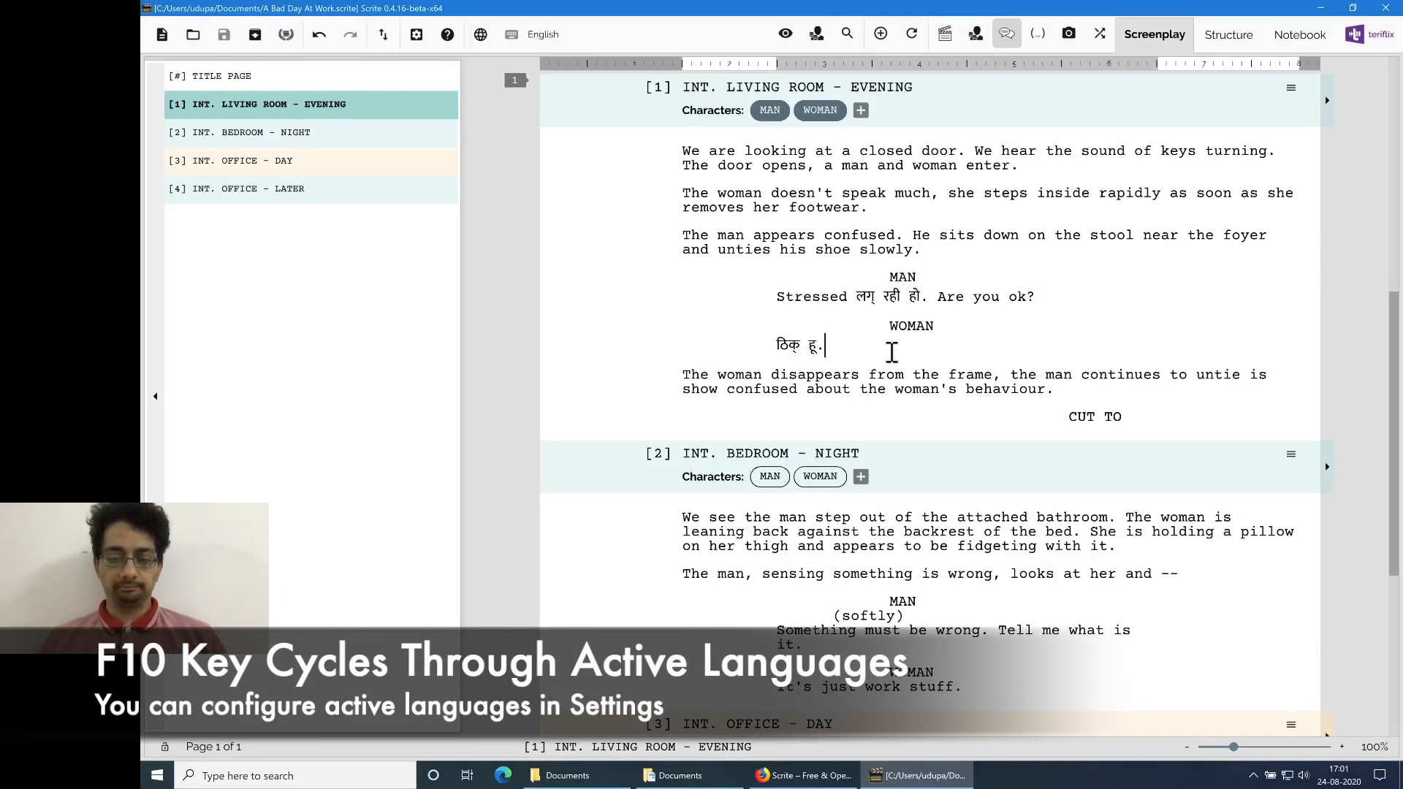
pyautogui.press('F10')
pyautogui.press('F10')
pyautogui.press('F10')
pyautogui.press('F10')
pyautogui.press('F10')
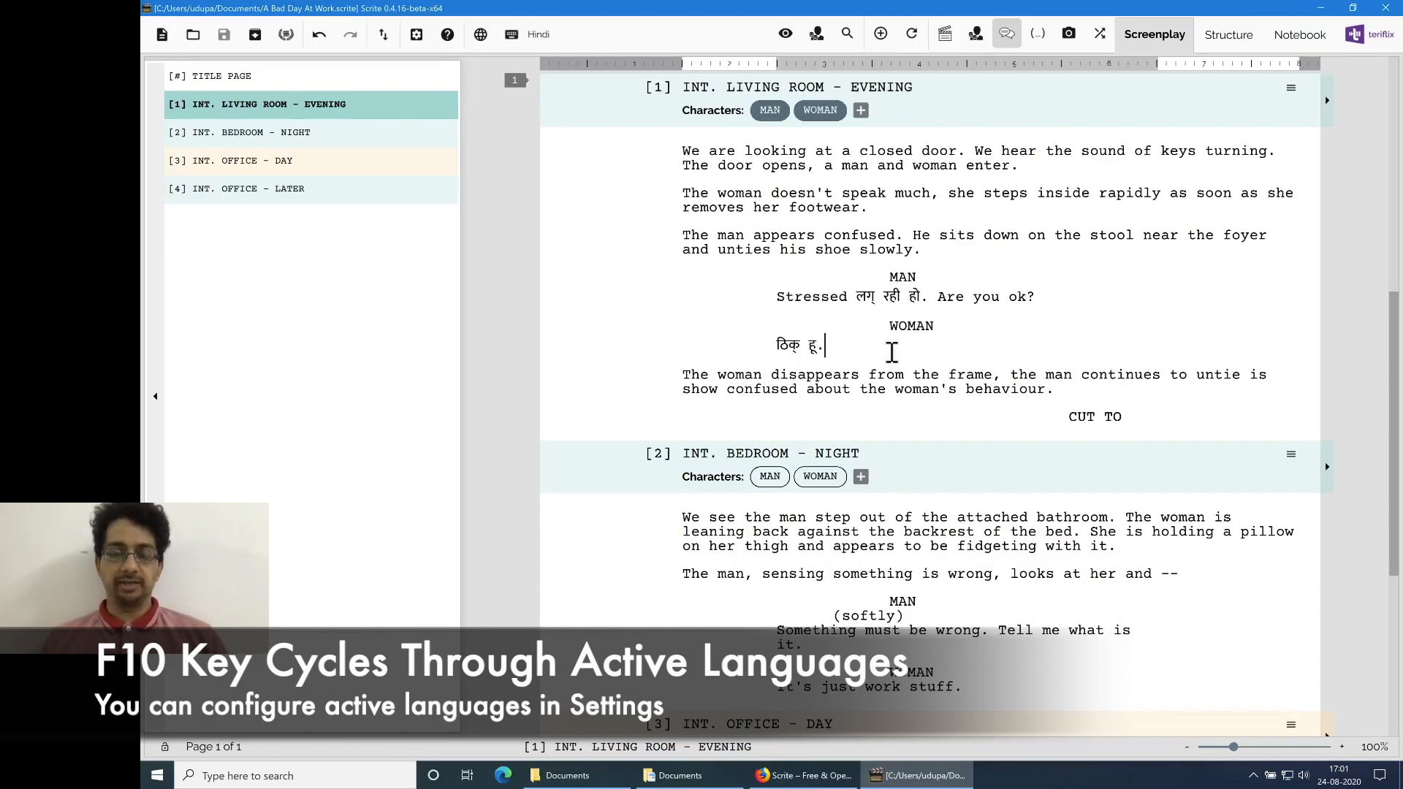
pyautogui.press('F10')
pyautogui.press('F10')
pyautogui.press('F10')
pyautogui.press('F10')
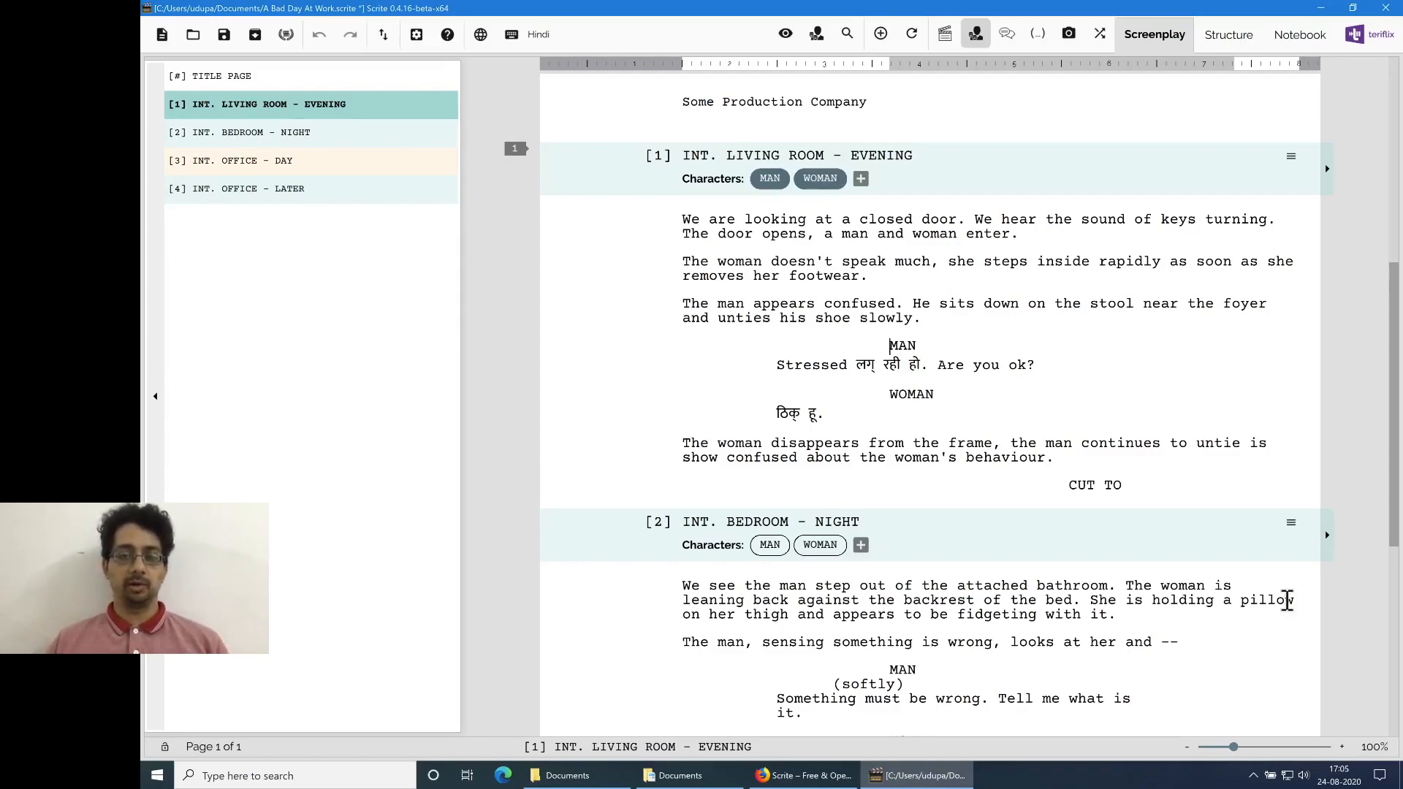
# Step: Set the application font for English to Courier and for Hindi to Mangal
pyautogui.click(418, 33)
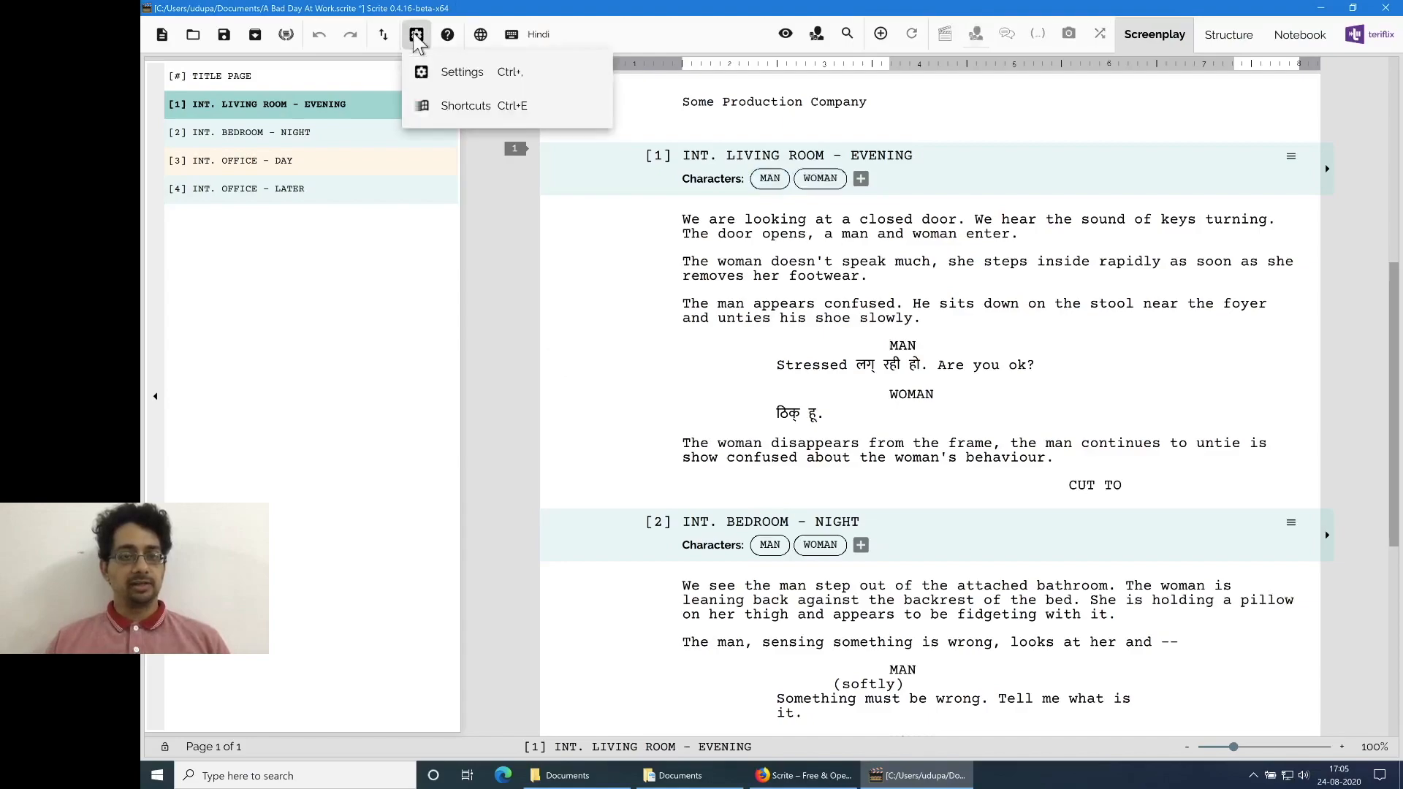
pyautogui.click(564, 82)
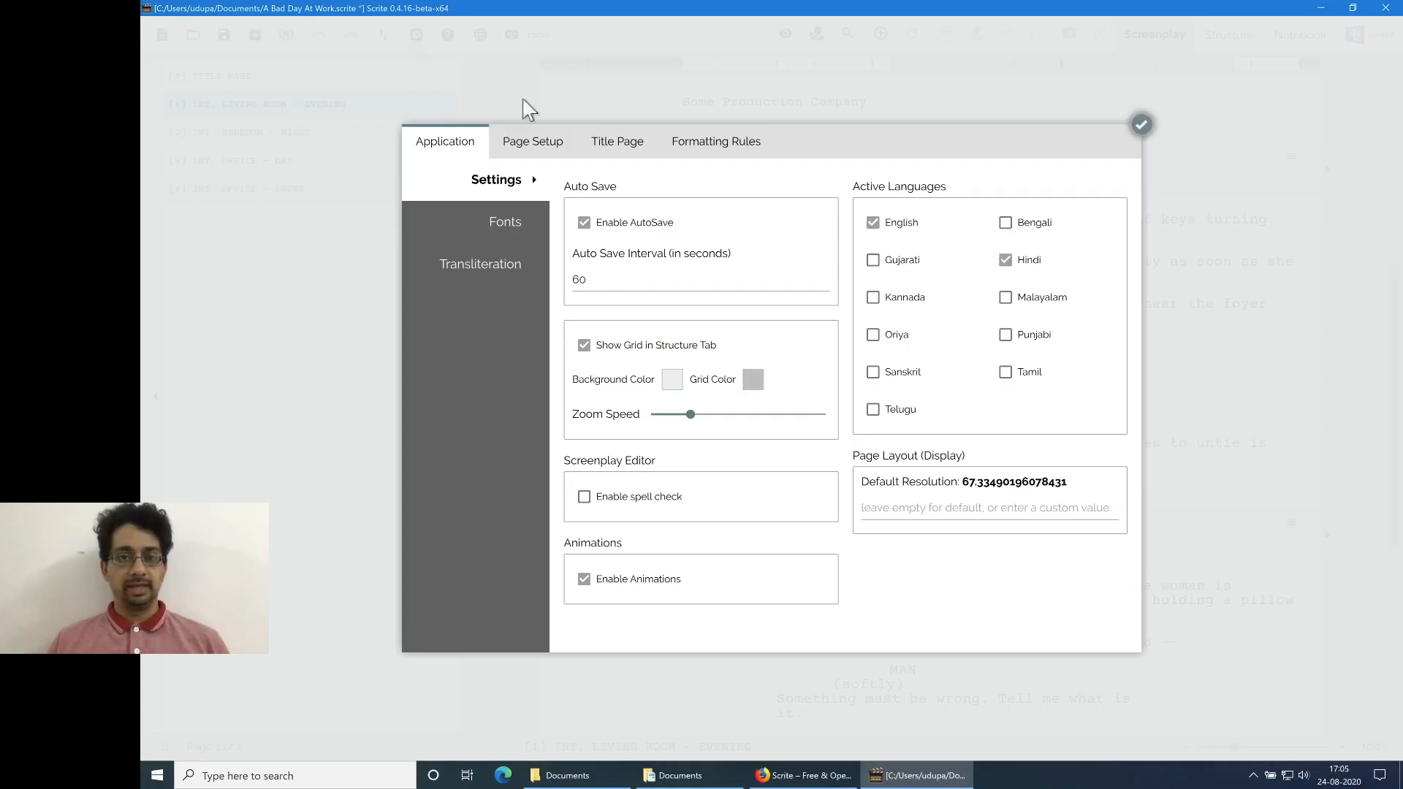
pyautogui.click(502, 225)
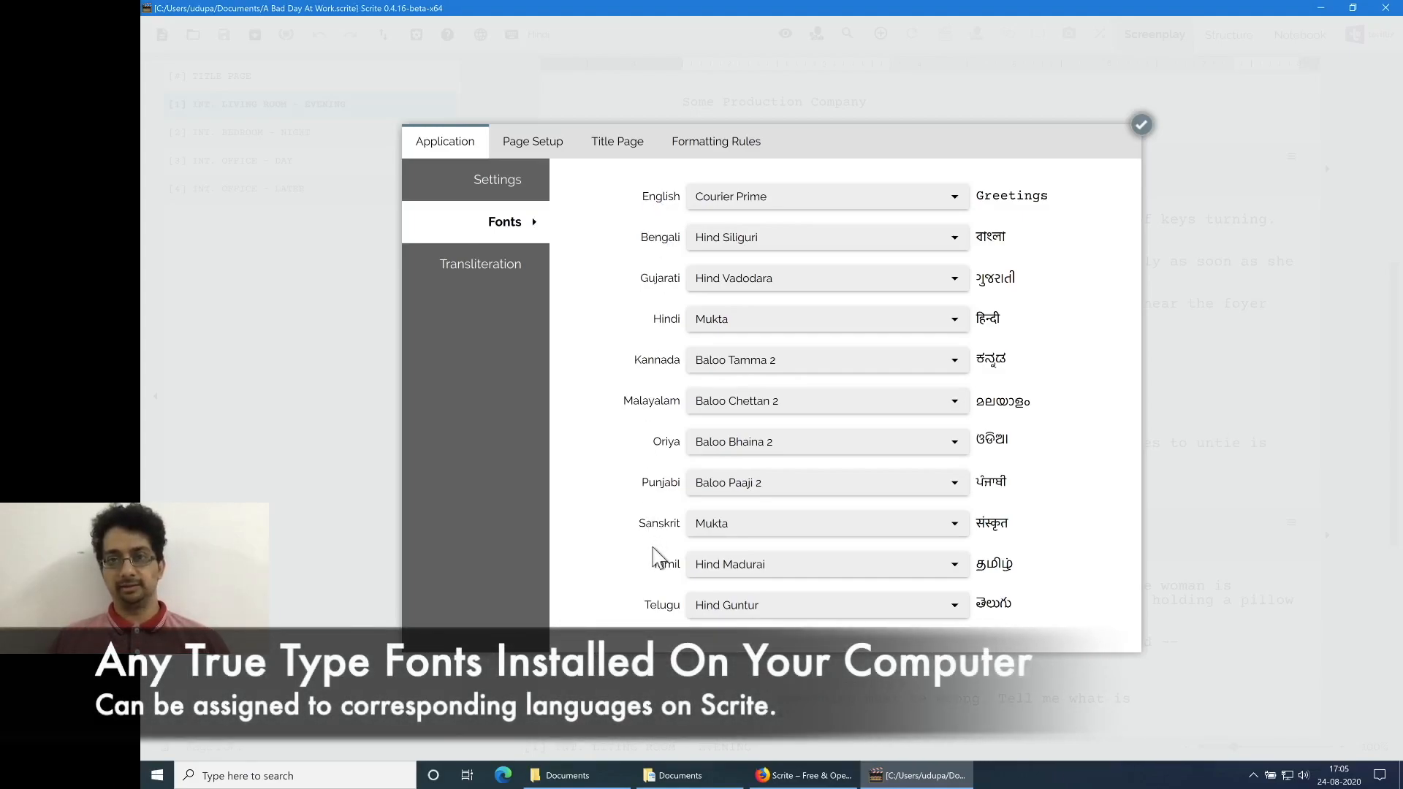
pyautogui.click(853, 199)
pyautogui.click(833, 230)
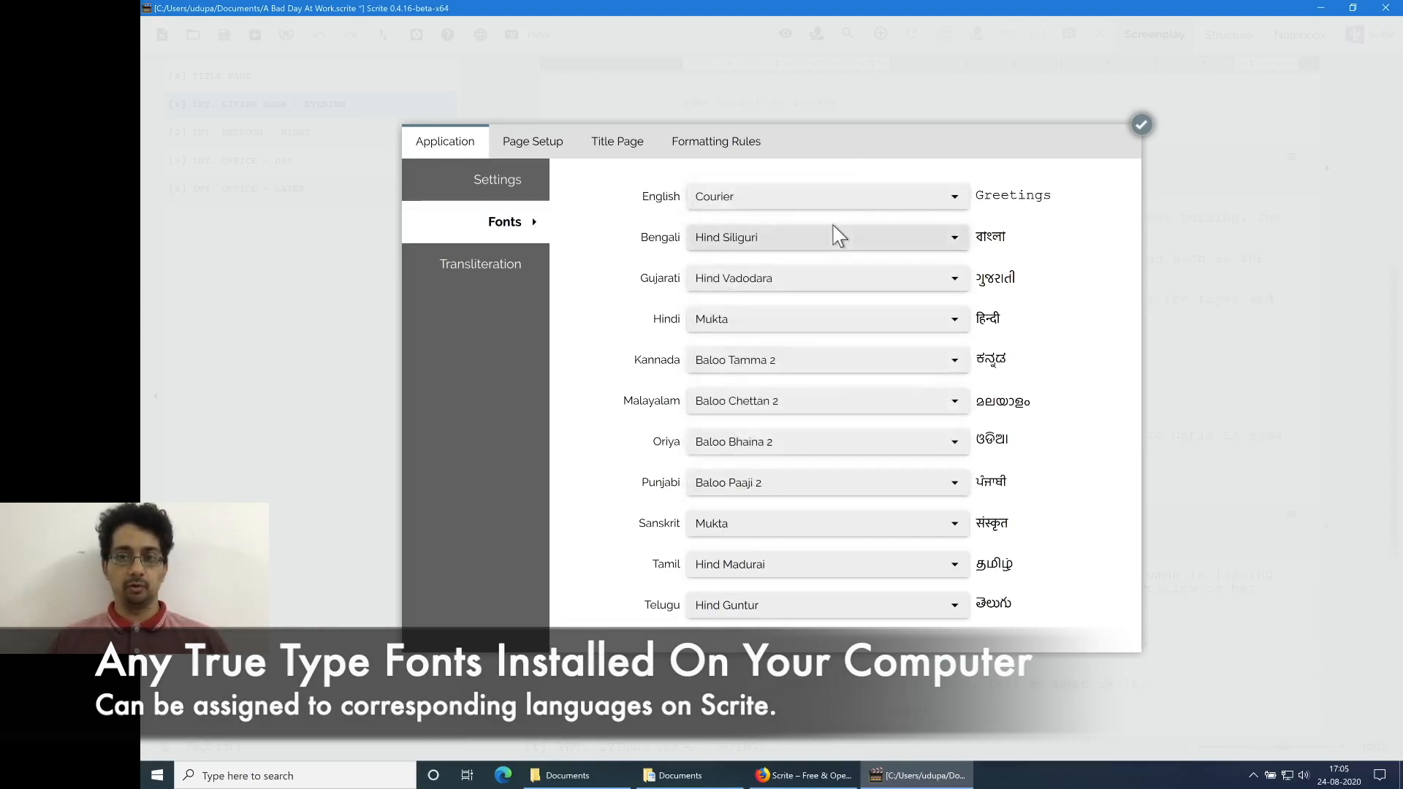
pyautogui.click(844, 310)
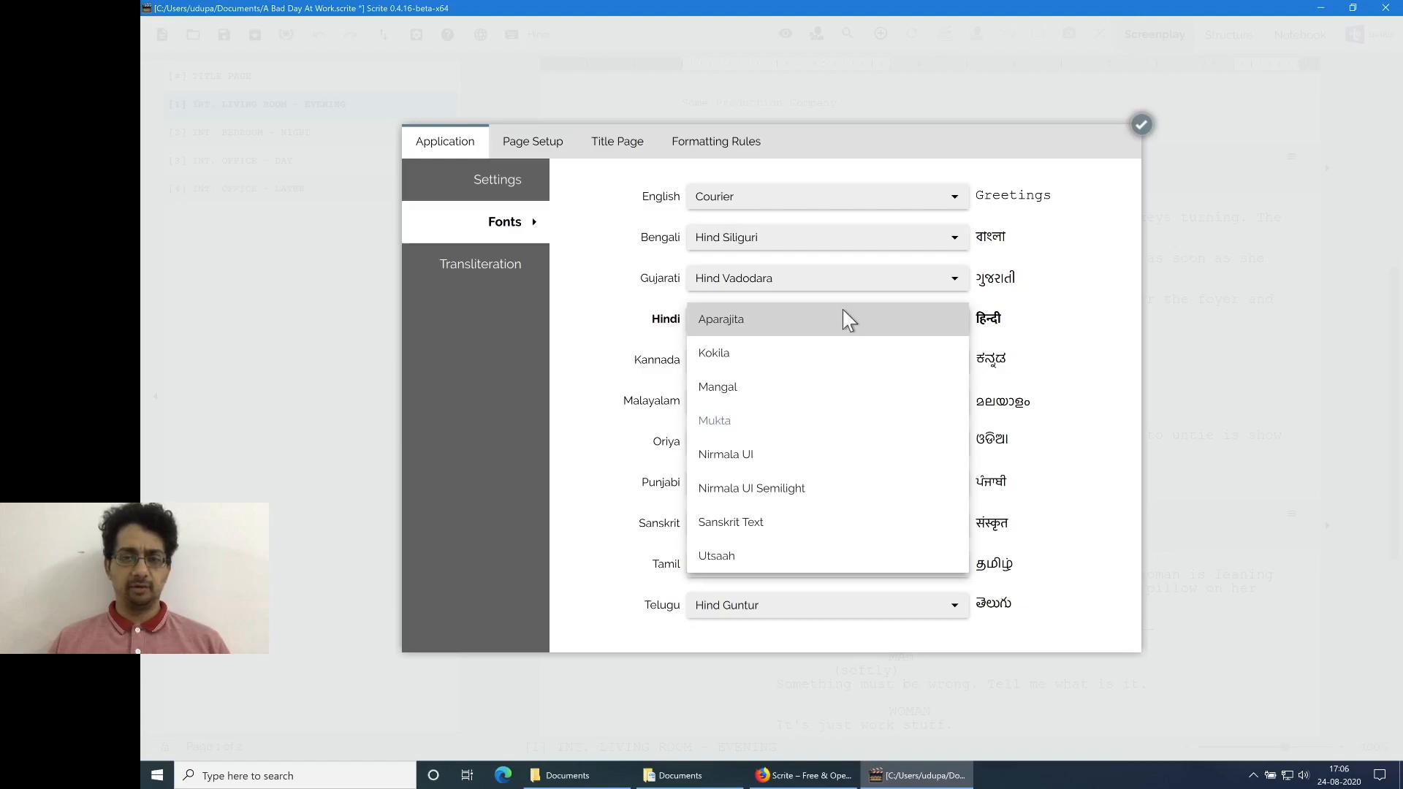
pyautogui.click(815, 381)
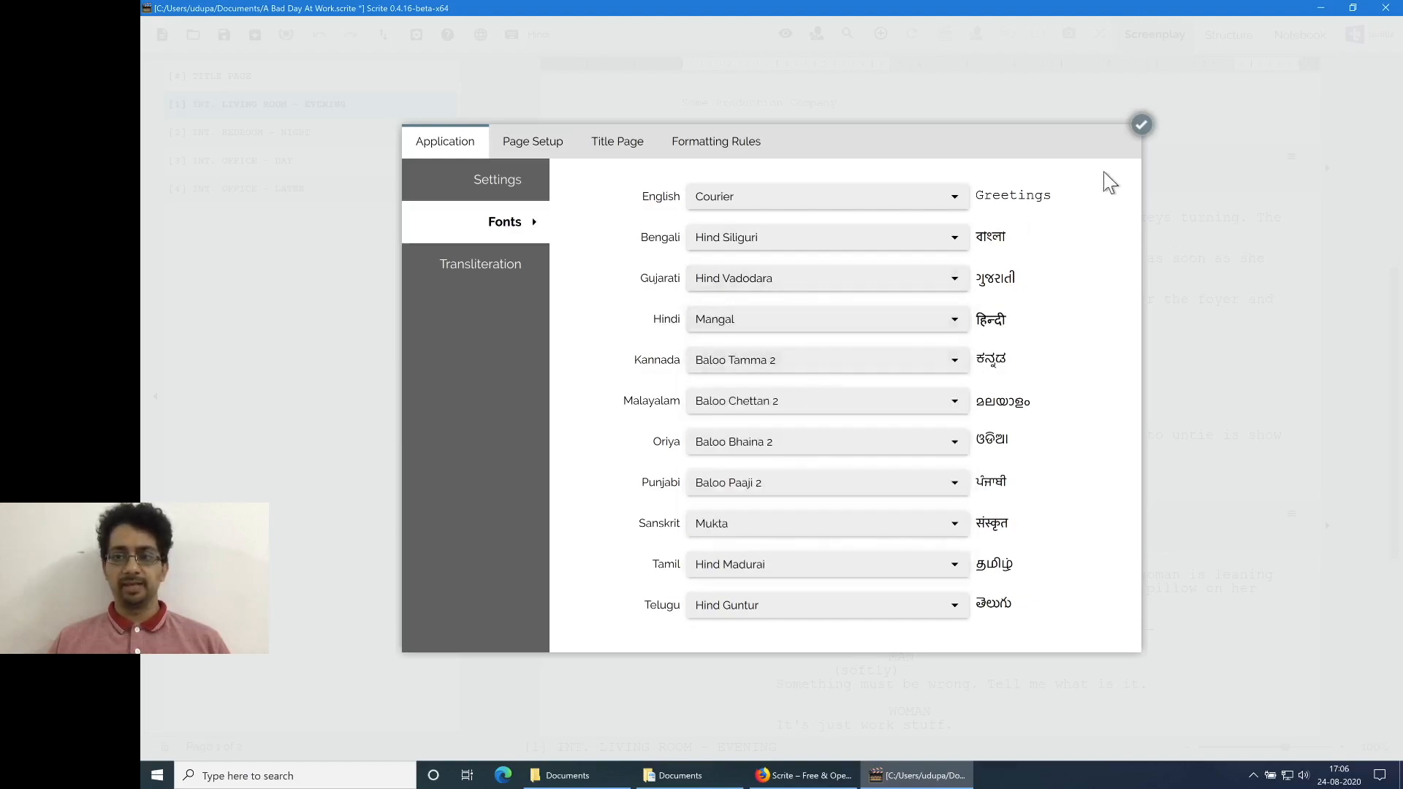
# Step: Close the application settings to check the Hindi words in the man's dialogue, and dismiss the Hindi character chart
pyautogui.click(1140, 126)
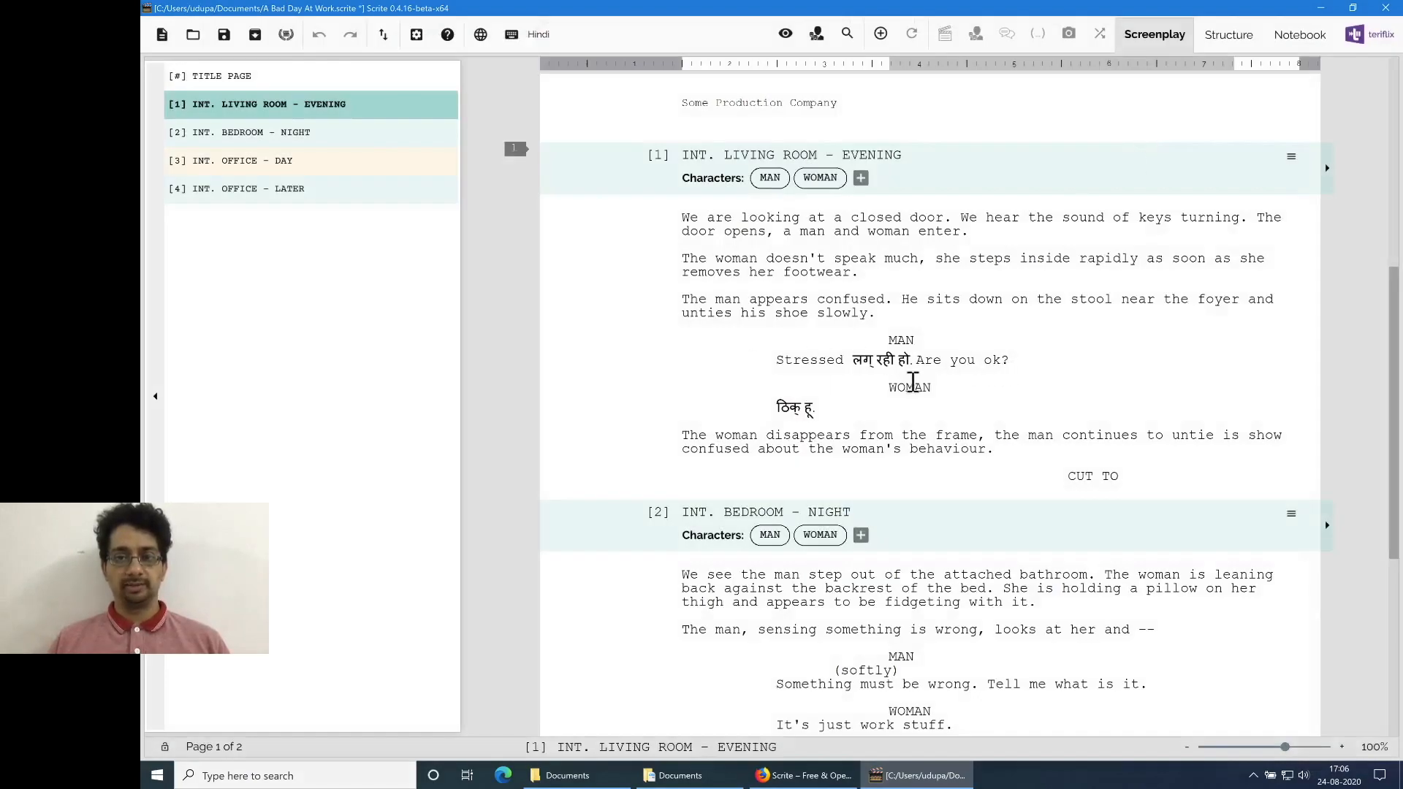
pyautogui.moveTo(851, 359); pyautogui.dragTo(912, 359)
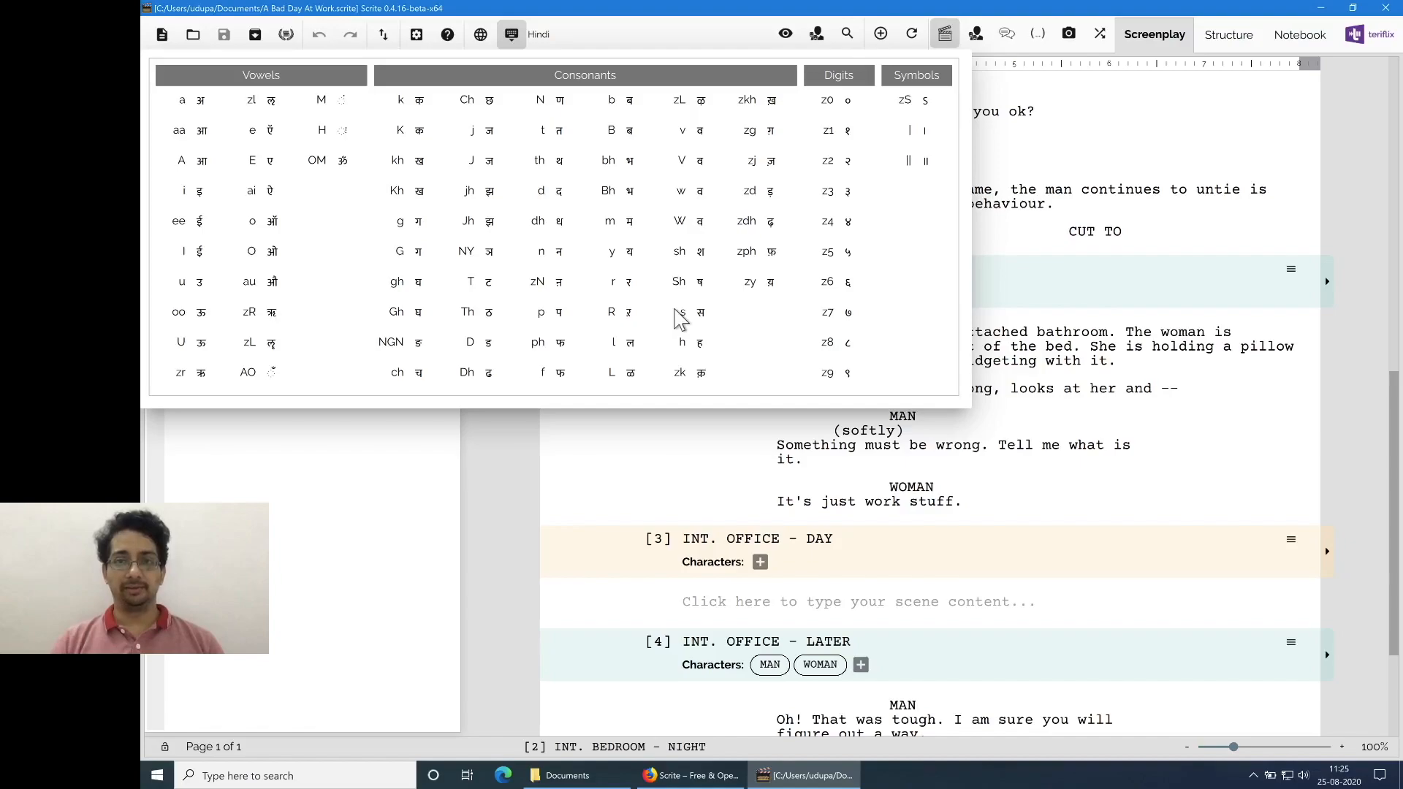
pyautogui.click(679, 467)
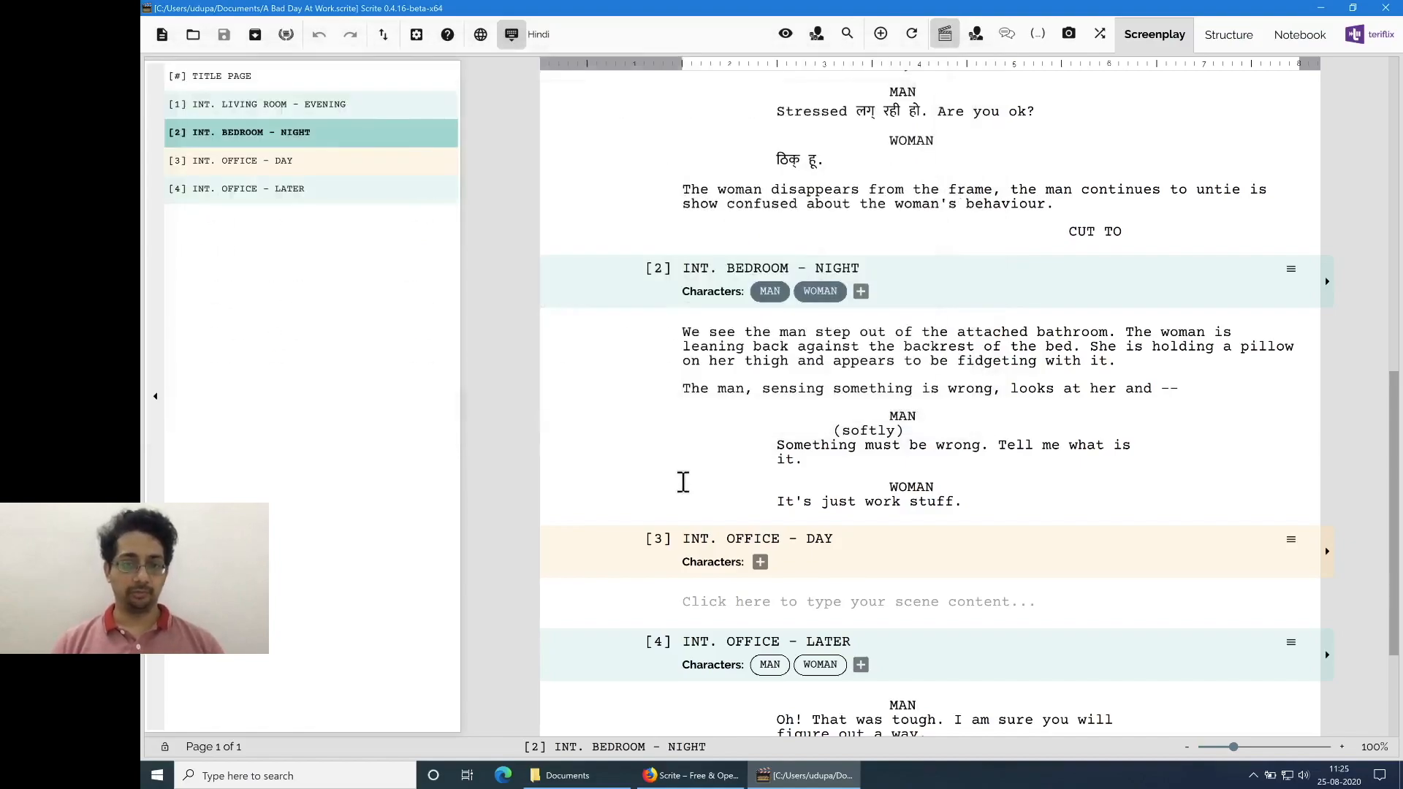
# Step: Switch to the Windows Settings, find the language settings and start adding a preferred language
pyautogui.click(157, 775)
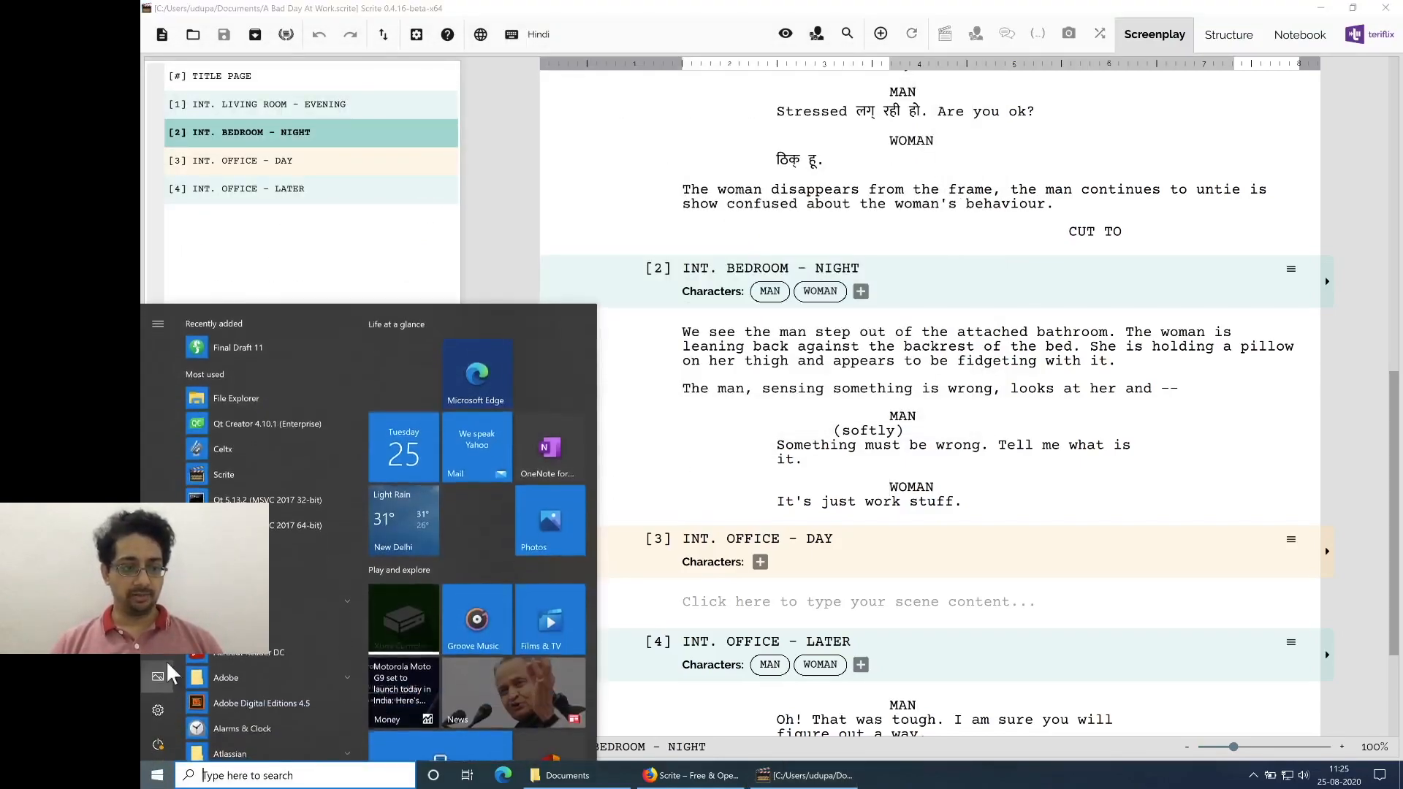
pyautogui.click(160, 713)
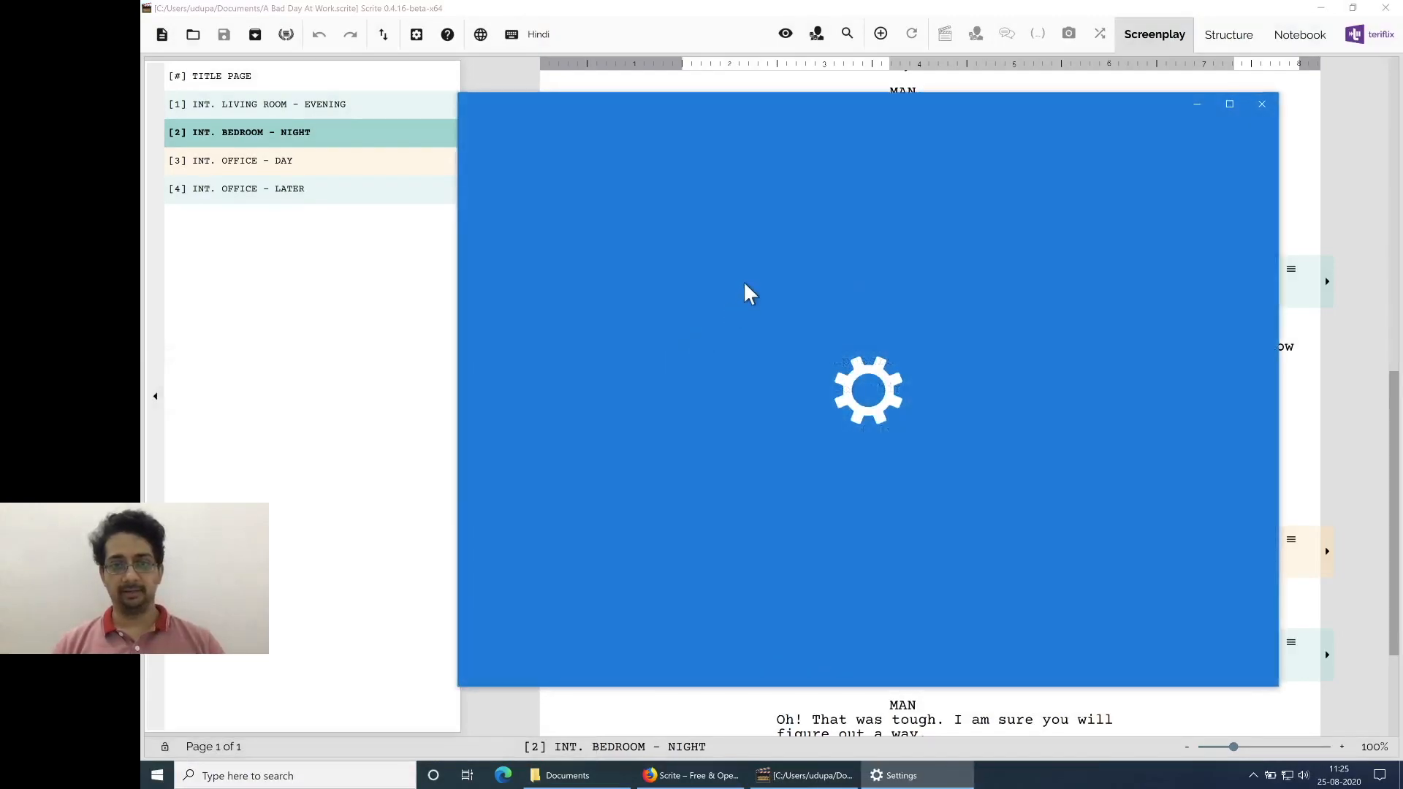
pyautogui.write('langua')
pyautogui.press('Return')
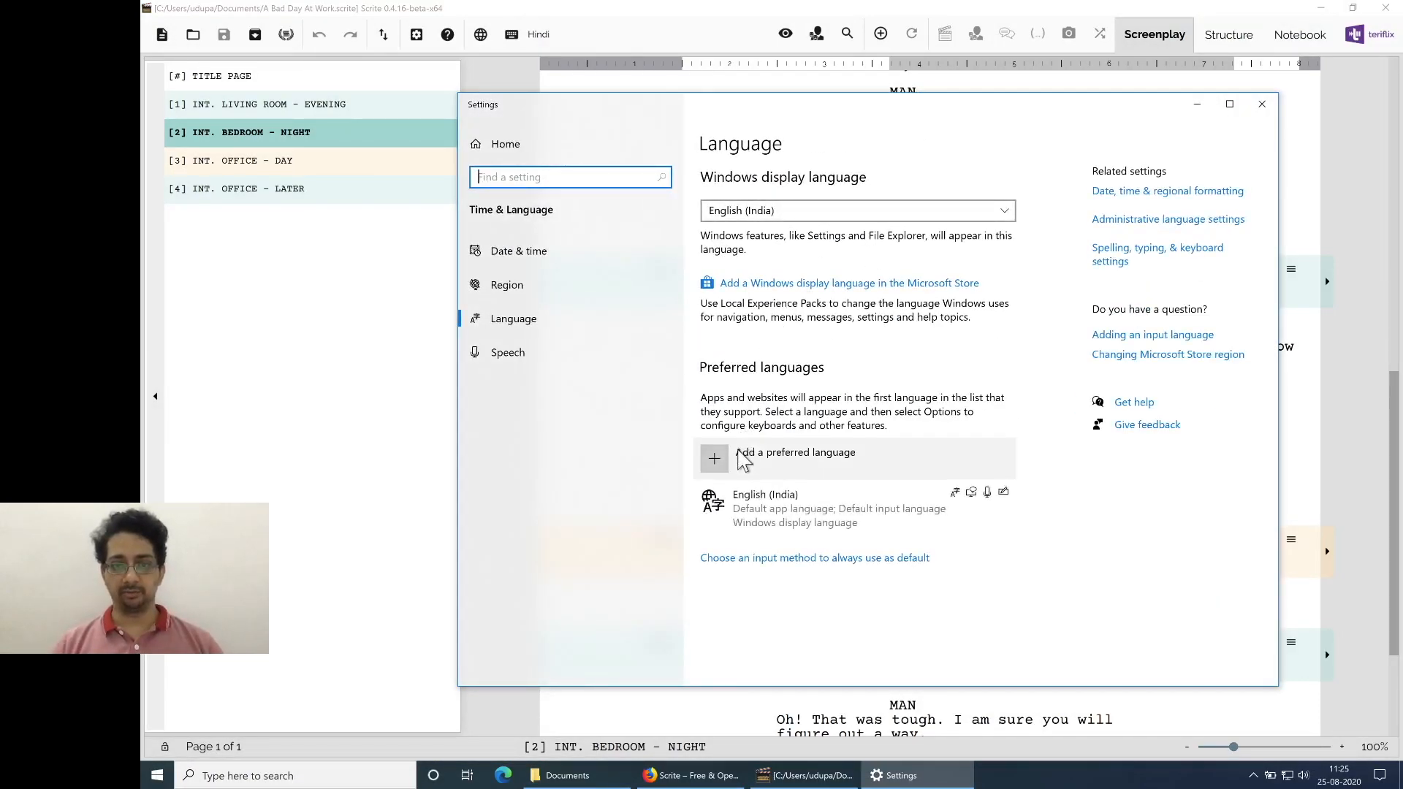
pyautogui.click(841, 471)
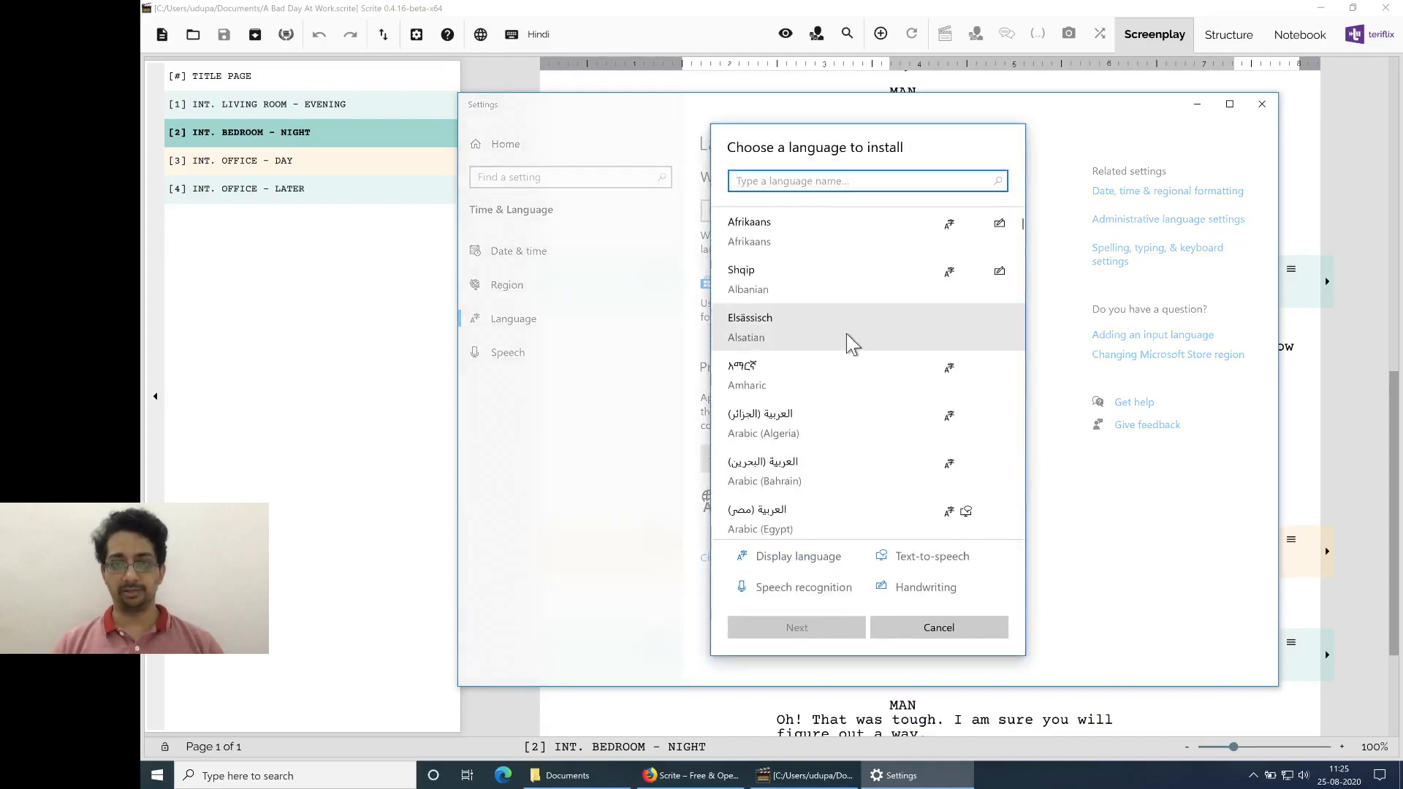
# Step: Find Hindi in the list of installable languages and install it with its language pack
pyautogui.write('hindi')
pyautogui.click(740, 230)
pyautogui.click(822, 628)
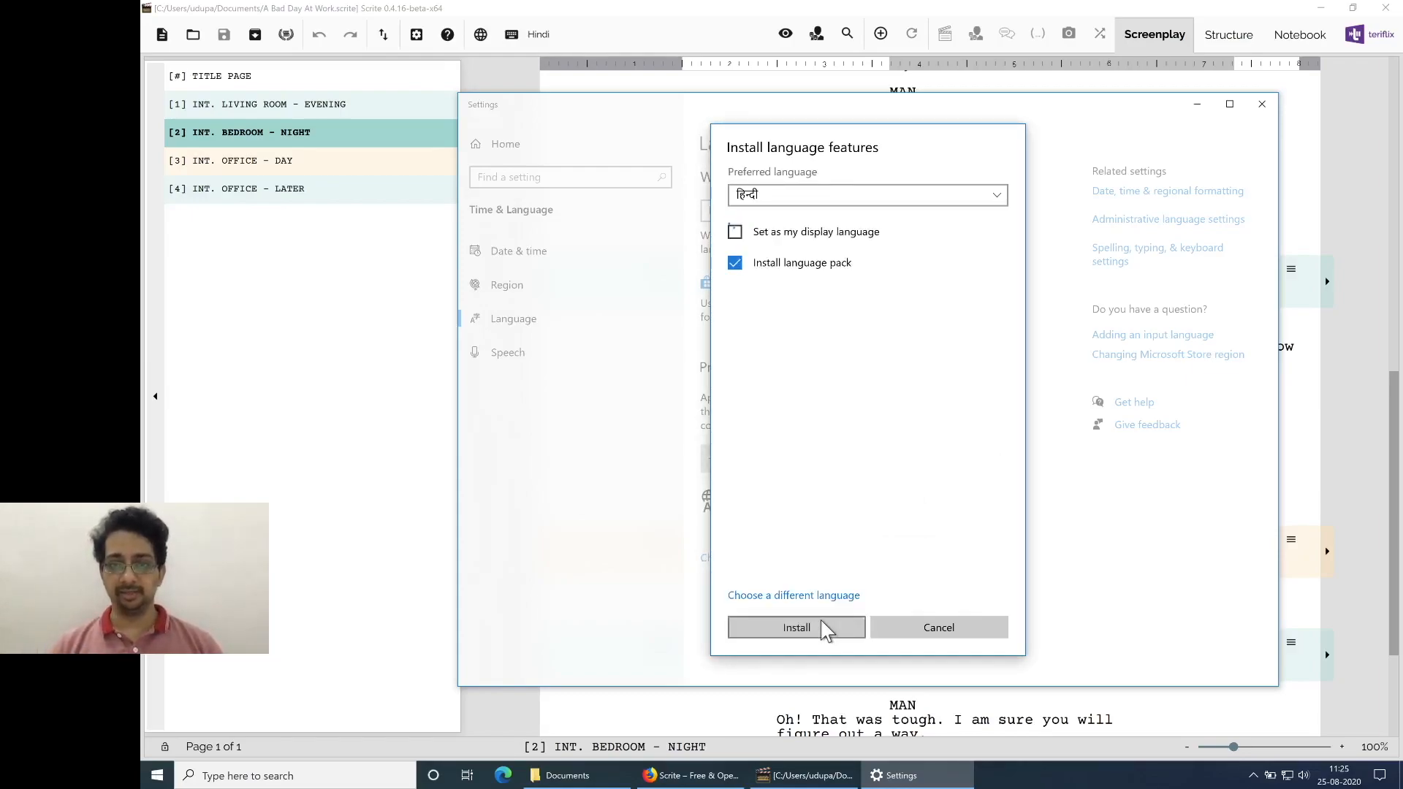
pyautogui.click(825, 629)
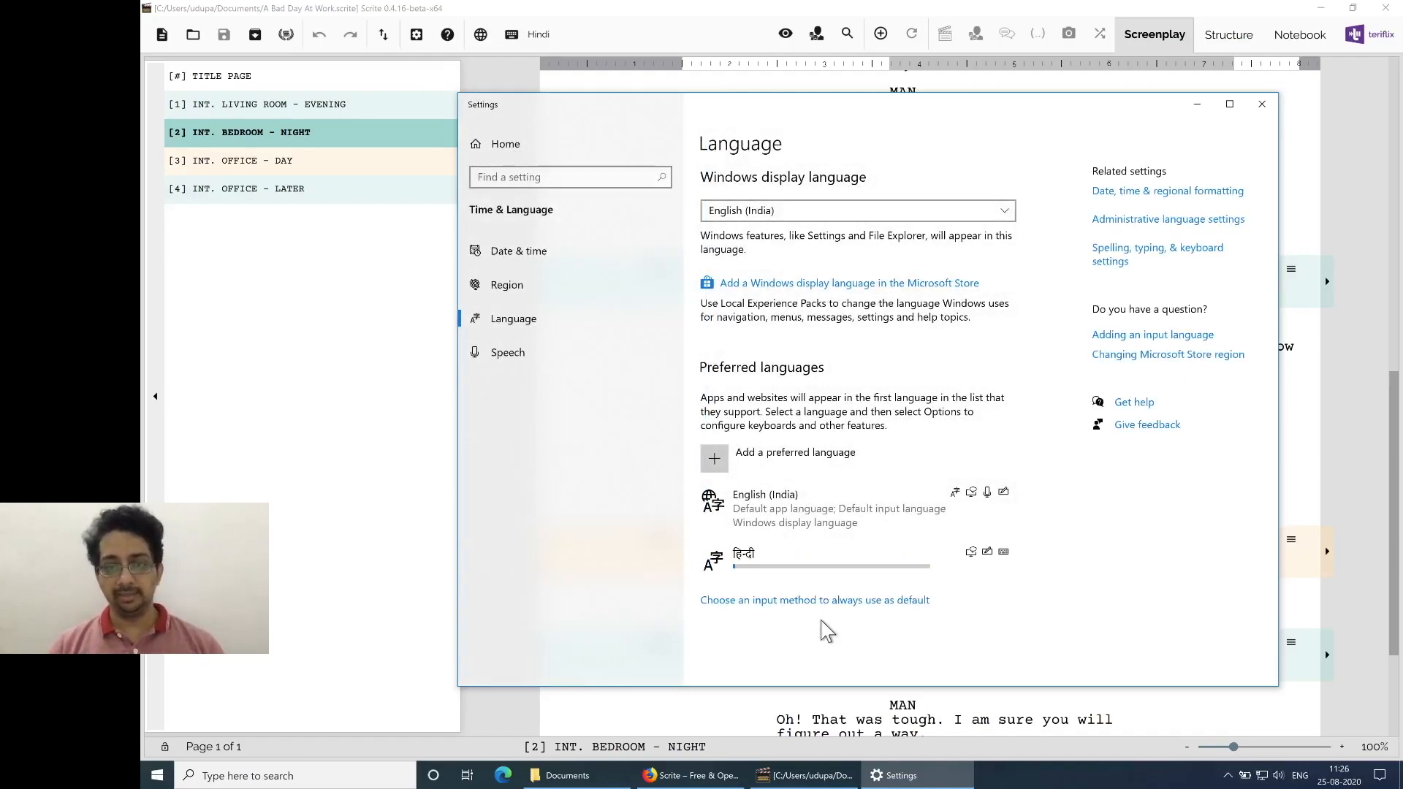
# Step: Add the Hindi Phonetic keyboard to the Hindi language options and remove the Hindi Traditional keyboard
pyautogui.click(877, 575)
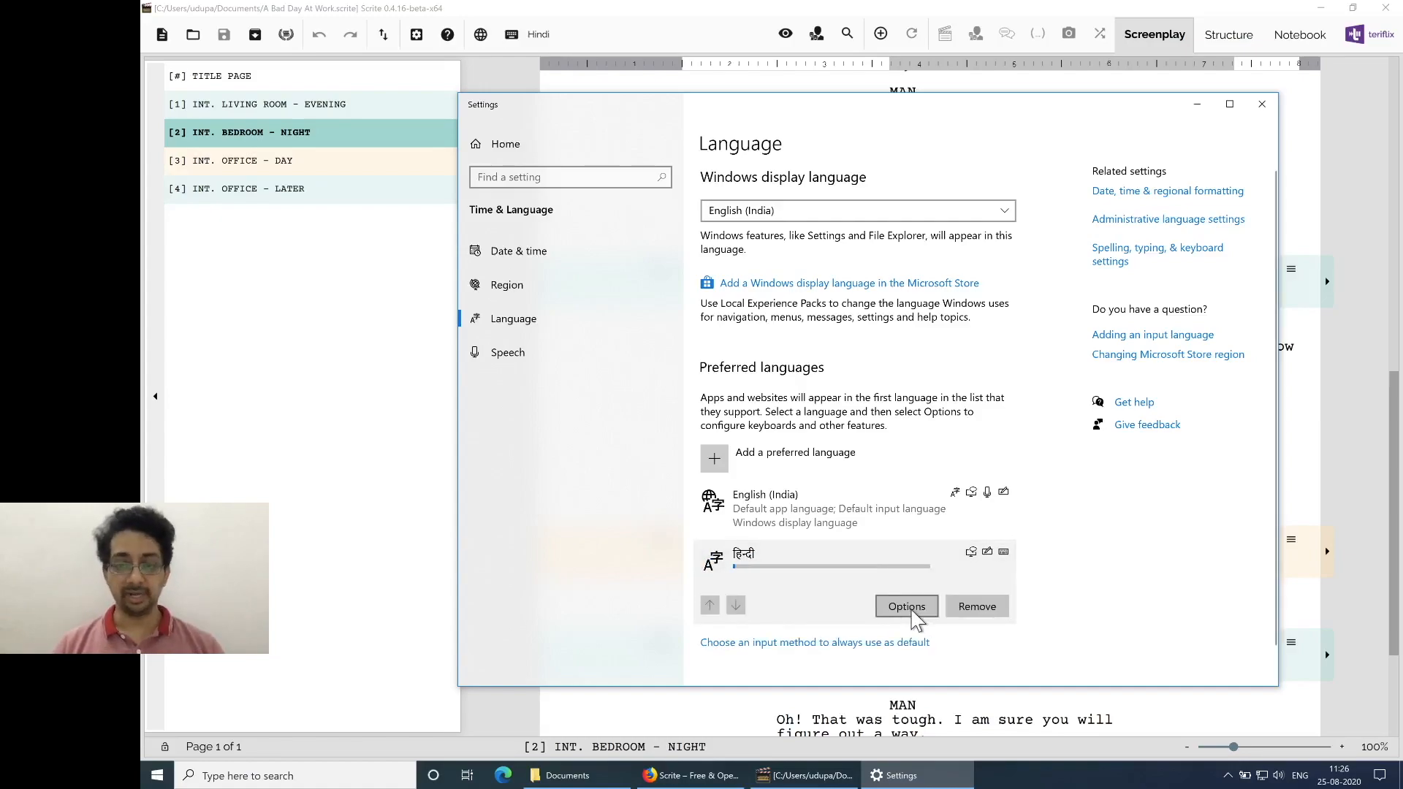
pyautogui.click(913, 618)
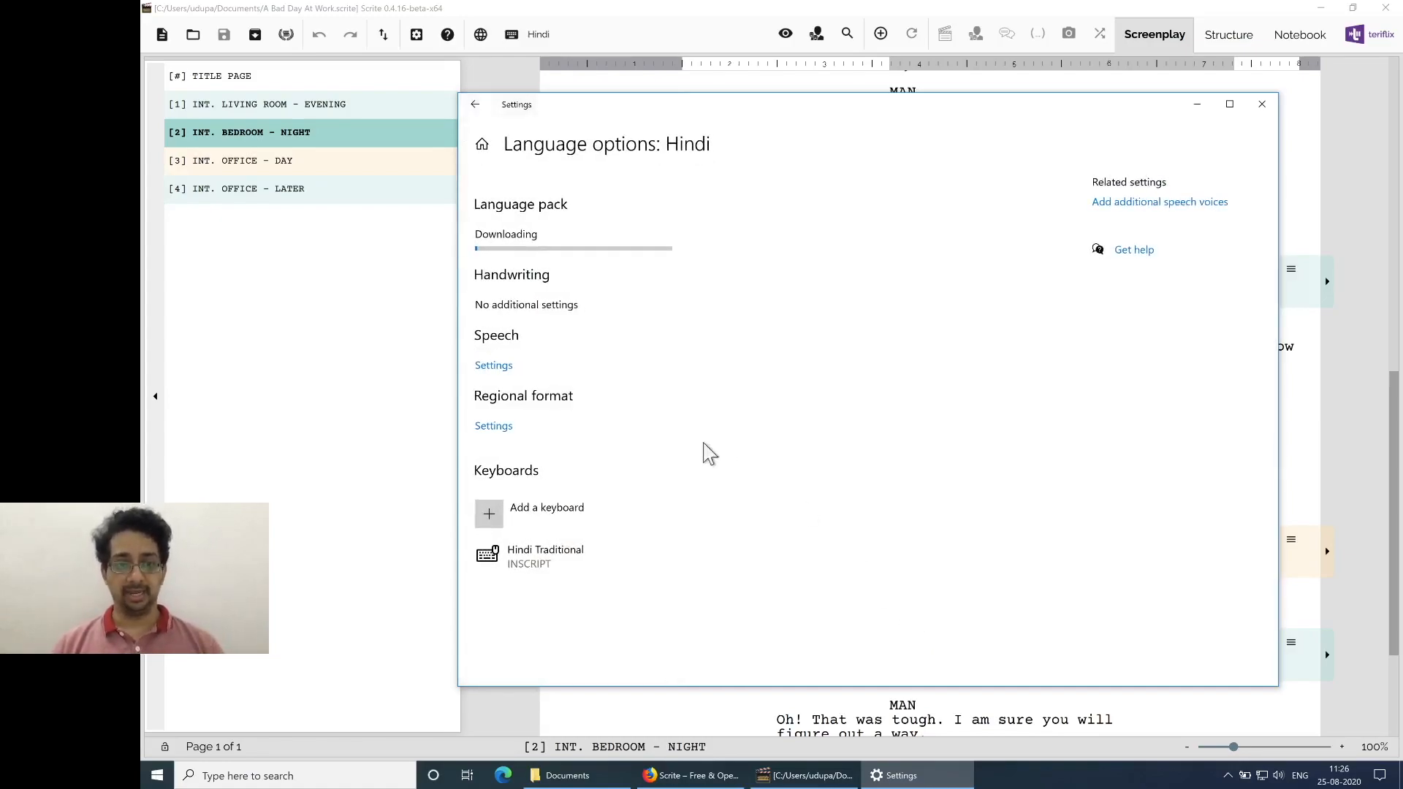
pyautogui.click(634, 531)
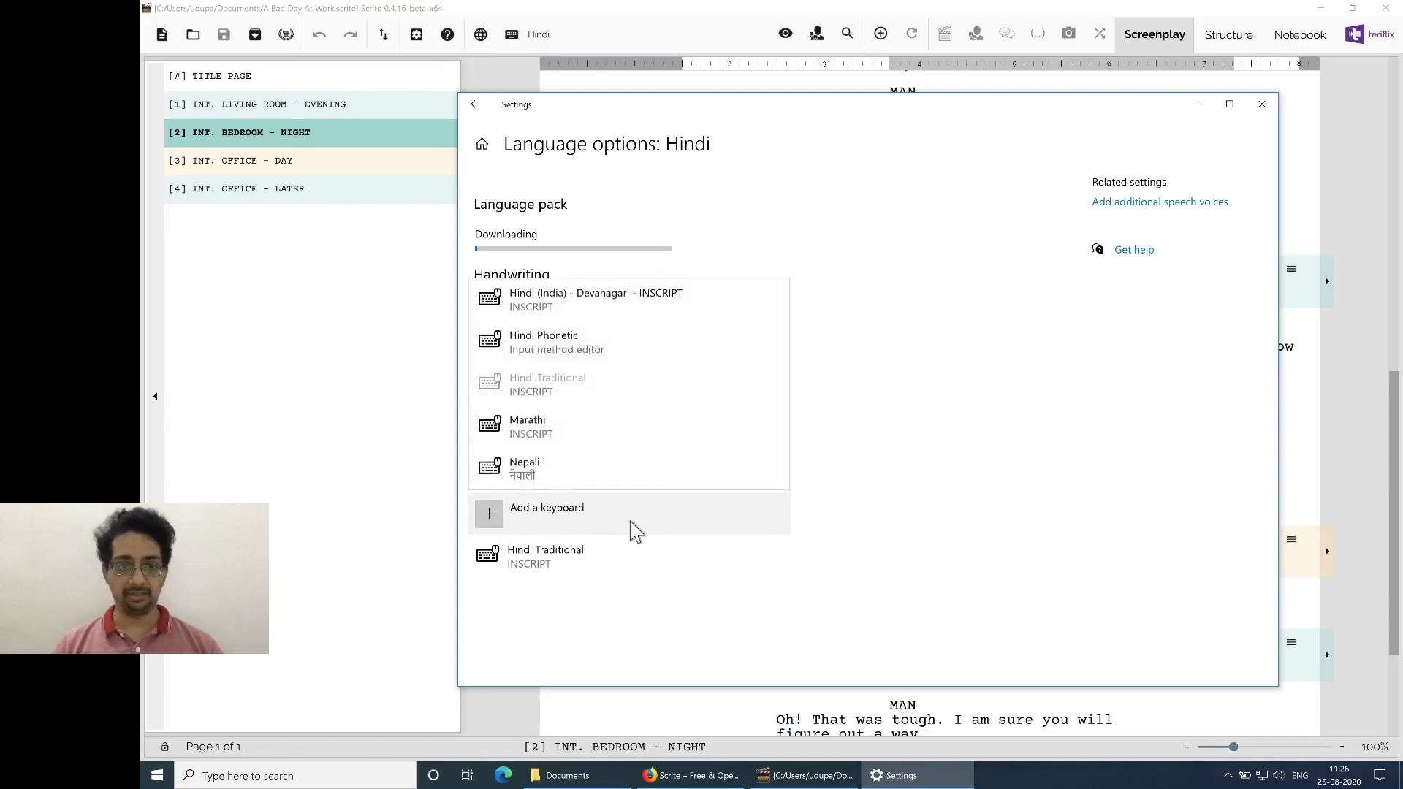
pyautogui.click(606, 344)
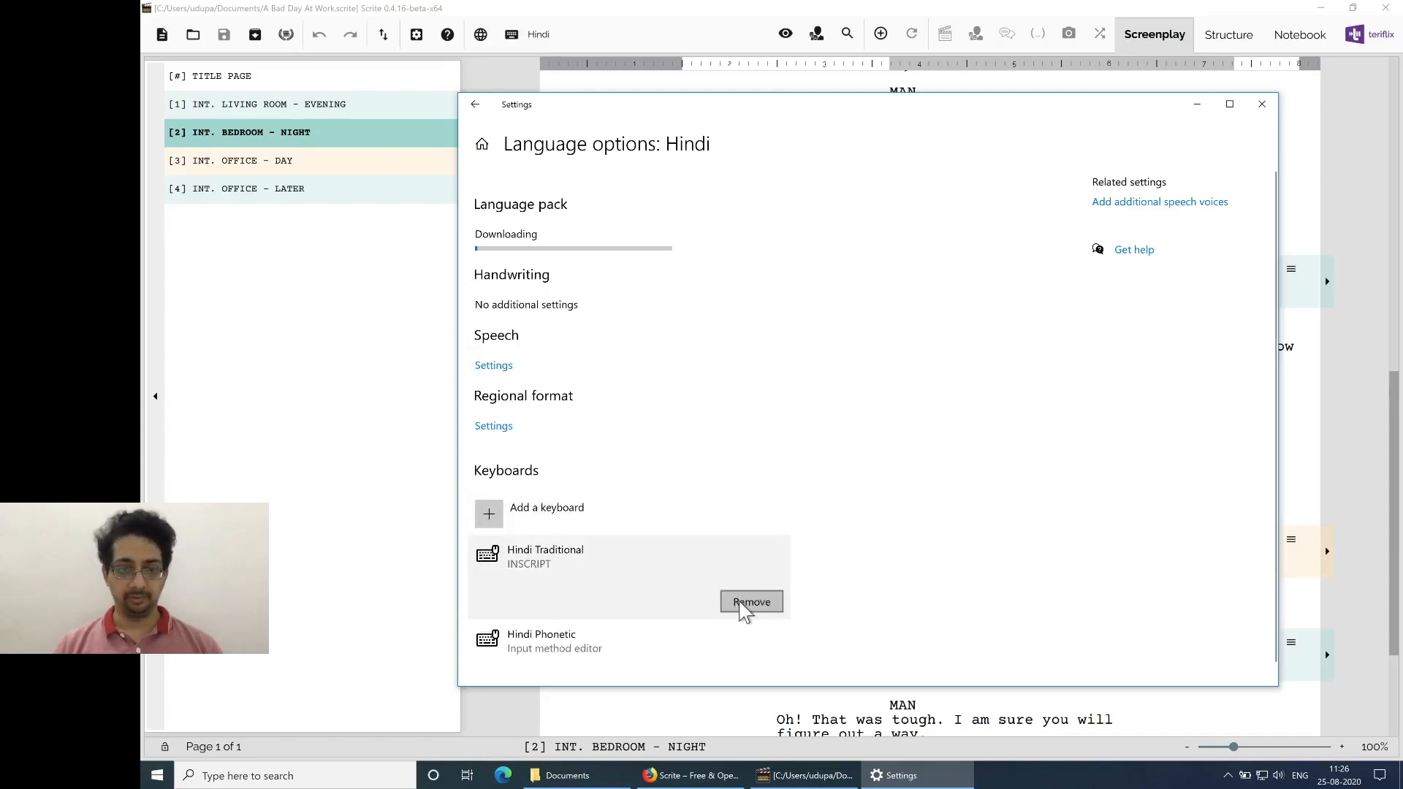
pyautogui.click(744, 602)
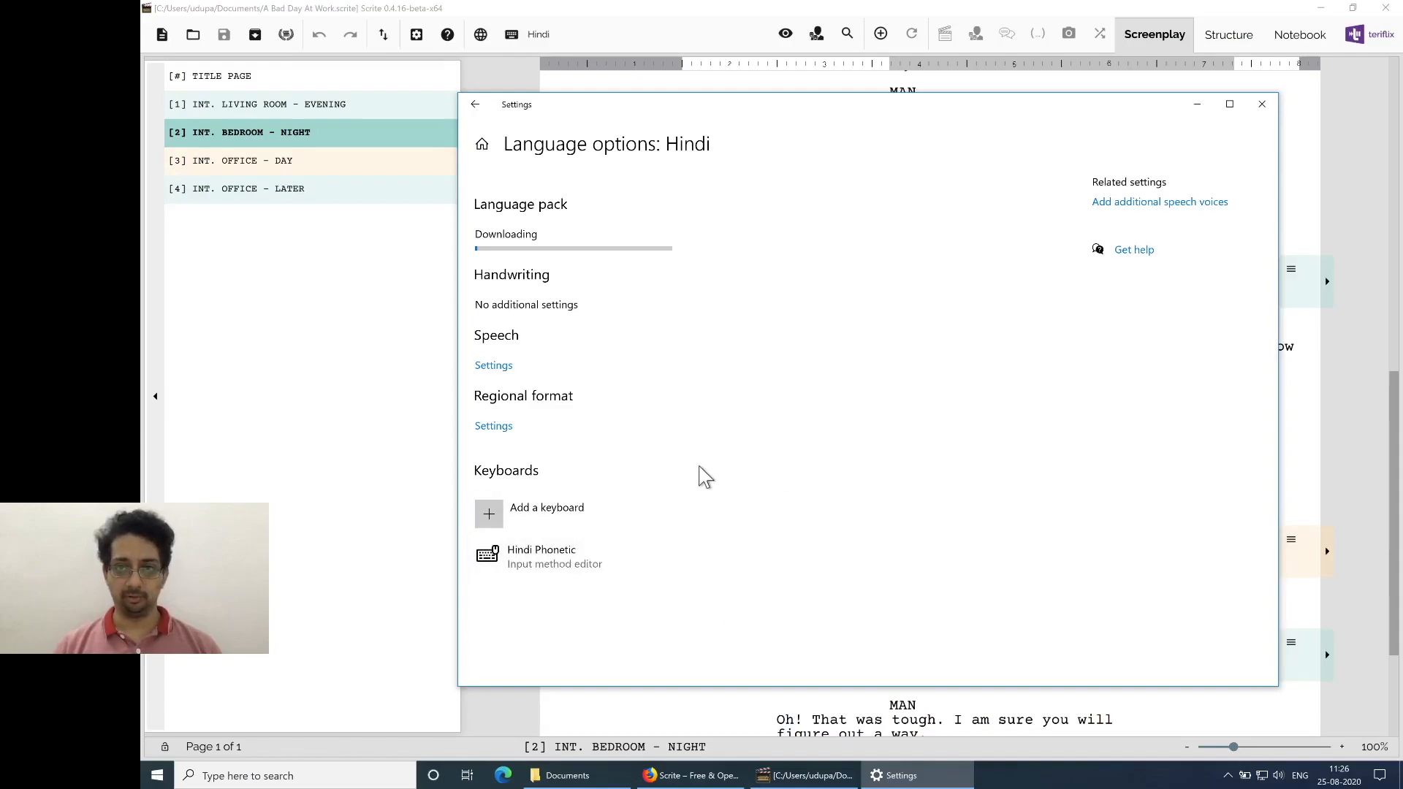
# Step: Add Kannada as another preferred language and install it with its language pack
pyautogui.click(474, 104)
pyautogui.click(720, 472)
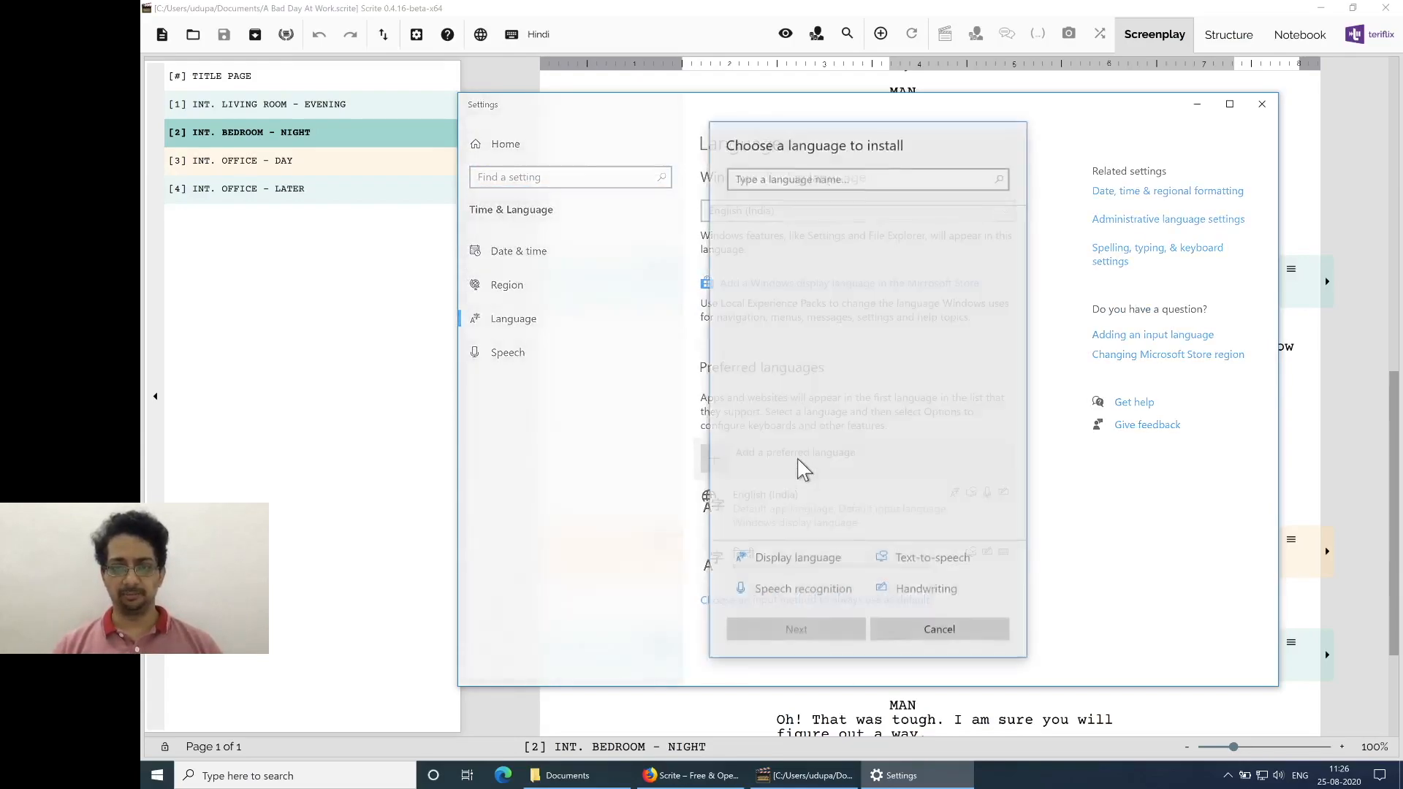
pyautogui.write('kannada')
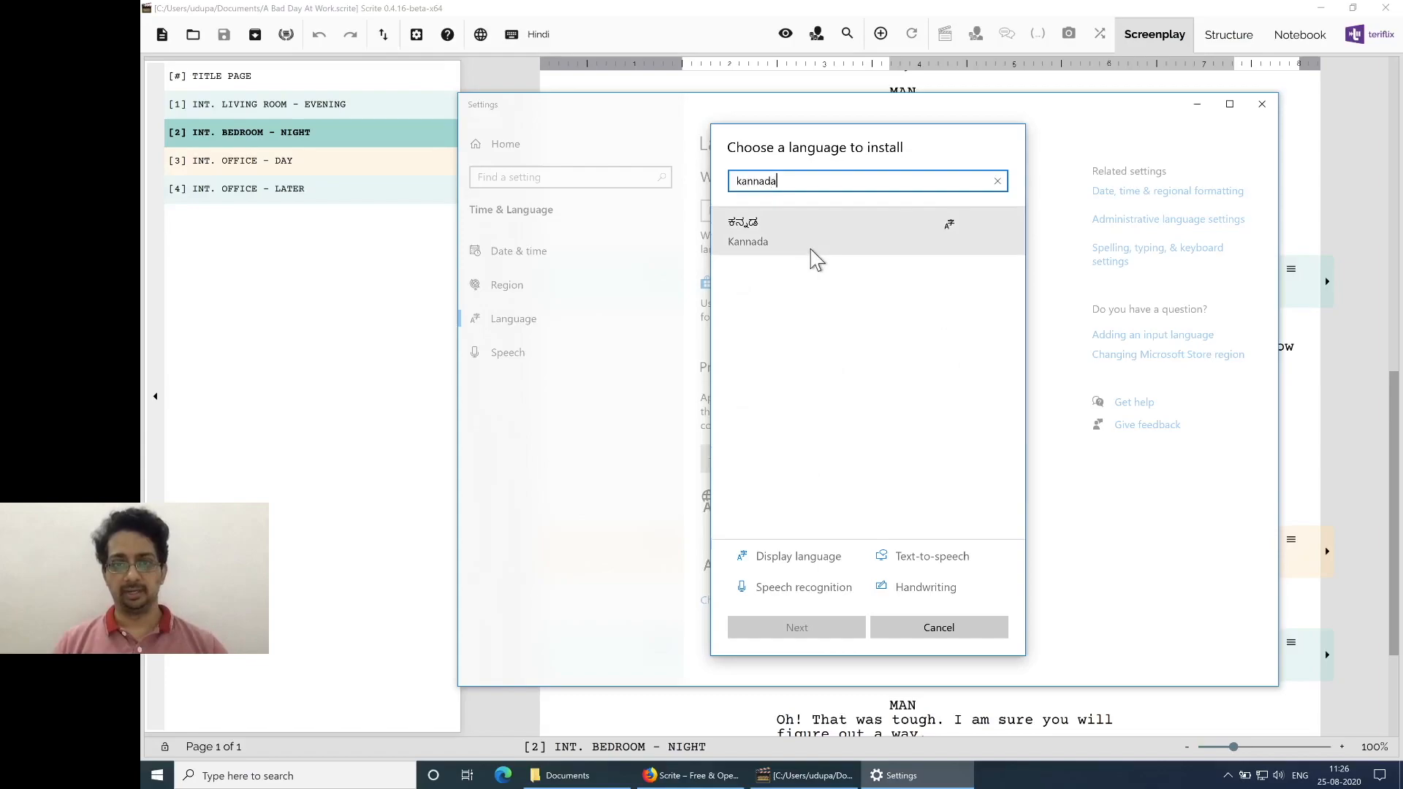
pyautogui.click(815, 255)
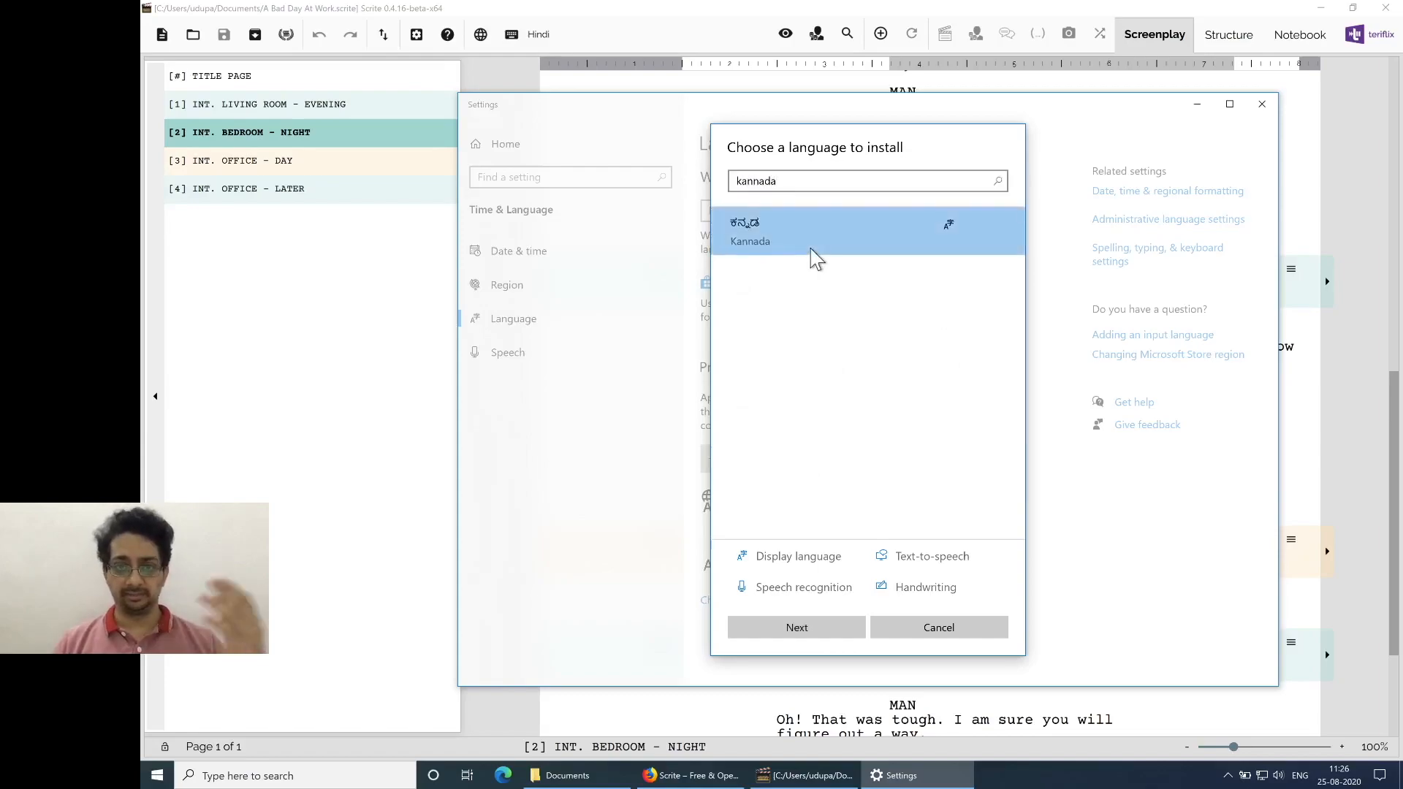
pyautogui.click(799, 628)
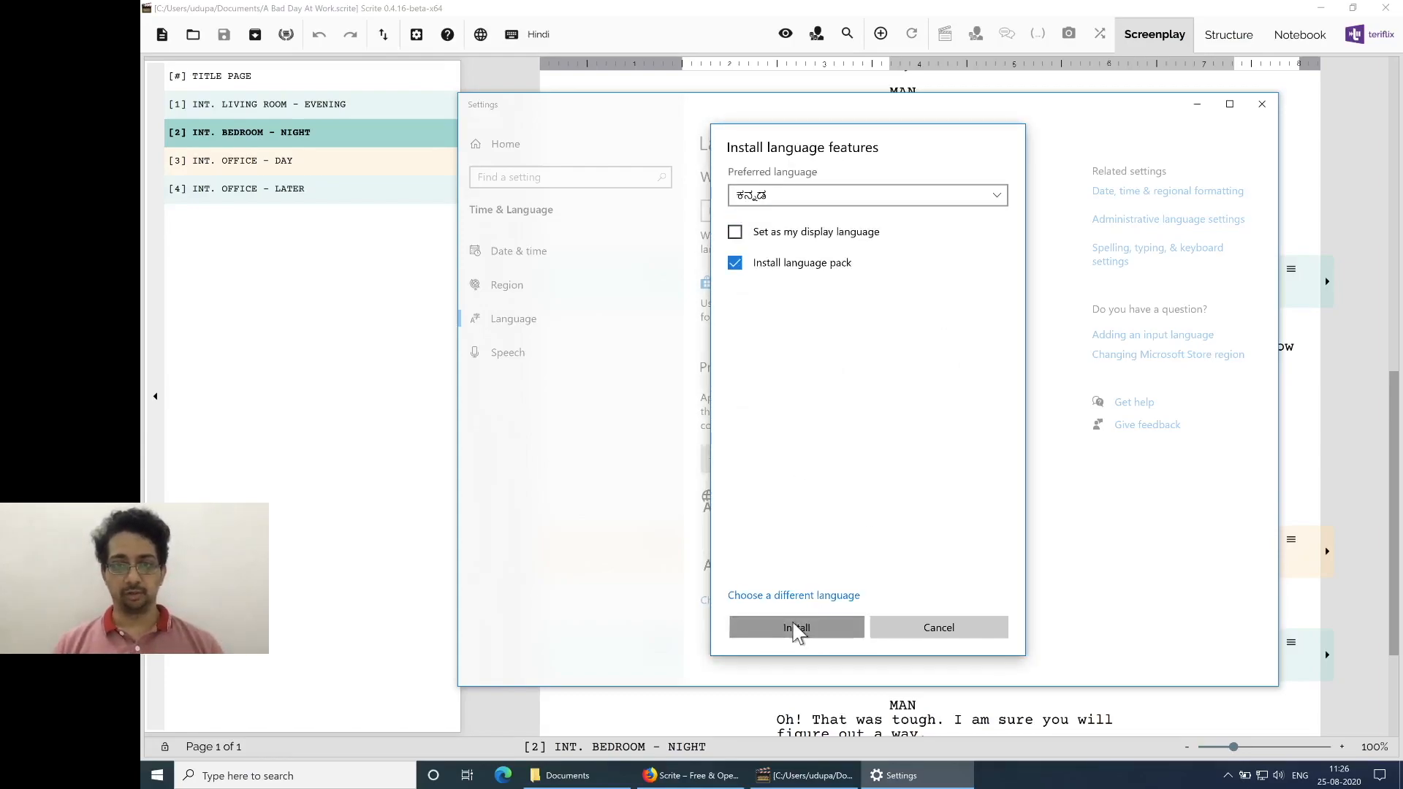
pyautogui.click(798, 628)
# Step: Add the Kannada Phonetic keyboard to the Kannada language options and remove the Kannada INSCRIPT keyboard
pyautogui.click(796, 628)
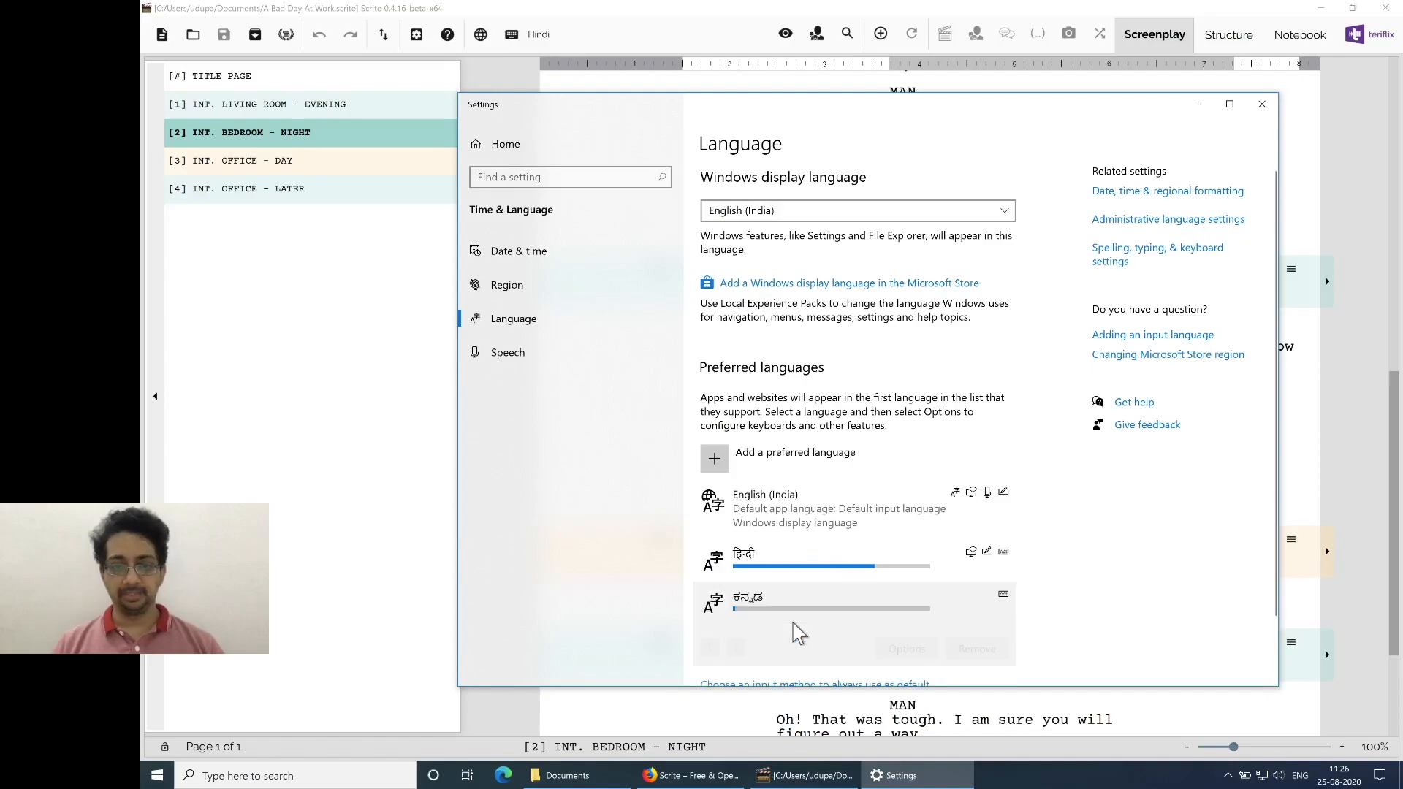
pyautogui.click(906, 649)
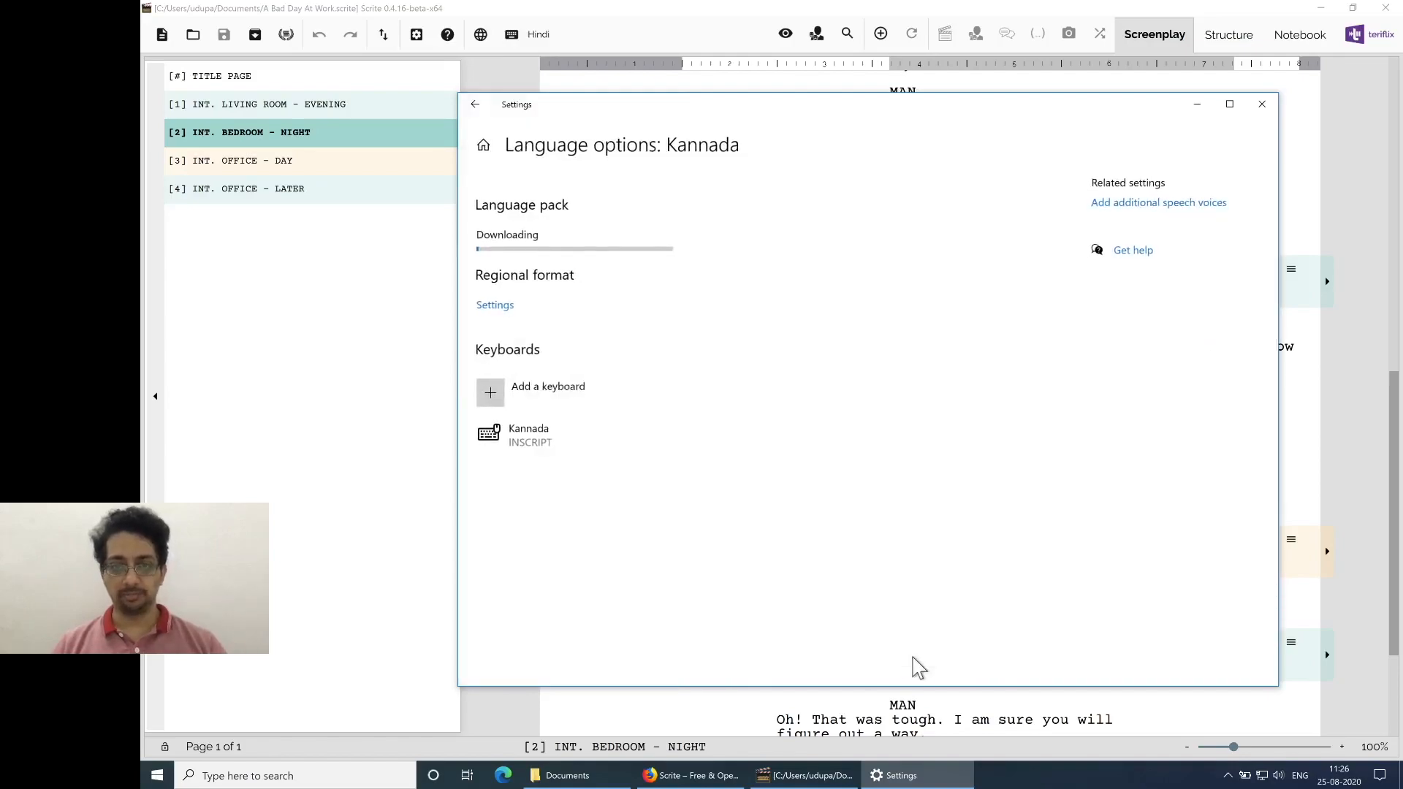
pyautogui.click(596, 398)
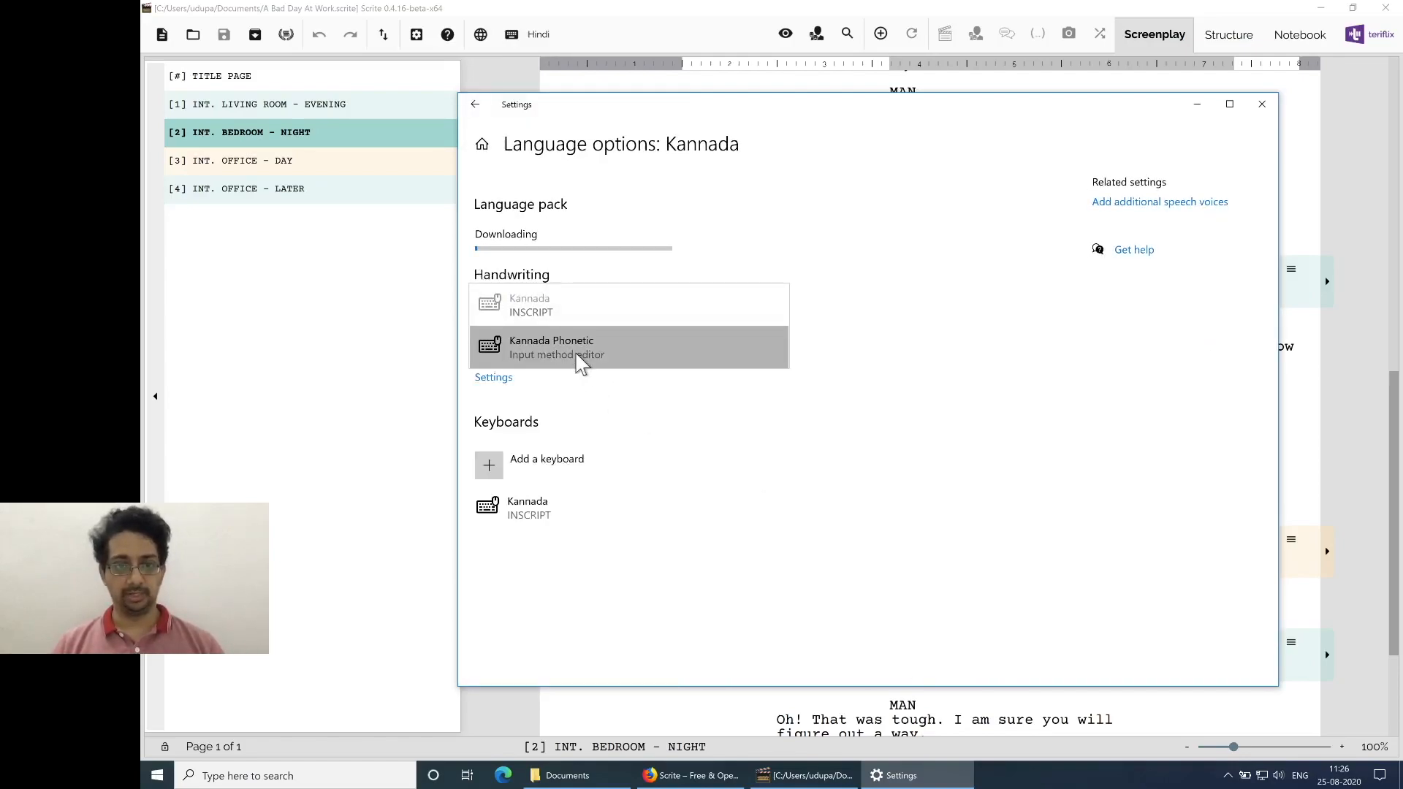
pyautogui.click(581, 358)
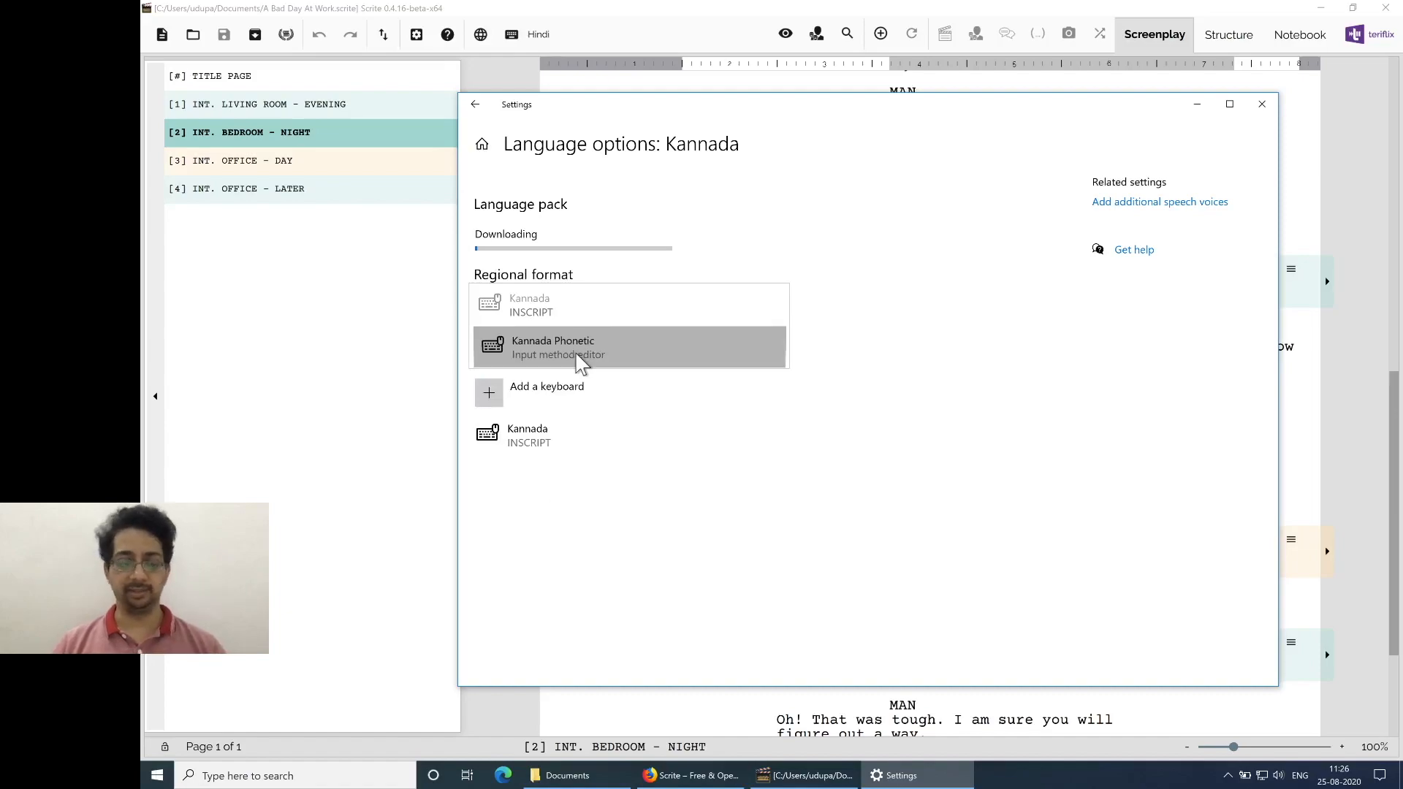
pyautogui.click(564, 439)
pyautogui.click(752, 481)
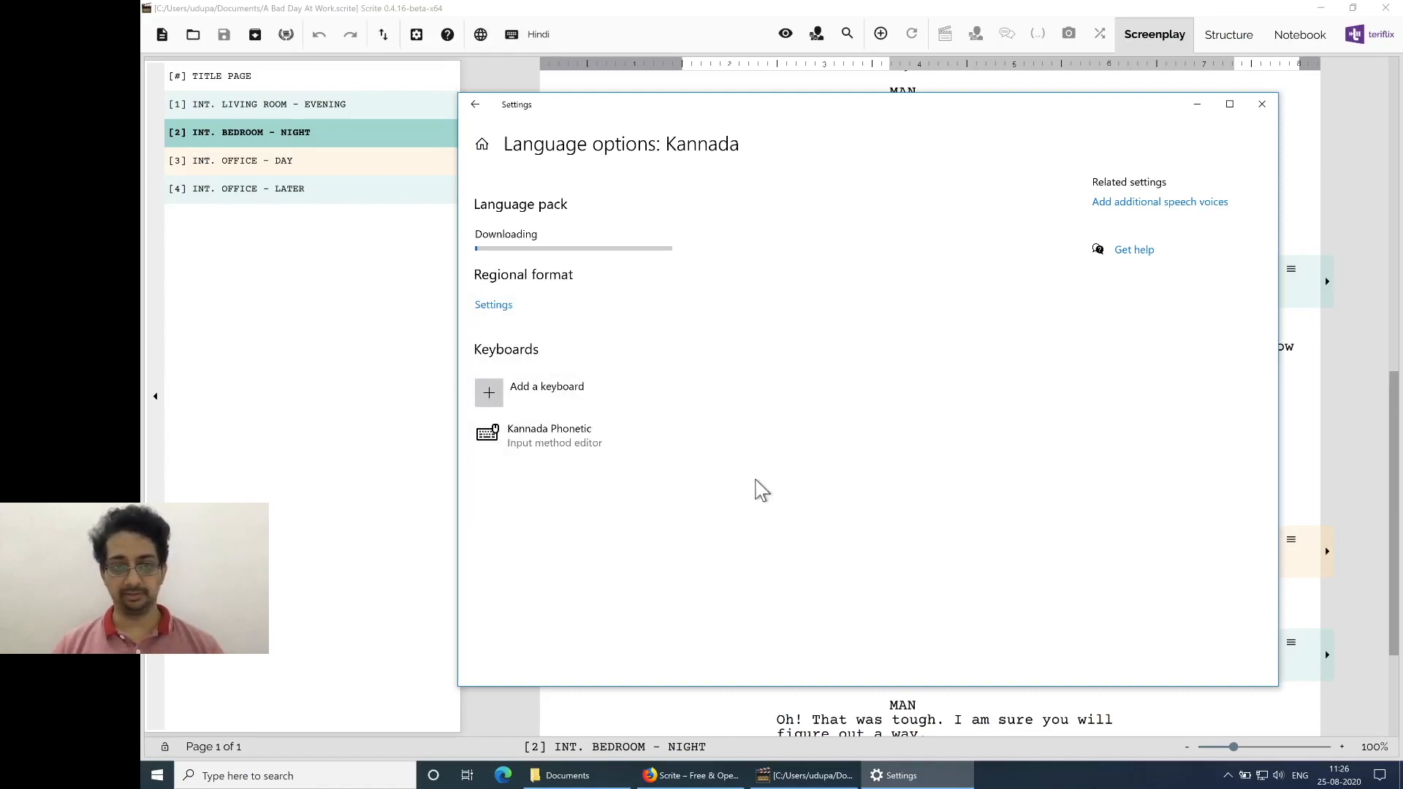
pyautogui.click(1262, 104)
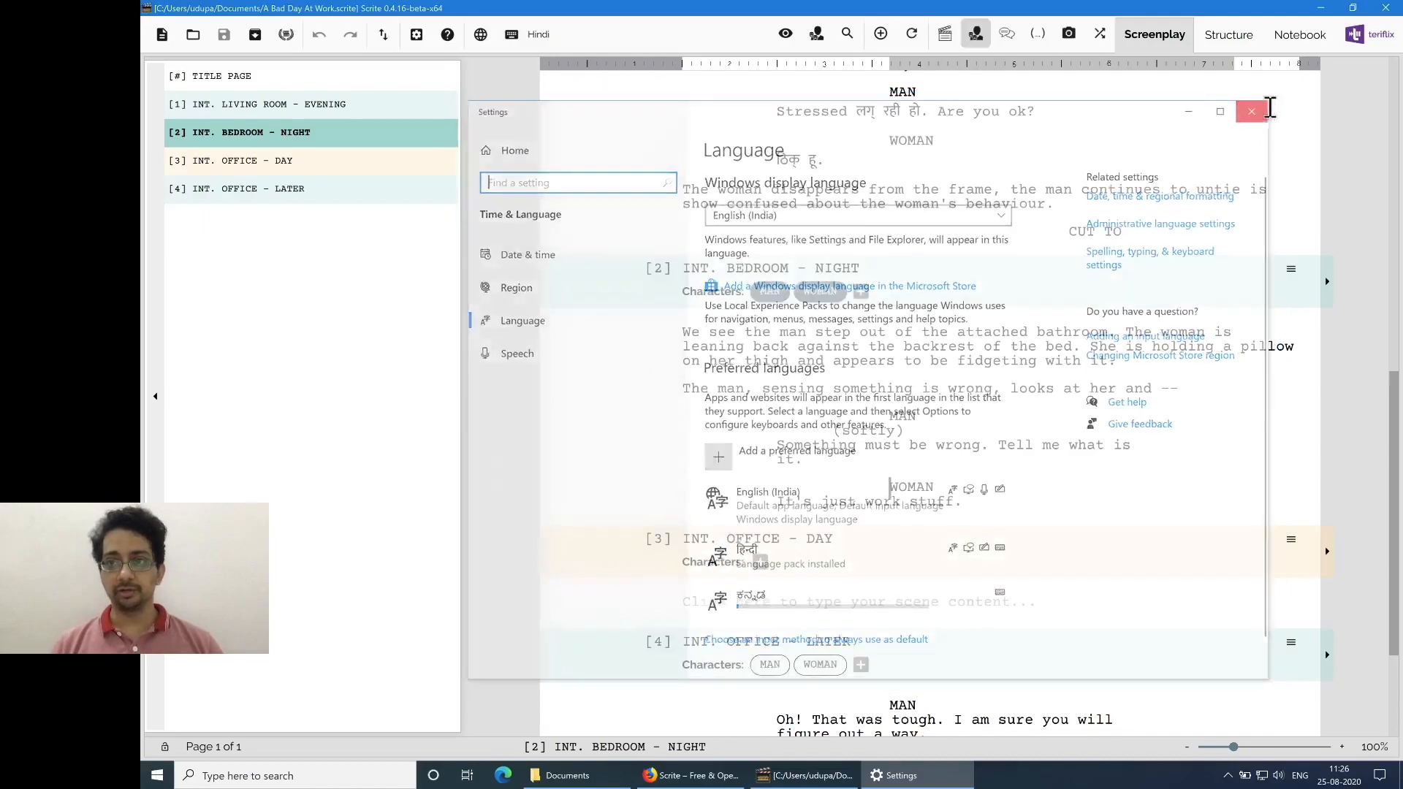
pyautogui.click(1299, 775)
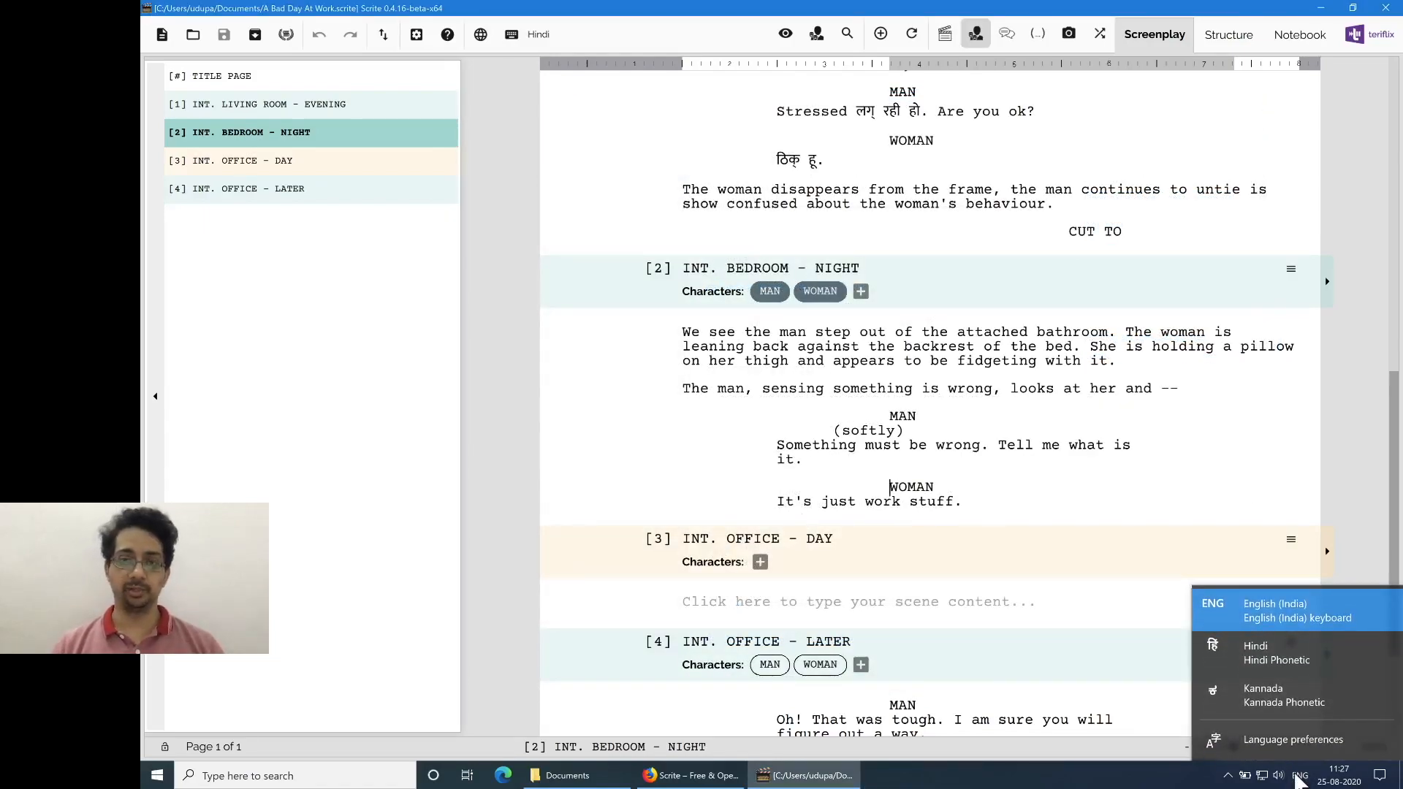
# Step: In Scrite's transliteration settings, set Hindi to "Hindi (India) - [0439-0409]" and Kannada to "Kannada (India) - [044B-0409]"
pyautogui.click(416, 34)
pyautogui.click(436, 68)
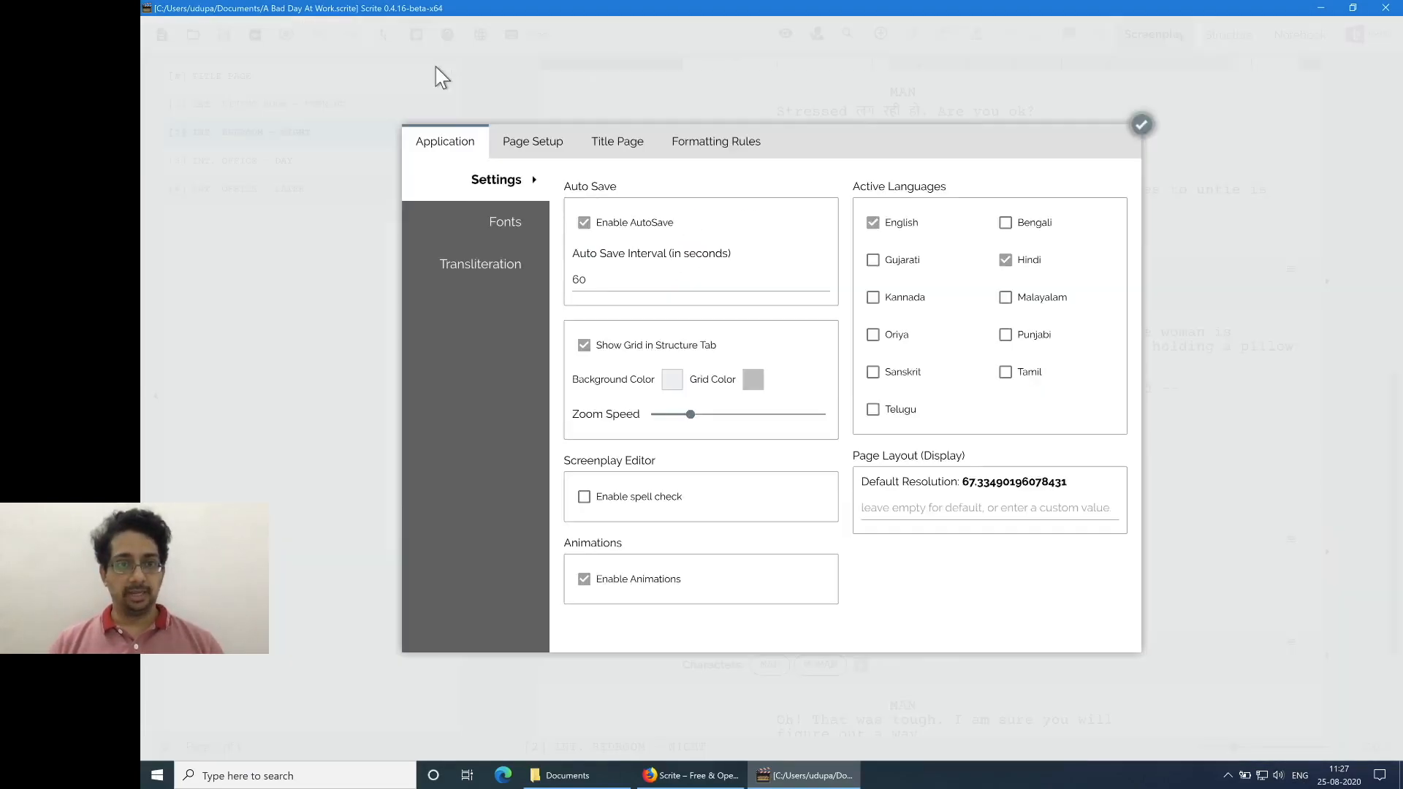
pyautogui.click(510, 266)
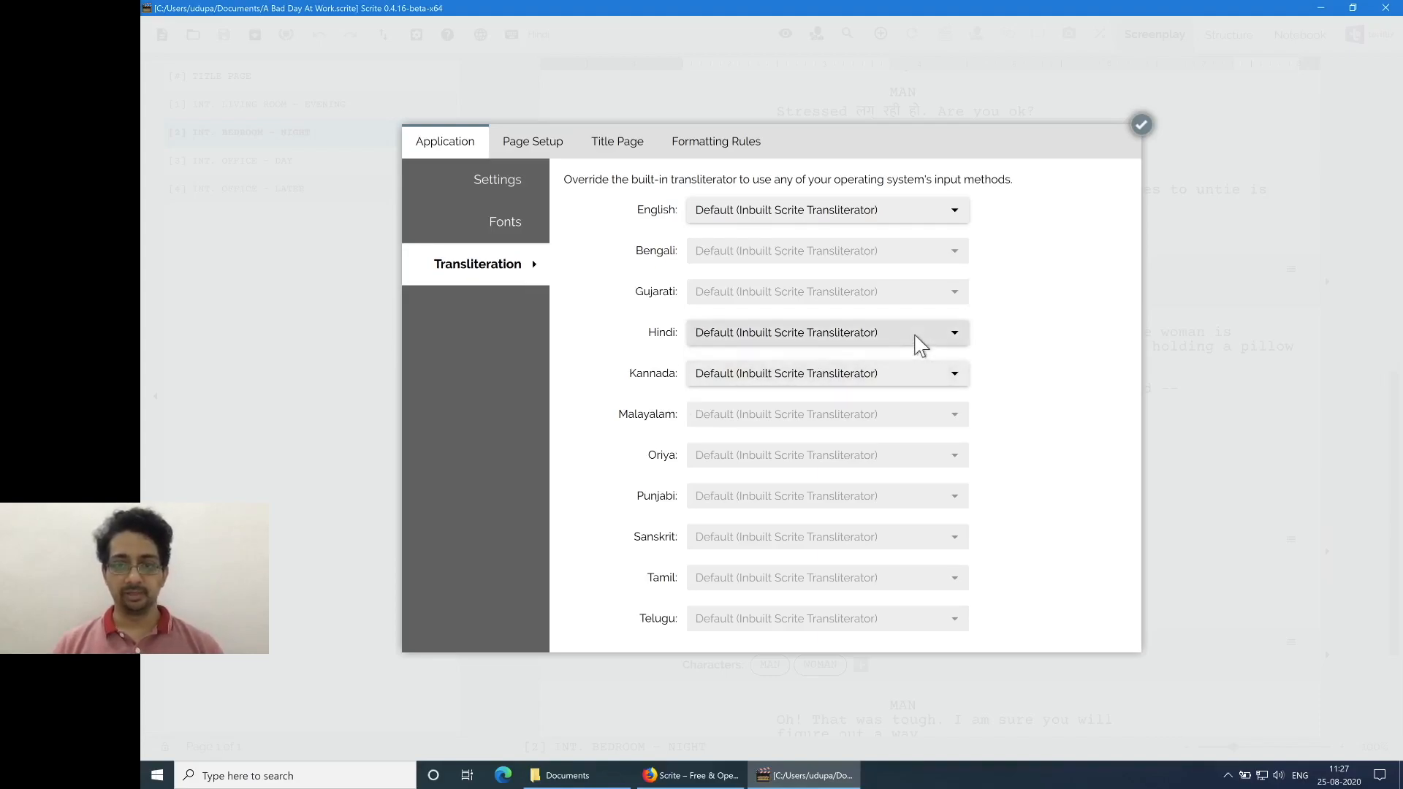
pyautogui.click(945, 333)
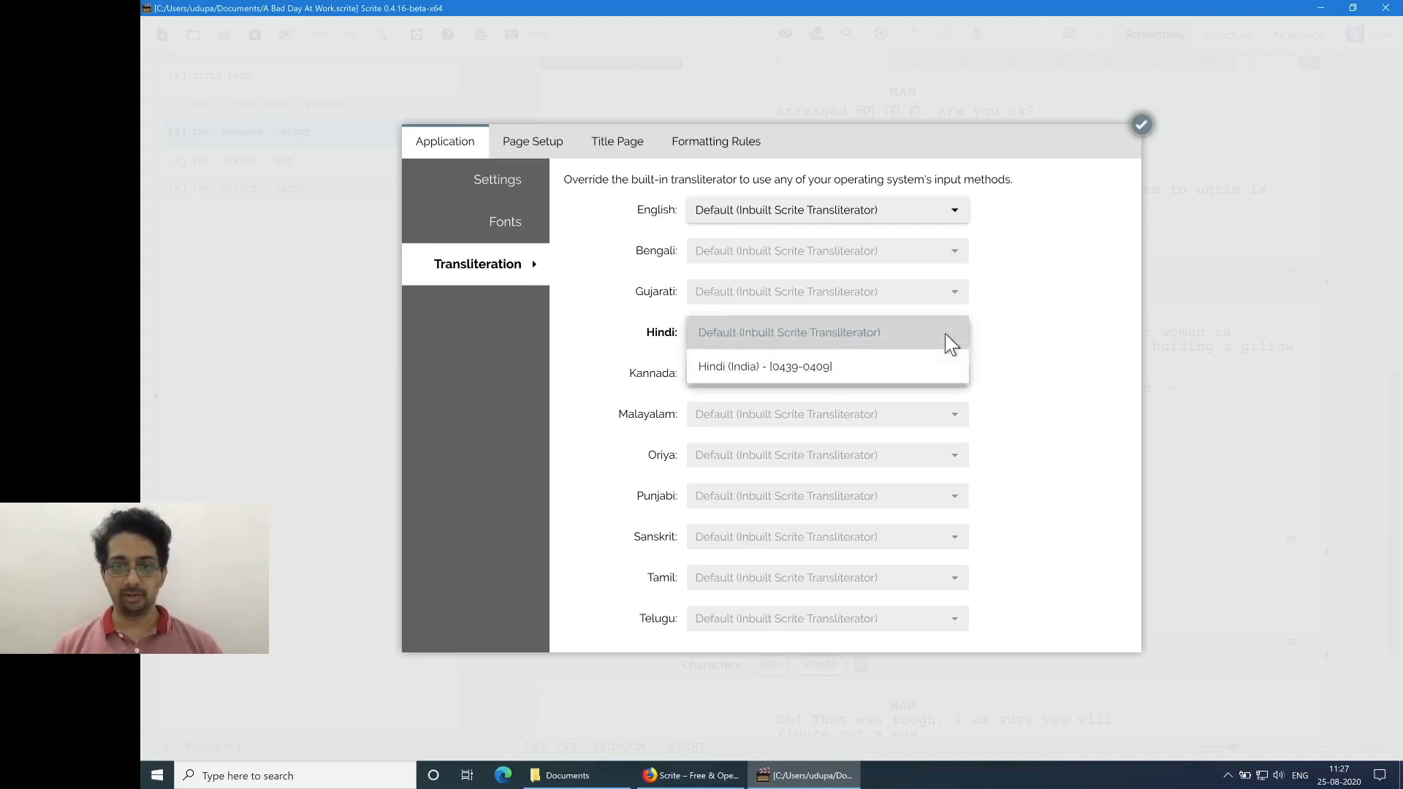
pyautogui.click(916, 359)
pyautogui.click(933, 369)
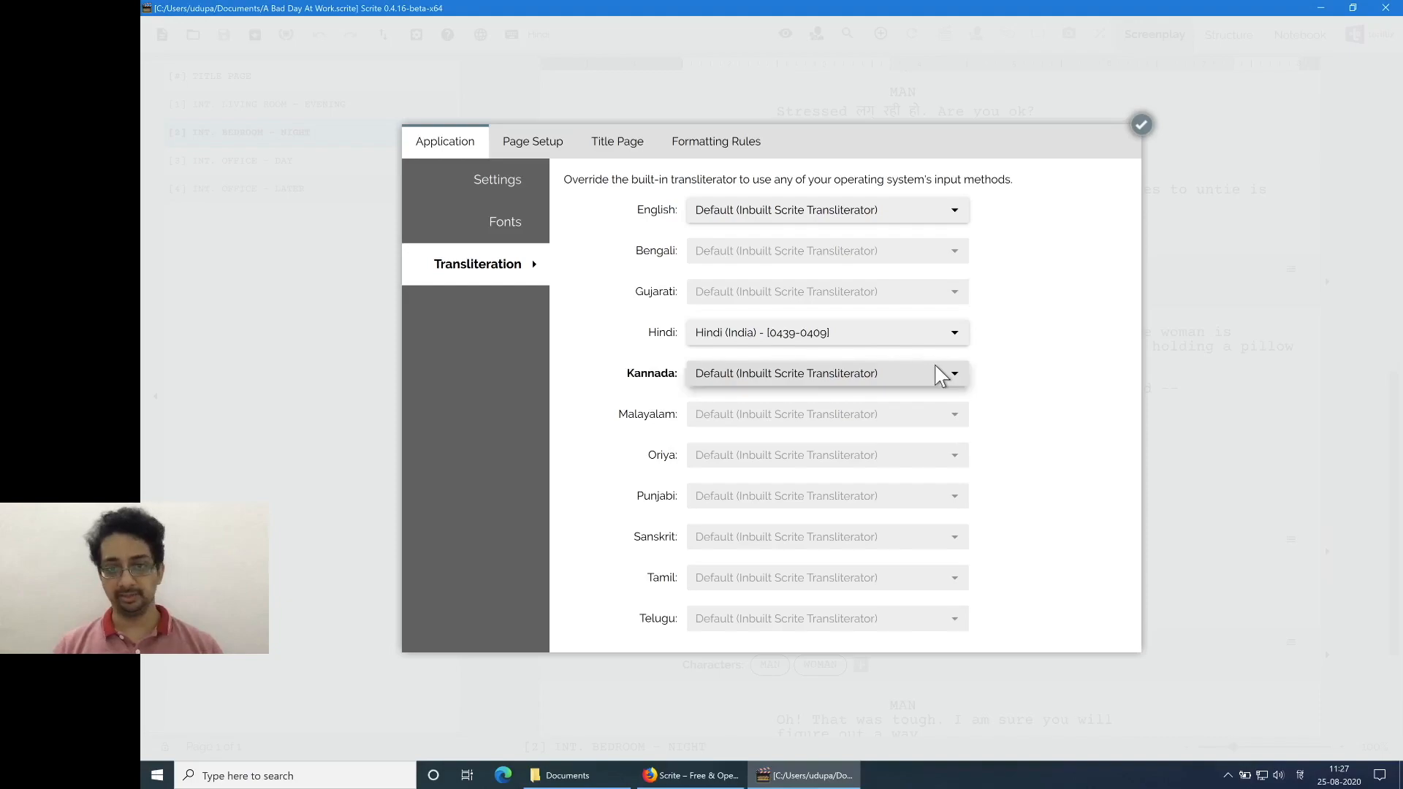
pyautogui.click(917, 405)
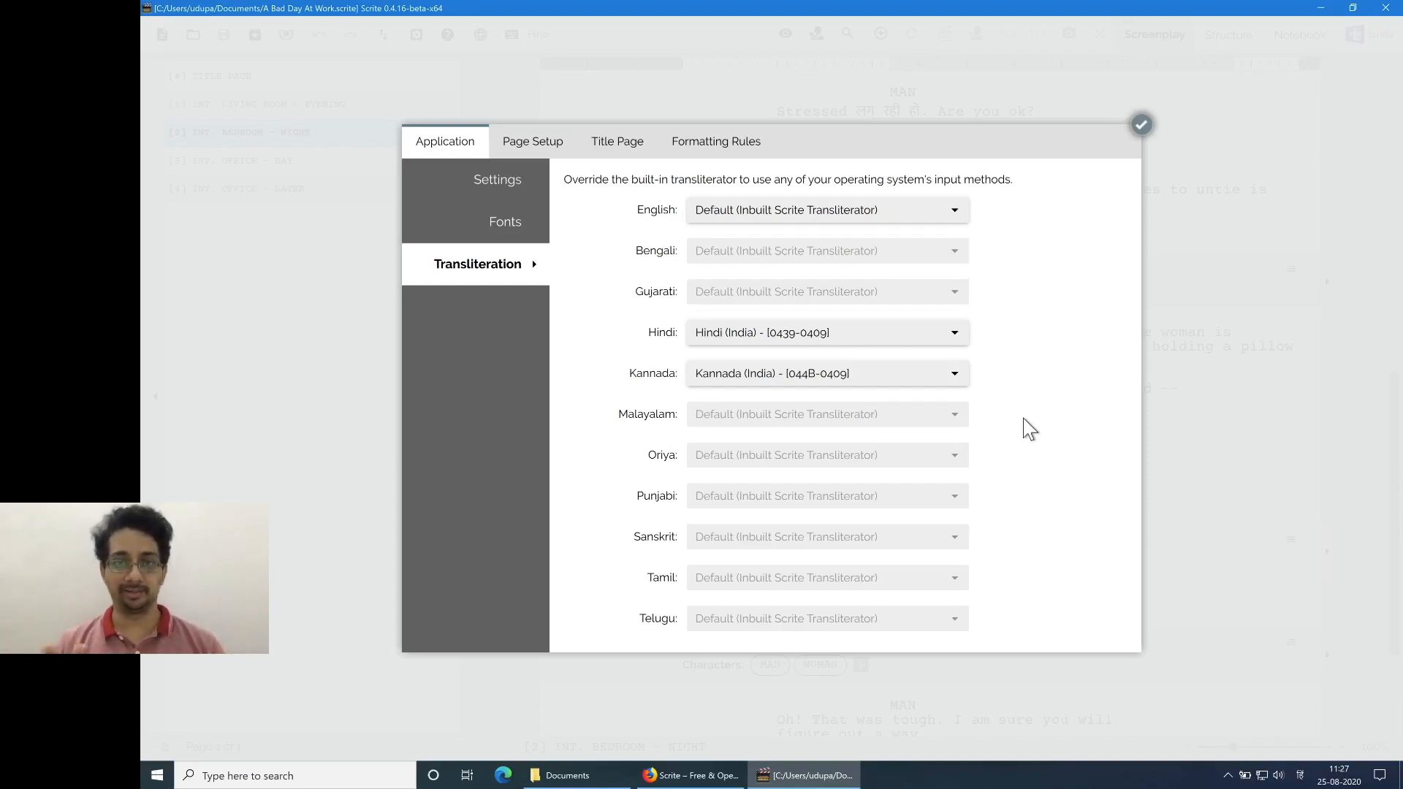
pyautogui.click(1140, 126)
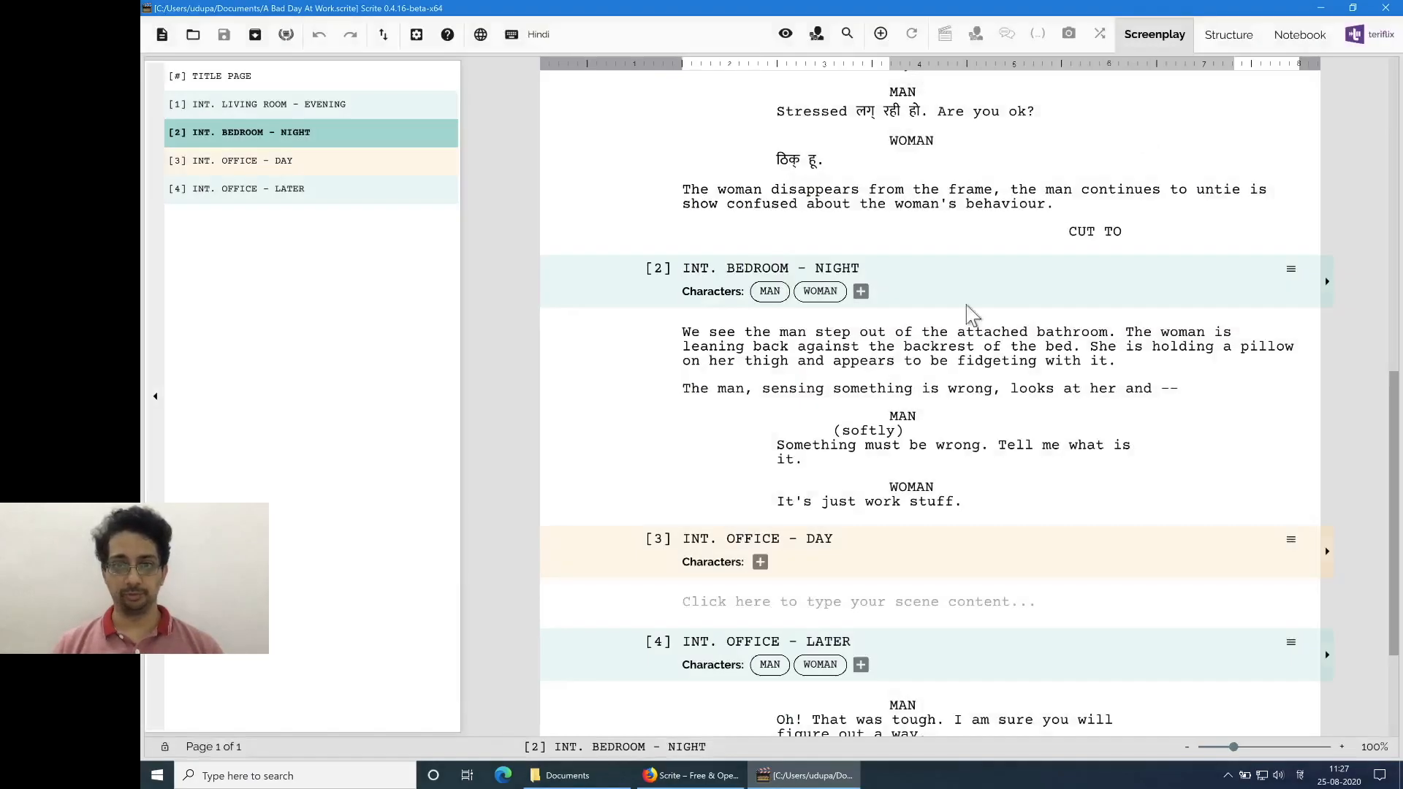
# Step: Insert the Hindi dialogue "कुछ तो हुआ होगा। बाताओ न.." before MAN's English line in the INT. BEDROOM - NIGHT scene
pyautogui.moveTo(795, 447); pyautogui.dragTo(1009, 470)
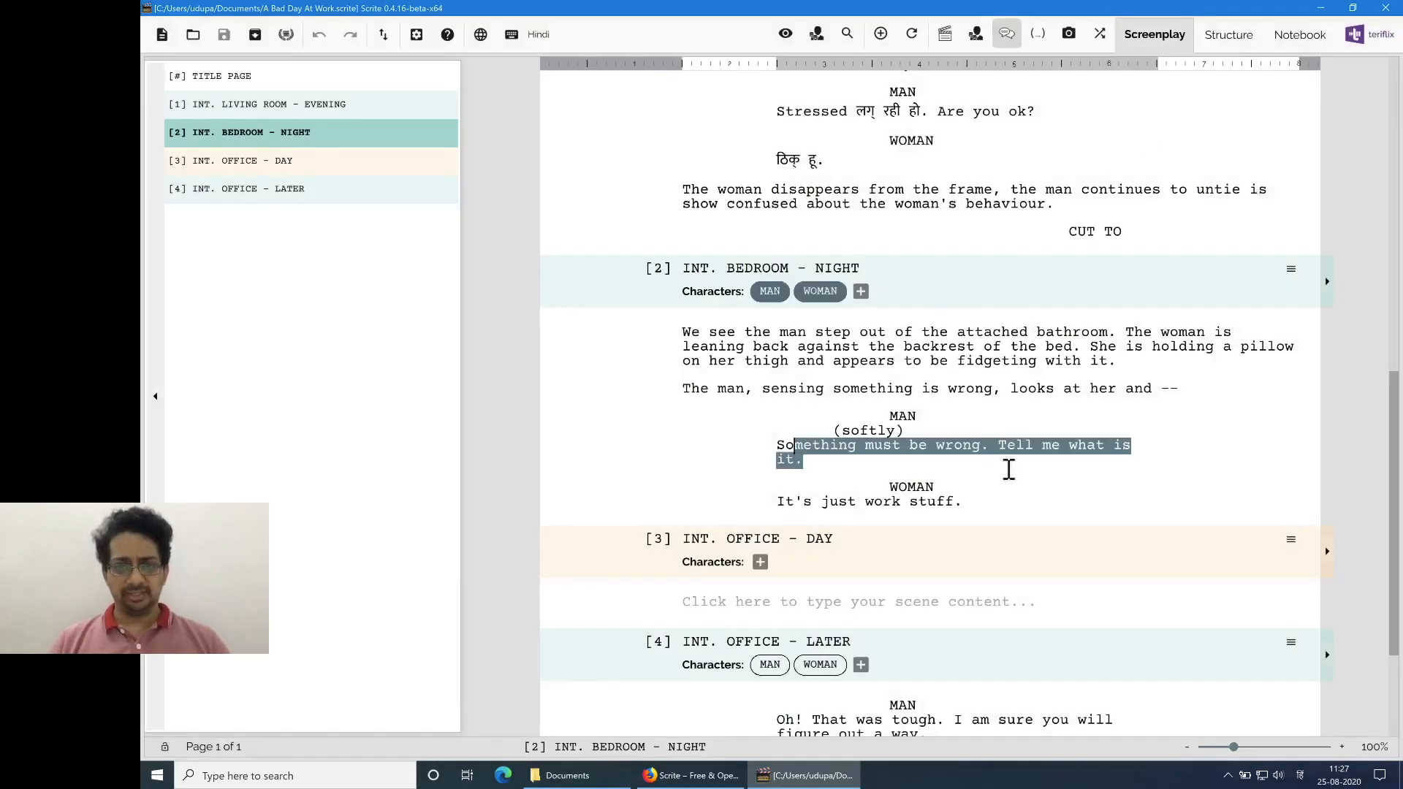
pyautogui.press('Left')
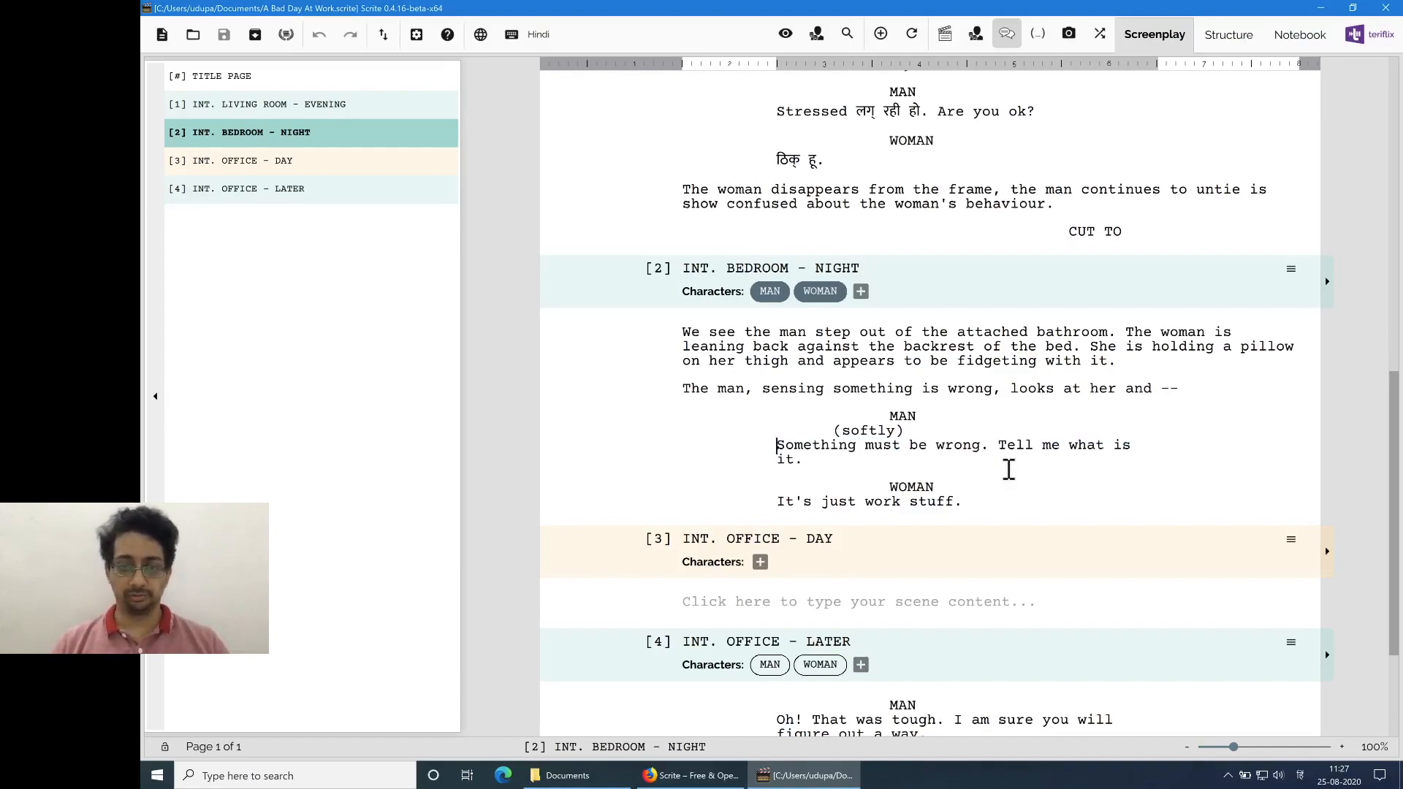
pyautogui.write('kuch to')
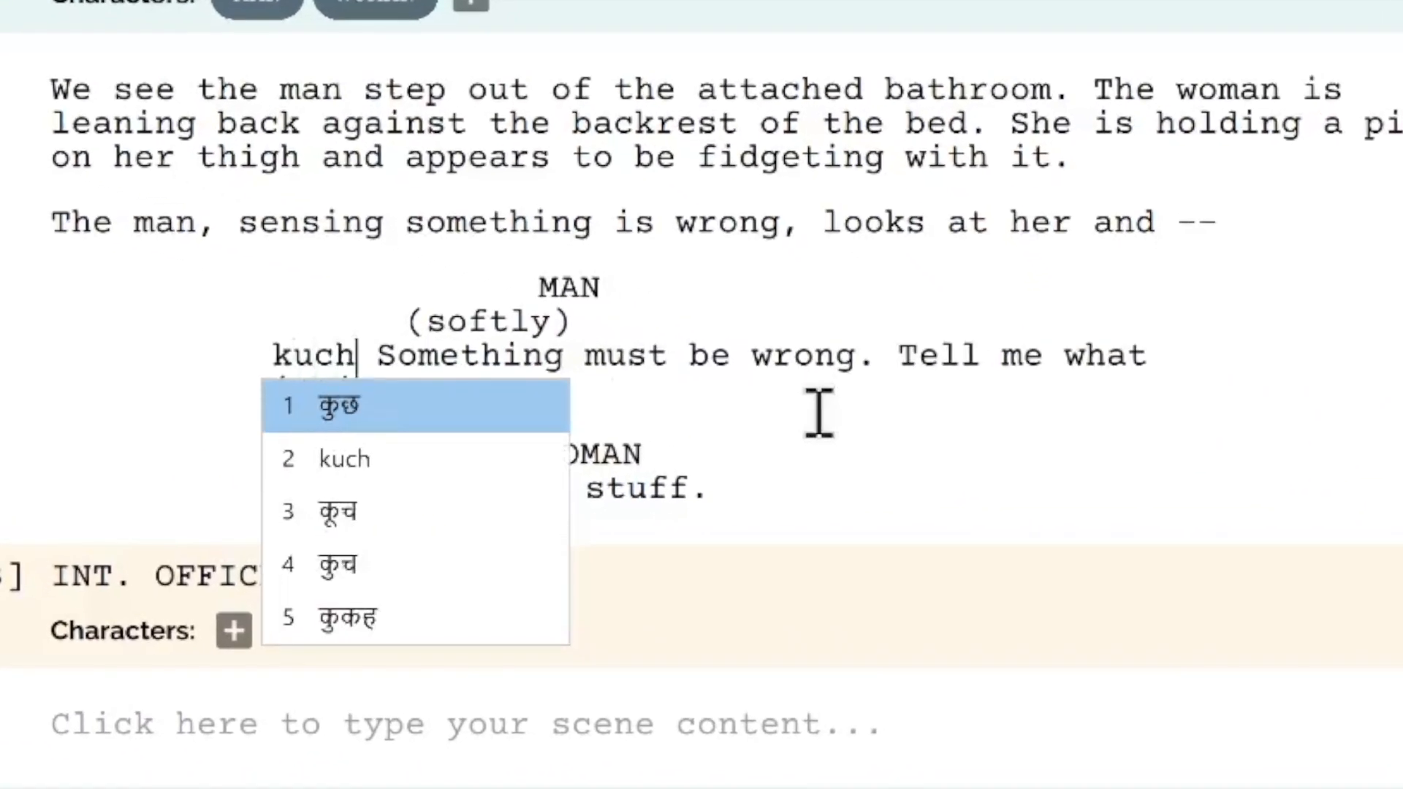
pyautogui.write(' hua ho')
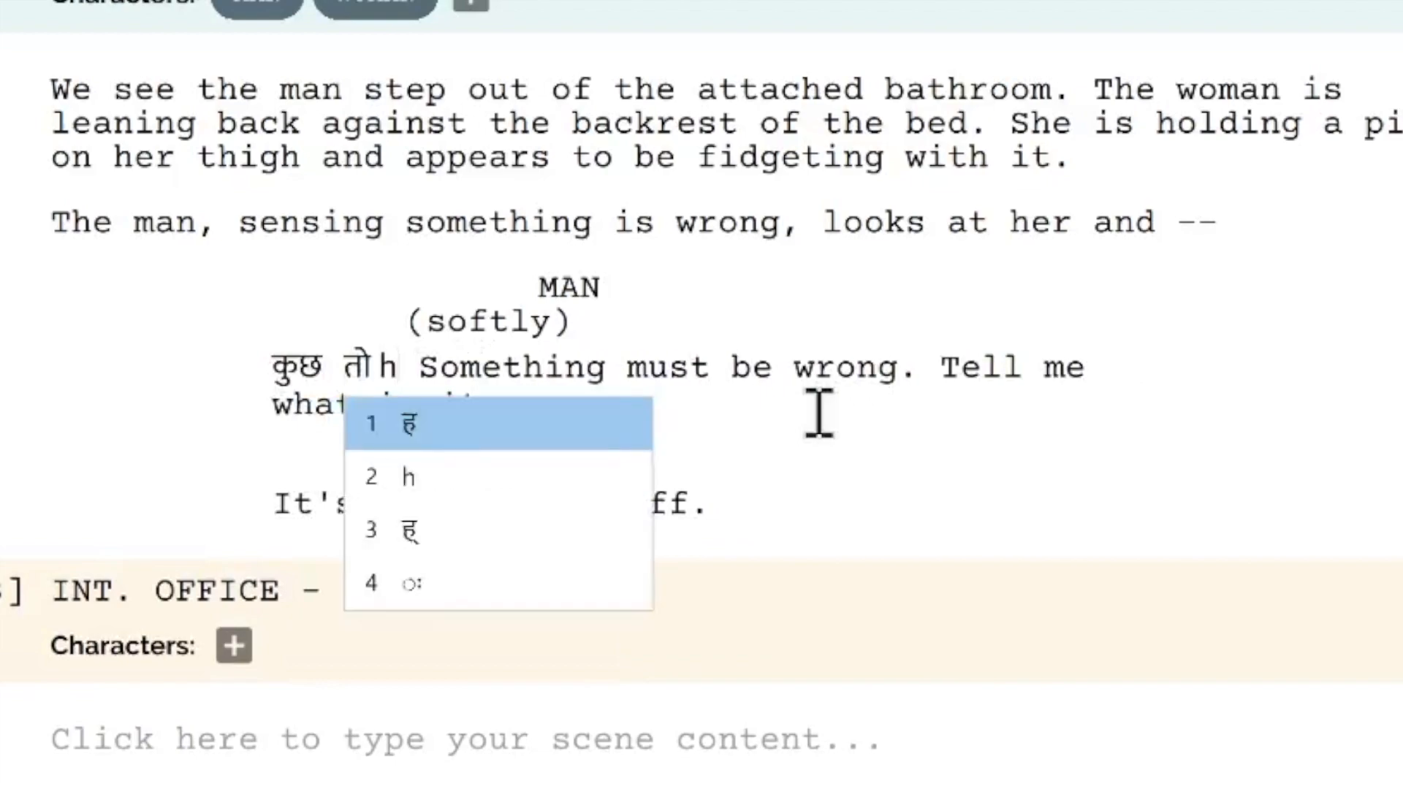
pyautogui.write('ga.baat')
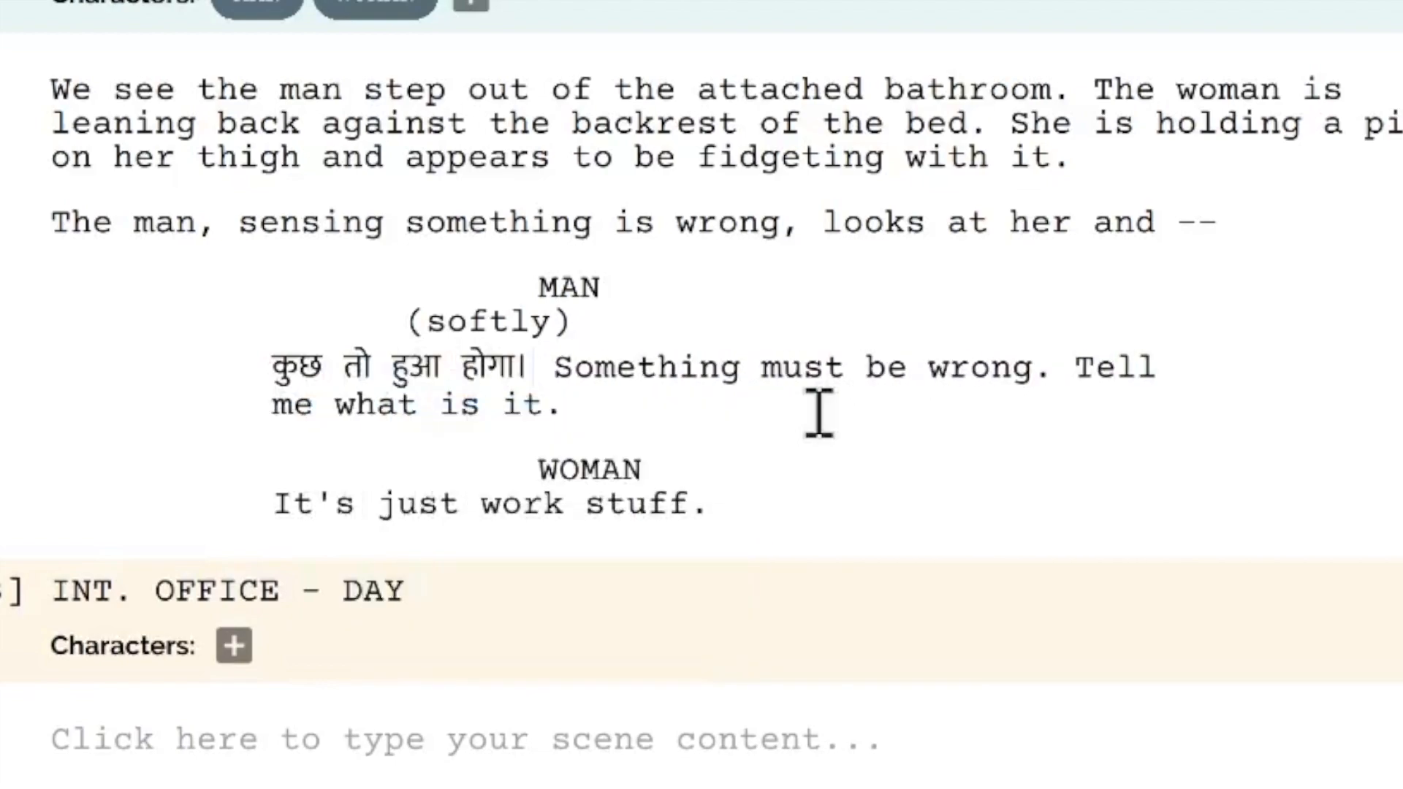
pyautogui.write('ao na!')
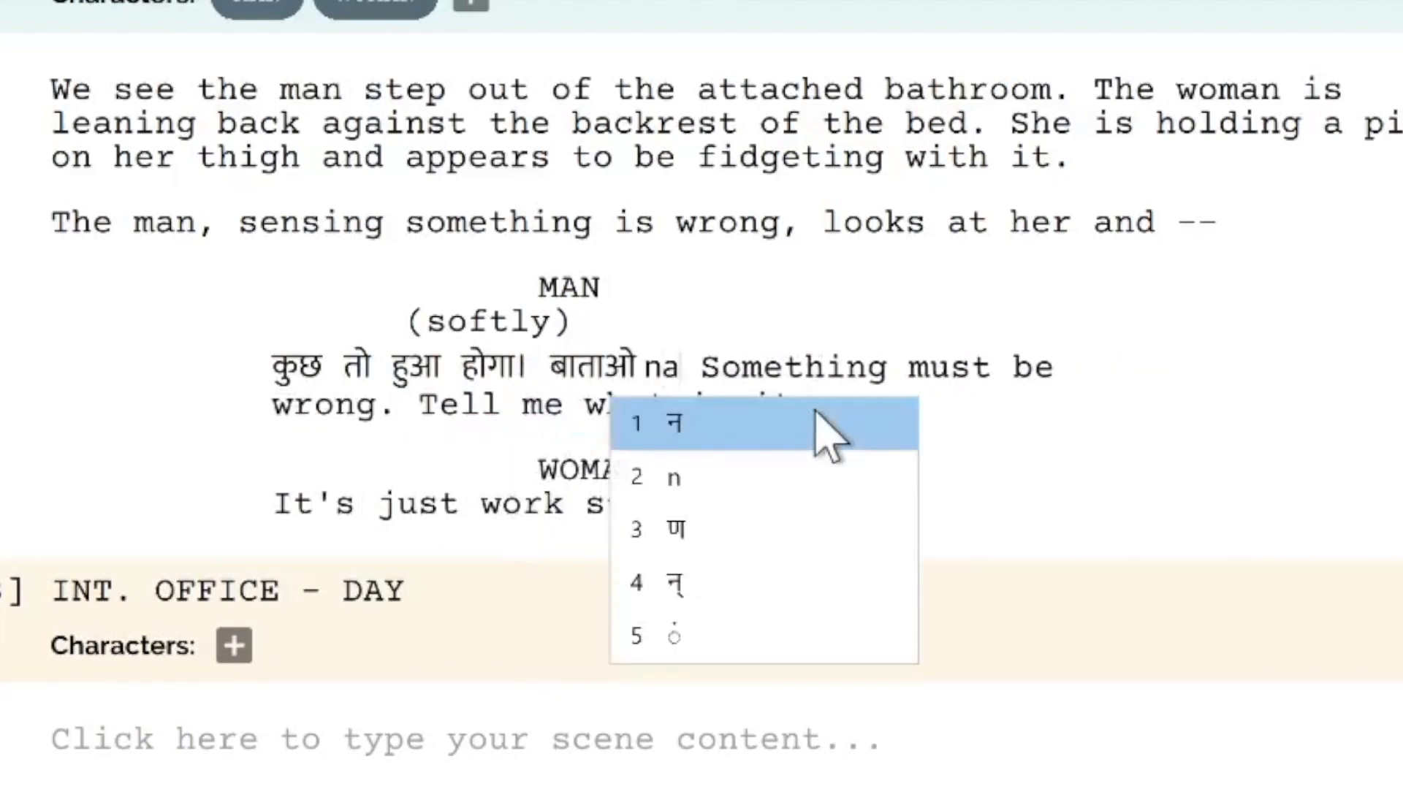
pyautogui.press('BackSpace')
pyautogui.write('..')
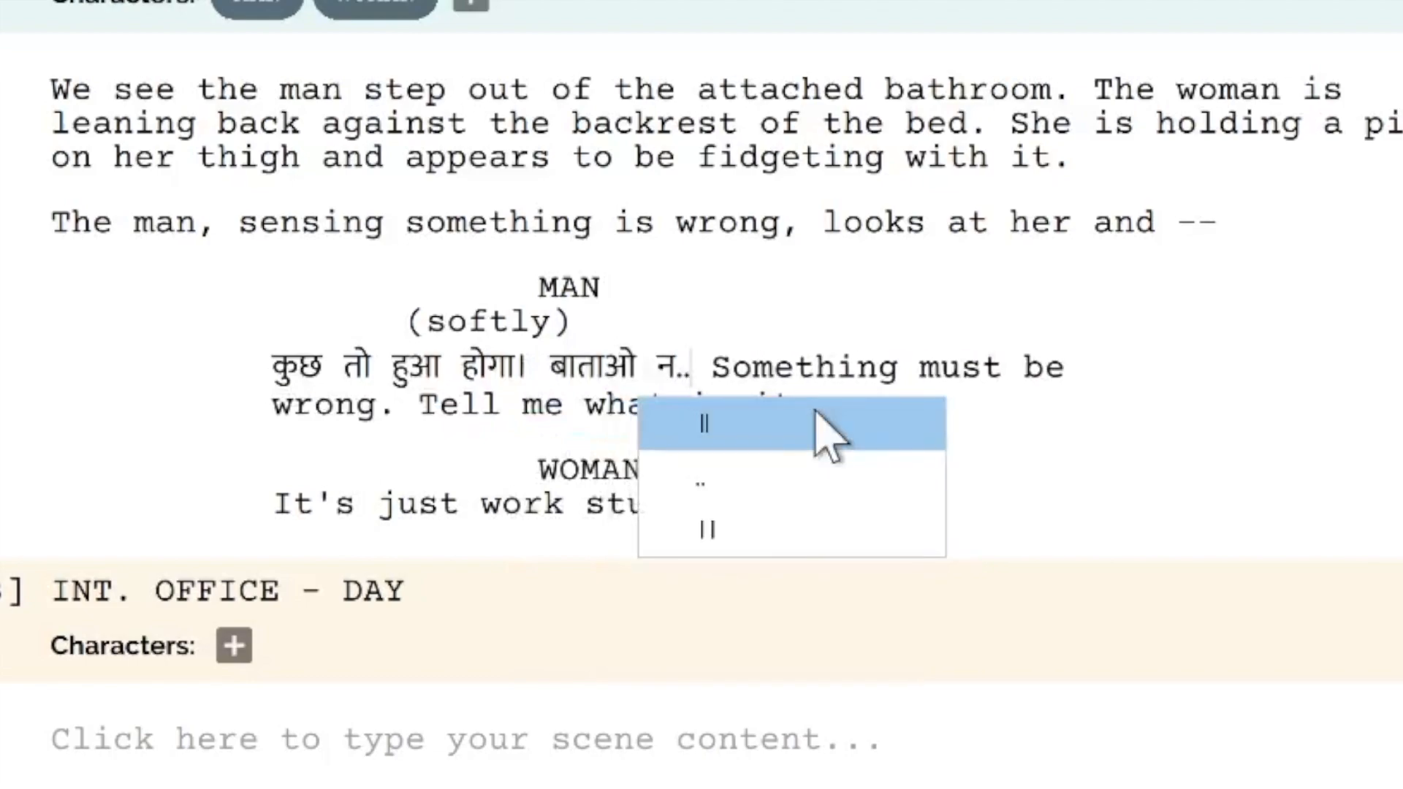
pyautogui.press('Escape')
pyautogui.press('Right')
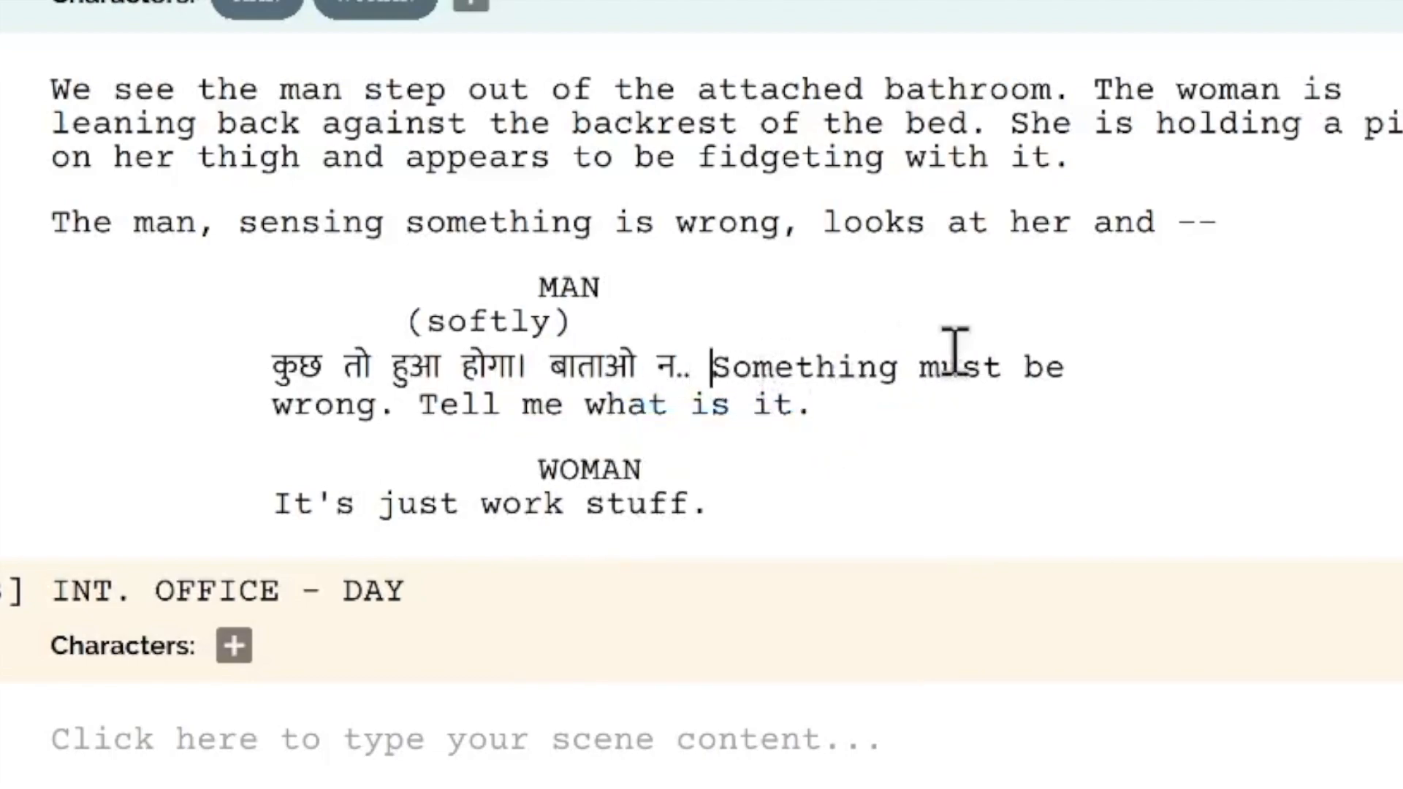
# Step: Delete the English text "Something must be wrong. Tell me what is it." from MAN's dialogue
pyautogui.hotkey('shift', 'Down')
pyautogui.hotkey('shift', 'Right')
pyautogui.hotkey('shift', 'Right')
pyautogui.hotkey('shift', 'Right')
pyautogui.hotkey('shift', 'Right')
pyautogui.press('BackSpace')
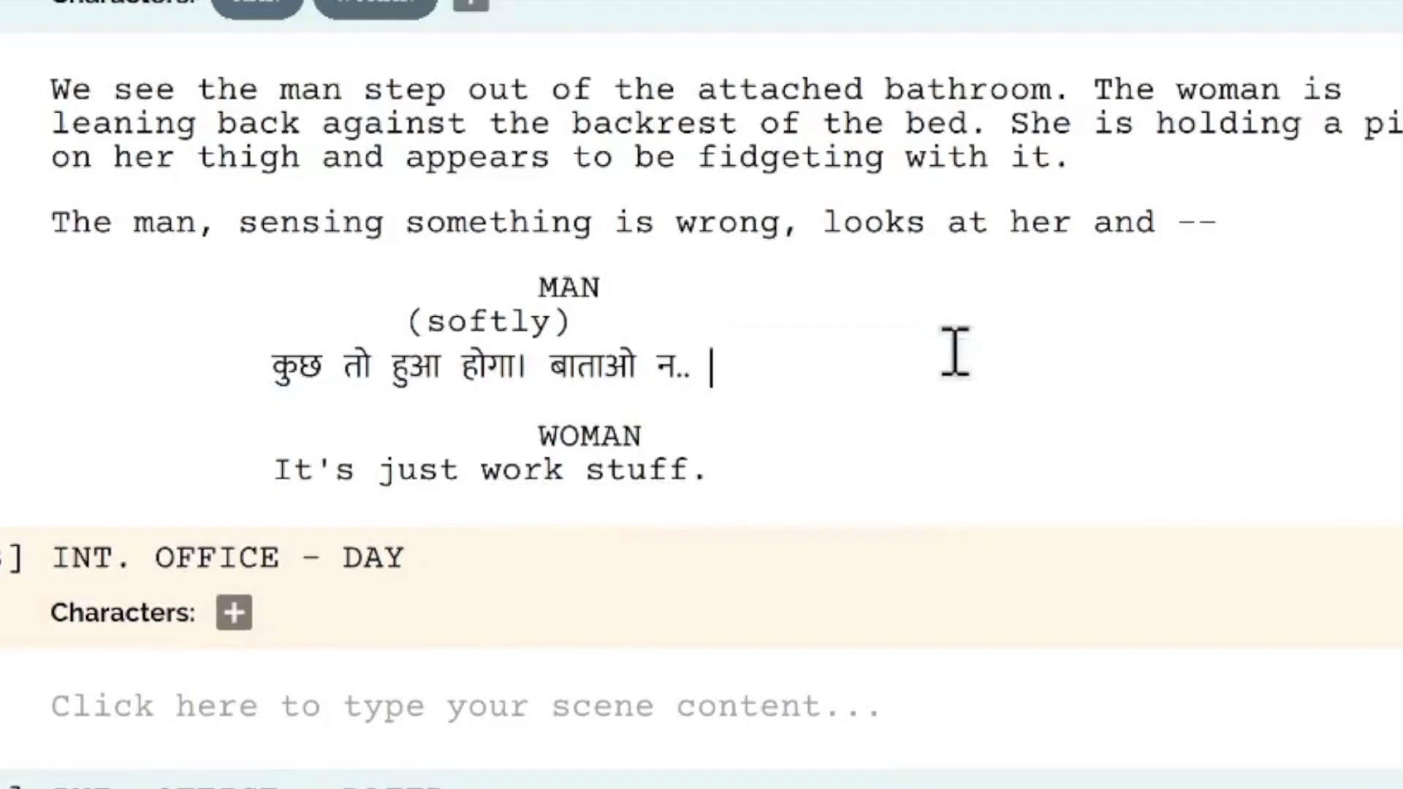
# Step: Replace "It's" at the start of WOMAN's dialogue with the Hindi words "कुछ नहीं" followed by "-- its"
pyautogui.click(742, 476)
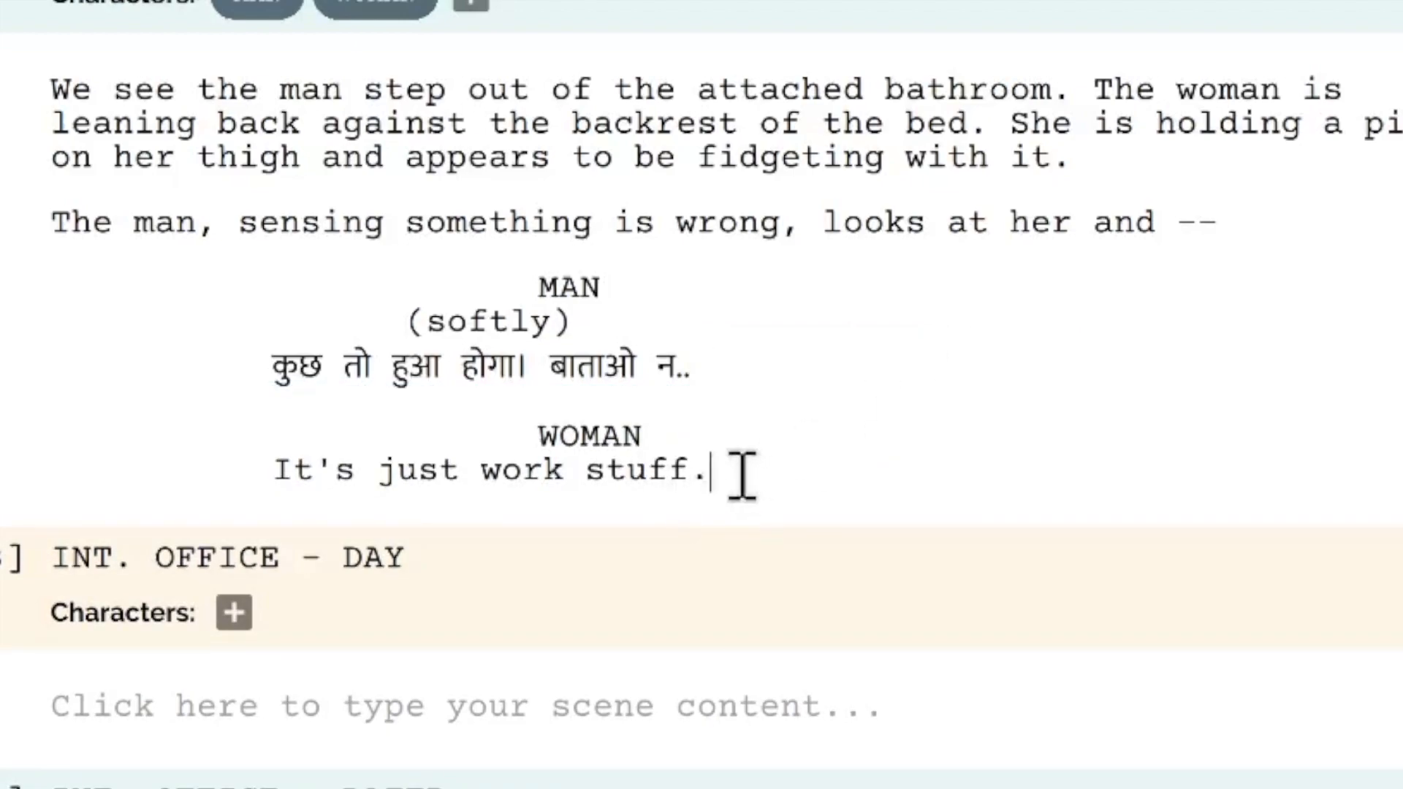
pyautogui.click(271, 476)
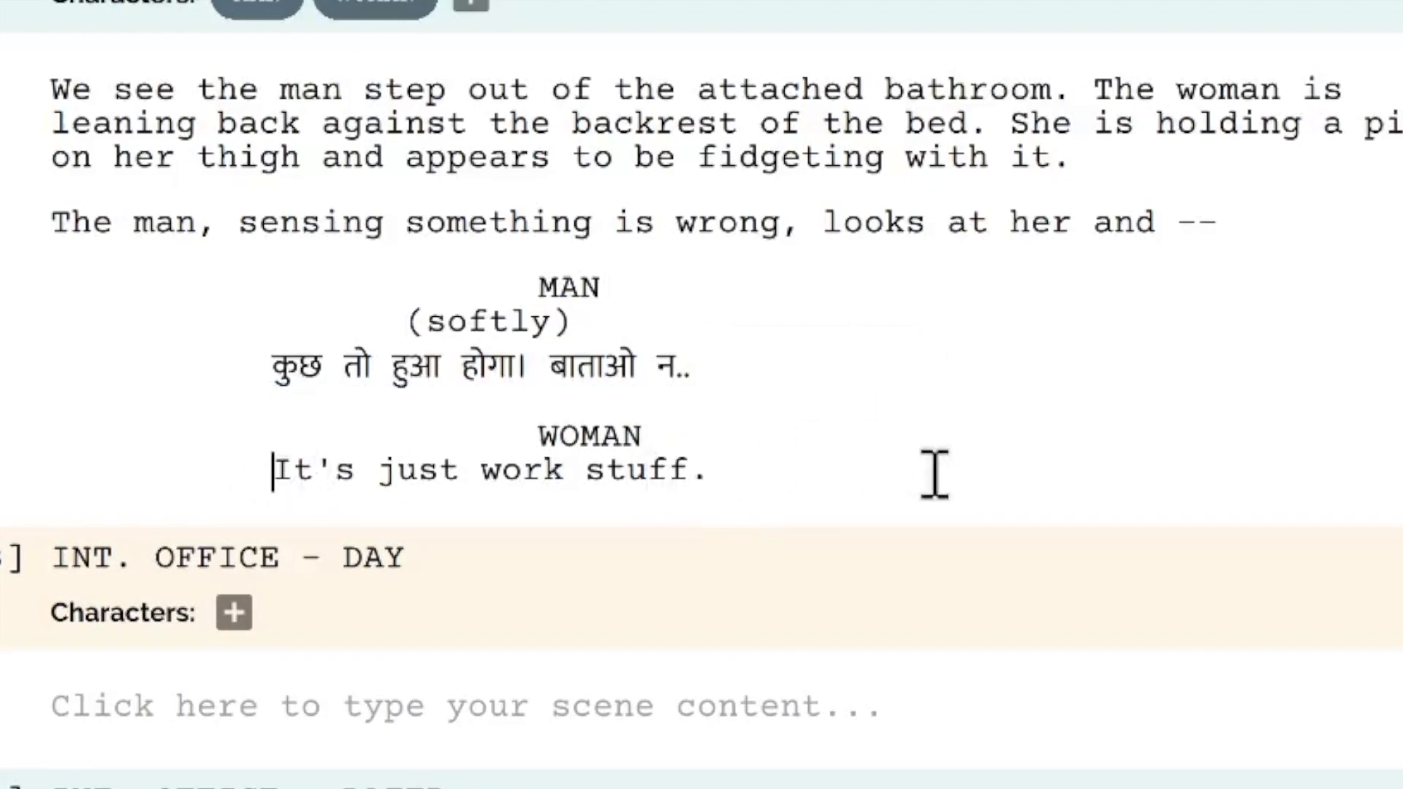
pyautogui.write('kuch')
pyautogui.press('Delete')
pyautogui.press('Delete')
pyautogui.press('Delete')
pyautogui.press('Delete')
pyautogui.press('Delete')
pyautogui.write('nahi')
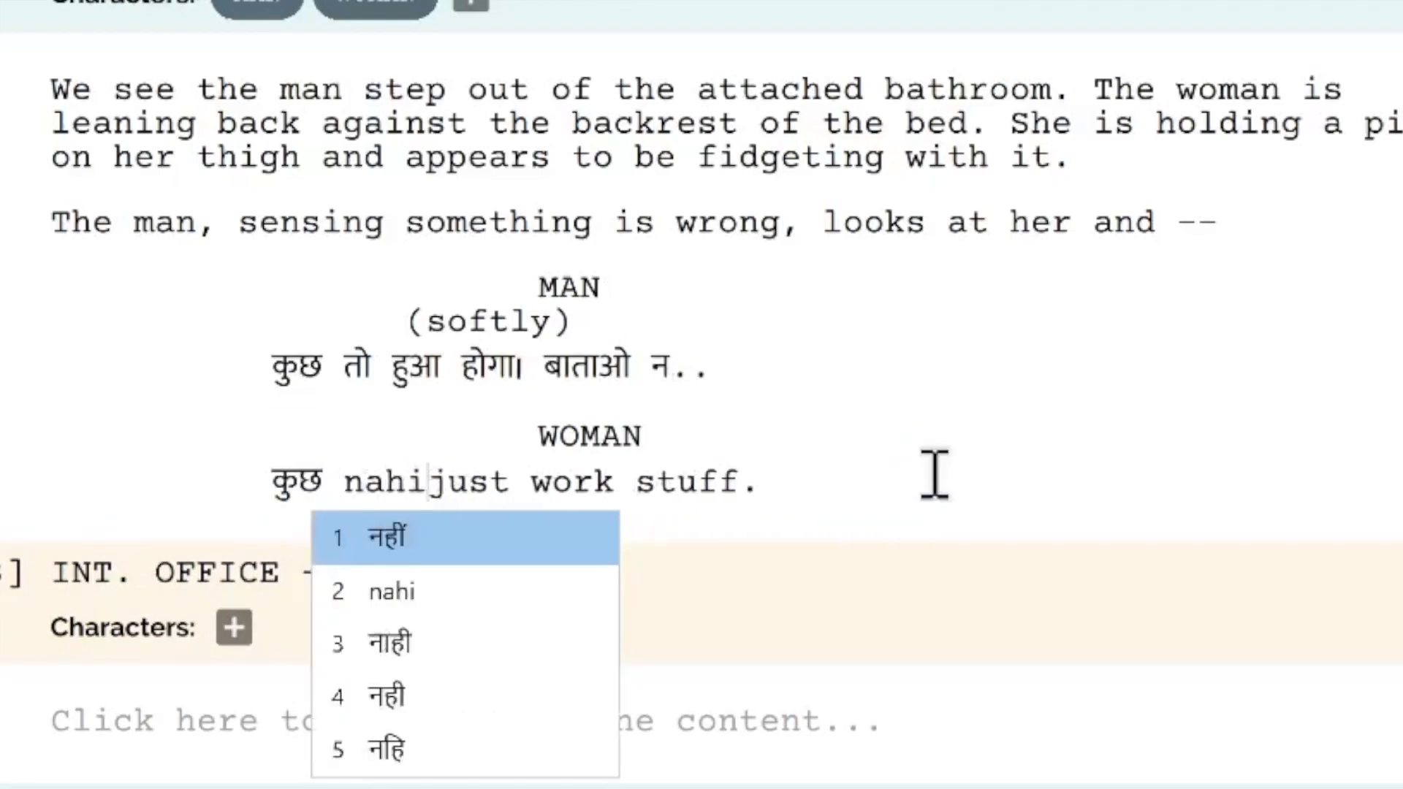
pyautogui.press('Return')
pyautogui.write('-- ')
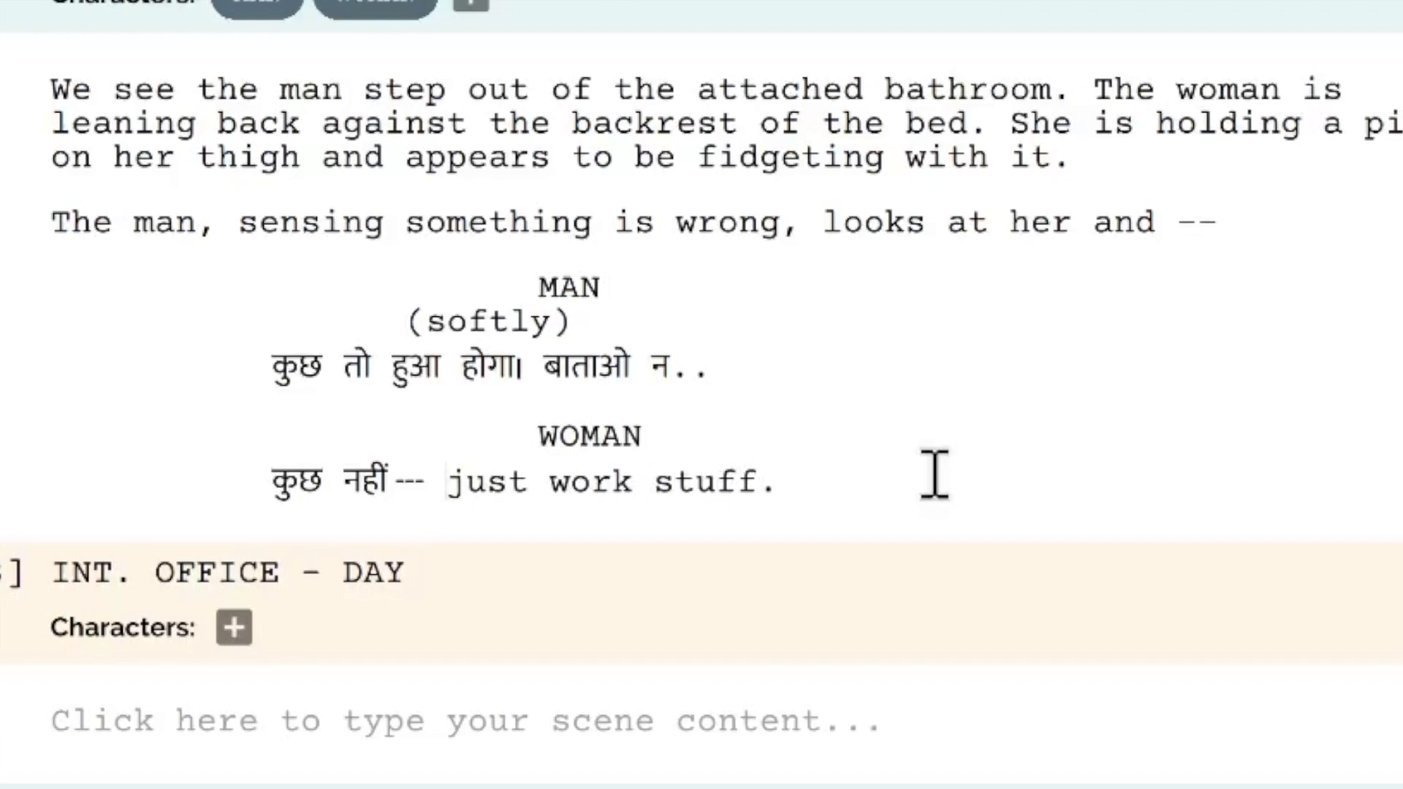
pyautogui.write('its')
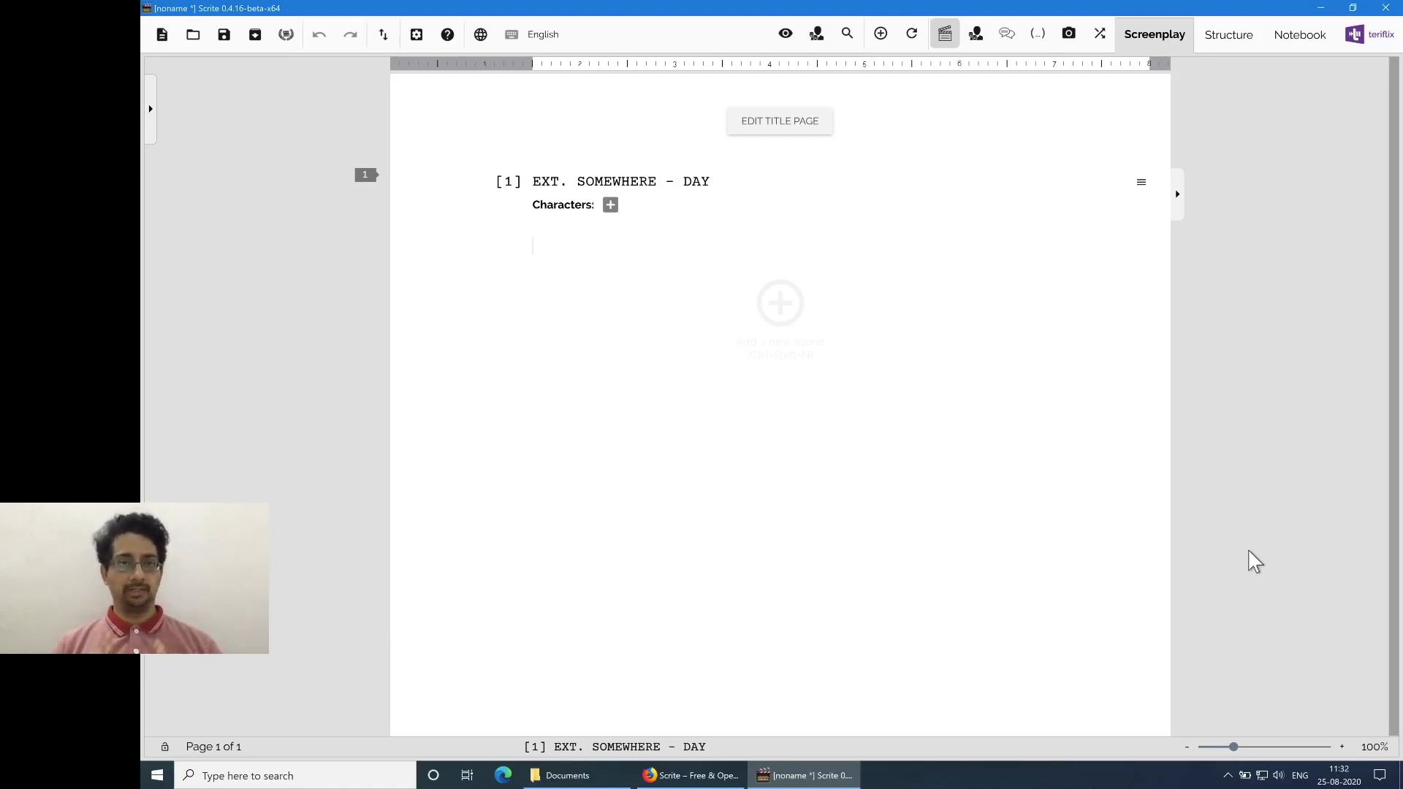
# Step: In the formatting rules settings, set the default language for Dialogue paragraphs to Kannada
pyautogui.click(417, 34)
pyautogui.click(446, 68)
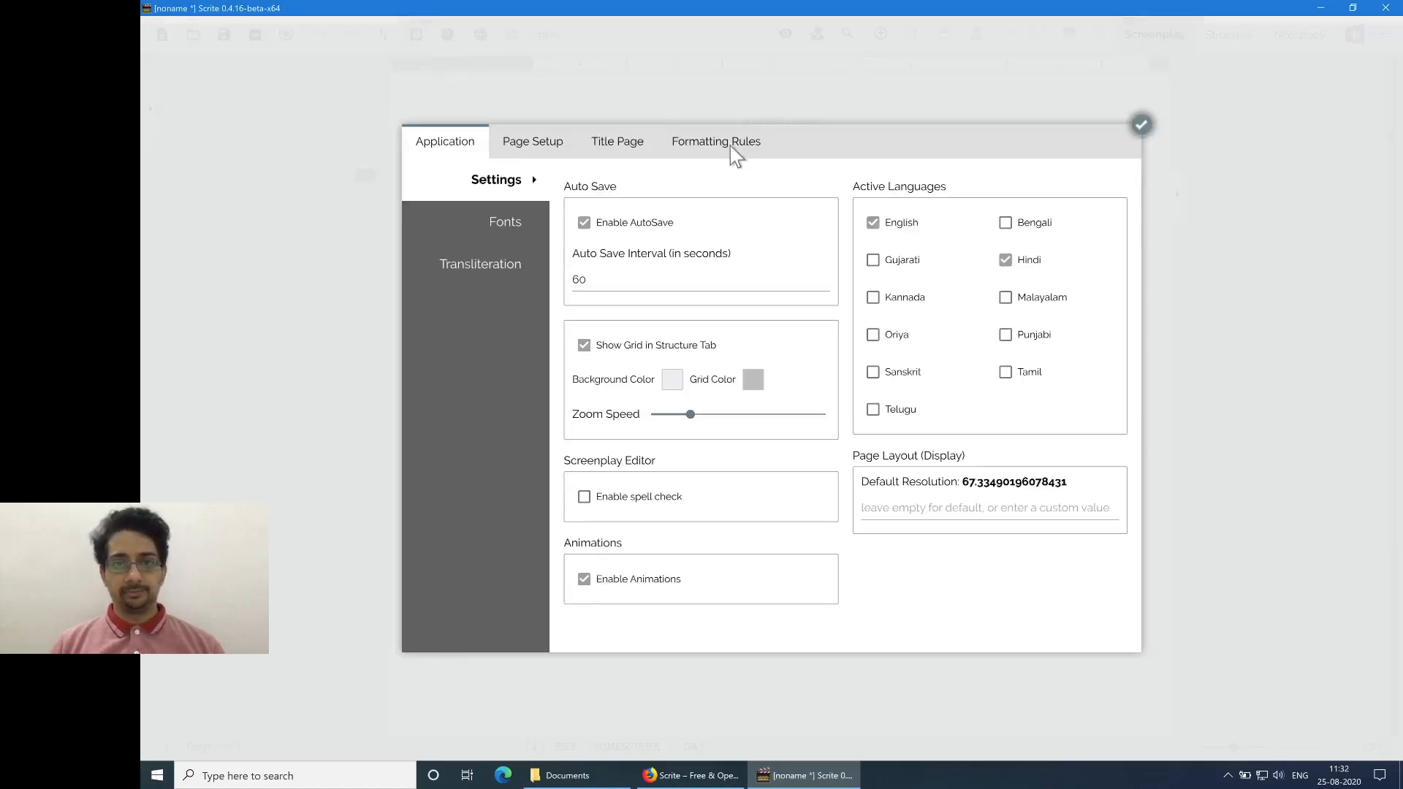
pyautogui.click(738, 150)
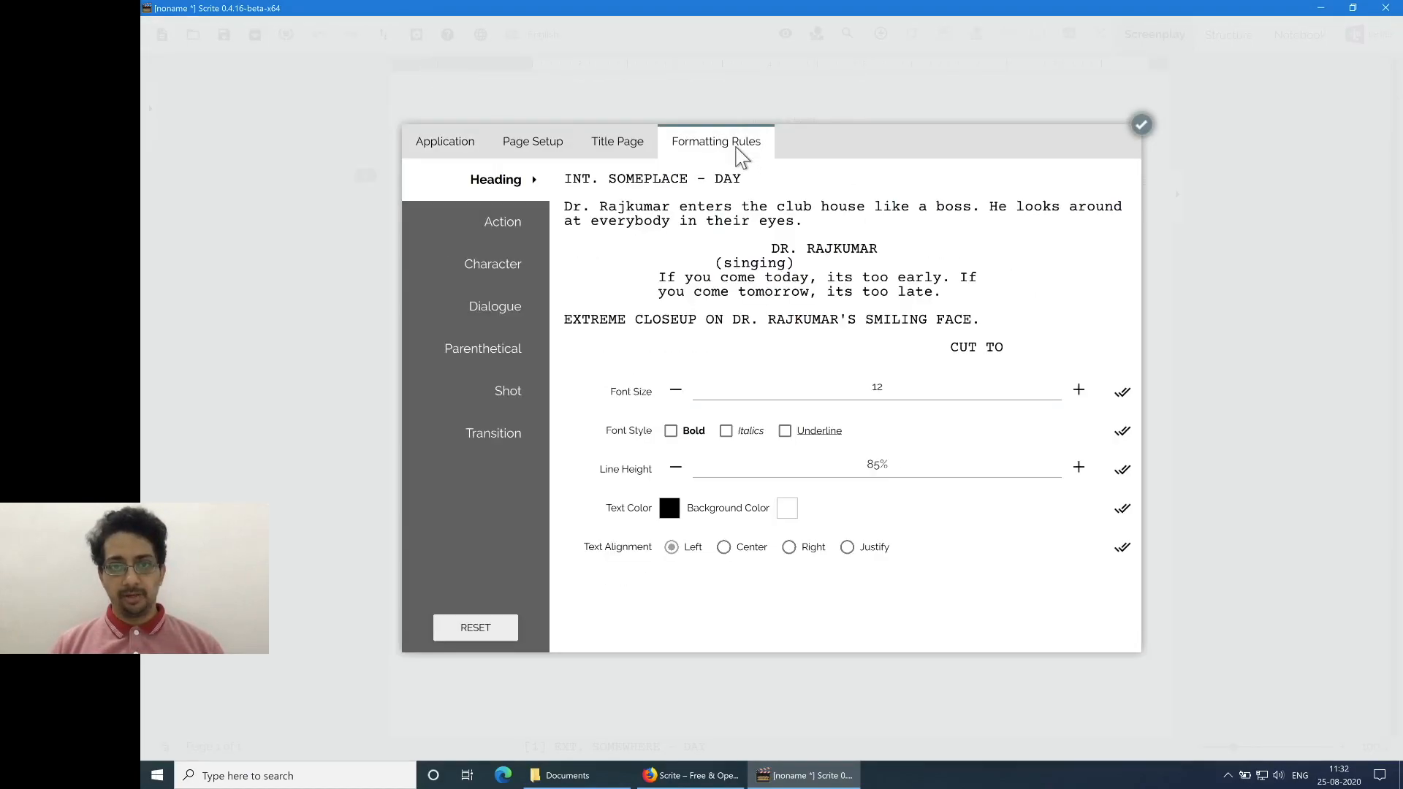
pyautogui.click(511, 307)
pyautogui.click(744, 399)
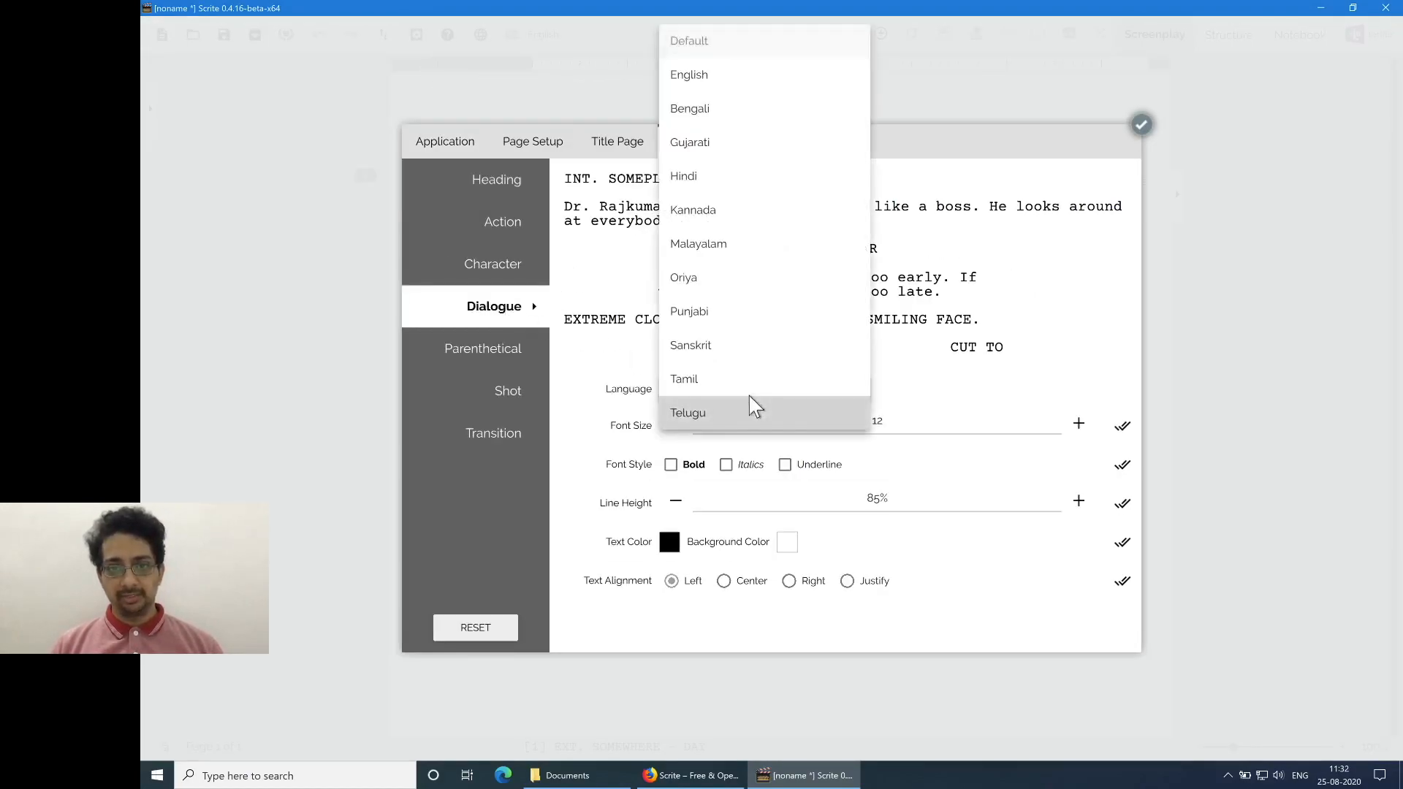
pyautogui.click(750, 208)
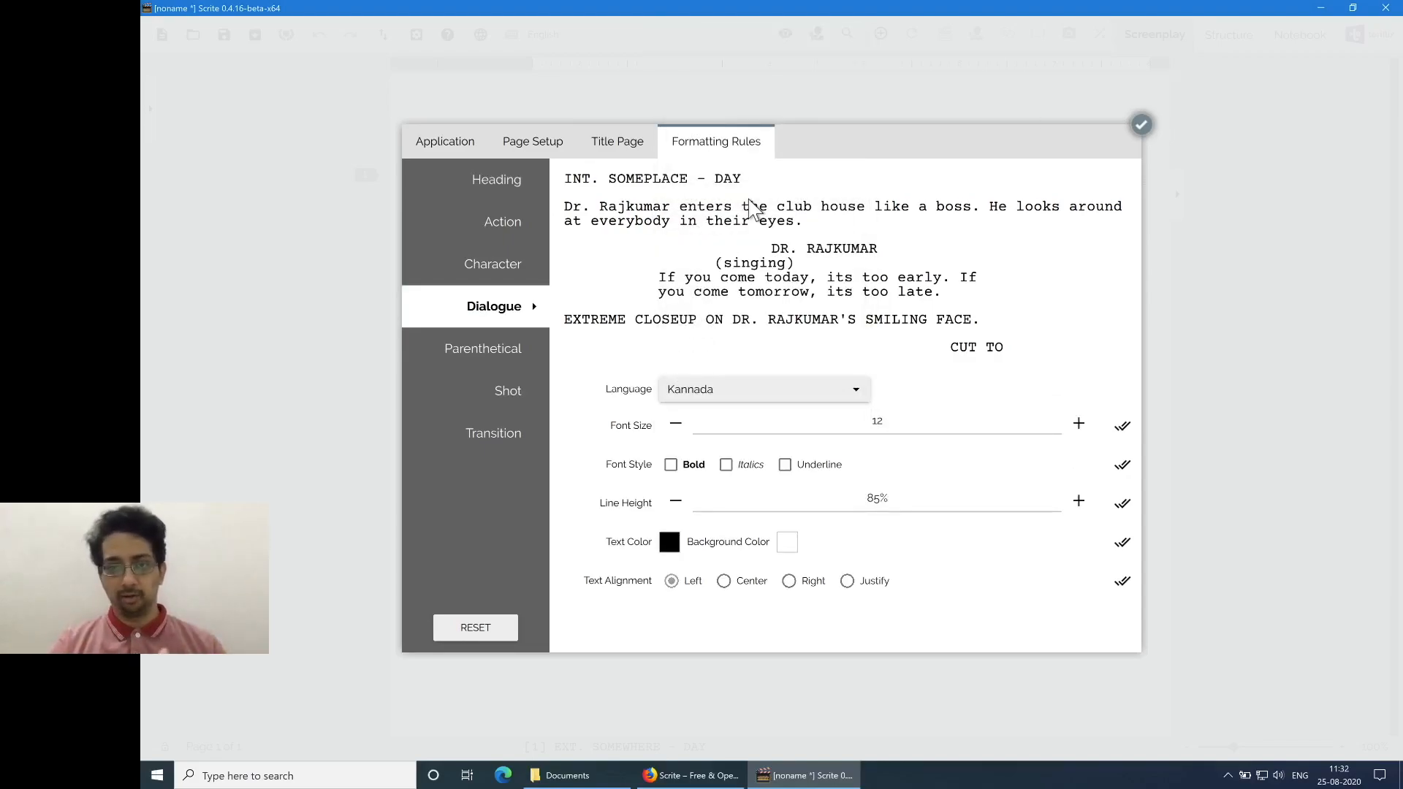
pyautogui.click(1141, 126)
# Step: Write the action line "I am typing some action text." in the EXT. SOMEWHERE - DAY scene and start a character paragraph below it
pyautogui.click(824, 236)
pyautogui.write('I am')
pyautogui.write('typing some actio')
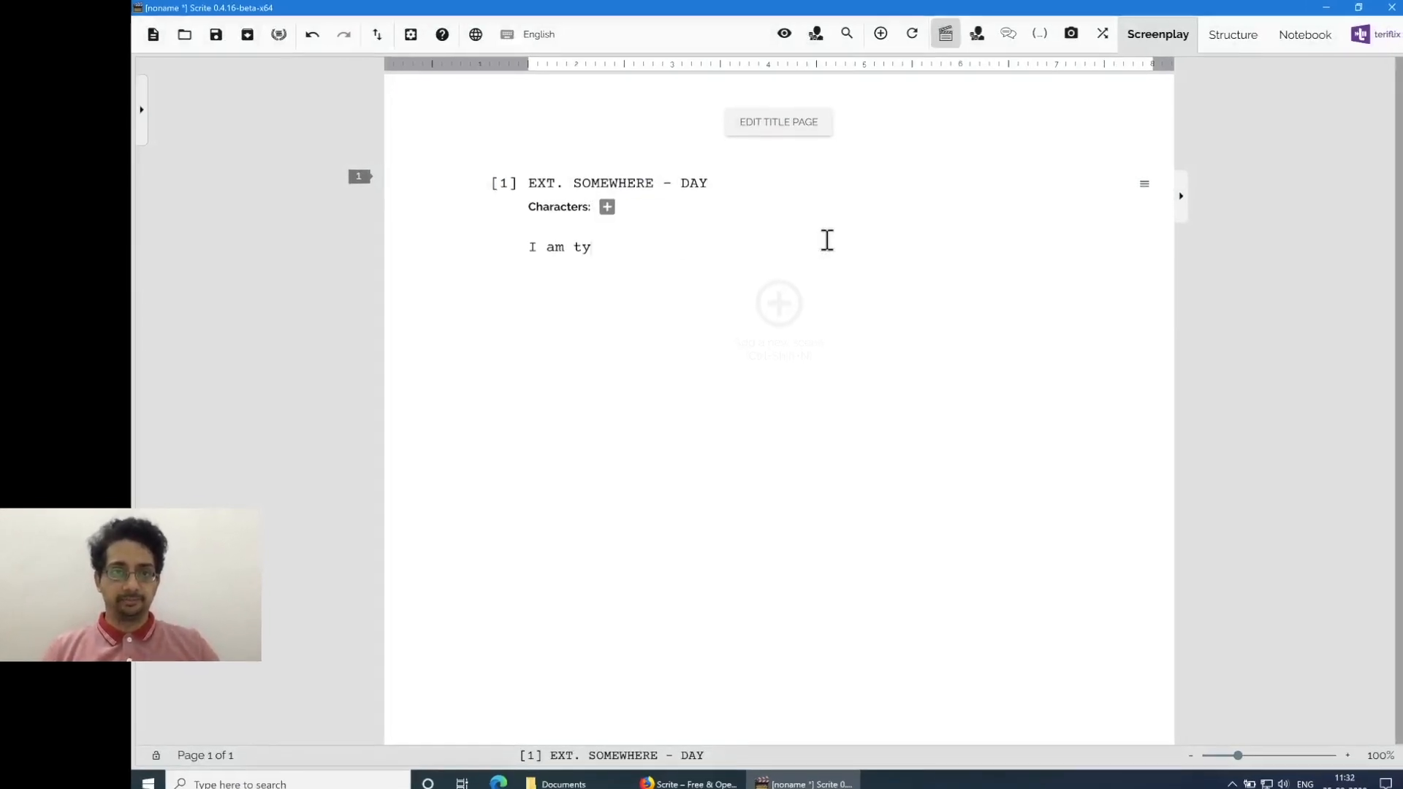
pyautogui.write('n text.')
pyautogui.press('Return')
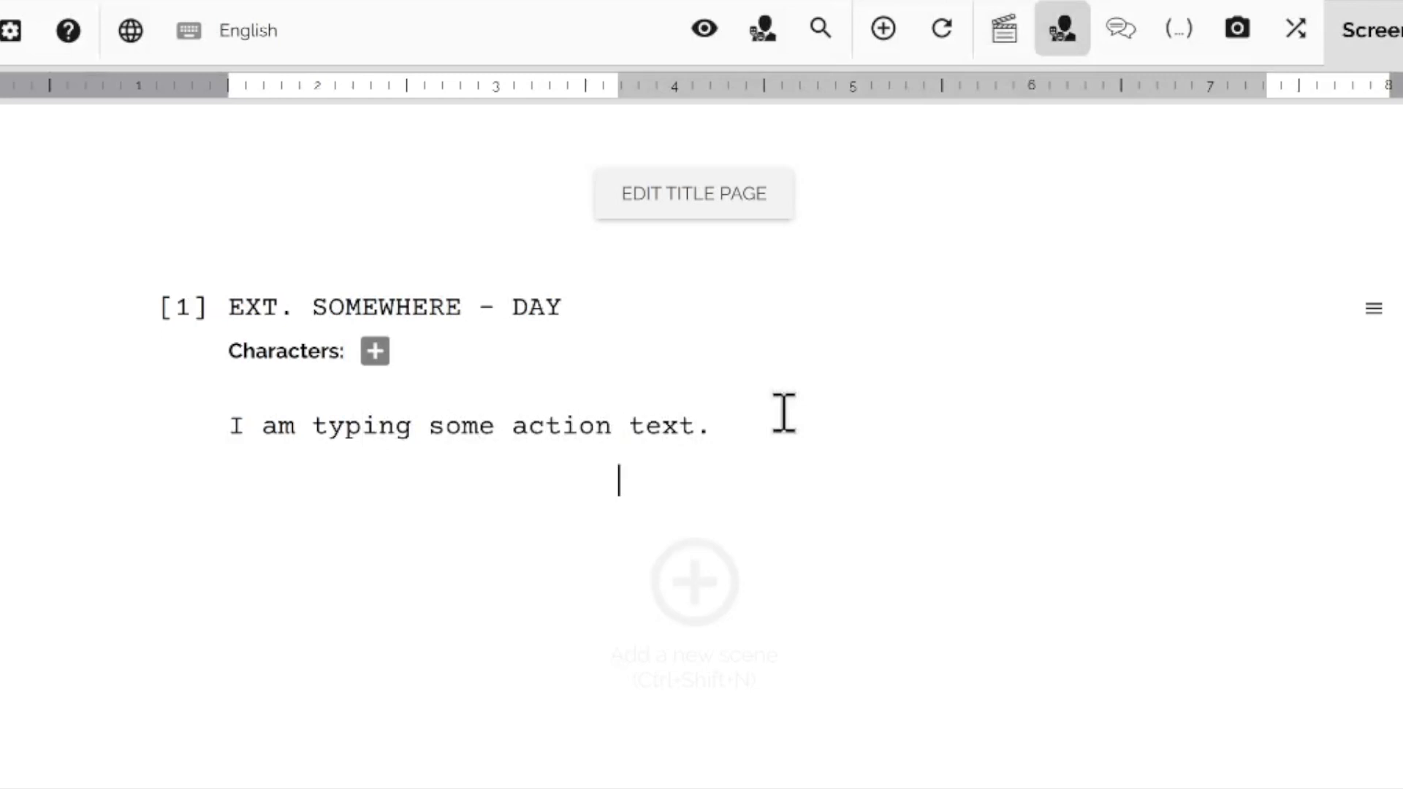
# Step: Add the character SURESH with the Kannada dialogue "ನಿನ್ನ ಹೆಸರೇನು?" and start another character paragraph
pyautogui.write('SURESH')
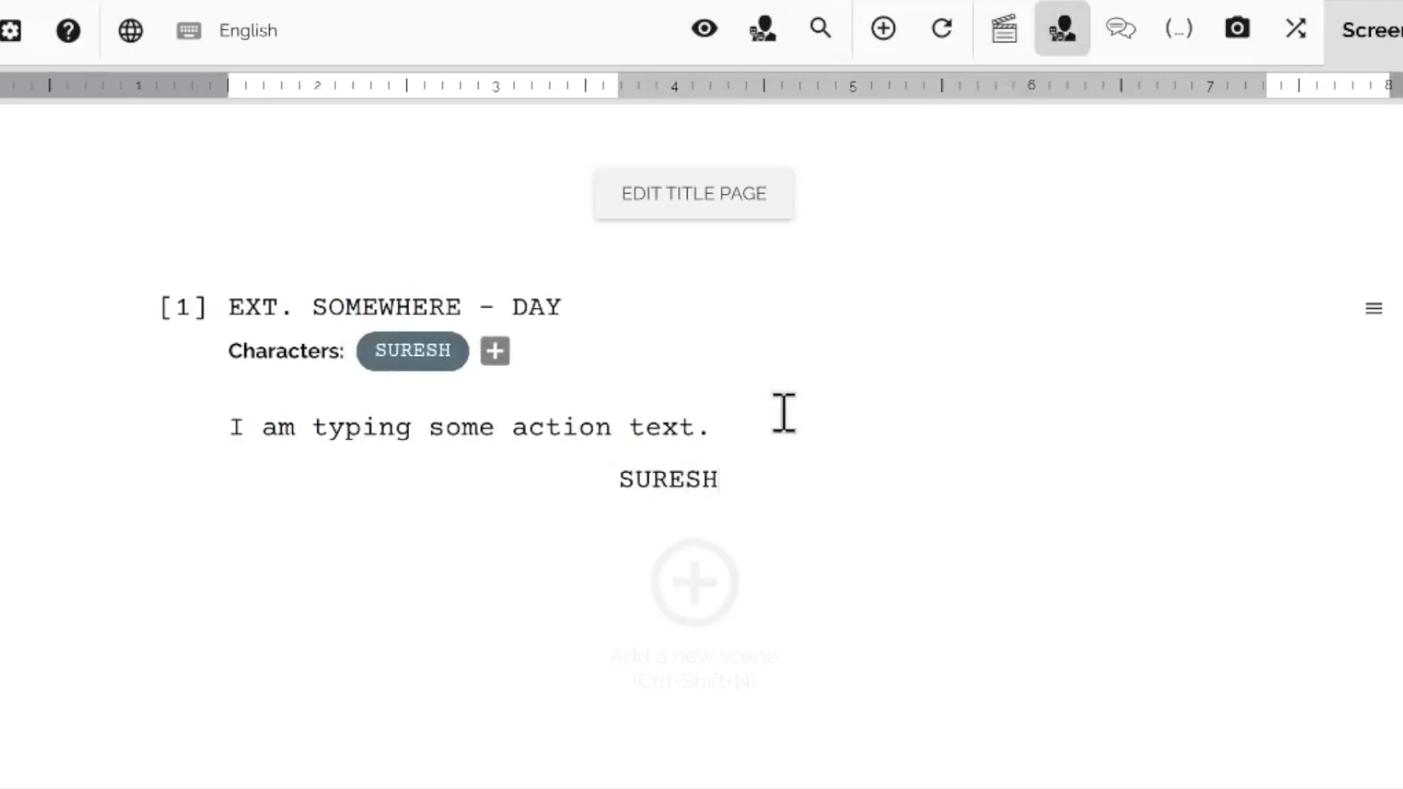
pyautogui.press('Return')
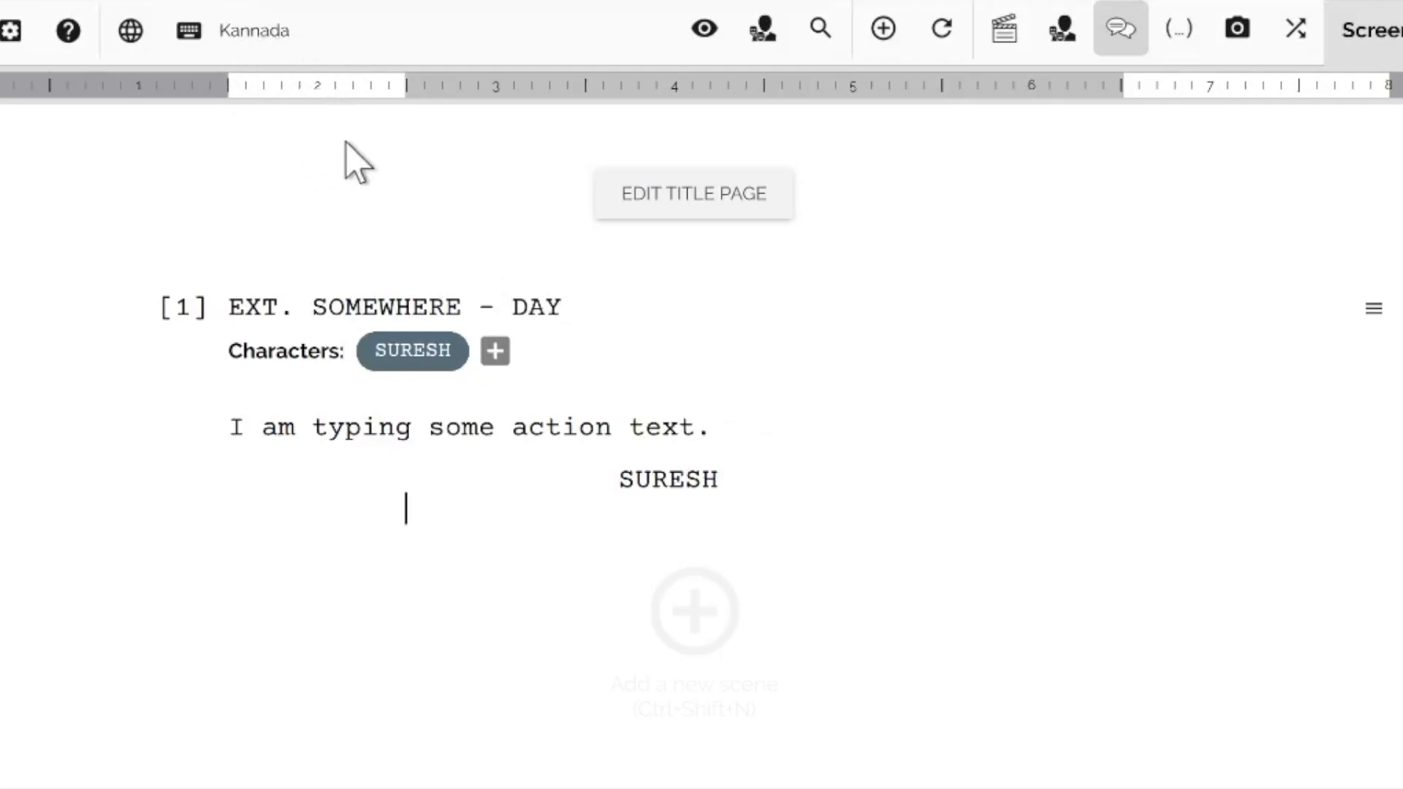
pyautogui.write('ninna hesa')
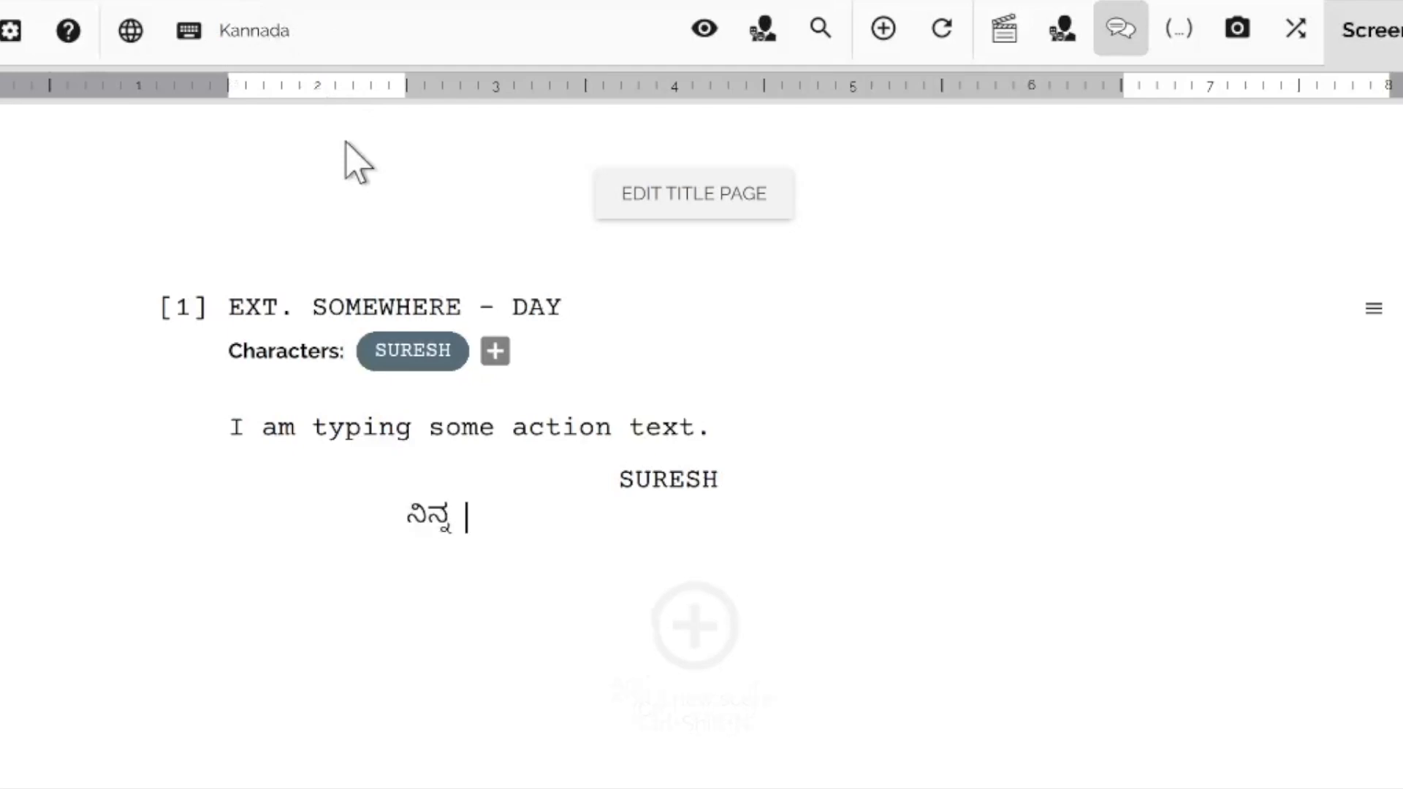
pyautogui.write('renu?')
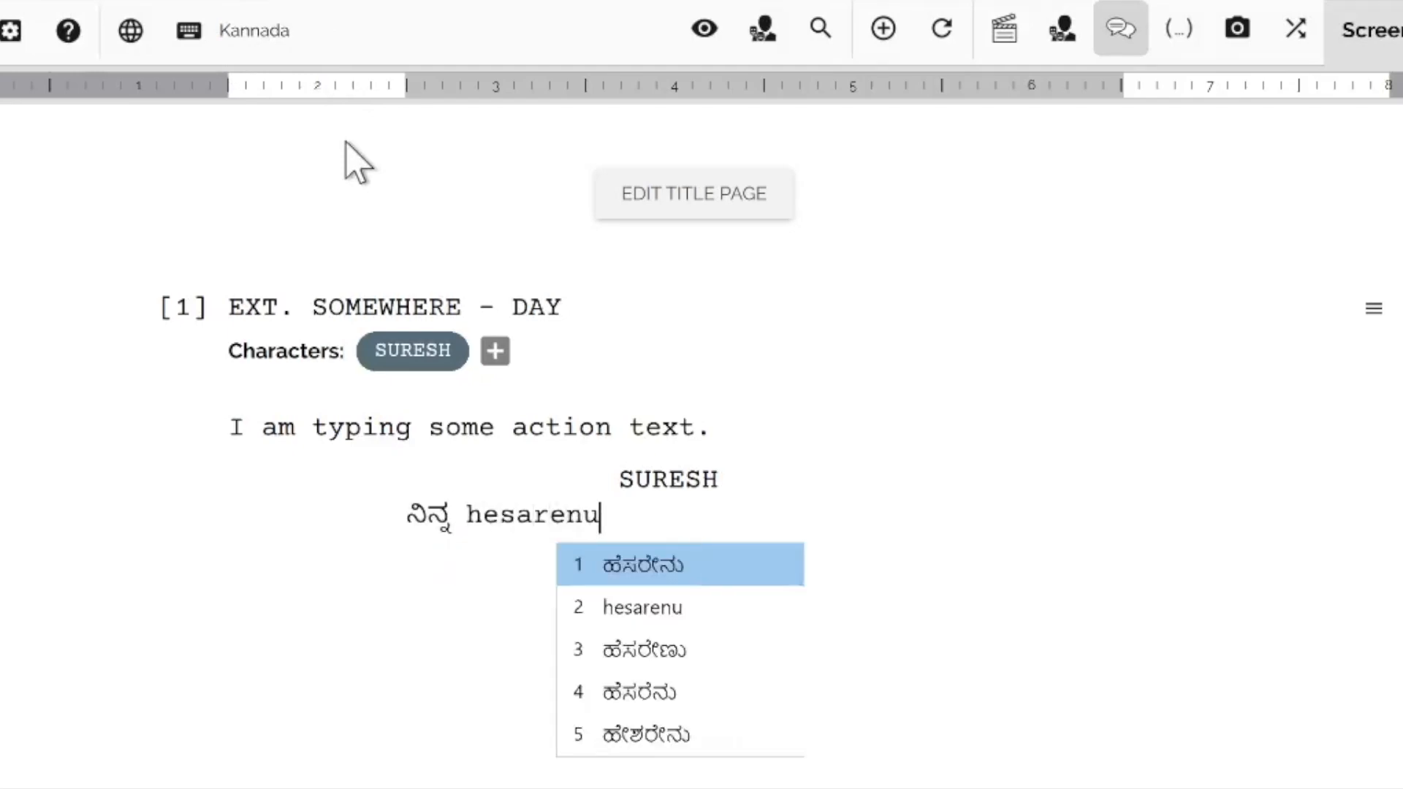
pyautogui.press('Return')
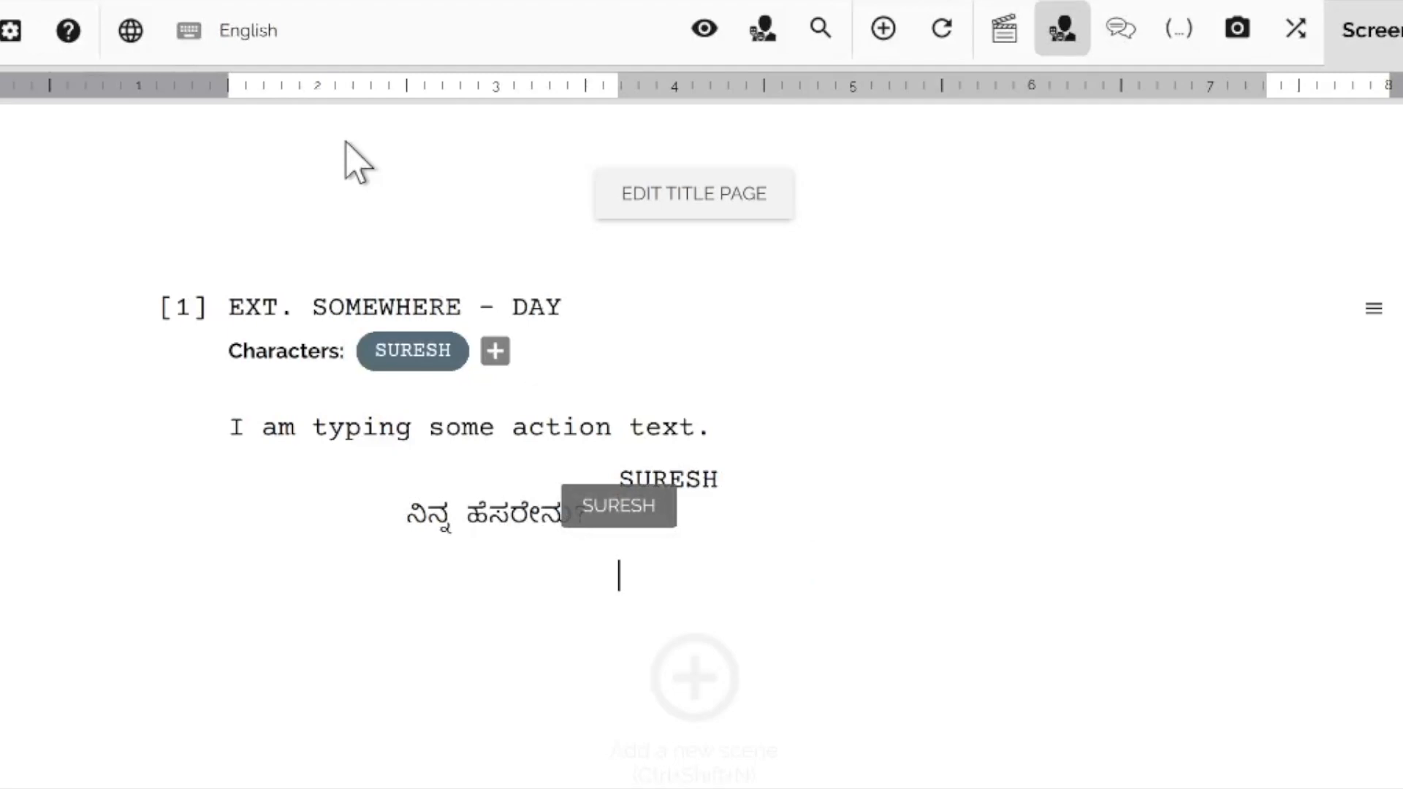
# Step: Add the character RAMESH with the Kannada dialogue "ನನ್ನ ಹೆಸರು ರಮೇಶ್." and start a new paragraph after it
pyautogui.write('RAMESH')
pyautogui.press('Return')
pyautogui.write('na')
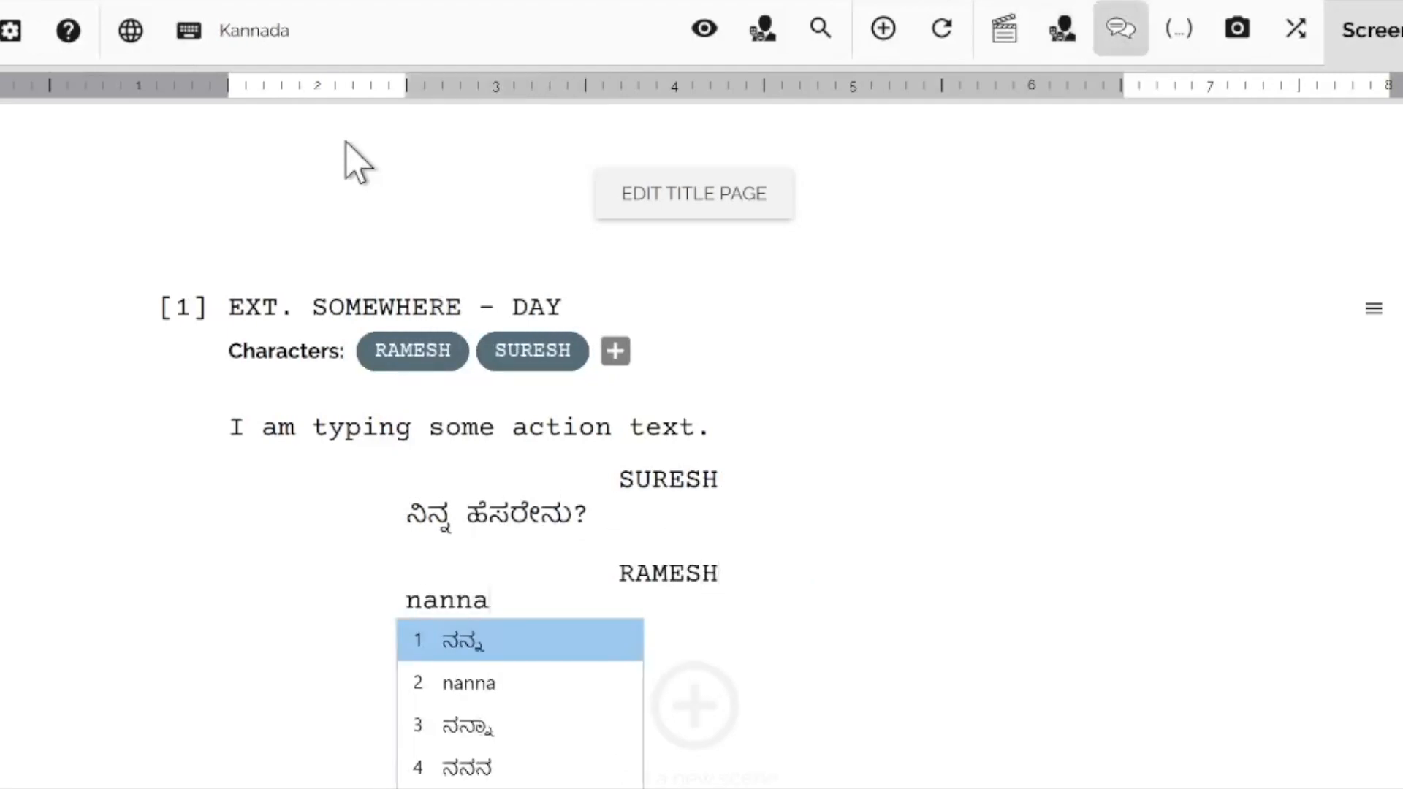
pyautogui.write('nn hesaru ramesh.')
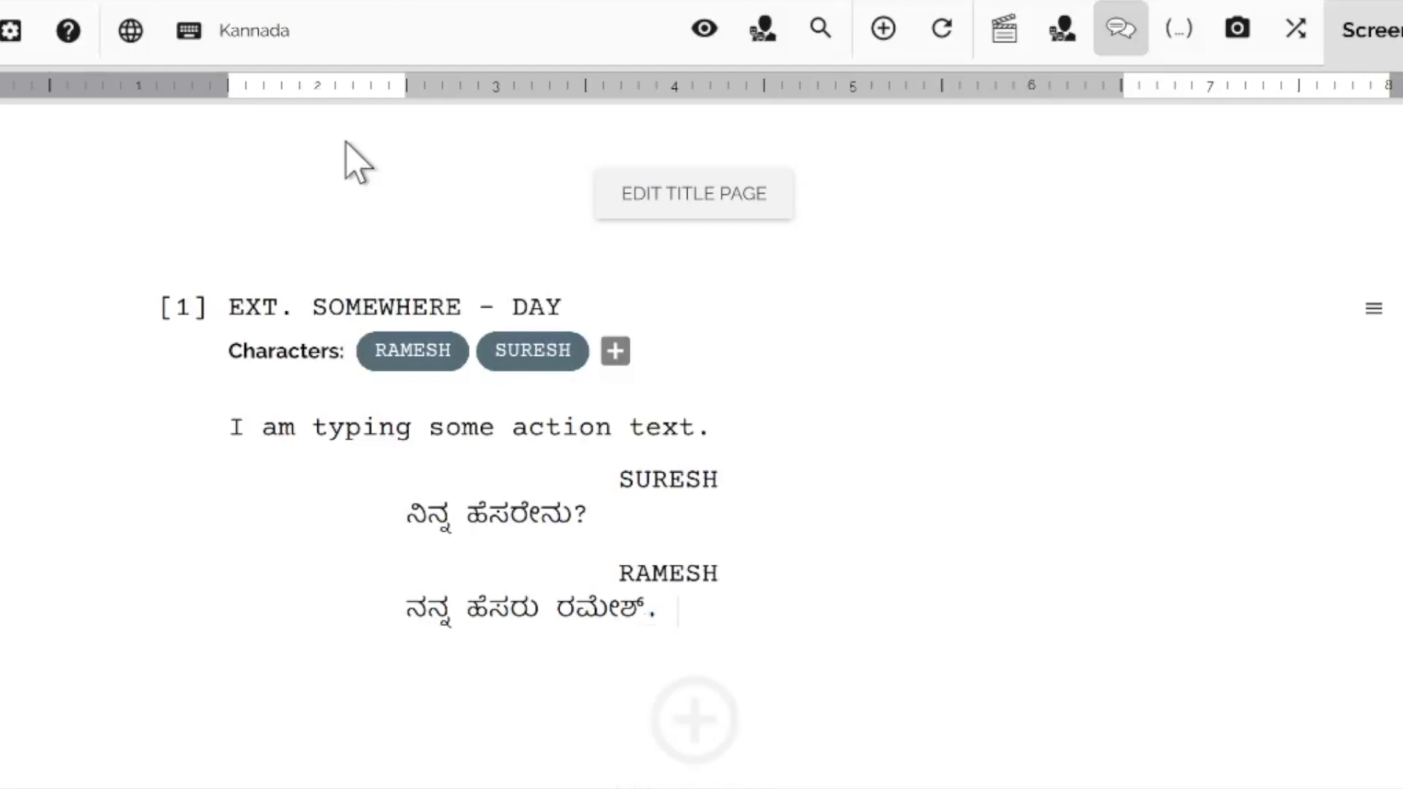
pyautogui.press('Return')
pyautogui.press('Tab')
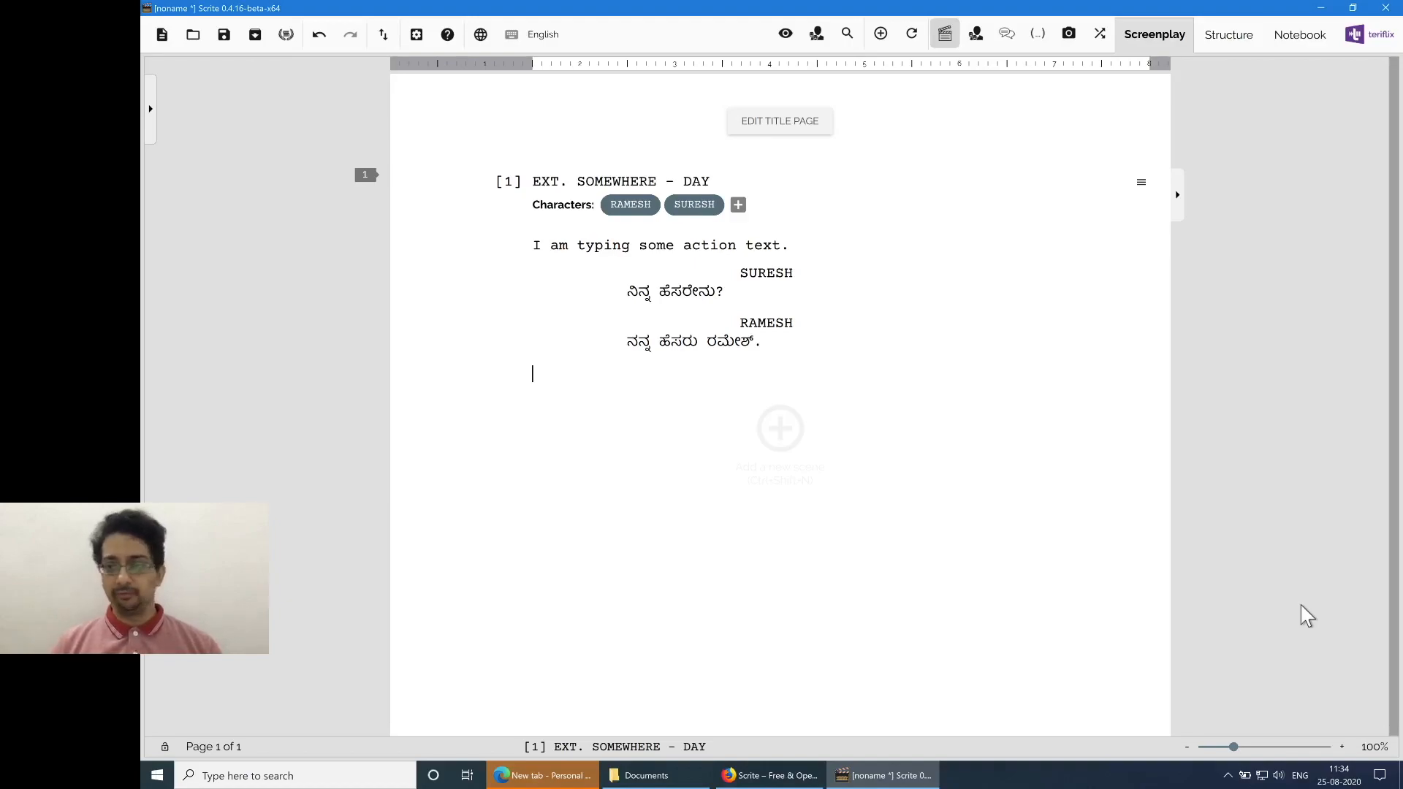
# Step: Open scene 1's synopsis, switch the language to Hindi and replace the text with "यह पर भी में हिन्दी में लिख सकता हूँ।"
pyautogui.click(1179, 199)
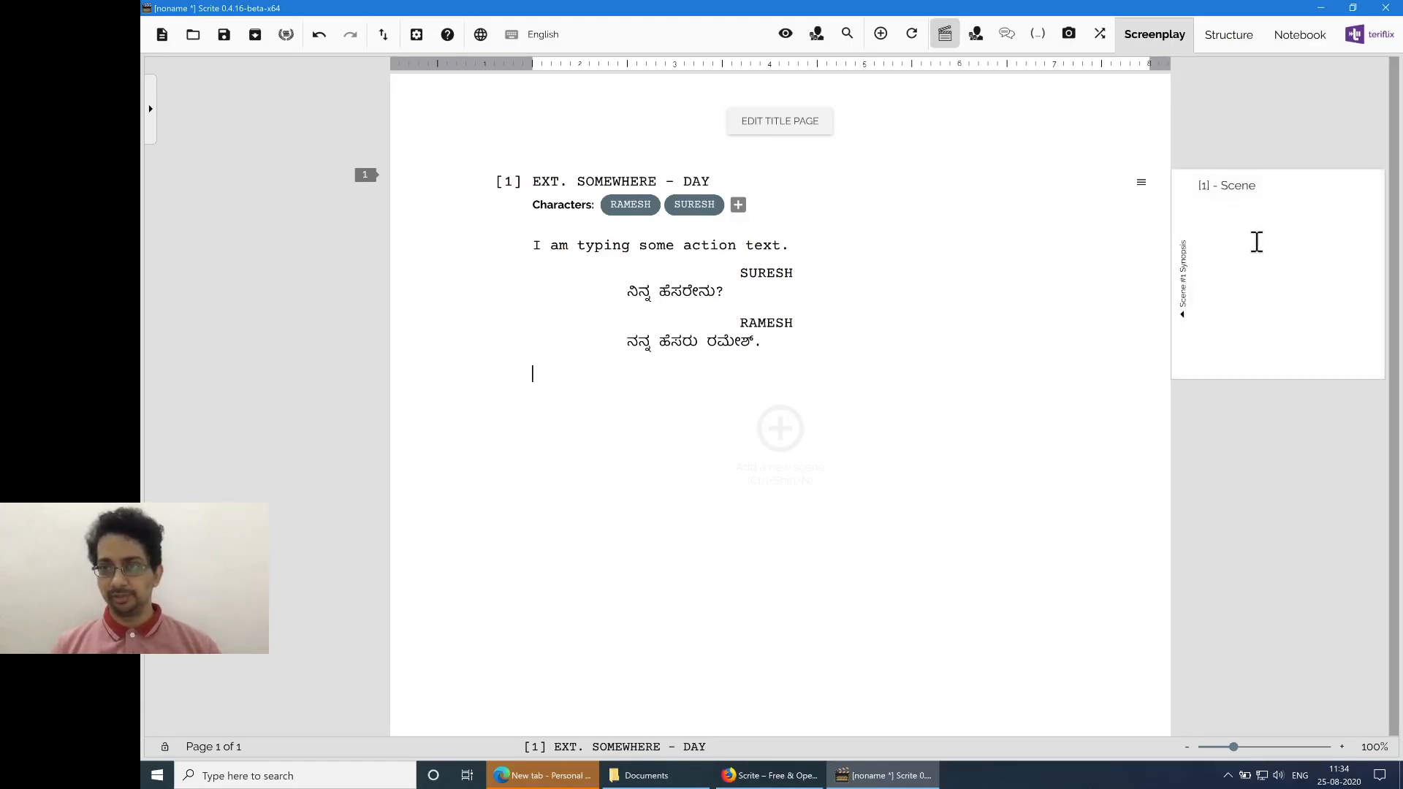
pyautogui.click(480, 34)
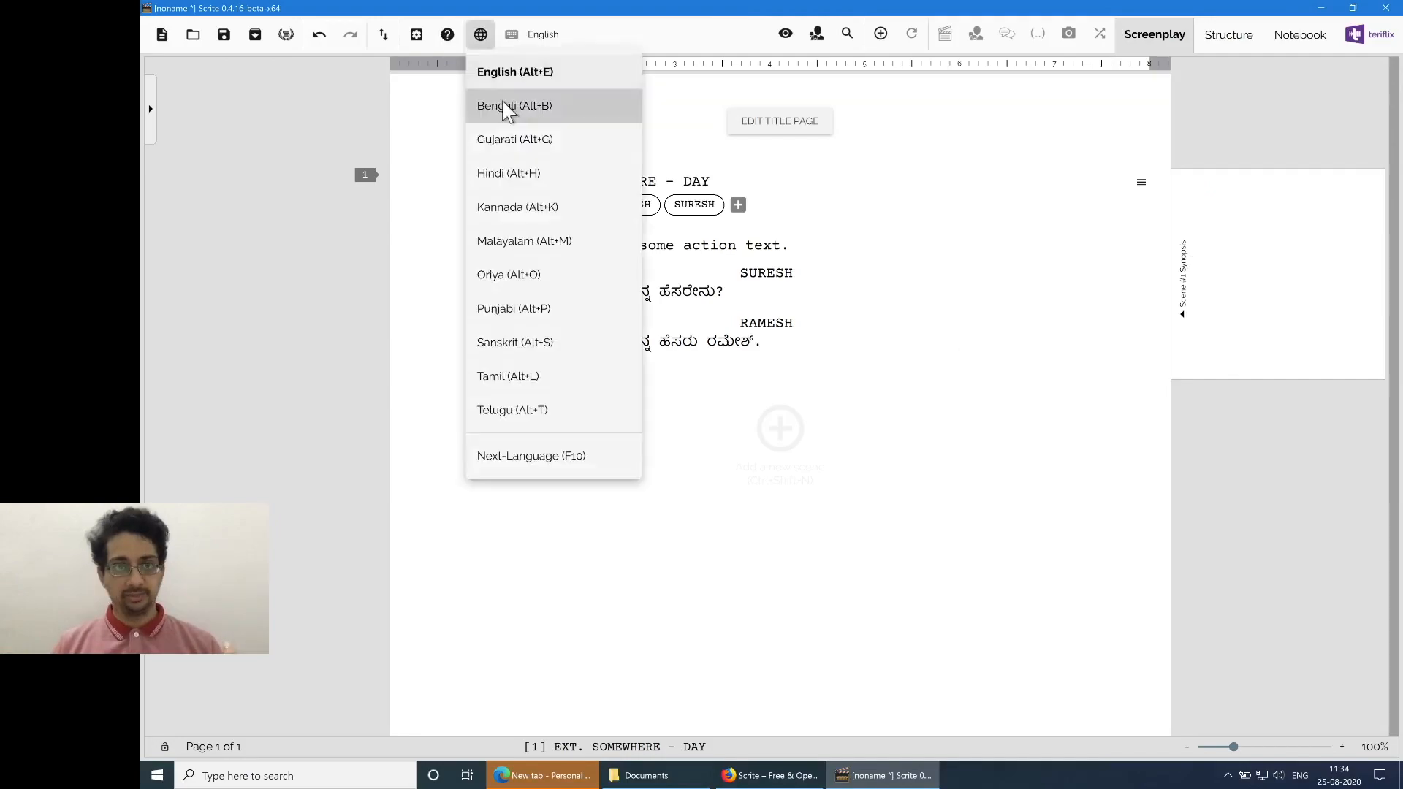
pyautogui.click(514, 174)
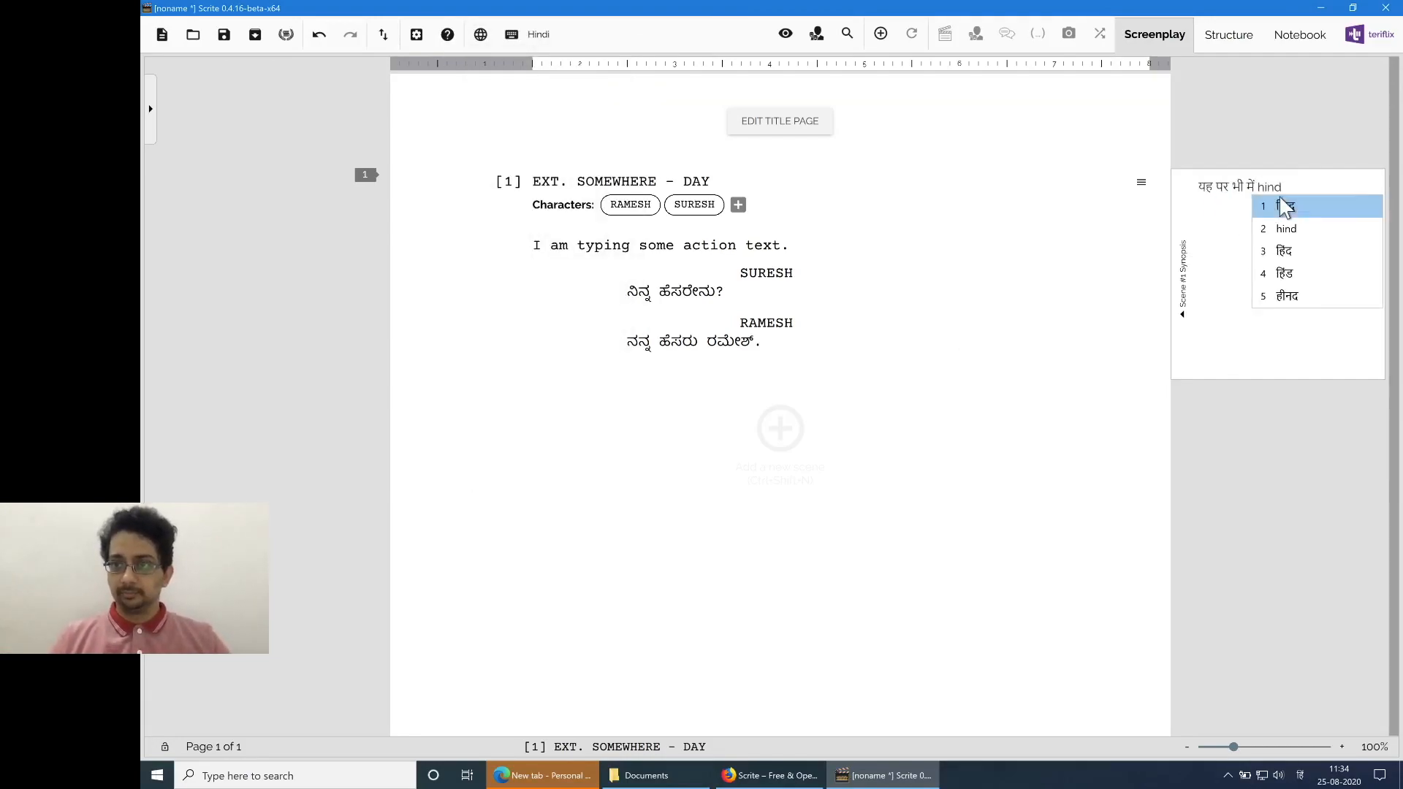
pyautogui.write('हिन्दी में लिख सकता हूँ।')
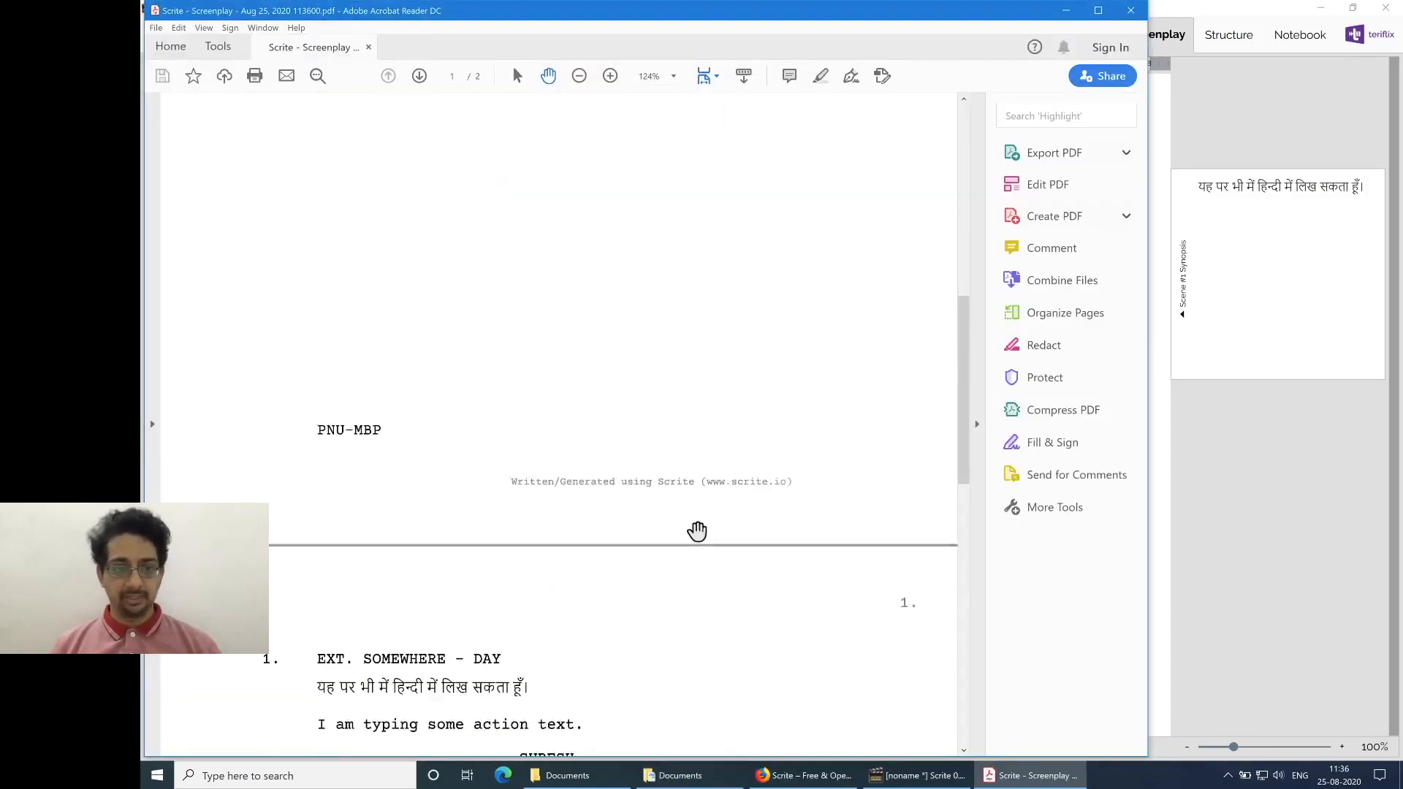
# Step: Examine the scene's Hindi synopsis and Kannada dialogue in the exported screenplay PDF in Adobe Acrobat Reader
pyautogui.scroll(-5, 697, 531)
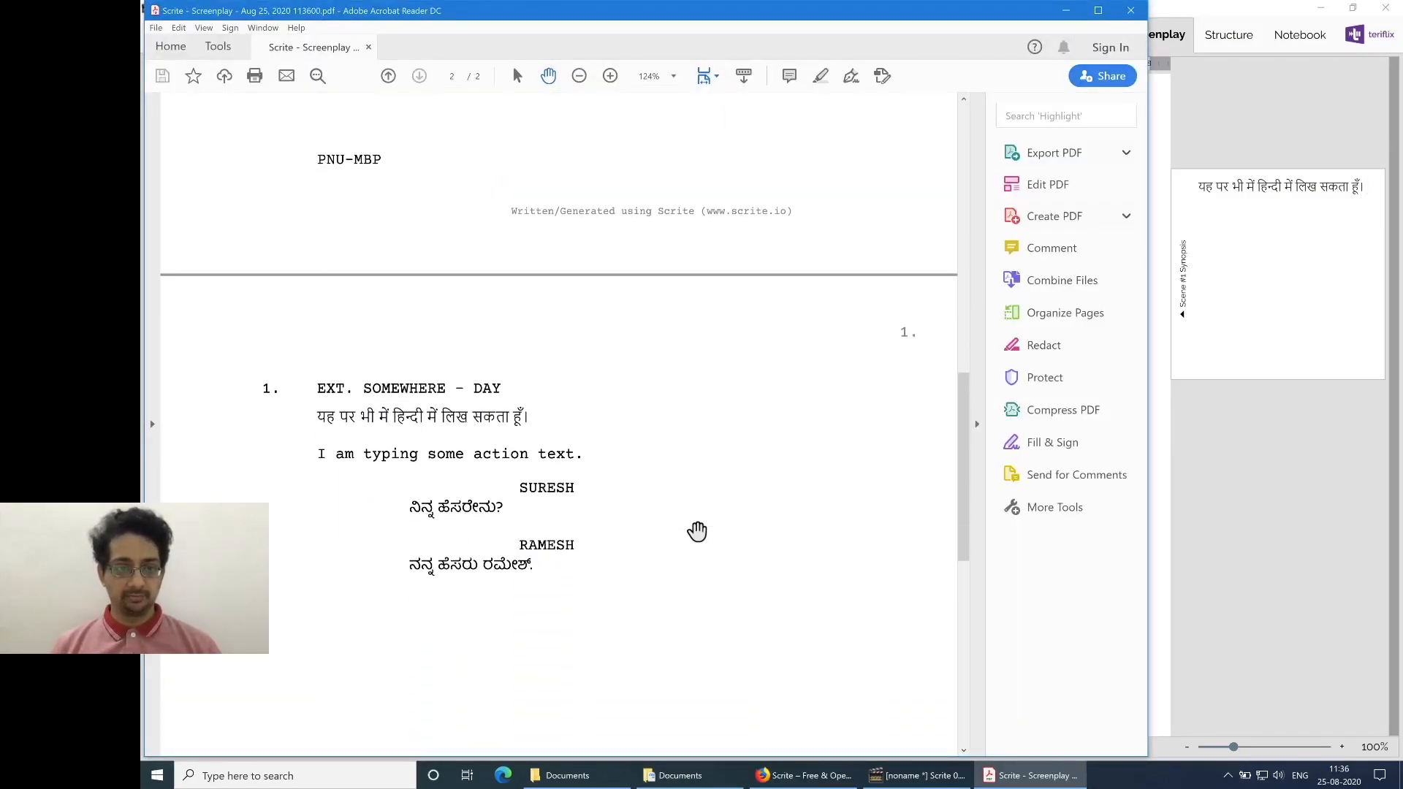
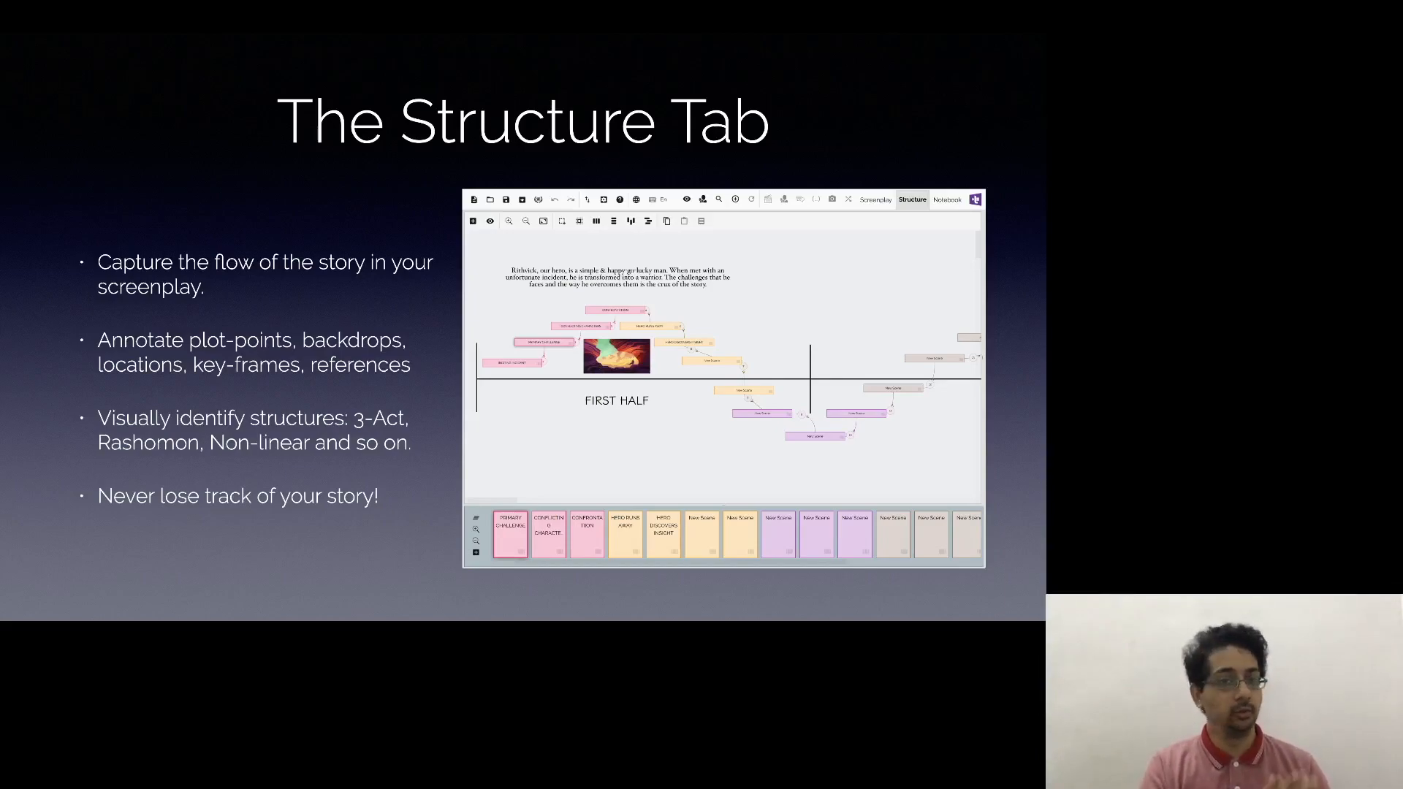
pyautogui.press('Right')
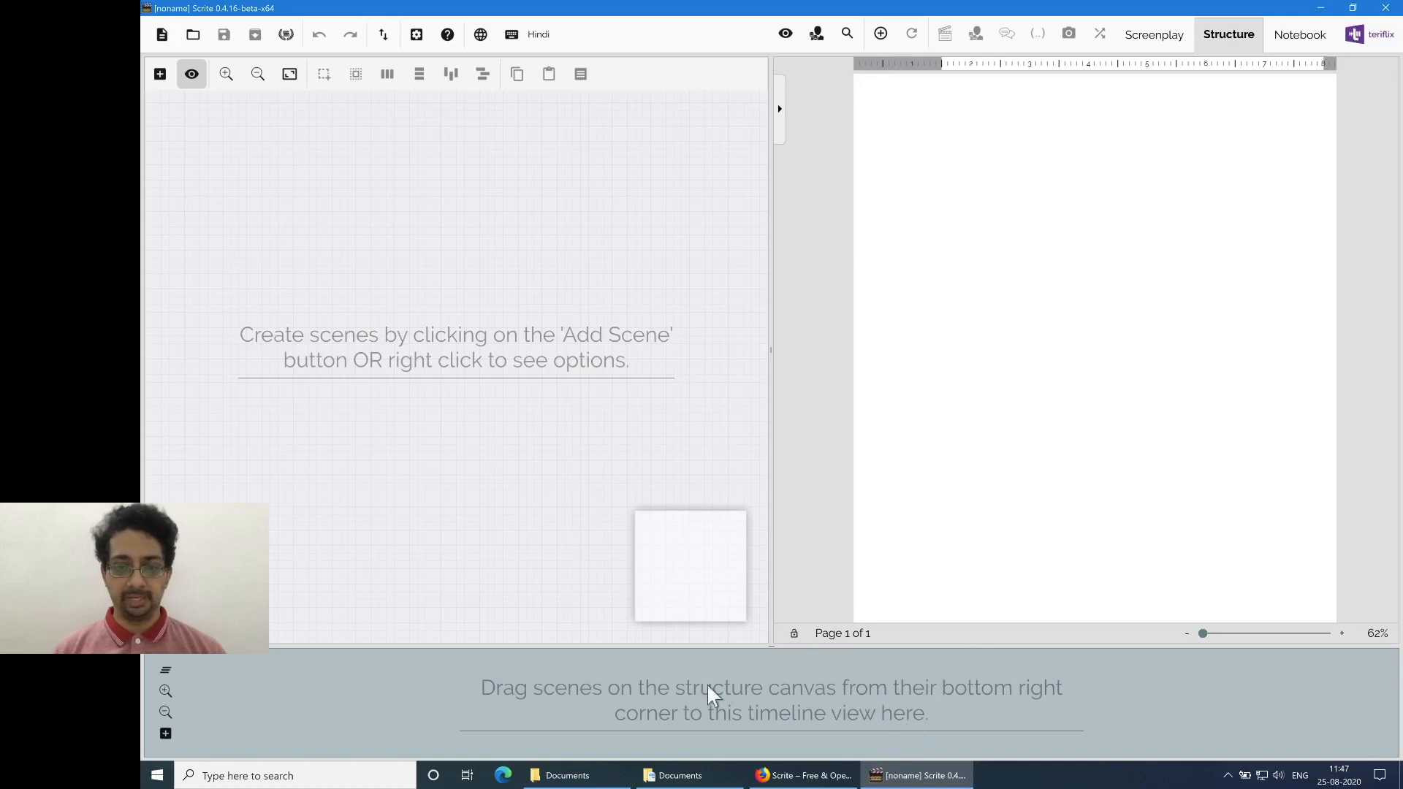
# Step: Switch the typing language to English and enlarge the structure canvas by collapsing the screenplay editor and the timeline
pyautogui.hotkey('alt', 'e')
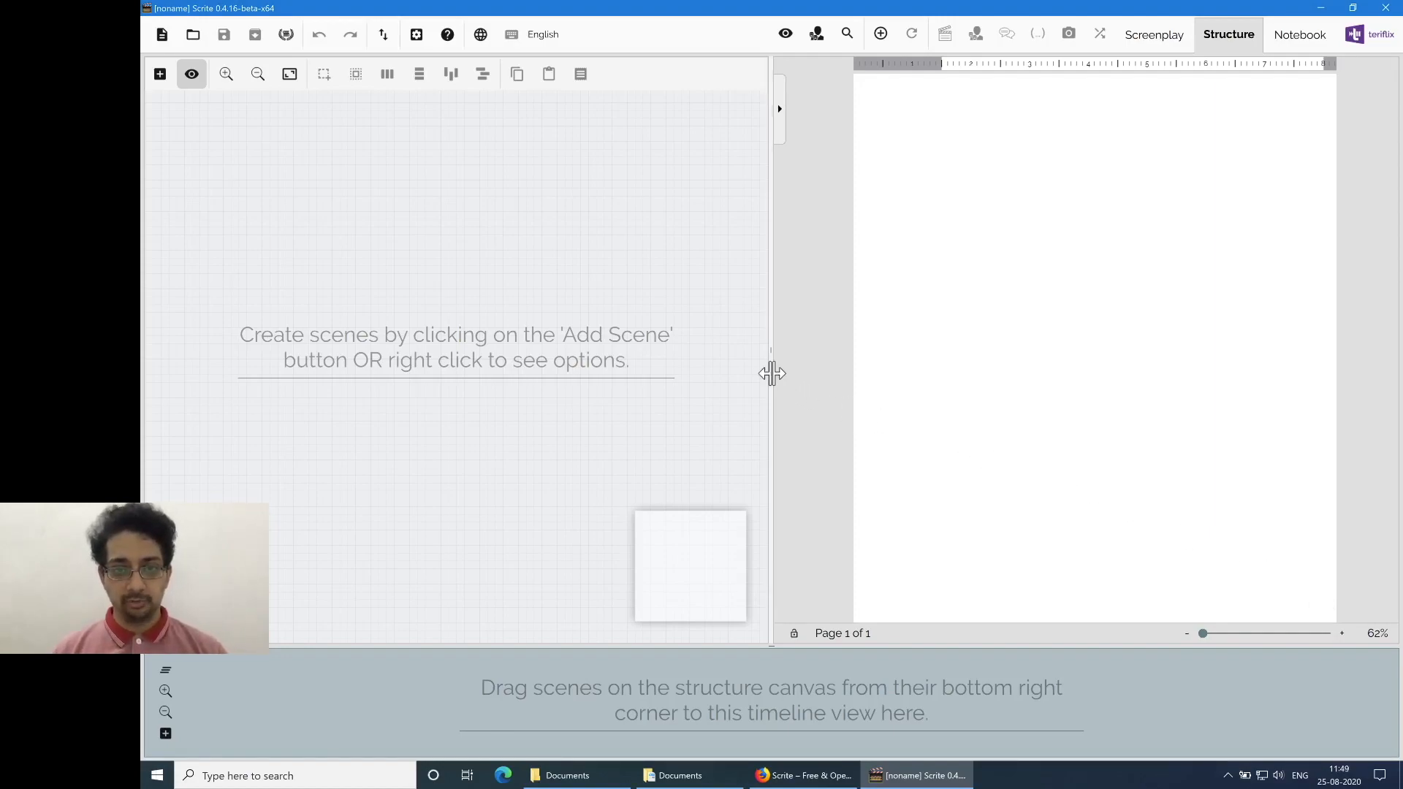
pyautogui.moveTo(772, 373); pyautogui.dragTo(1397, 407)
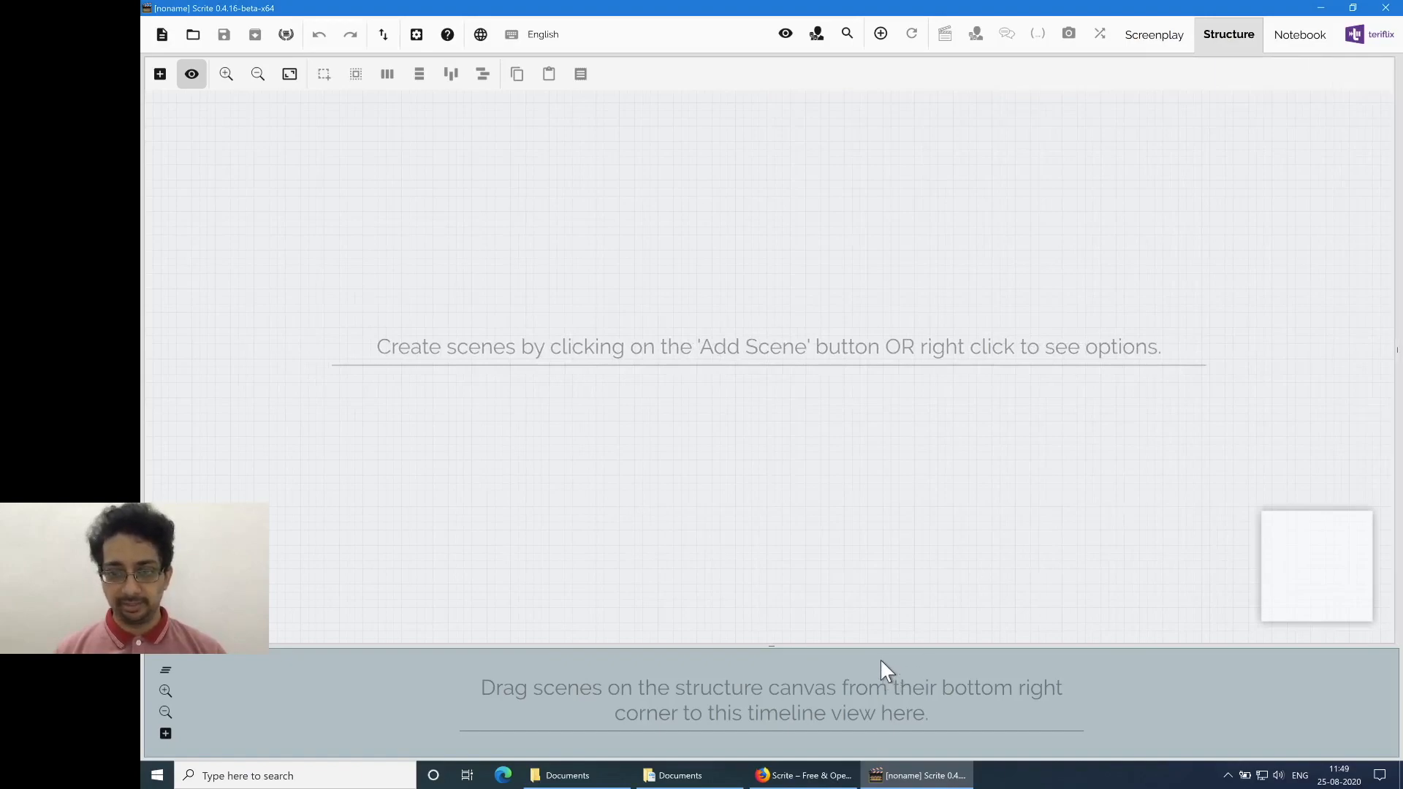
pyautogui.moveTo(871, 646); pyautogui.dragTo(887, 767)
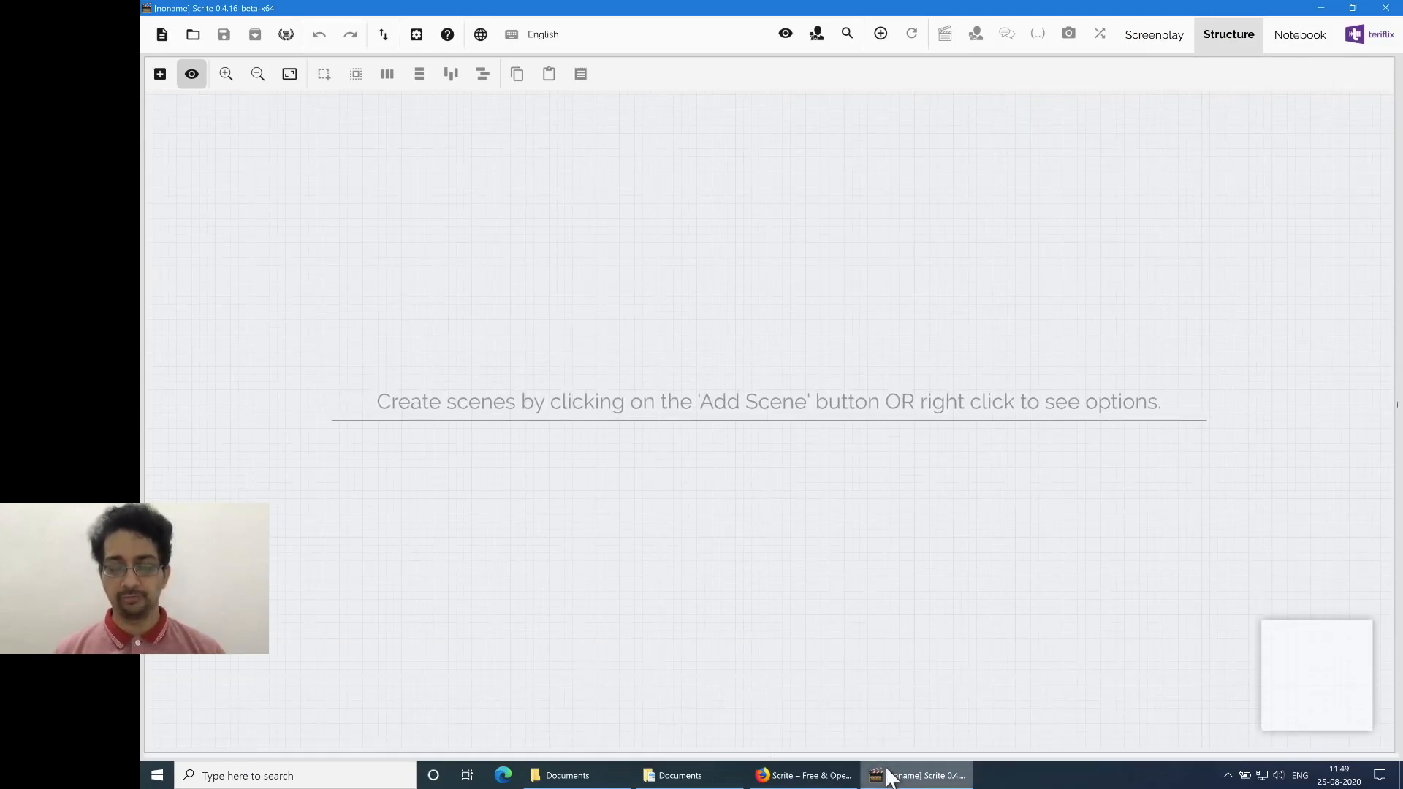
# Step: Add a horizontal line annotation to the structure canvas and stretch it across to a size of about 1341 x 25
pyautogui.rightClick(330, 254)
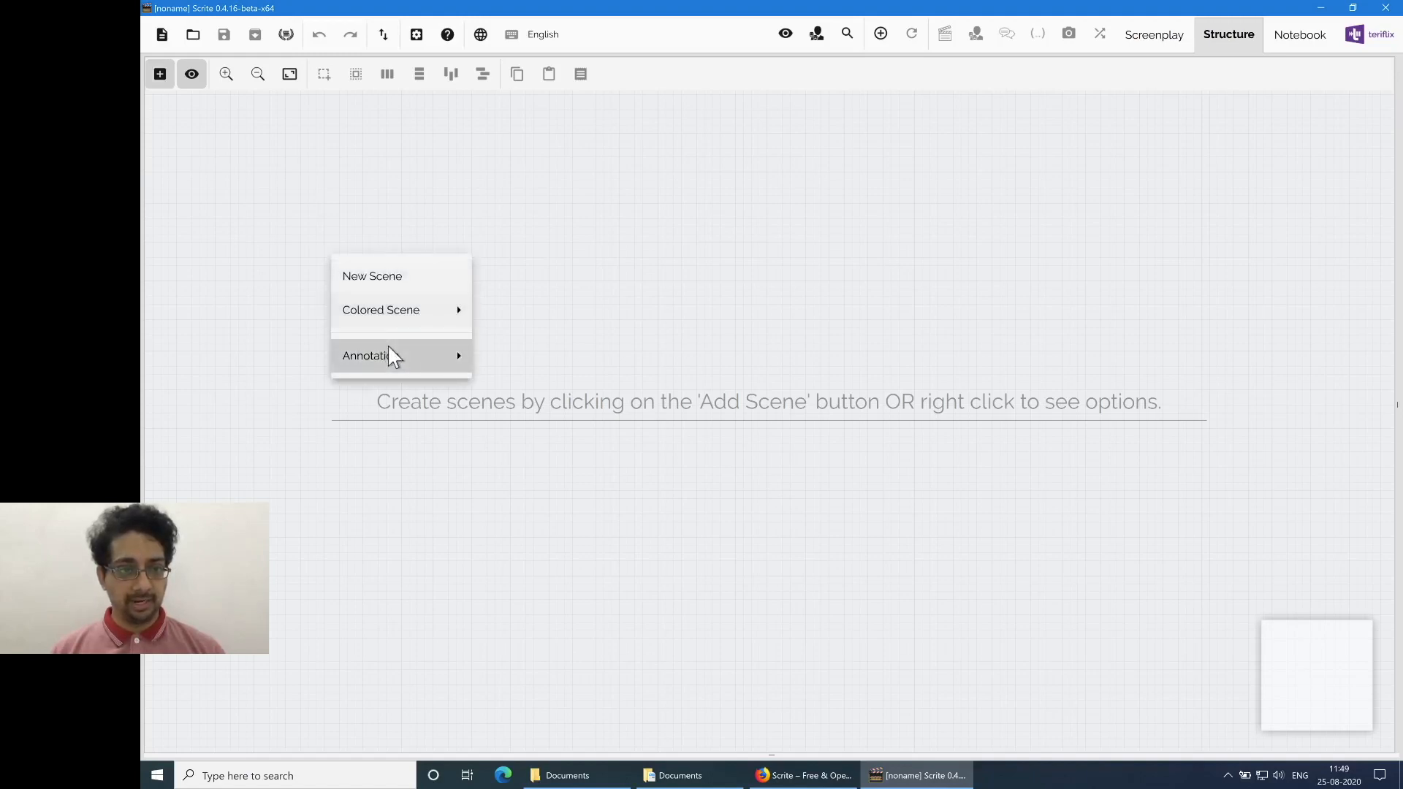
pyautogui.moveTo(390, 348)
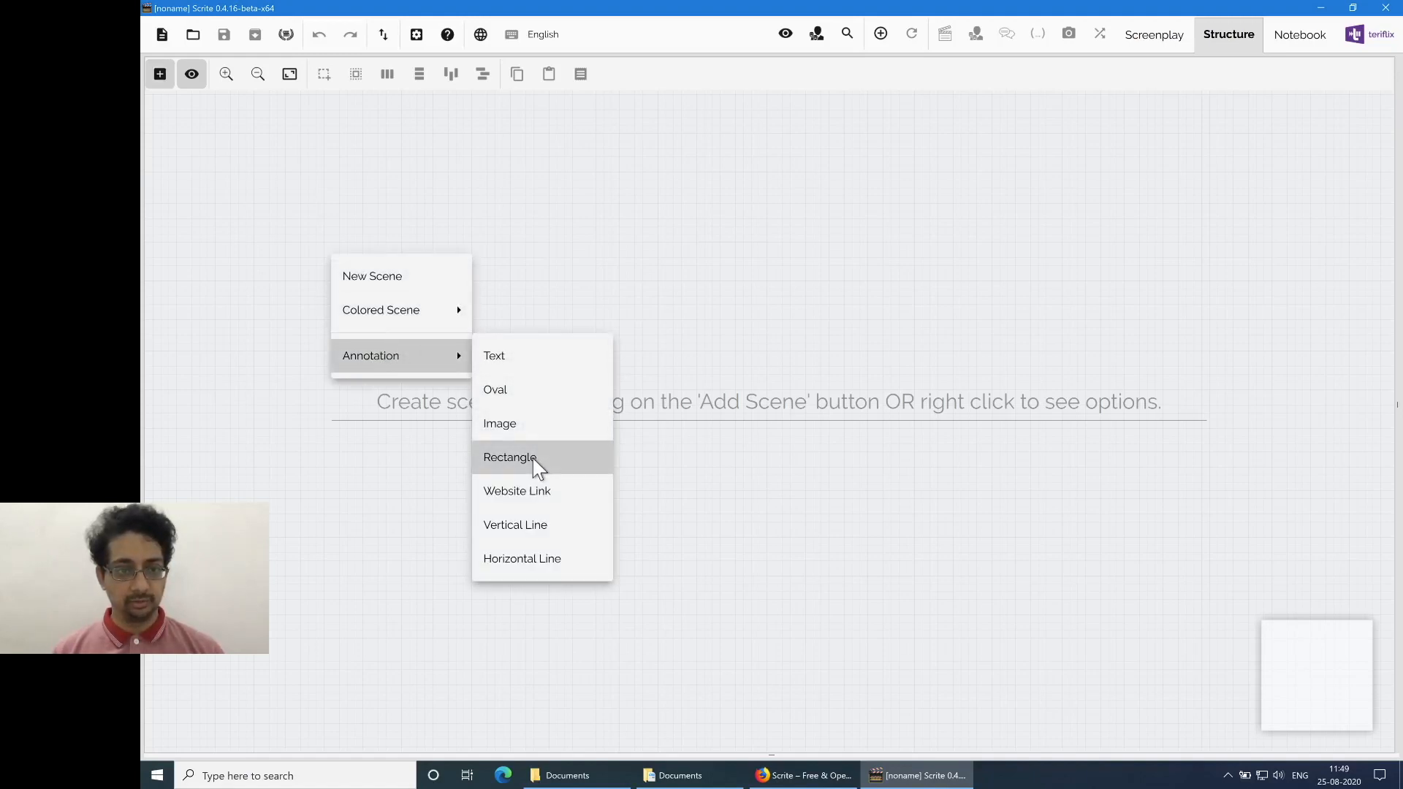
pyautogui.click(544, 561)
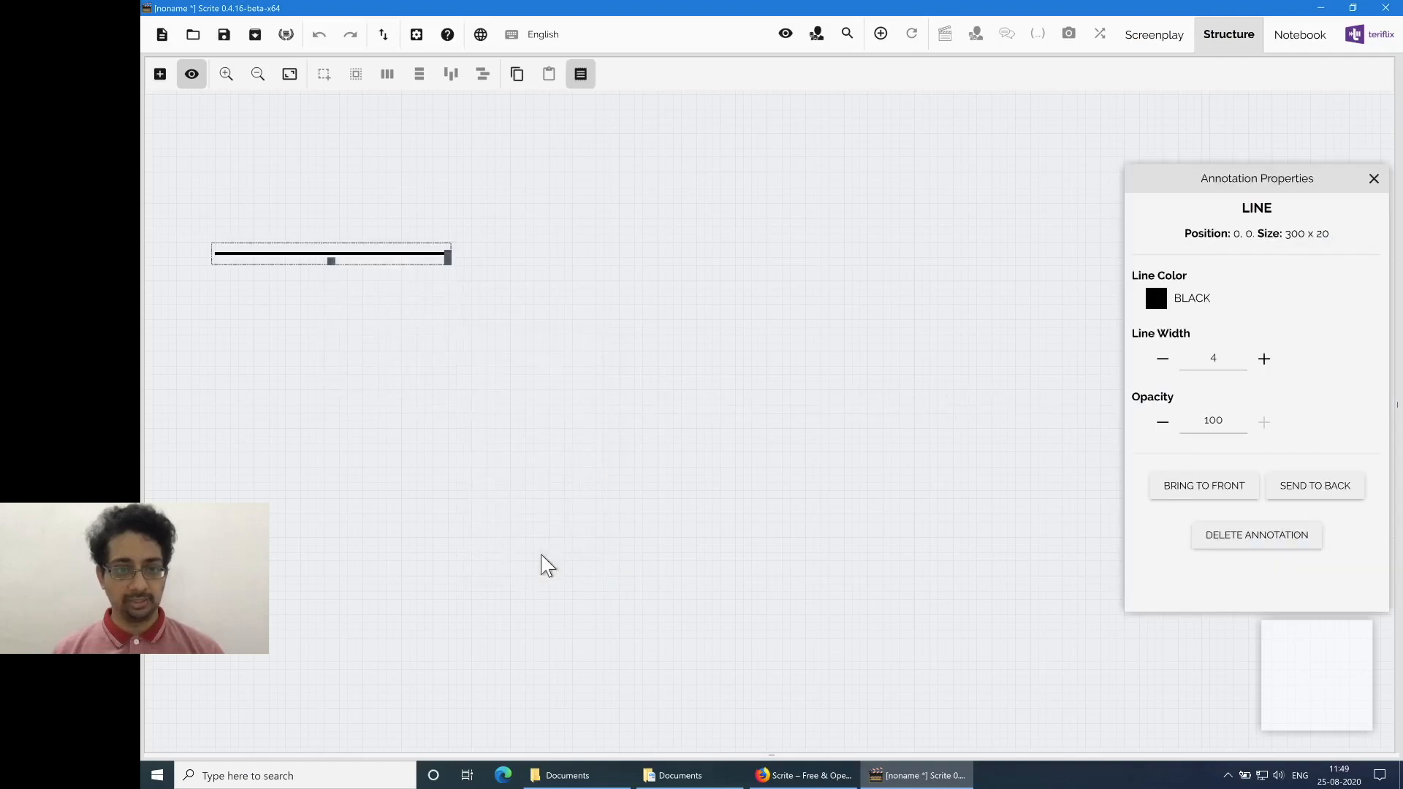
pyautogui.moveTo(450, 264); pyautogui.dragTo(1275, 266)
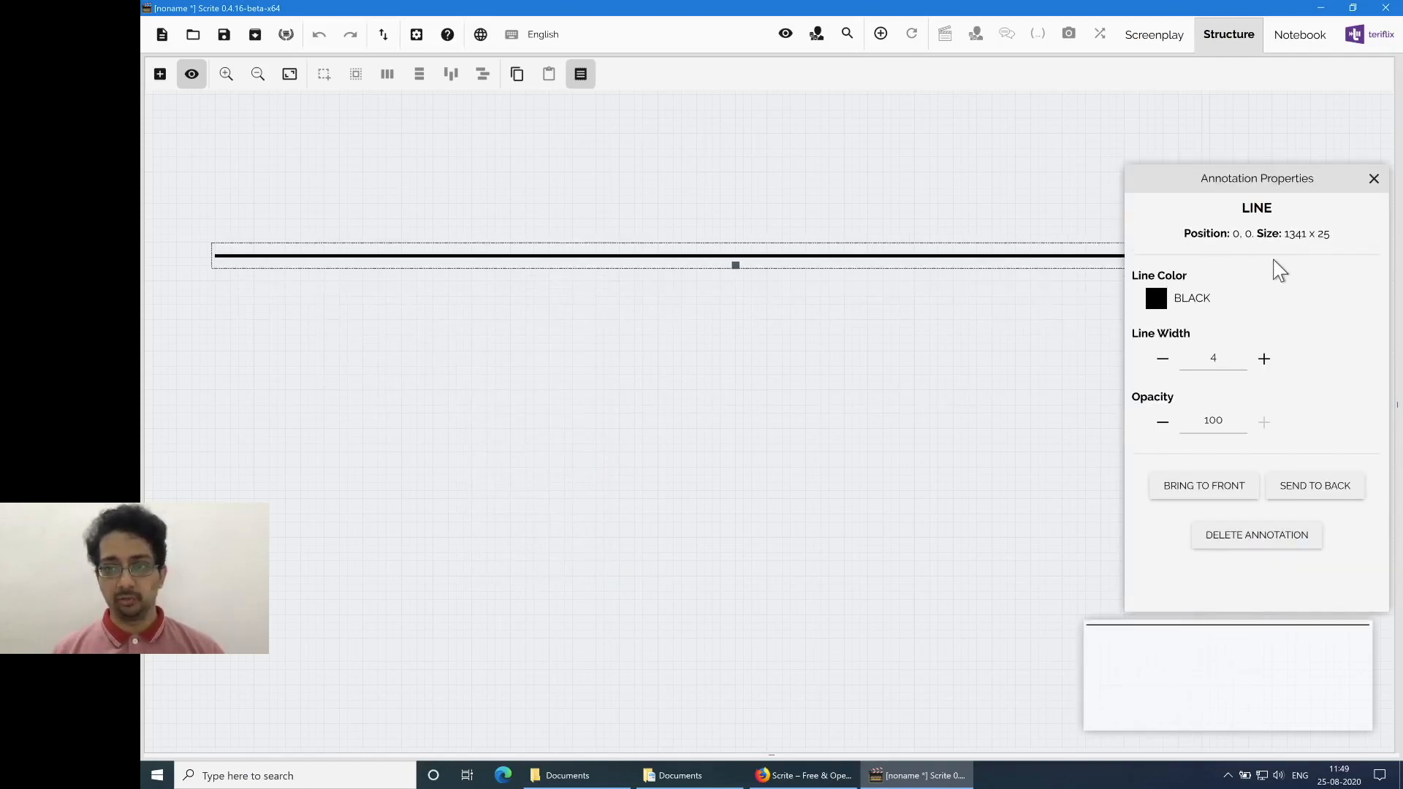
# Step: Move the horizontal line down to the middle of the structure canvas and close its annotation properties
pyautogui.moveTo(993, 260); pyautogui.dragTo(1016, 374)
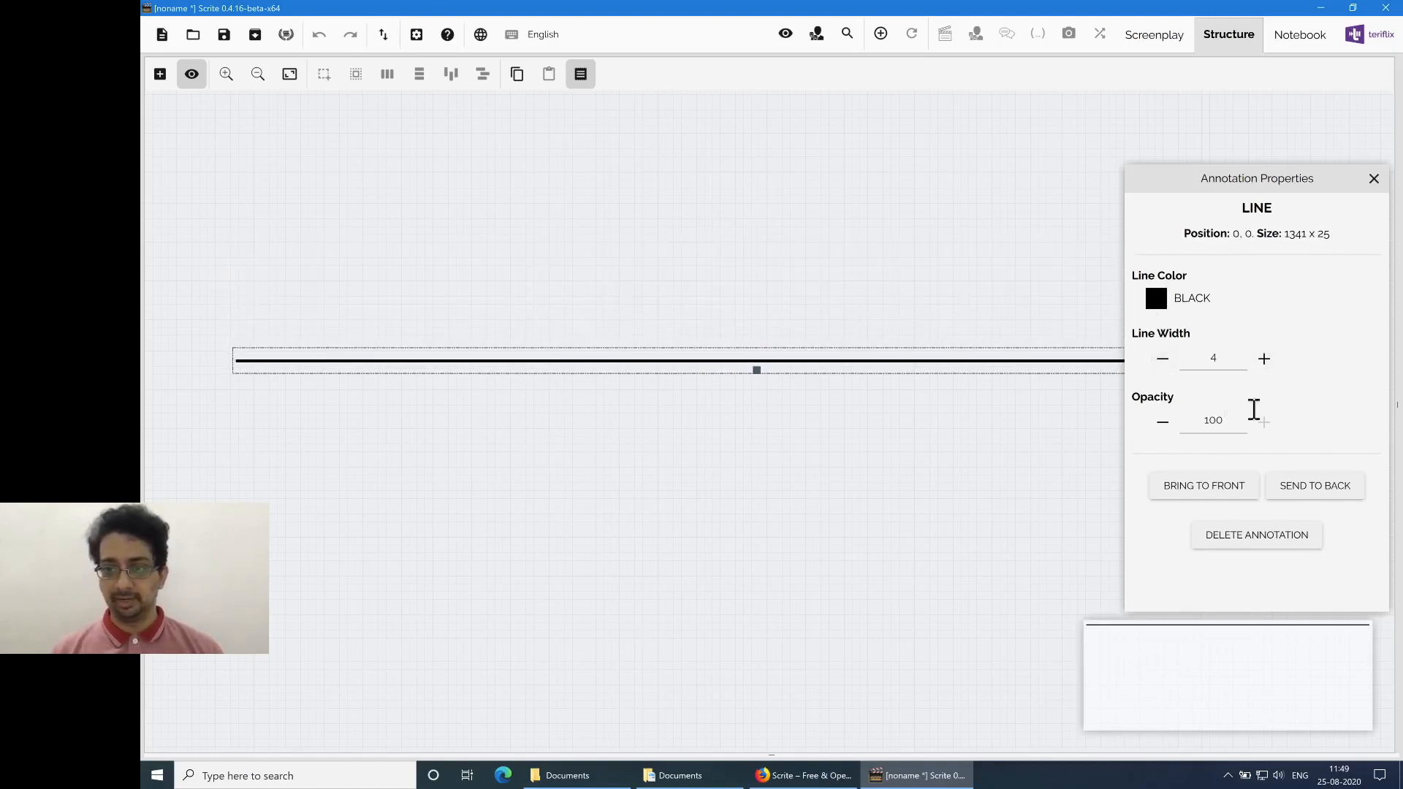
pyautogui.click(1374, 179)
pyautogui.moveTo(887, 365); pyautogui.dragTo(900, 425)
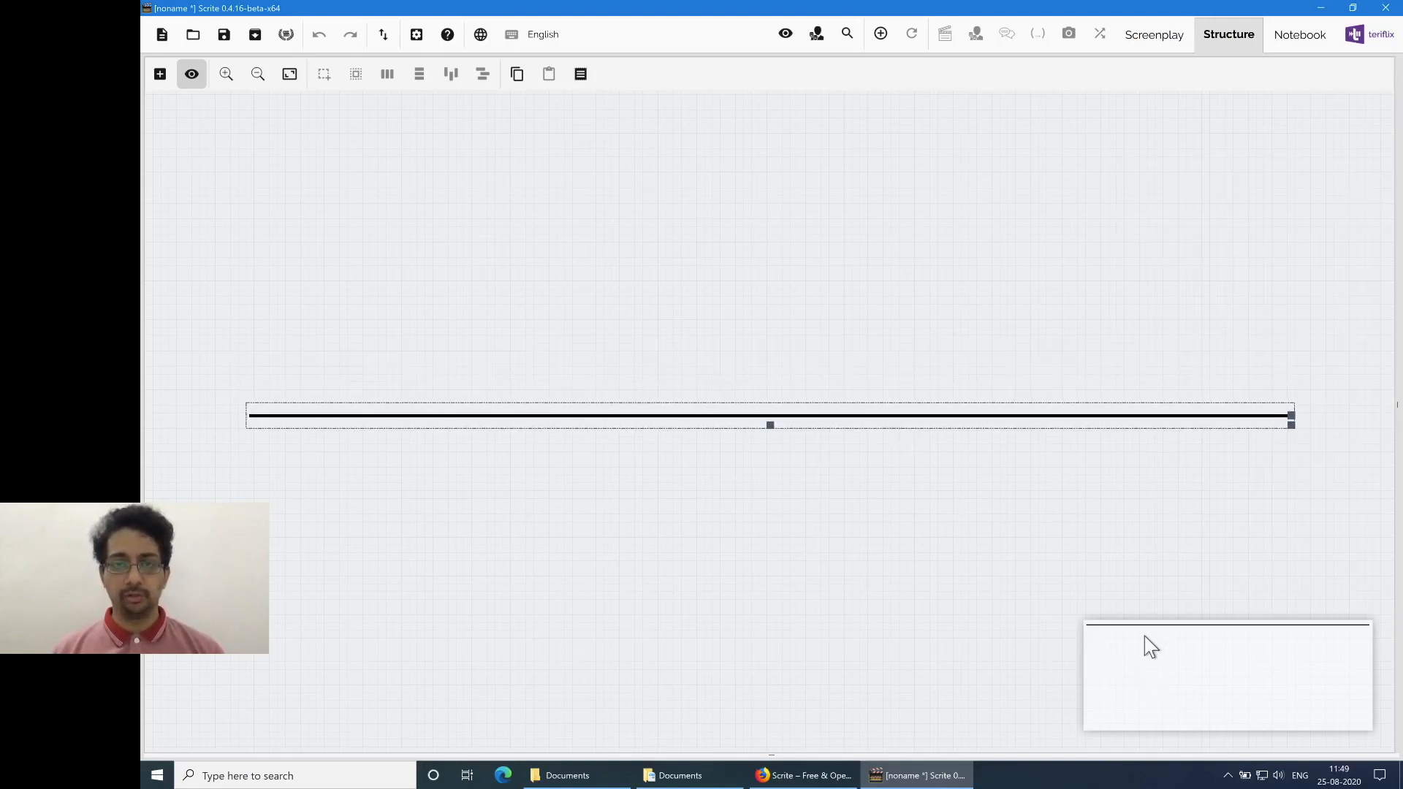
# Step: Hide the canvas preview and lengthen the horizontal line so it spans the canvas, roughly centred
pyautogui.click(190, 78)
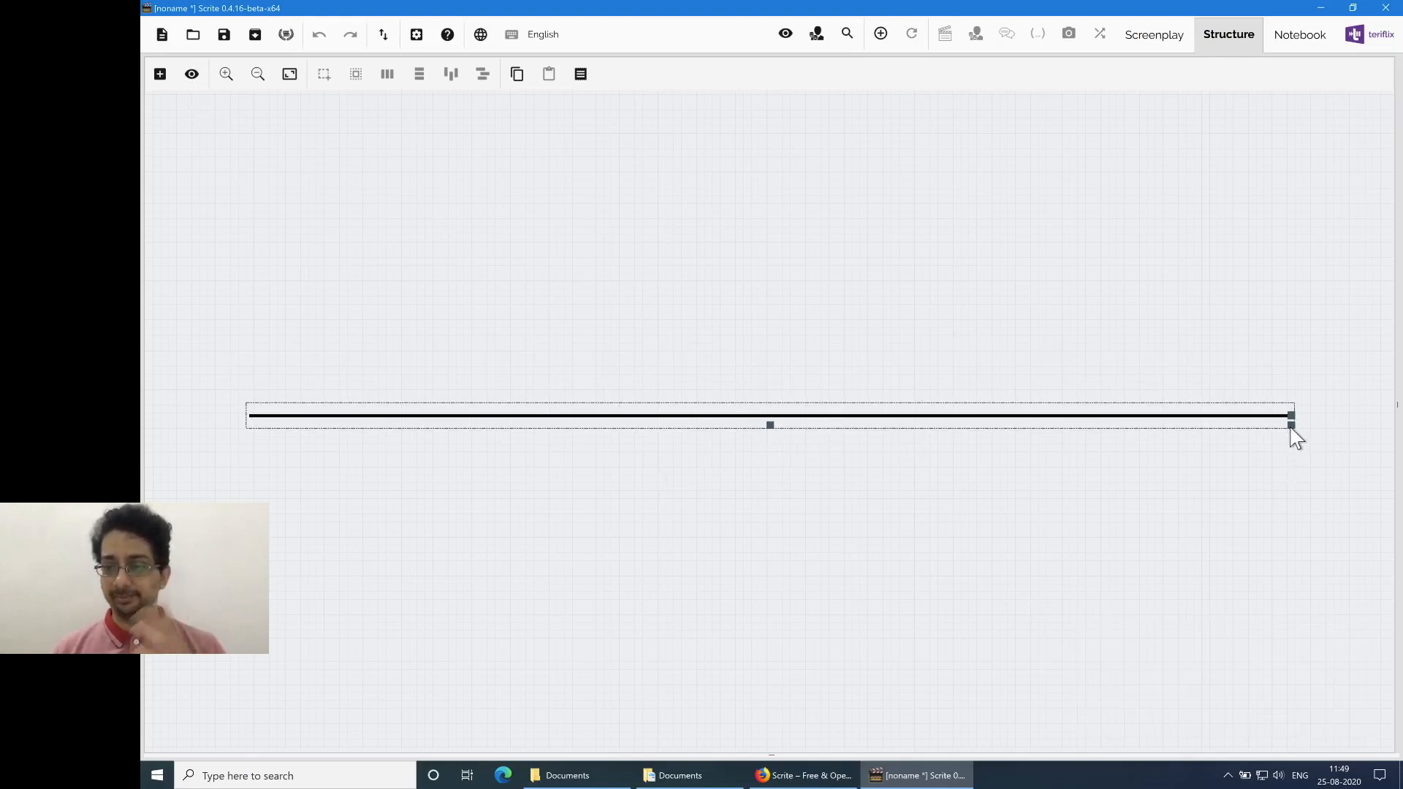
pyautogui.moveTo(1291, 430); pyautogui.dragTo(1365, 430)
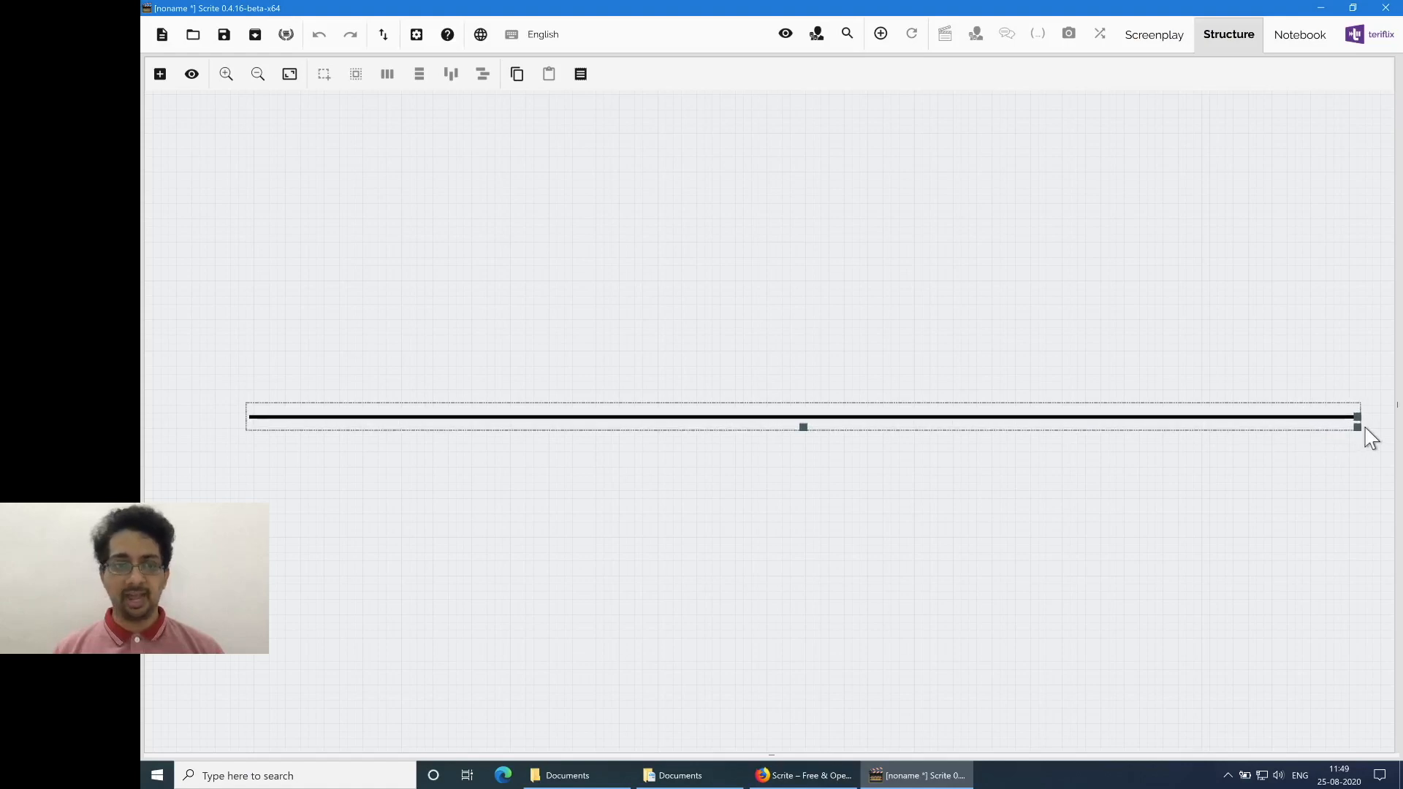
pyautogui.moveTo(1208, 422); pyautogui.dragTo(1189, 422)
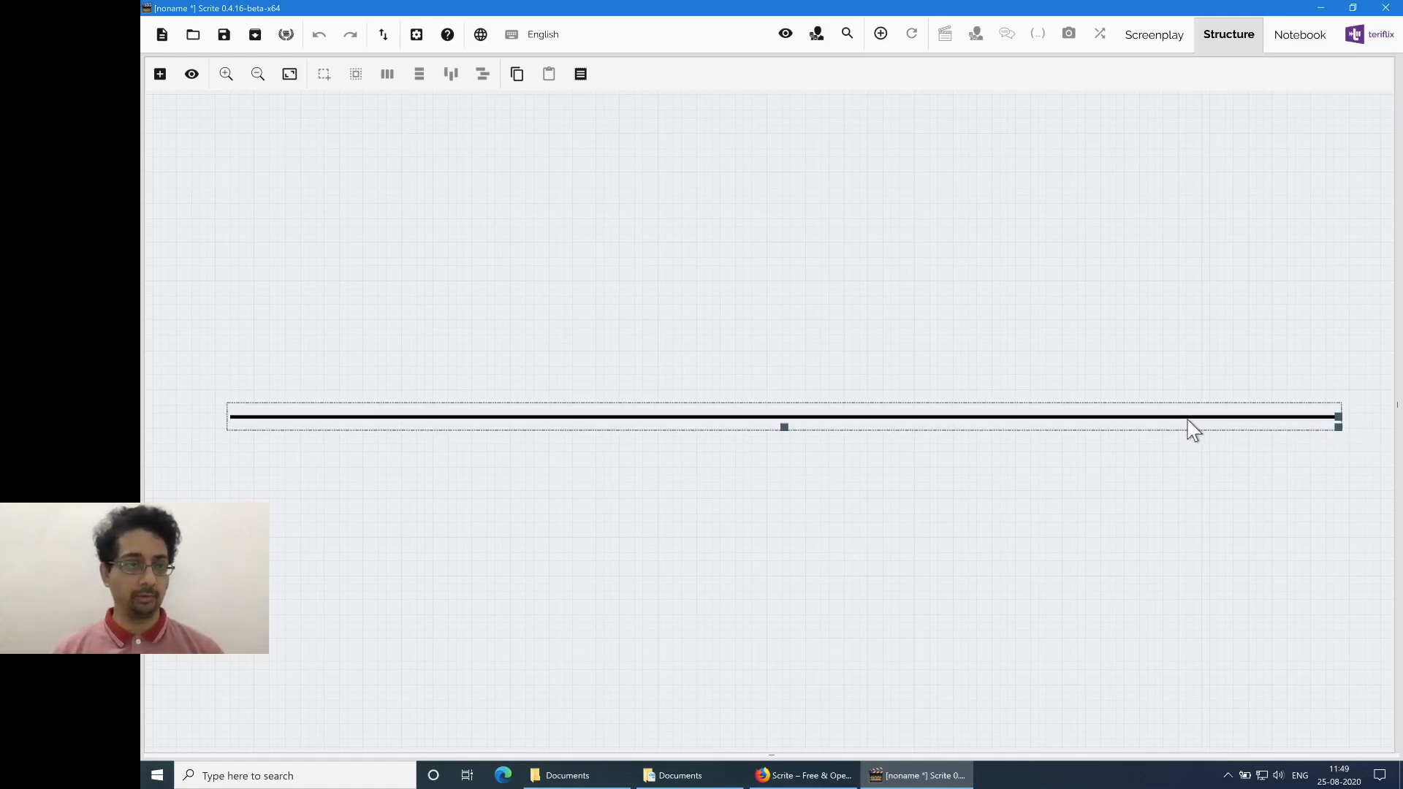
# Step: Add a vertical line annotation and place it across the horizontal line, about a fifth of the way from its left end
pyautogui.rightClick(488, 395)
pyautogui.moveTo(526, 494)
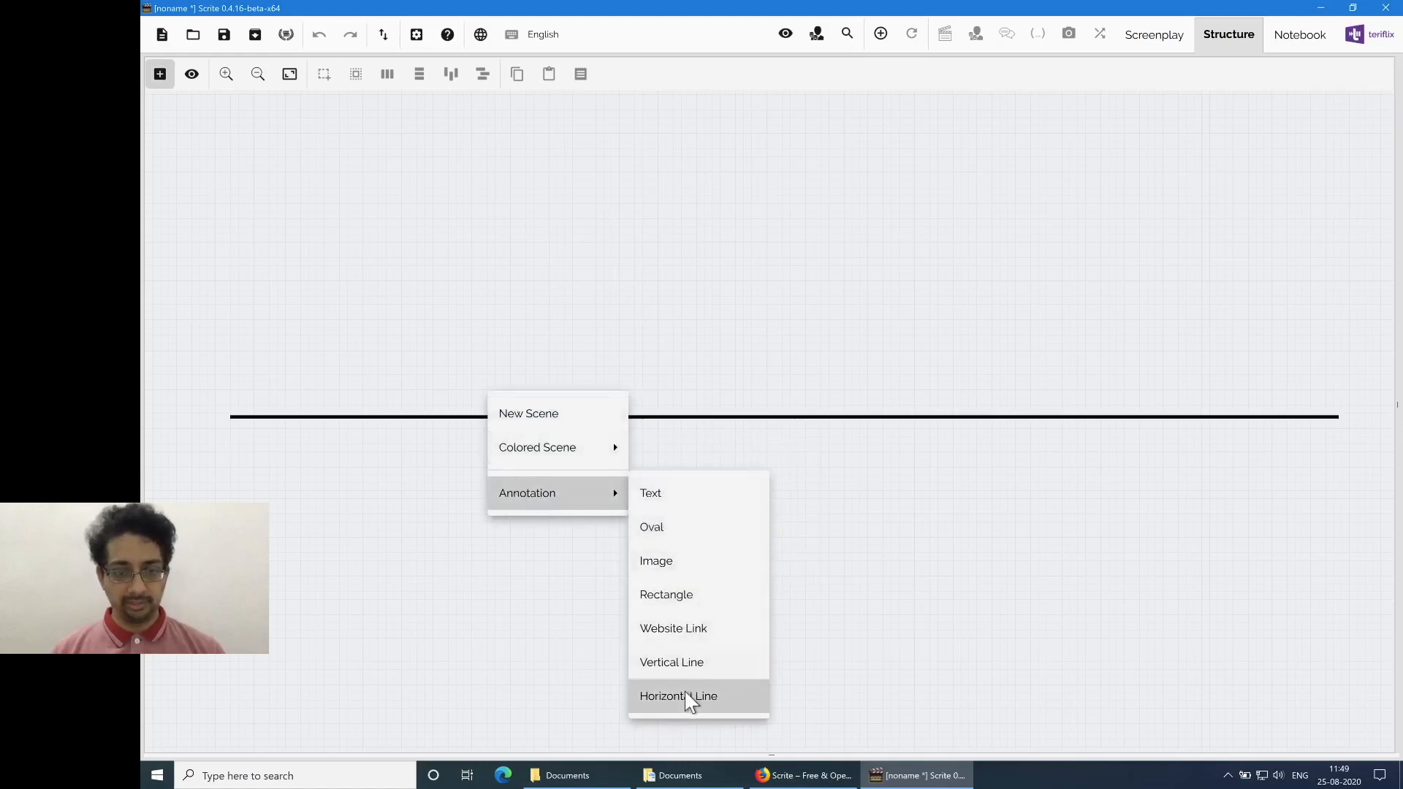
pyautogui.click(730, 624)
pyautogui.moveTo(539, 354); pyautogui.dragTo(471, 427)
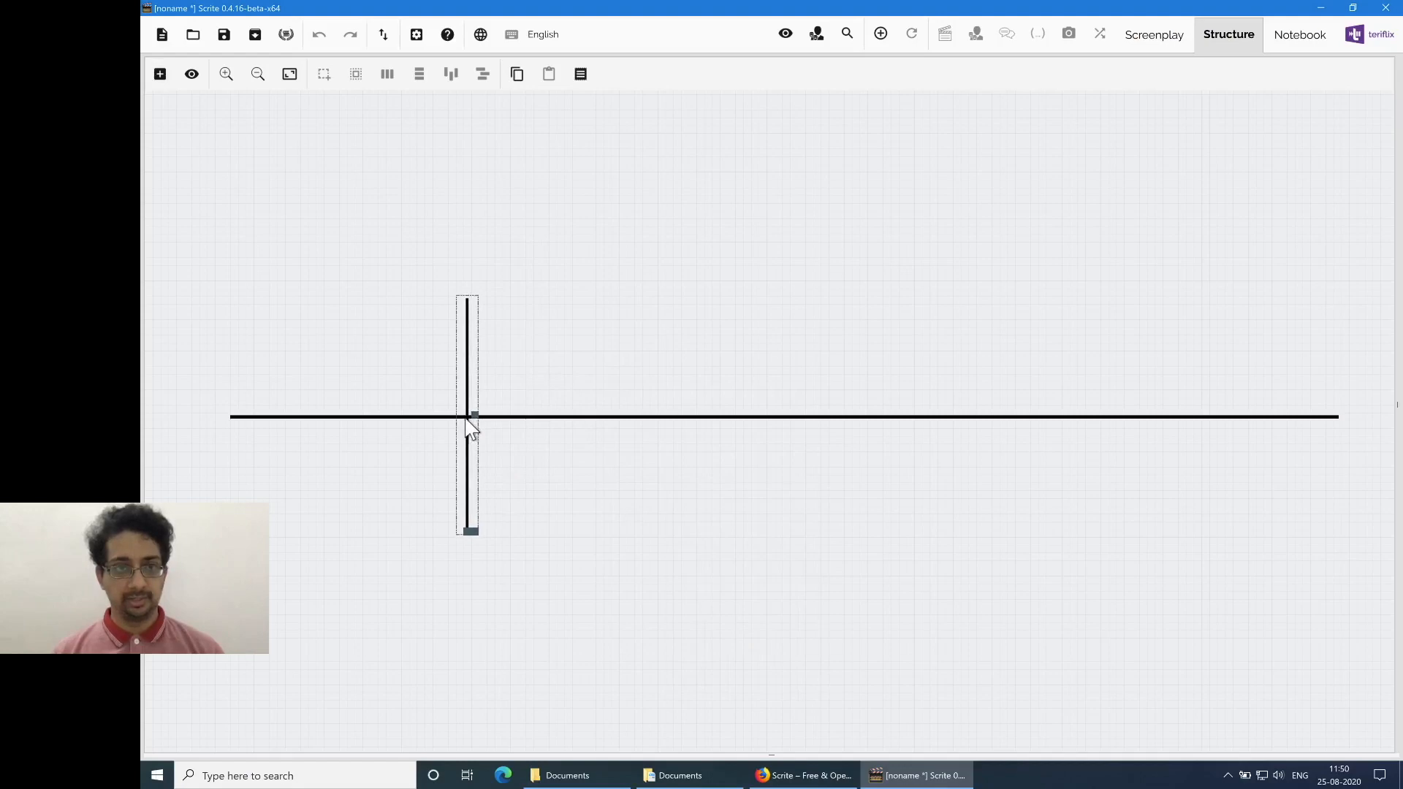
# Step: Duplicate the vertical line and place the copy across the horizontal line near its right end
pyautogui.click(517, 74)
pyautogui.click(549, 74)
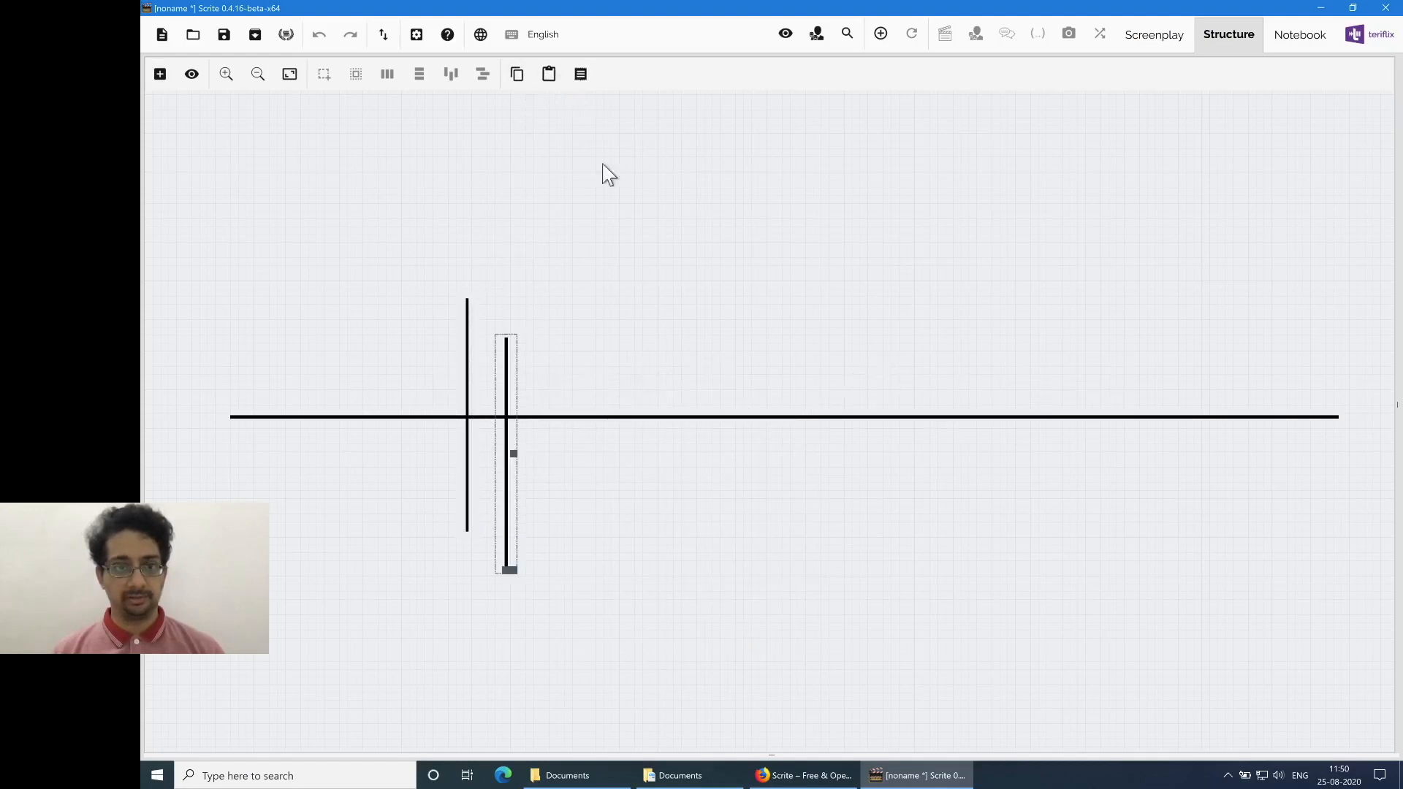
pyautogui.moveTo(511, 377); pyautogui.dragTo(1120, 340)
pyautogui.click(925, 511)
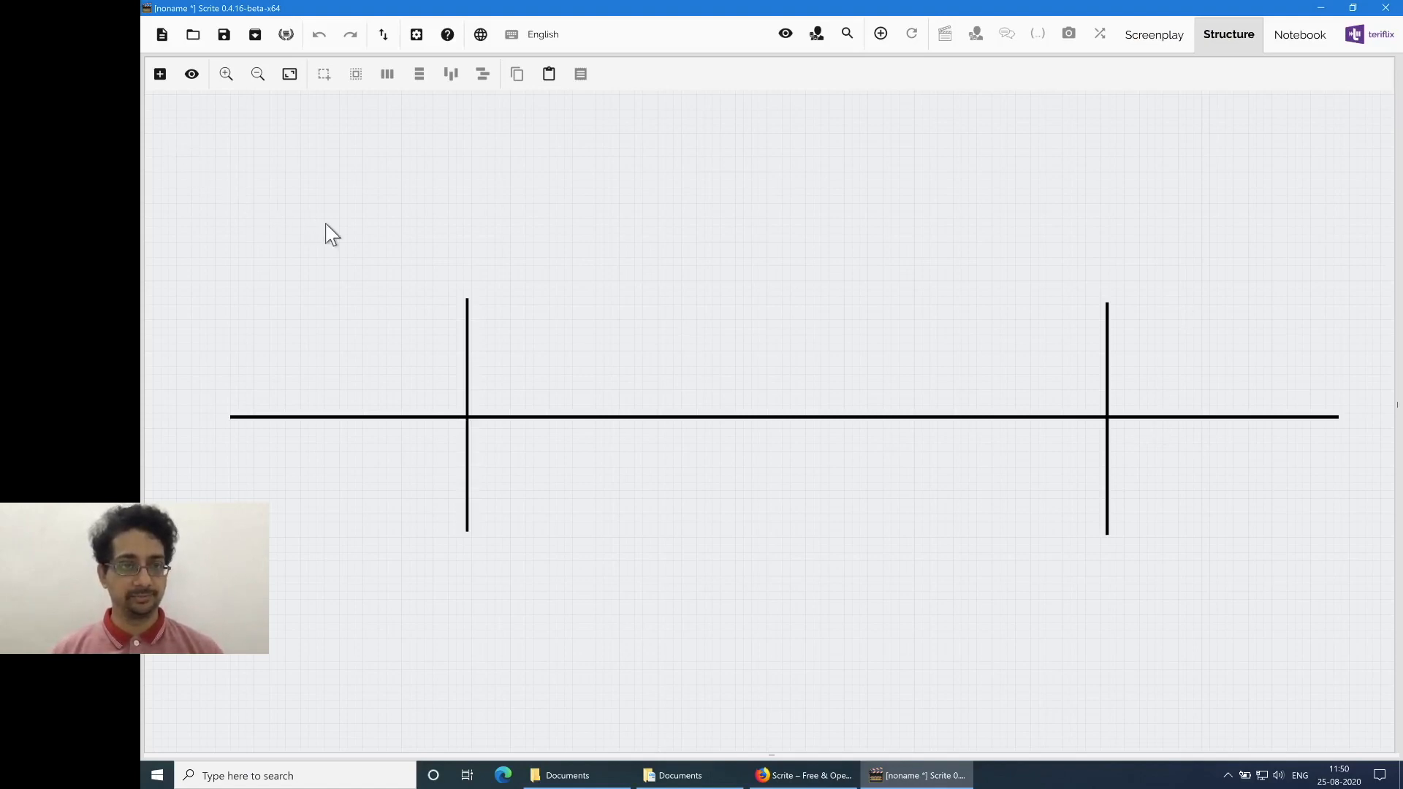
# Step: Add a text annotation reading "Act 1" above the section left of the first vertical line
pyautogui.rightClick(273, 271)
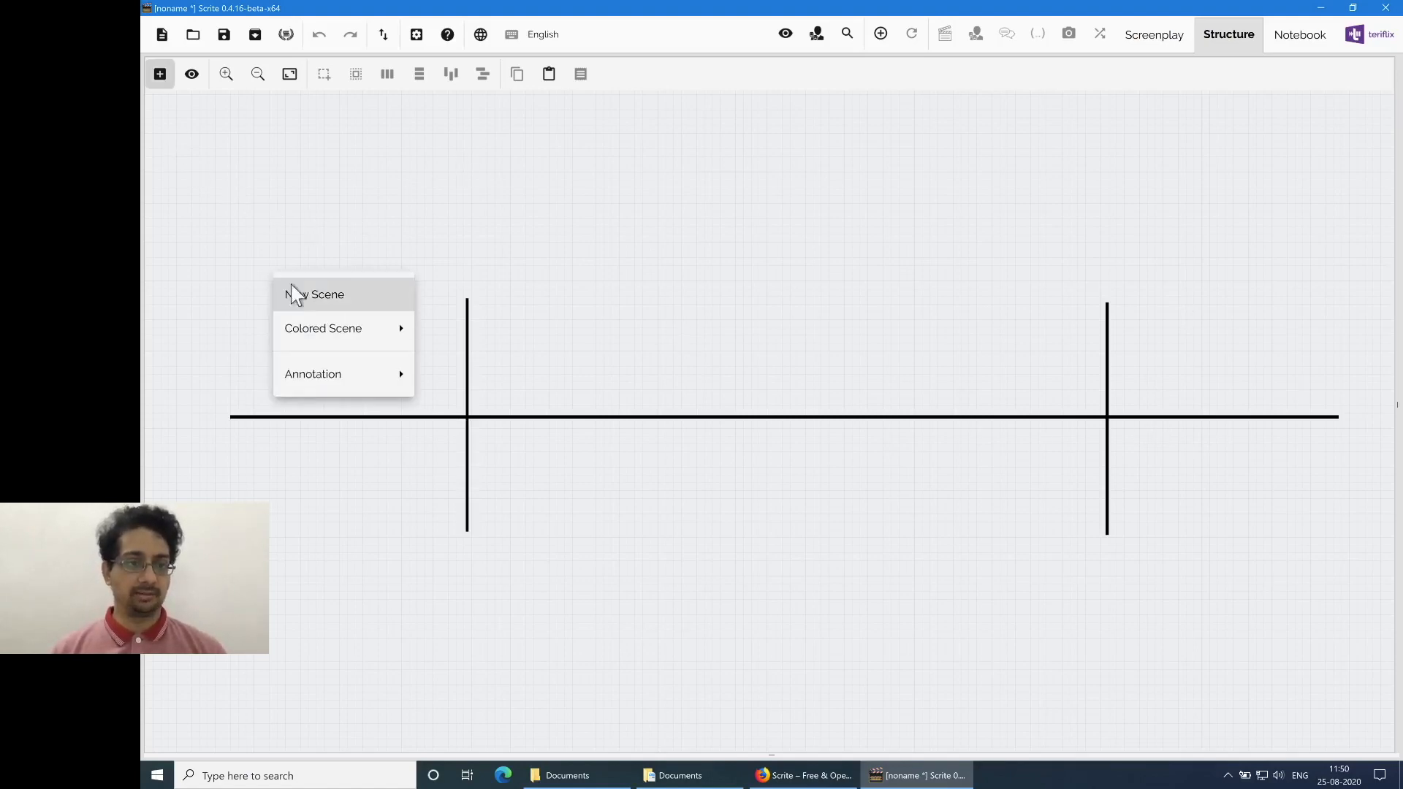
pyautogui.moveTo(336, 370)
pyautogui.click(457, 380)
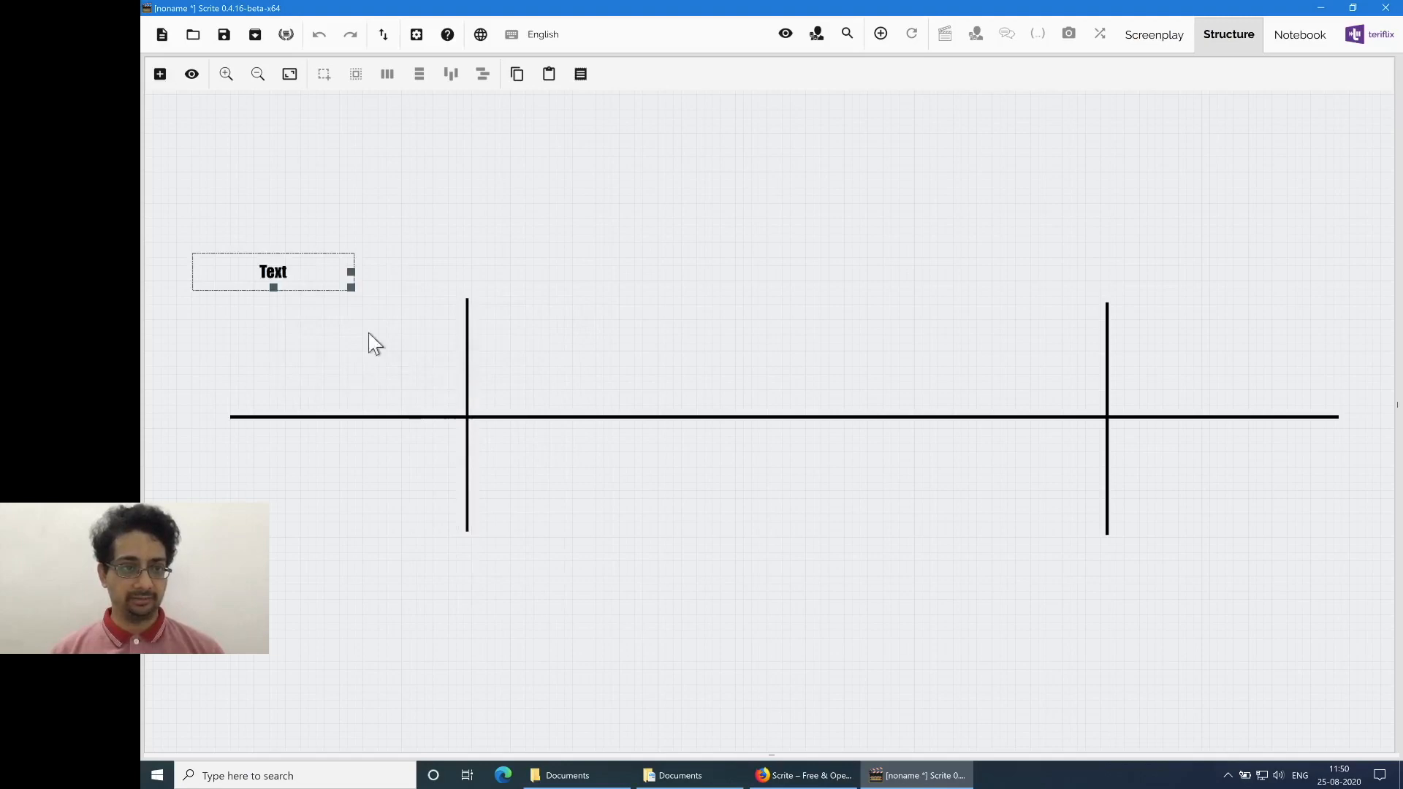
pyautogui.moveTo(286, 276); pyautogui.dragTo(348, 252)
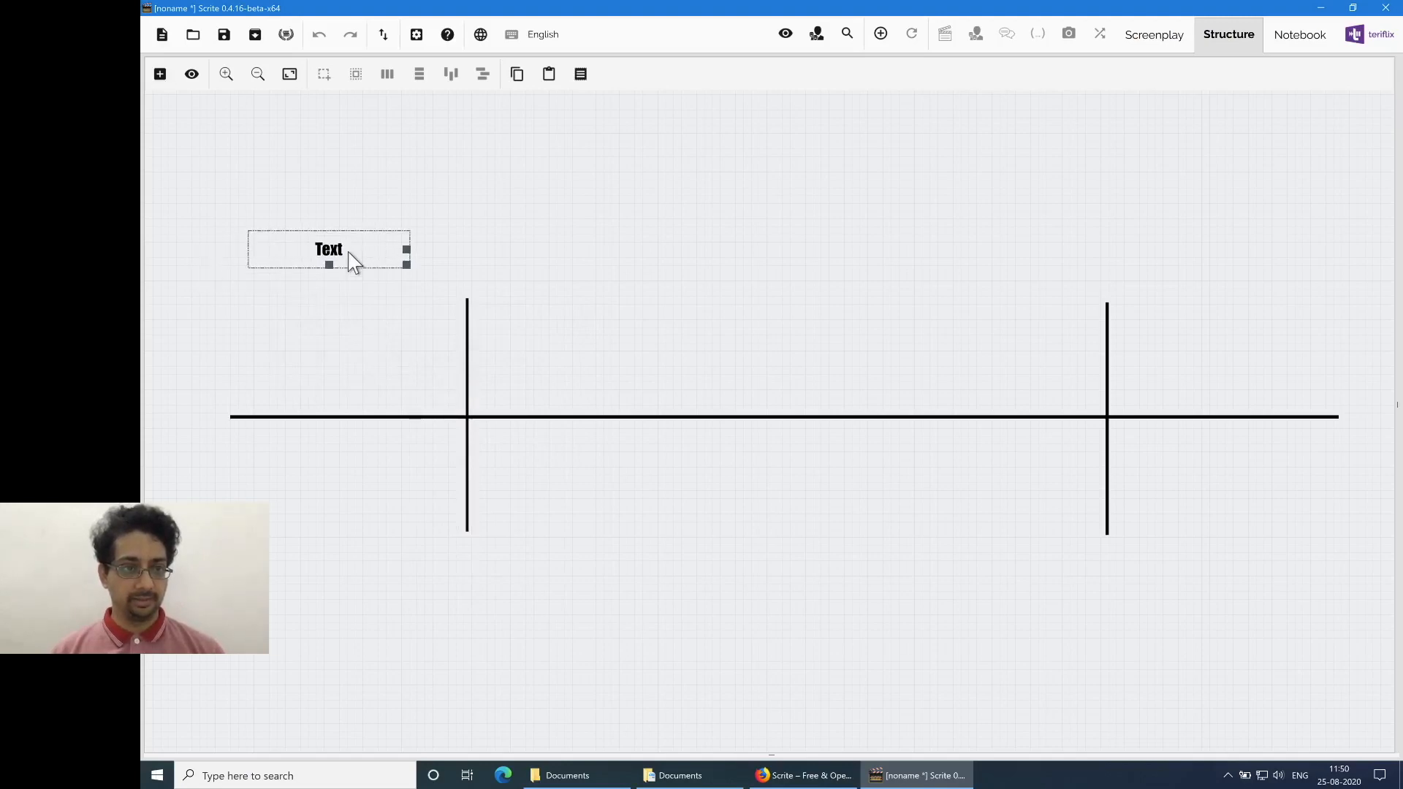
pyautogui.click(580, 73)
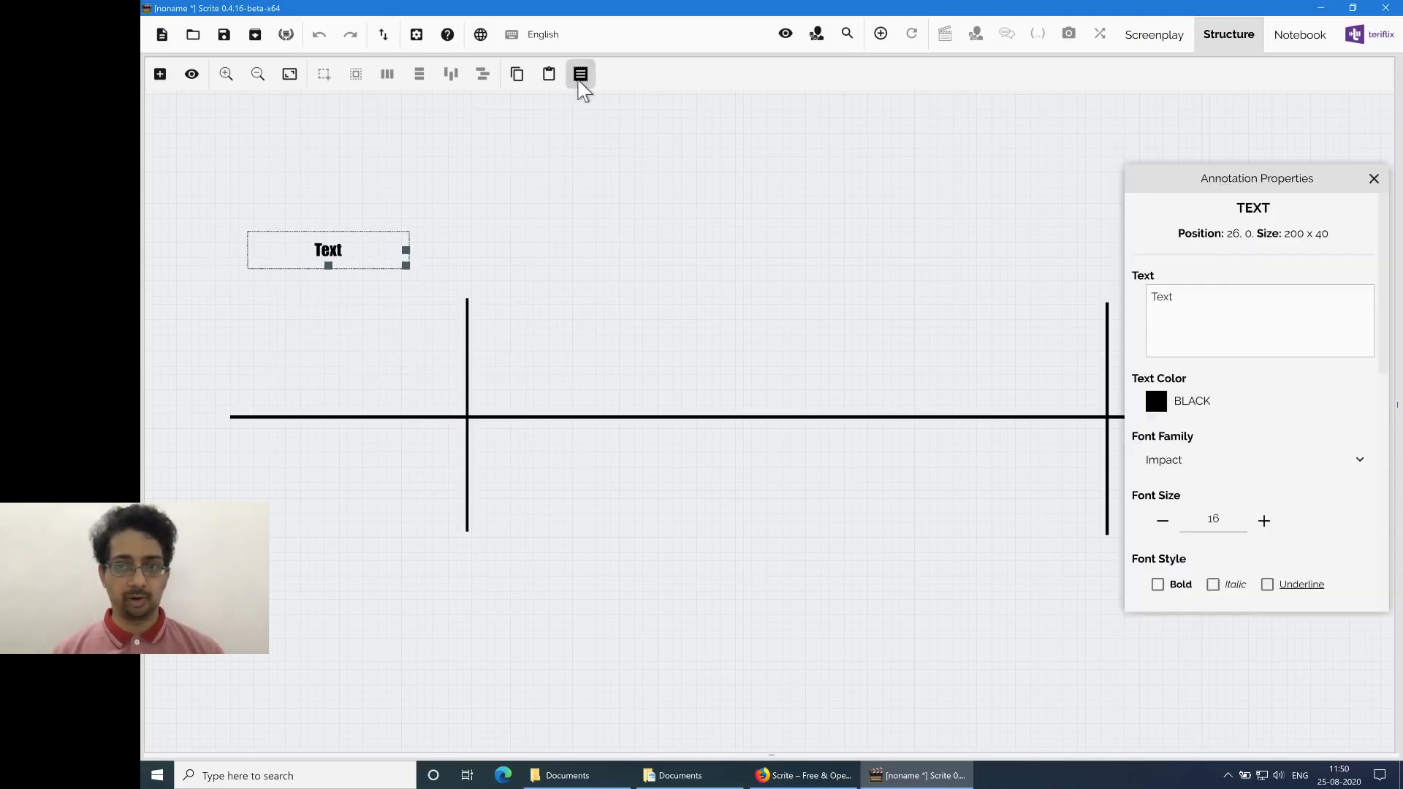
pyautogui.doubleClick(1170, 295)
pyautogui.write('Act 1')
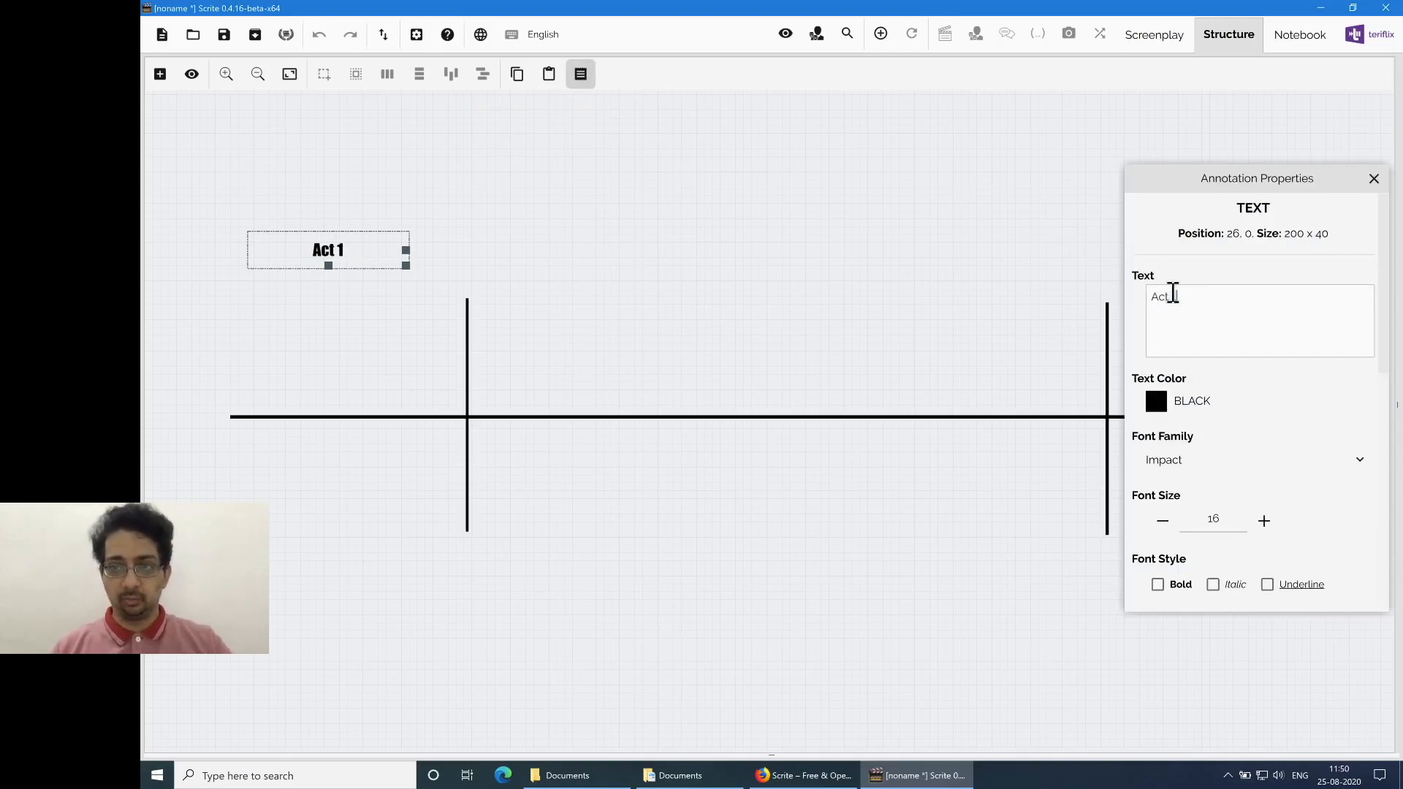
pyautogui.click(1369, 167)
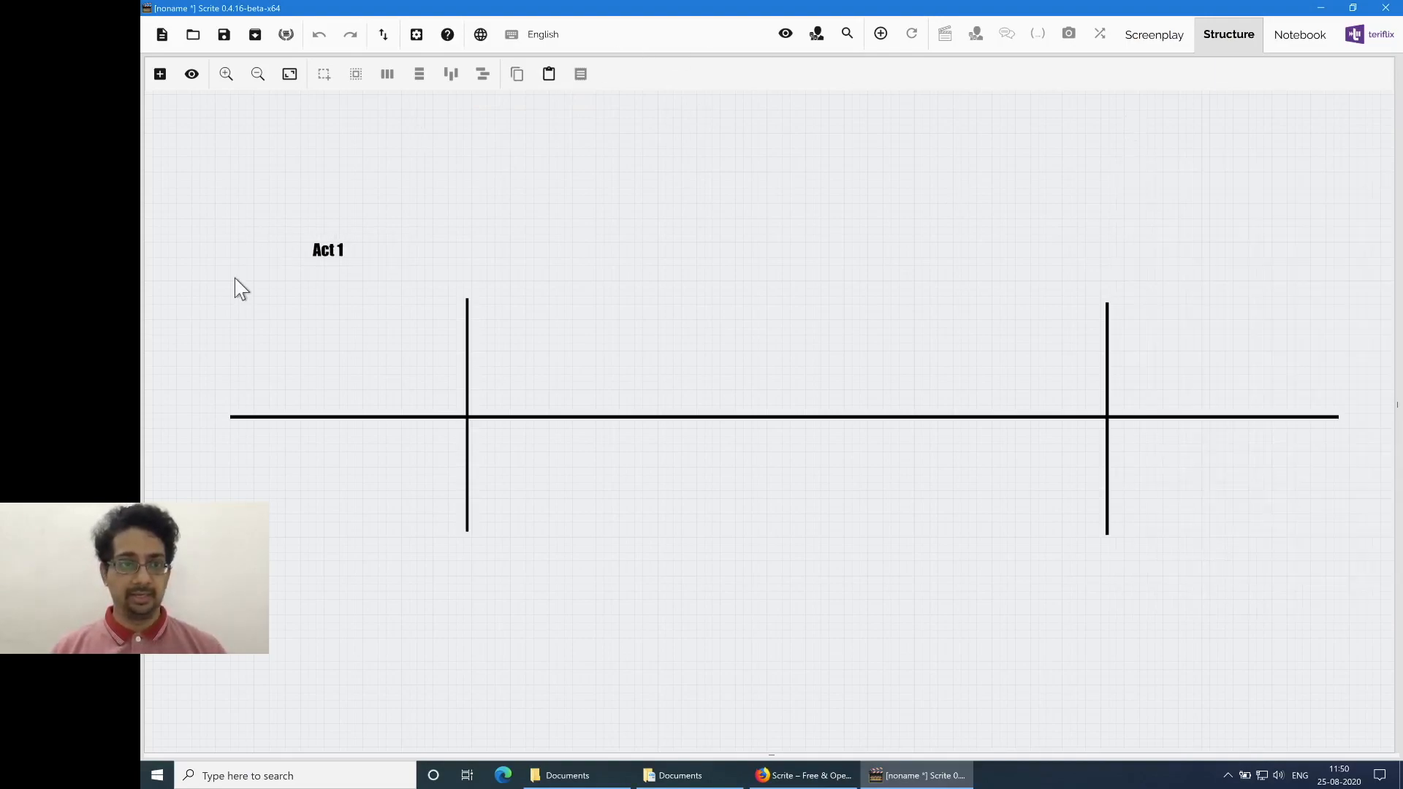
# Step: Duplicate the "Act 1" label, place the copy above the middle section and change its text to "Act 2"
pyautogui.click(321, 259)
pyautogui.click(518, 75)
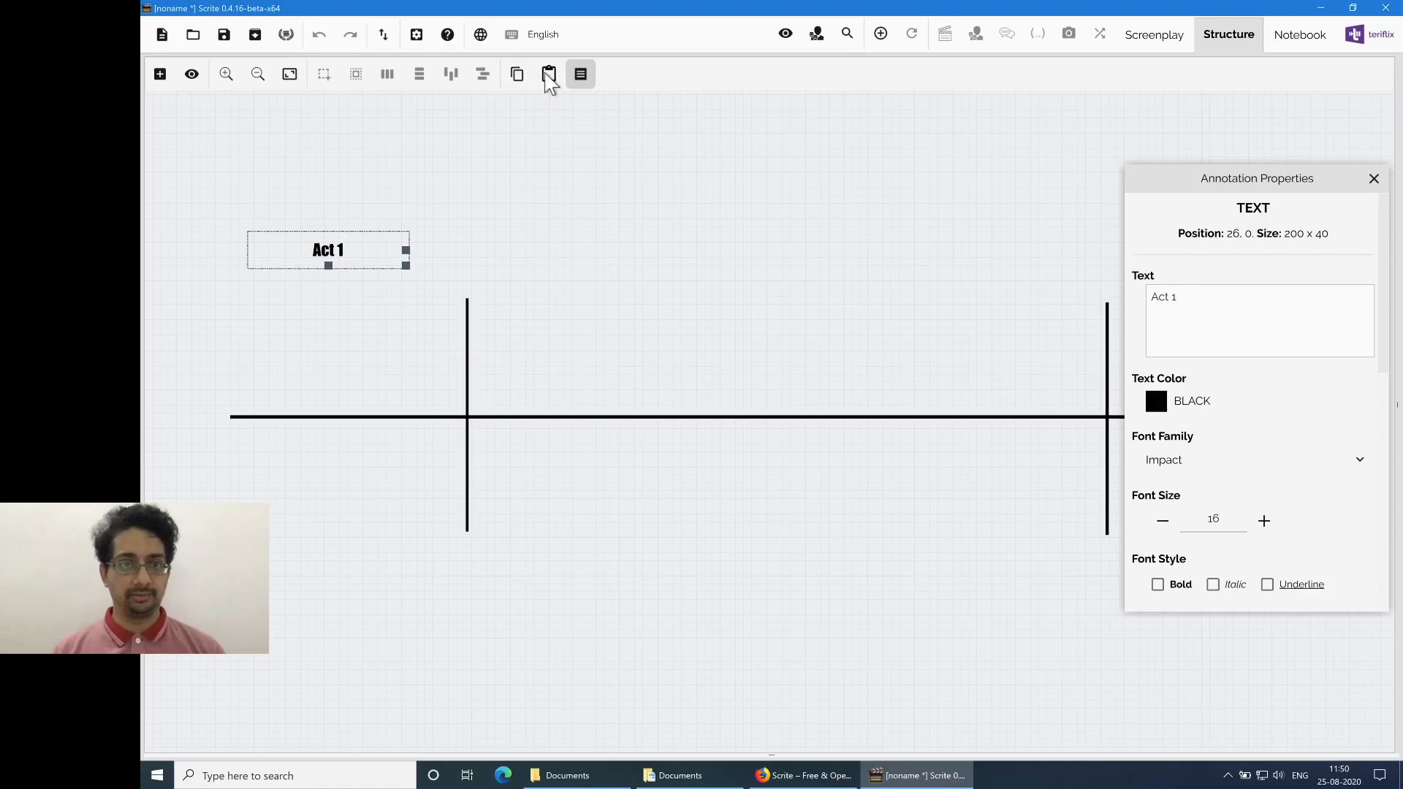
pyautogui.click(549, 76)
pyautogui.moveTo(381, 301); pyautogui.dragTo(809, 249)
pyautogui.click(1193, 299)
pyautogui.press('BackSpace')
pyautogui.write('2')
pyautogui.click(1374, 179)
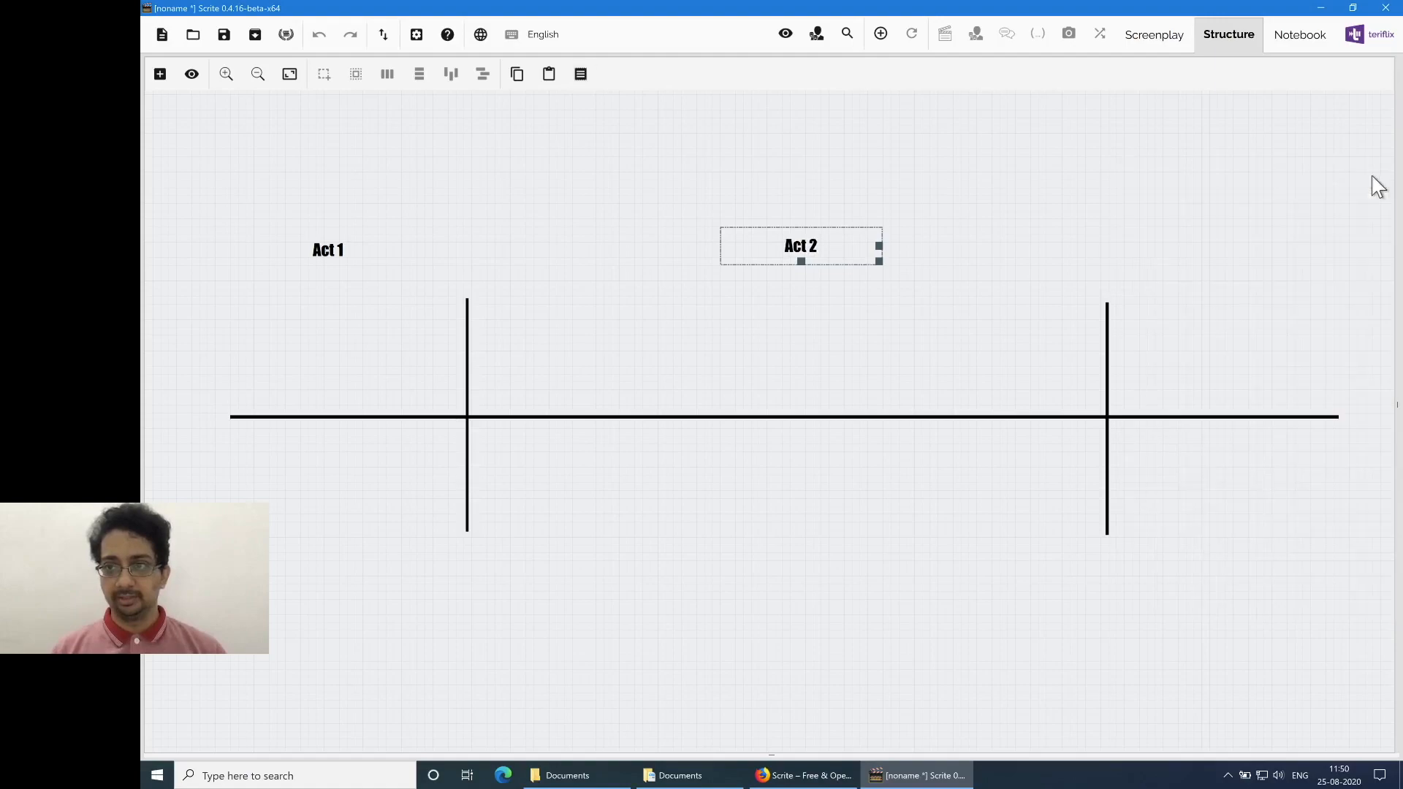
# Step: Duplicate the "Act 2" label, align the copy above the last section and change its text to "Act 3"
pyautogui.click(520, 76)
pyautogui.click(549, 74)
pyautogui.moveTo(821, 291); pyautogui.dragTo(1216, 264)
pyautogui.moveTo(1217, 267); pyautogui.dragTo(1217, 269)
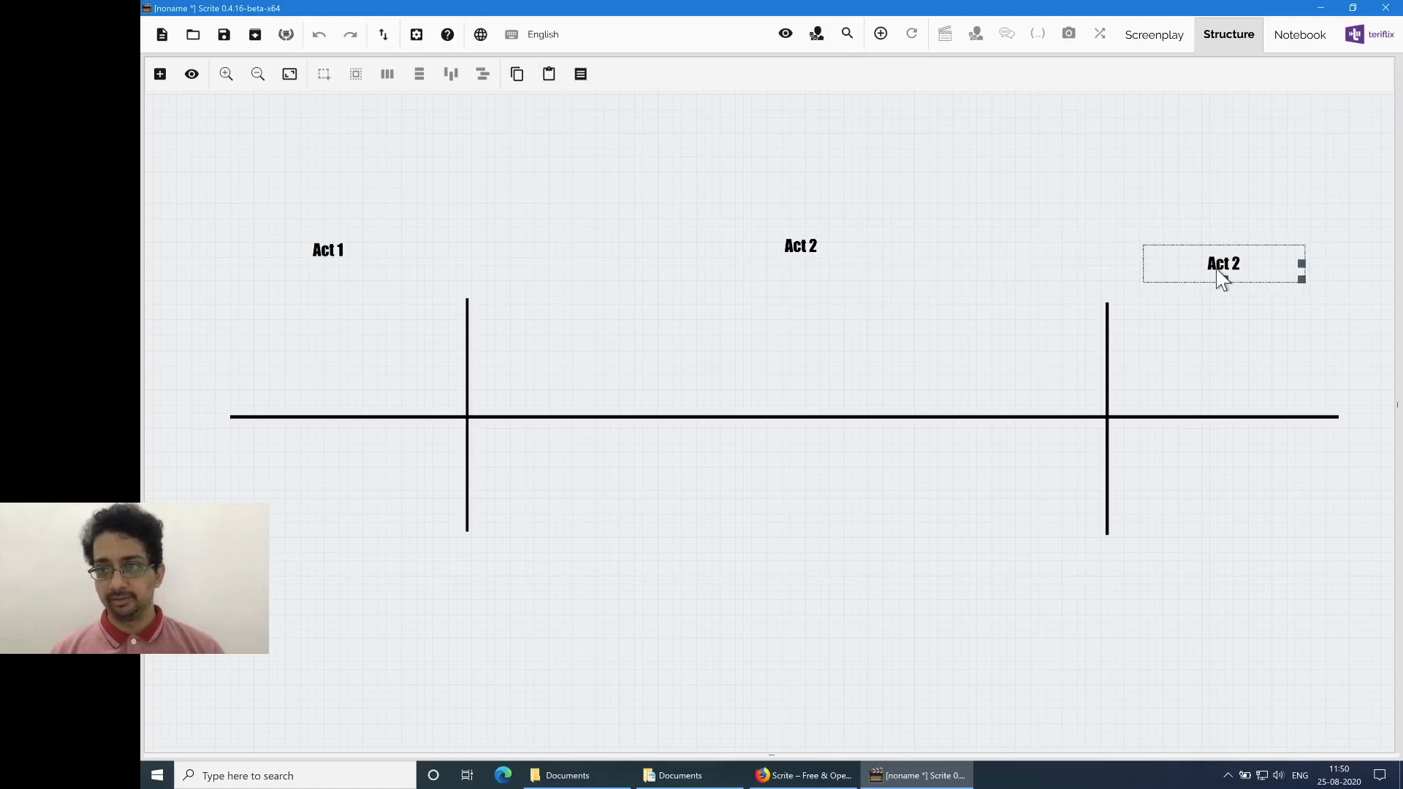
pyautogui.click(575, 76)
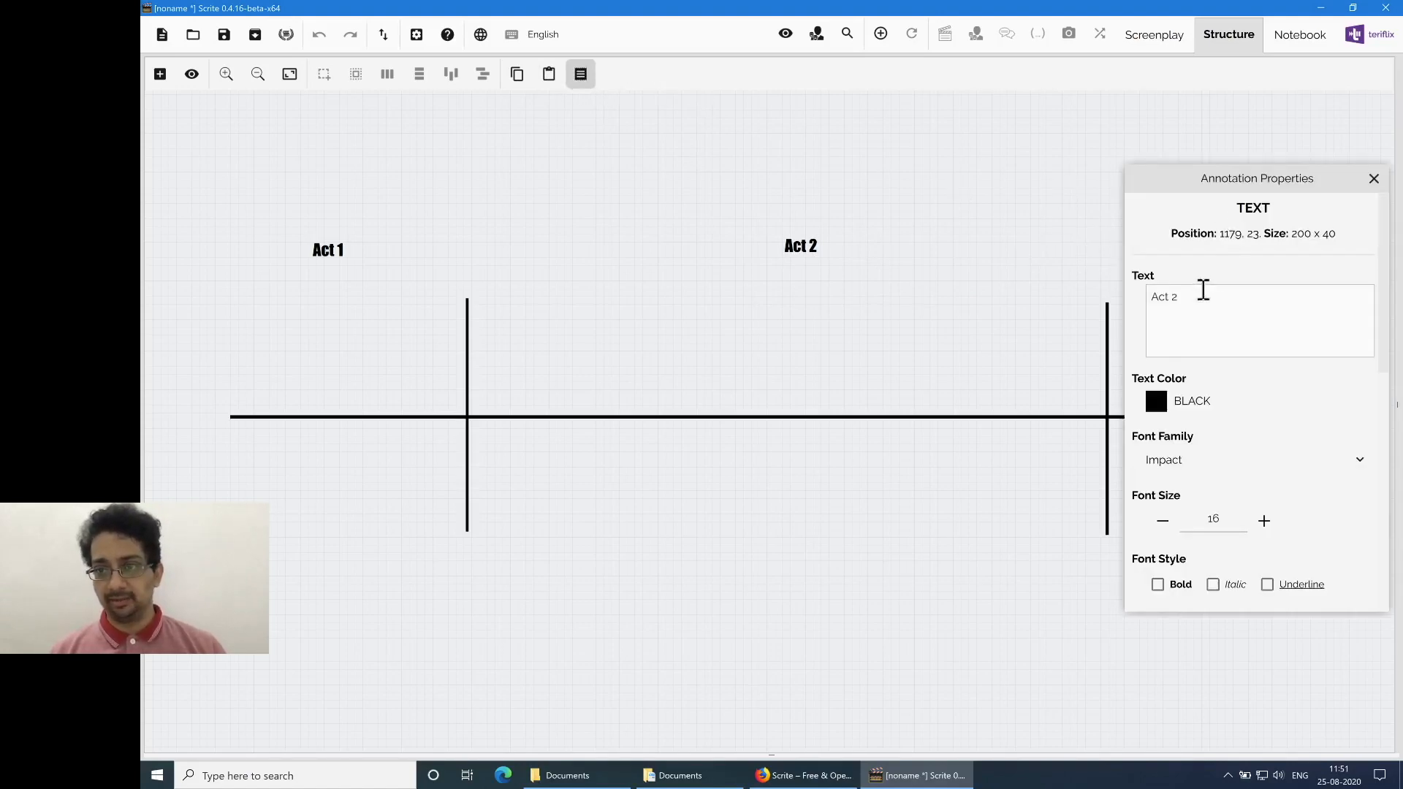
pyautogui.click(1373, 178)
pyautogui.click(1122, 177)
pyautogui.click(1214, 270)
pyautogui.moveTo(1214, 272); pyautogui.dragTo(1211, 261)
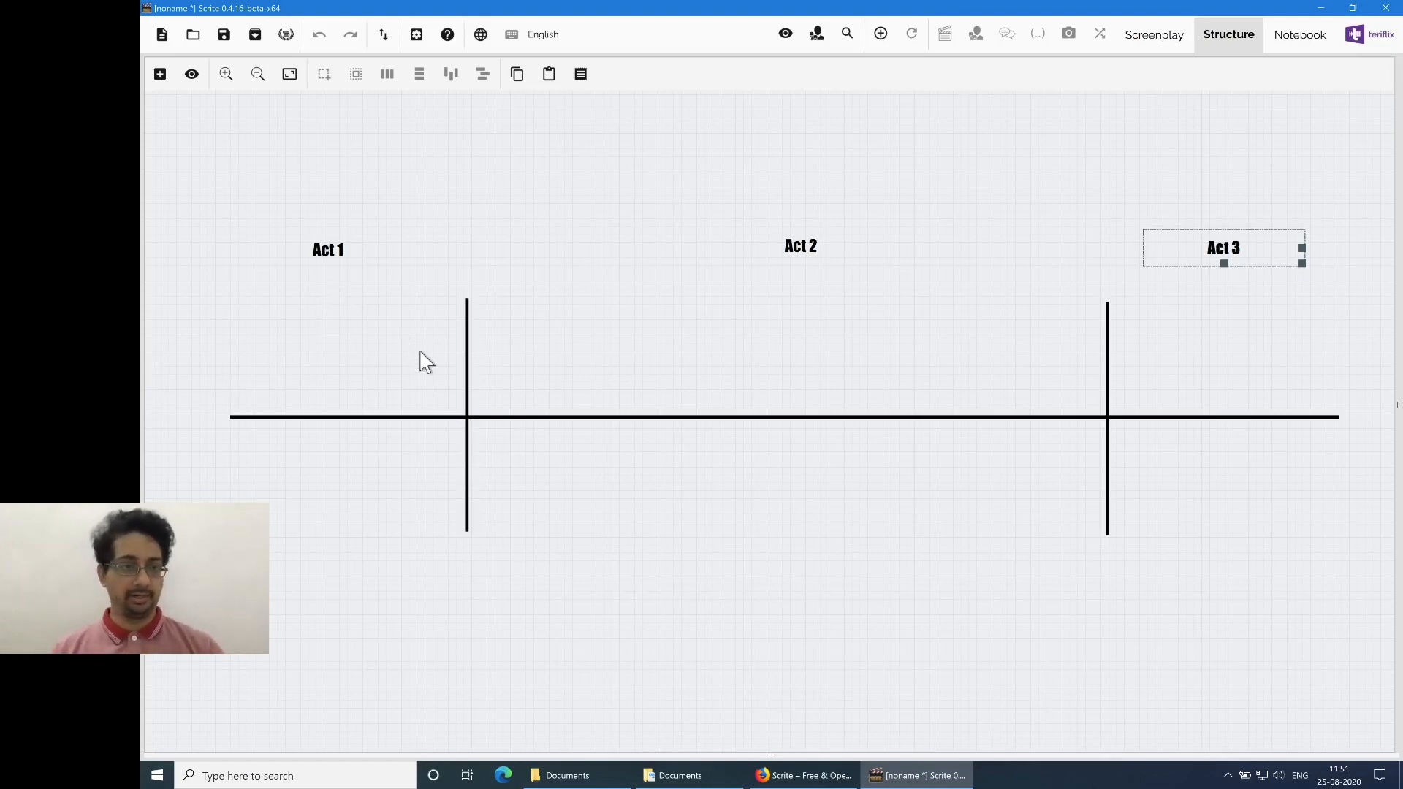
# Step: Add a new scene titled "Opening Scene" below the Act 1 label
pyautogui.rightClick(236, 312)
pyautogui.click(252, 324)
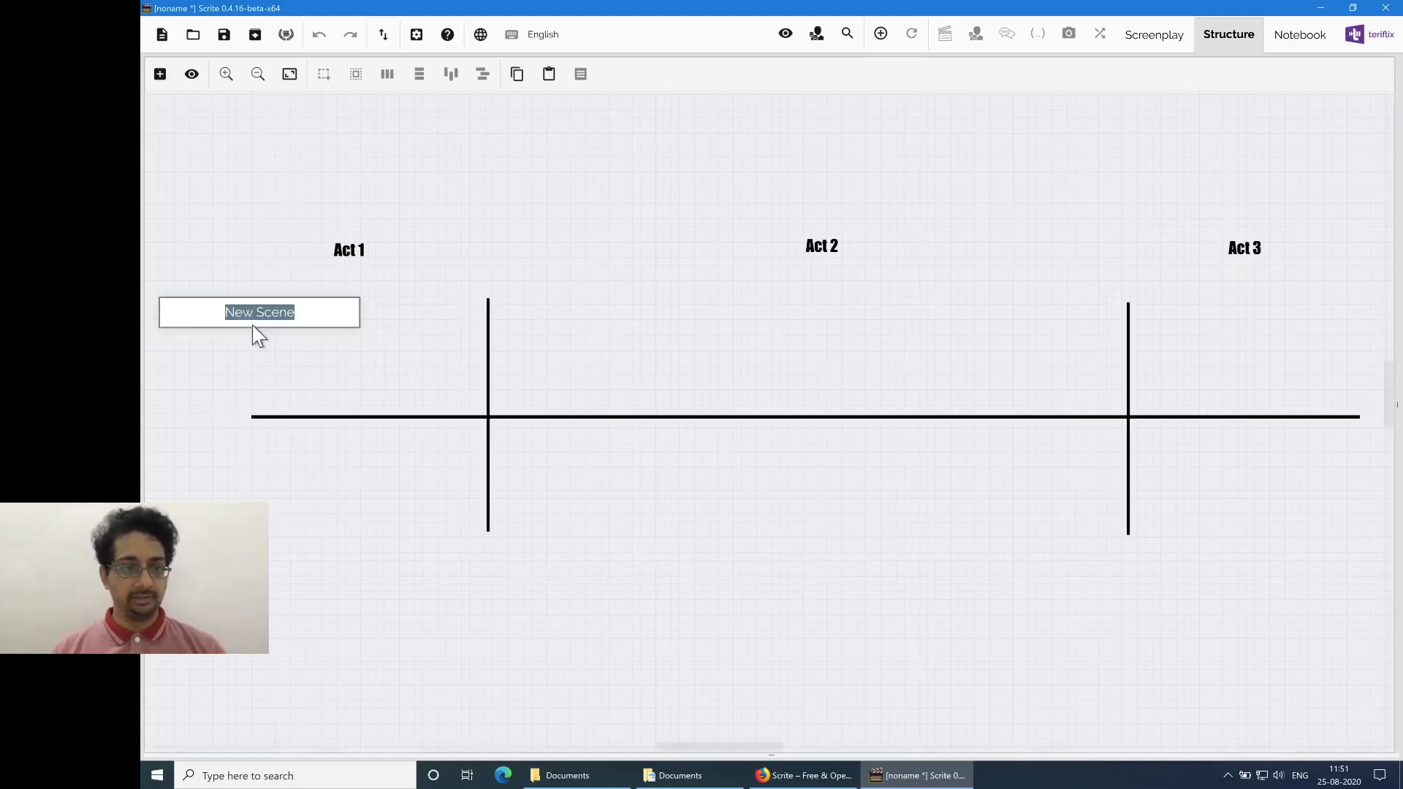
pyautogui.write('Opening')
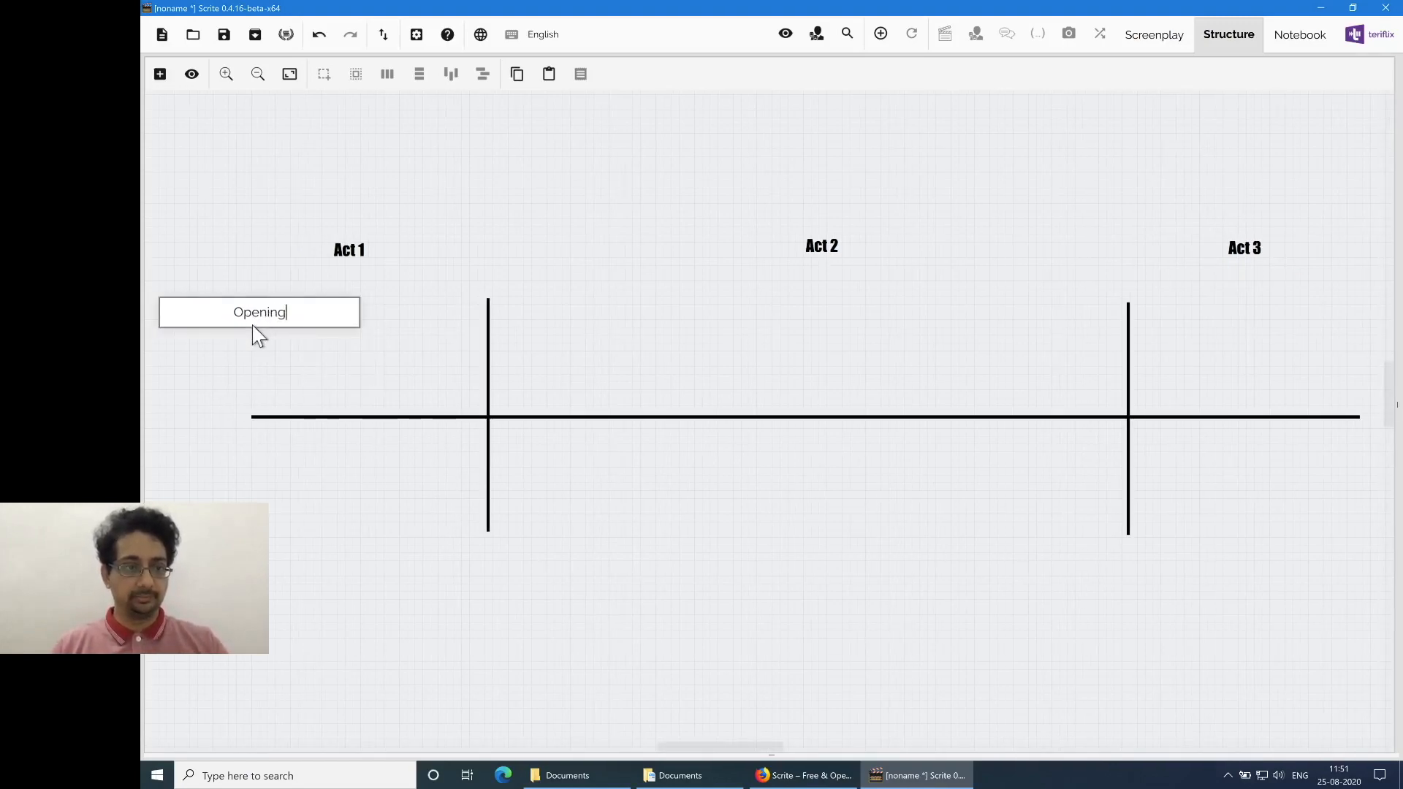
pyautogui.write(' Scene')
pyautogui.press('Return')
# Step: Add a new scene titled "Introduce Hero" below Opening Scene in the Act 1 section
pyautogui.rightClick(365, 380)
pyautogui.click(368, 384)
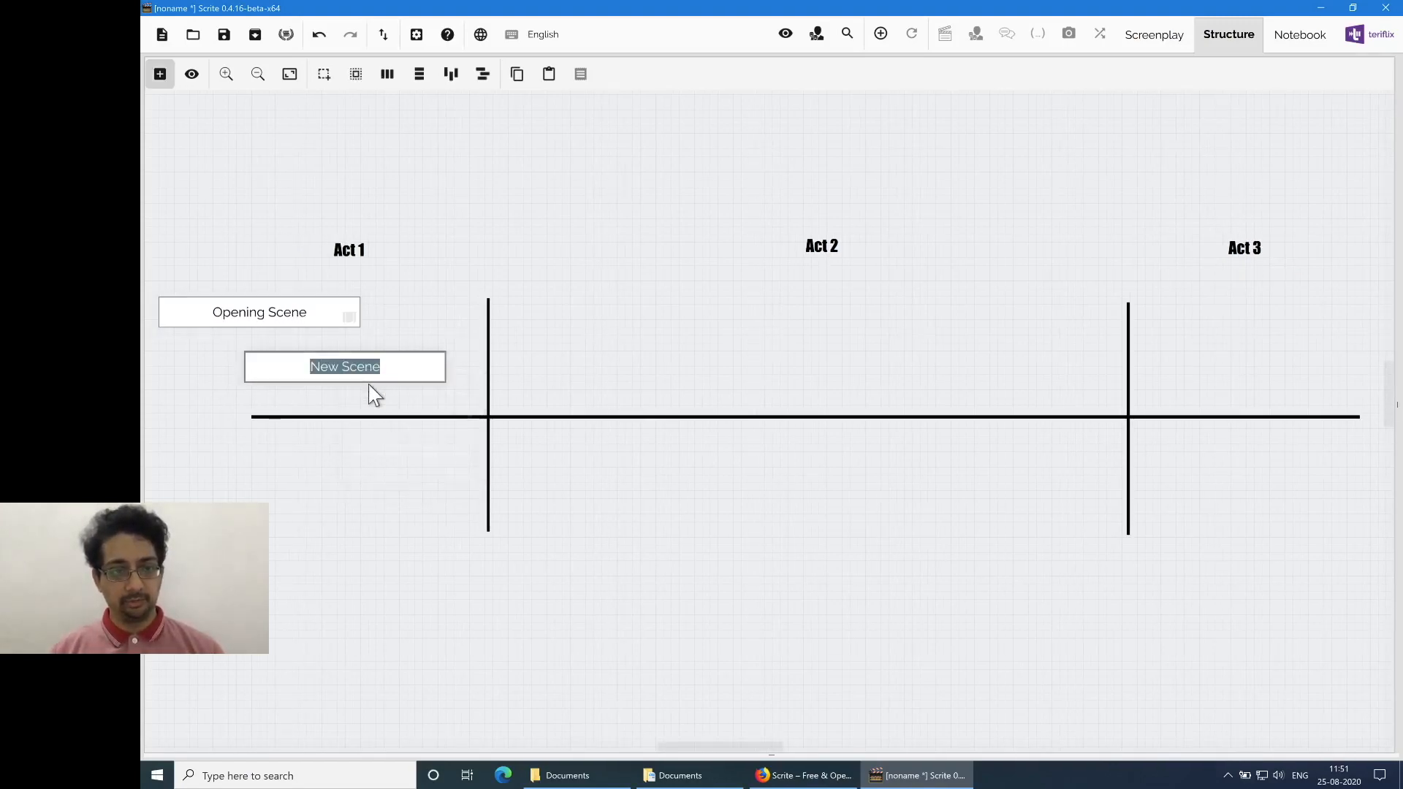
pyautogui.write('Introduce Hero')
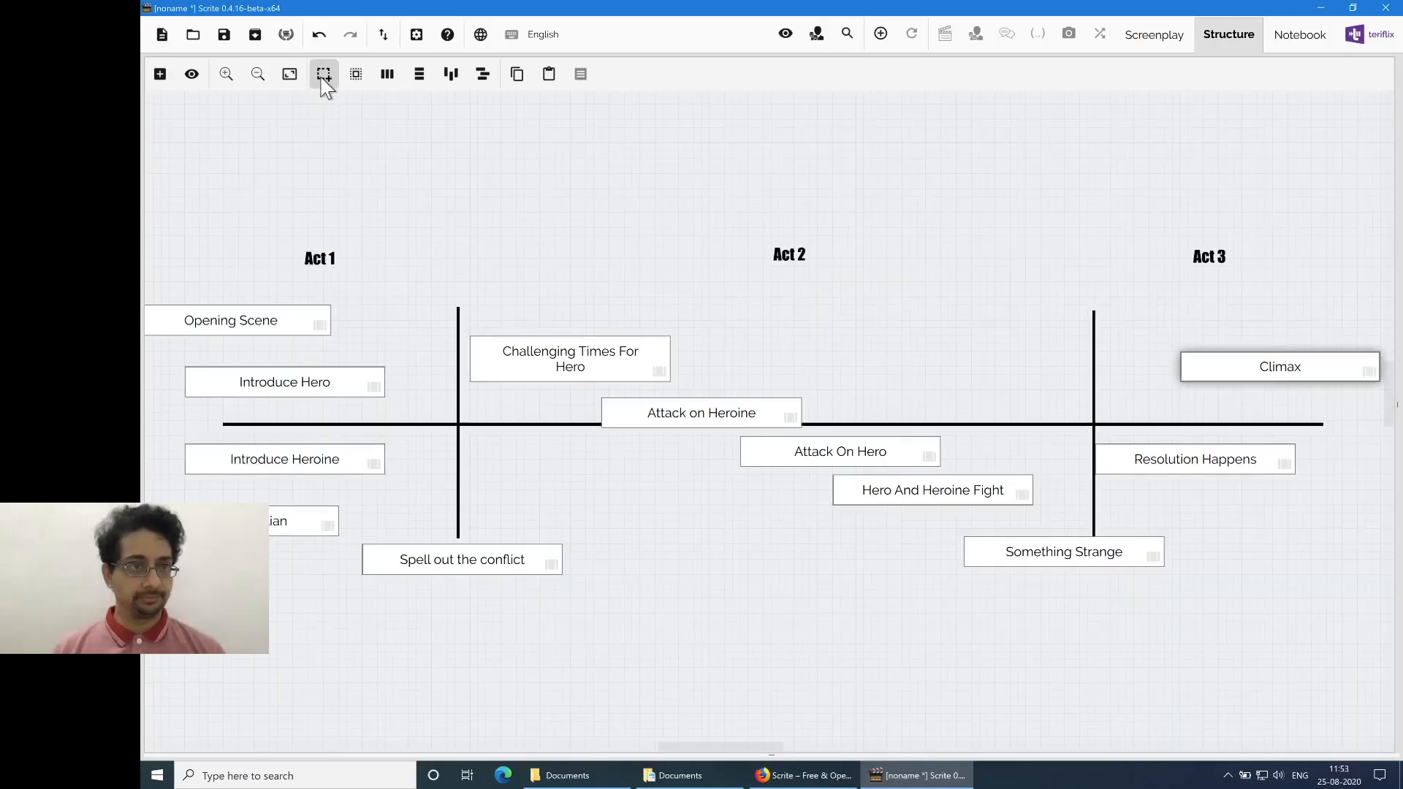
# Step: Select the Act 1 scenes from Opening Scene to the villain's introduction together and color them teal
pyautogui.click(324, 76)
pyautogui.moveTo(155, 288); pyautogui.dragTo(380, 541)
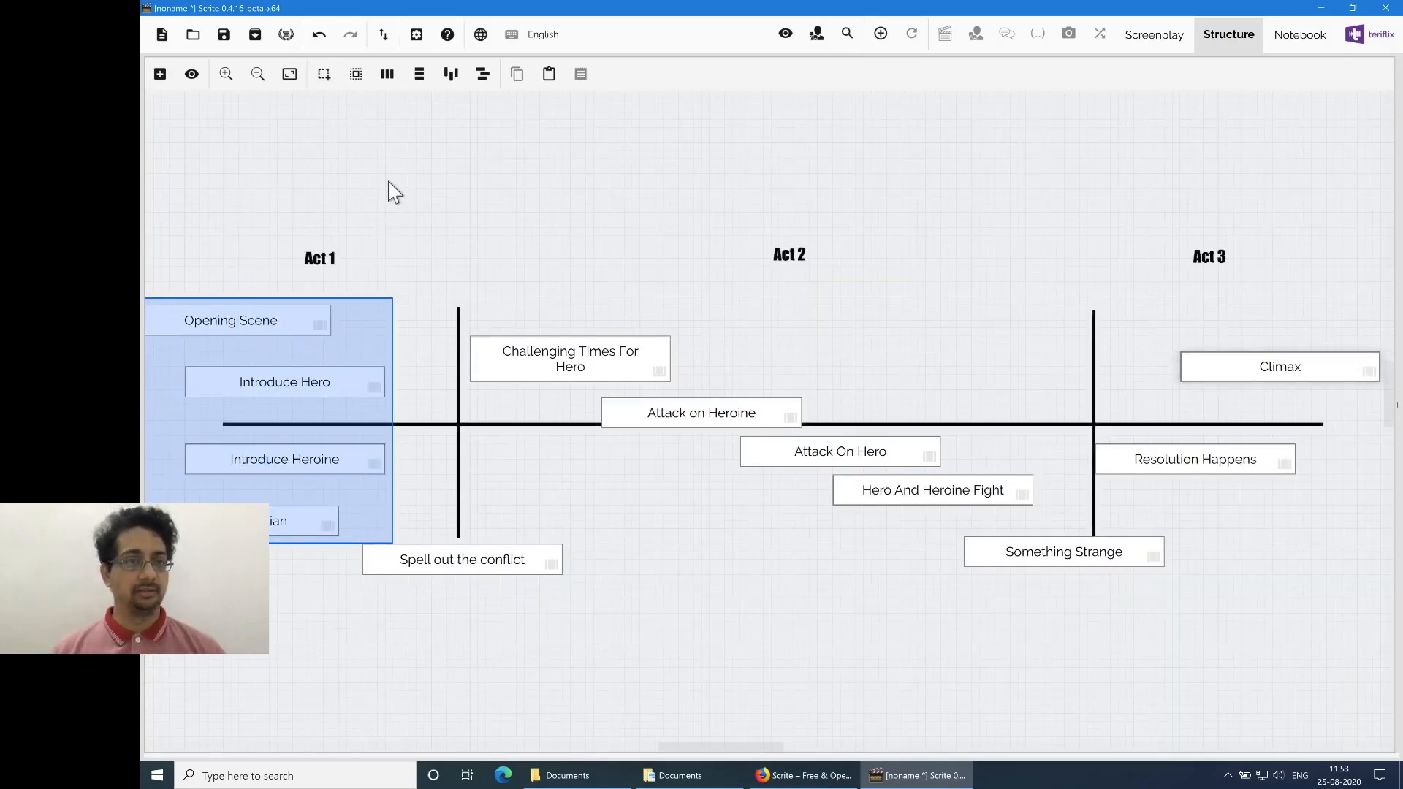
pyautogui.rightClick(348, 340)
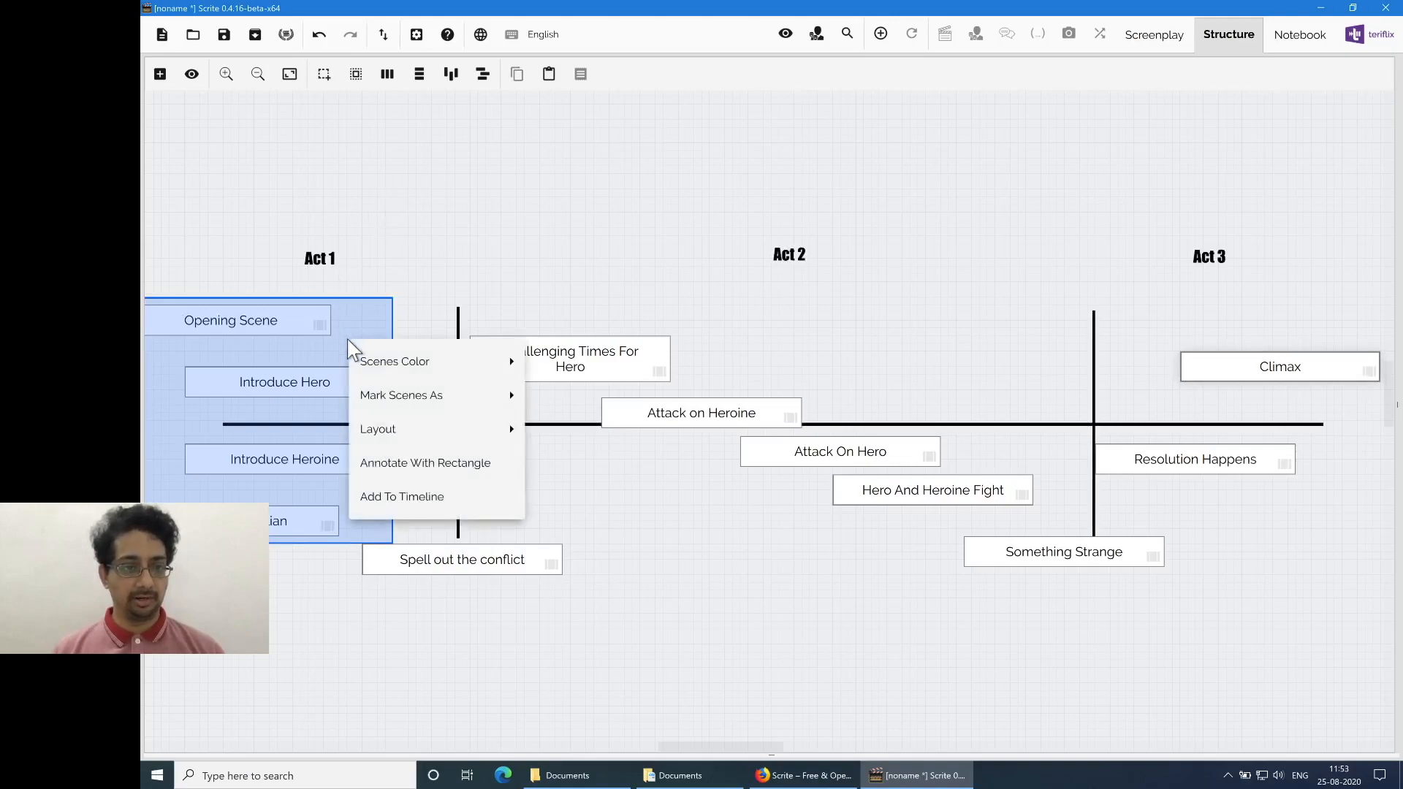
pyautogui.moveTo(371, 359)
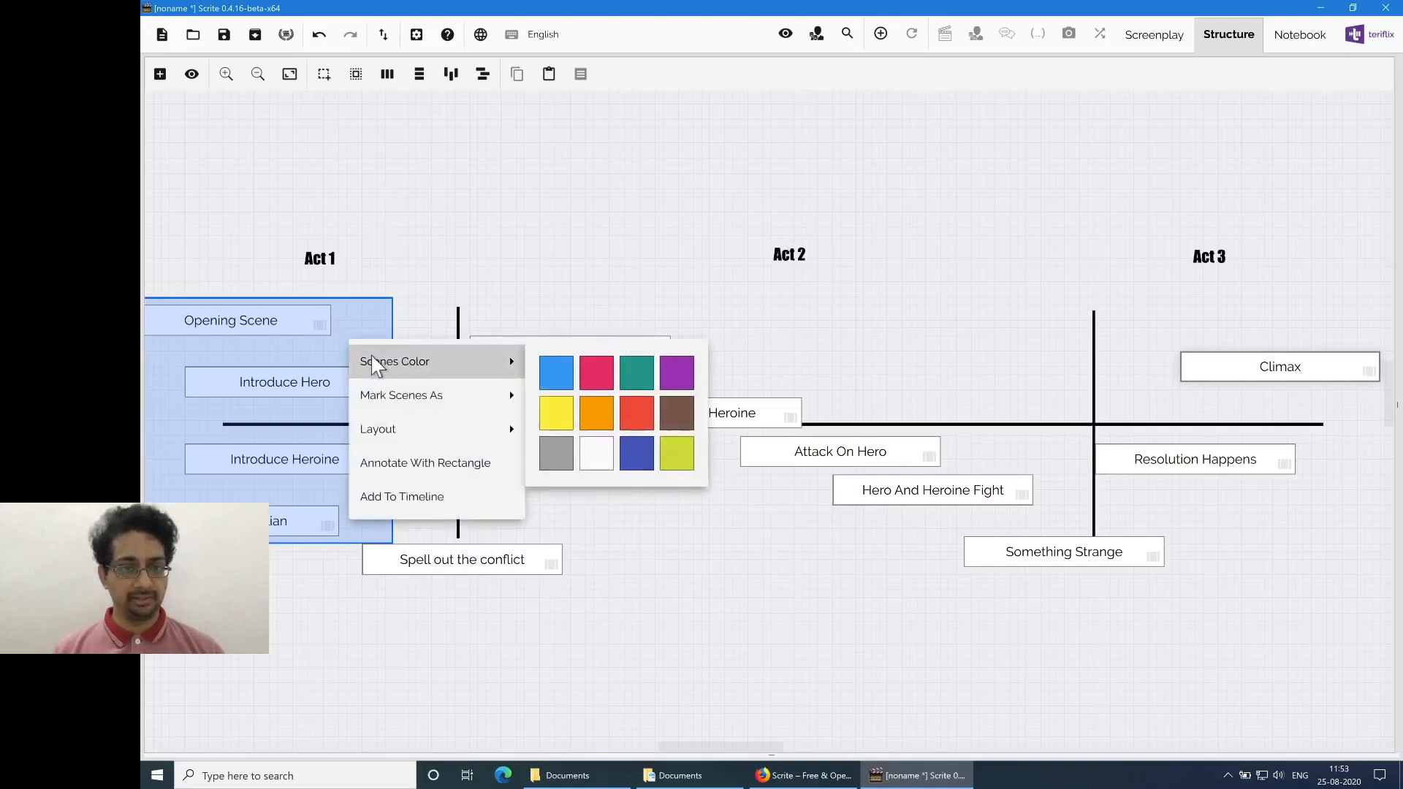
pyautogui.click(624, 373)
# Step: Color the "Spell out the conflict" scene pink
pyautogui.rightClick(509, 541)
pyautogui.moveTo(511, 612)
pyautogui.click(668, 627)
# Step: Select the four Act 2 scenes from "Challenging Times For Hero" to "Hero And Heroine Fight" together and color them orange
pyautogui.click(553, 359)
pyautogui.click(326, 74)
pyautogui.moveTo(465, 319); pyautogui.dragTo(1048, 520)
pyautogui.rightClick(751, 412)
pyautogui.moveTo(804, 430)
pyautogui.click(998, 480)
# Step: Color the "Something Strange" scene red and the "Resolution Happens" scene brown
pyautogui.rightClick(1039, 553)
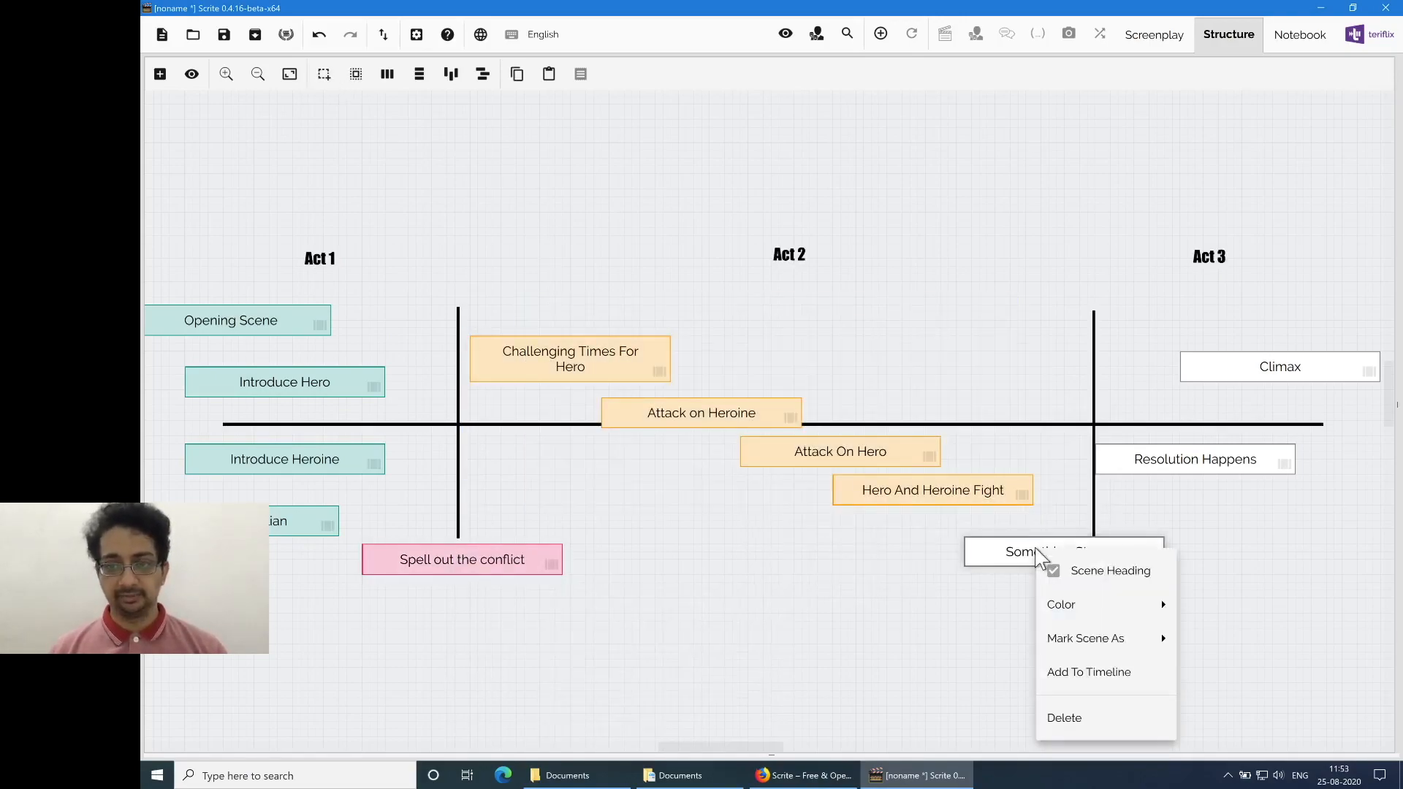
pyautogui.moveTo(1074, 605)
pyautogui.click(1291, 655)
pyautogui.click(1177, 468)
pyautogui.rightClick(1187, 459)
pyautogui.moveTo(1215, 514)
pyautogui.click(1158, 564)
# Step: Color the "Climax" scene blue
pyautogui.rightClick(1308, 370)
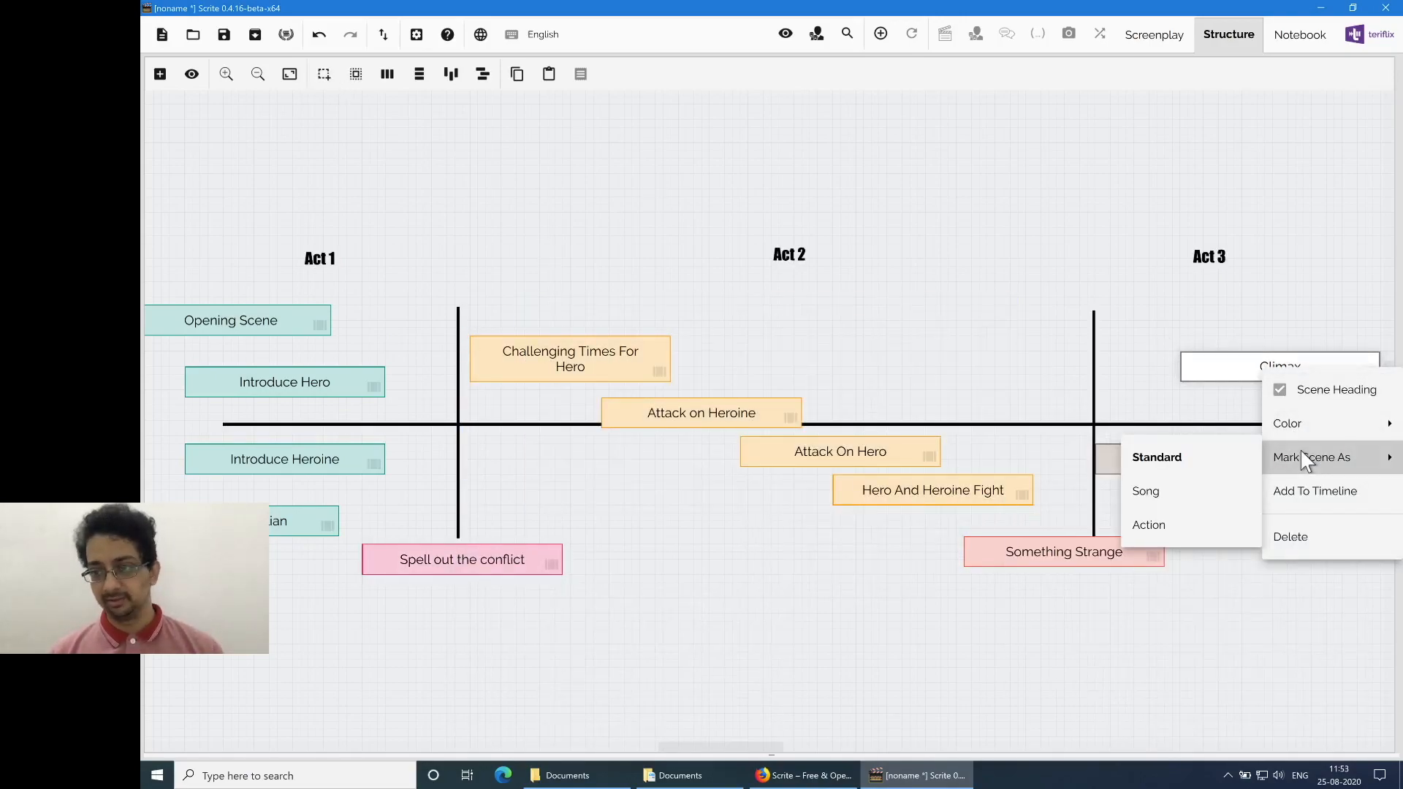
pyautogui.moveTo(1289, 424)
pyautogui.click(1110, 435)
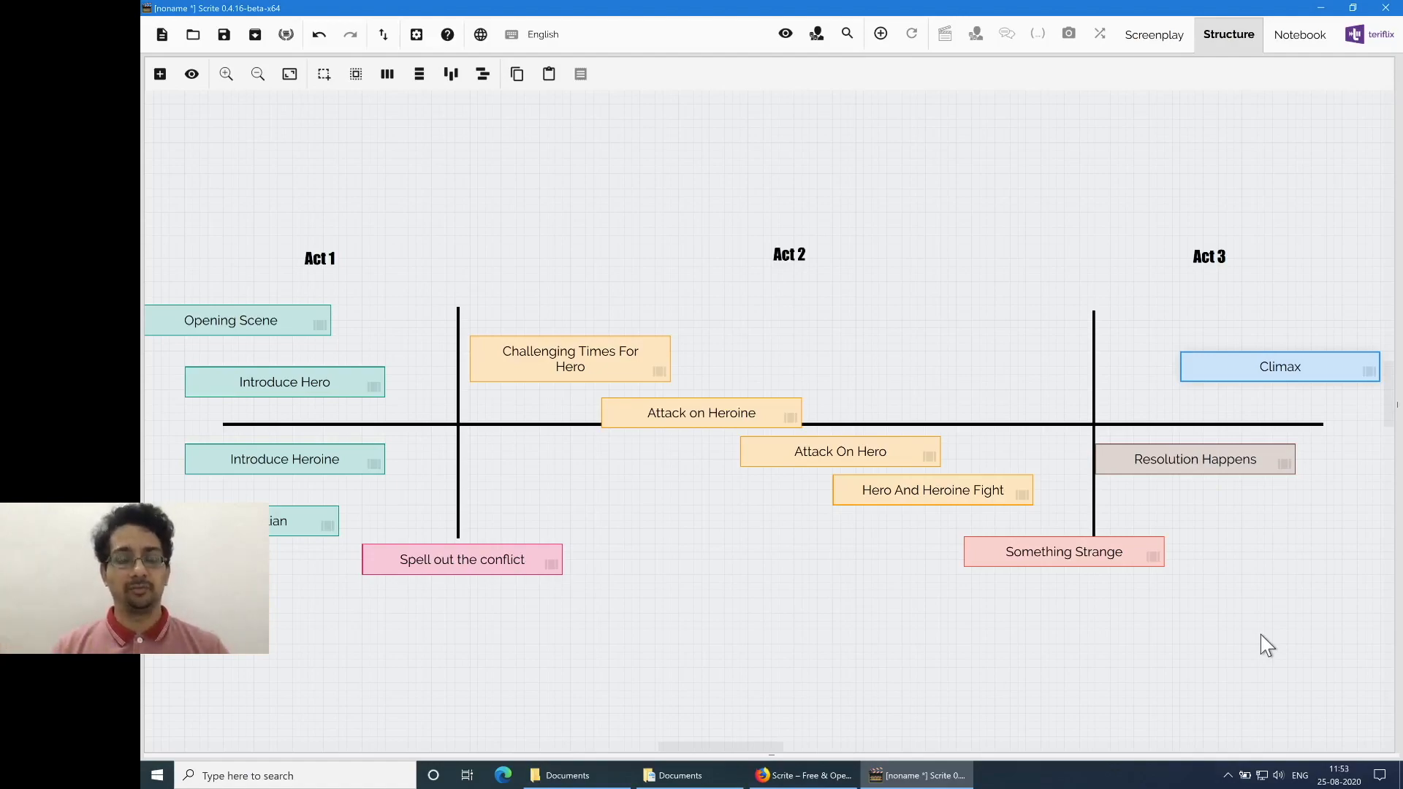
# Step: Bring back the screenplay editor beside the canvas and open the Opening Scene's content for writing at 76% zoom
pyautogui.moveTo(1392, 471); pyautogui.dragTo(733, 458)
pyautogui.click(183, 321)
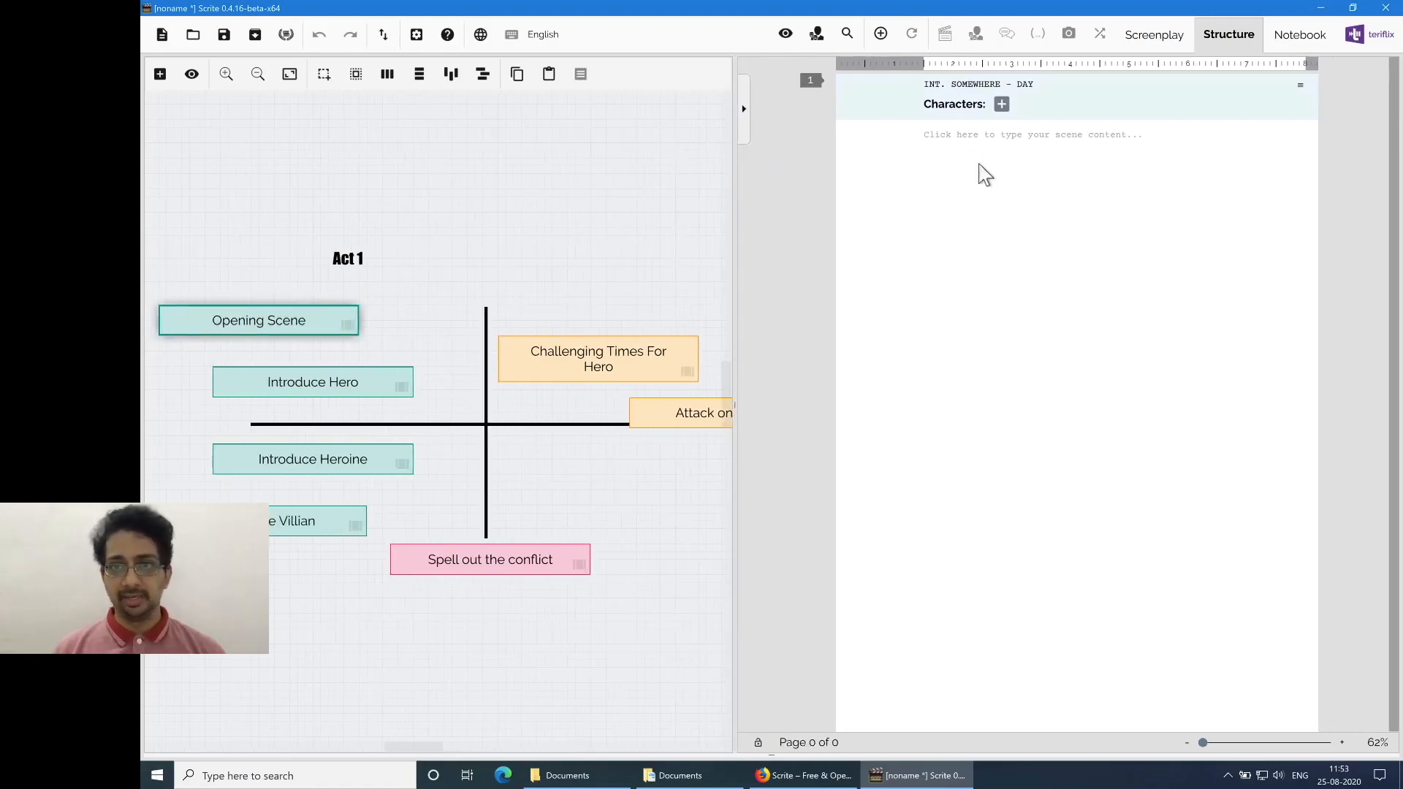
pyautogui.click(999, 140)
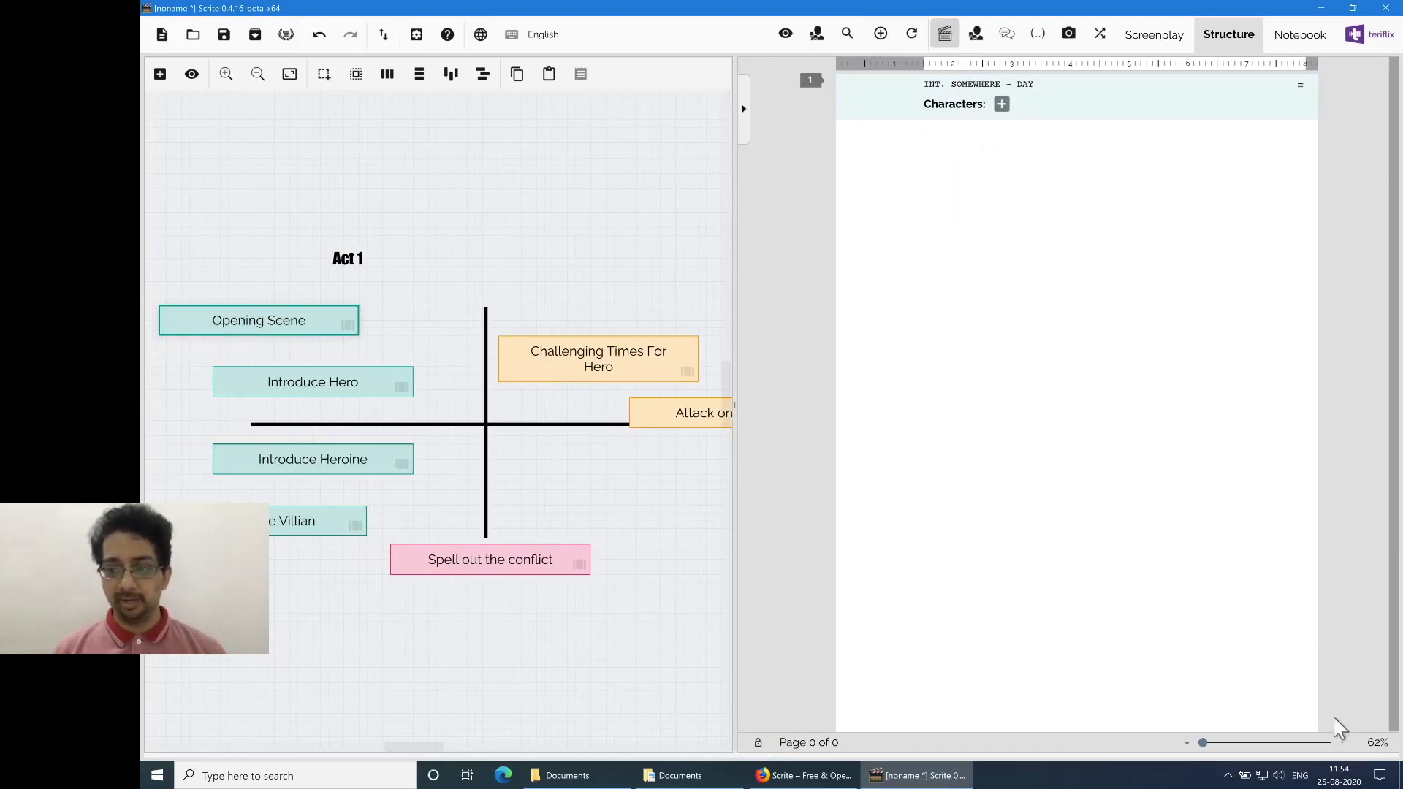
pyautogui.click(1339, 741)
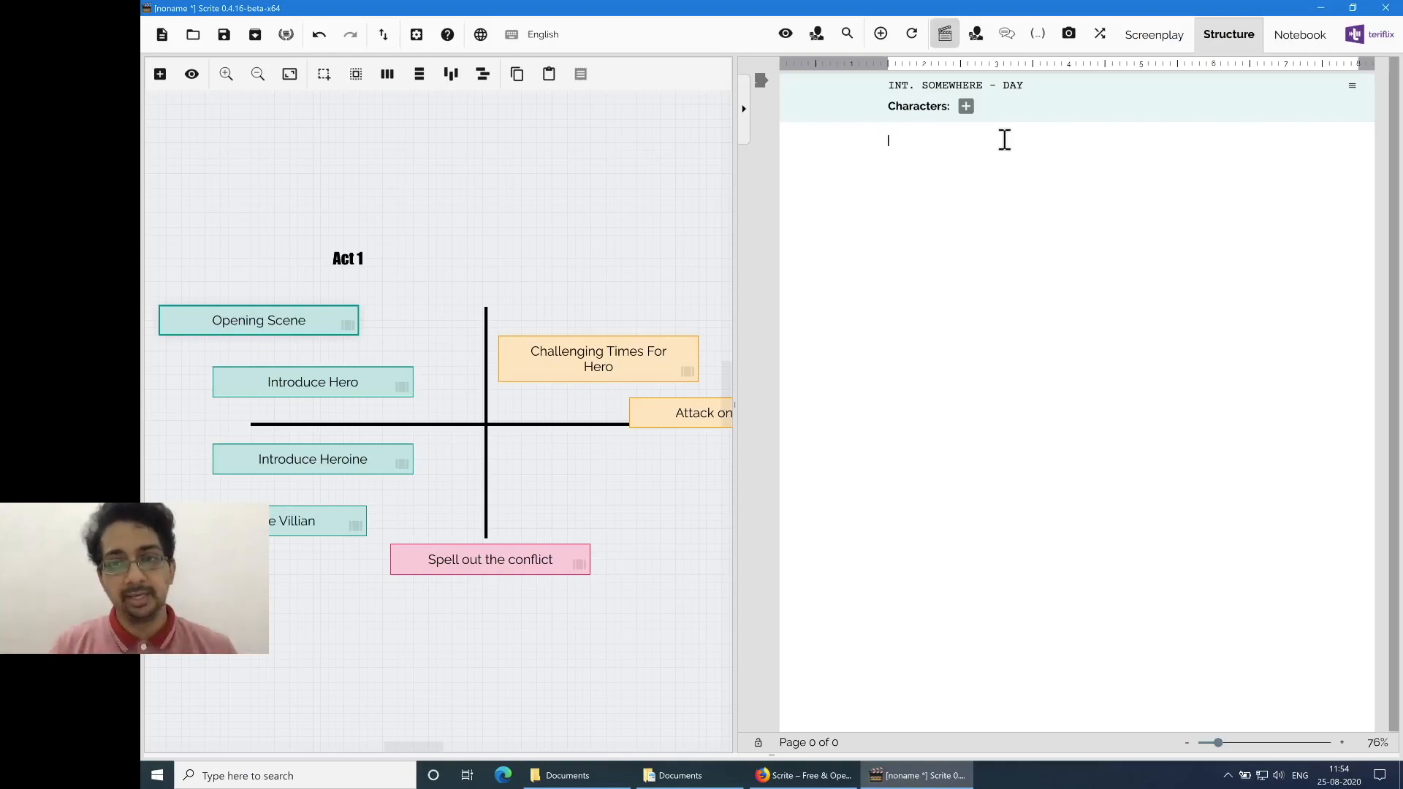
# Step: View the Introduce Hero, Introduce Heroine, Introduce Villian and "Spell out the conflict" scenes one after another in the screenplay editor
pyautogui.click(326, 383)
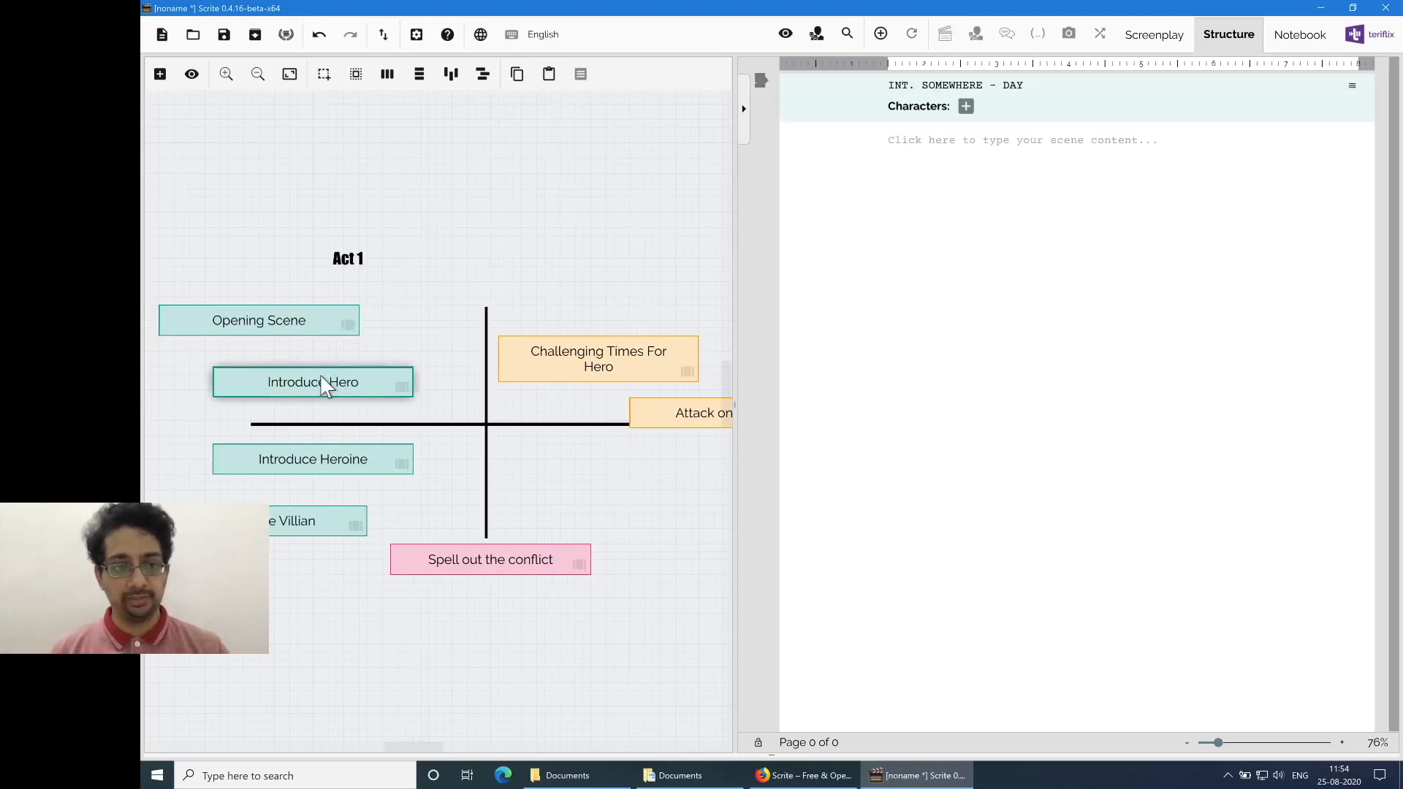
pyautogui.click(306, 458)
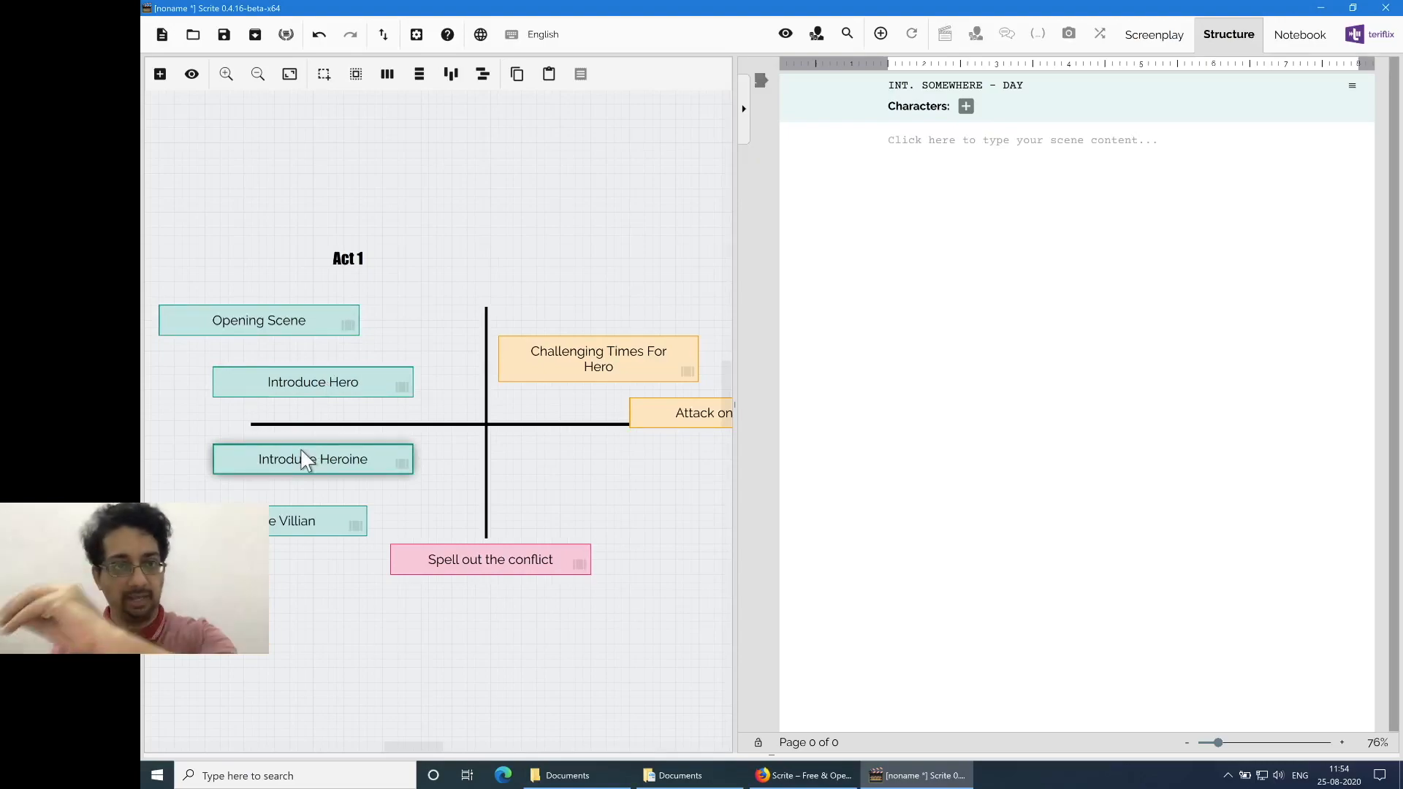
pyautogui.click(288, 522)
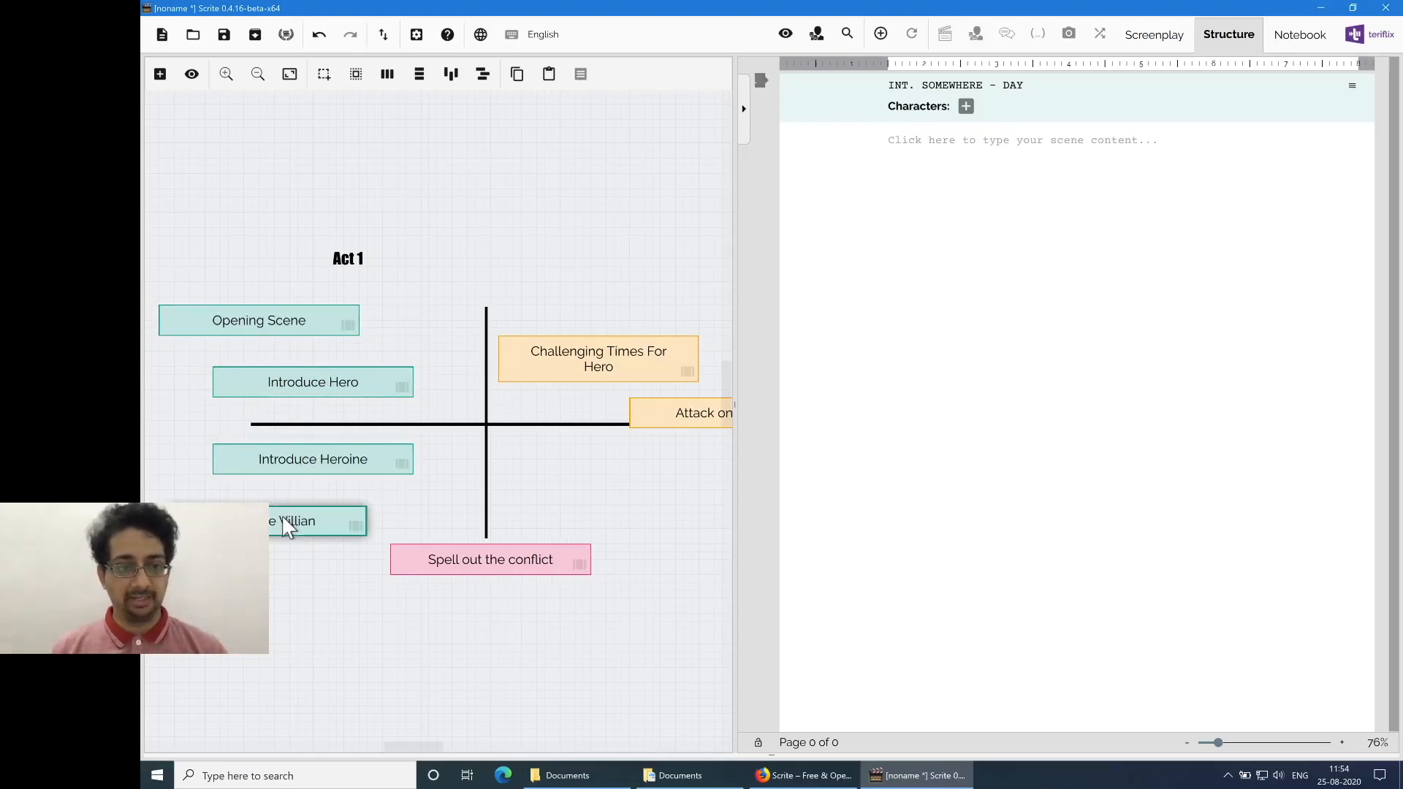
pyautogui.click(433, 566)
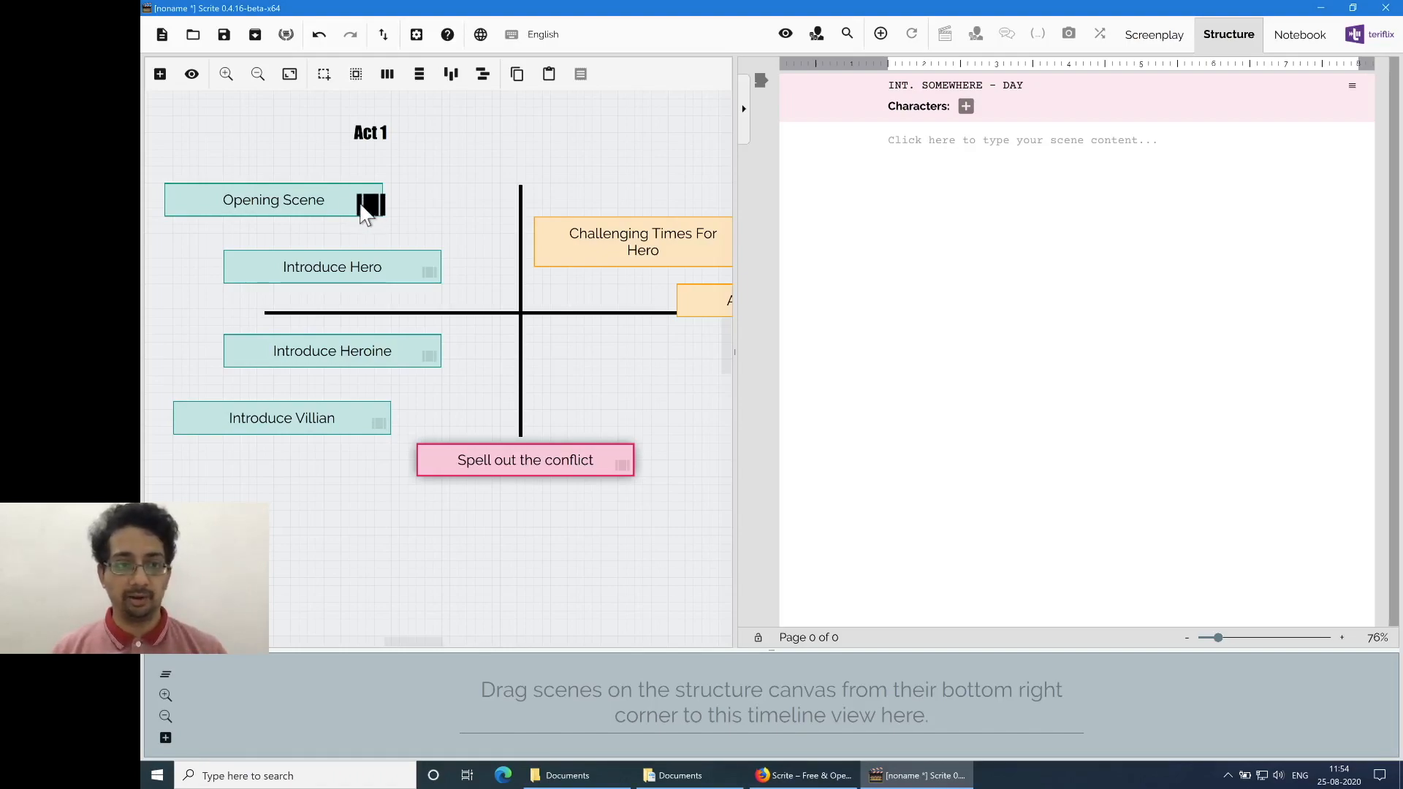
# Step: Add the Opening Scene and Introduce Hero scenes to the timeline, and spread the two scenes apart on the canvas
pyautogui.click(363, 213)
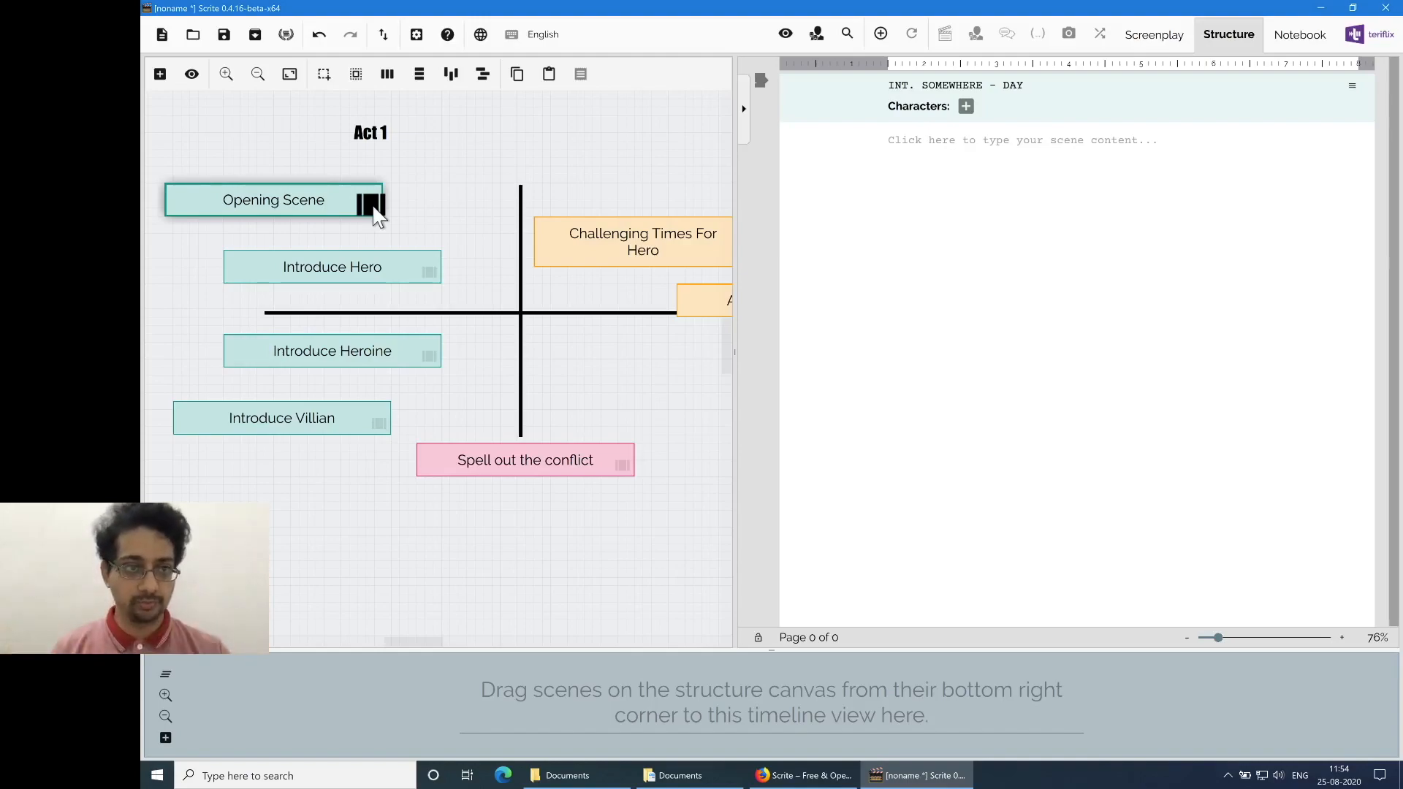
pyautogui.moveTo(373, 207); pyautogui.dragTo(370, 692)
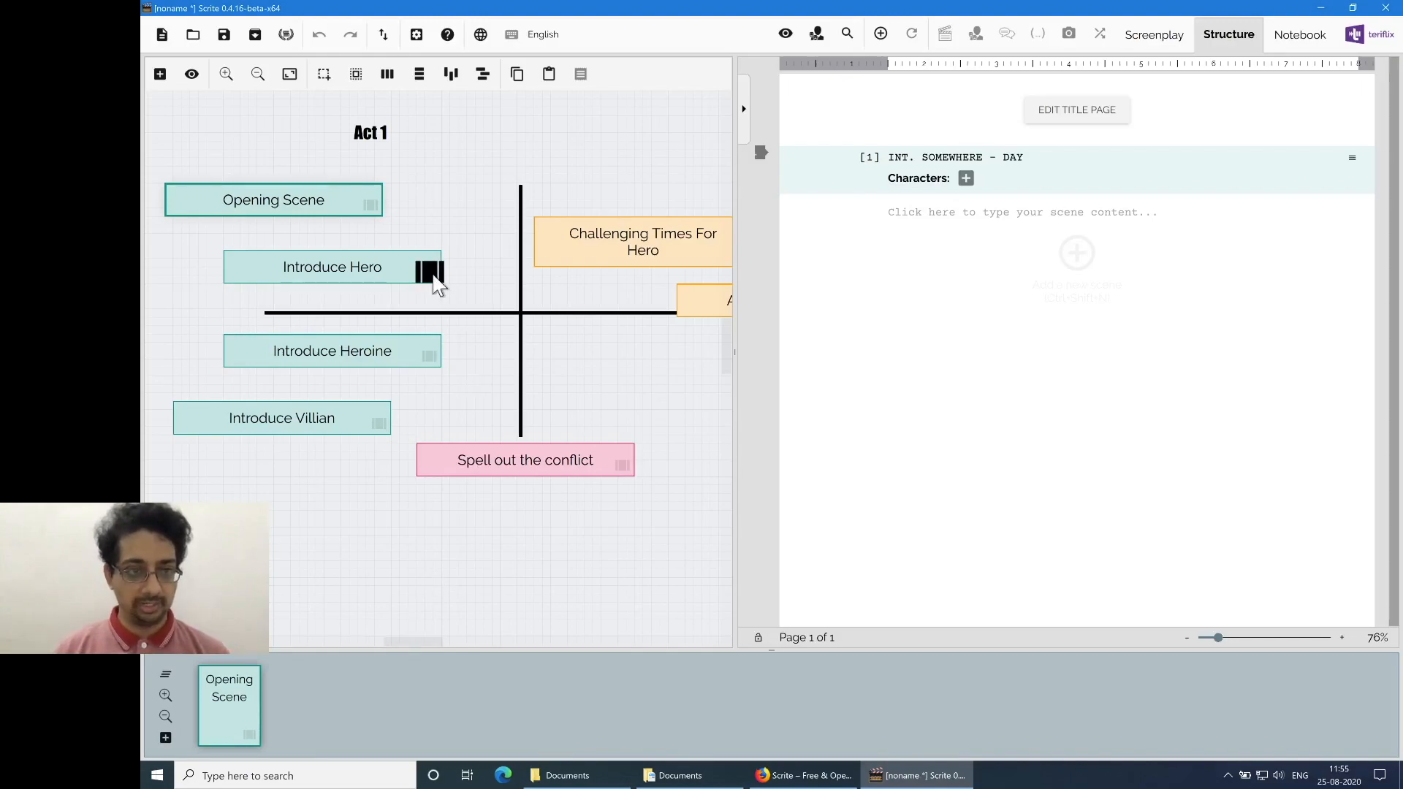
pyautogui.moveTo(436, 281); pyautogui.dragTo(431, 713)
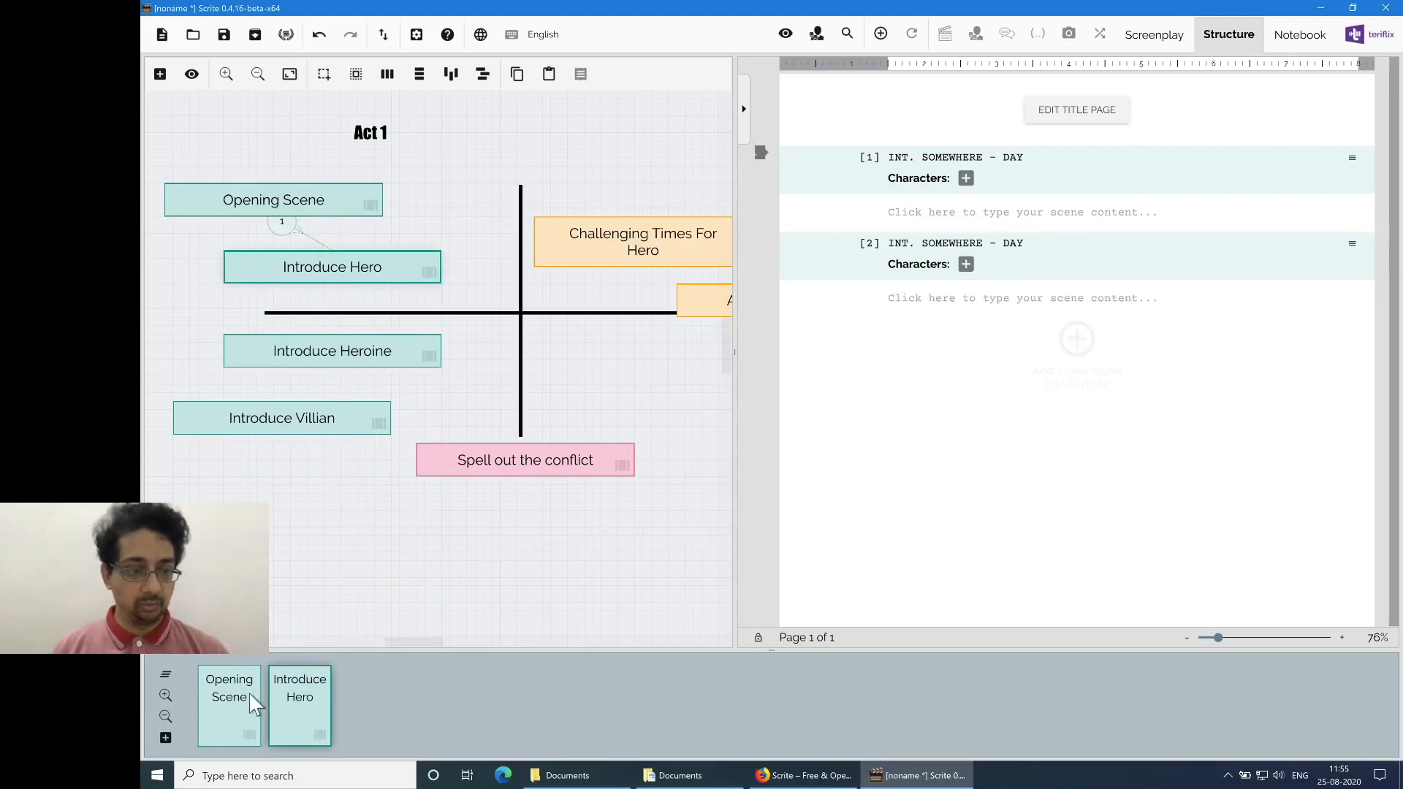
pyautogui.moveTo(320, 217); pyautogui.dragTo(301, 191)
pyautogui.moveTo(286, 267); pyautogui.dragTo(313, 277)
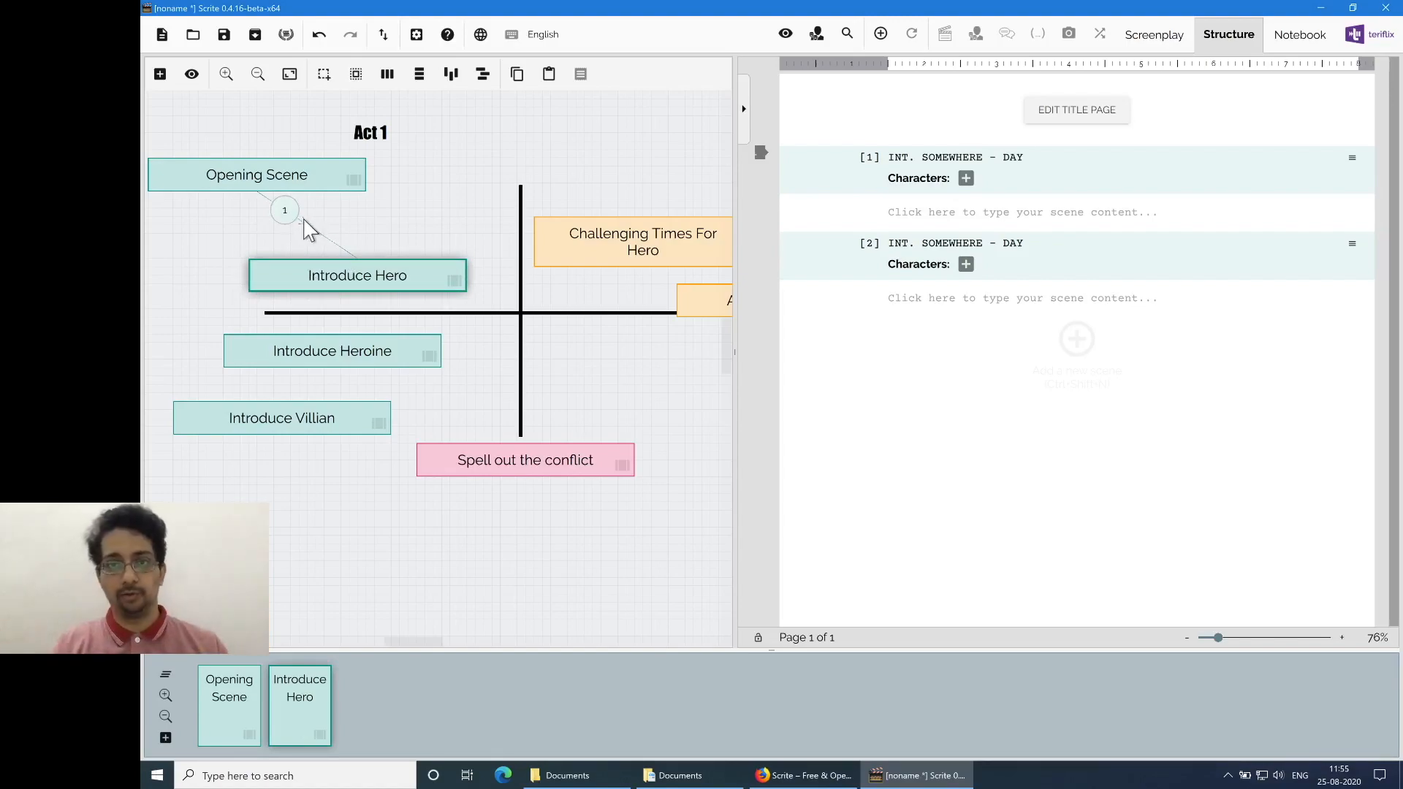
# Step: Add the Introduce Heroine, Introduce Villian and "Spell out the conflict" scenes to the timeline in that order
pyautogui.click(334, 368)
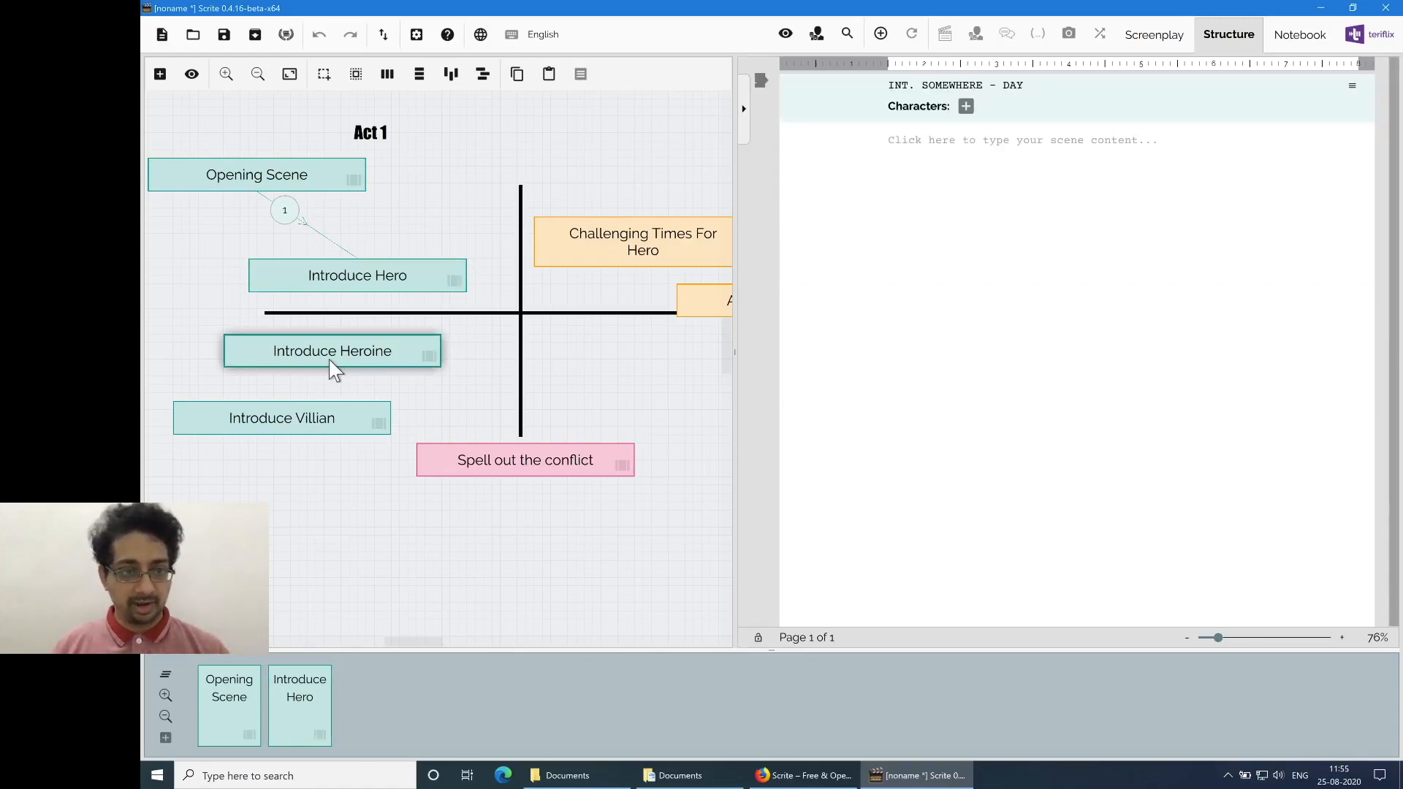
pyautogui.rightClick(334, 368)
pyautogui.click(367, 483)
pyautogui.rightClick(307, 418)
pyautogui.click(341, 532)
pyautogui.rightClick(536, 476)
pyautogui.click(578, 595)
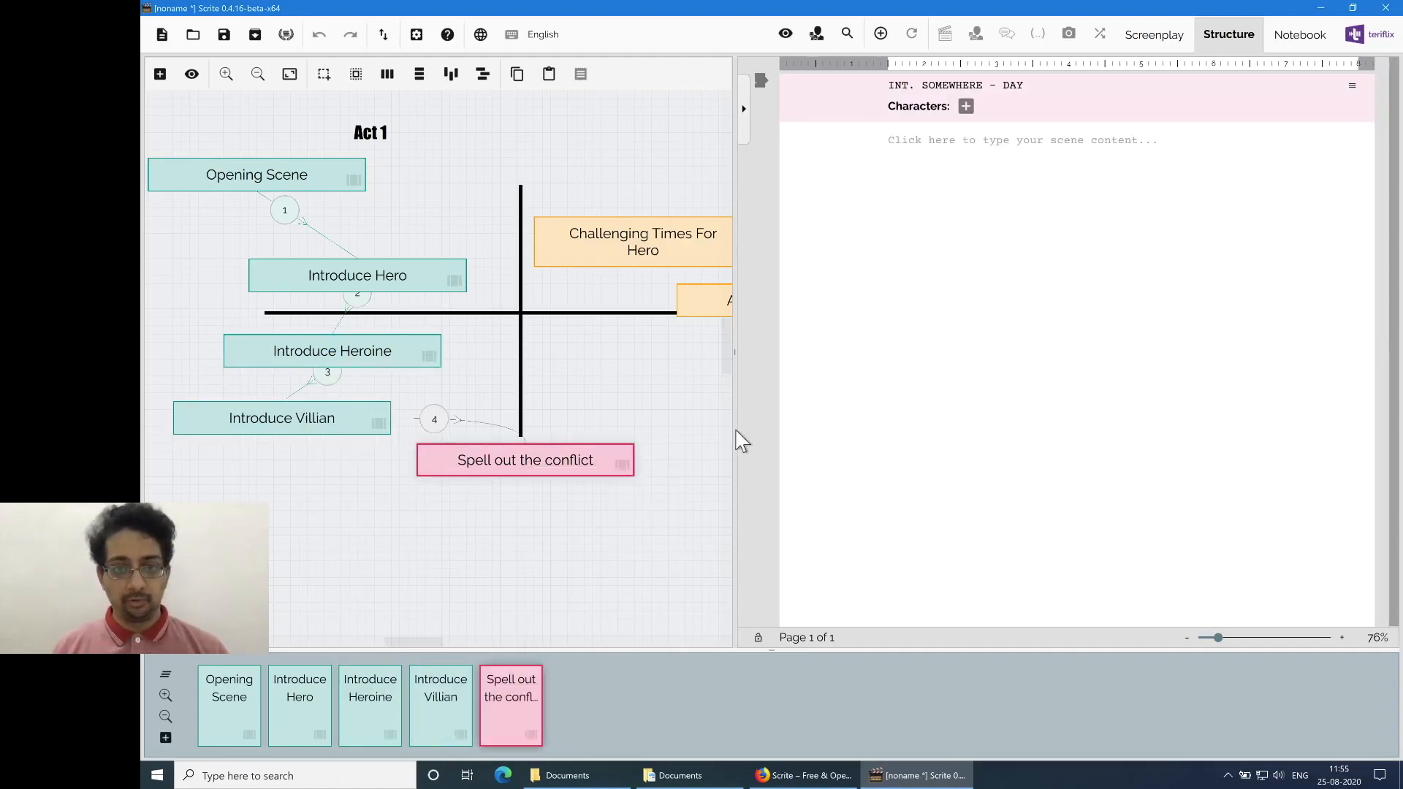
# Step: Select the four orange Act 2 scenes, from Challenging Times For Hero to Hero And Heroine Fight, and add them to the timeline together
pyautogui.moveTo(701, 435); pyautogui.dragTo(267, 432)
pyautogui.click(323, 75)
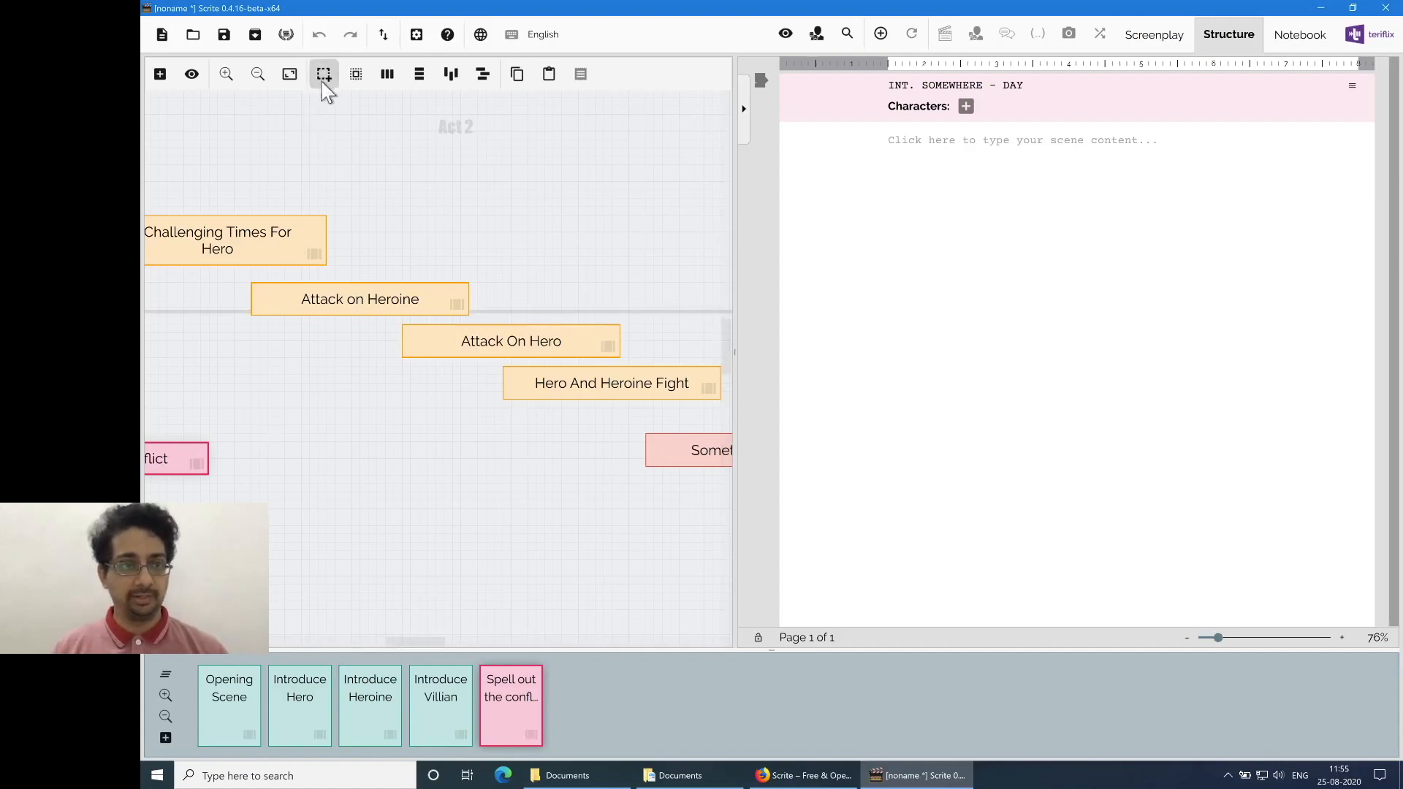
pyautogui.moveTo(200, 202); pyautogui.dragTo(649, 410)
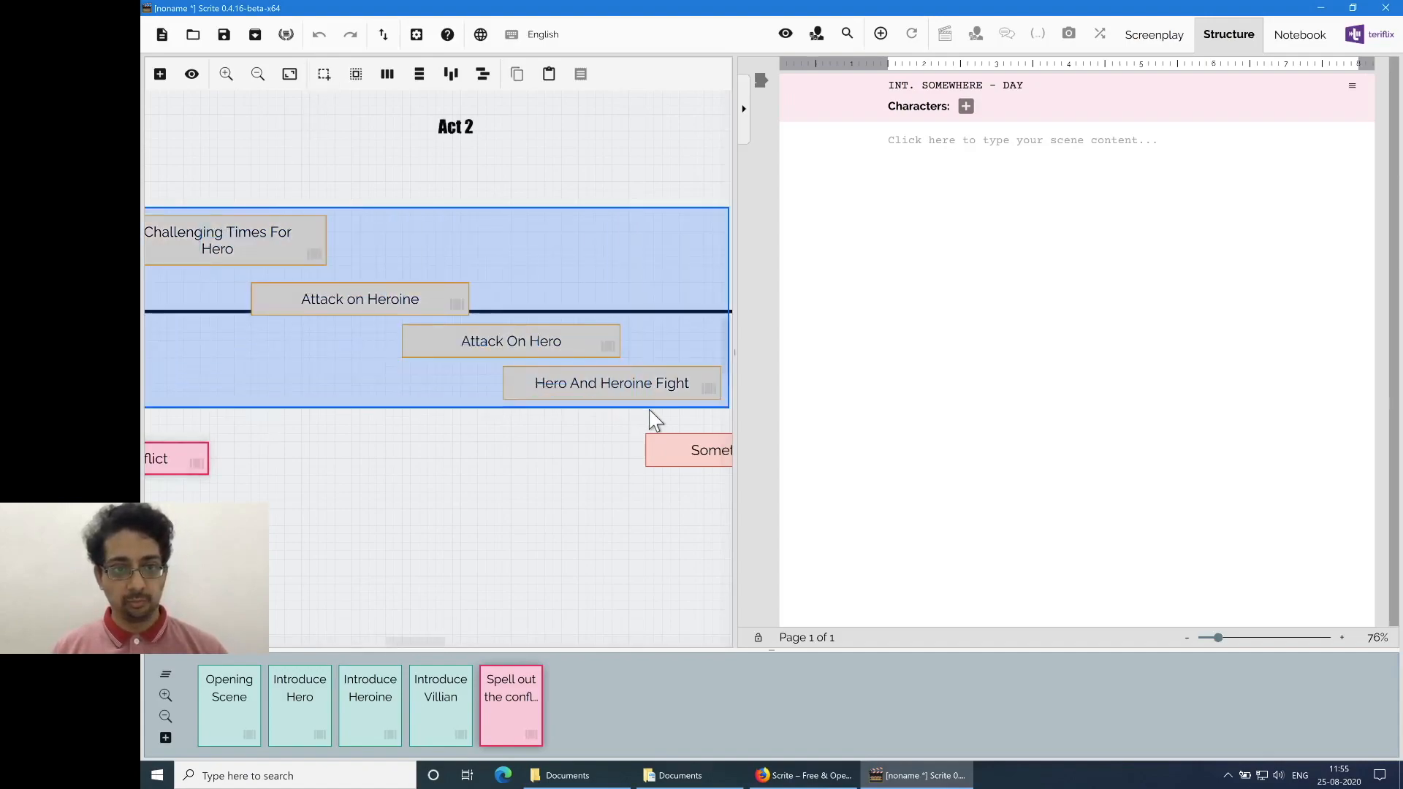
pyautogui.rightClick(389, 300)
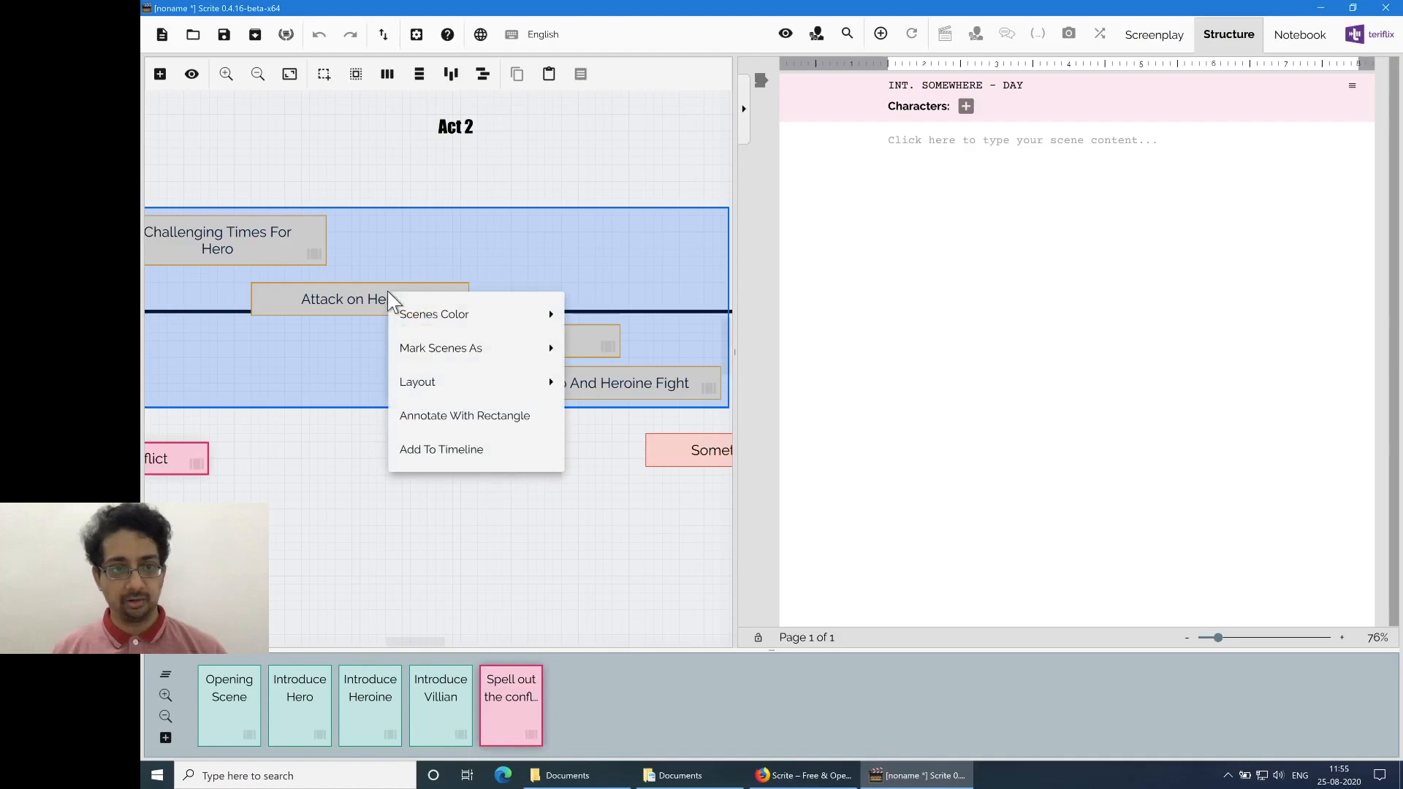
pyautogui.click(453, 447)
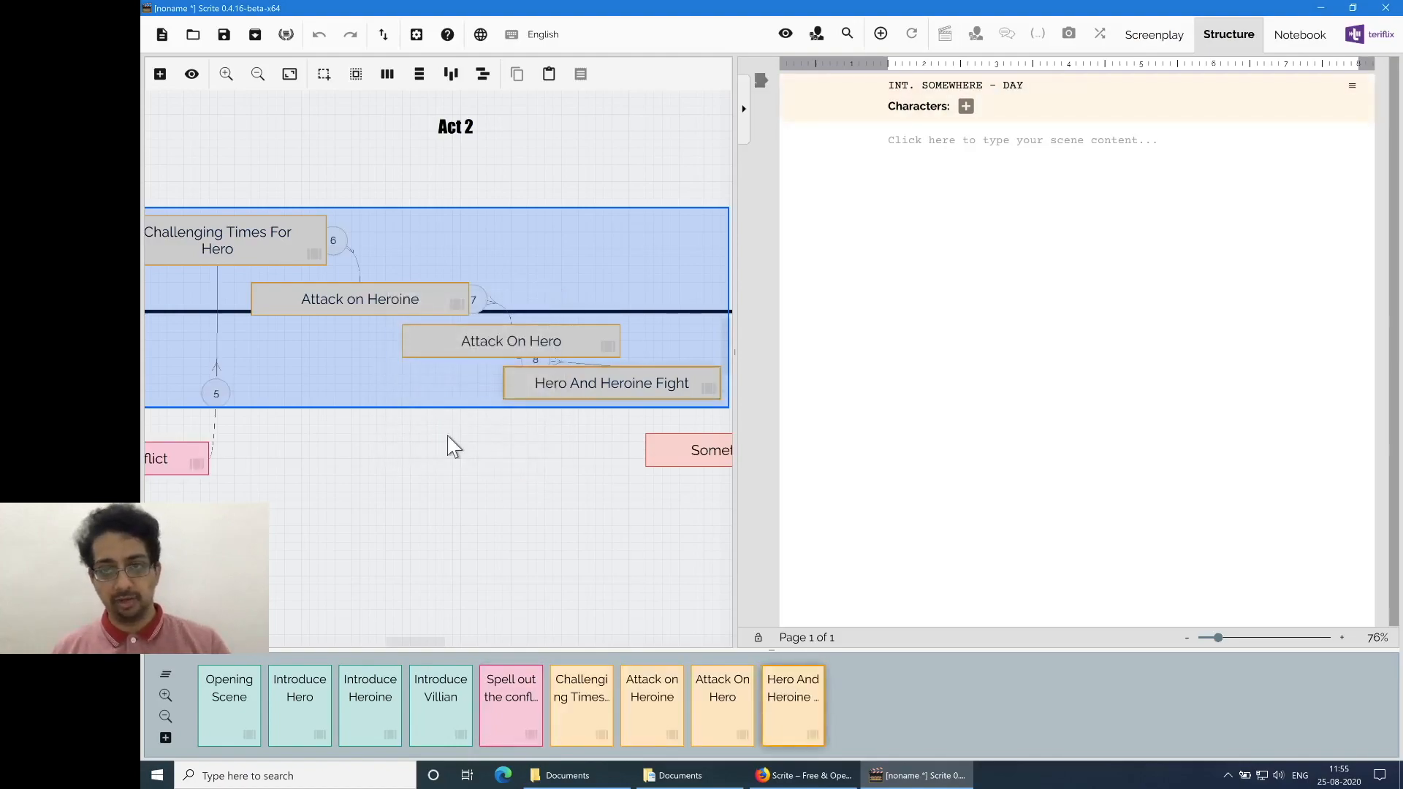
# Step: Add the Something Strange, Resolution Happens and Climax scenes to the timeline in that order
pyautogui.click(542, 567)
pyautogui.click(519, 378)
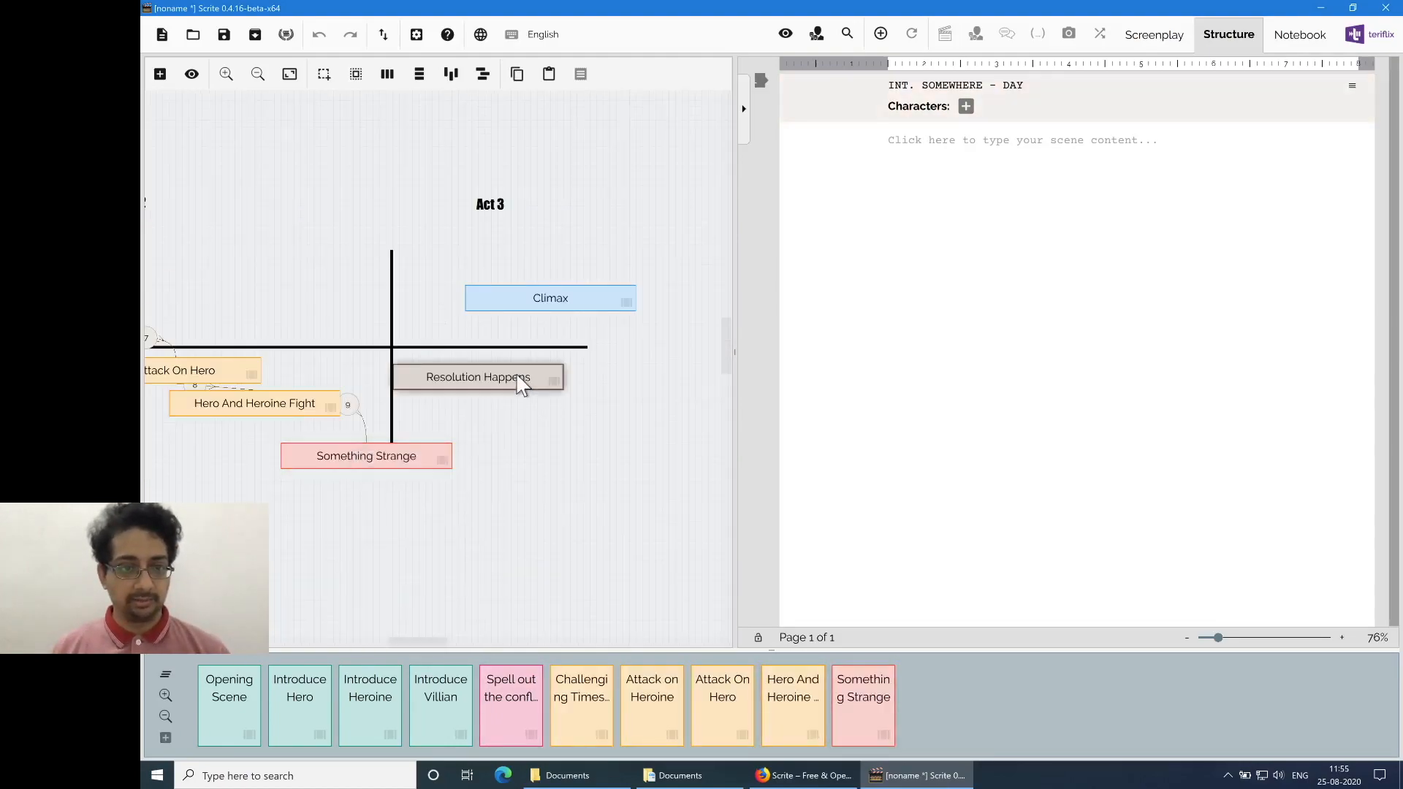
pyautogui.rightClick(520, 379)
pyautogui.click(541, 541)
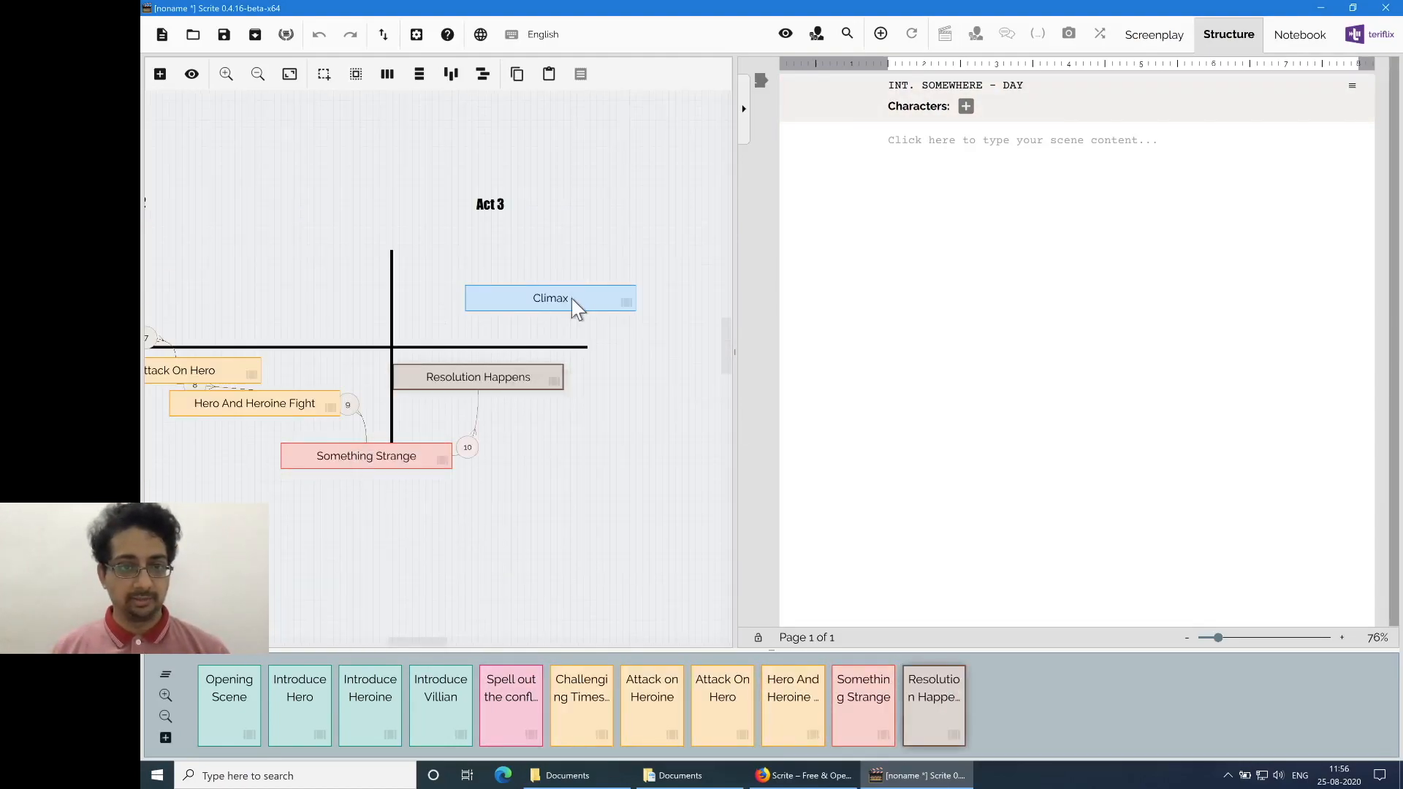
pyautogui.rightClick(576, 307)
pyautogui.click(616, 431)
# Step: Create a new scene named "Song Scene" in Act 2, above the Attack on Heroine and Attack On Hero scenes
pyautogui.moveTo(373, 538); pyautogui.dragTo(670, 538)
pyautogui.moveTo(343, 536); pyautogui.dragTo(677, 529)
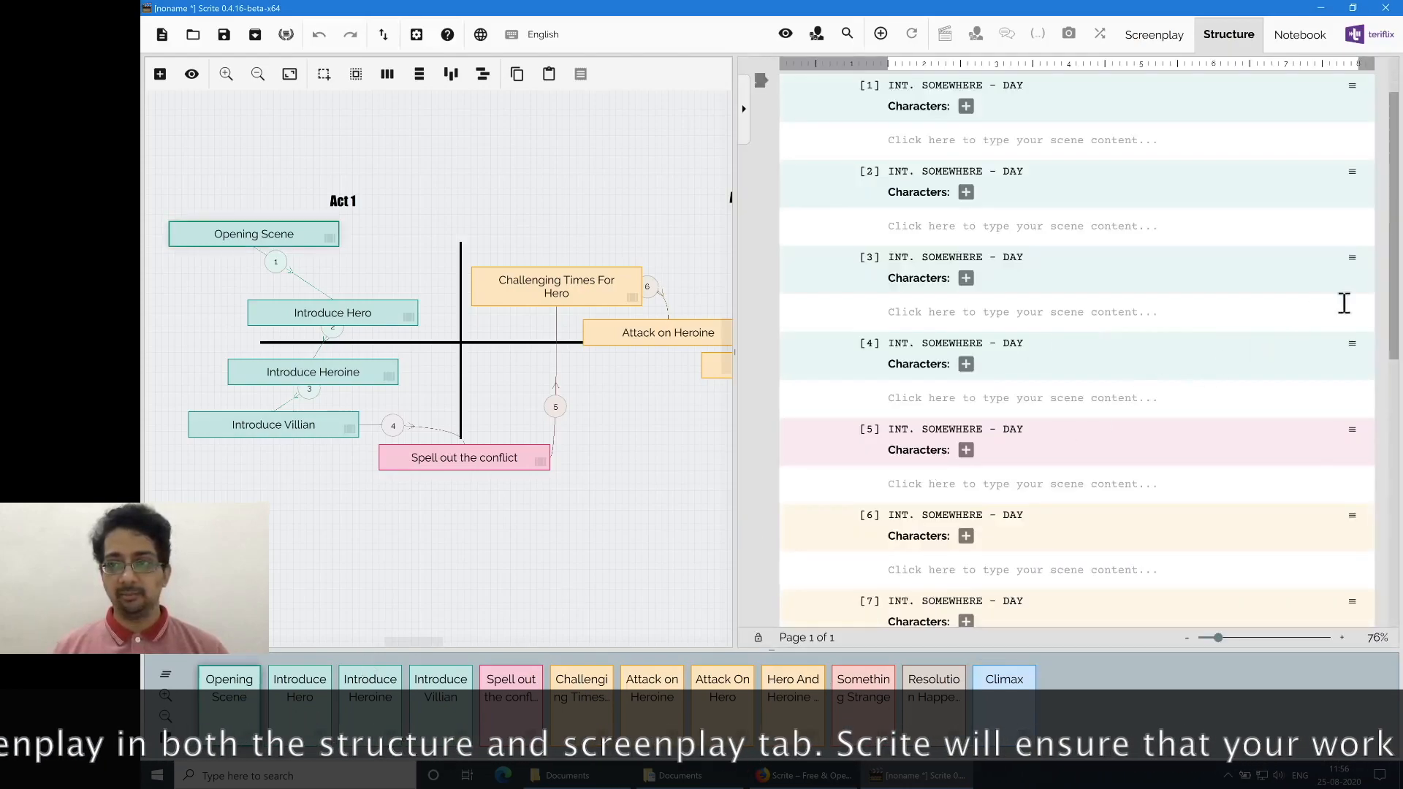
pyautogui.moveTo(1397, 300); pyautogui.dragTo(1396, 471)
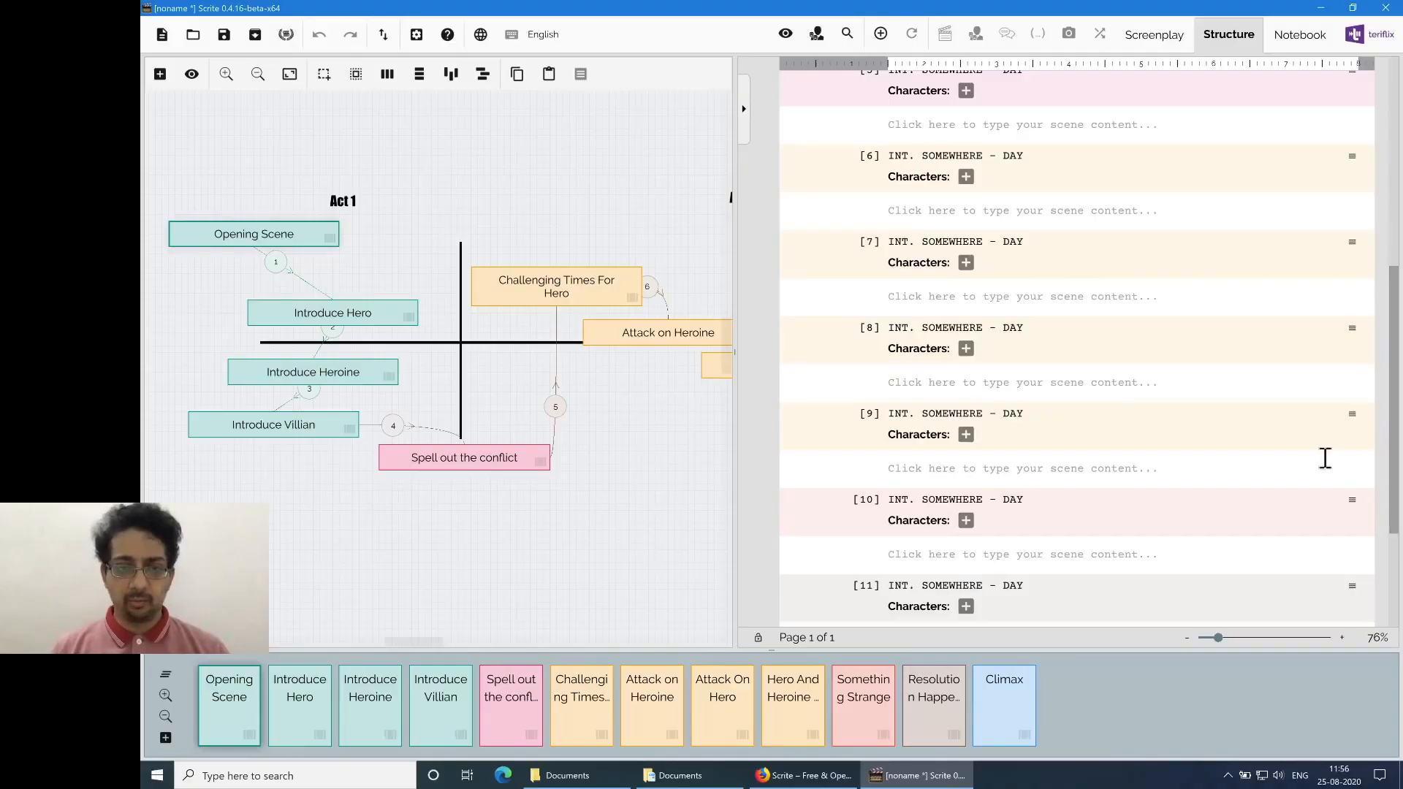
pyautogui.moveTo(687, 539); pyautogui.dragTo(393, 521)
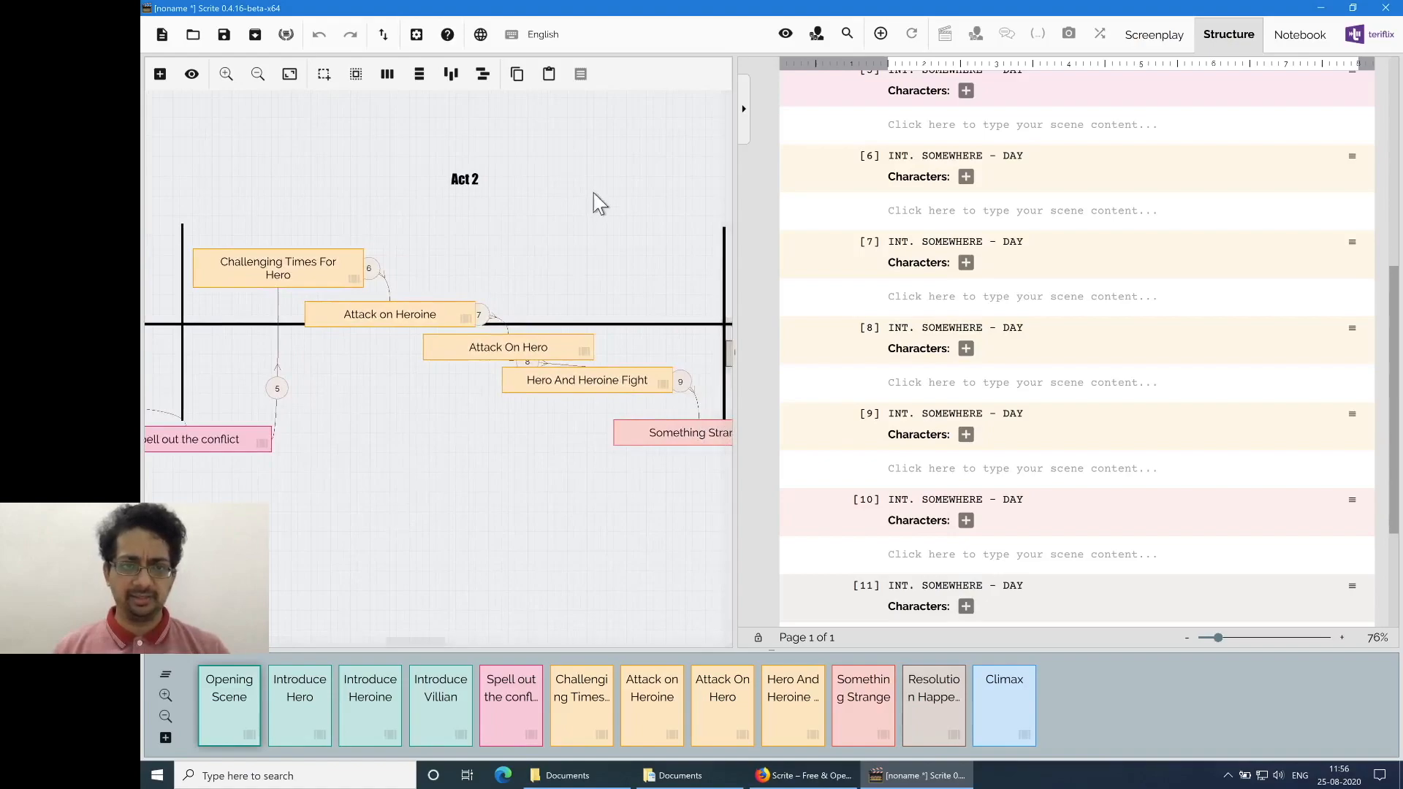
pyautogui.rightClick(462, 255)
pyautogui.click(493, 281)
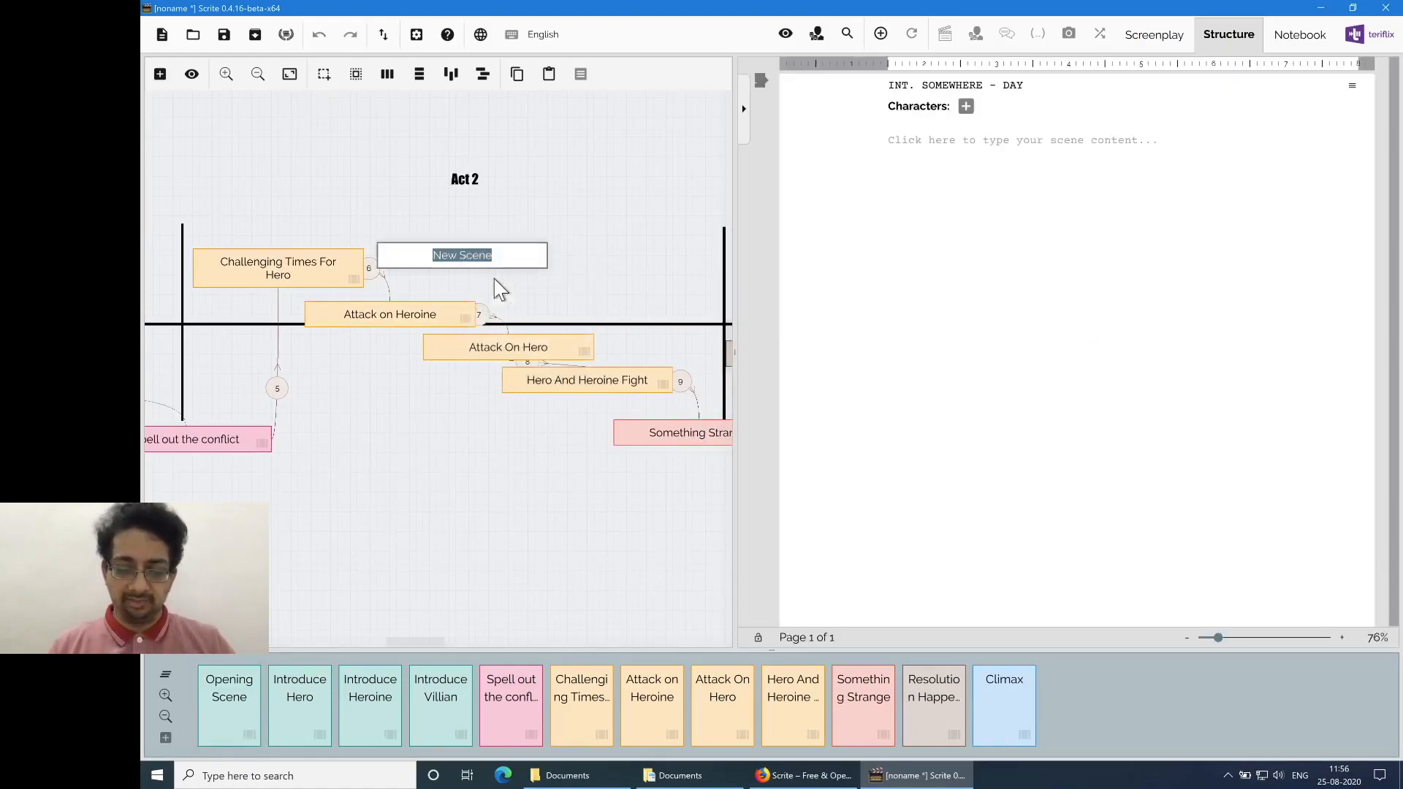
pyautogui.write('Song Scene')
pyautogui.press('Return')
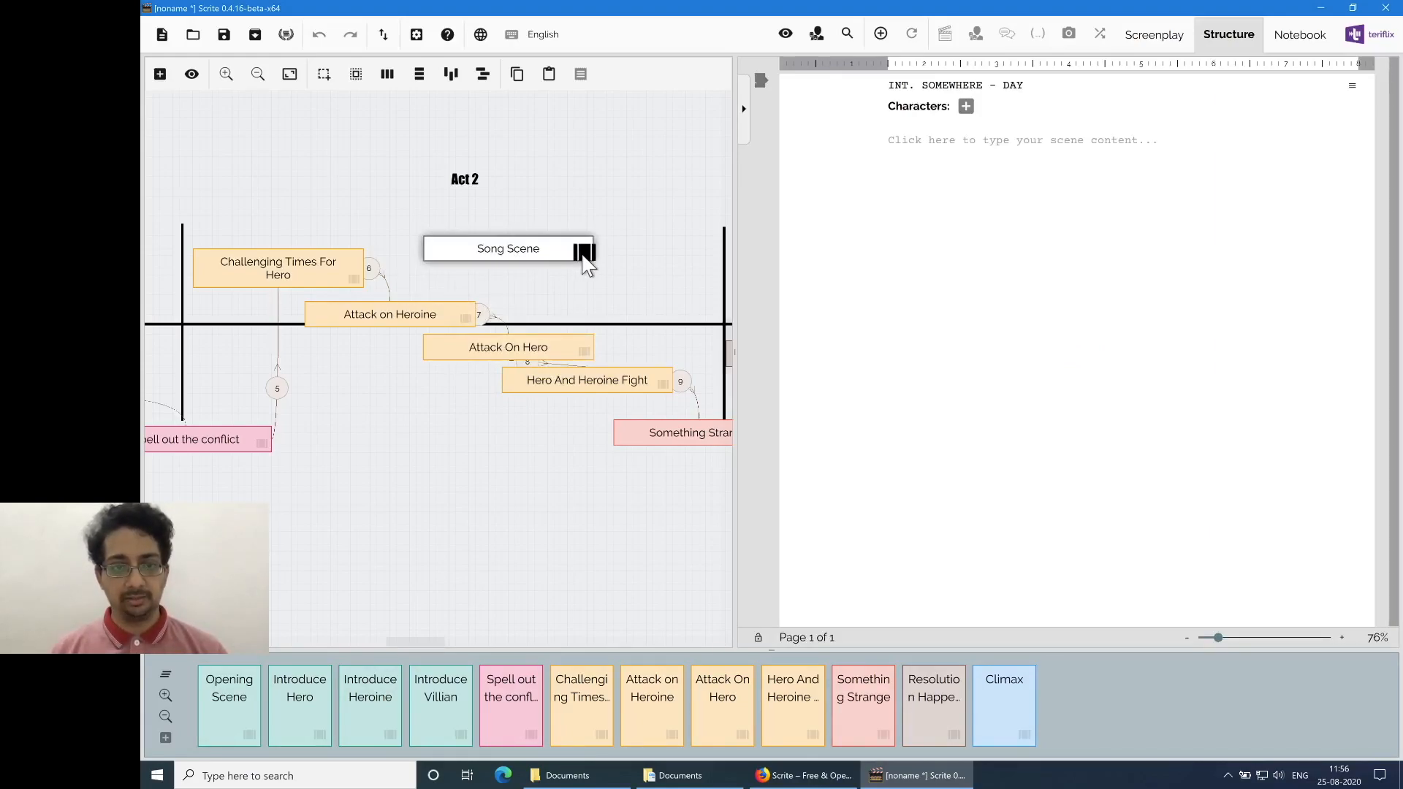
# Step: Place the Song Scene between Attack on Heroine and Attack On Hero on the timeline, and move Attack On Hero clear of it on the canvas
pyautogui.moveTo(584, 257); pyautogui.dragTo(691, 715)
pyautogui.moveTo(1088, 730); pyautogui.dragTo(713, 733)
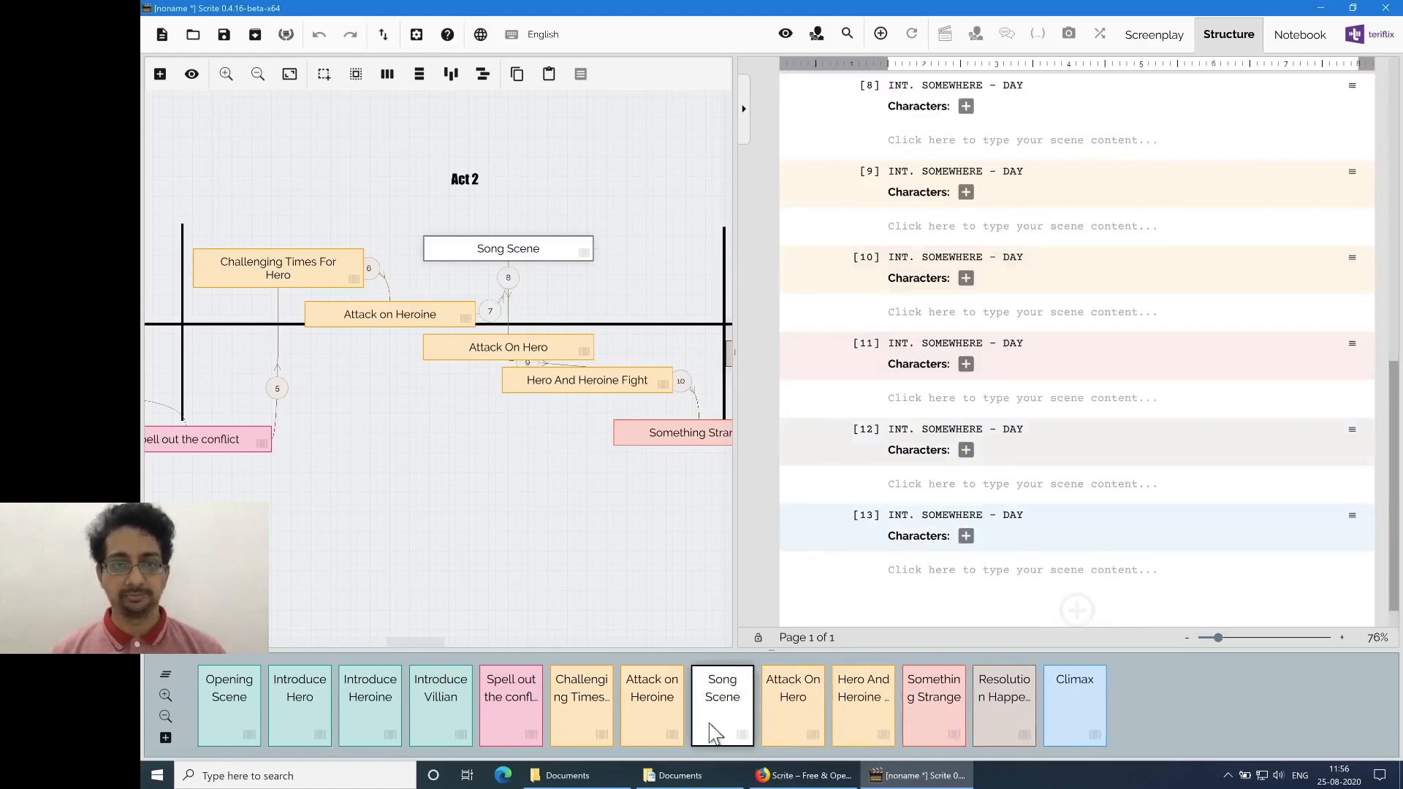
pyautogui.moveTo(508, 354); pyautogui.dragTo(633, 300)
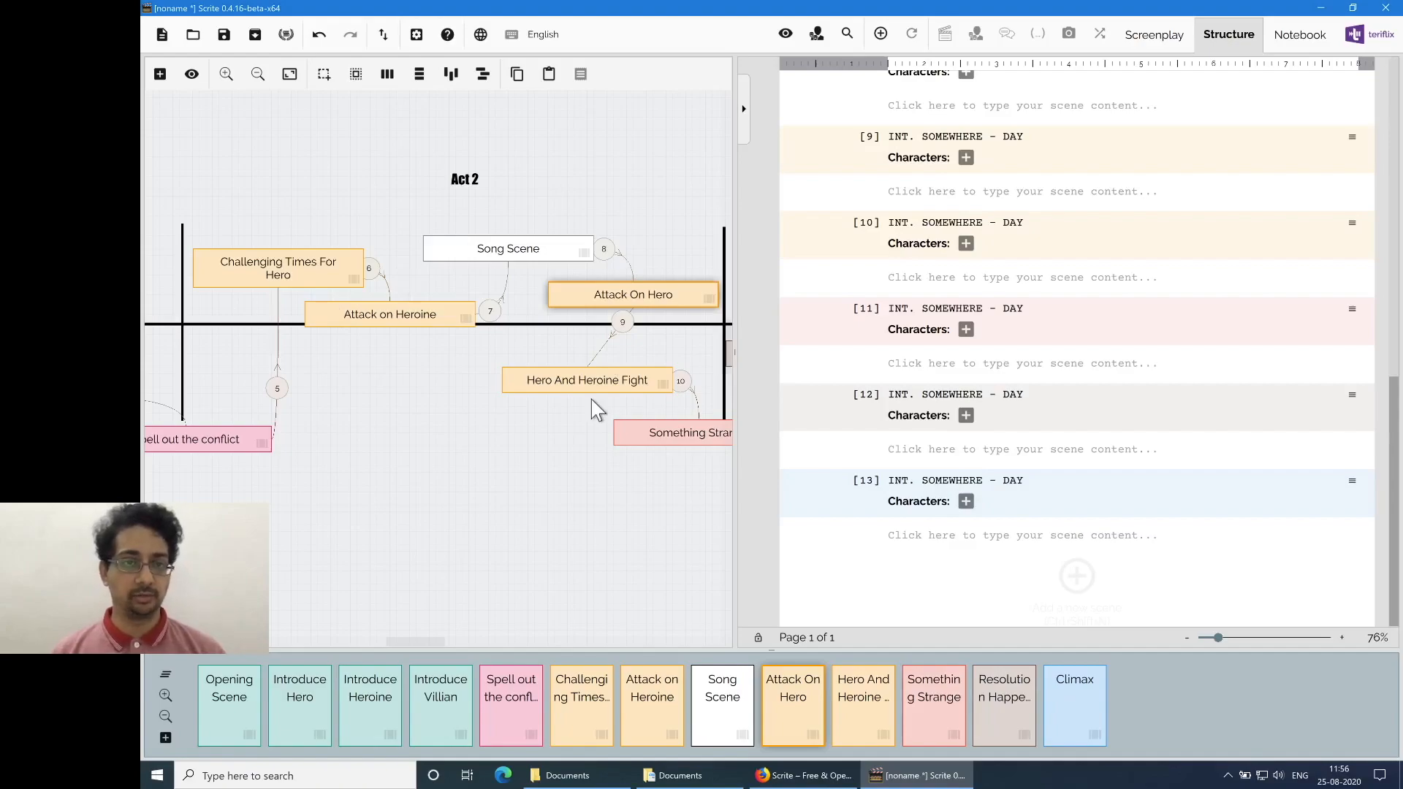
# Step: Color the Song Scene orange like the other Act 2 scenes
pyautogui.click(486, 256)
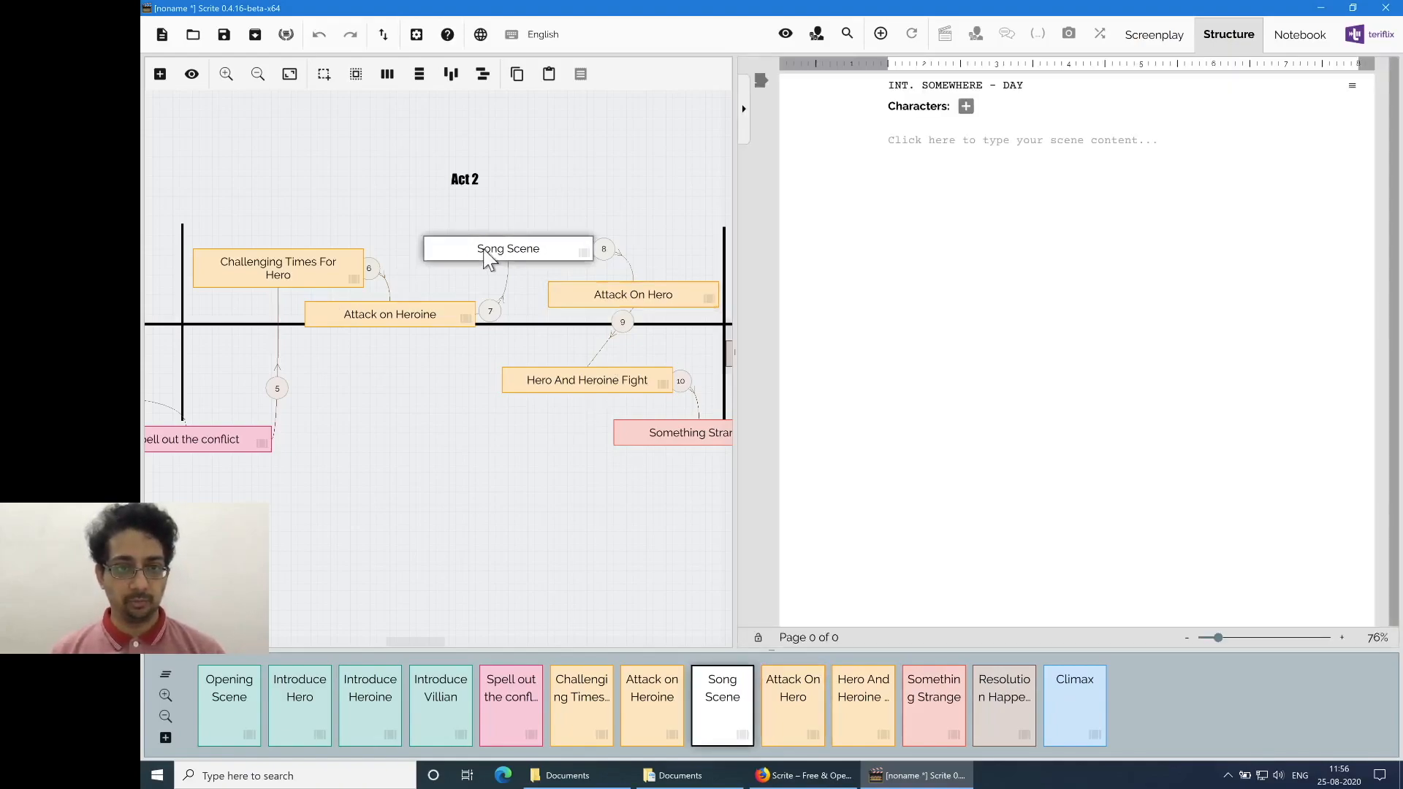
pyautogui.rightClick(484, 252)
pyautogui.moveTo(522, 310)
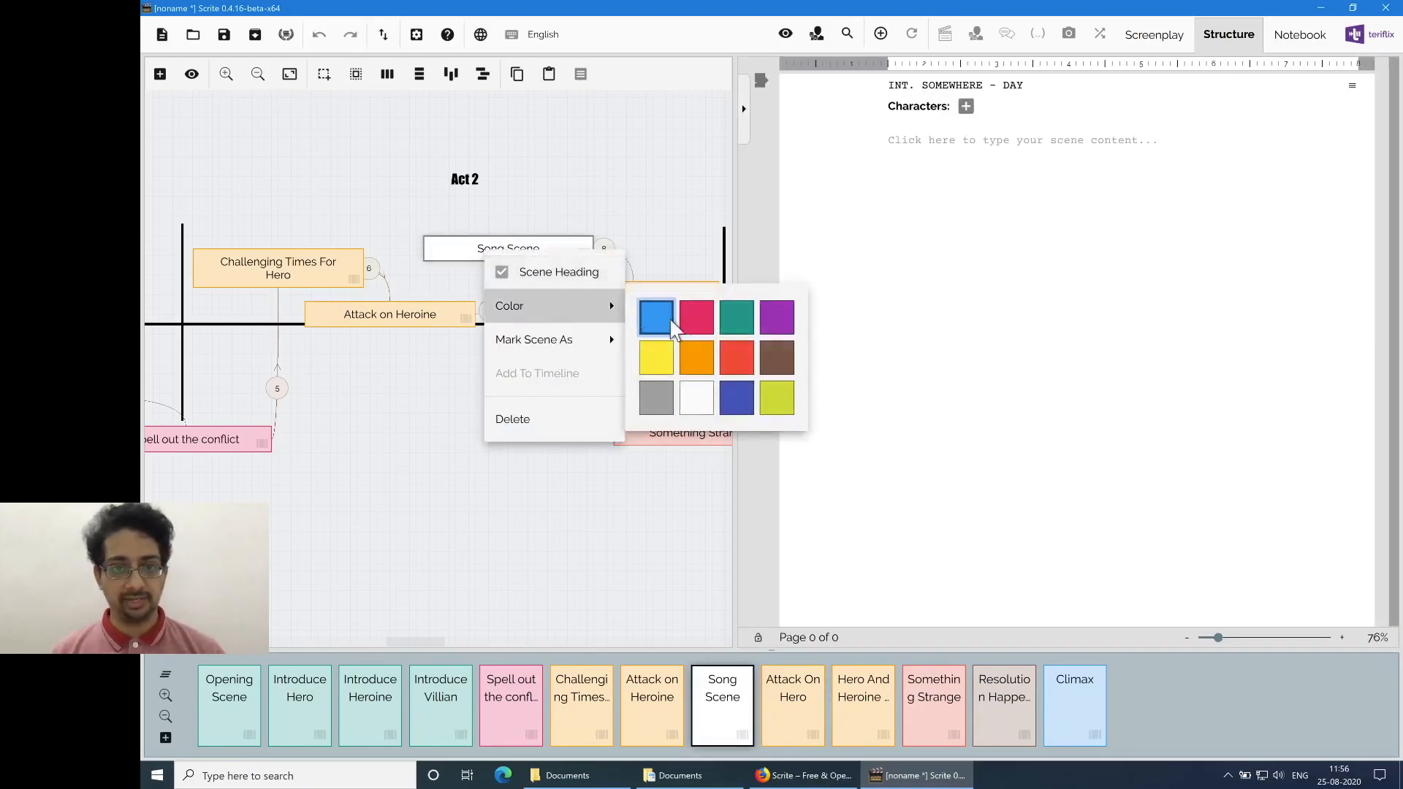
pyautogui.click(695, 354)
# Step: Mark the Song Scene as a song and view it within the full screenplay
pyautogui.rightClick(519, 249)
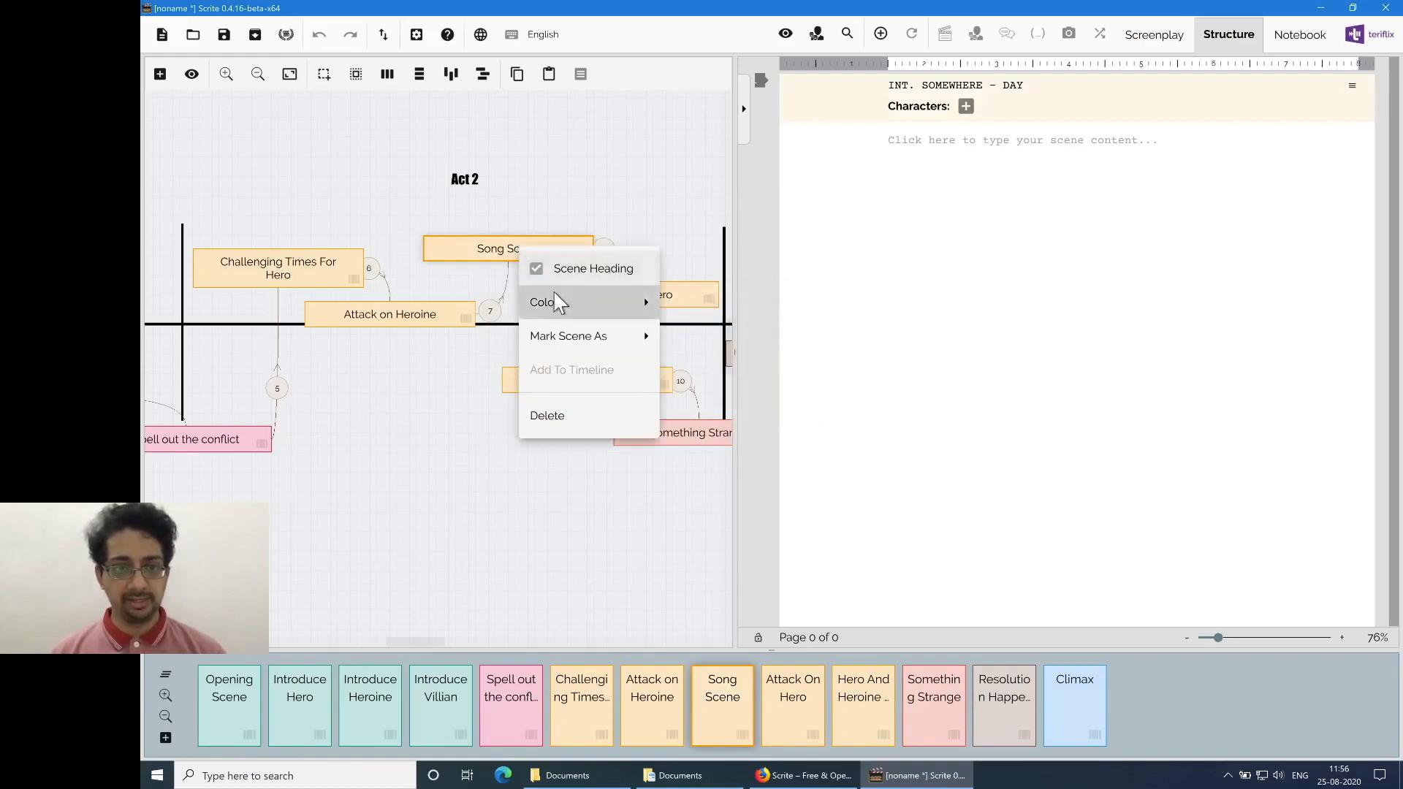
pyautogui.moveTo(563, 331)
pyautogui.click(704, 379)
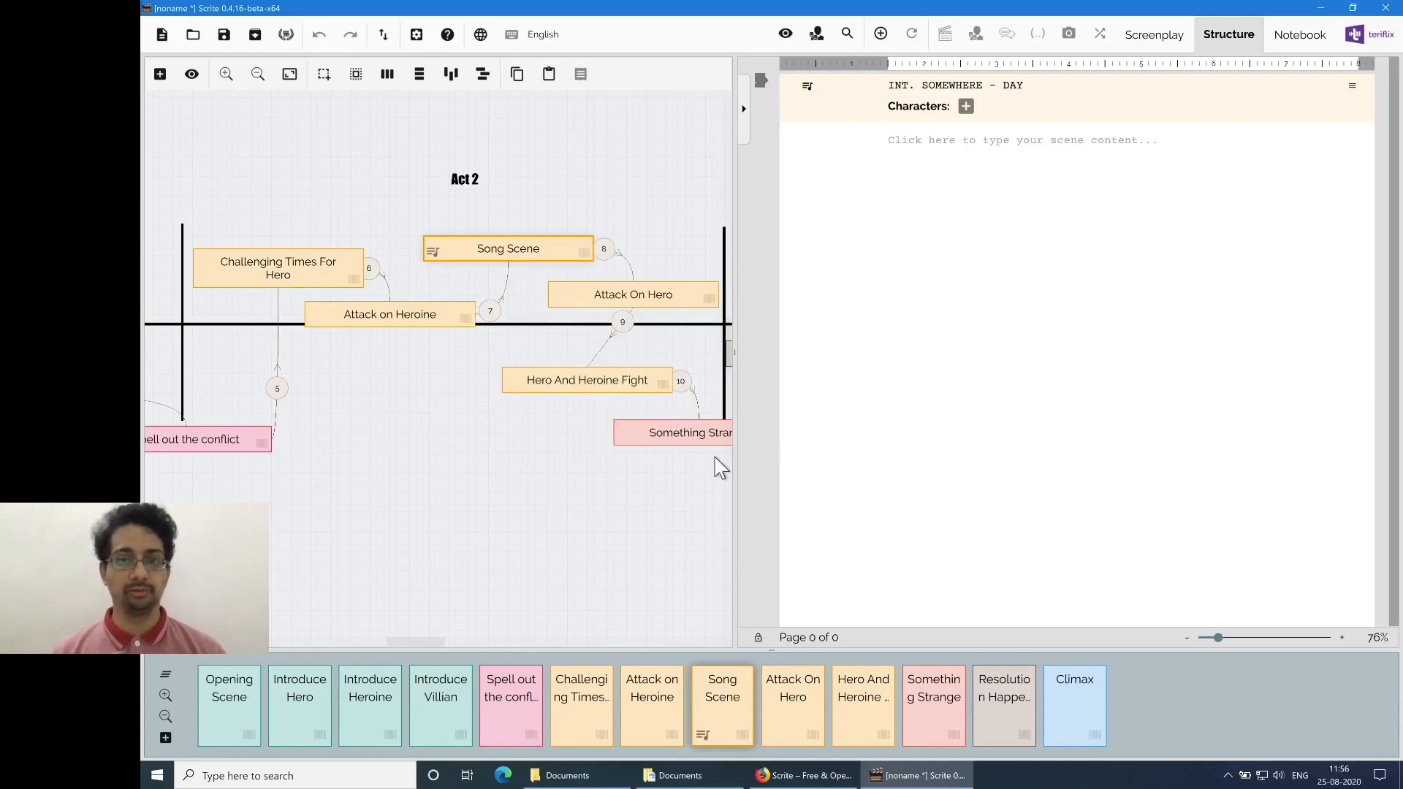
pyautogui.click(721, 726)
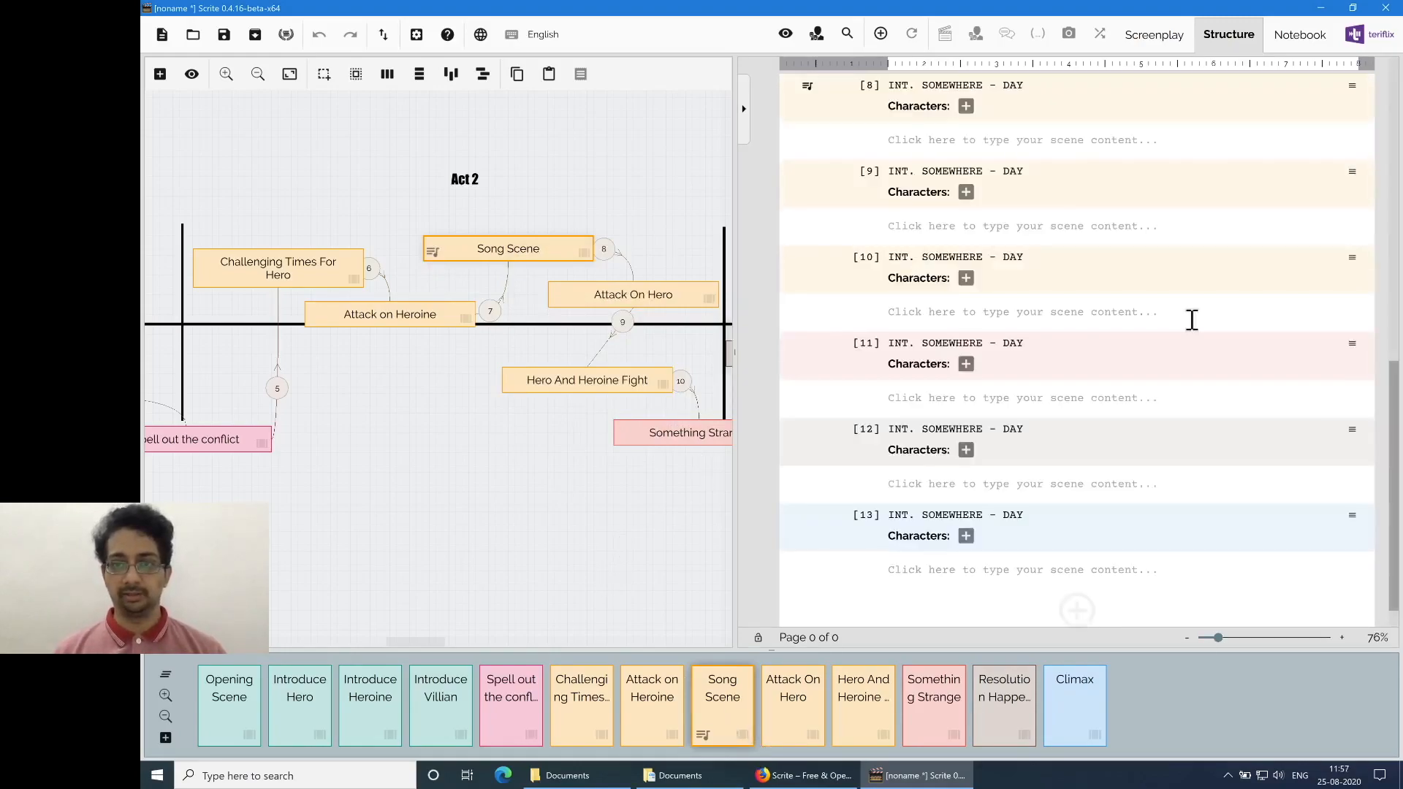
pyautogui.moveTo(1394, 432); pyautogui.dragTo(1396, 271)
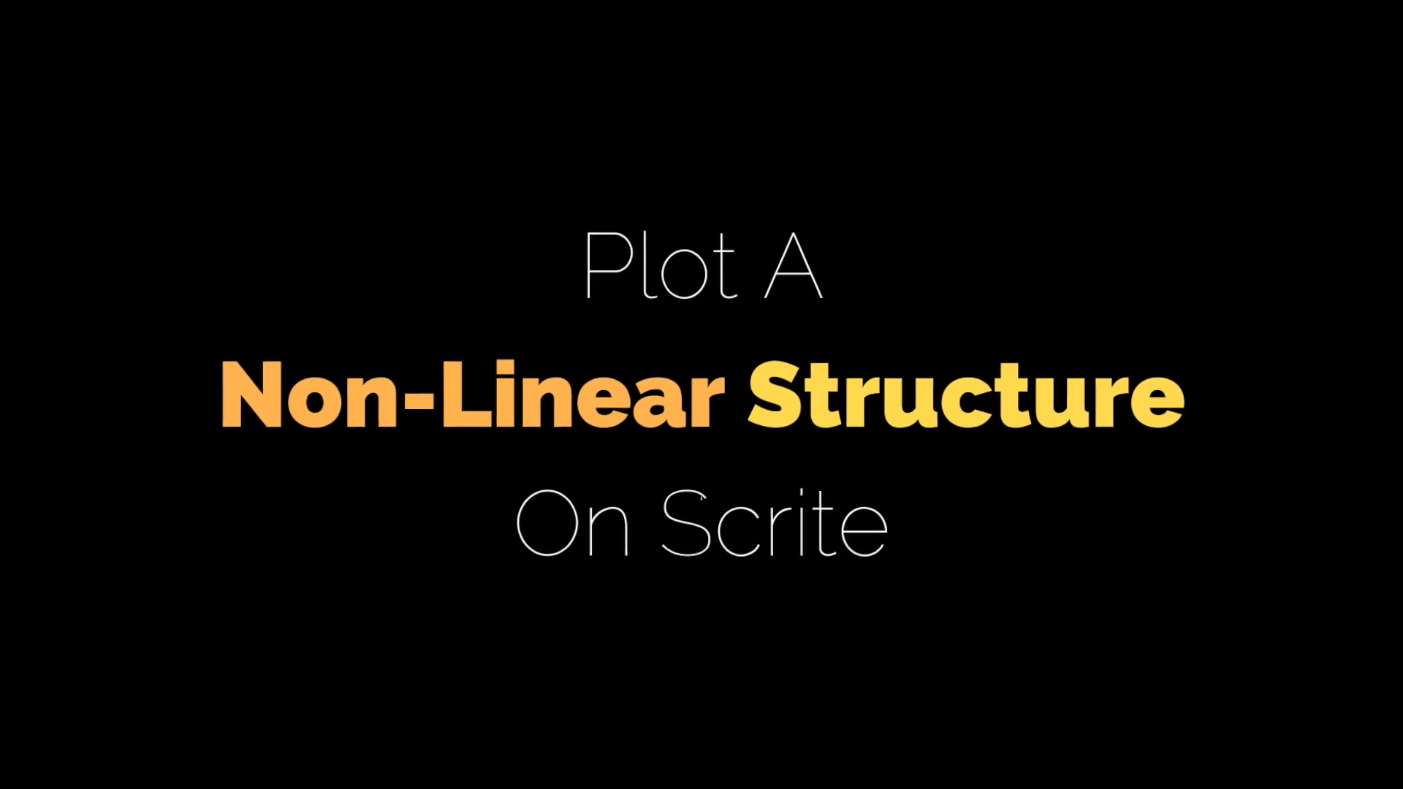
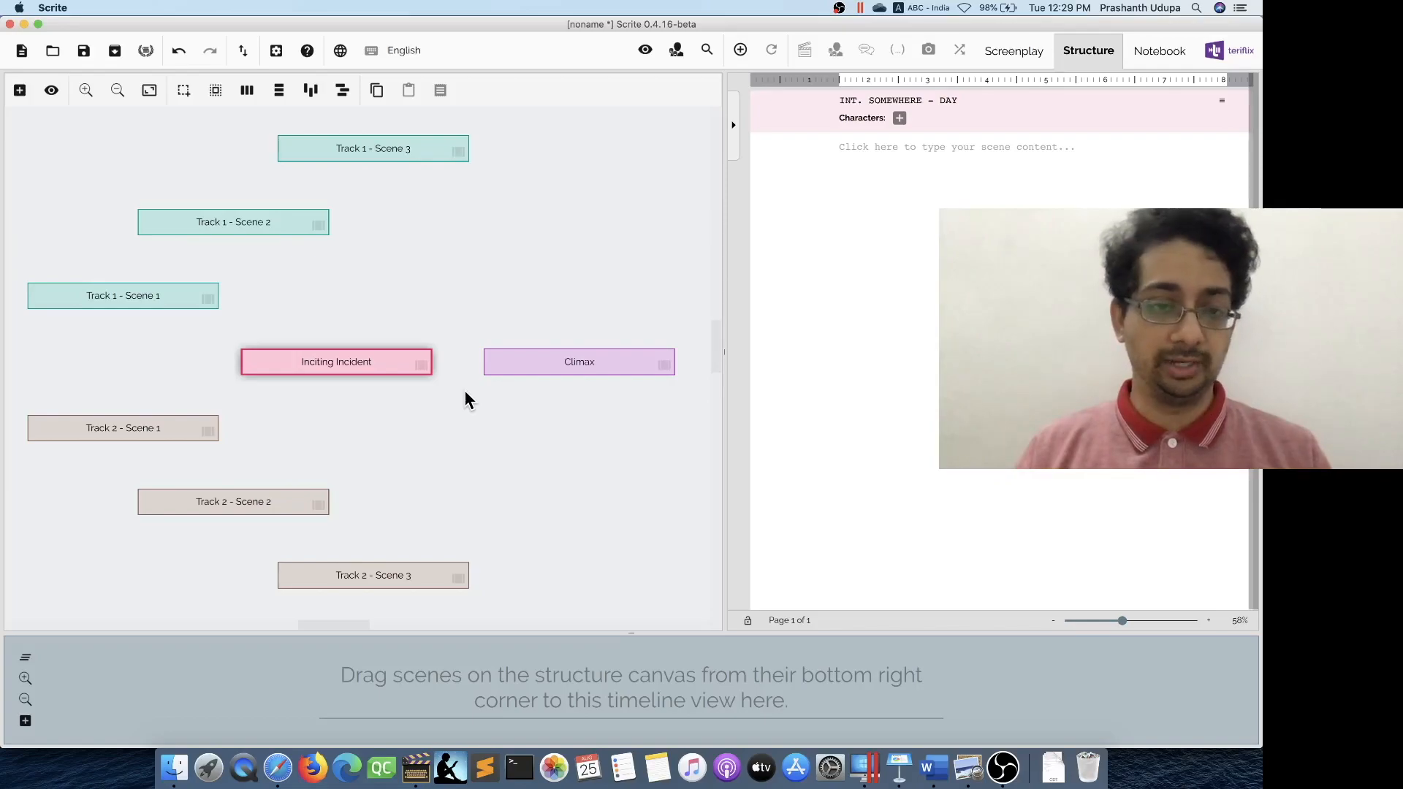
# Step: Add the Inciting Incident scene to the timeline, followed by Track 1 scenes 1 to 3 as a group
pyautogui.rightClick(366, 374)
pyautogui.click(401, 494)
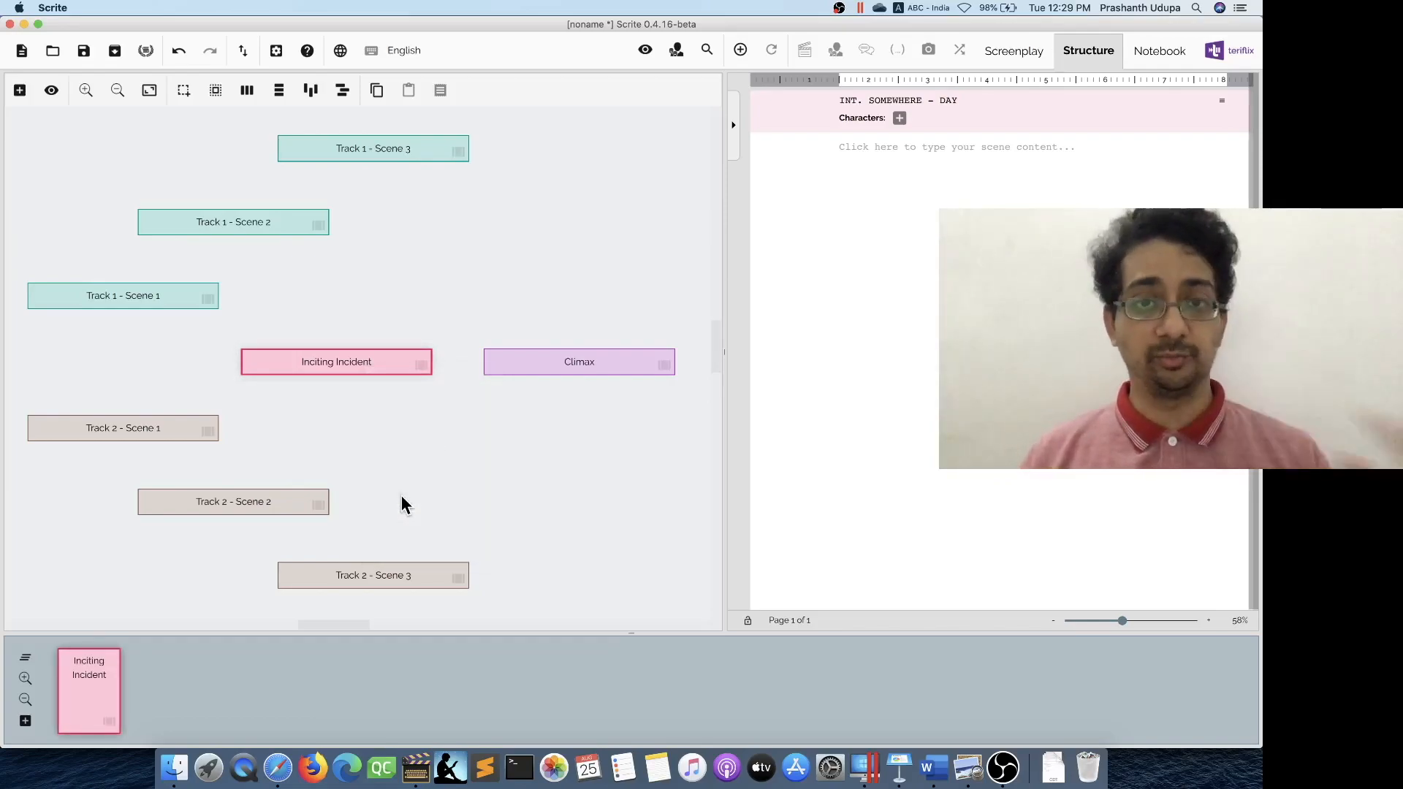
pyautogui.click(183, 90)
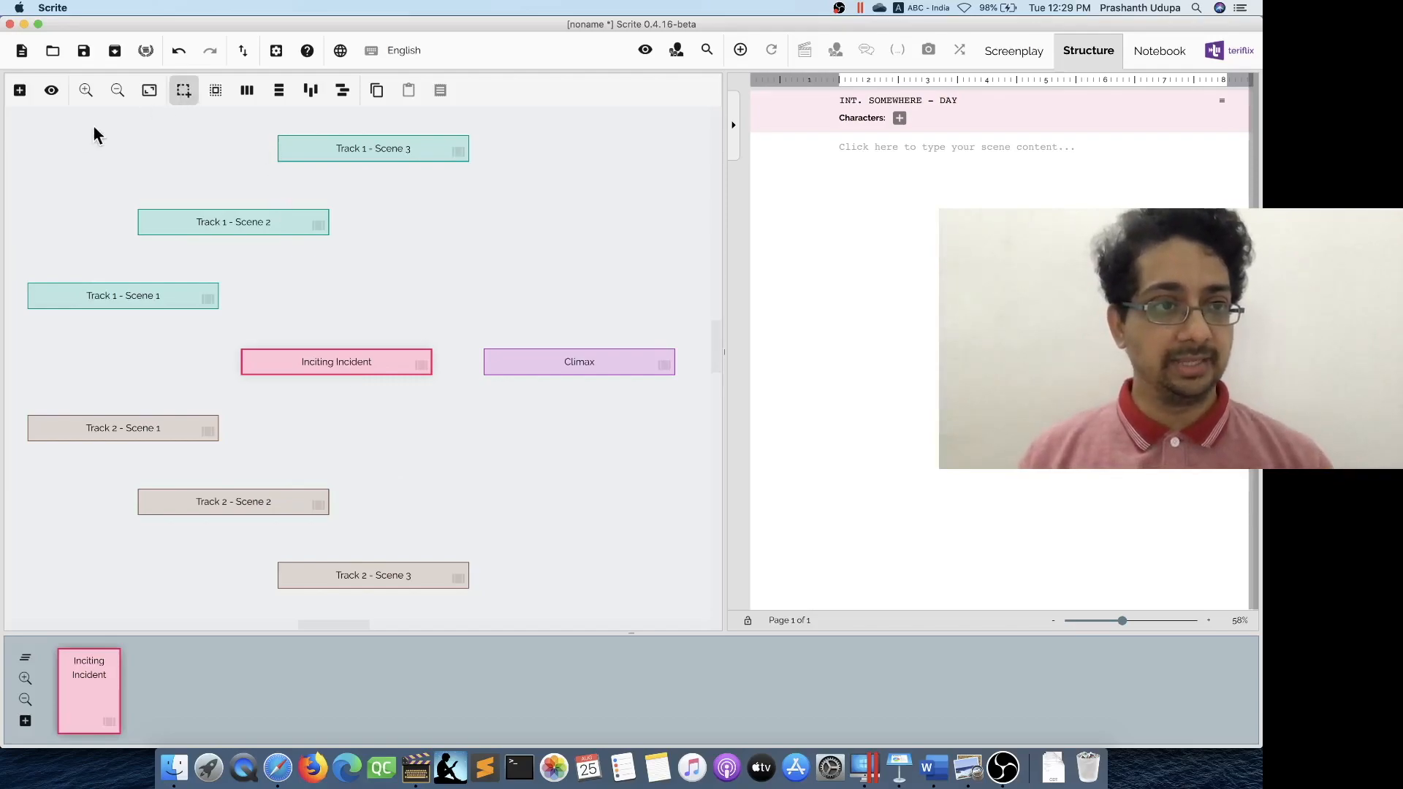
pyautogui.moveTo(23, 115); pyautogui.dragTo(520, 307)
pyautogui.rightClick(432, 266)
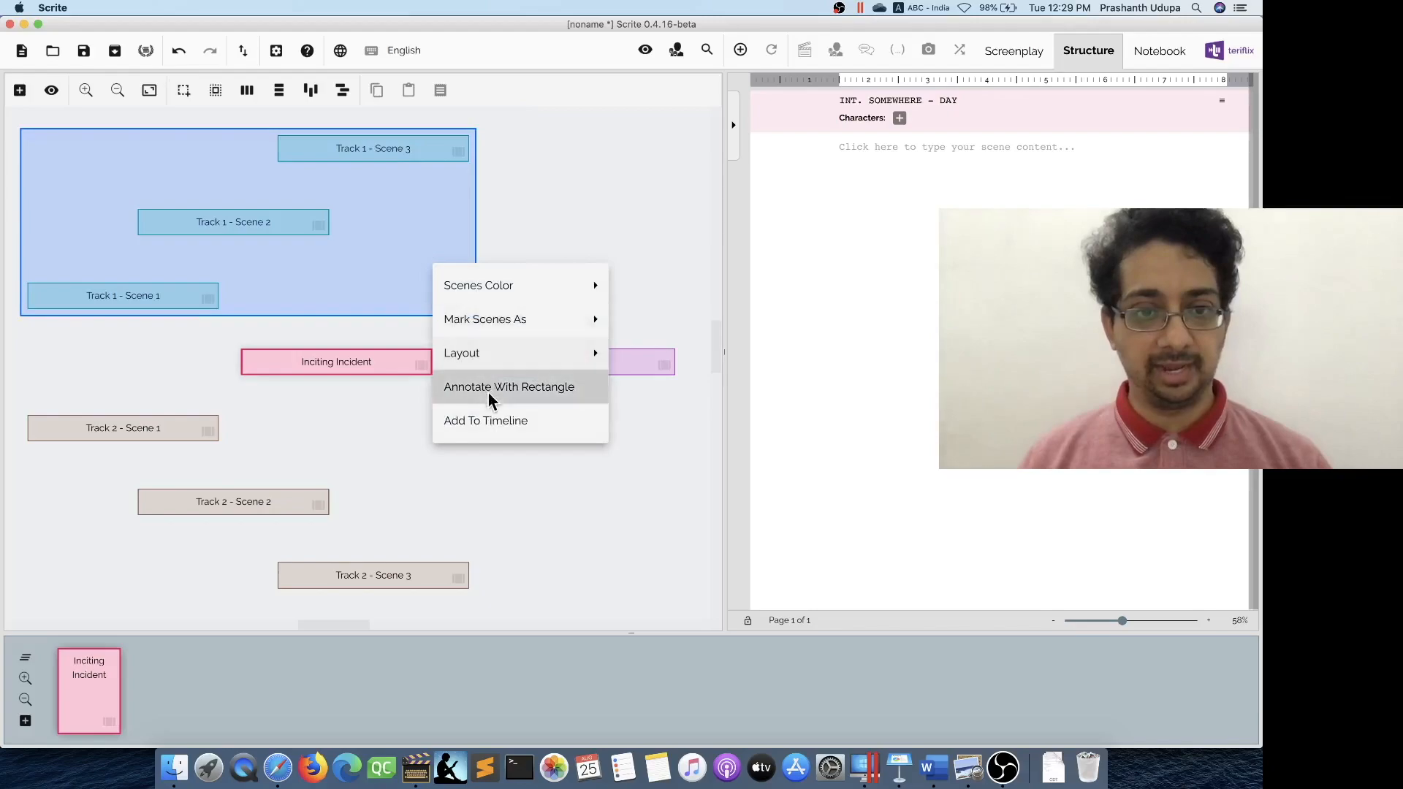
pyautogui.click(488, 421)
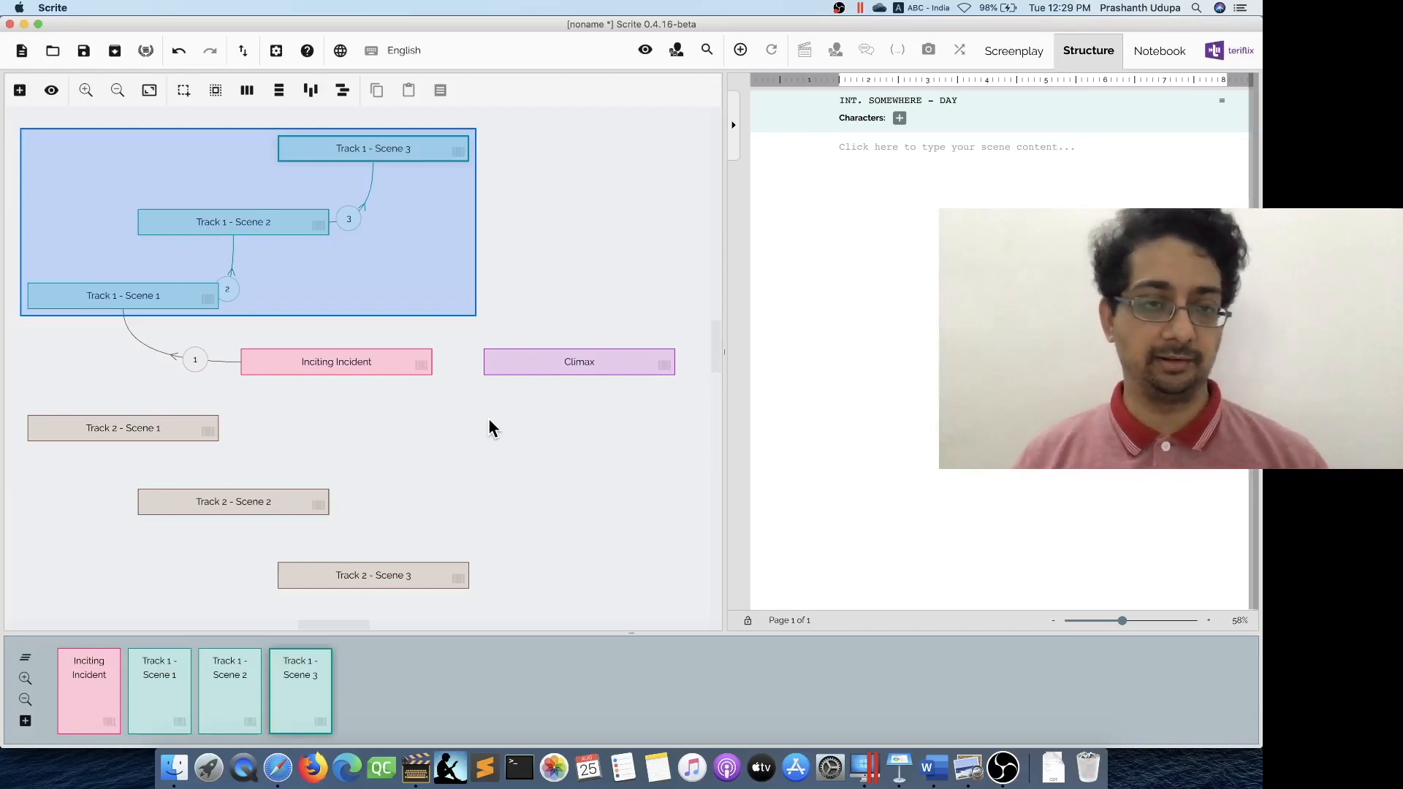
pyautogui.scroll(-1, 488, 418)
pyautogui.click(453, 414)
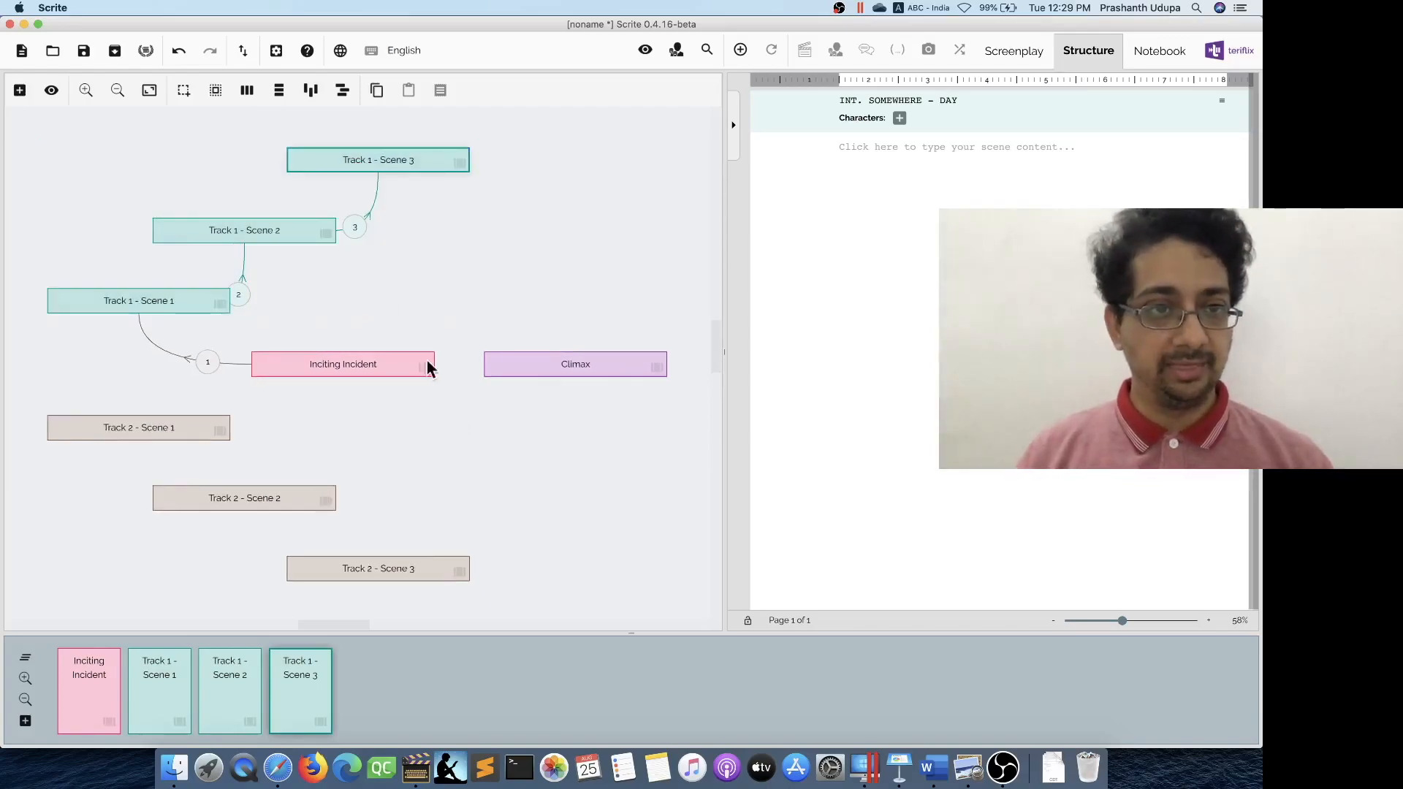
# Step: Add the Inciting Incident to the timeline a second time, followed by Track 2 scenes 1 to 3 as a group
pyautogui.click(365, 363)
pyautogui.rightClick(366, 363)
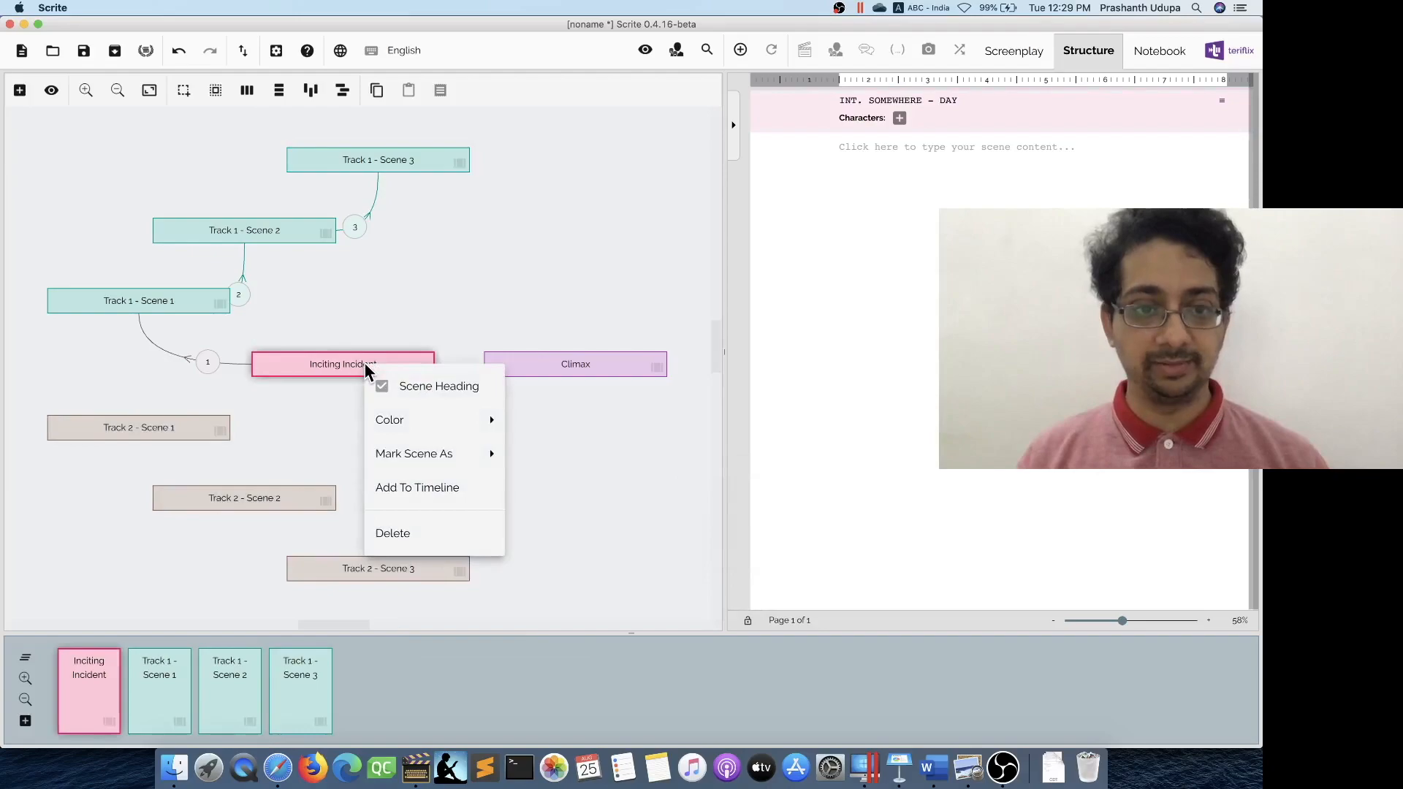
pyautogui.click(411, 486)
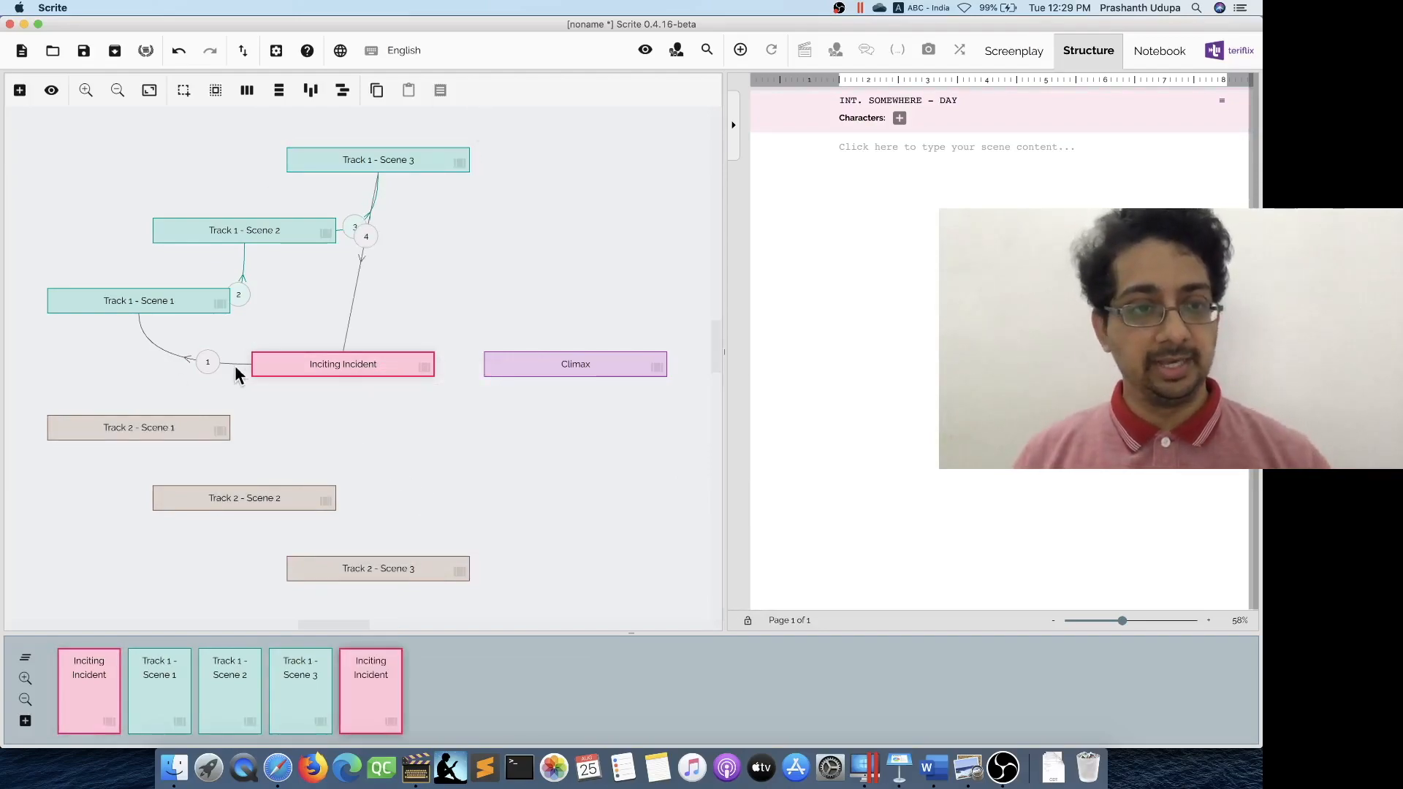
pyautogui.click(183, 90)
pyautogui.moveTo(39, 399); pyautogui.dragTo(548, 599)
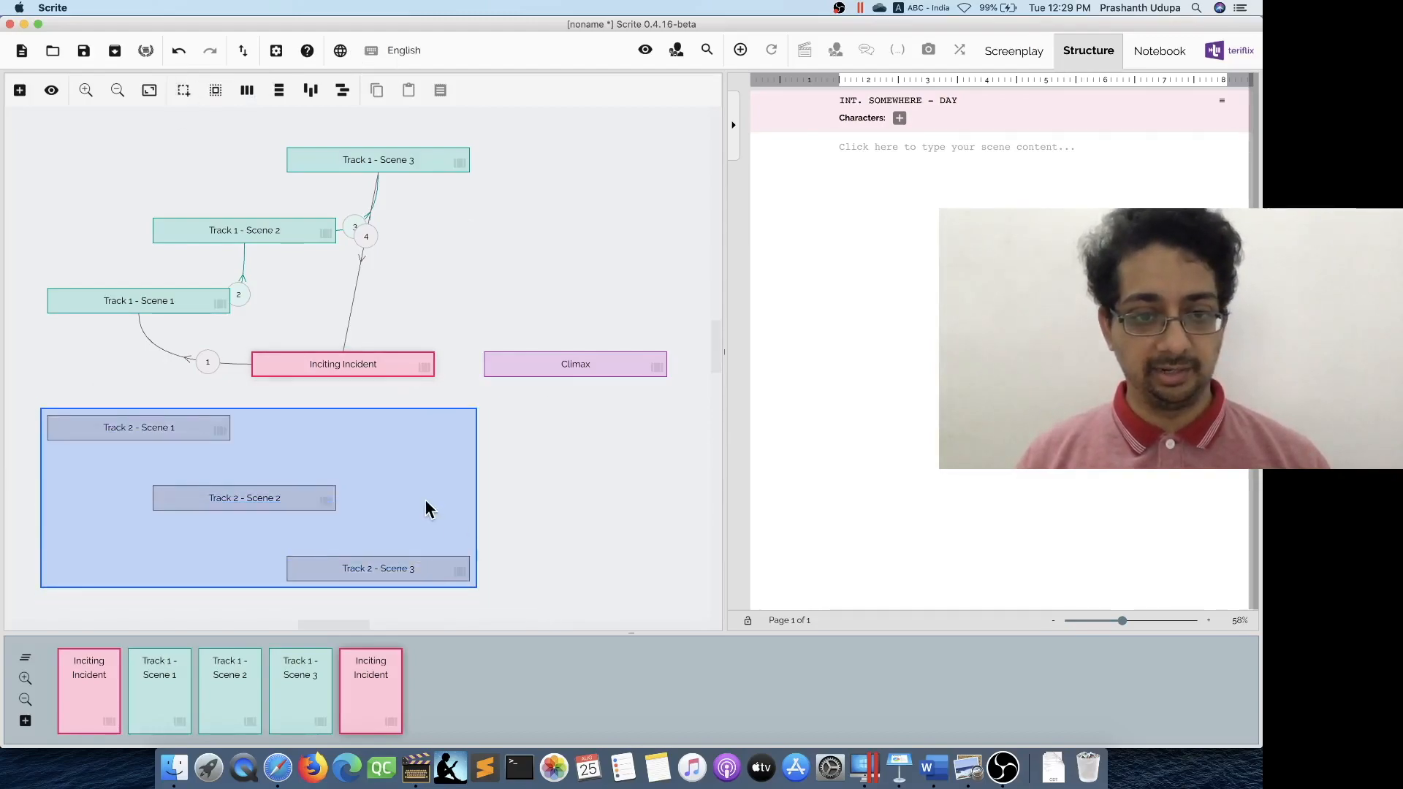
pyautogui.rightClick(428, 510)
pyautogui.click(489, 657)
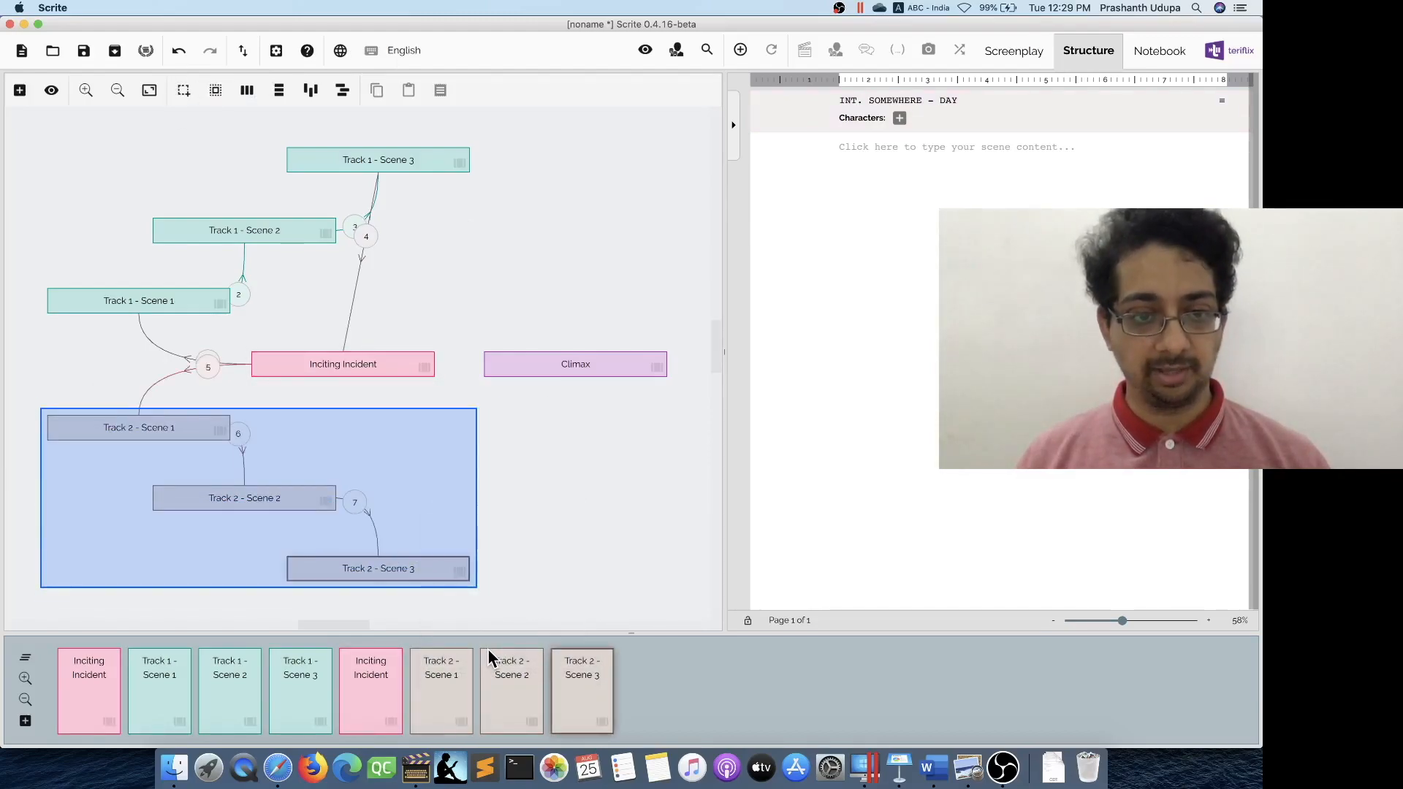
# Step: Add the Inciting Incident to the timeline a third time, followed by the Climax scene
pyautogui.click(428, 421)
pyautogui.click(348, 363)
pyautogui.rightClick(347, 369)
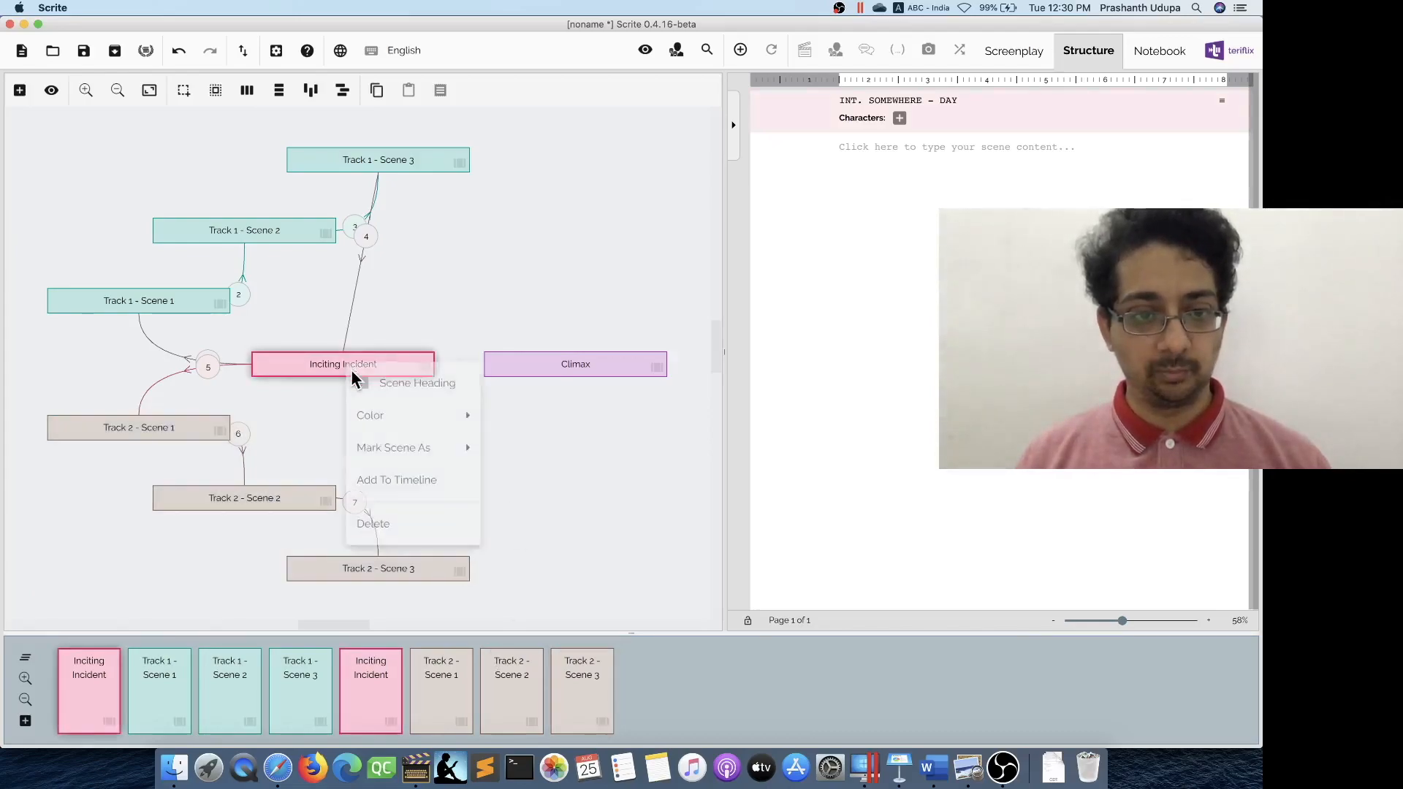
pyautogui.click(417, 487)
pyautogui.click(568, 361)
pyautogui.rightClick(568, 362)
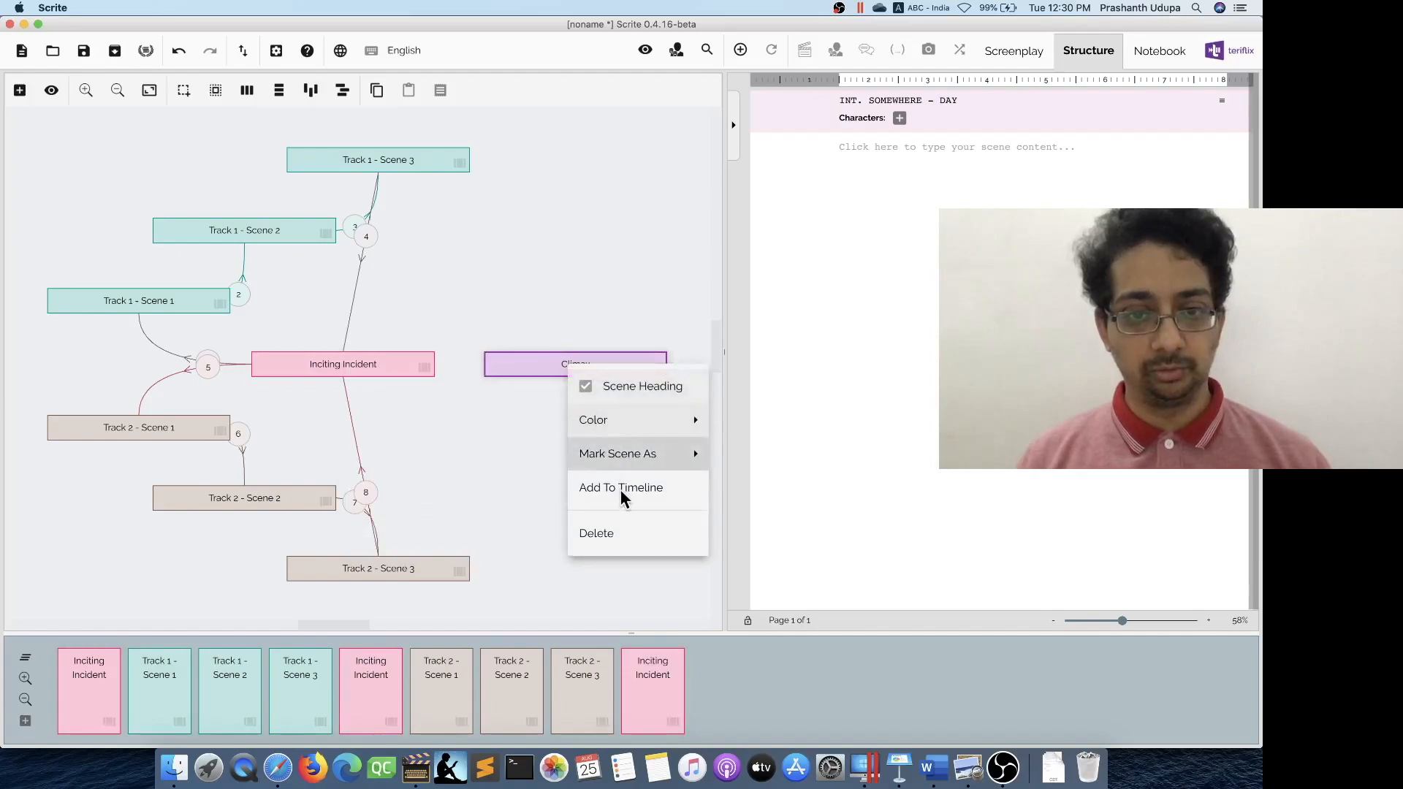
pyautogui.click(646, 488)
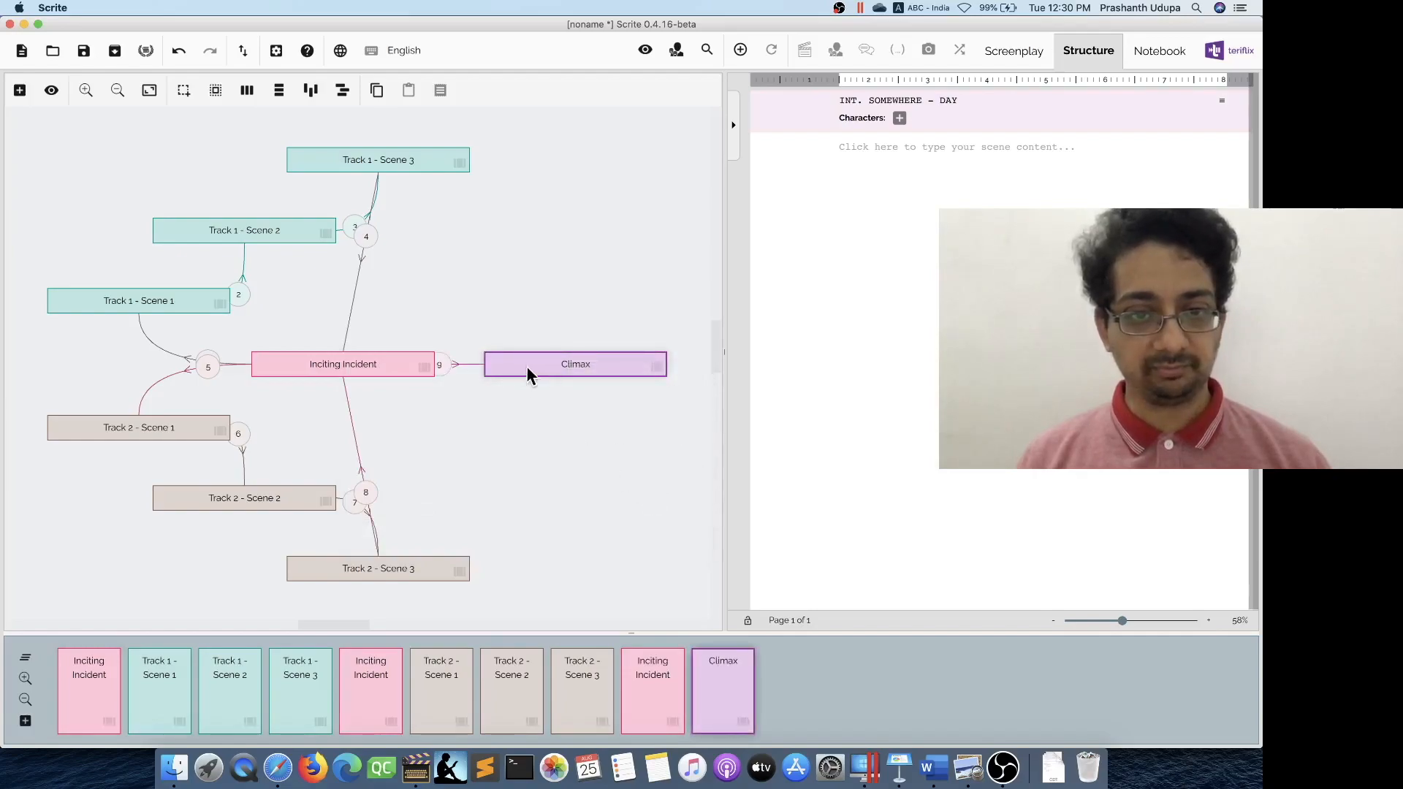
# Step: Shift the Climax and Inciting Incident scenes slightly to the right on the structure canvas
pyautogui.moveTo(526, 365); pyautogui.dragTo(583, 365)
pyautogui.moveTo(382, 364); pyautogui.dragTo(432, 363)
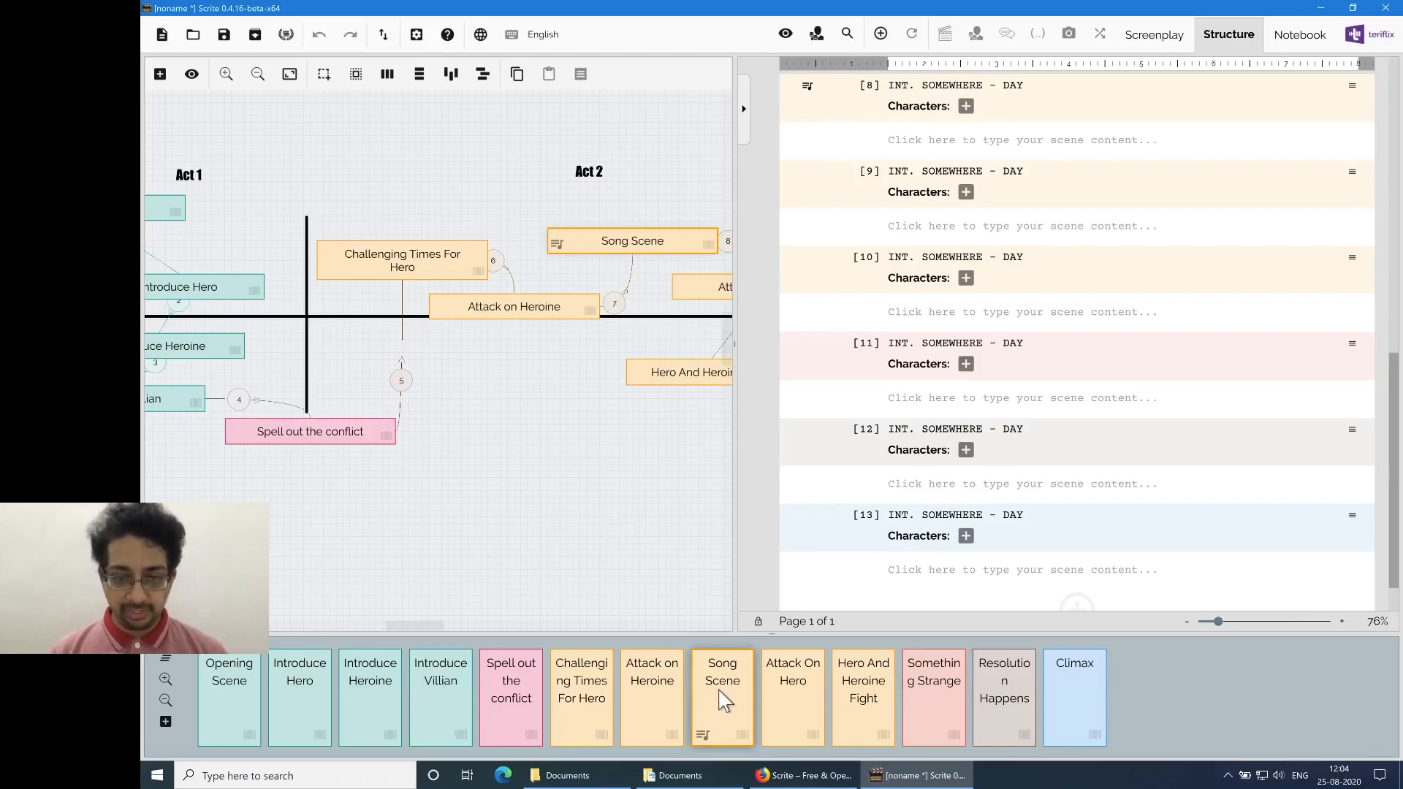
# Step: Insert an Interval break after the Song Scene in the three-act story's timeline and view it in the screenplay
pyautogui.click(164, 723)
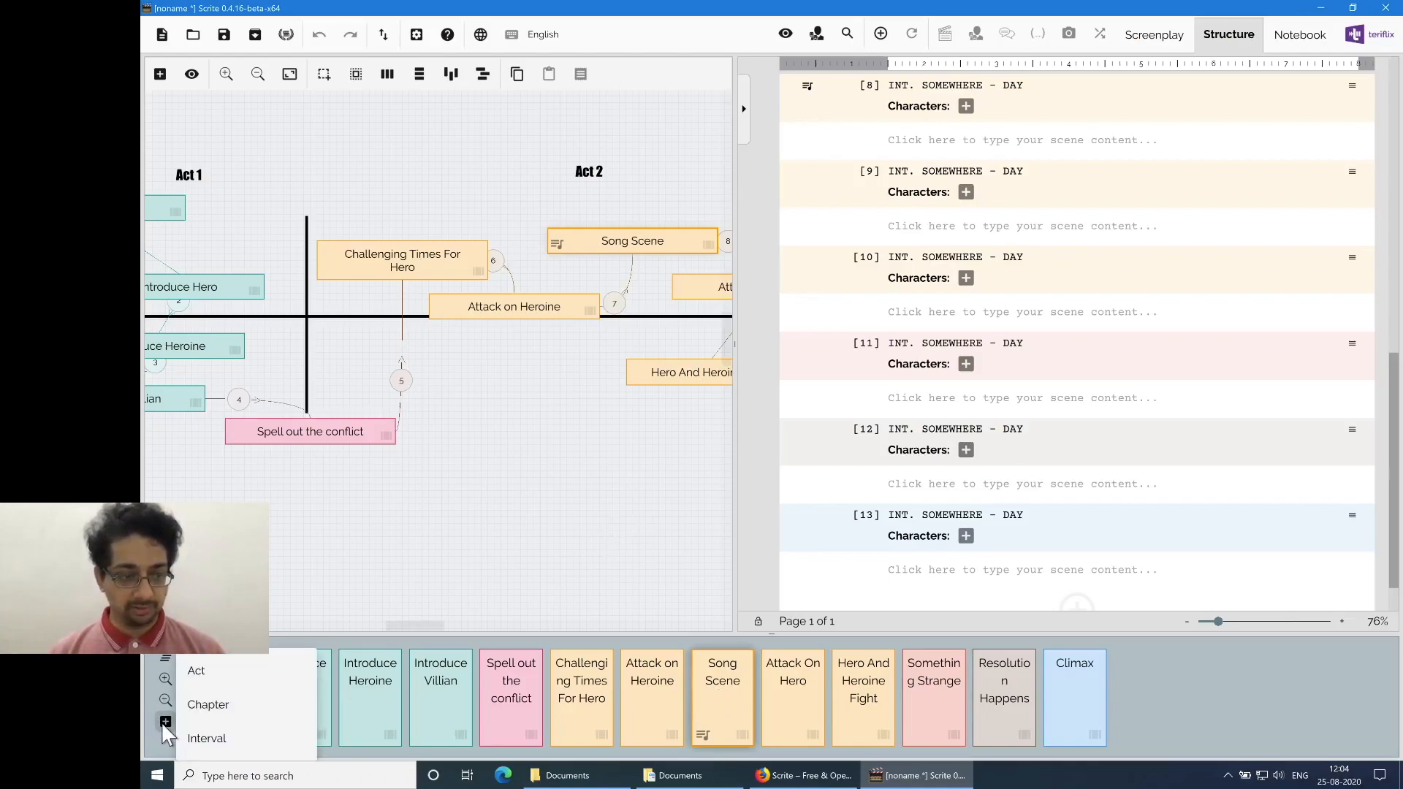
pyautogui.click(263, 741)
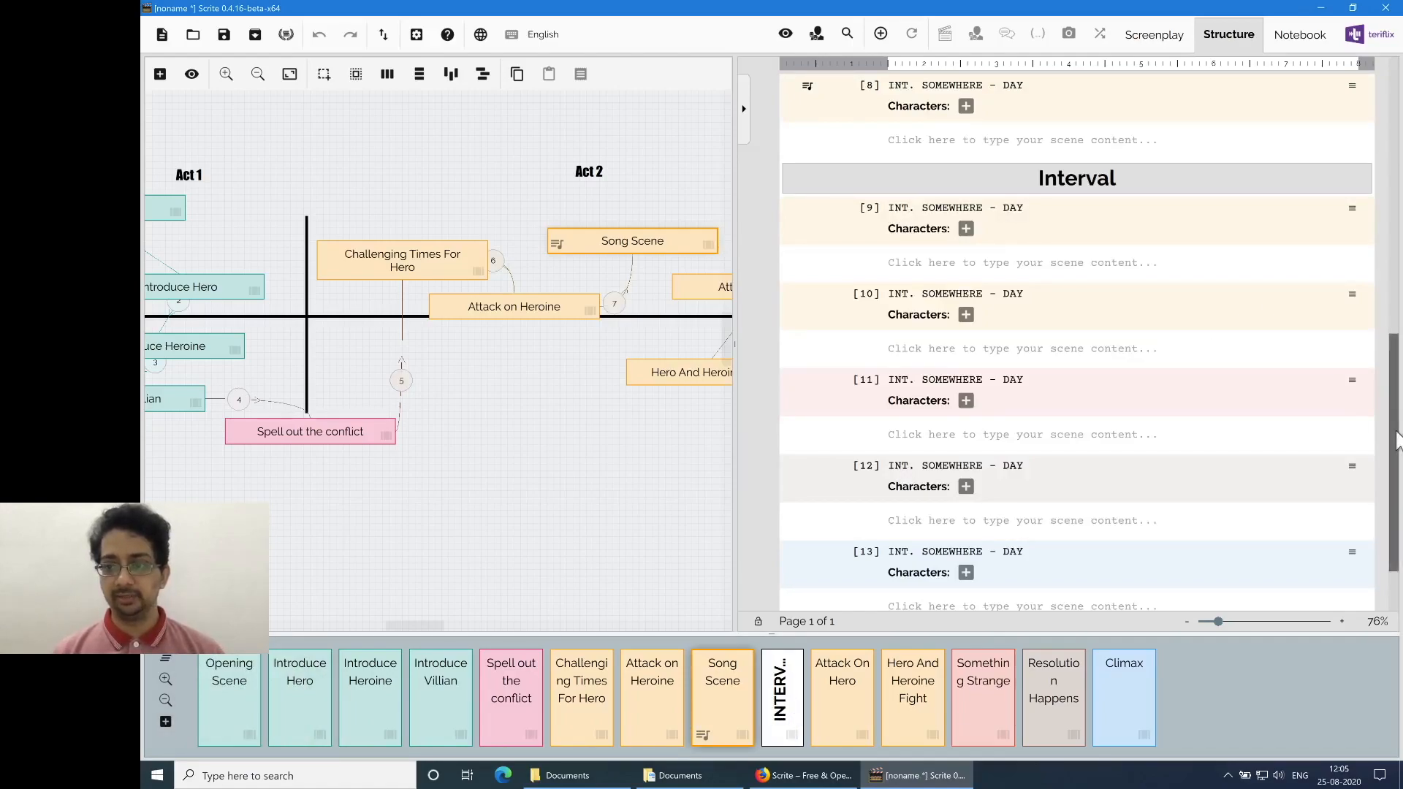
pyautogui.scroll(2, 1043, 288)
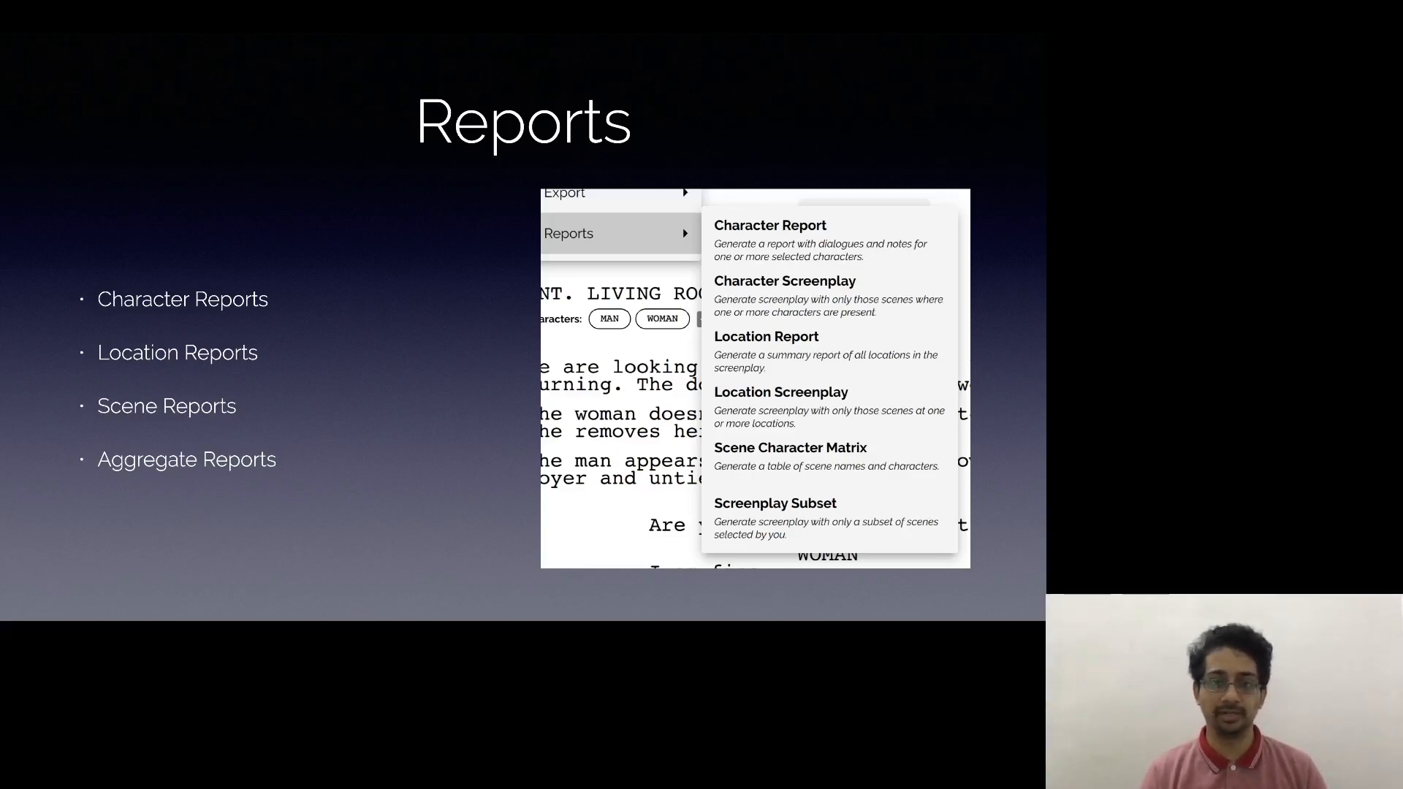
pyautogui.press('Right')
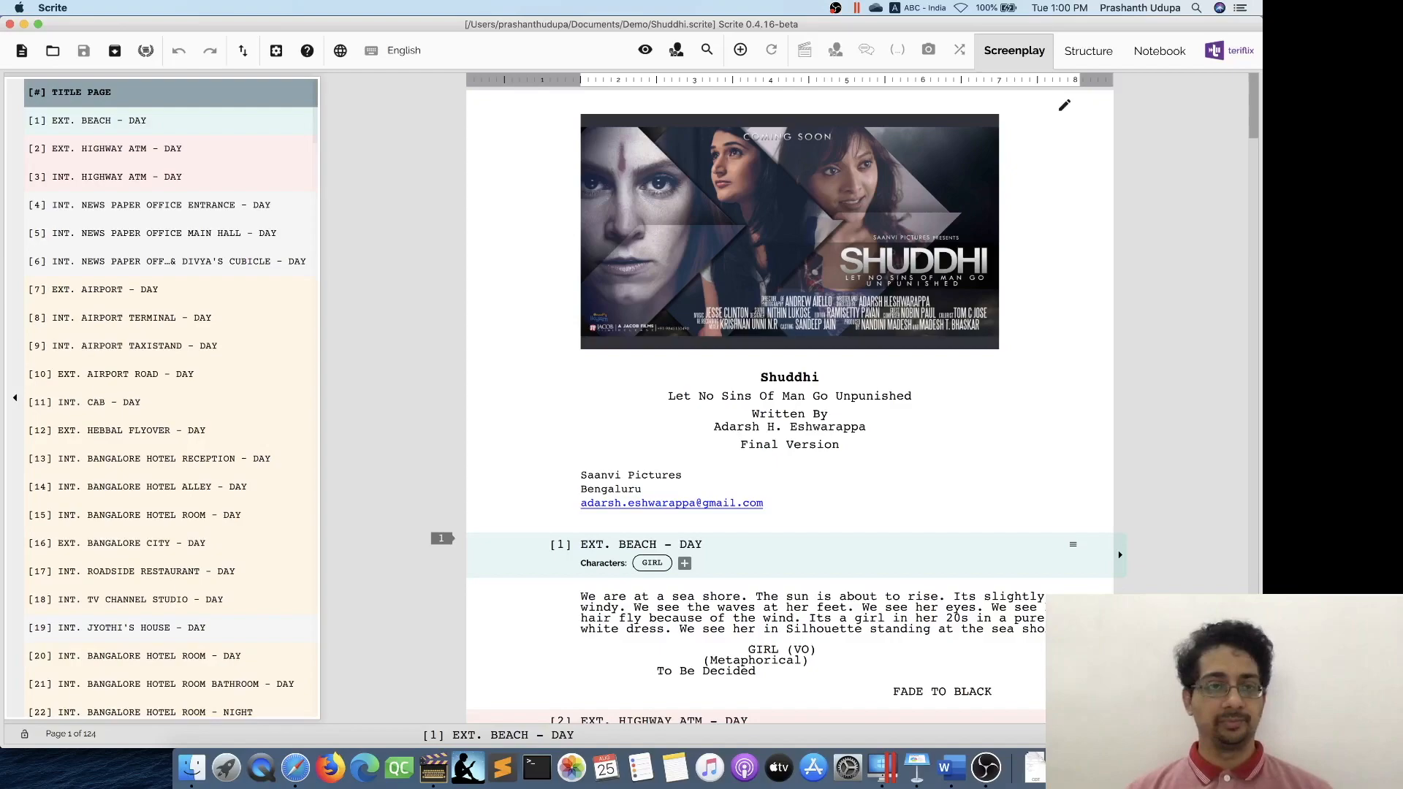
# Step: Generate a PDF Character Report for KARLYN from the Shuddhi screenplay, including scene headings and dialogues
pyautogui.click(243, 51)
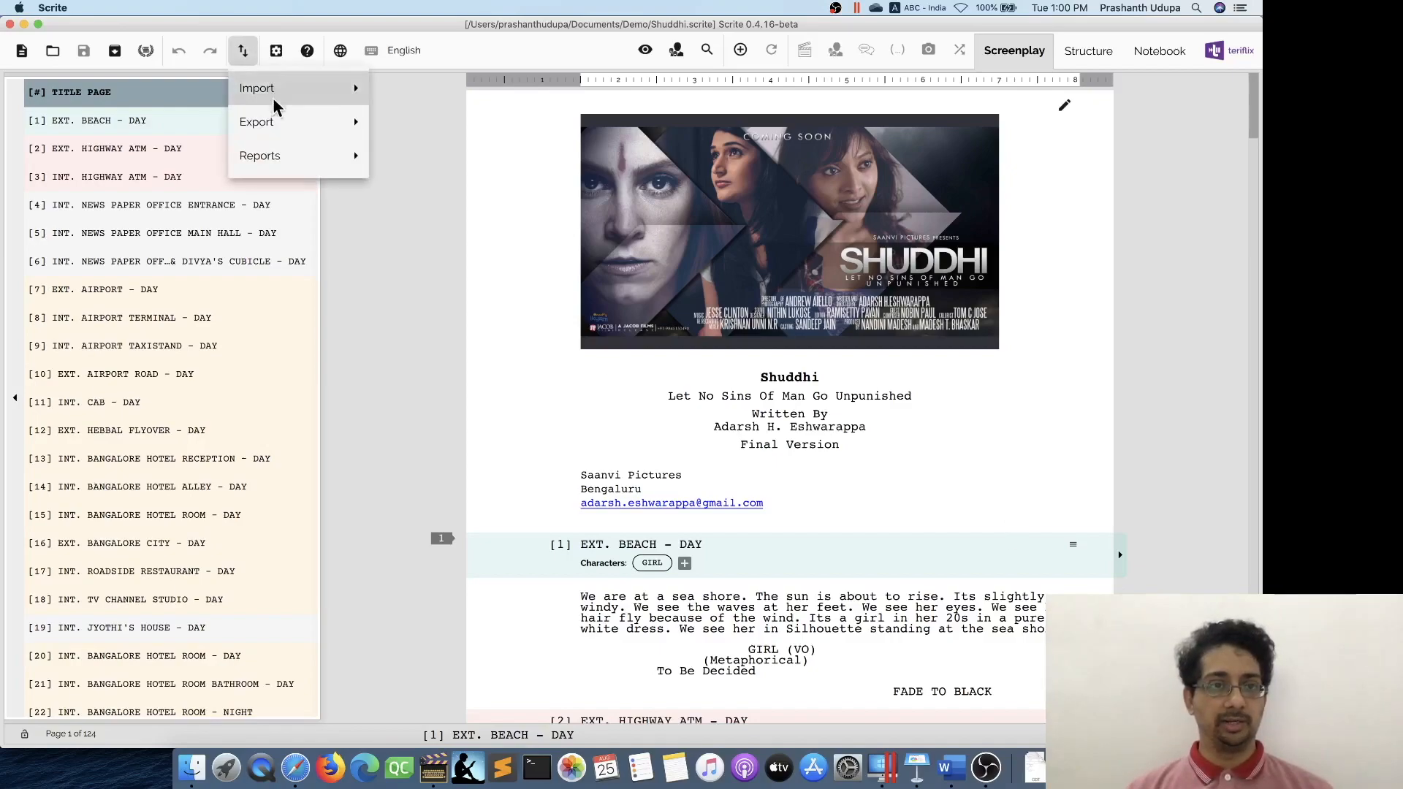
pyautogui.moveTo(291, 155)
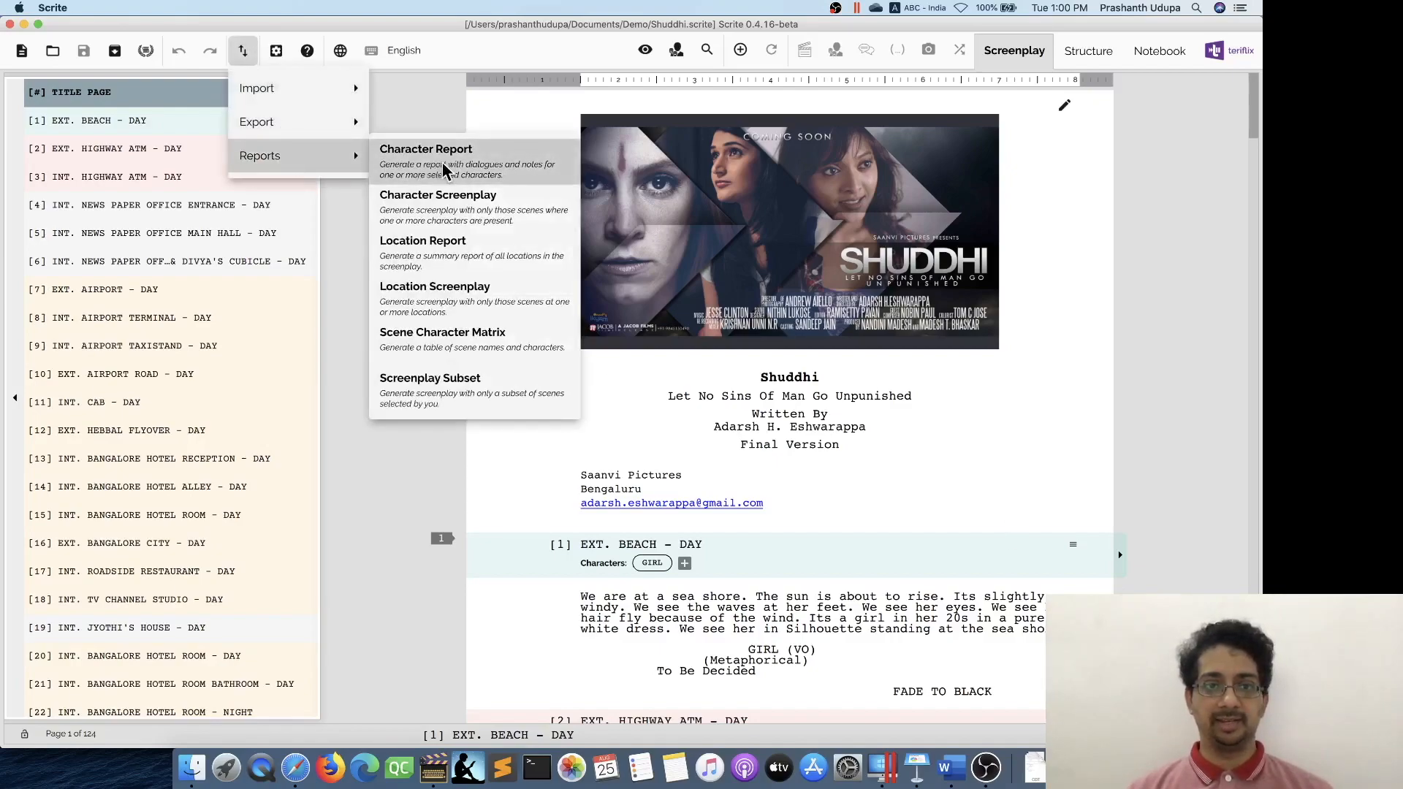
pyautogui.click(515, 170)
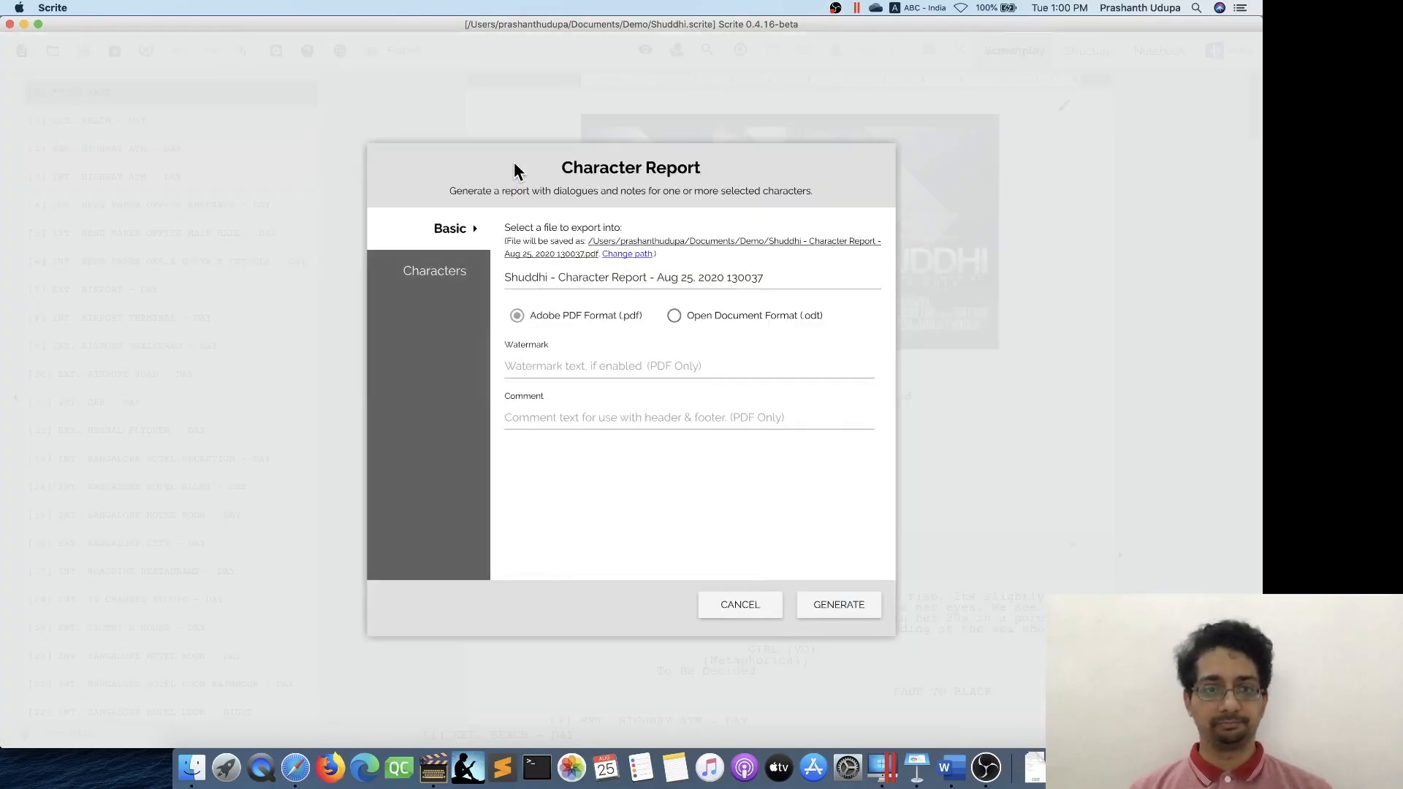
pyautogui.click(431, 278)
pyautogui.click(565, 265)
pyautogui.write('karlyn')
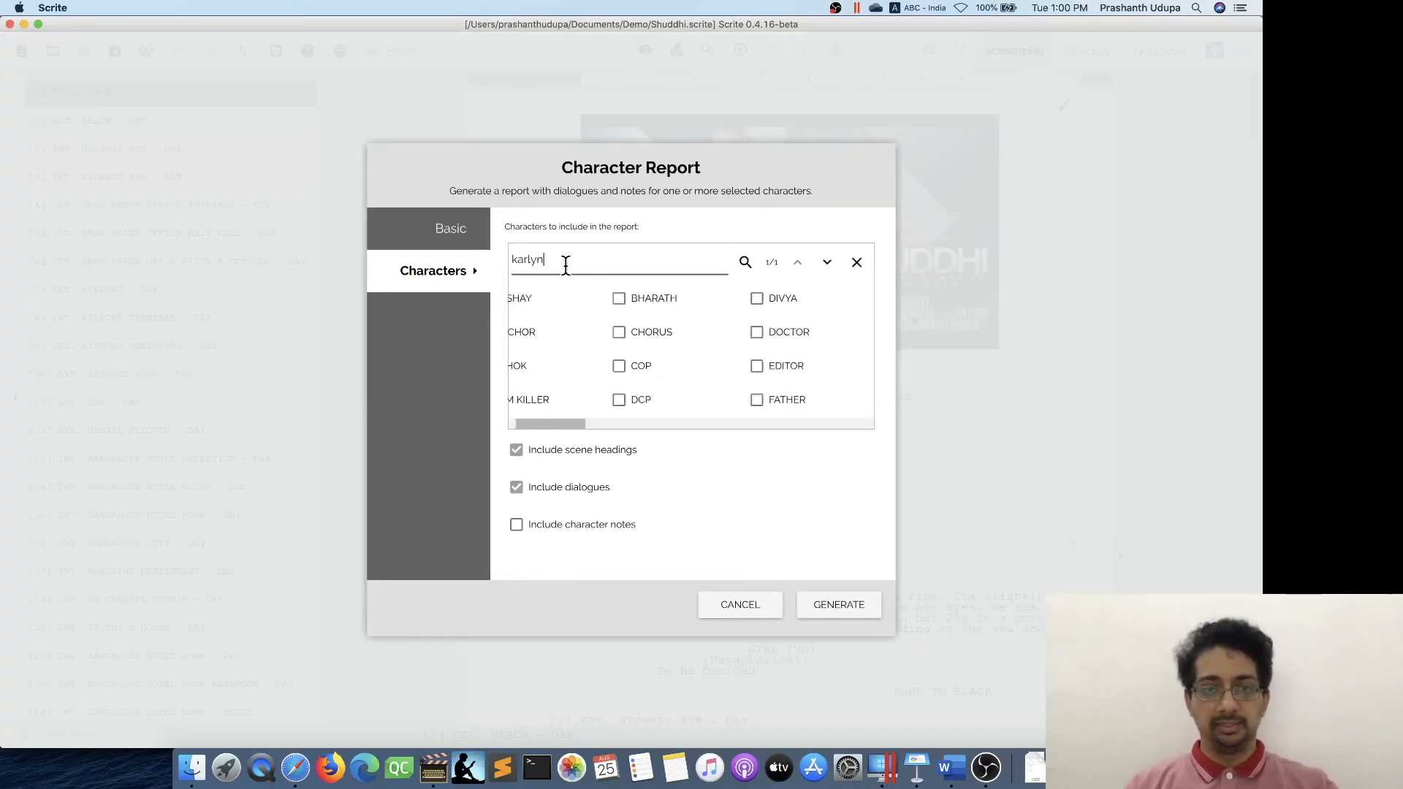
pyautogui.click(748, 370)
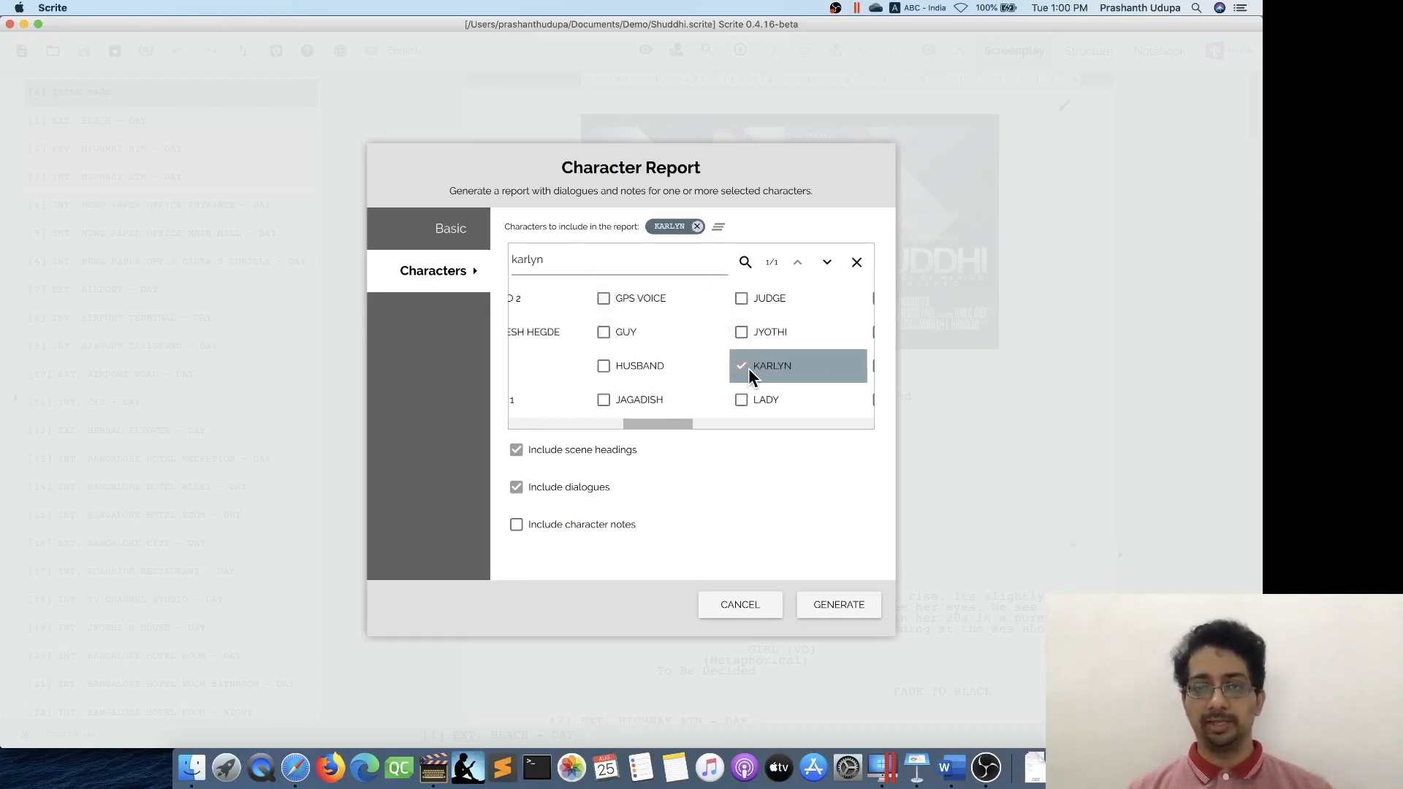
pyautogui.click(826, 612)
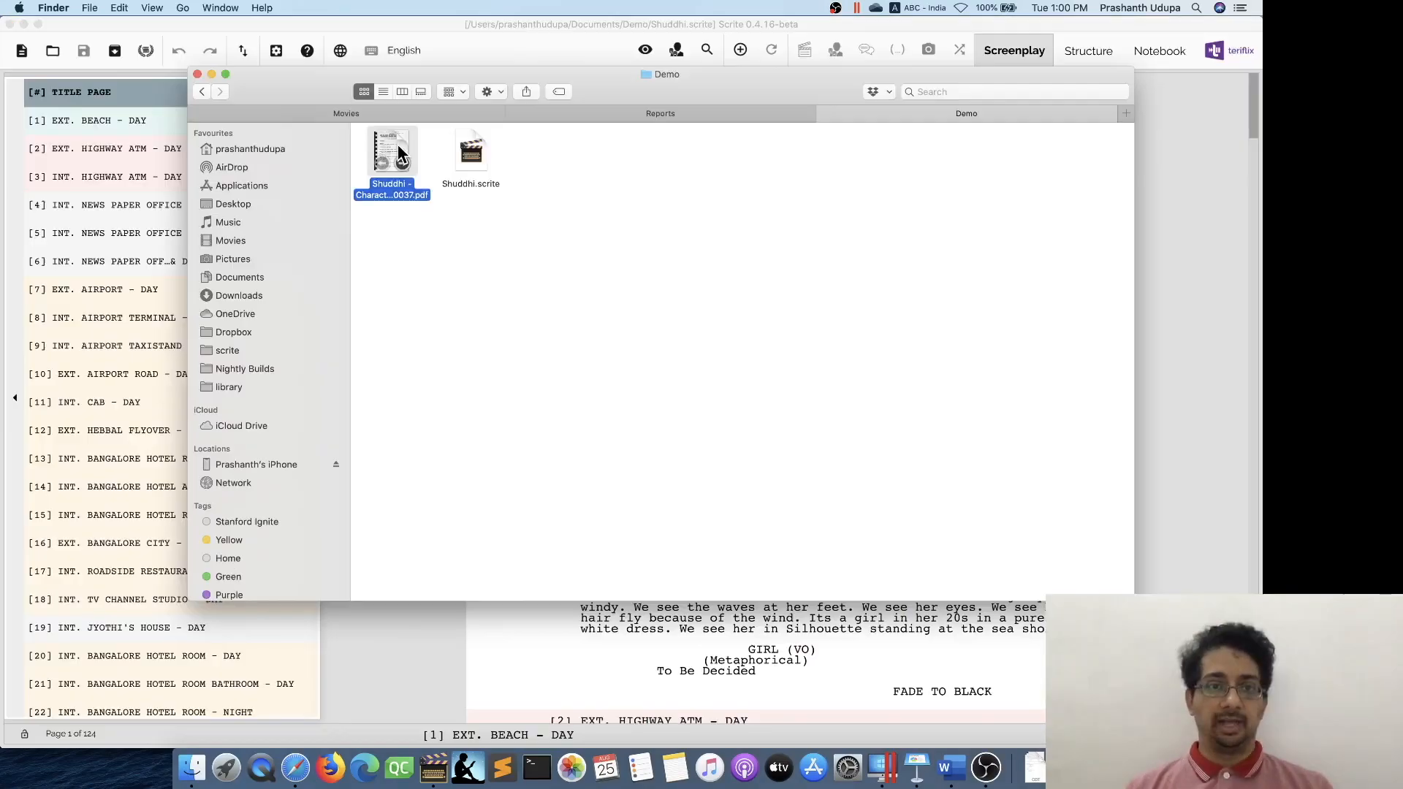
# Step: Open the generated Character Report PDF and examine its summary, scene list and Karlyn's dialogues in scene 15
pyautogui.doubleClick(398, 146)
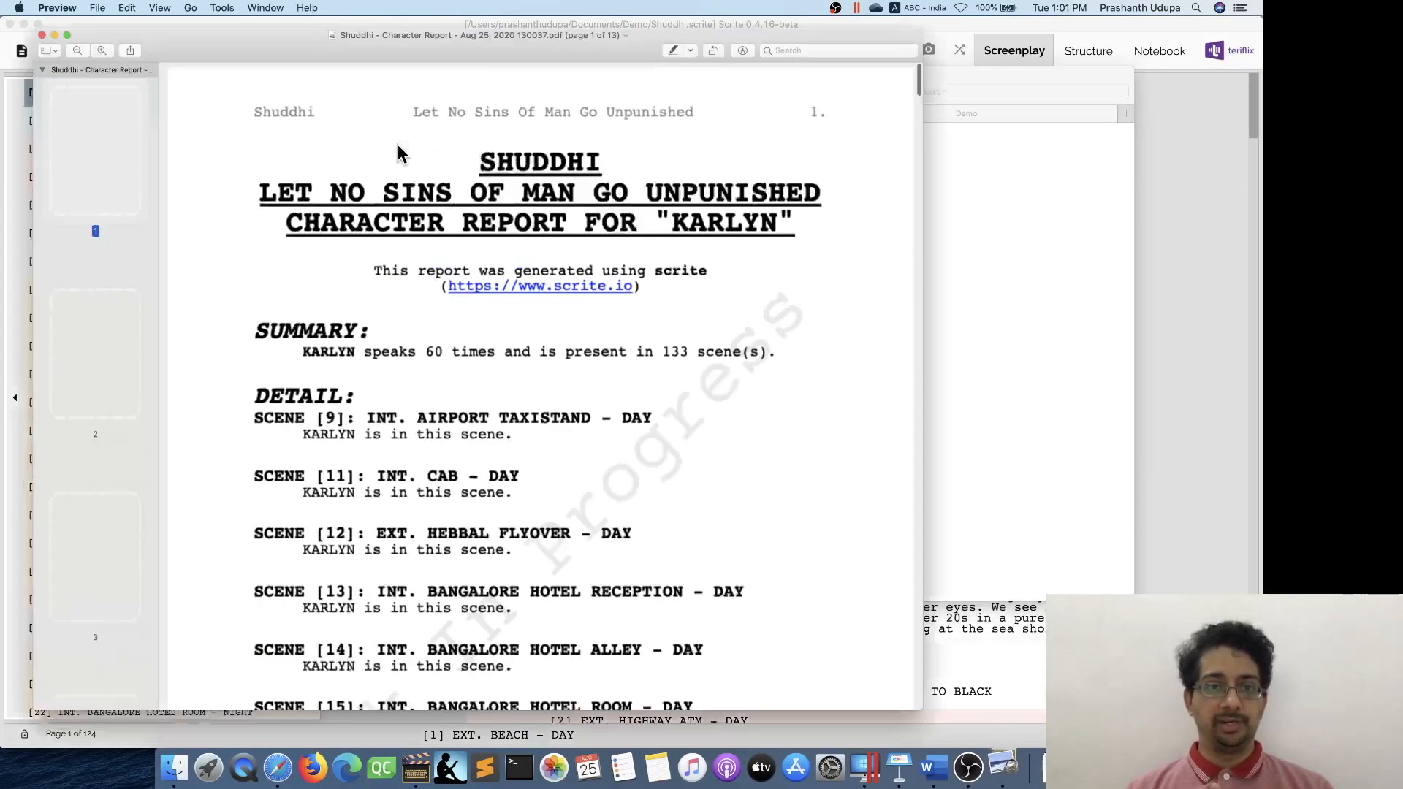
pyautogui.scroll(-15, 626, 432)
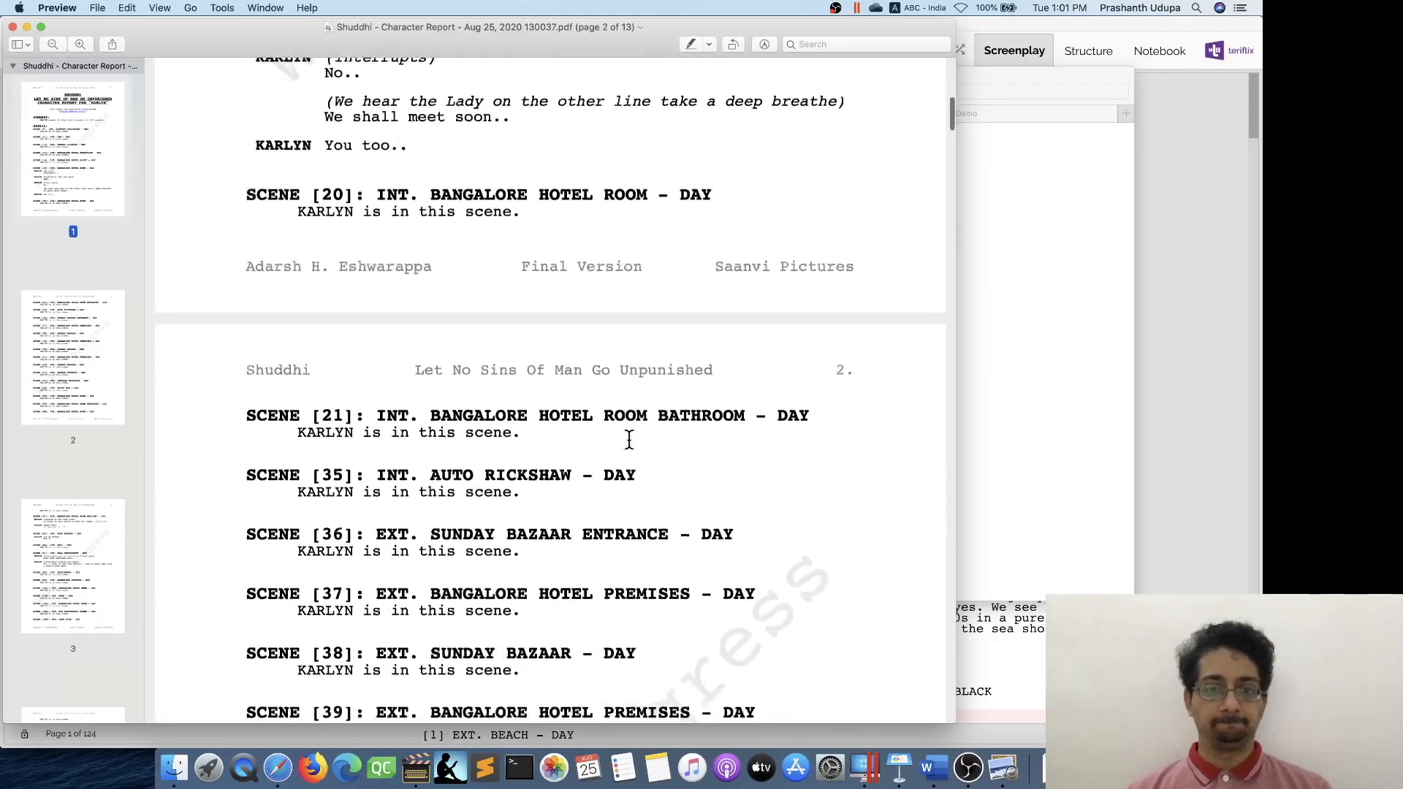
pyautogui.scroll(15, 628, 438)
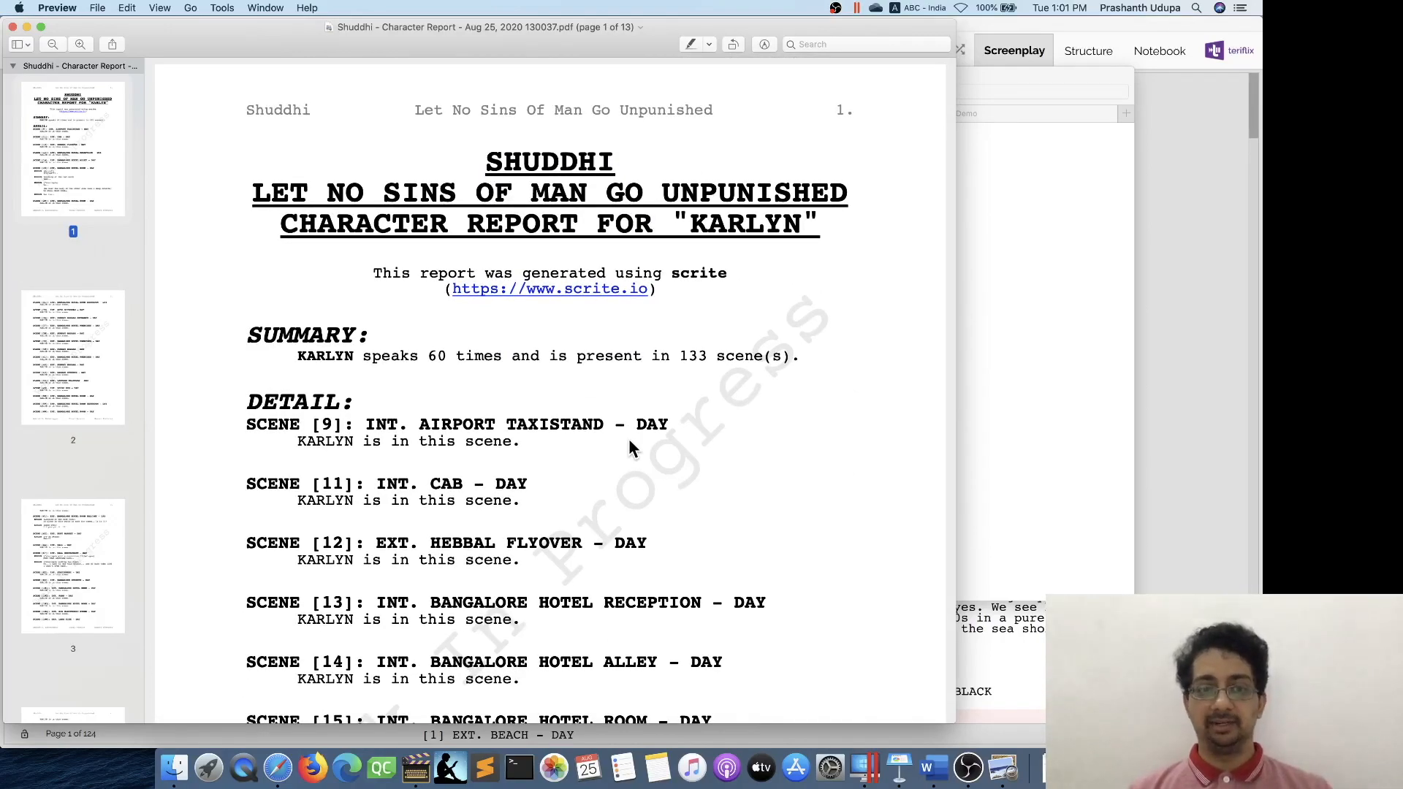
pyautogui.scroll(-2, 630, 442)
pyautogui.scroll(-2, 630, 444)
pyautogui.scroll(-2, 629, 447)
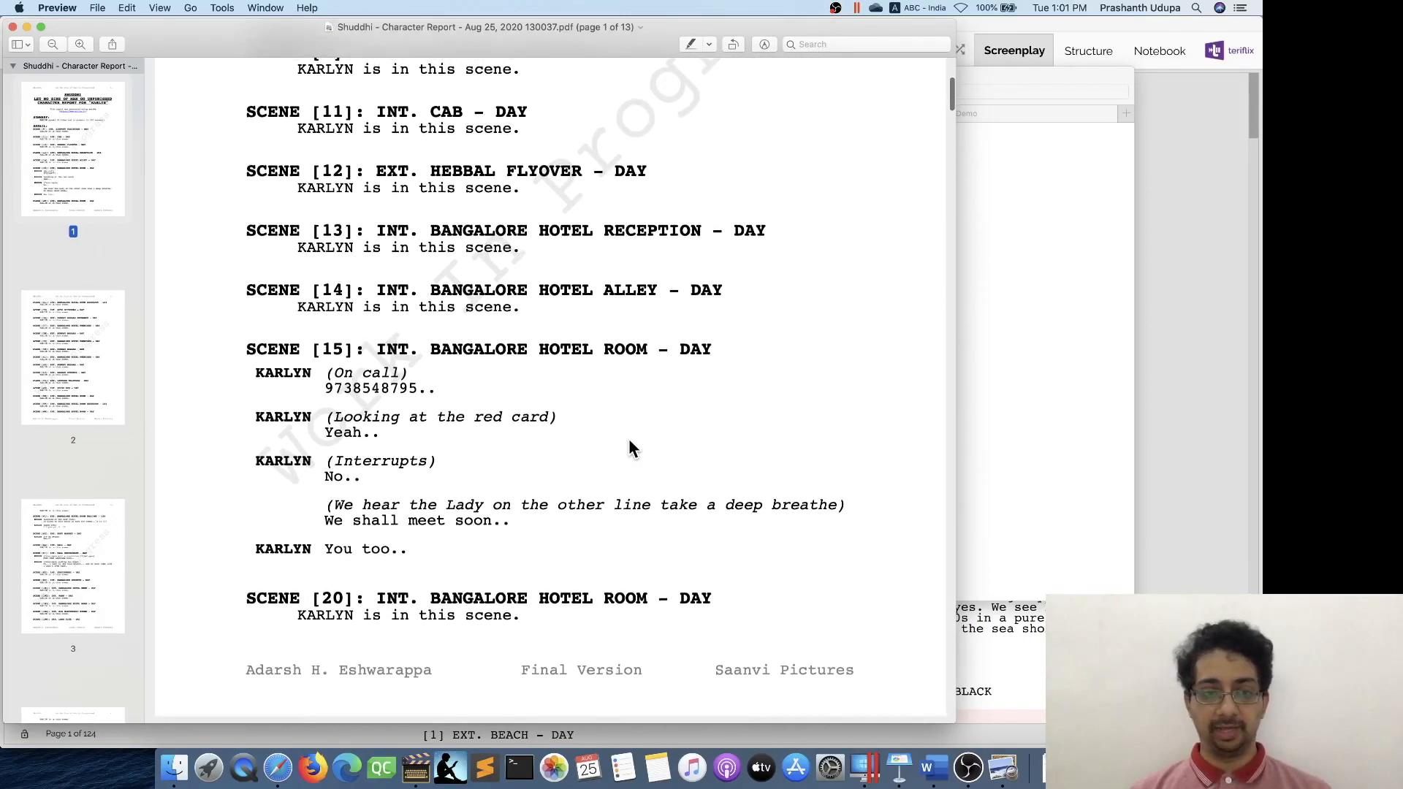
pyautogui.moveTo(322, 378); pyautogui.dragTo(443, 406)
pyautogui.click(444, 408)
pyautogui.moveTo(325, 505); pyautogui.dragTo(483, 506)
pyautogui.click(532, 538)
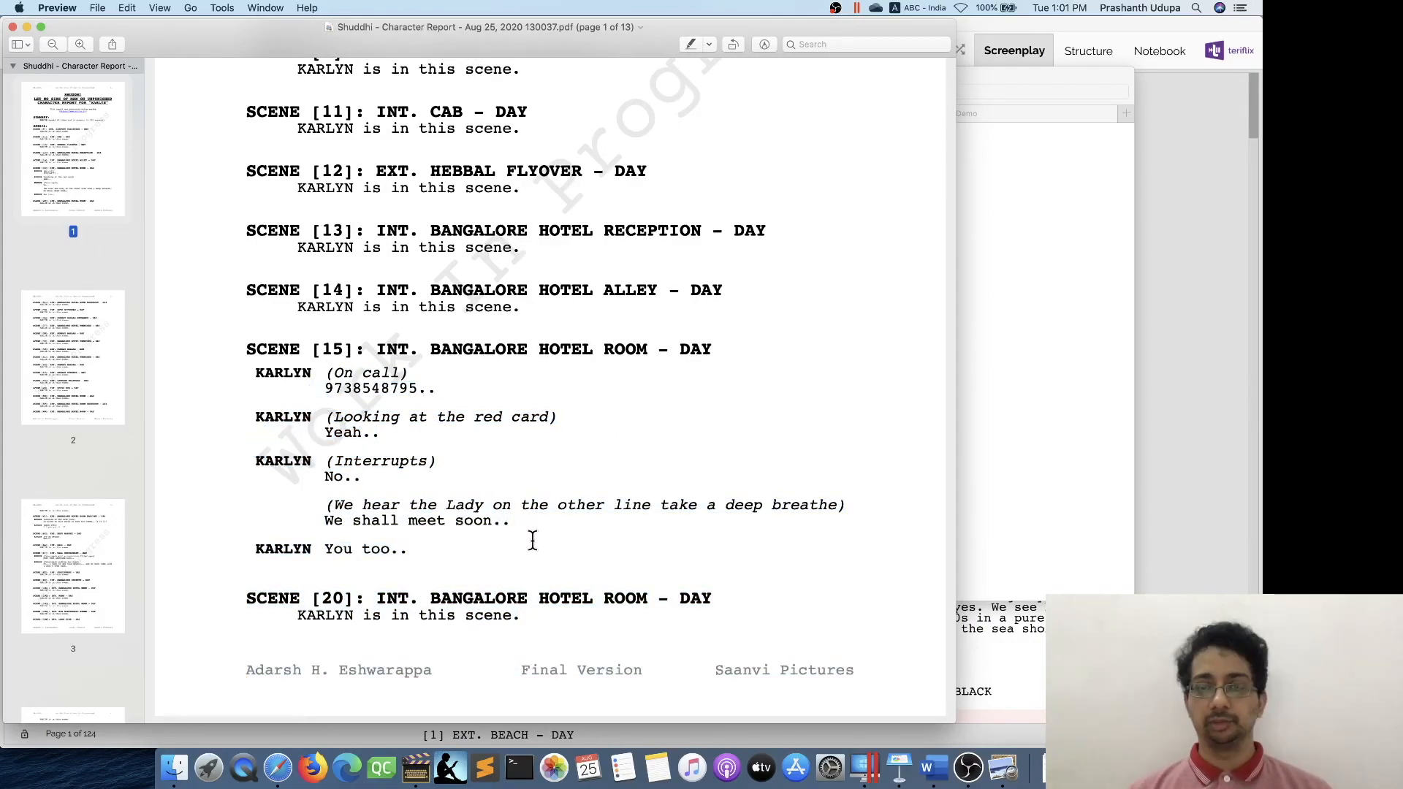
pyautogui.scroll(-4, 533, 539)
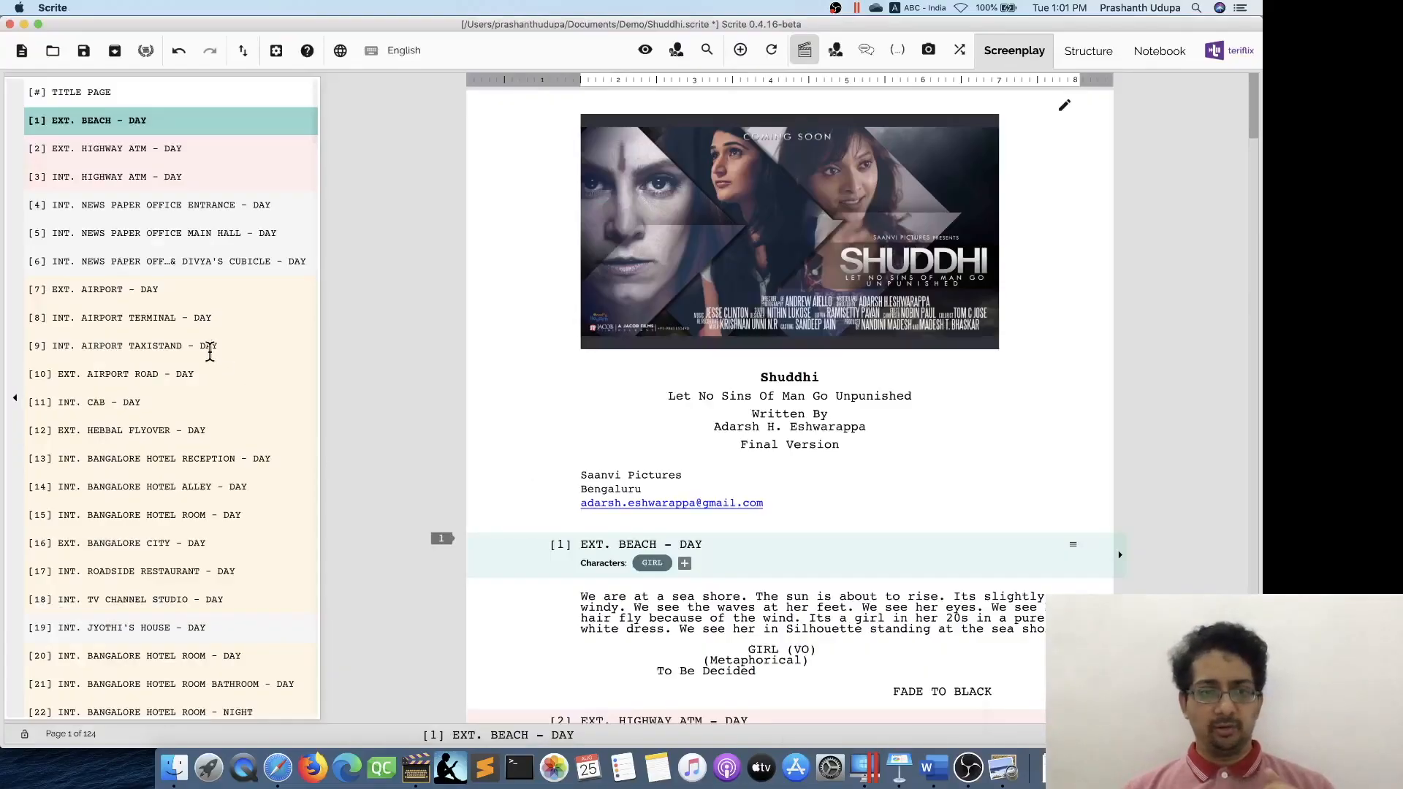
# Step: Generate a PDF Character Screenplay for KARLYN from her entry in scene 9, with dialogues highlighted in yellow
pyautogui.click(209, 349)
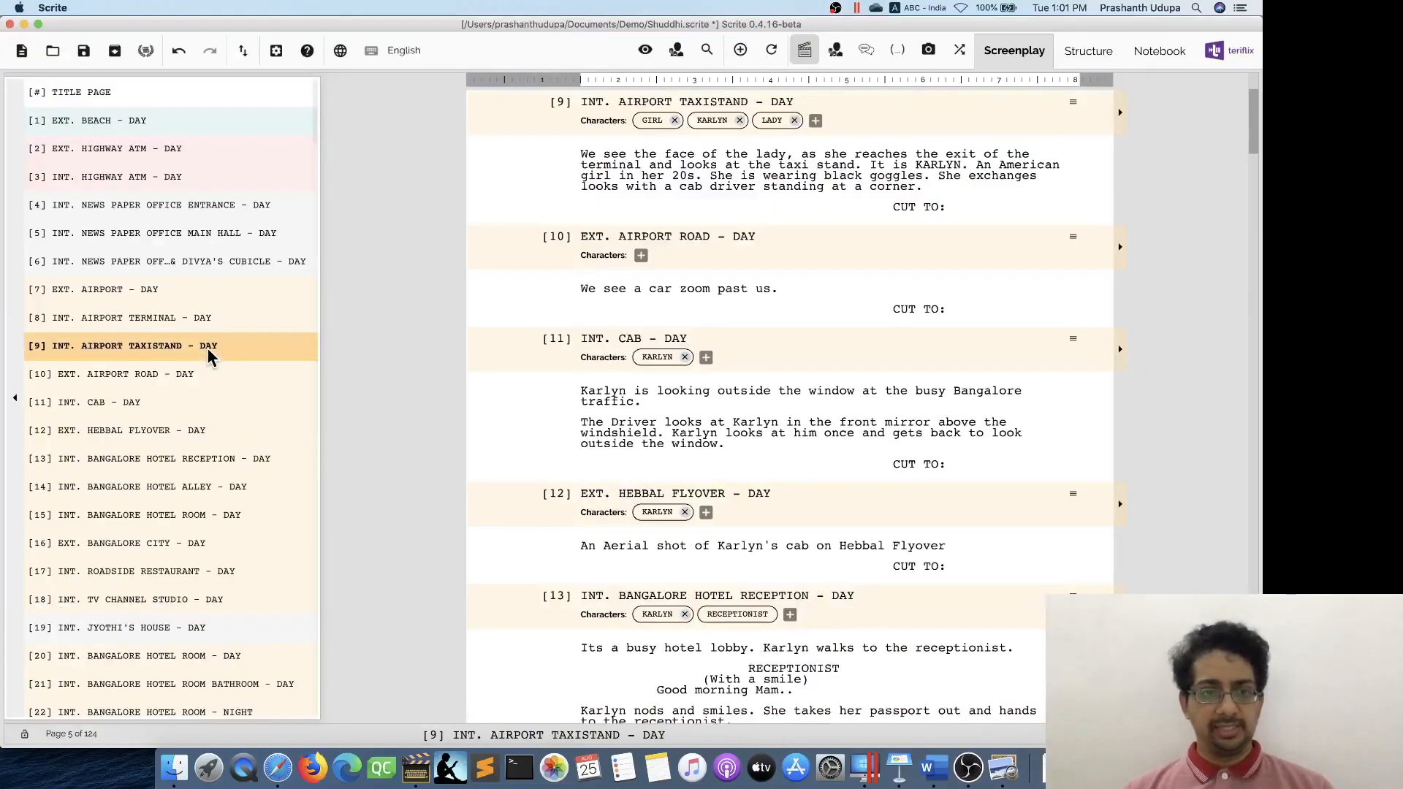
pyautogui.click(718, 127)
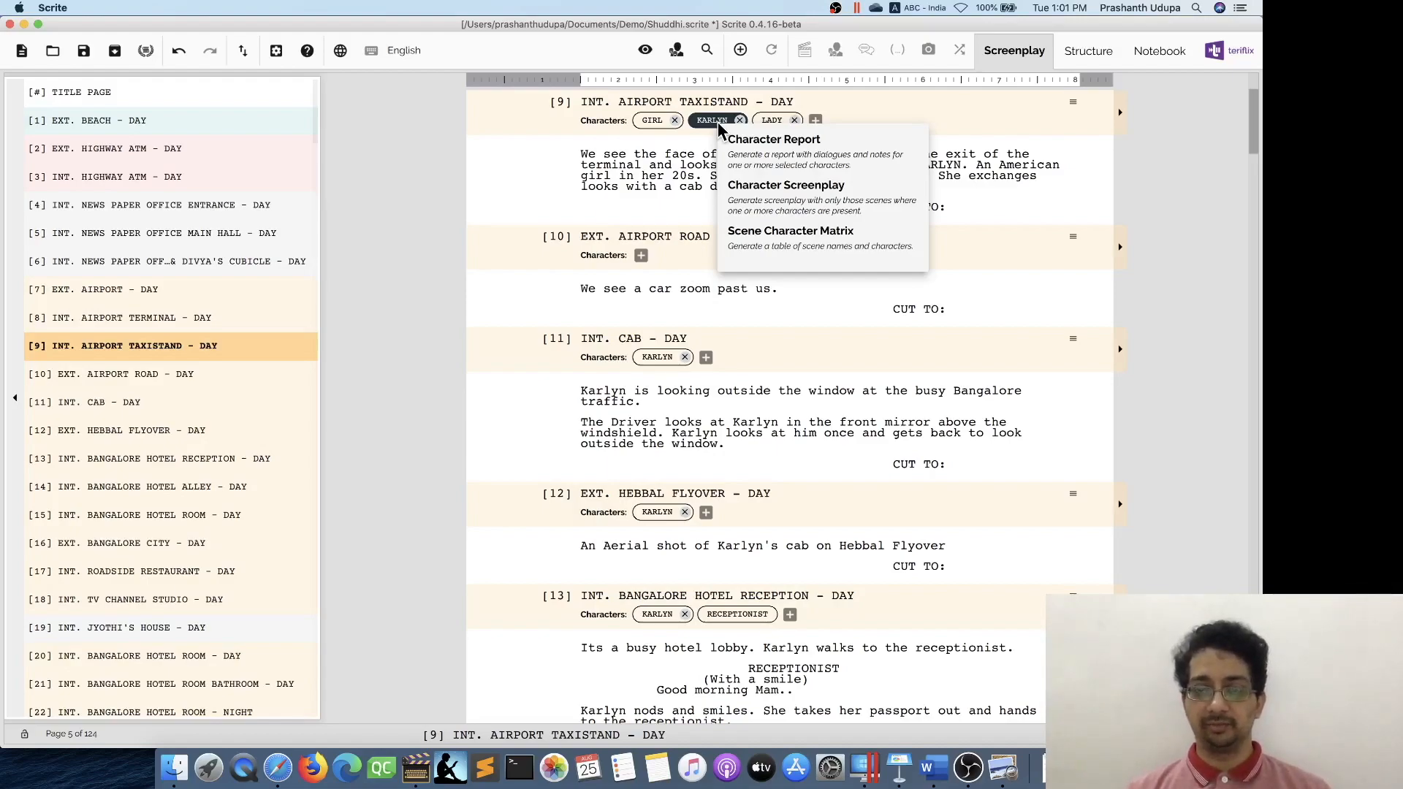
pyautogui.click(810, 202)
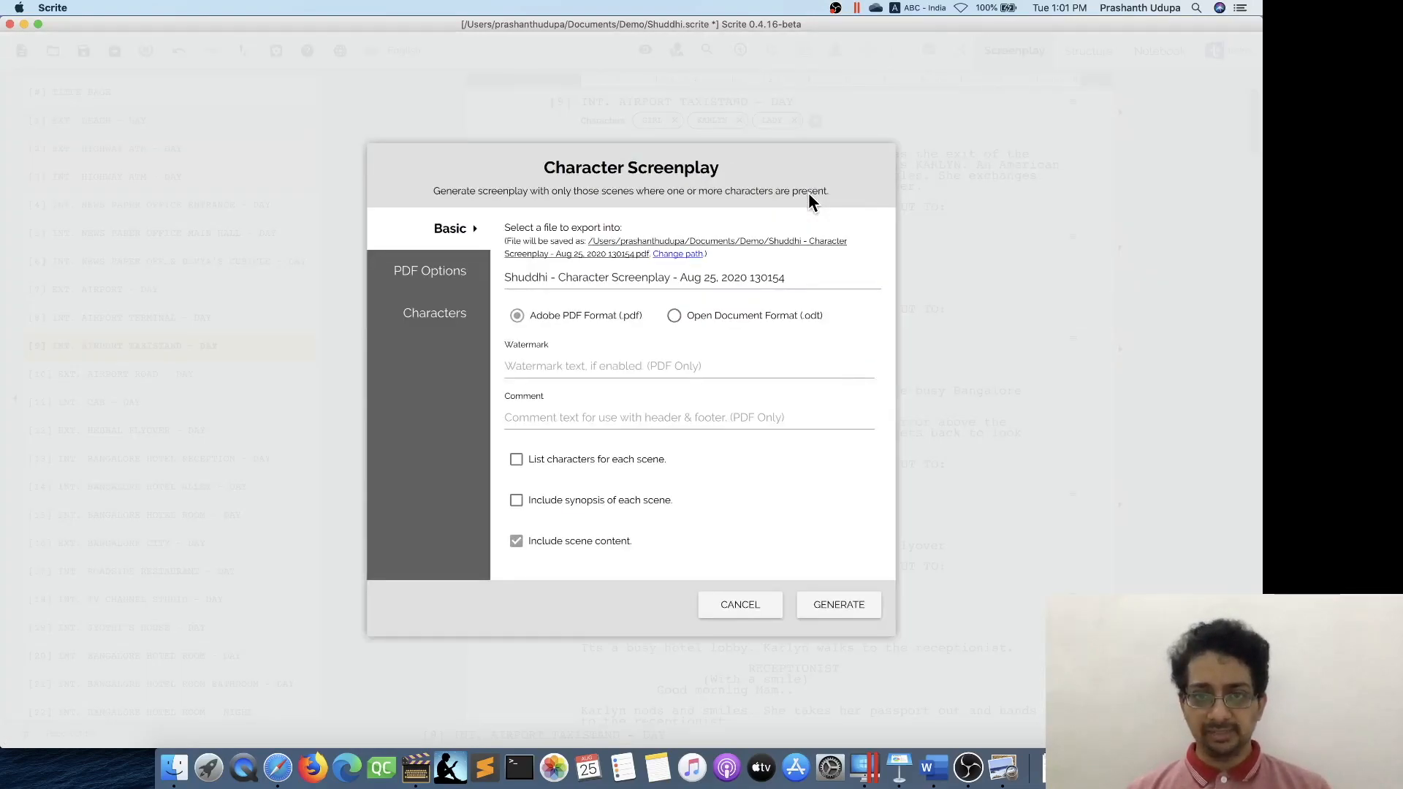
pyautogui.click(460, 322)
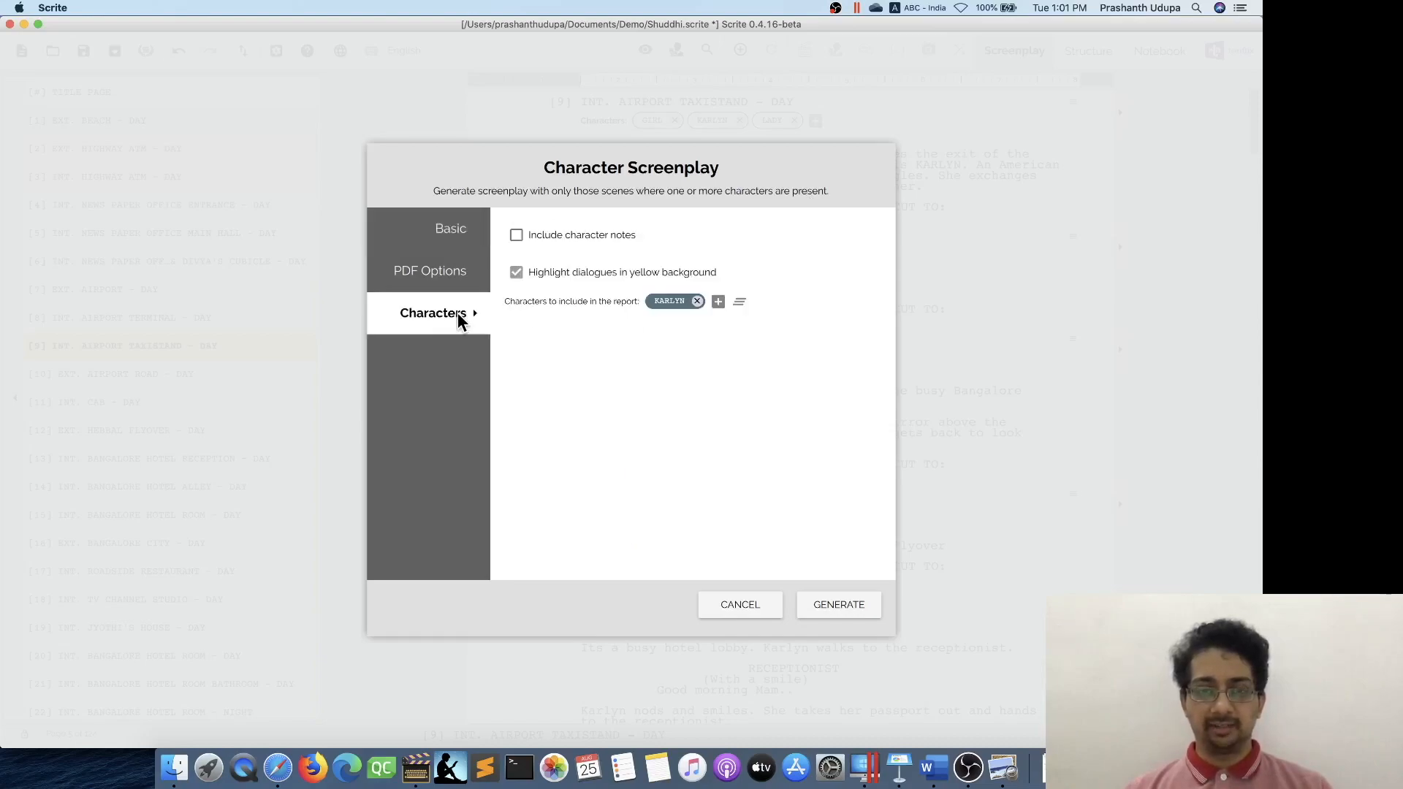
pyautogui.click(718, 304)
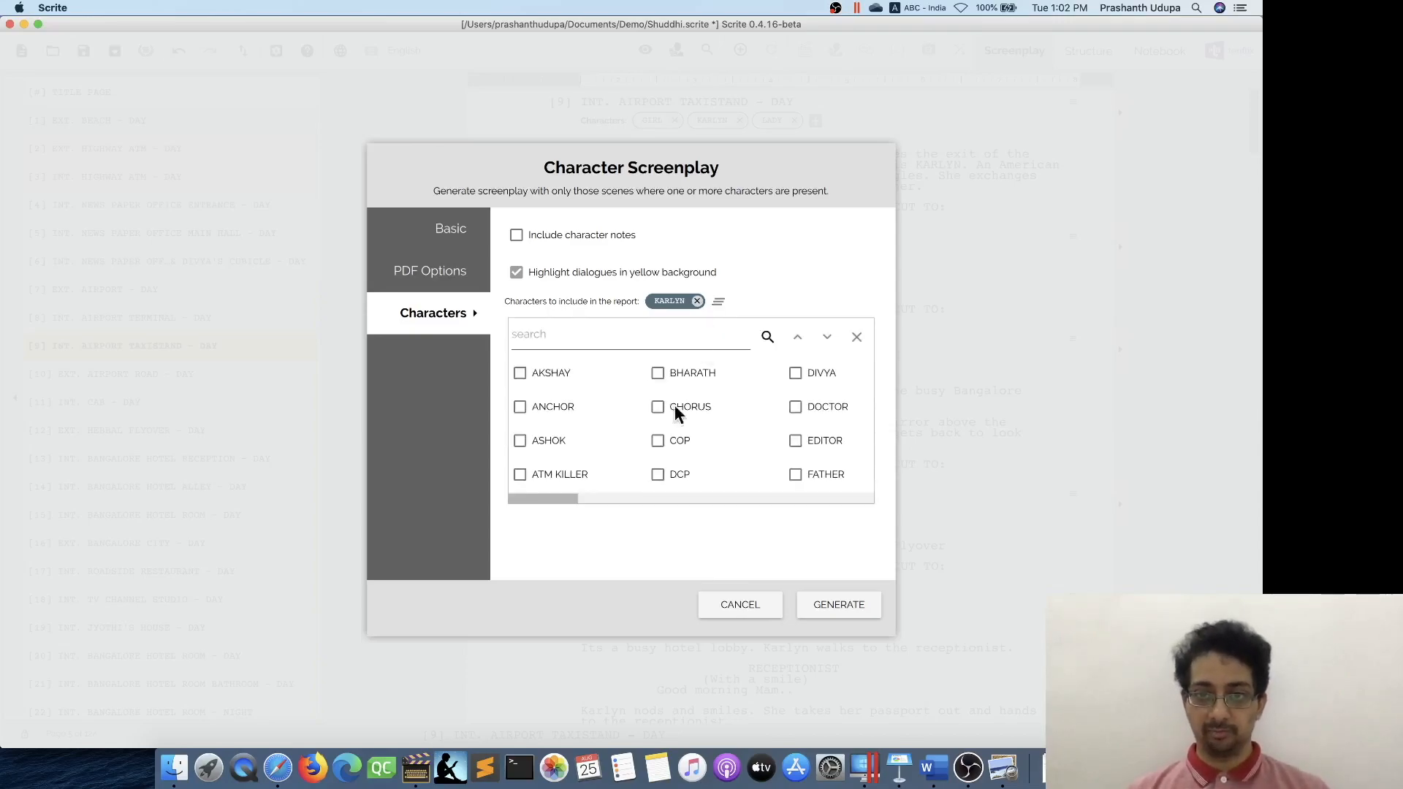
pyautogui.click(830, 604)
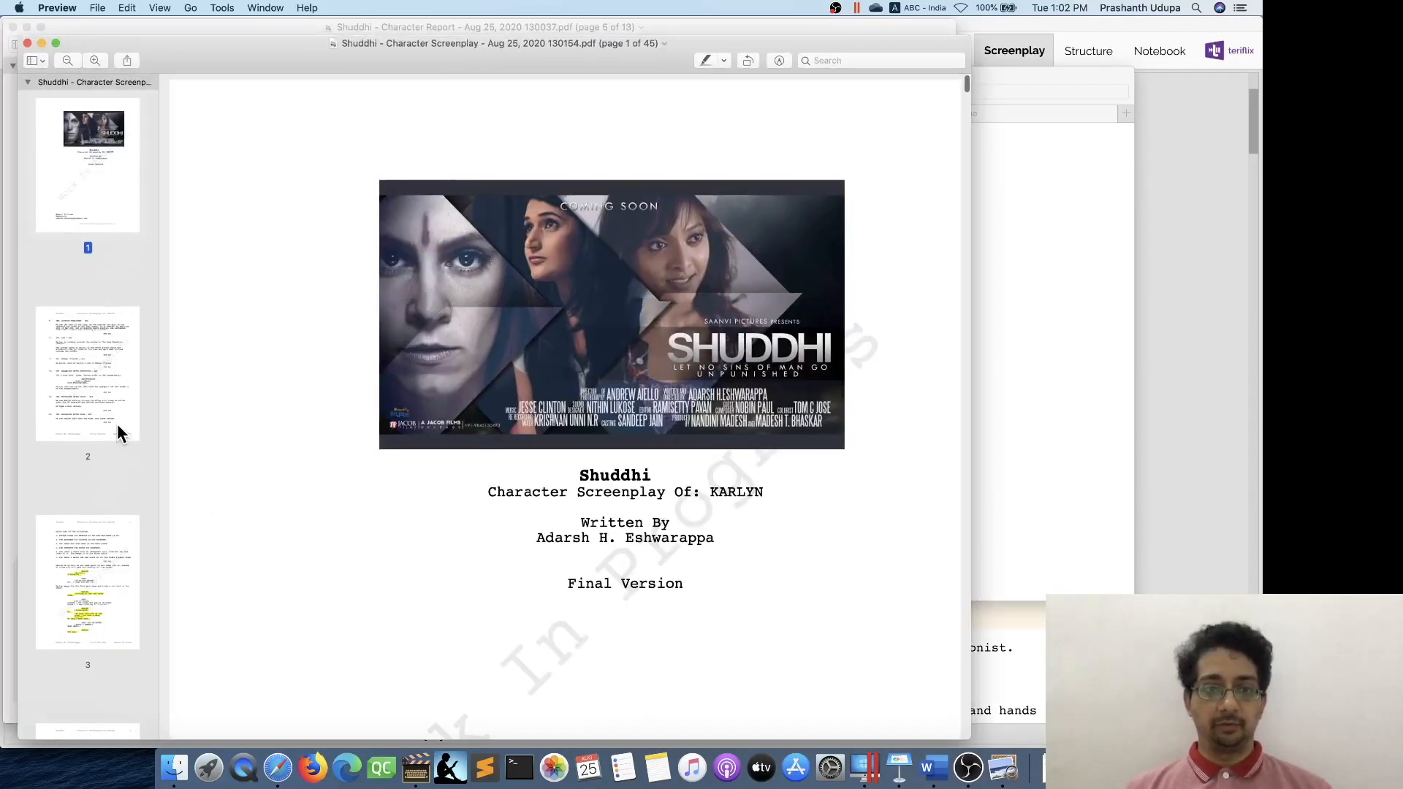
# Step: Examine pages 2 to 4 of the Character Screenplay PDF for Karlyn's scenes and highlighted dialogues
pyautogui.click(114, 415)
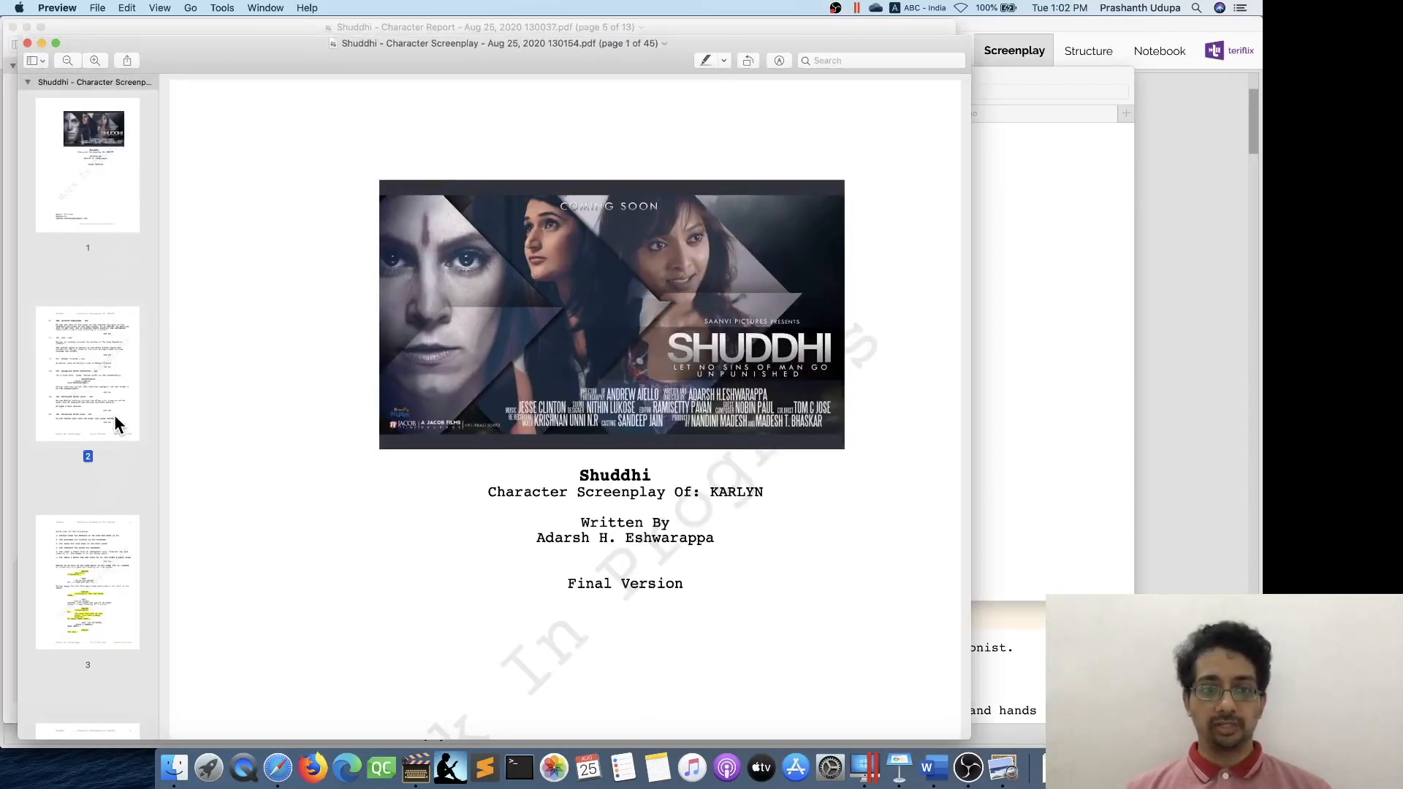
pyautogui.scroll(-5, 263, 575)
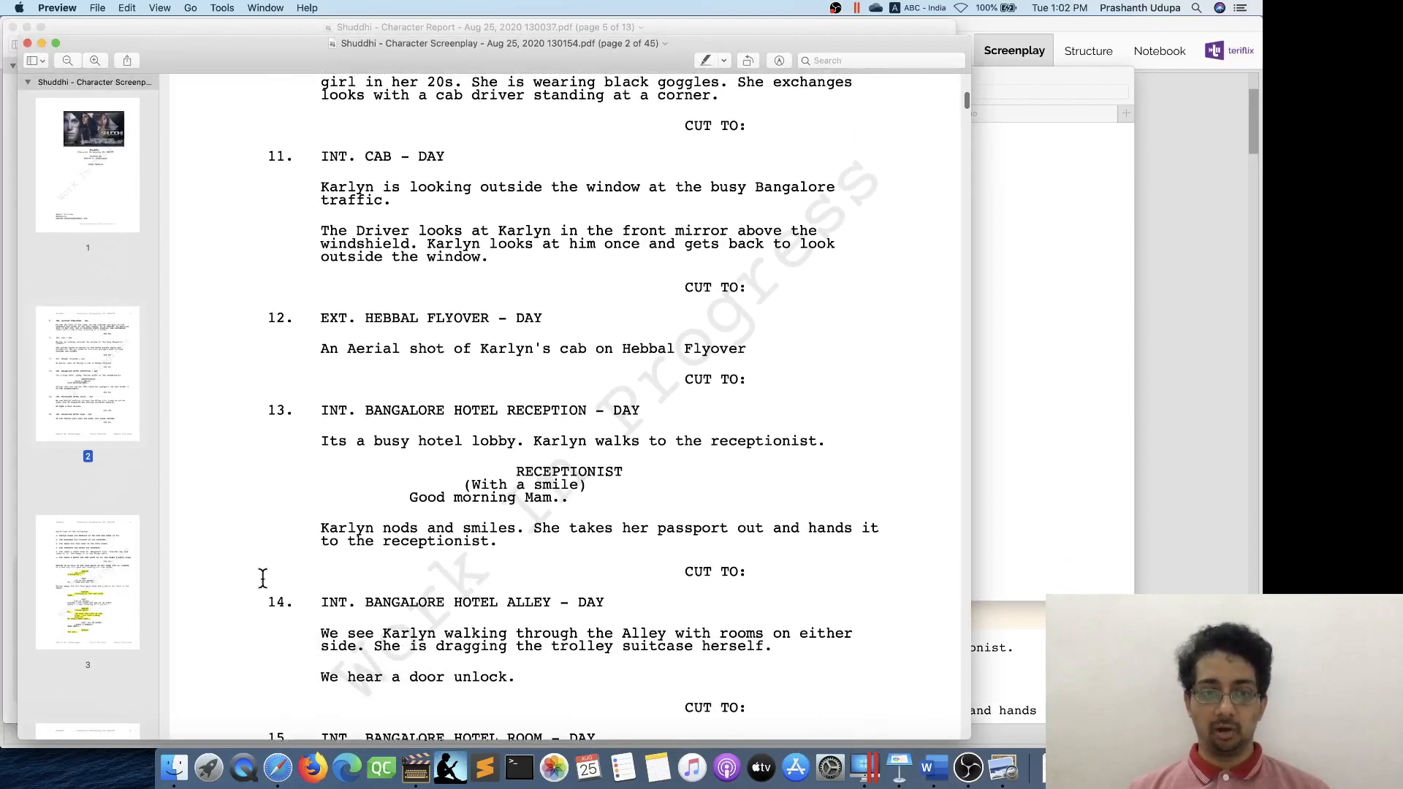
pyautogui.click(103, 585)
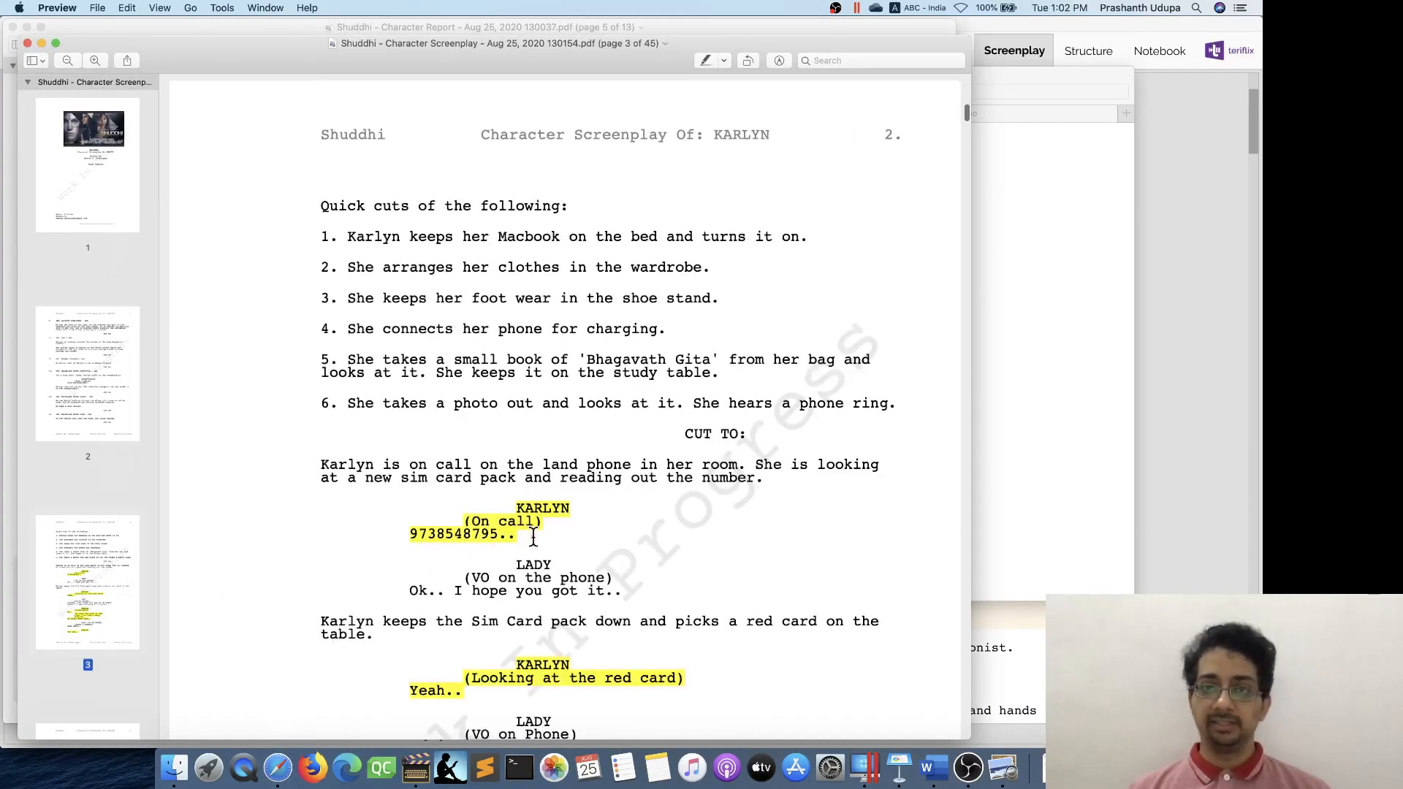
pyautogui.click(111, 402)
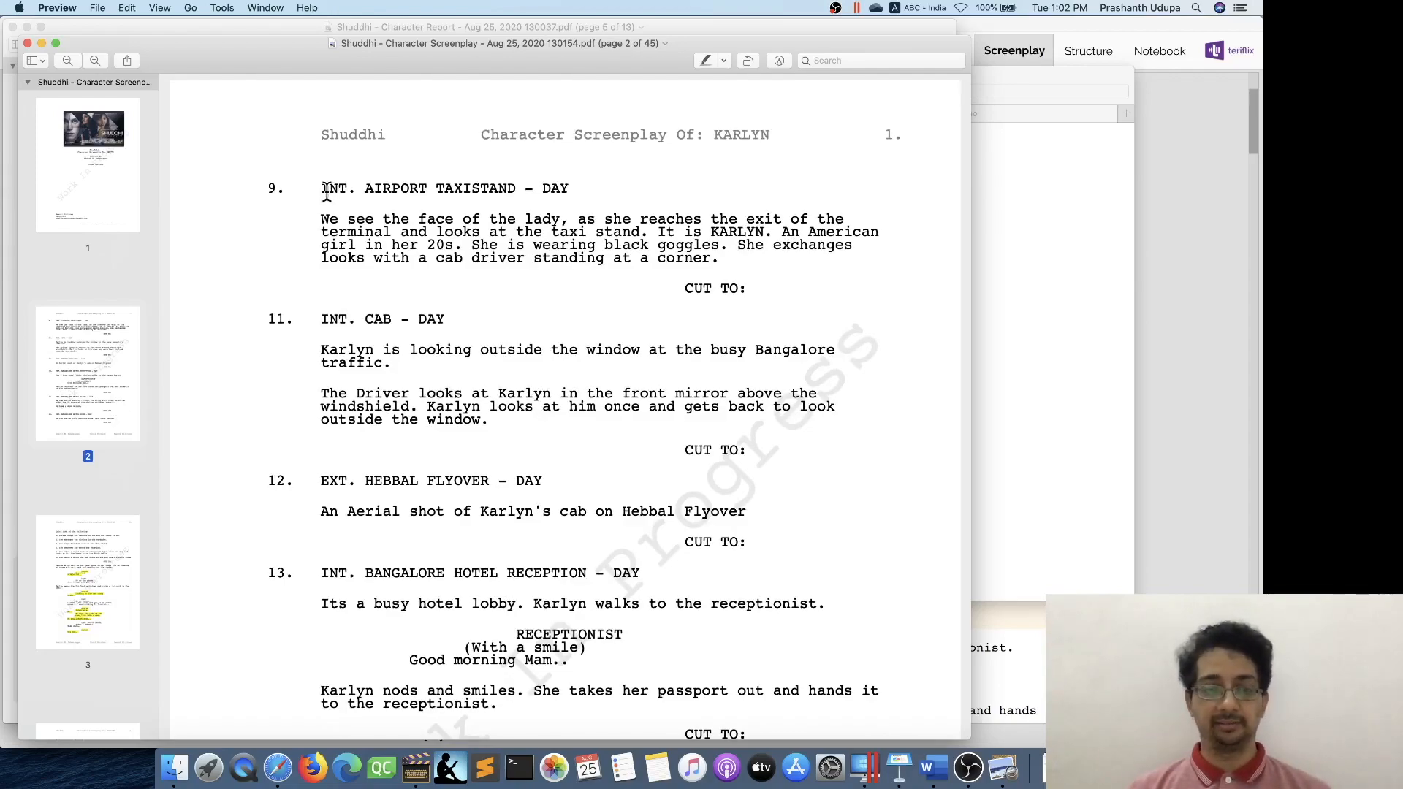
pyautogui.click(99, 559)
pyautogui.scroll(-15, 98, 622)
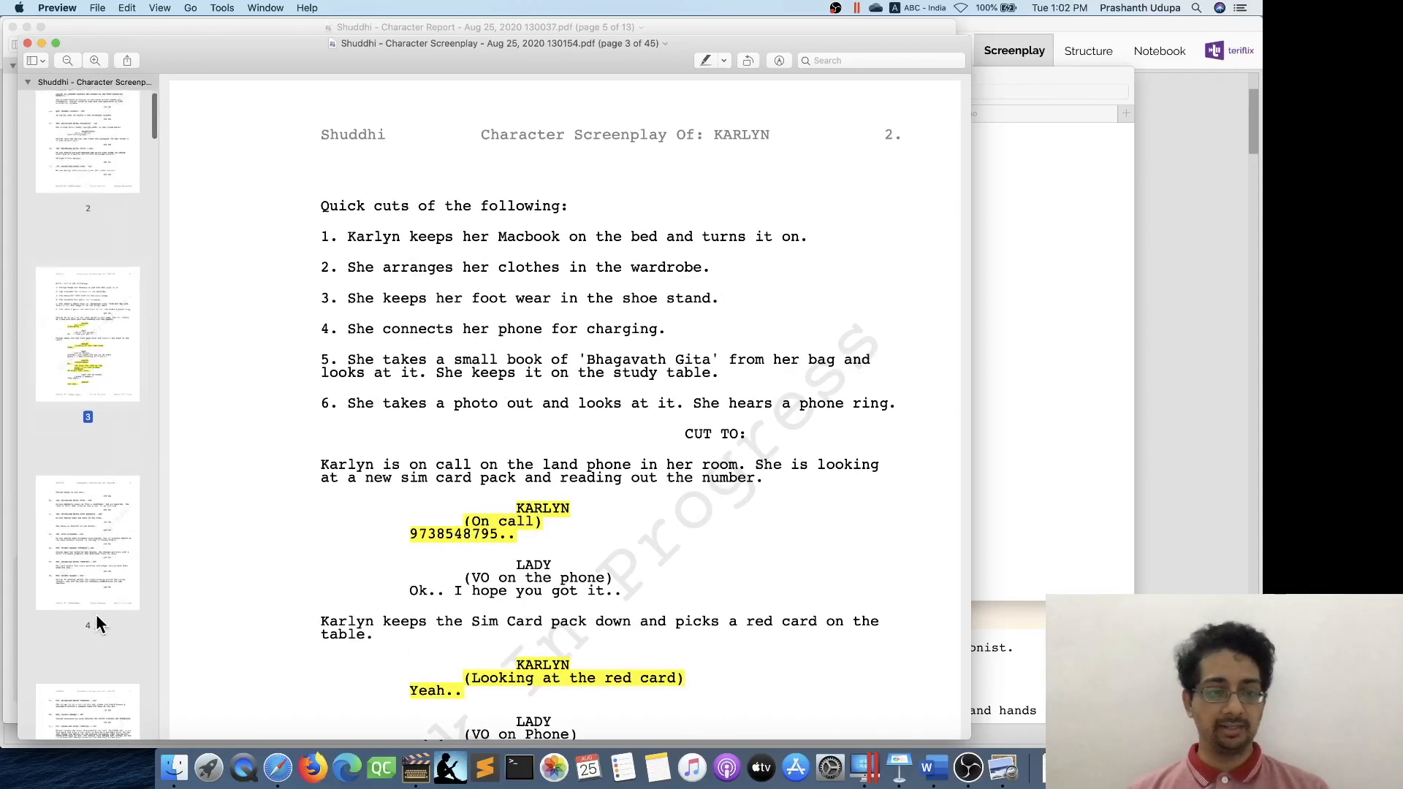
pyautogui.click(103, 501)
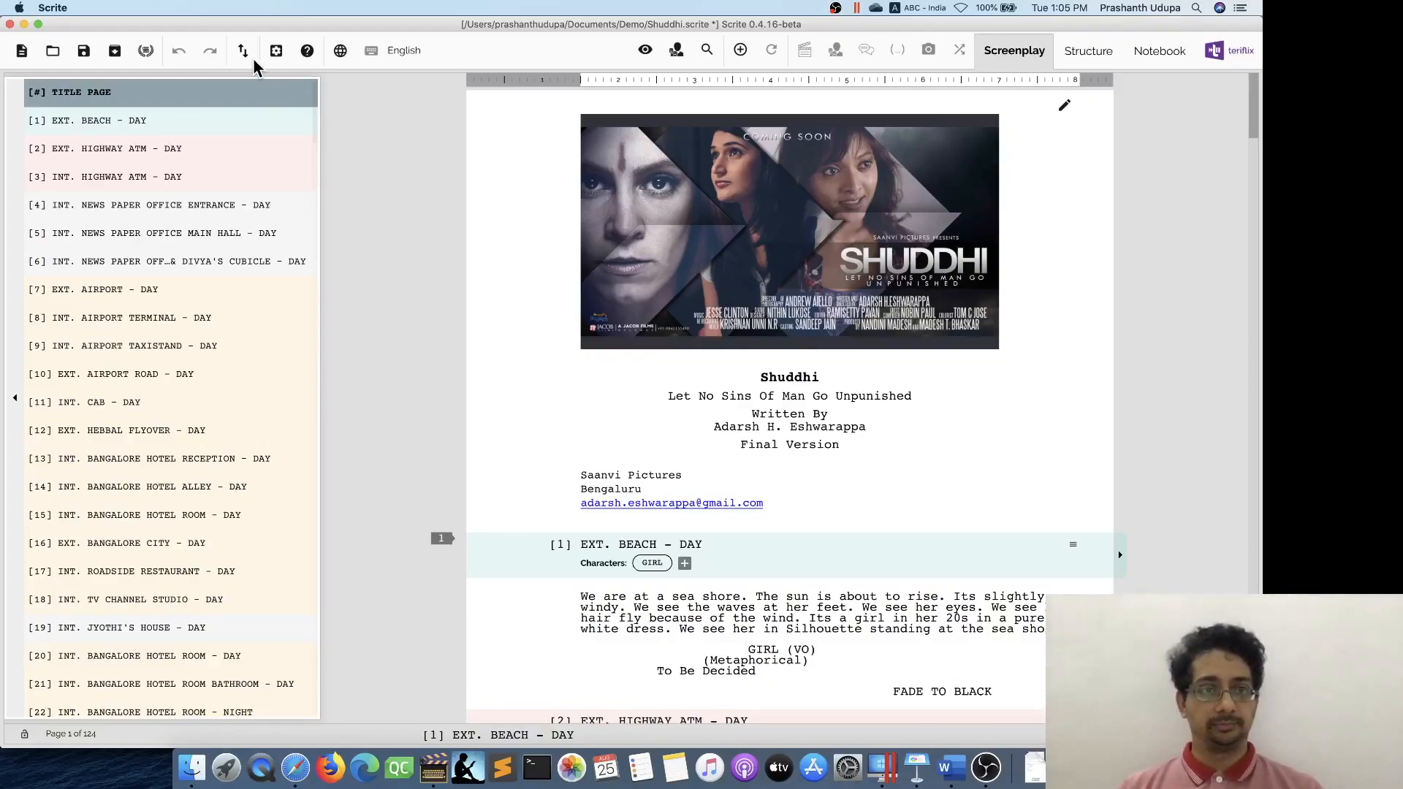
# Step: Generate a Location Report for the Shuddhi screenplay and examine the locations listed on its first page
pyautogui.click(244, 51)
pyautogui.moveTo(288, 155)
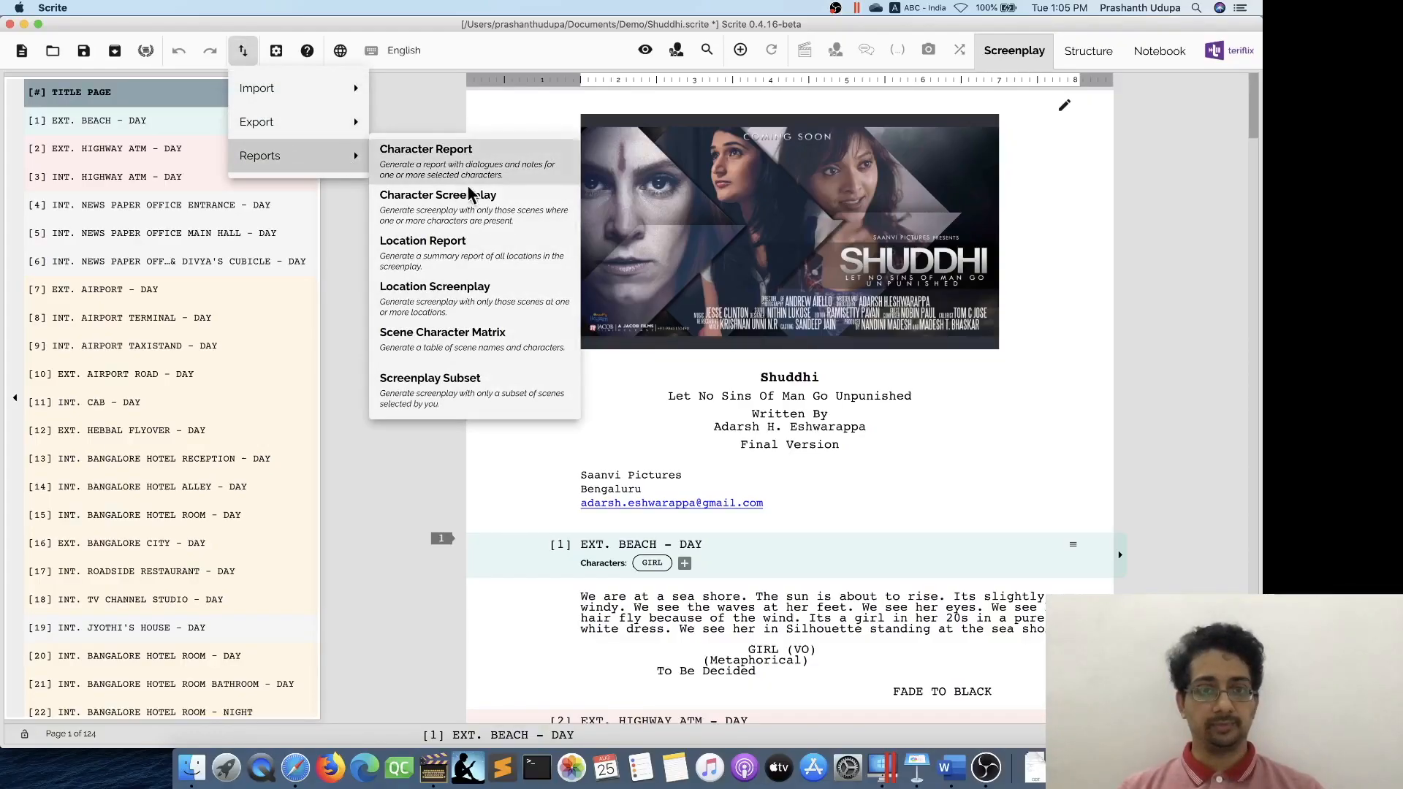
pyautogui.click(476, 266)
pyautogui.click(811, 599)
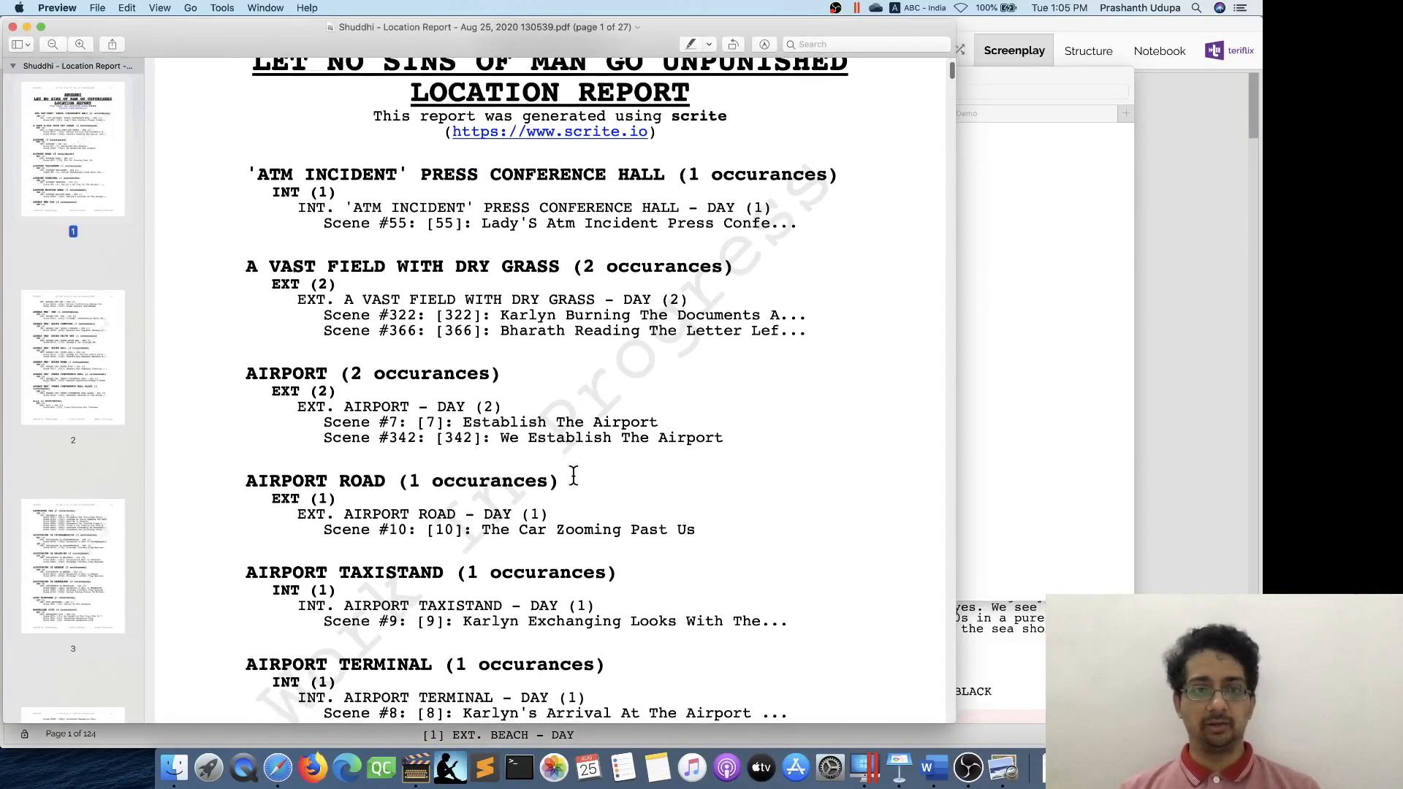
pyautogui.scroll(-3, 574, 475)
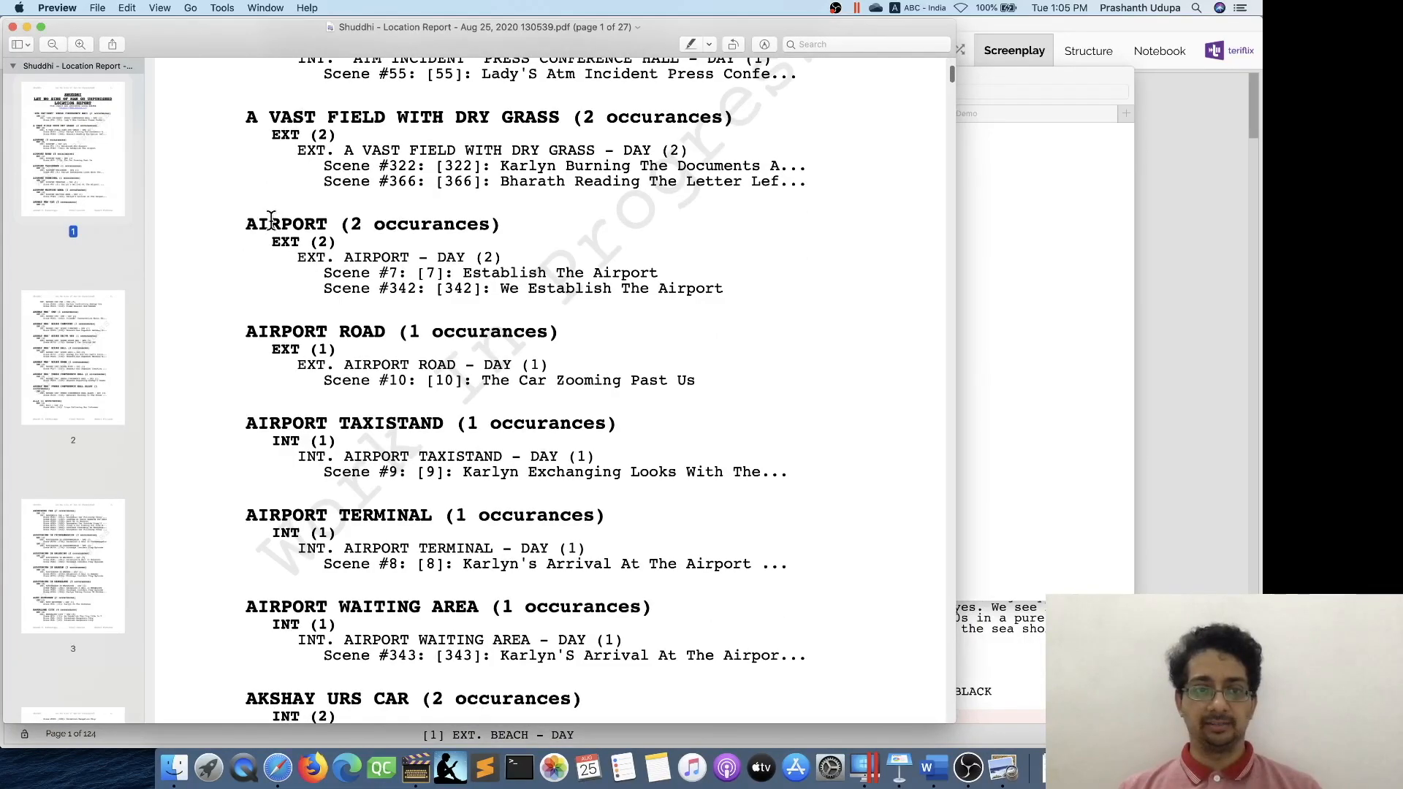
# Step: Examine the further locations and scene references listed beyond the first page of the Location Report
pyautogui.scroll(-6, 367, 511)
pyautogui.scroll(-20, 367, 511)
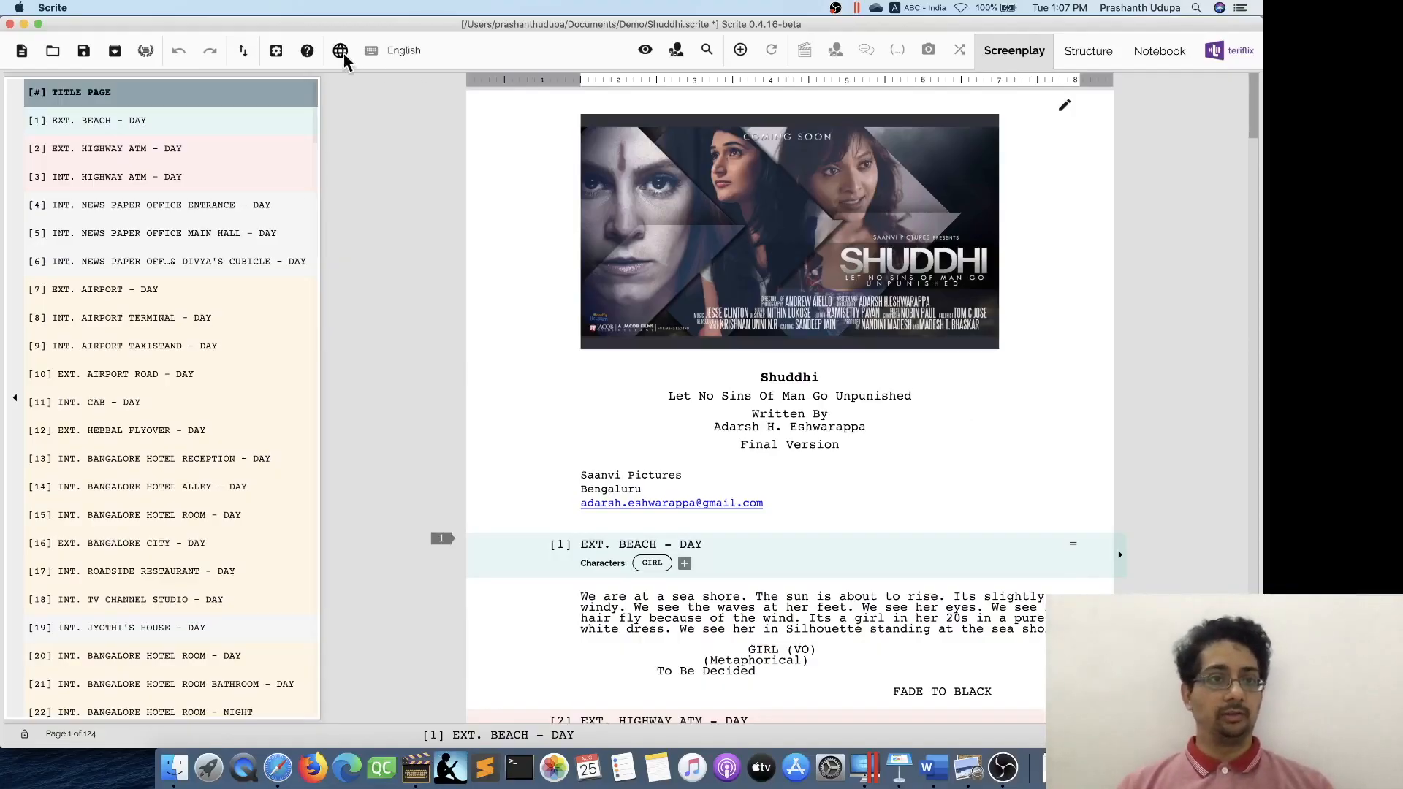
# Step: Generate a Location Screenplay for the locations DIVYA'S HOUSE and DIVYA'S HOUSE BALCONY
pyautogui.click(242, 57)
pyautogui.moveTo(291, 158)
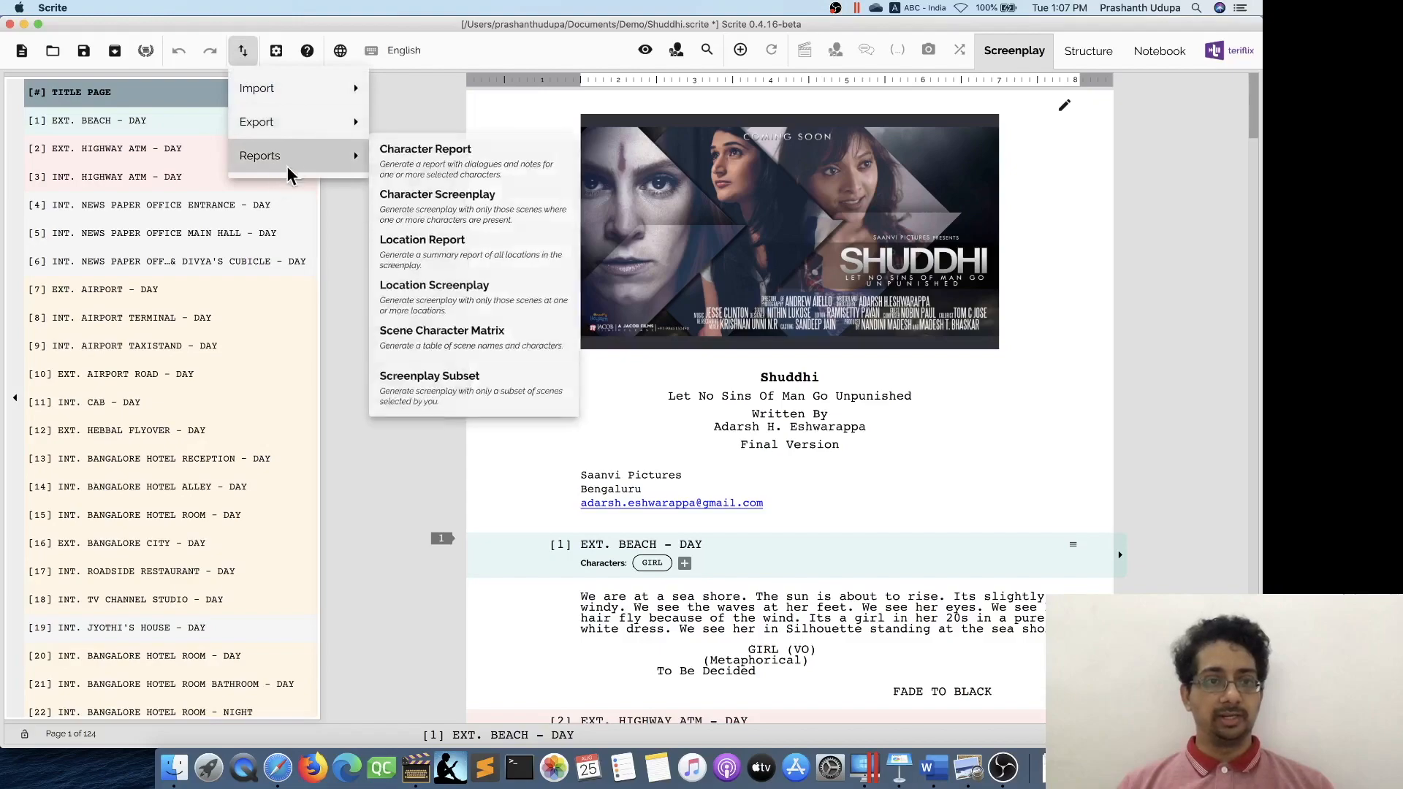
pyautogui.click(532, 292)
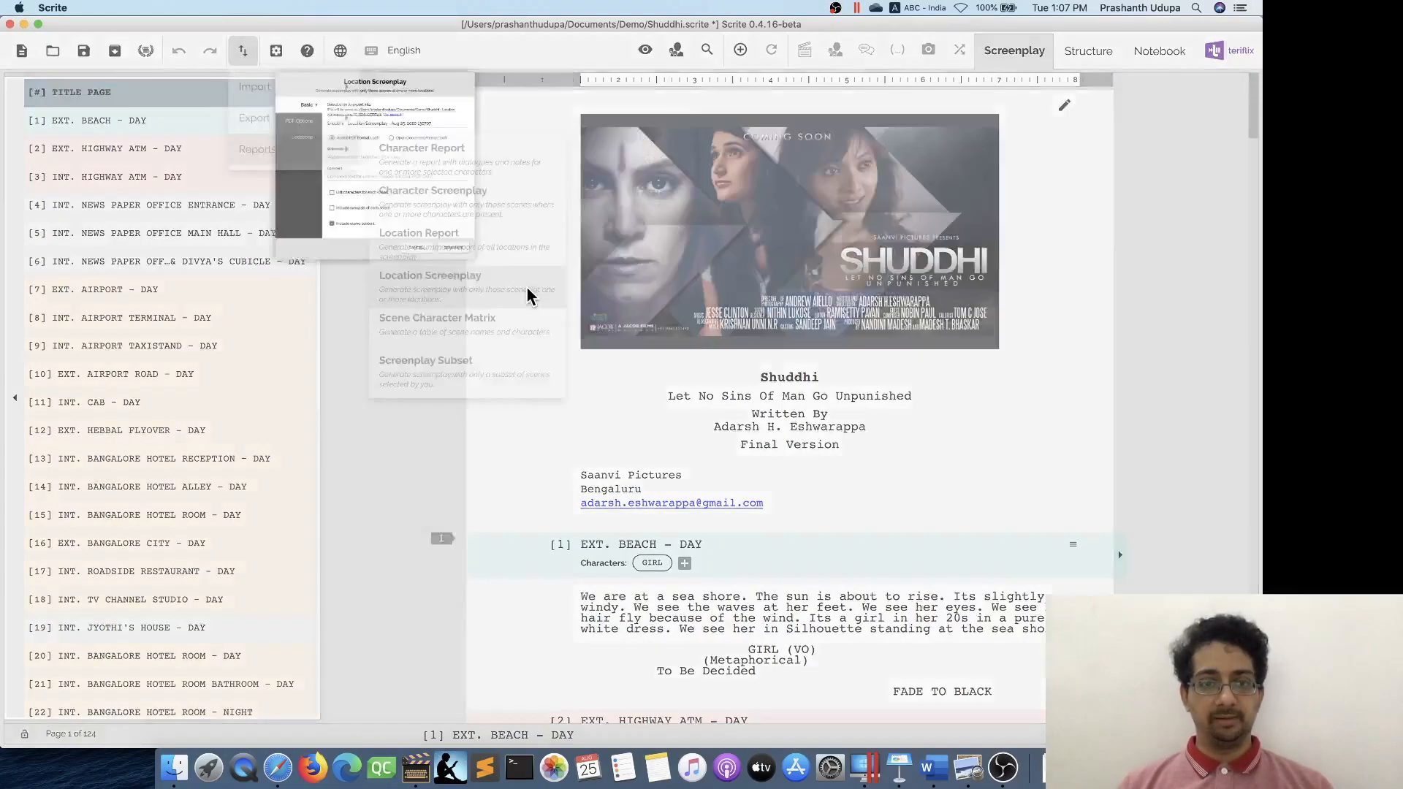
pyautogui.click(455, 312)
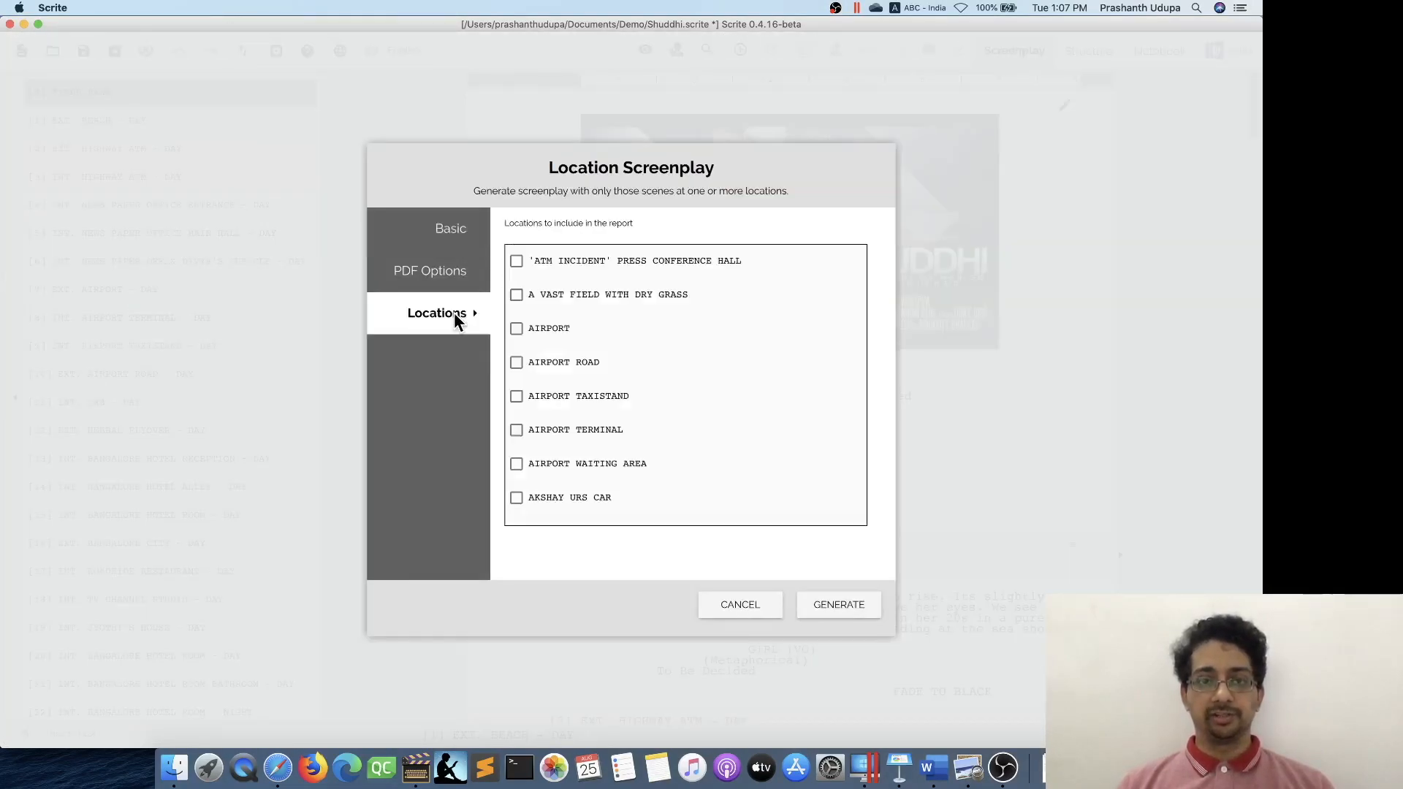
pyautogui.scroll(-5, 621, 416)
pyautogui.scroll(-15, 622, 417)
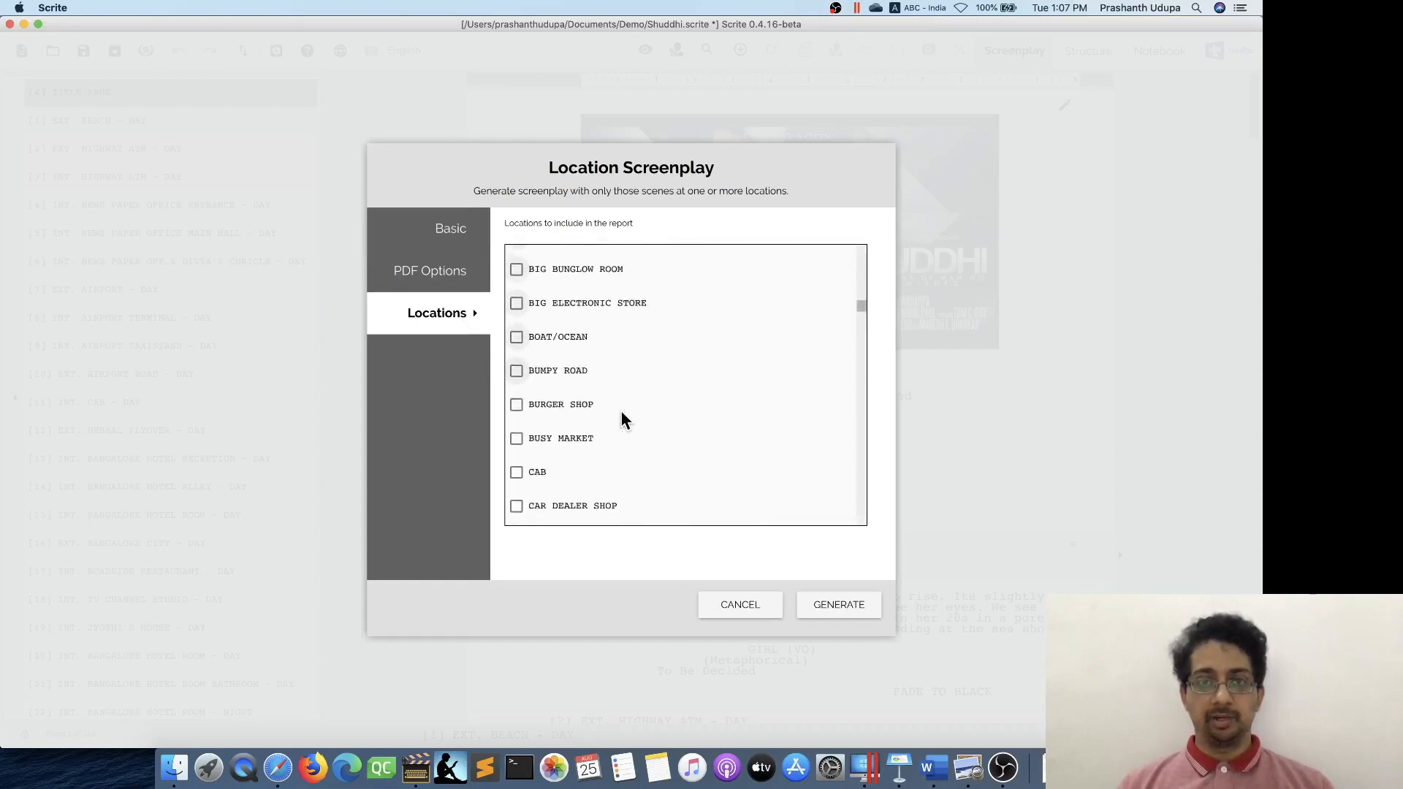
pyautogui.scroll(-10, 589, 432)
pyautogui.scroll(5, 589, 433)
pyautogui.scroll(1, 586, 431)
pyautogui.click(580, 335)
pyautogui.click(583, 370)
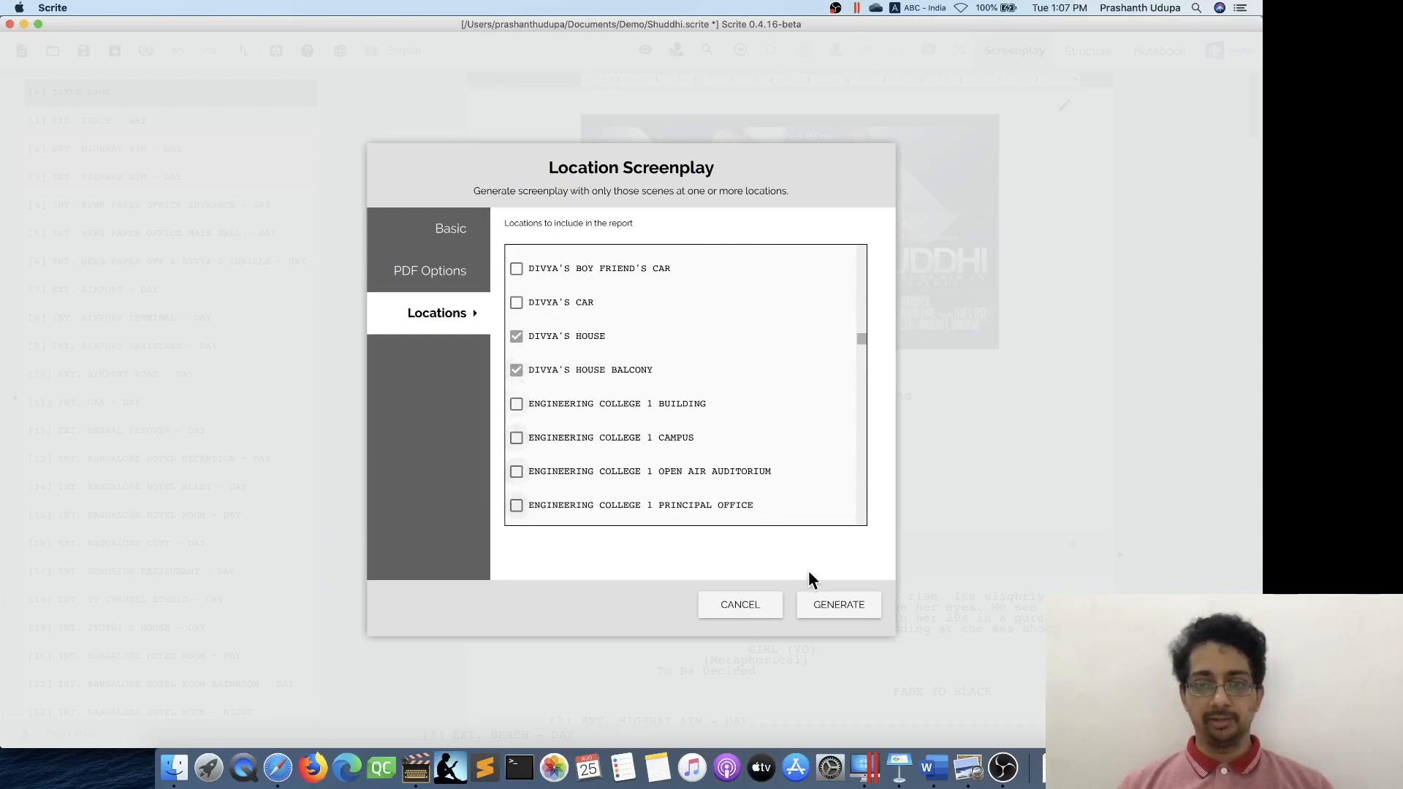
pyautogui.click(816, 600)
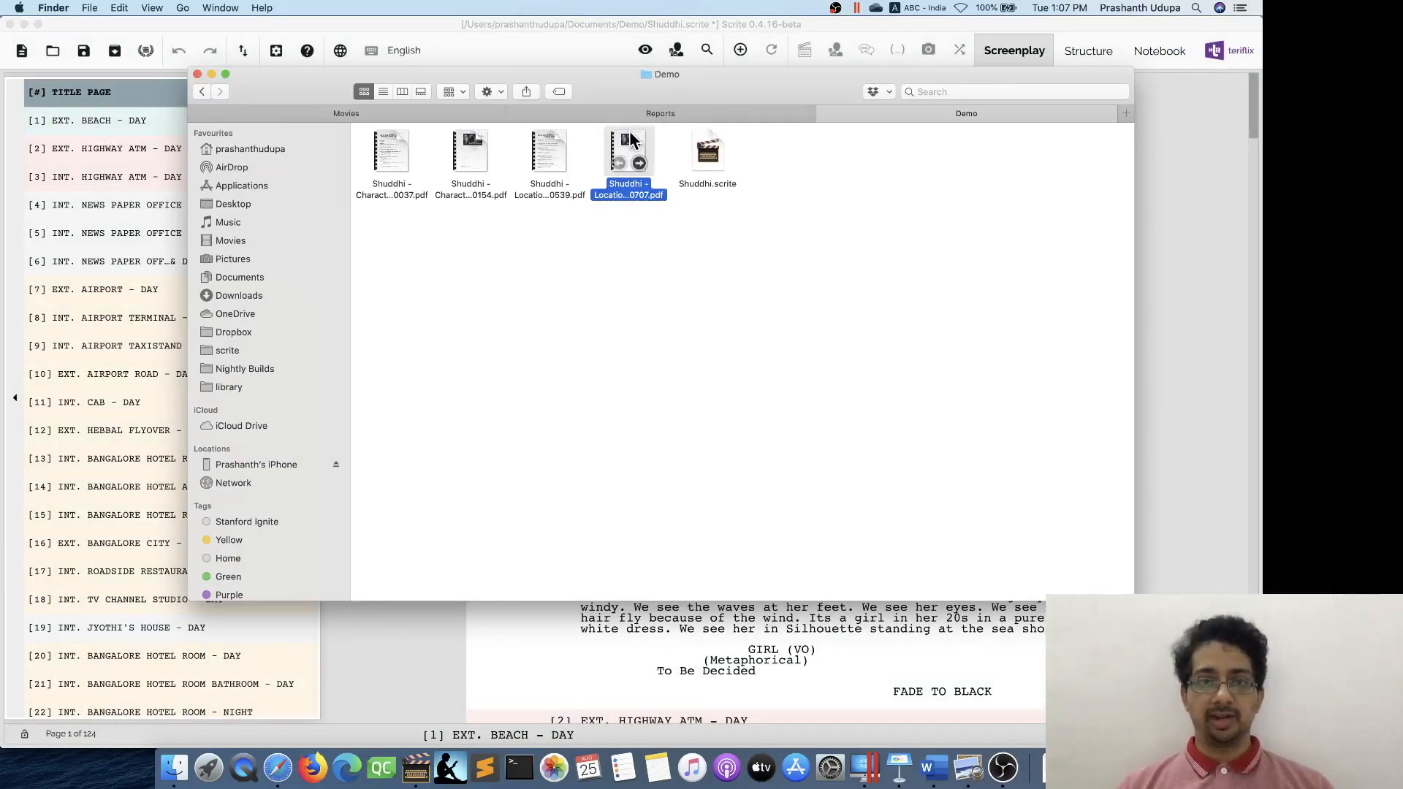
# Step: Open the generated Location Screenplay PDF and examine its location summary on page 2 and the scenes on page 3
pyautogui.doubleClick(630, 132)
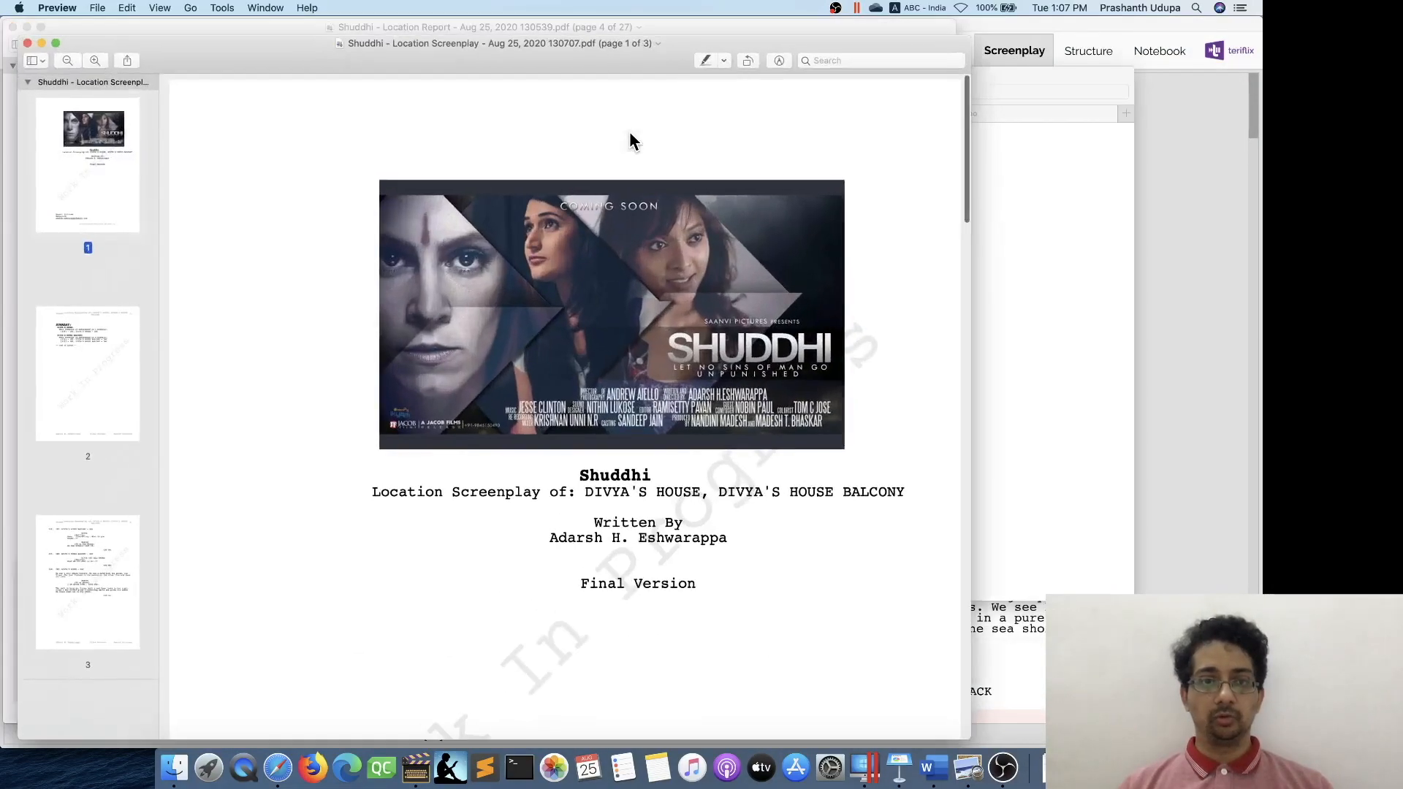
pyautogui.click(100, 411)
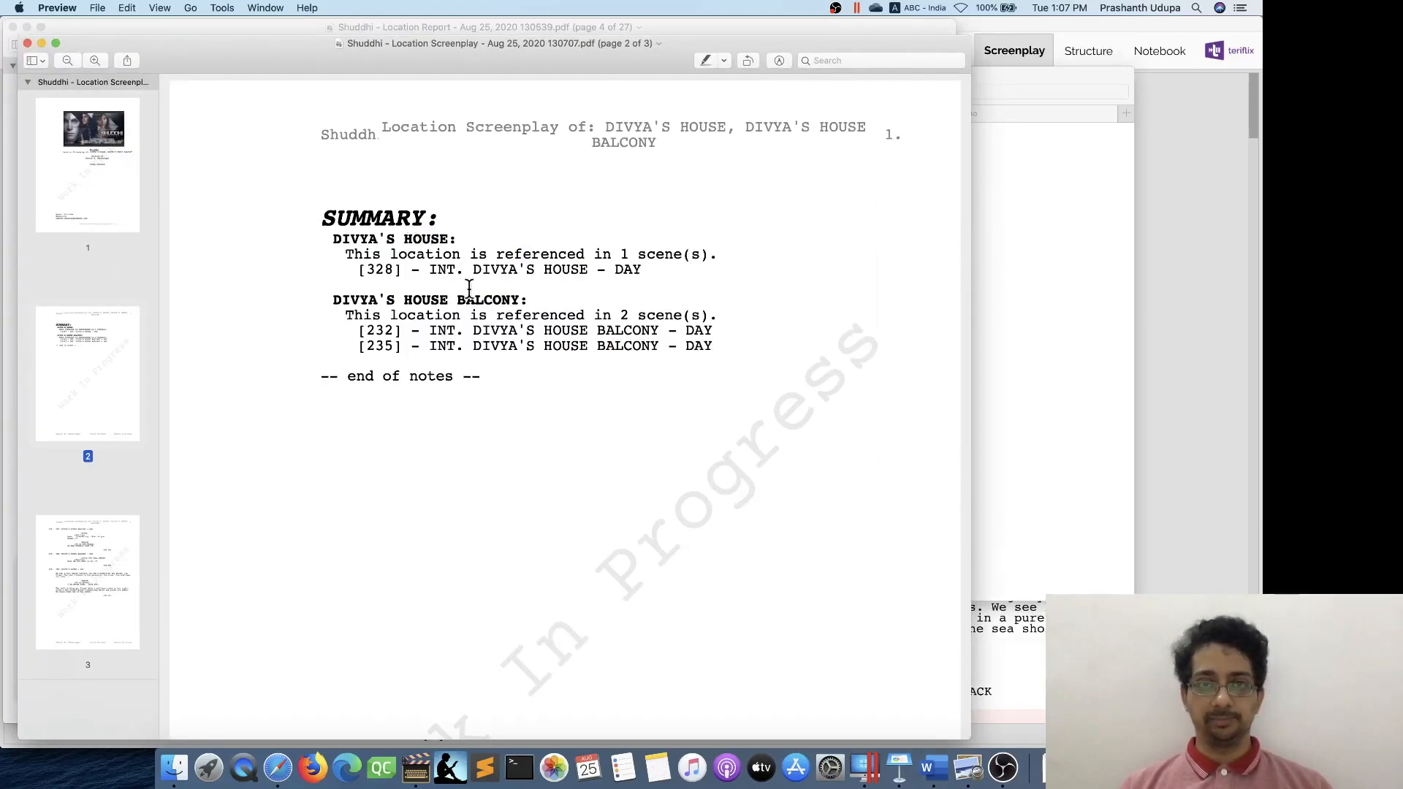
pyautogui.click(124, 580)
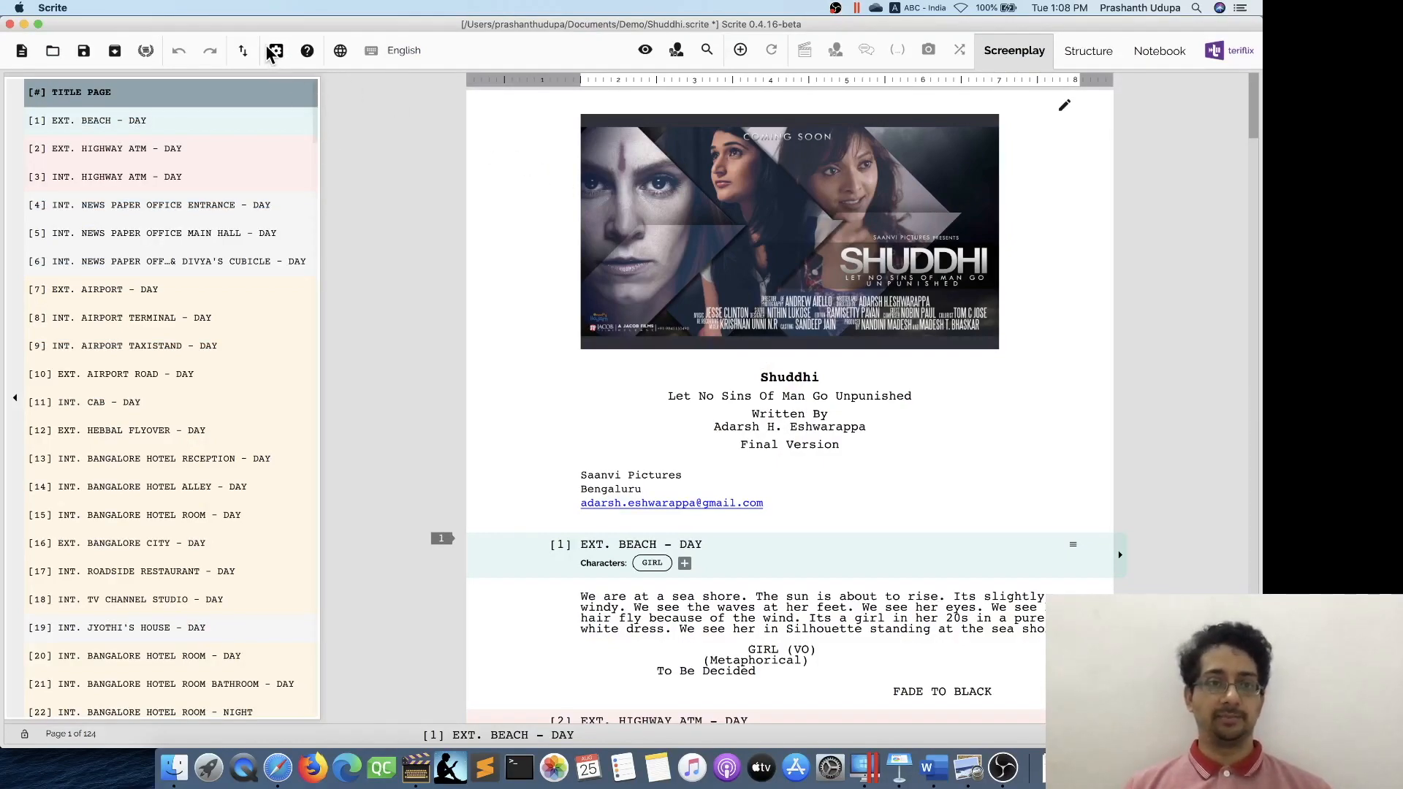
# Step: Generate a Screenplay Subset containing all scenes filtered by INT and NIGHT
pyautogui.click(242, 51)
pyautogui.moveTo(270, 155)
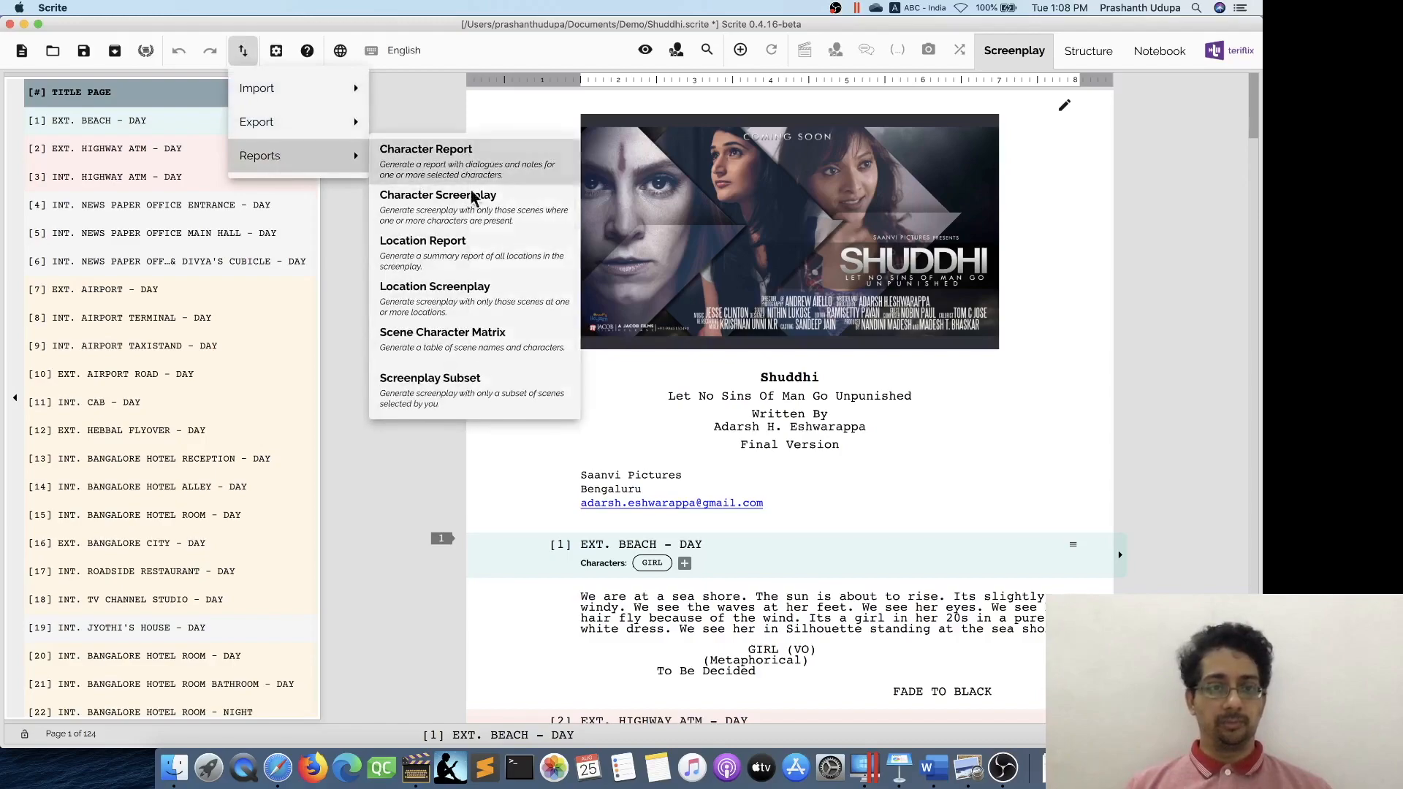
pyautogui.click(526, 394)
pyautogui.click(464, 323)
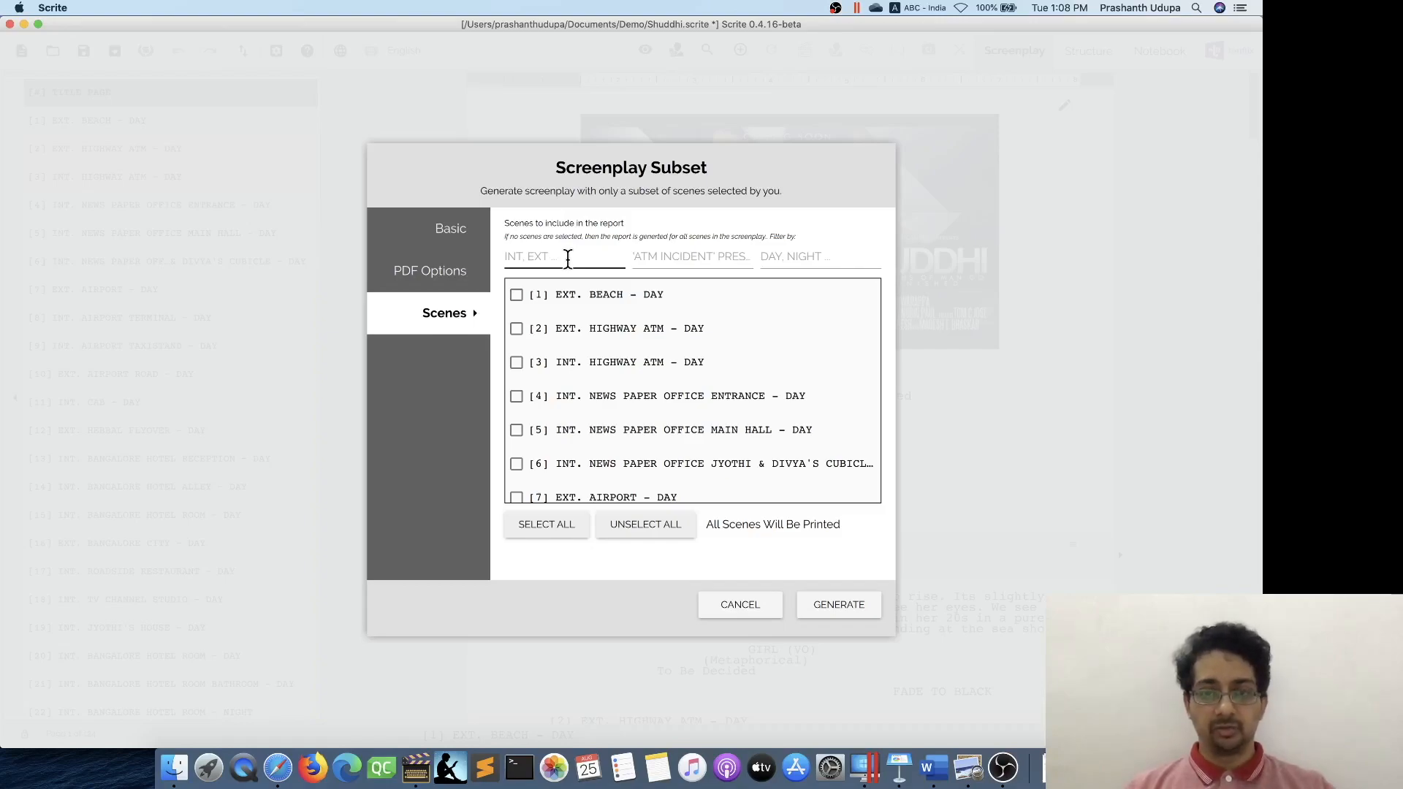
pyautogui.click(568, 258)
pyautogui.write('INT')
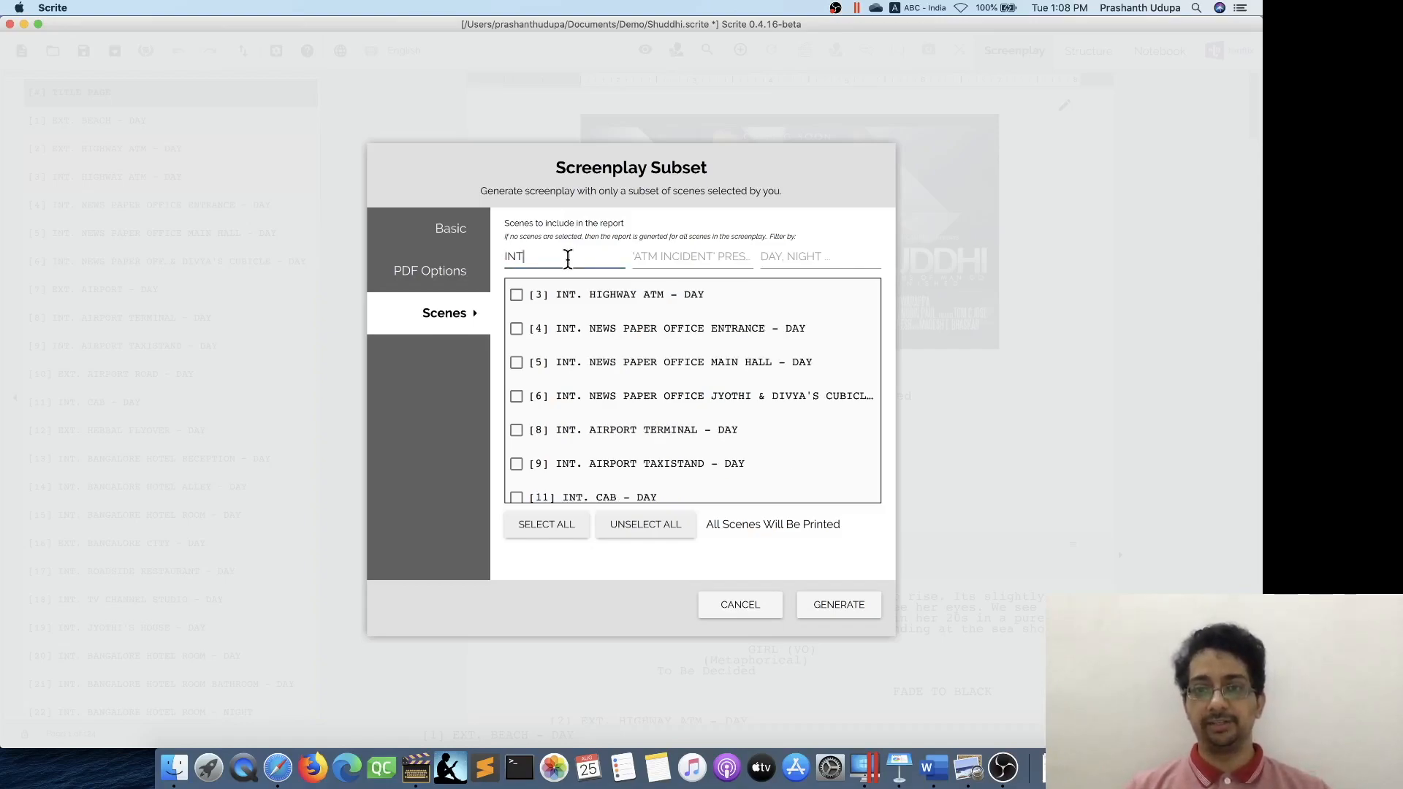
pyautogui.click(799, 261)
pyautogui.write('NIGHT')
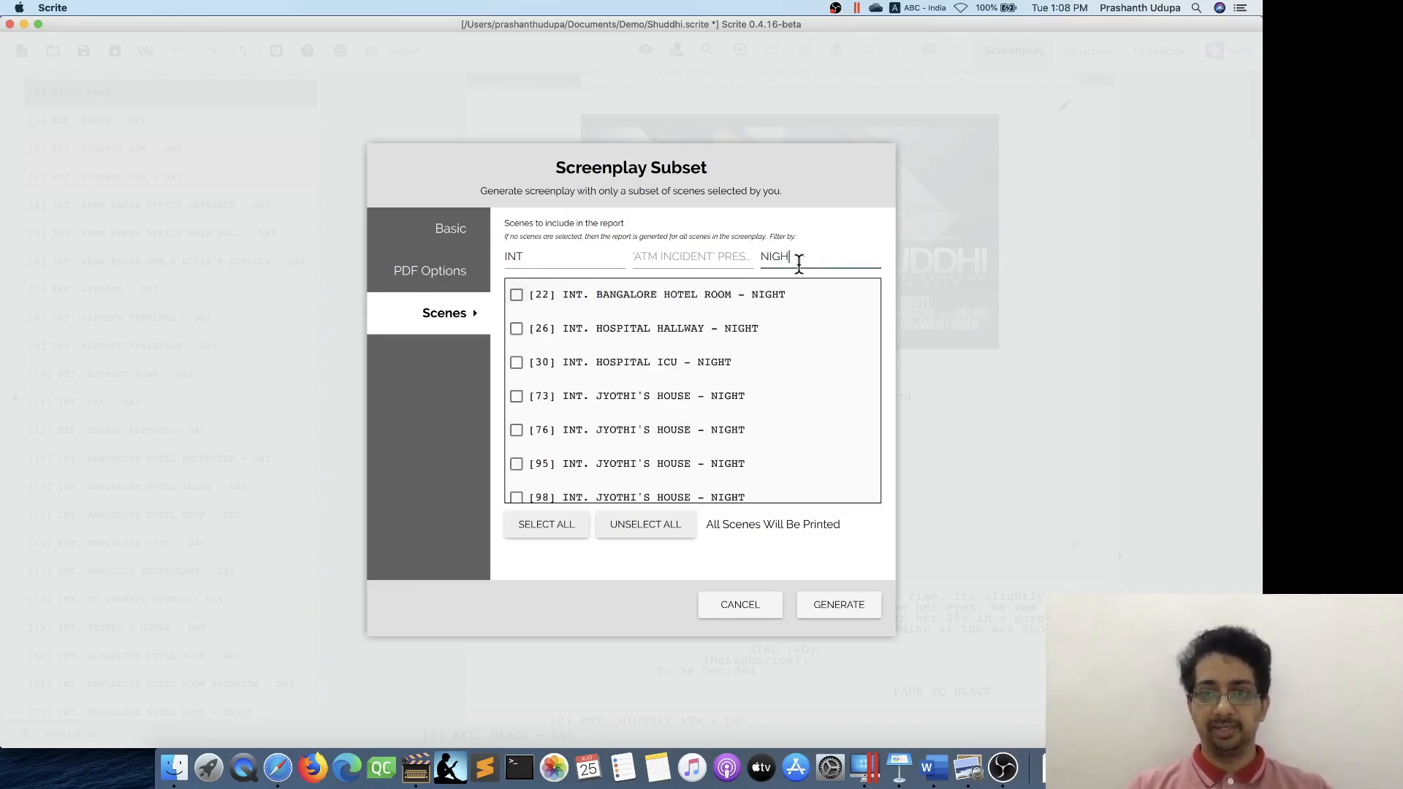
pyautogui.click(563, 526)
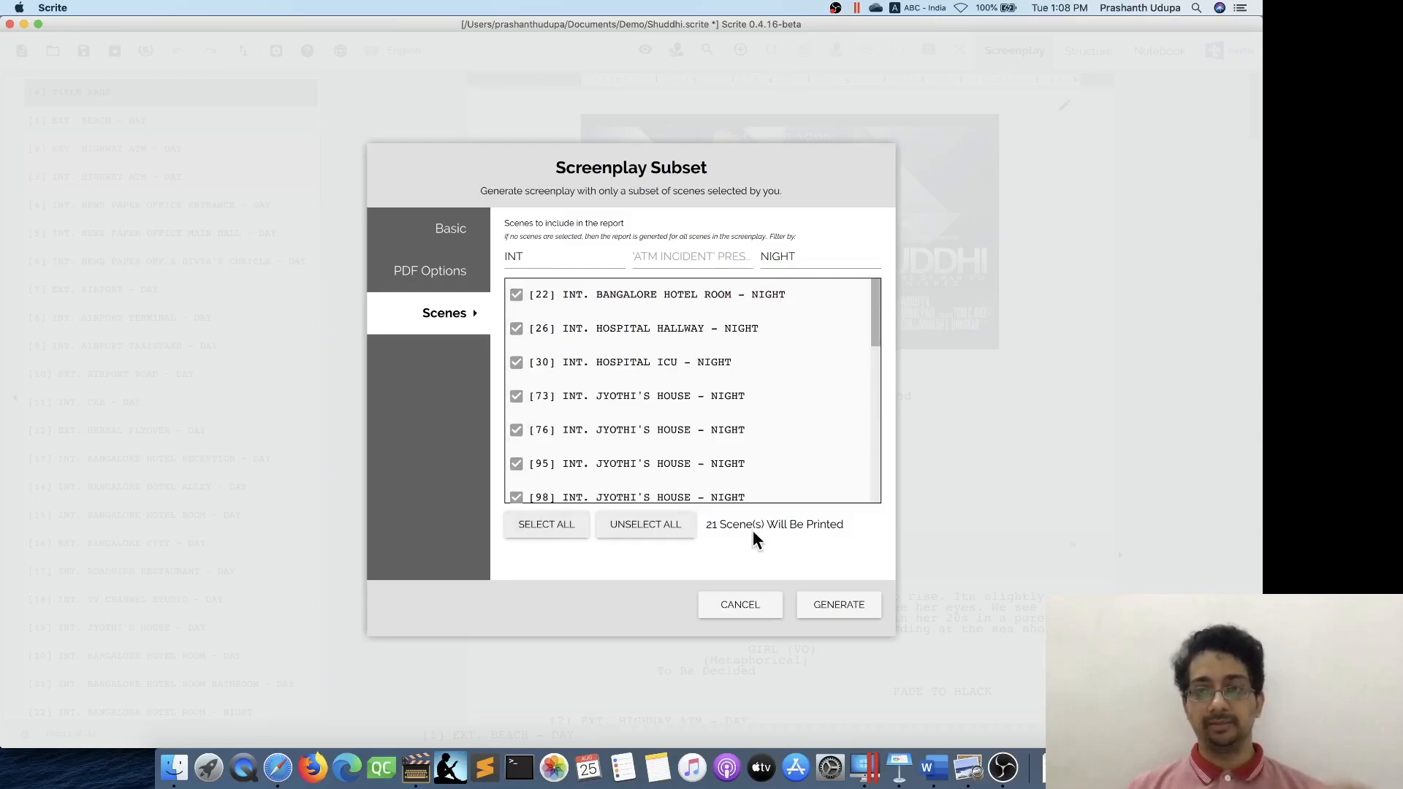
pyautogui.click(824, 606)
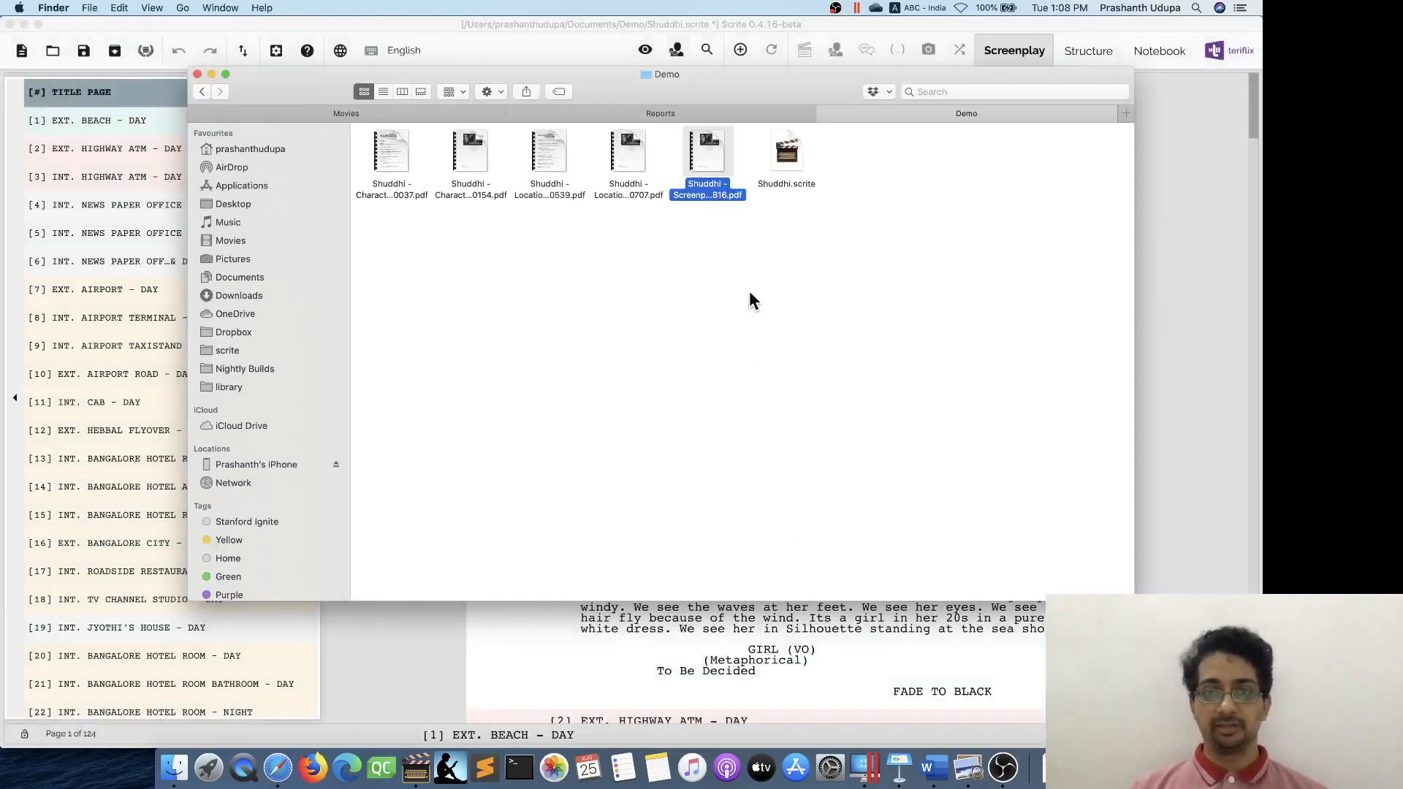
# Step: Open the Screenplay Subset PDF and examine its scene summary and the included interior night scenes from page 3 onward
pyautogui.doubleClick(727, 147)
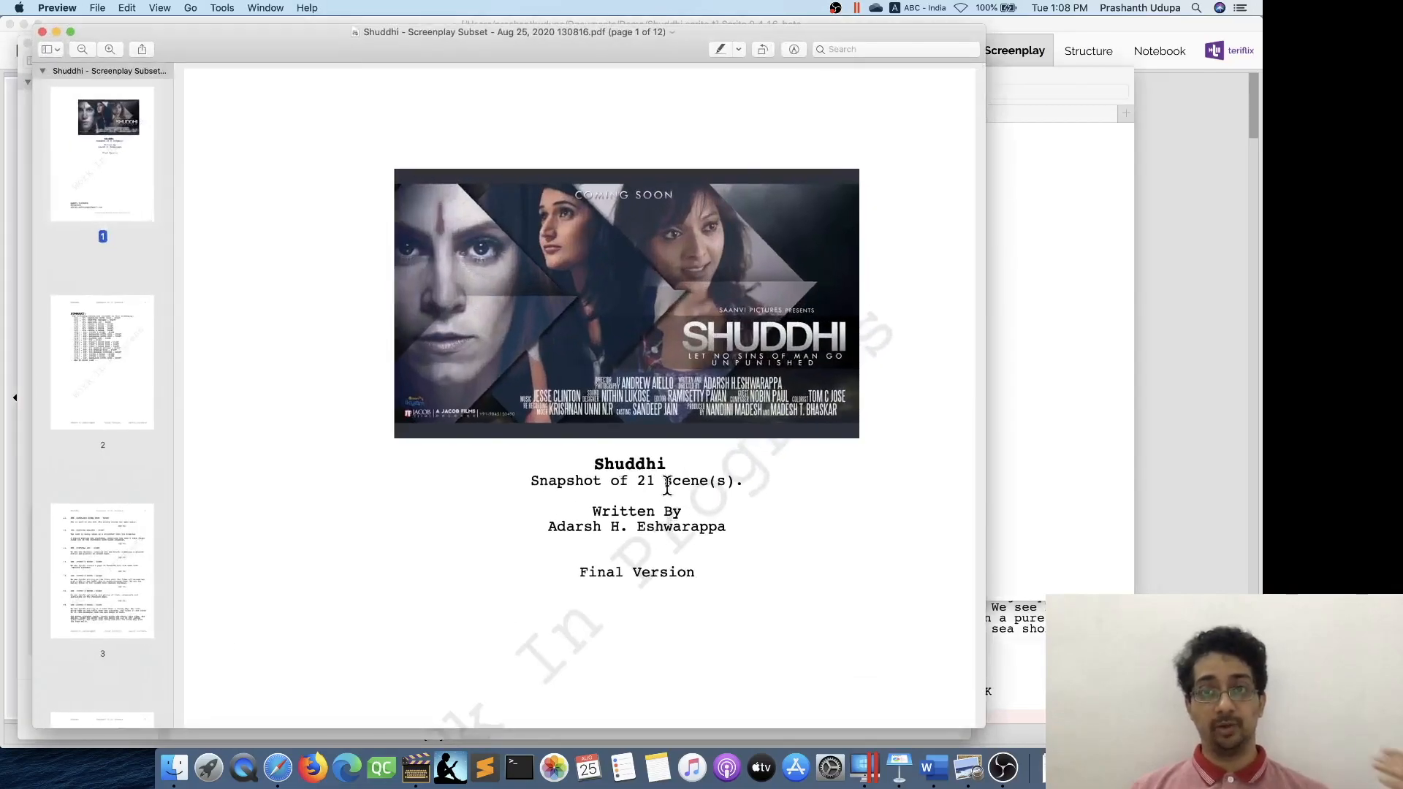
pyautogui.click(147, 368)
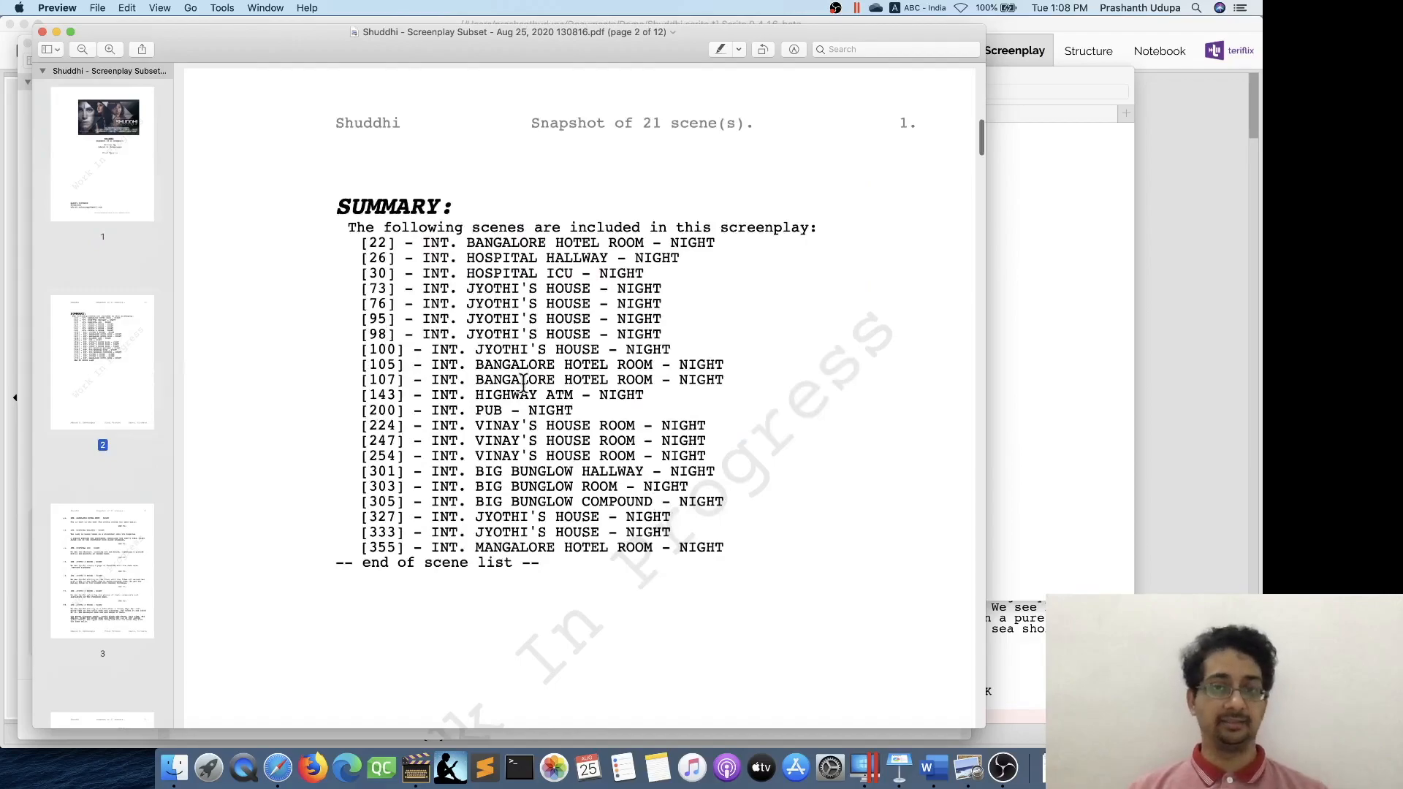
pyautogui.click(76, 547)
pyautogui.scroll(-15, 465, 494)
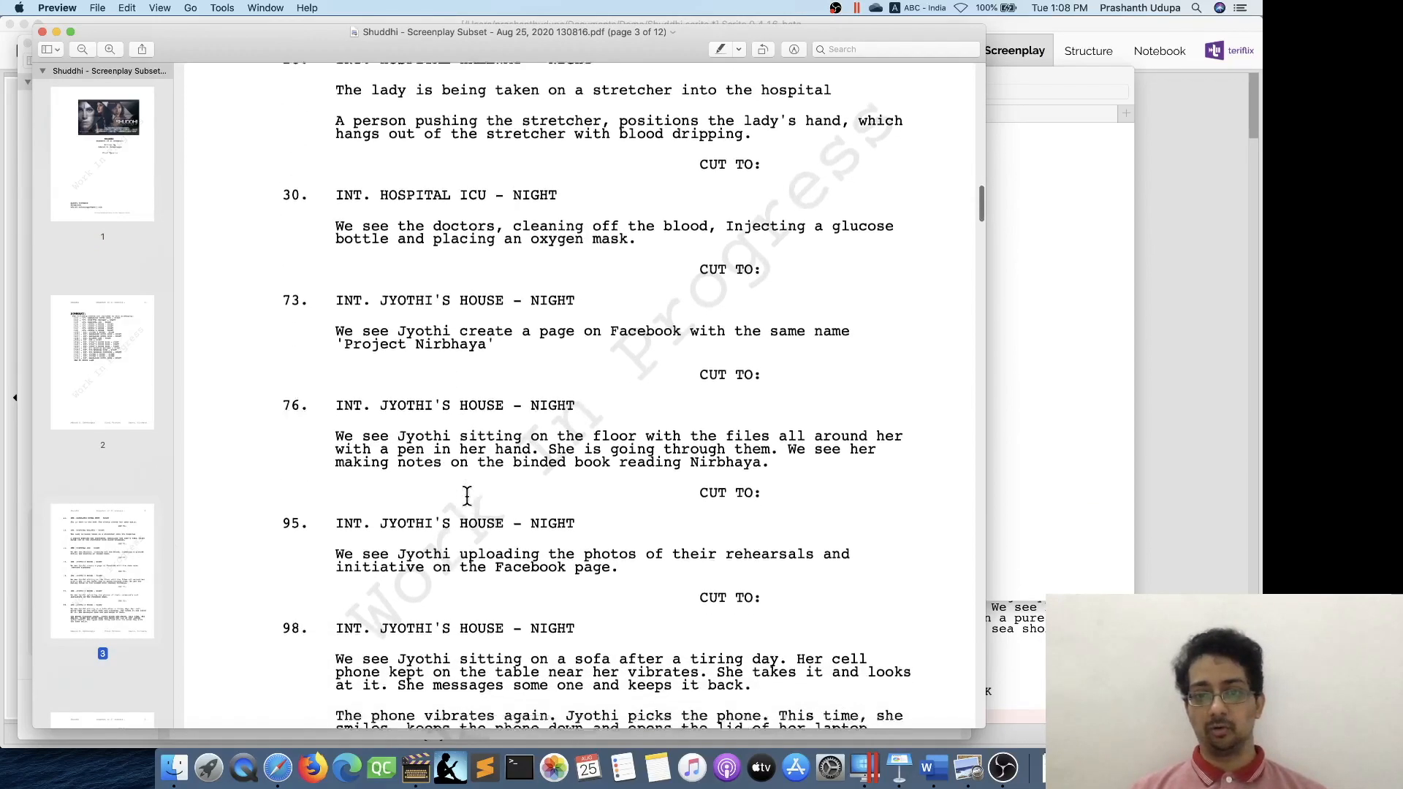
pyautogui.scroll(-15, 467, 496)
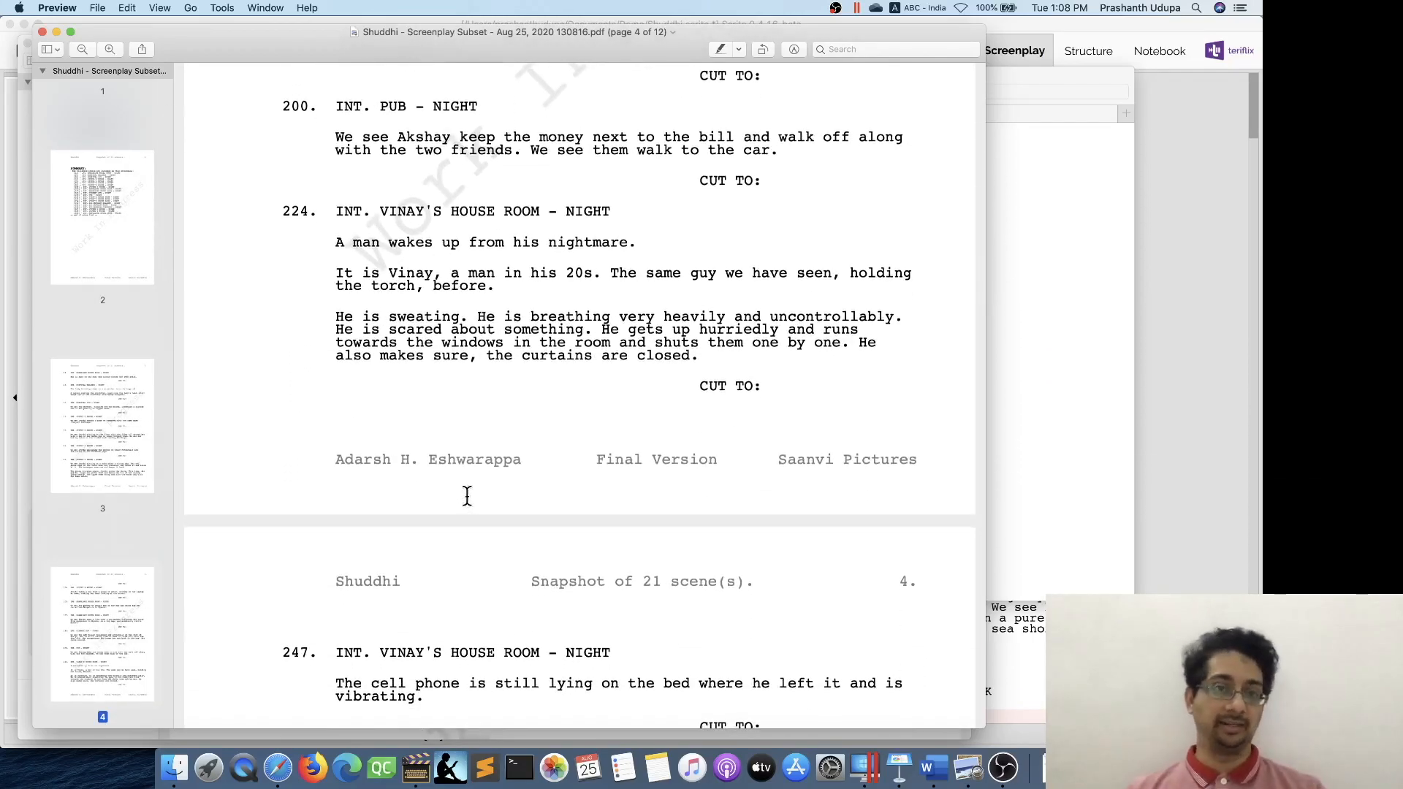
pyautogui.scroll(-12, 467, 496)
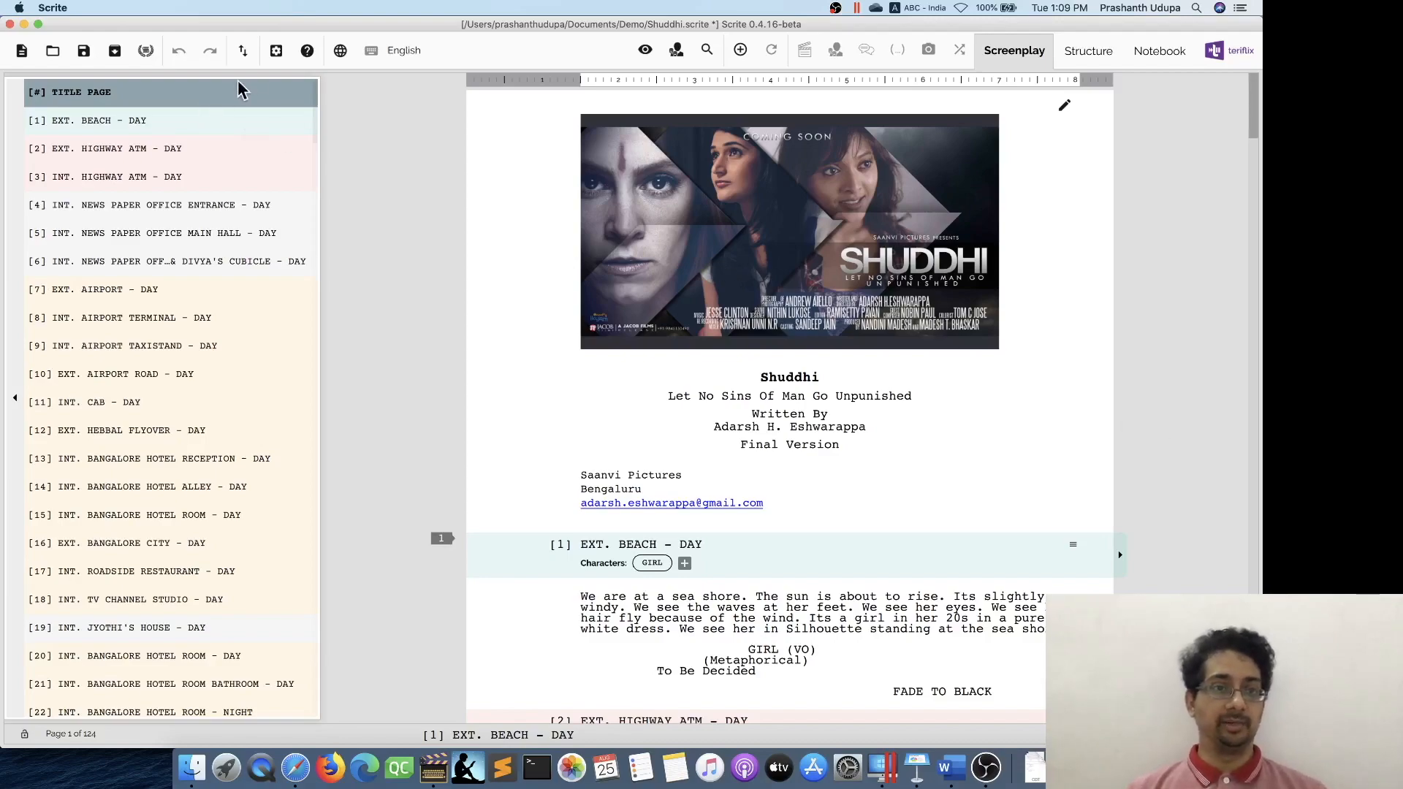
# Step: Generate a PDF Scene Character Matrix of type Scene Vs Character with all characters included
pyautogui.click(243, 51)
pyautogui.moveTo(269, 156)
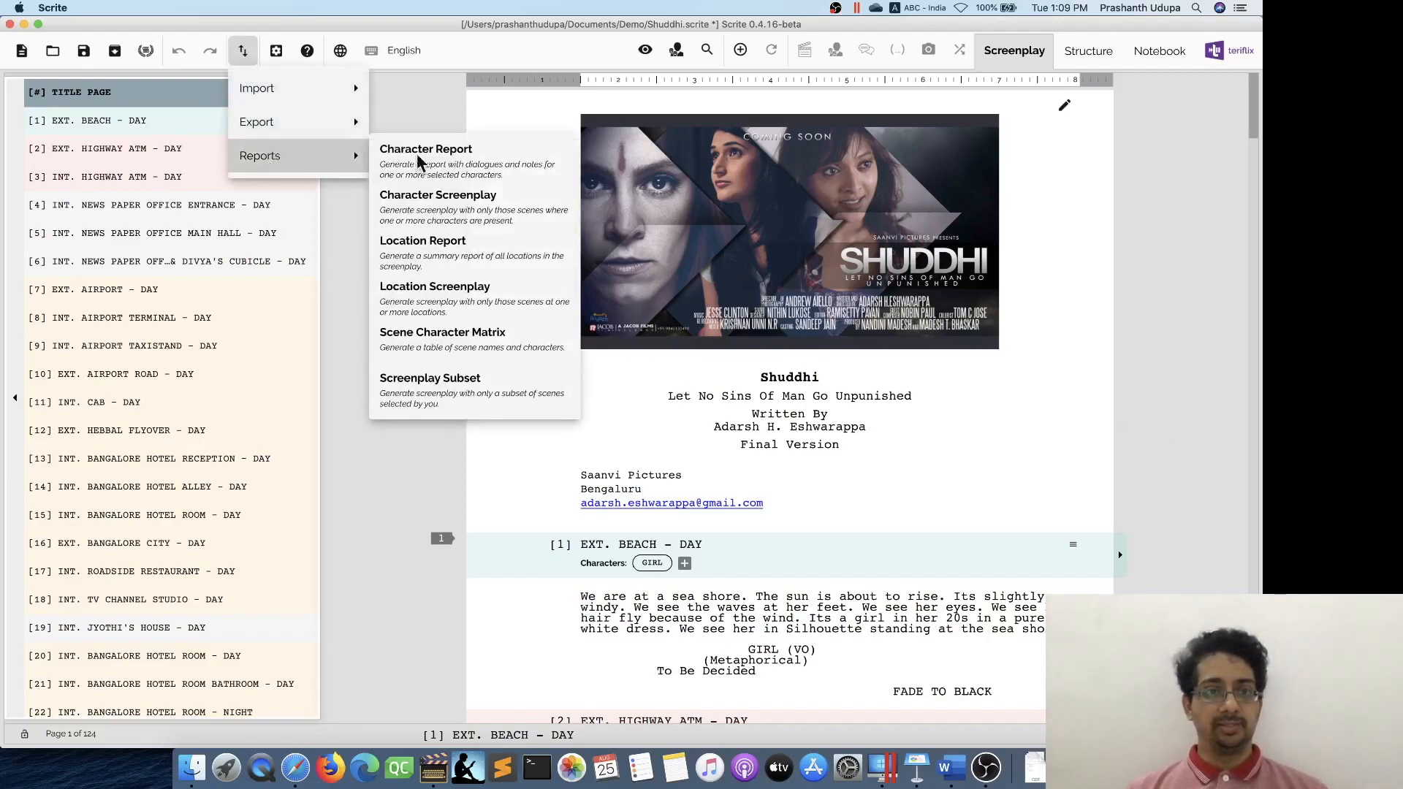
pyautogui.click(470, 341)
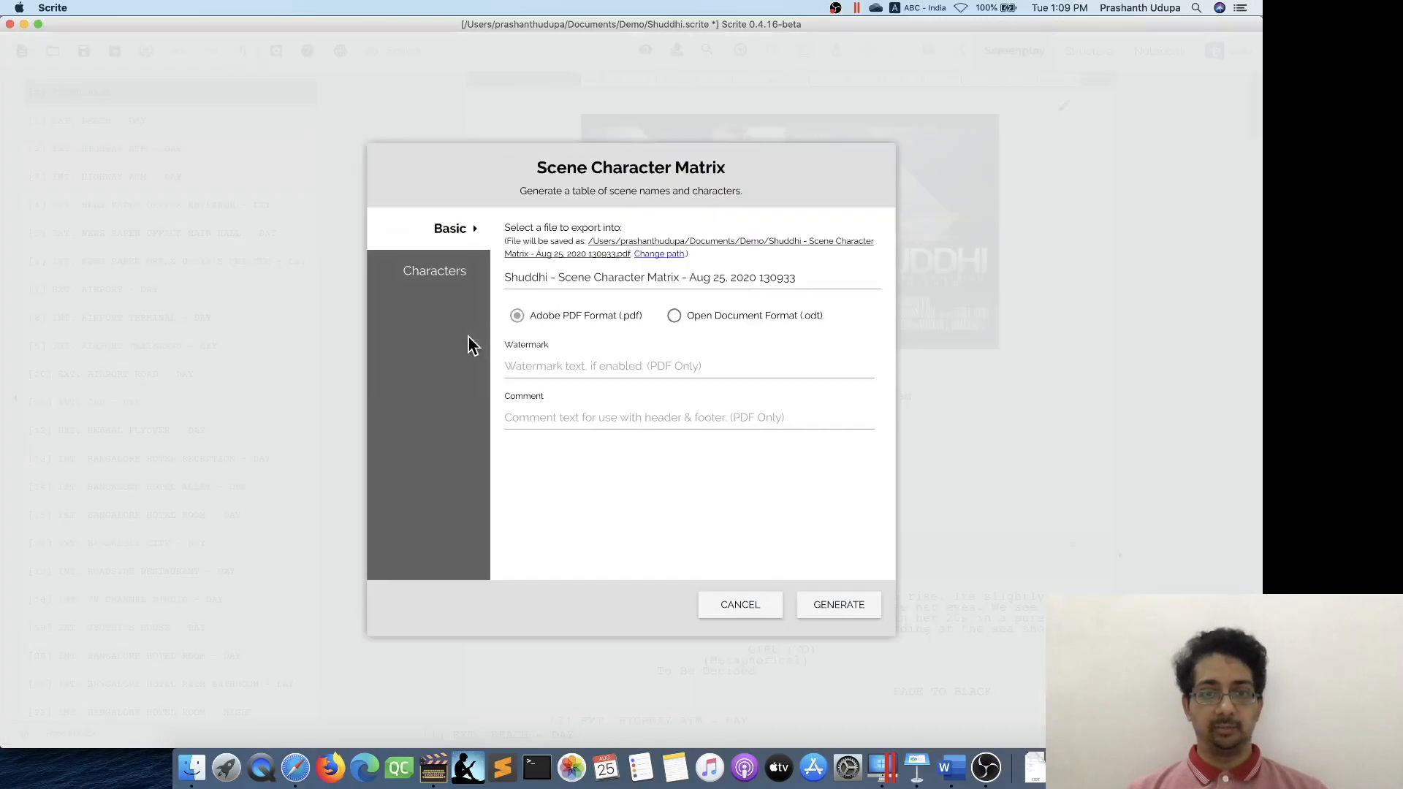
pyautogui.click(451, 277)
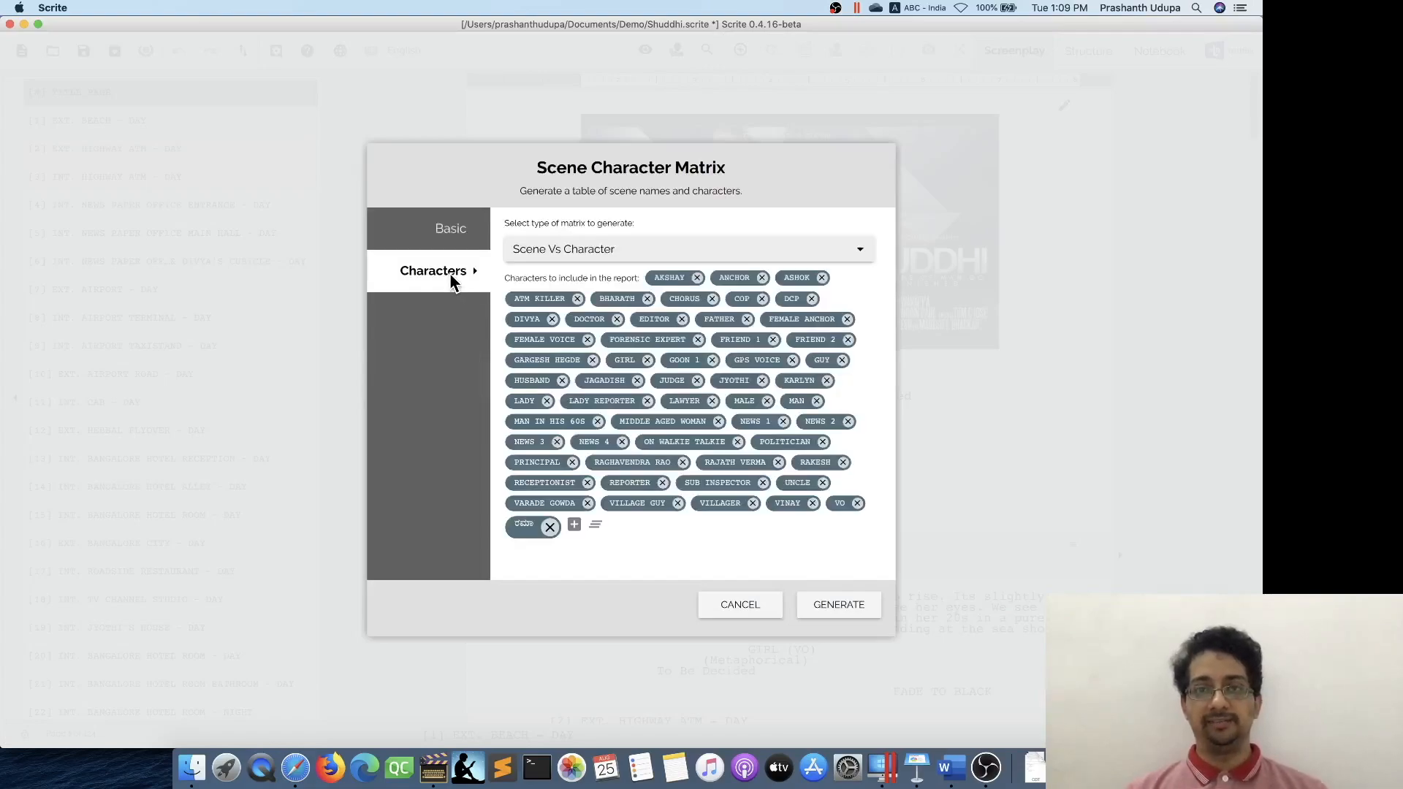
pyautogui.click(835, 606)
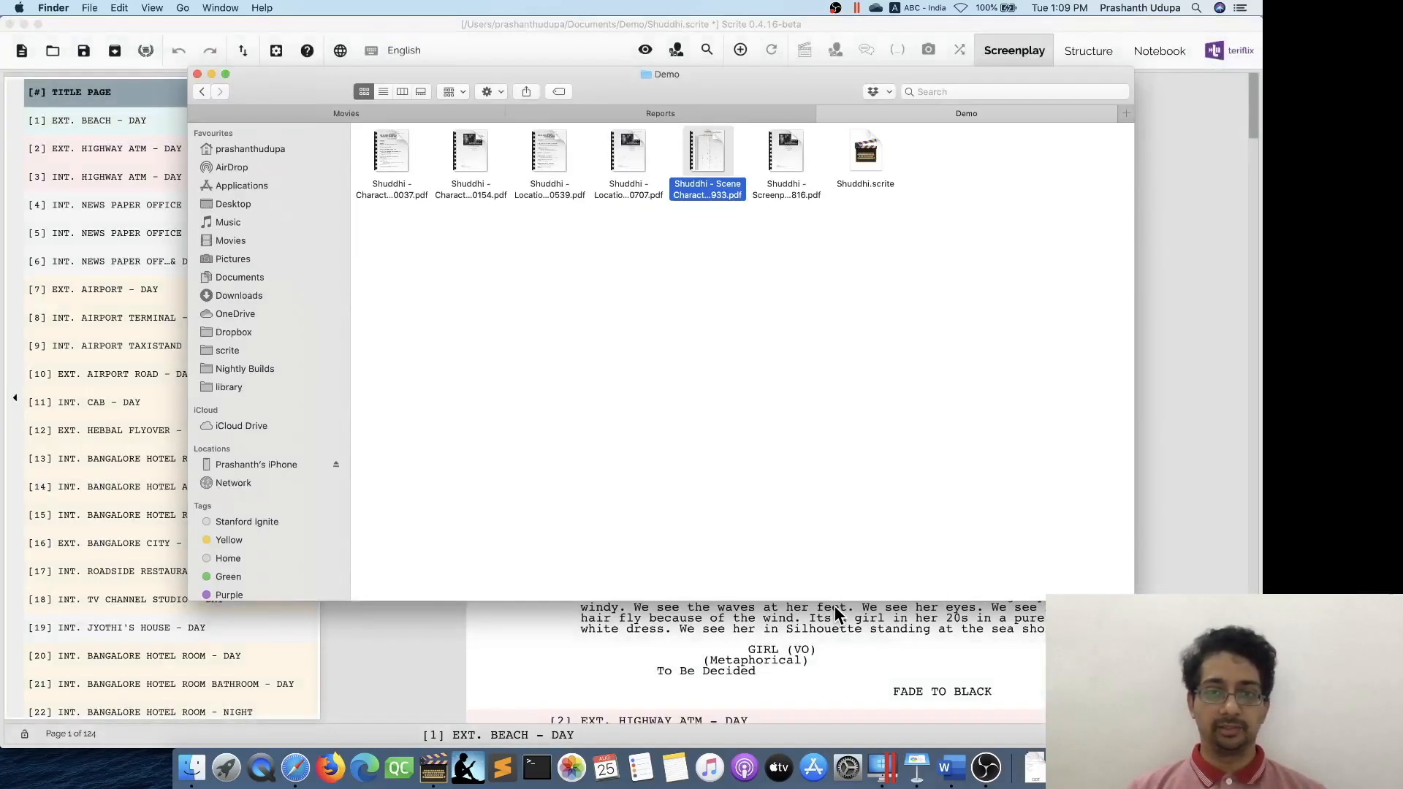
# Step: Open the Scene Character Matrix PDF and examine which characters are marked for each scene on page 1
pyautogui.doubleClick(708, 129)
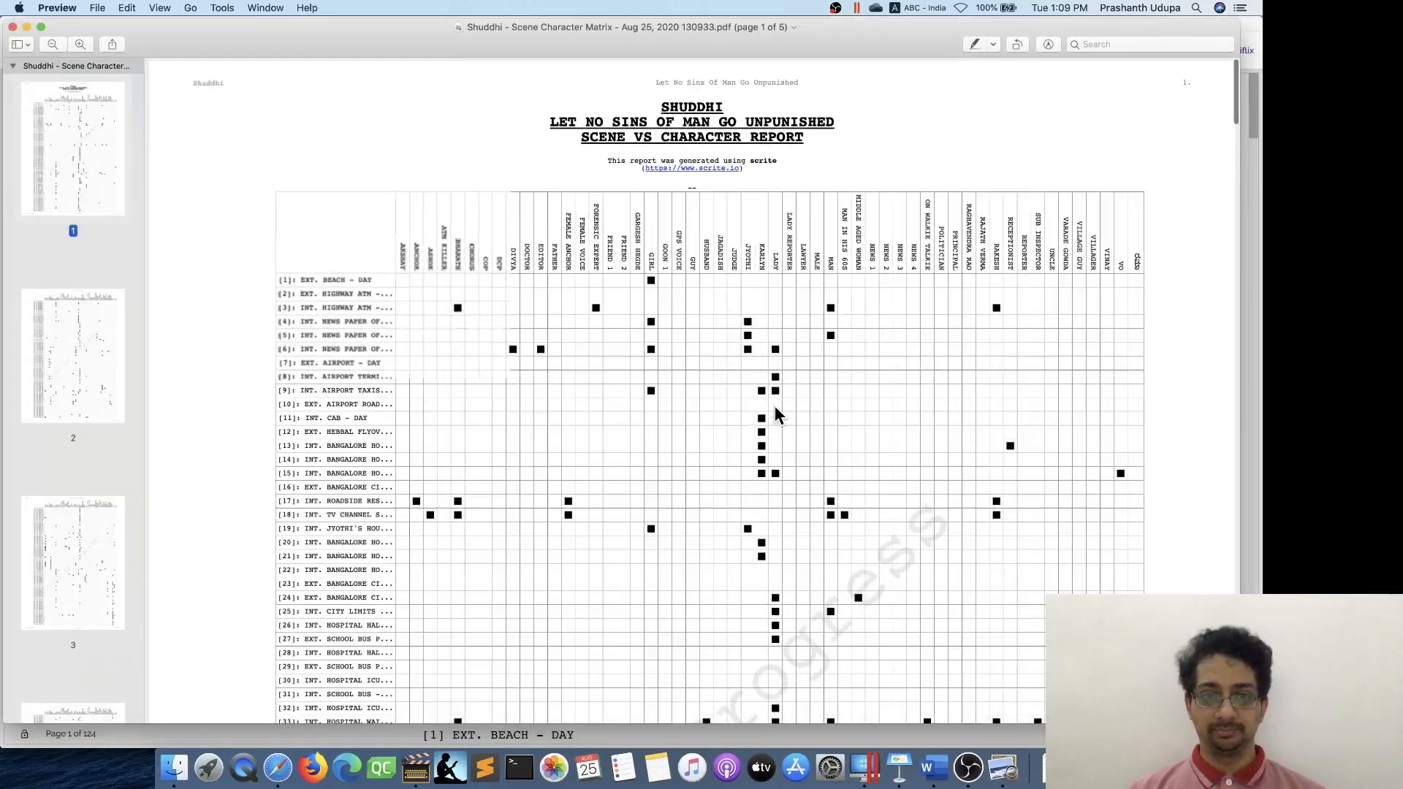
pyautogui.scroll(-20, 349, 587)
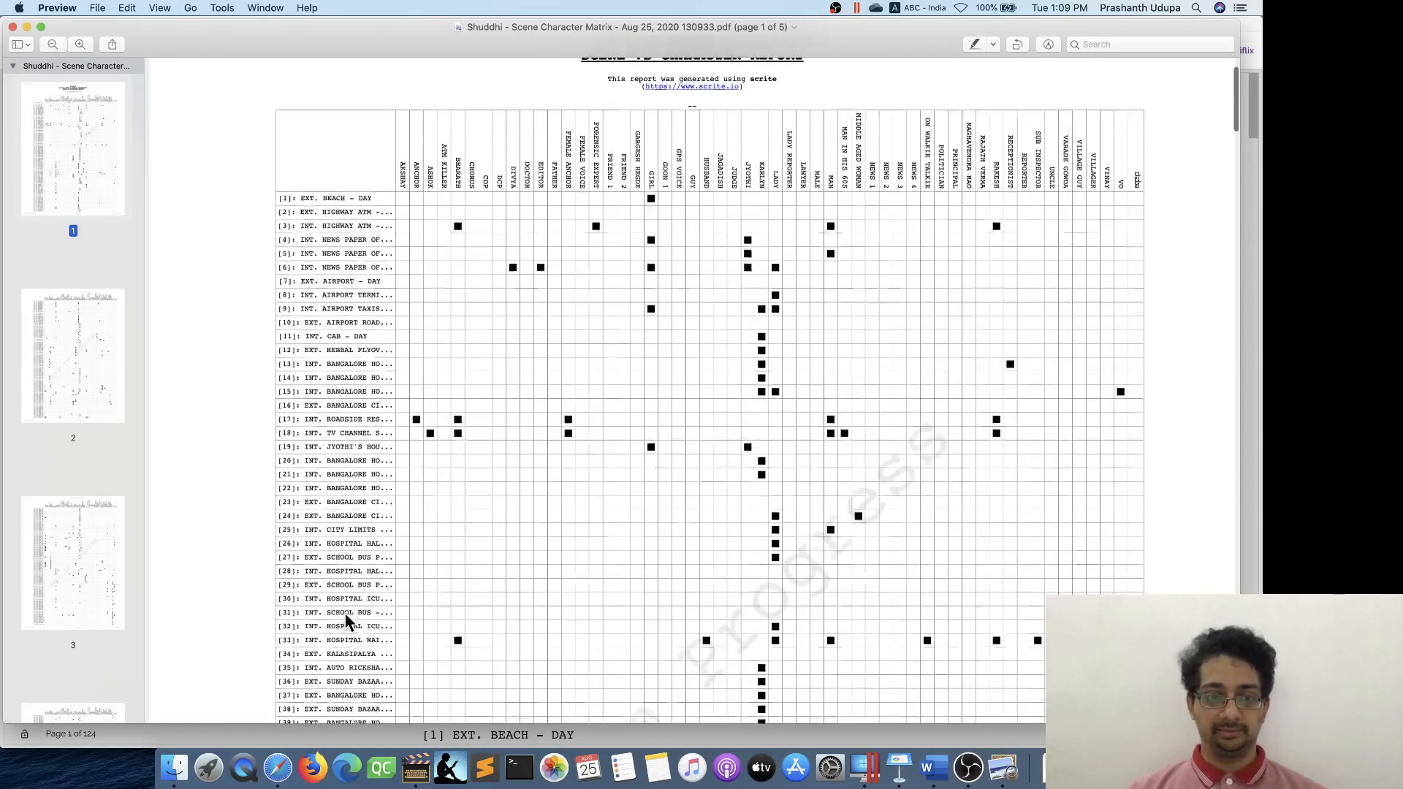
pyautogui.scroll(20, 347, 620)
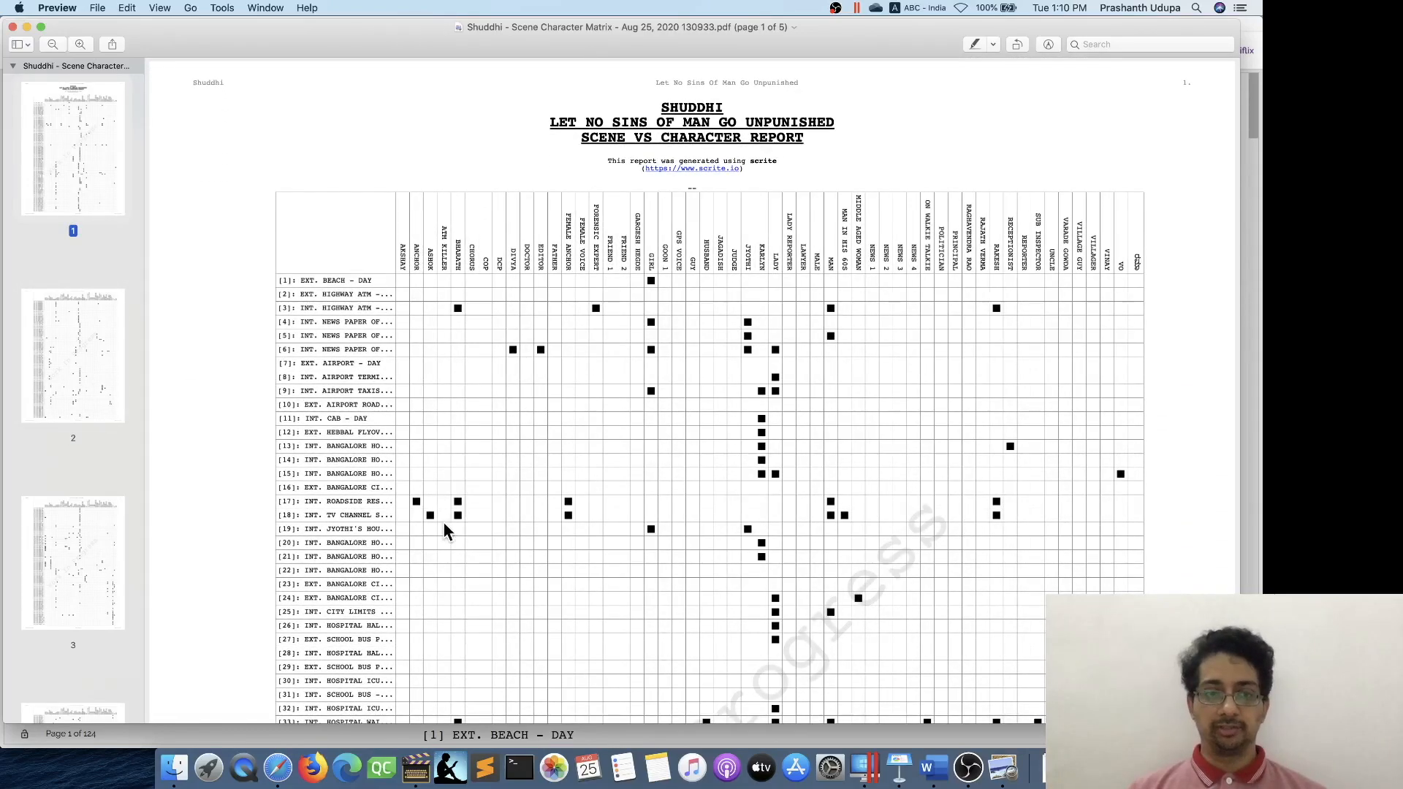
pyautogui.scroll(-3, 444, 521)
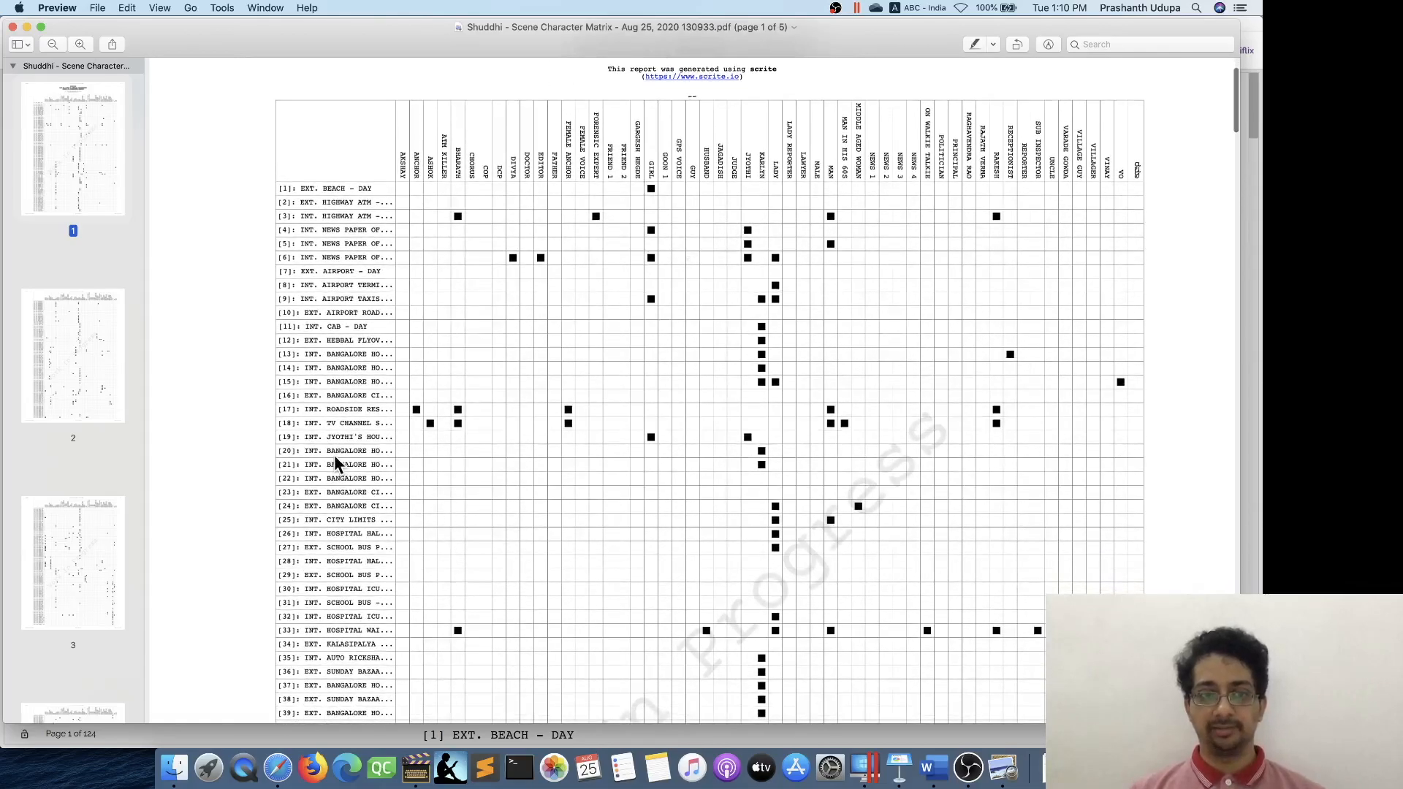
pyautogui.scroll(-2, 335, 457)
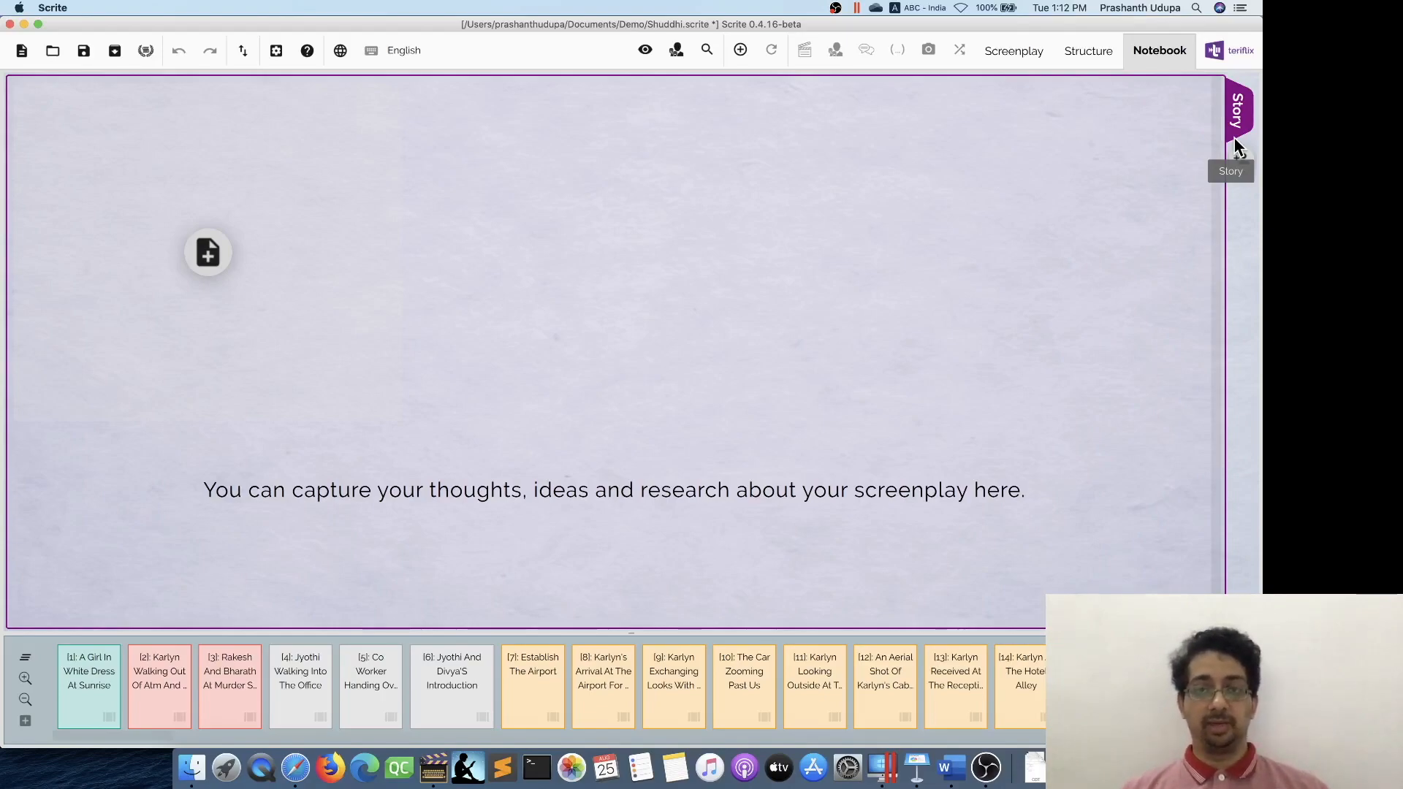
# Step: Add a yellow note to the notebook's Story section and set its heading to "Logline"
pyautogui.click(208, 252)
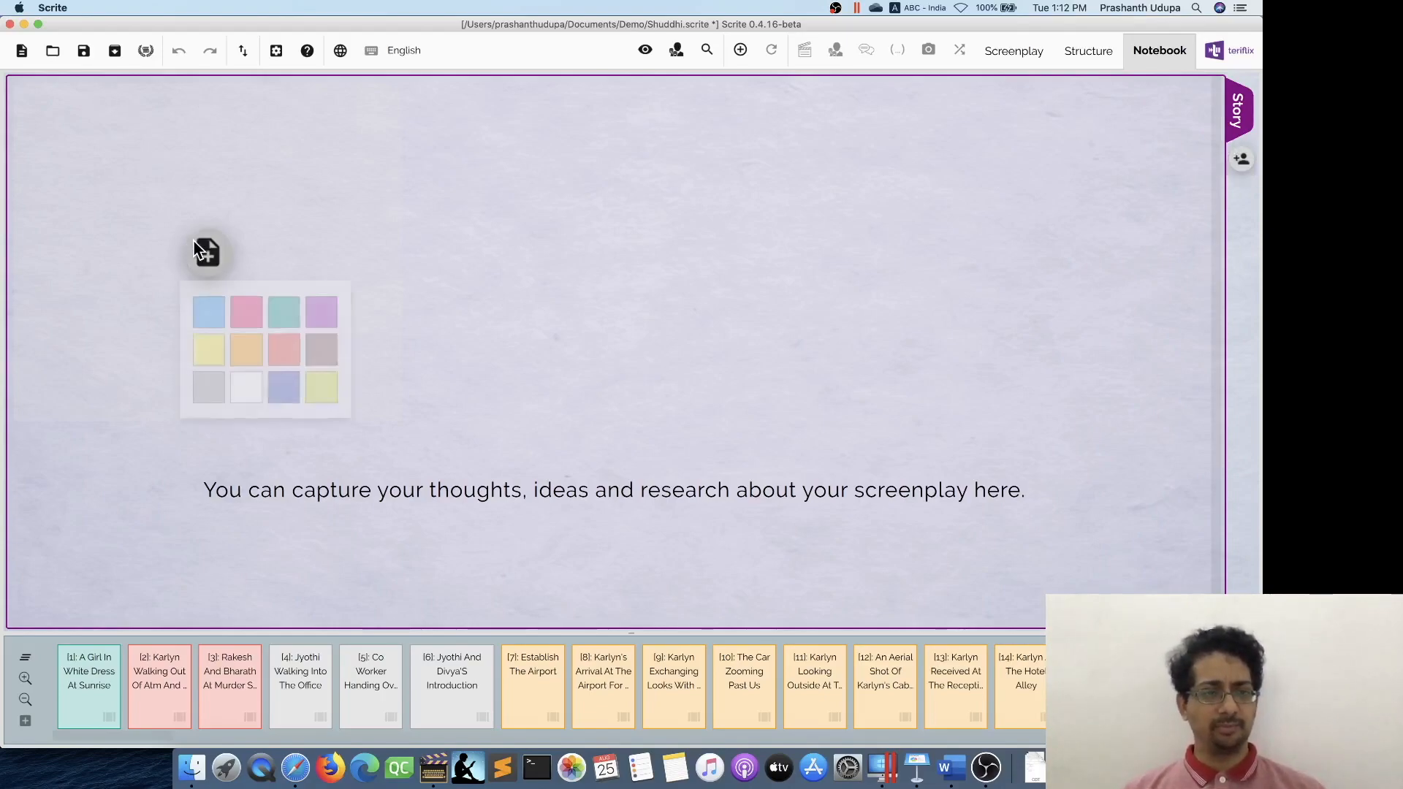
pyautogui.click(212, 356)
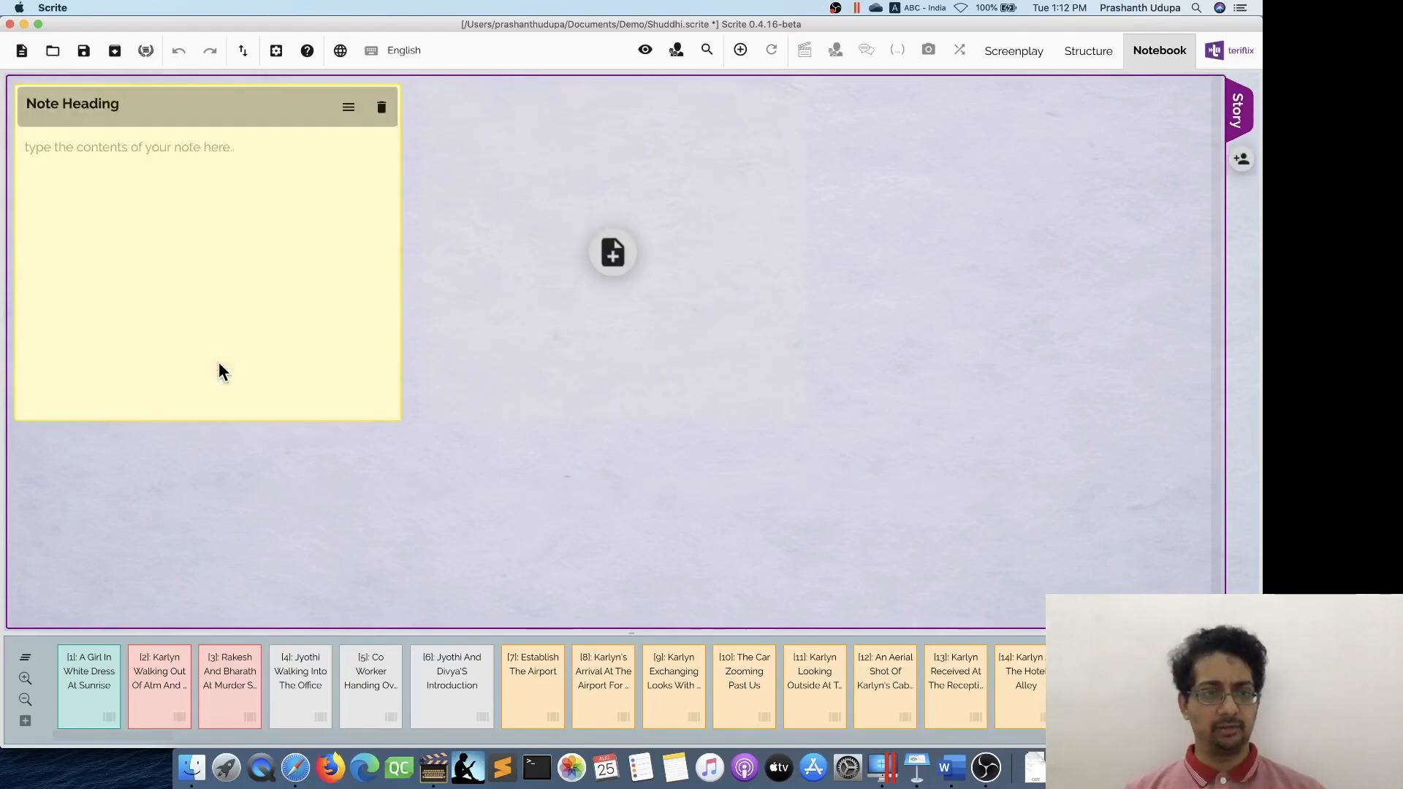
pyautogui.click(165, 108)
pyautogui.write('Logline')
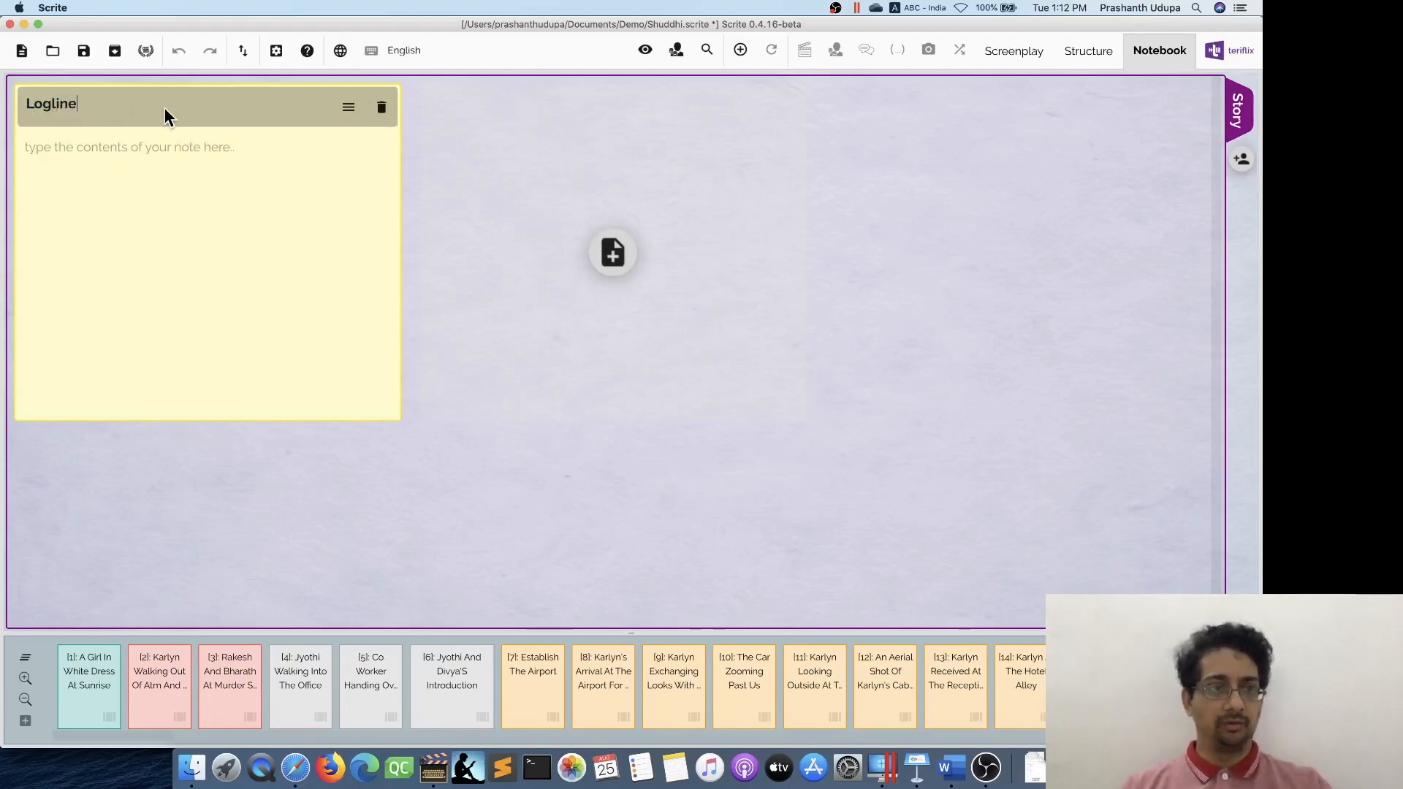
# Step: Write in the note: "An American in India befriends two journalists who are fighting against the country's lenient juvenile justice act; her trip turns into a spiritual journey."
pyautogui.click(161, 148)
pyautogui.write("An American in India befriends two journalists who are fighting against the country's lenient juvenile justice act; her trip turns into a spiritual journey.")
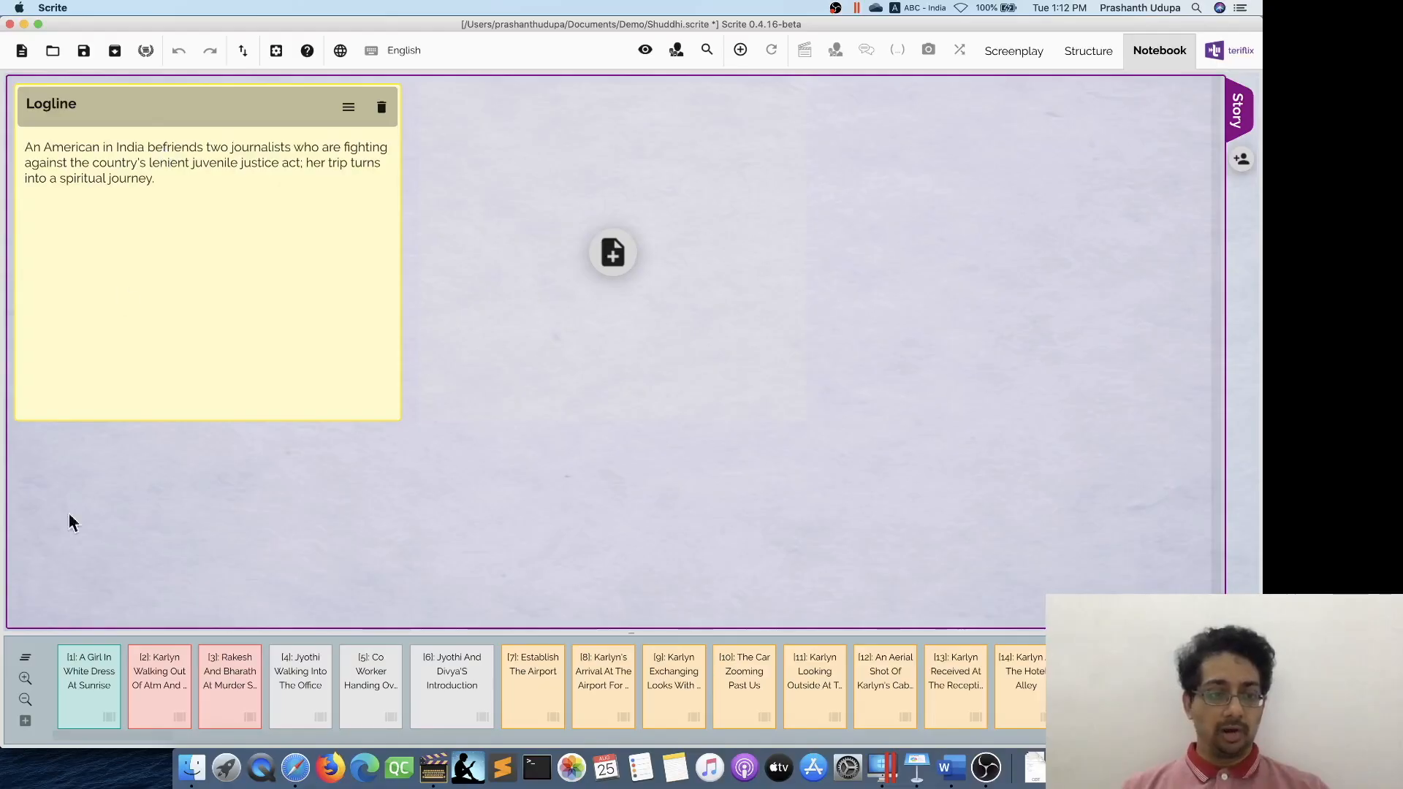
# Step: Select scenes 1, 2 and 3 in turn on the timeline below the notebook to bring up their notebook sections
pyautogui.click(82, 670)
pyautogui.click(145, 671)
pyautogui.click(253, 662)
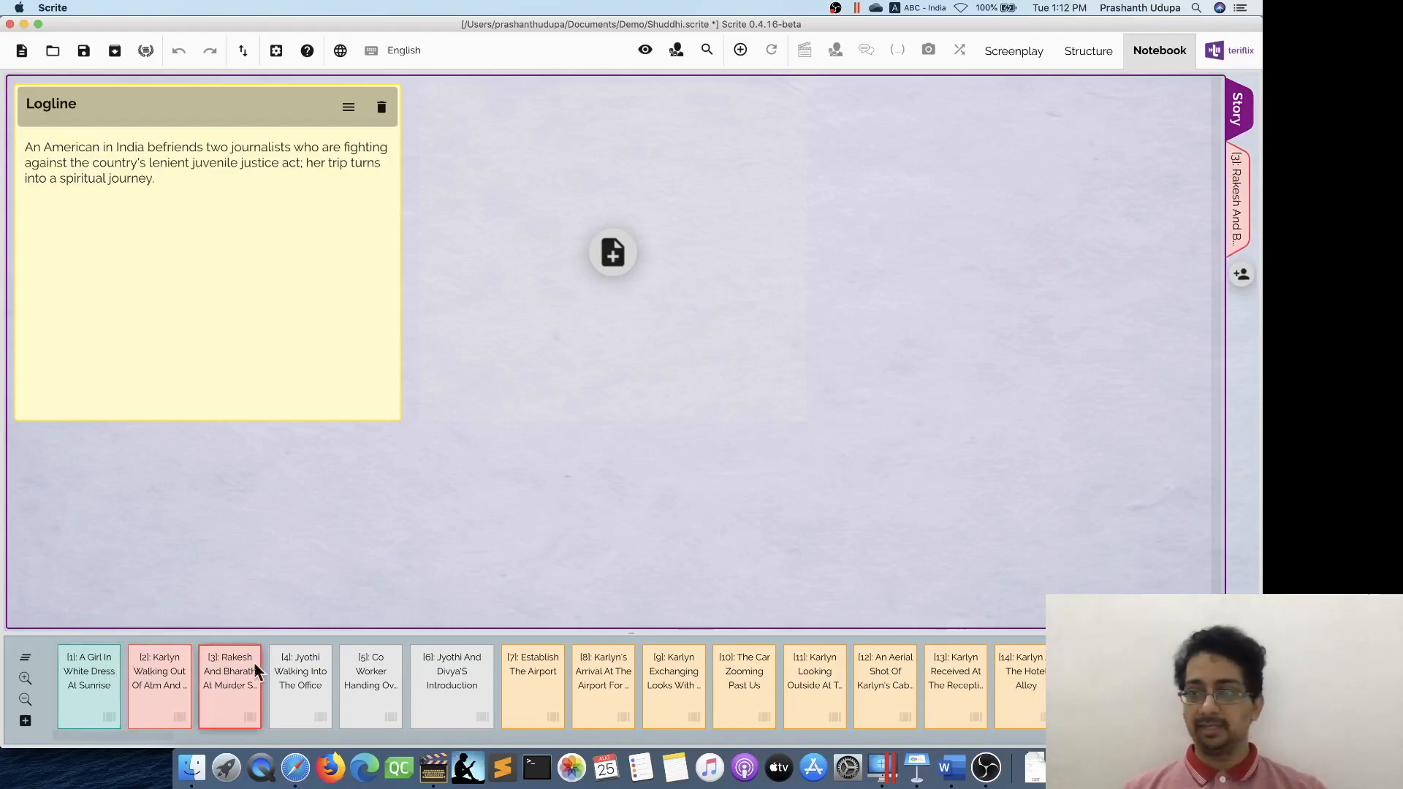
# Step: Add an orange note to scene 3's notebook section and set its heading to "Music Ideas"
pyautogui.click(1240, 219)
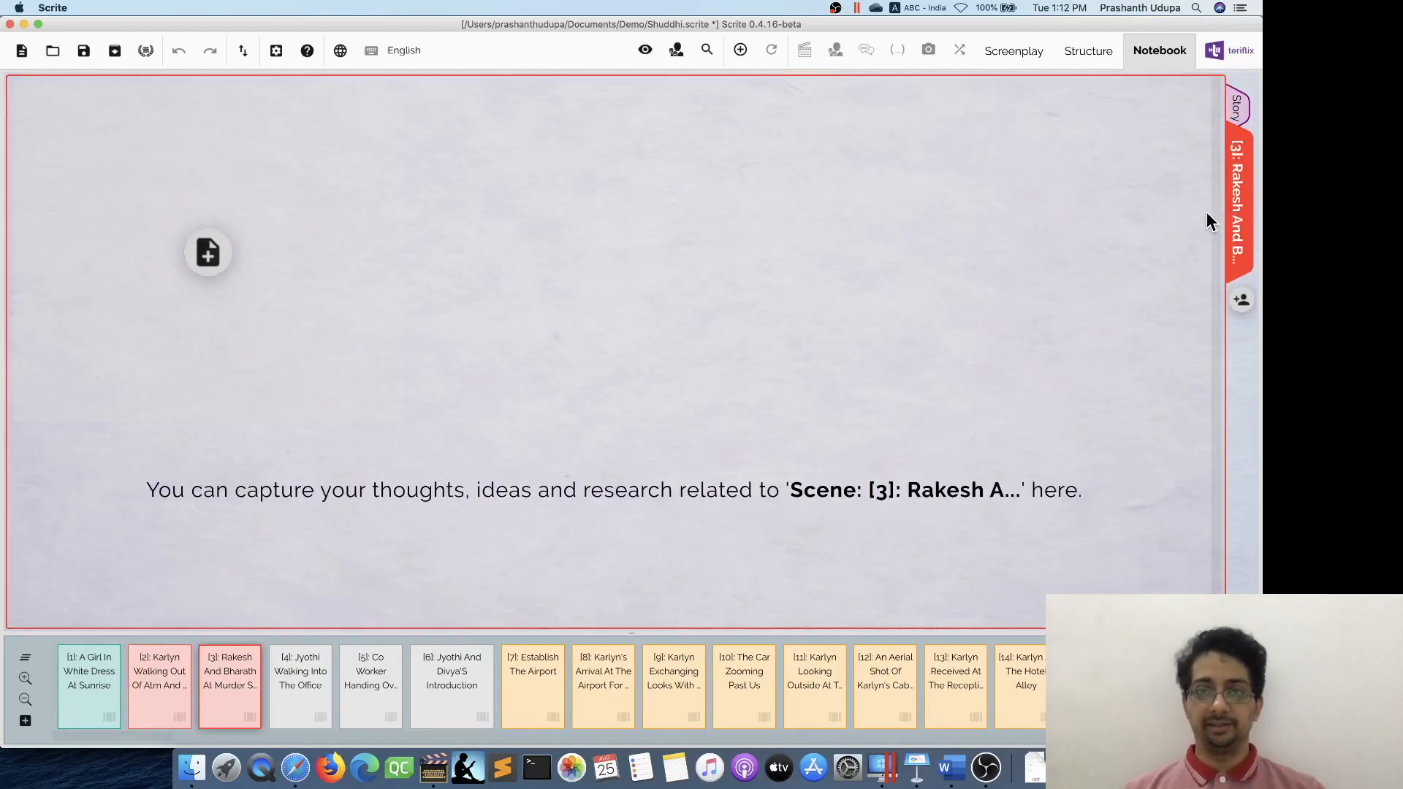
pyautogui.click(208, 253)
pyautogui.click(243, 355)
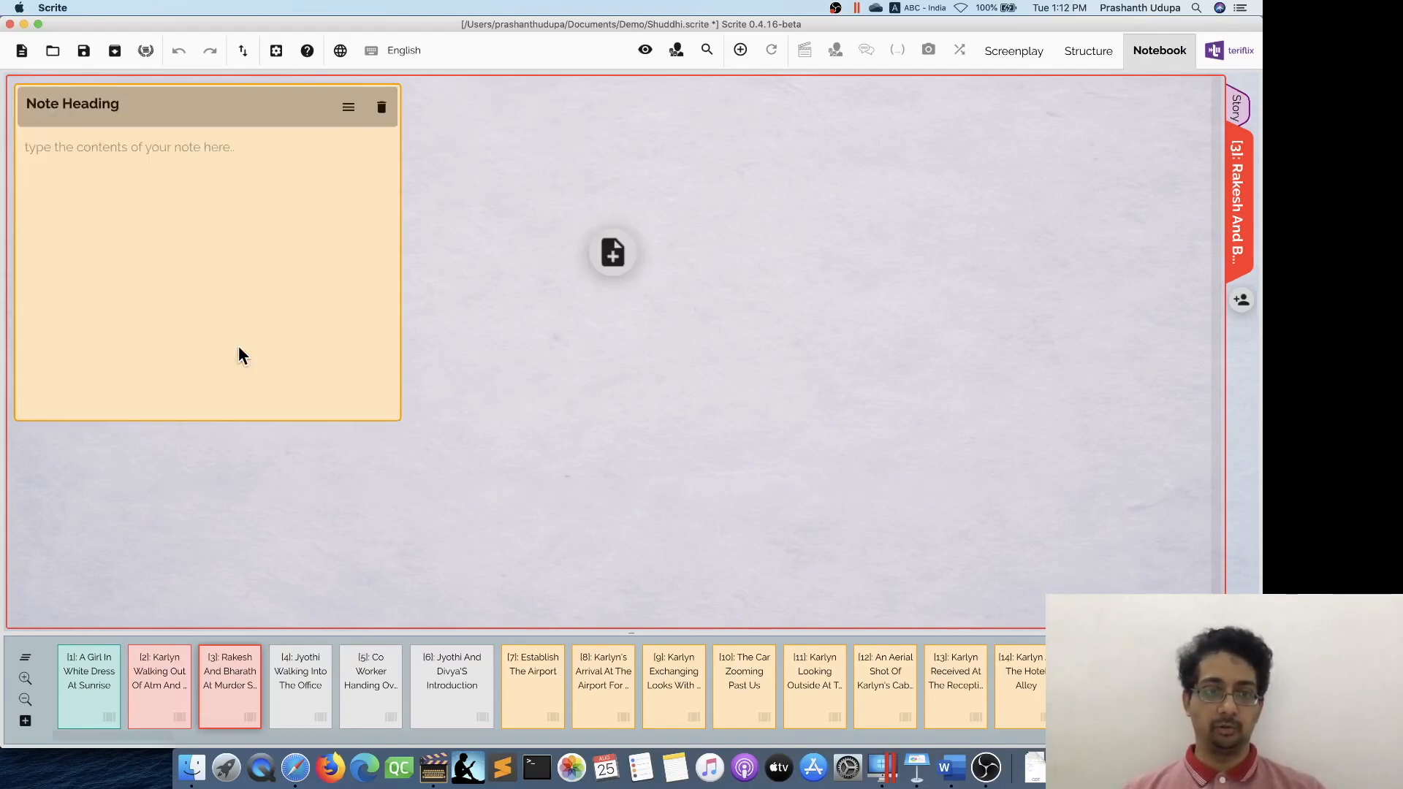
pyautogui.click(151, 102)
pyautogui.write('Music Ideas')
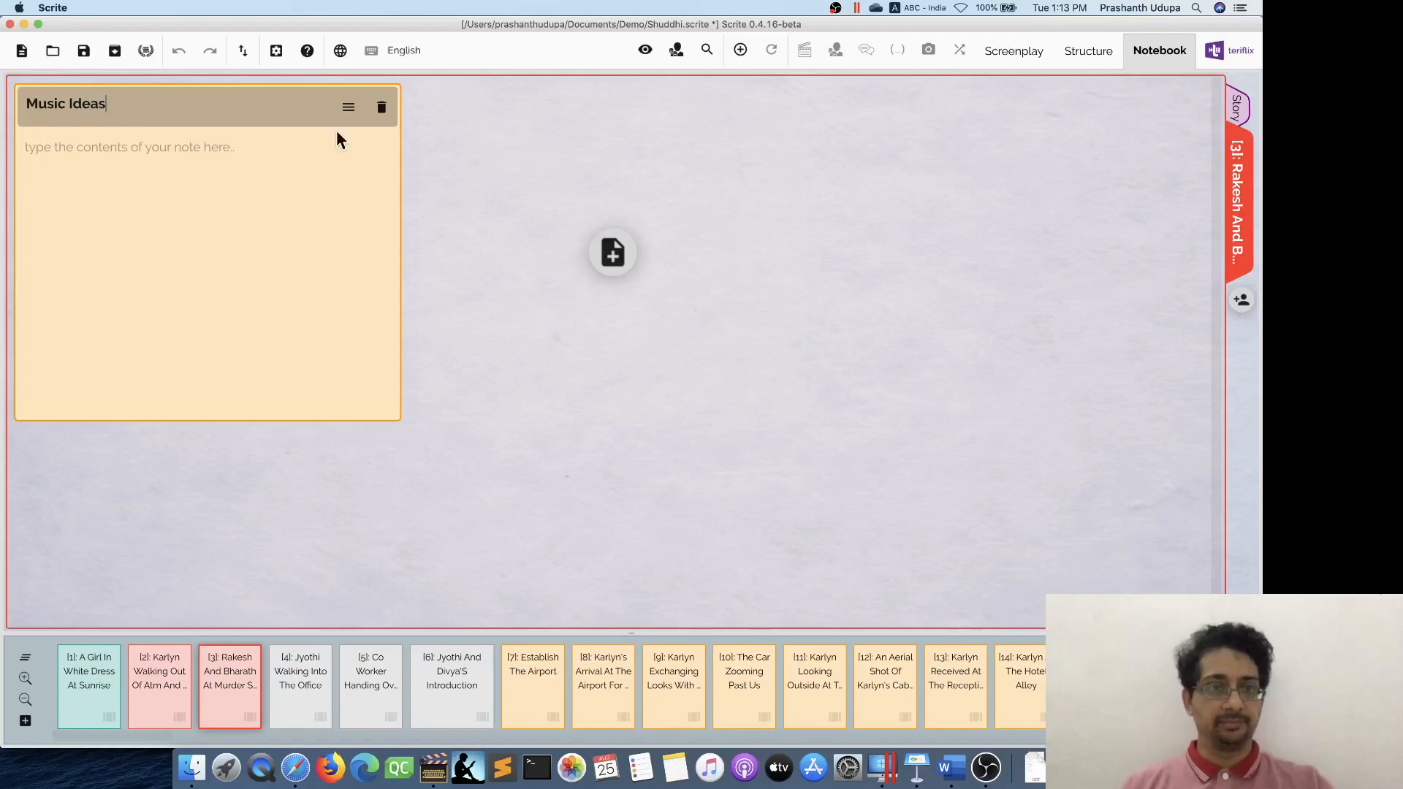
# Step: Add a second orange note to scene 3's notebook section with the heading "Location Ideas"
pyautogui.click(613, 267)
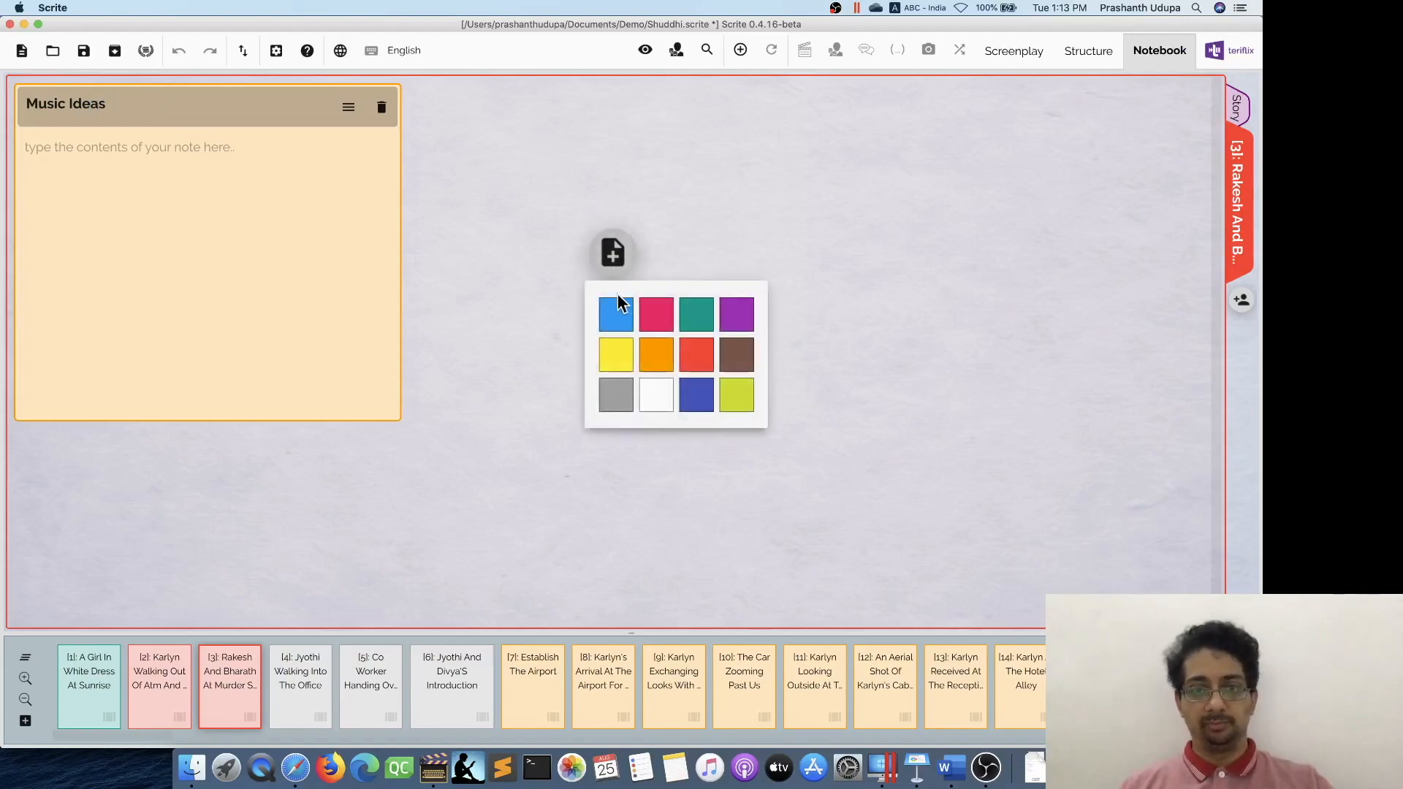
pyautogui.click(658, 349)
pyautogui.click(542, 119)
pyautogui.write('Location Ideas')
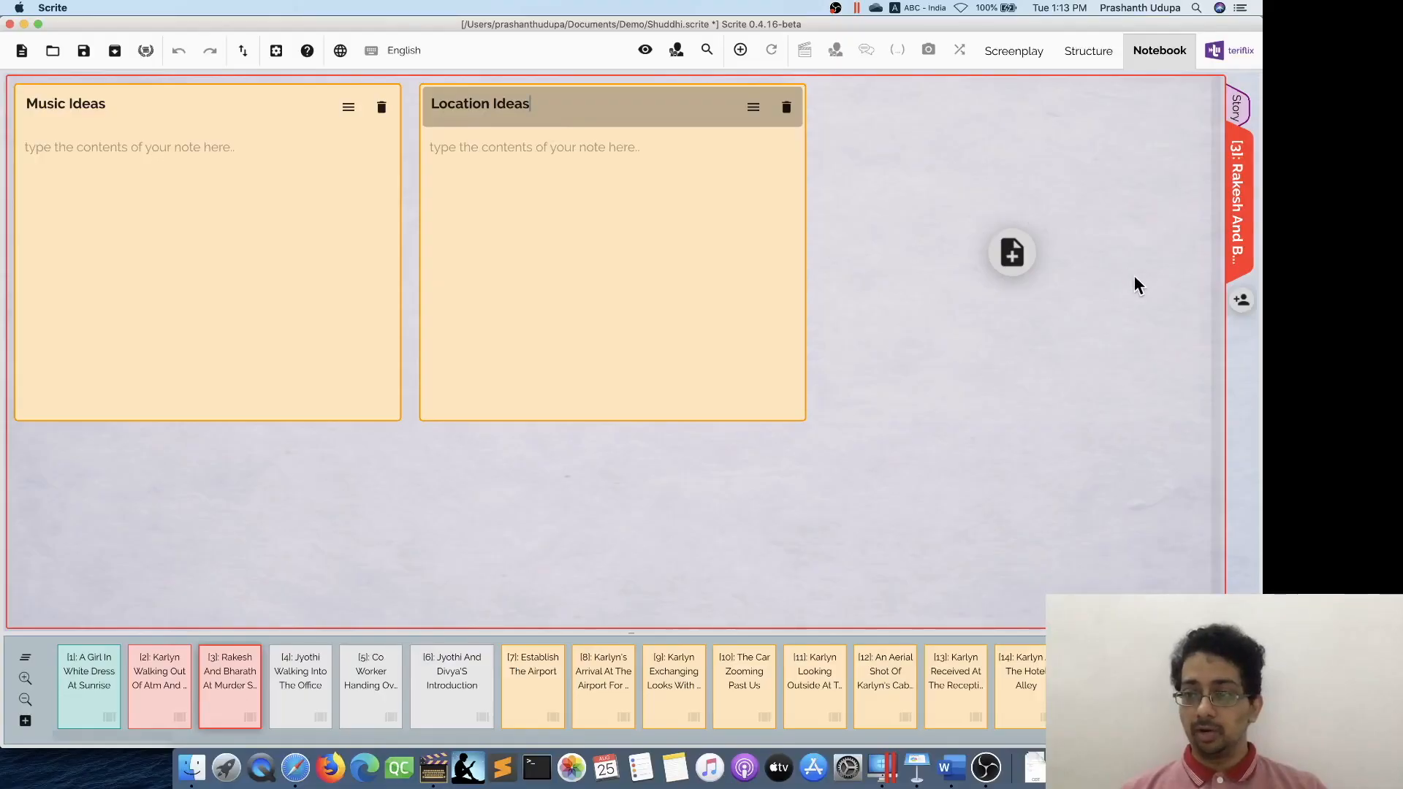
# Step: Create notebook sections for the characters JYOTHI, KARLYN and LADY, and open the JYOTHI section
pyautogui.click(1241, 304)
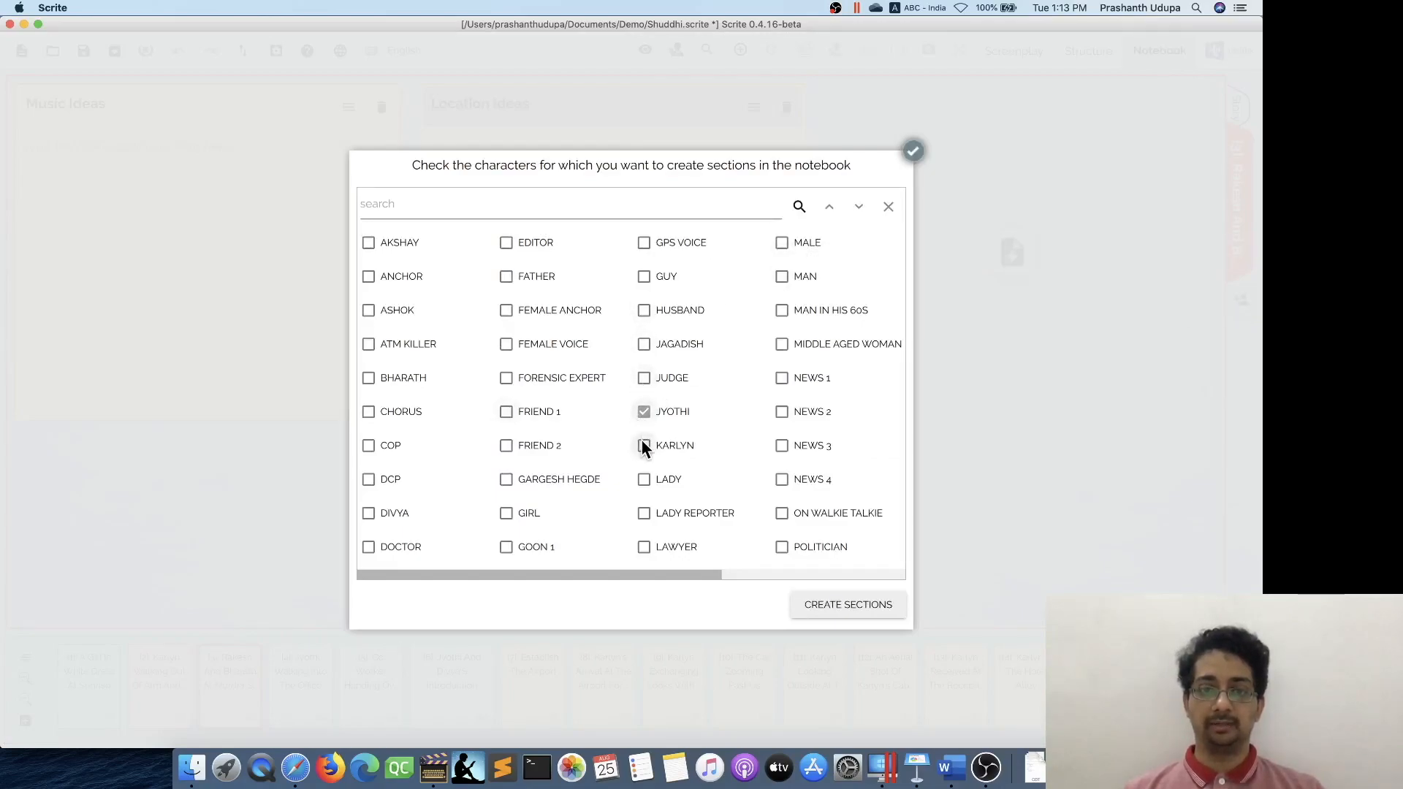
pyautogui.click(814, 604)
pyautogui.click(1239, 328)
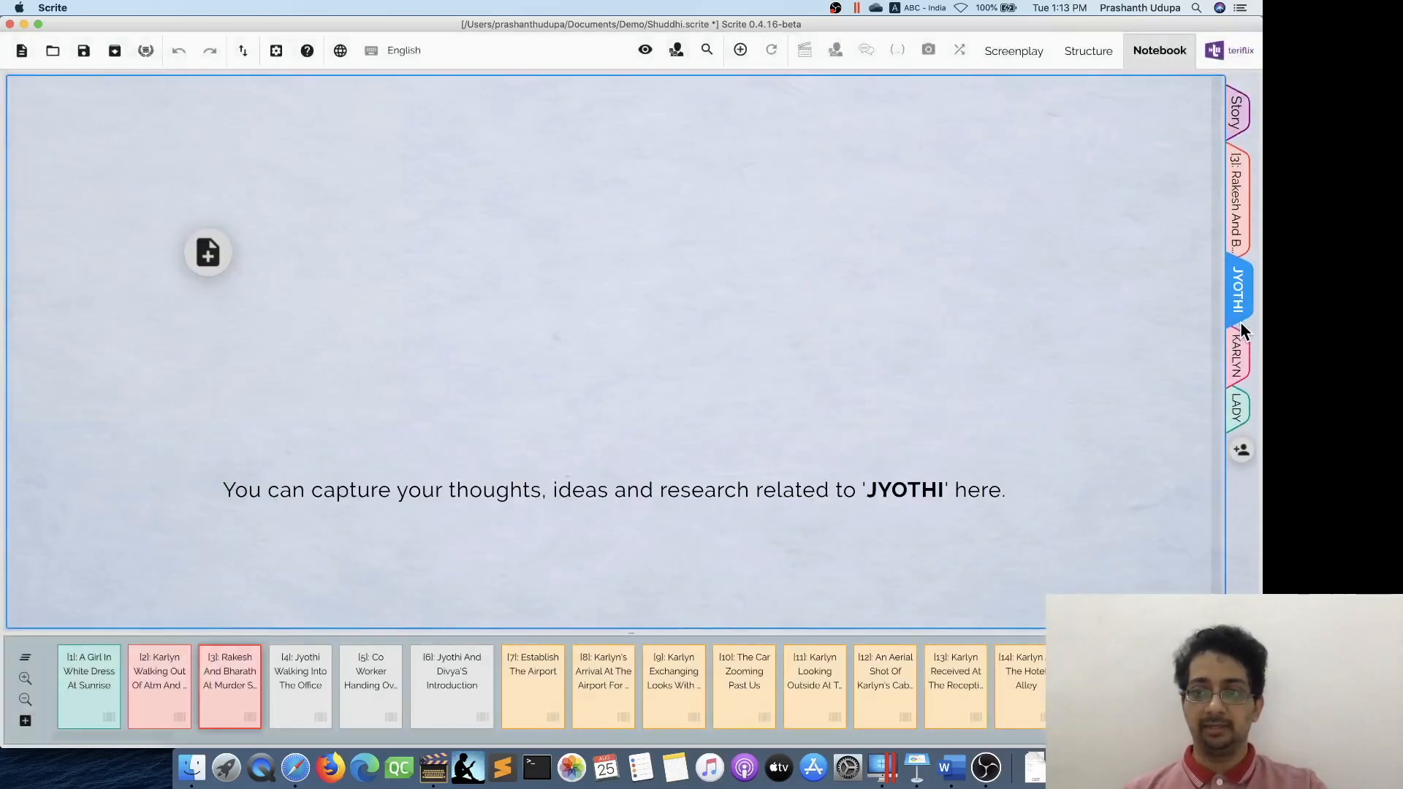